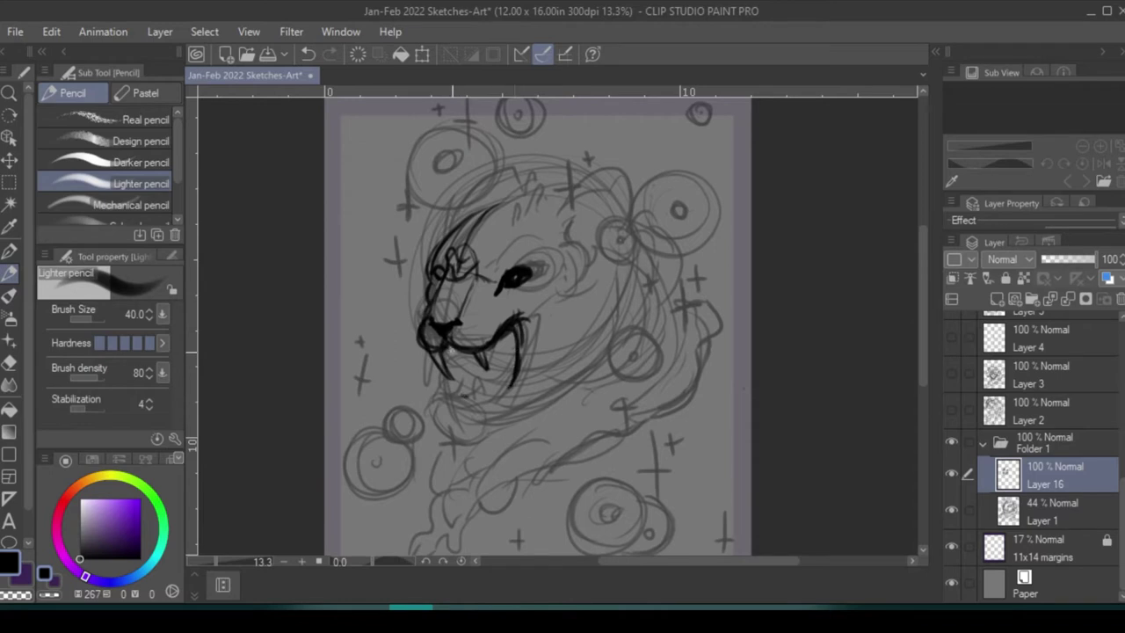
- Sketch the tiger's teeth and open lower jaw, then rough in the cheek line and brow arch around the near eye
mouse_move(453, 347)
left_mouse_down()
mouse_move(465, 381)
mouse_move(452, 410)
mouse_move(502, 415)
mouse_move(520, 402)
mouse_move(462, 389)
mouse_move(483, 358)
left_mouse_up()
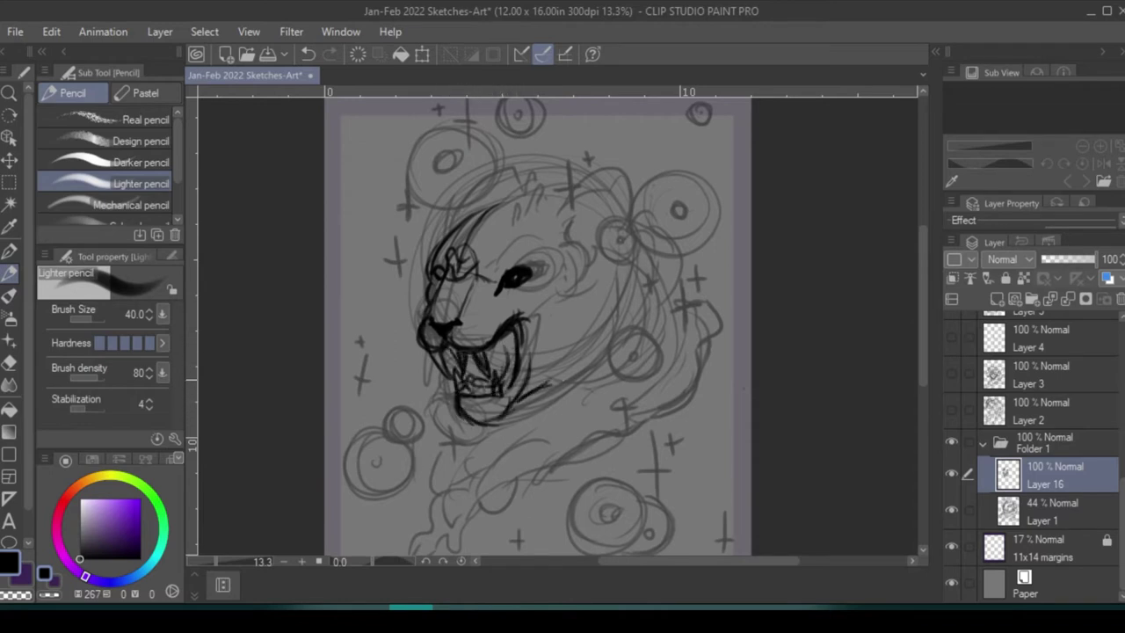
left_click_drag(587, 278, 527, 397)
left_click_drag(486, 274, 545, 269)
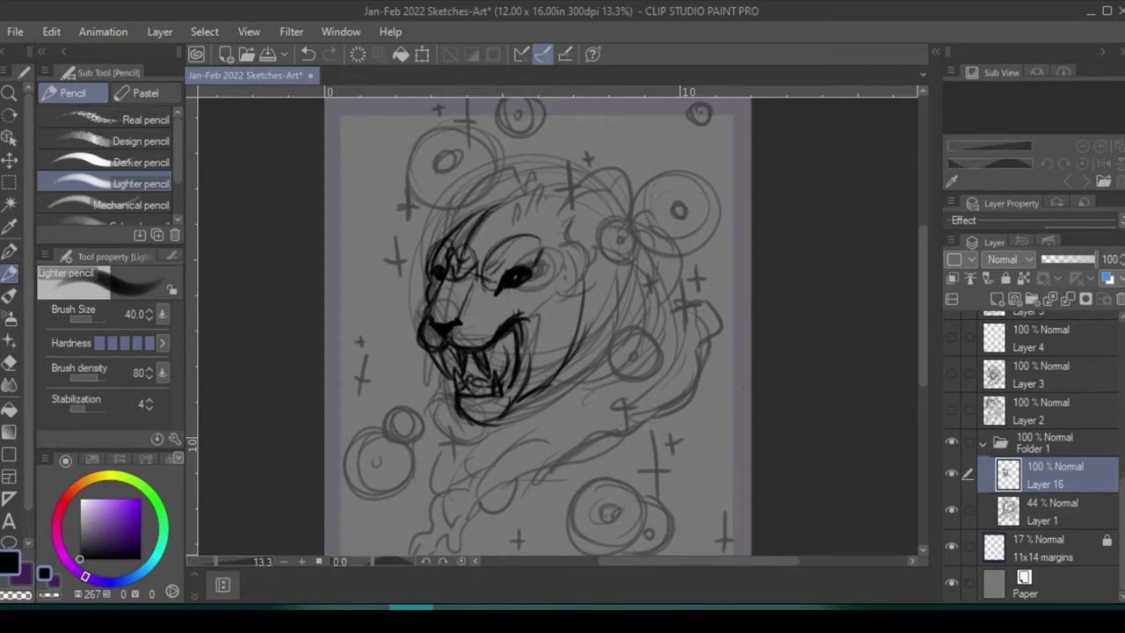
- Sketch the tiger's two ears over the rough construction lines
left_click_drag(431, 230, 485, 204)
left_click_drag(556, 208, 630, 216)
left_click_drag(564, 238, 639, 171)
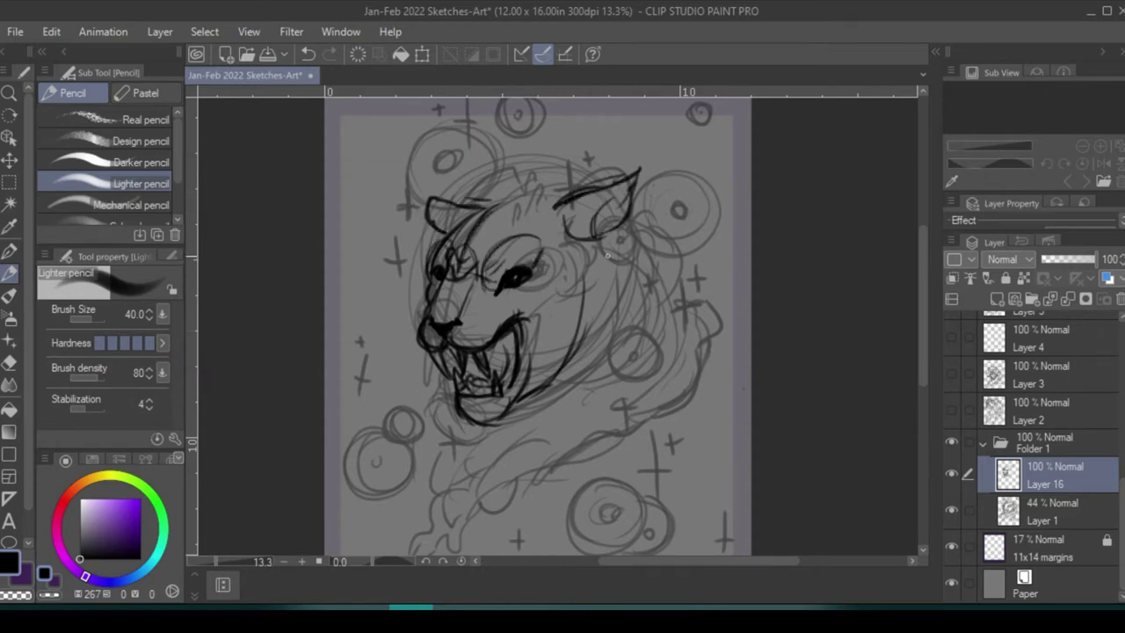
- Sketch the tiger's cheek ruffs and head top, and continue the outlines into the neck, shoulder and chest
left_click_drag(615, 235, 532, 424)
left_click_drag(638, 286, 528, 426)
left_click_drag(626, 241, 520, 430)
left_click_drag(444, 255, 453, 415)
left_click_drag(470, 214, 554, 191)
mouse_move(622, 263)
left_mouse_down()
mouse_move(650, 234)
mouse_move(678, 378)
left_mouse_up()
left_click_drag(457, 420, 429, 521)
mouse_move(685, 304)
left_mouse_down()
mouse_move(668, 408)
mouse_move(580, 438)
left_mouse_up()
left_click_drag(562, 448, 461, 523)
left_click_drag(440, 233, 400, 404)
left_click_drag(483, 198, 516, 186)
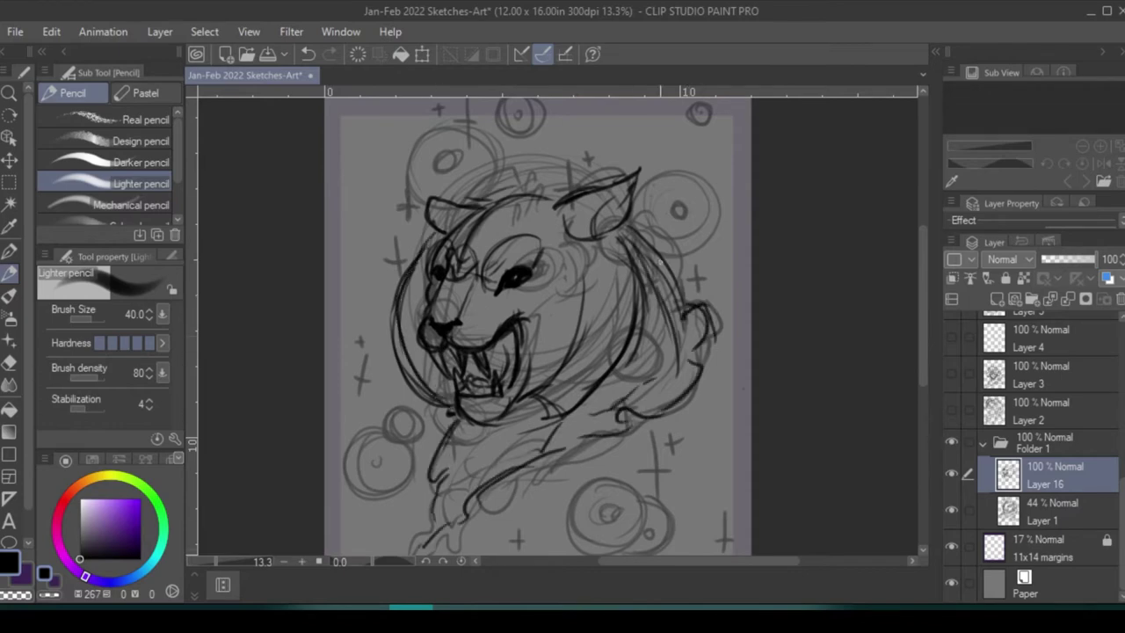
- Add a new layer above the tiger sketch faded to 50% and sketch the skull's cranium, snout and cheekbone in black
key("ctrl+shift+n")
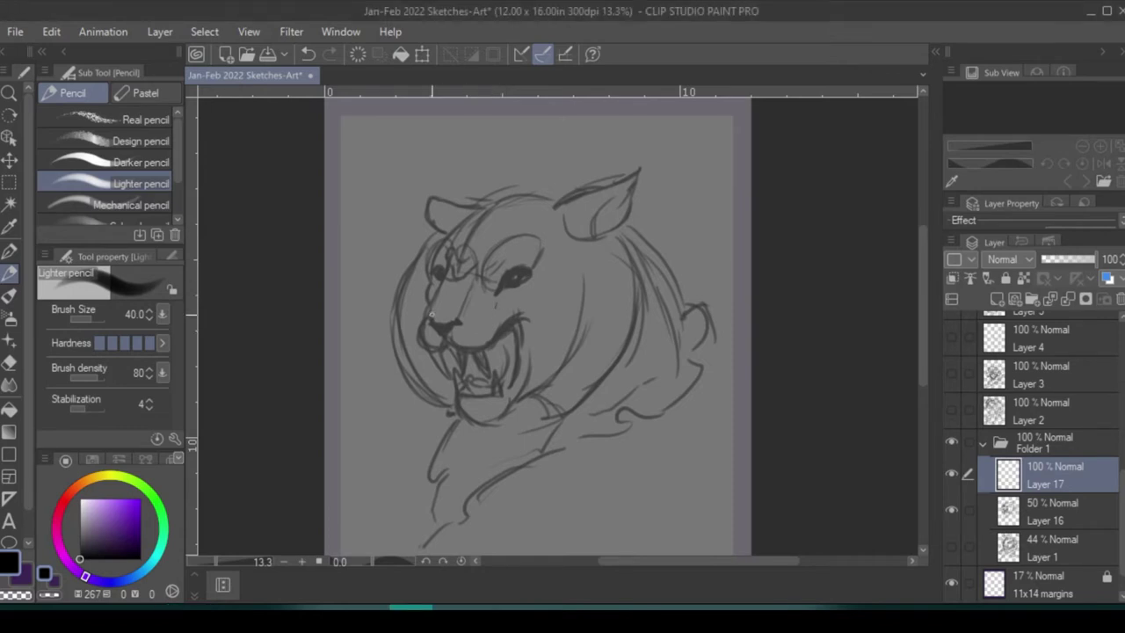
mouse_move(428, 327)
left_mouse_down()
mouse_move(449, 261)
mouse_move(583, 269)
left_mouse_up()
mouse_move(519, 306)
left_mouse_down()
mouse_move(557, 294)
mouse_move(482, 206)
left_mouse_up()
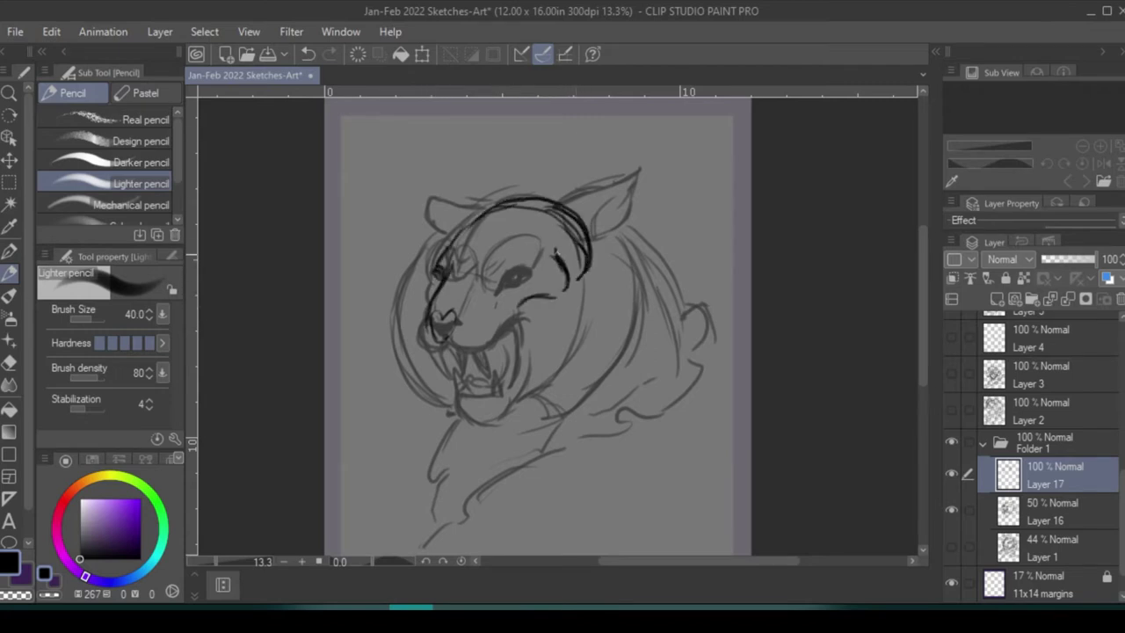
left_click_drag(553, 234, 562, 293)
- Sketch the skull's teeth, lower jaw and both eye sockets over the faded tiger head
mouse_move(429, 337)
left_mouse_down()
mouse_move(482, 347)
mouse_move(532, 304)
mouse_move(553, 325)
mouse_move(512, 378)
left_mouse_up()
mouse_move(473, 375)
left_mouse_down()
mouse_move(452, 402)
mouse_move(501, 410)
left_mouse_up()
left_click_drag(517, 363, 498, 396)
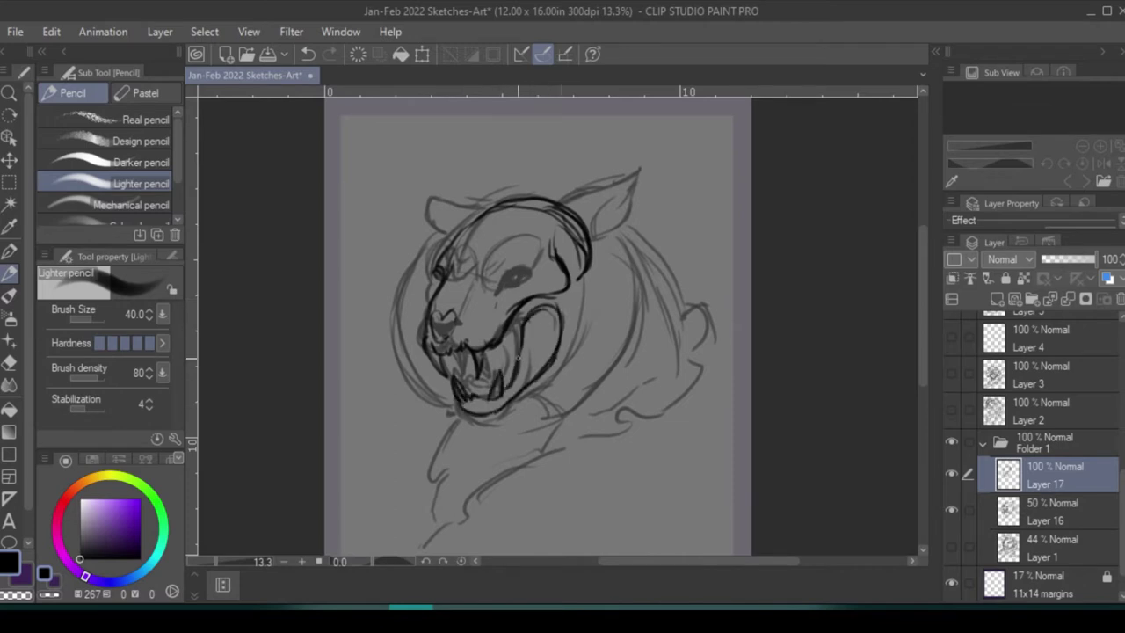
mouse_move(492, 263)
left_mouse_down()
mouse_move(532, 272)
mouse_move(497, 288)
mouse_move(519, 286)
left_mouse_up()
left_click_drag(445, 260, 432, 293)
- Recolour the skull sketch dark purple with transparent pixels locked, set its opacity to 47%, and move it below Layer 16
left_click_drag(1114, 258, 1068, 258)
left_click(1024, 277)
left_click(128, 517)
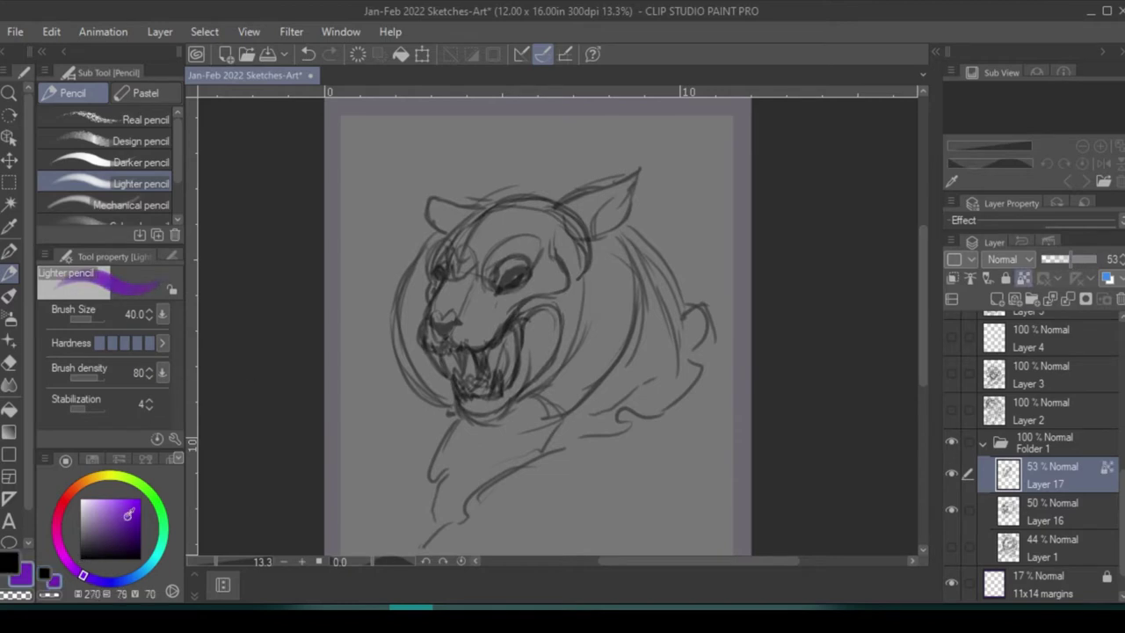
left_click_drag(1045, 475, 1046, 536)
left_click(1065, 258)
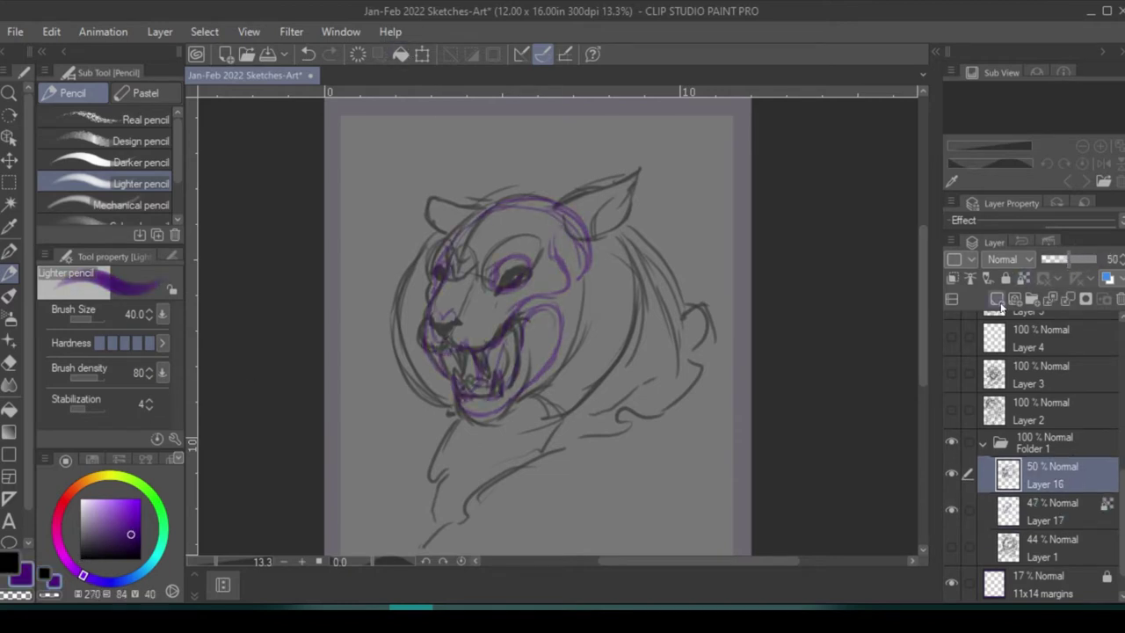
- Add a new layer above the tiger sketch and draw the skull's eye, cheekbone and rear jaw edge in black
key("ctrl+shift+n")
key("x")
left_click_drag(555, 241, 562, 290)
left_click_drag(536, 301, 517, 309)
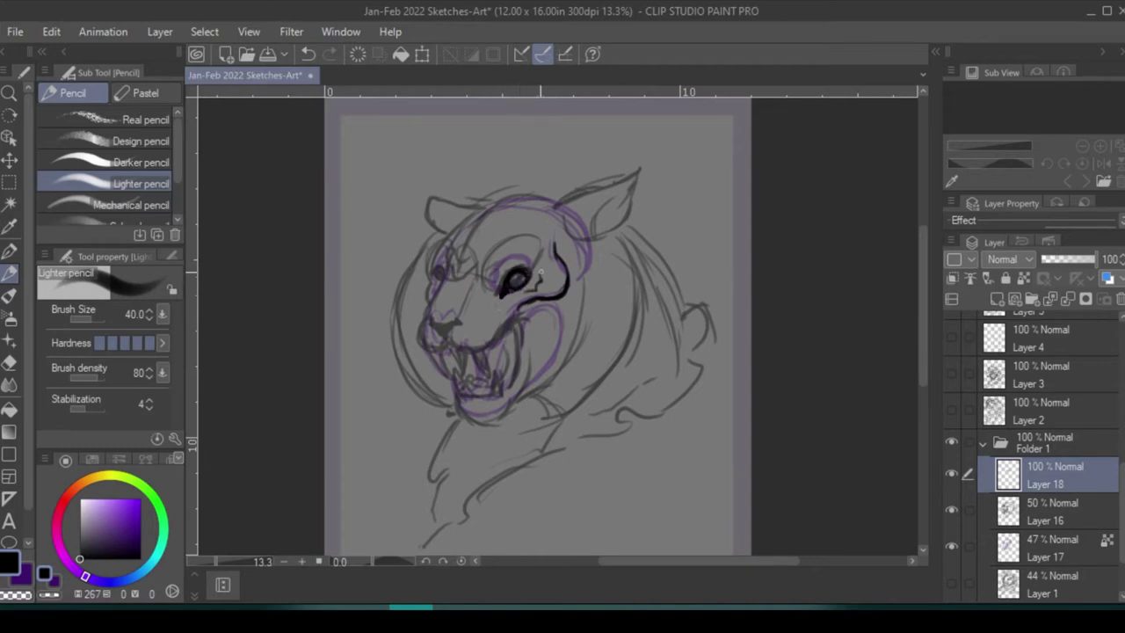
left_click_drag(553, 299, 557, 361)
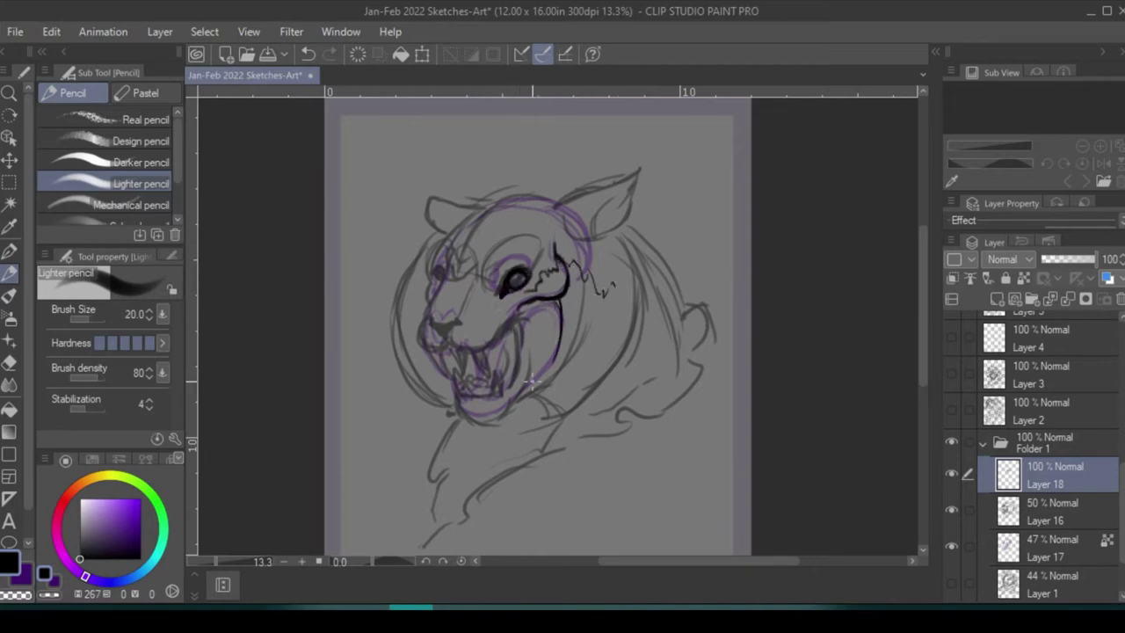
- Draw the skull's heart-shaped nasal opening and front snout edge with a 50 px pencil
mouse_move(445, 310)
left_mouse_down()
mouse_move(437, 331)
mouse_move(454, 344)
mouse_move(440, 338)
left_mouse_up()
mouse_move(497, 290)
left_mouse_down()
mouse_move(554, 268)
mouse_move(607, 297)
left_mouse_up()
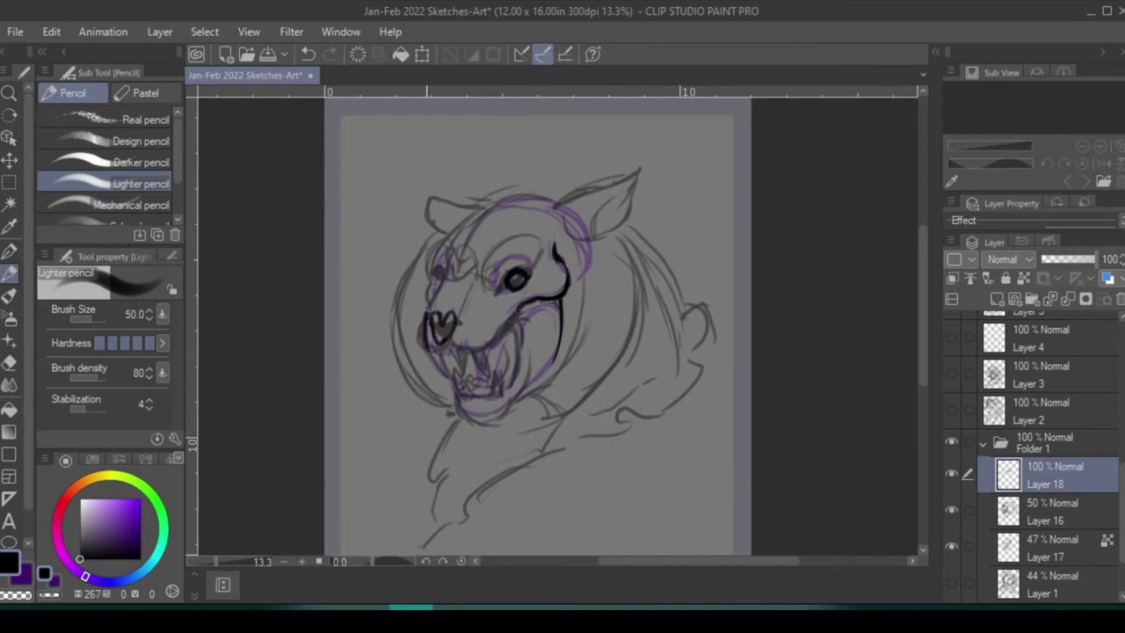
left_click_drag(450, 269, 425, 343)
- Hide the tiger sketch layer, refine the skull's eye, and trace the cranium outline and far brow in black
left_click(954, 514)
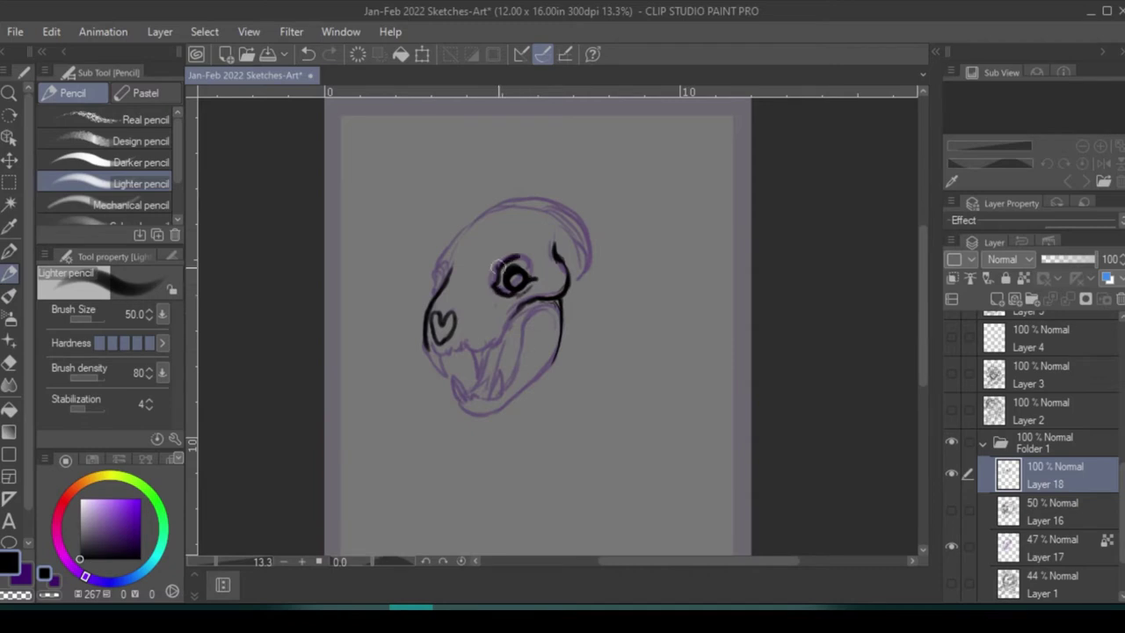
mouse_move(514, 280)
left_mouse_down()
mouse_move(533, 259)
mouse_move(519, 283)
left_mouse_up()
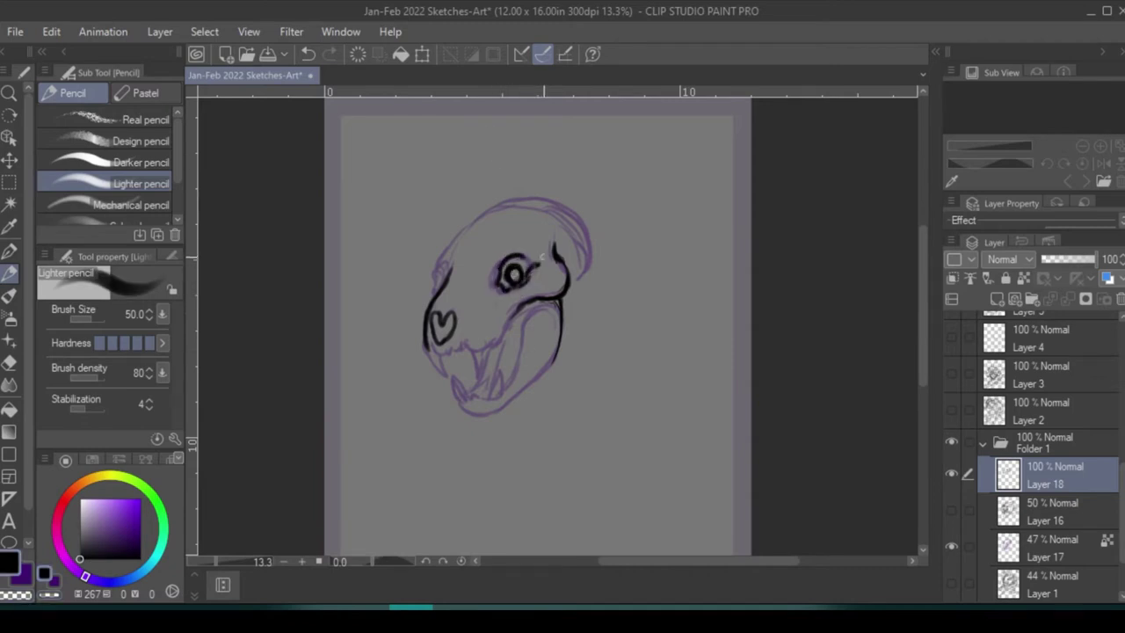
mouse_move(439, 273)
left_mouse_down()
mouse_move(455, 237)
mouse_move(559, 202)
mouse_move(581, 290)
left_mouse_up()
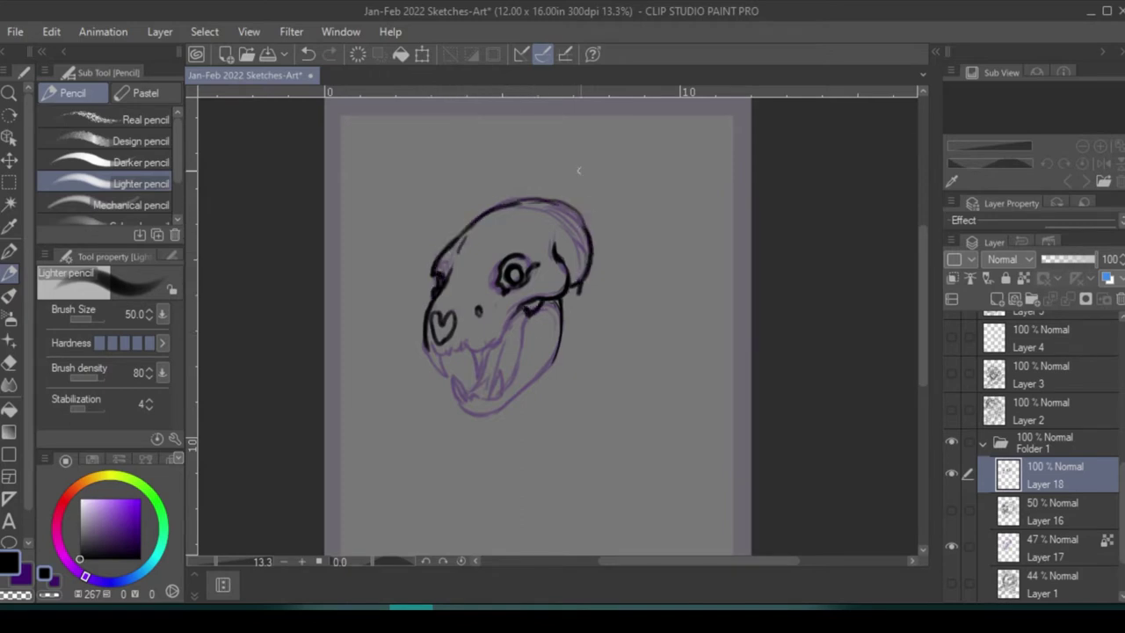
- Draw the skull's upper canines, front teeth and upper jaw edge
mouse_move(499, 344)
left_mouse_down()
mouse_move(434, 347)
mouse_move(460, 345)
mouse_move(483, 387)
left_mouse_up()
key("ctrl+z")
scroll(564, 273, "up", 2)
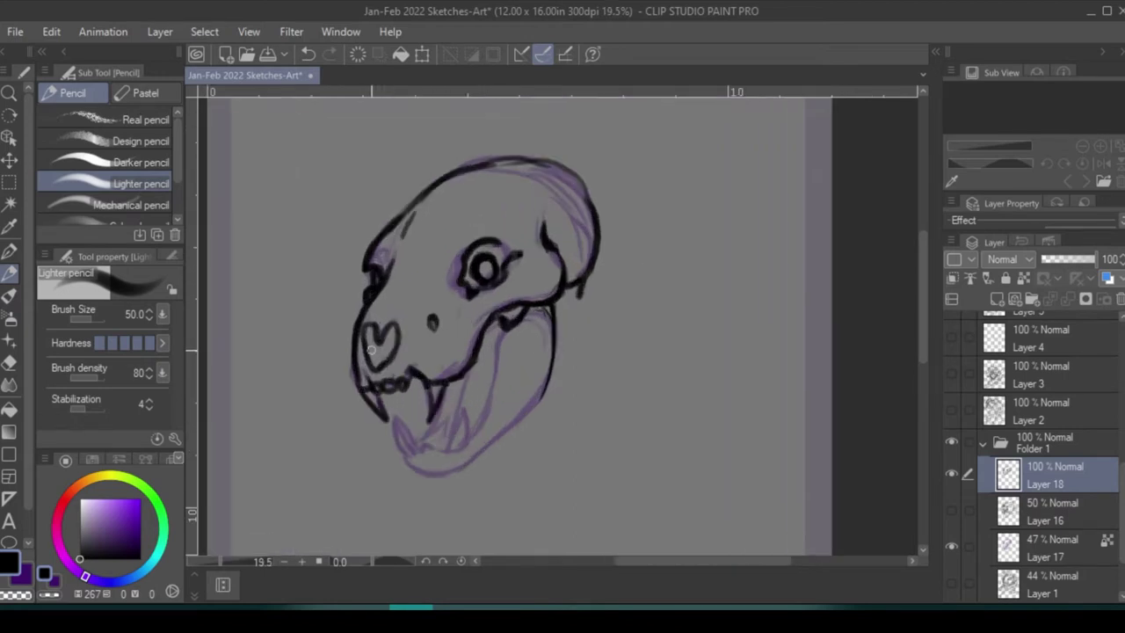
- Compare the black linework with the purple skull sketch and draw the lower jaw's inner and outer edges
left_click(952, 581)
left_click(953, 581)
left_click(952, 475)
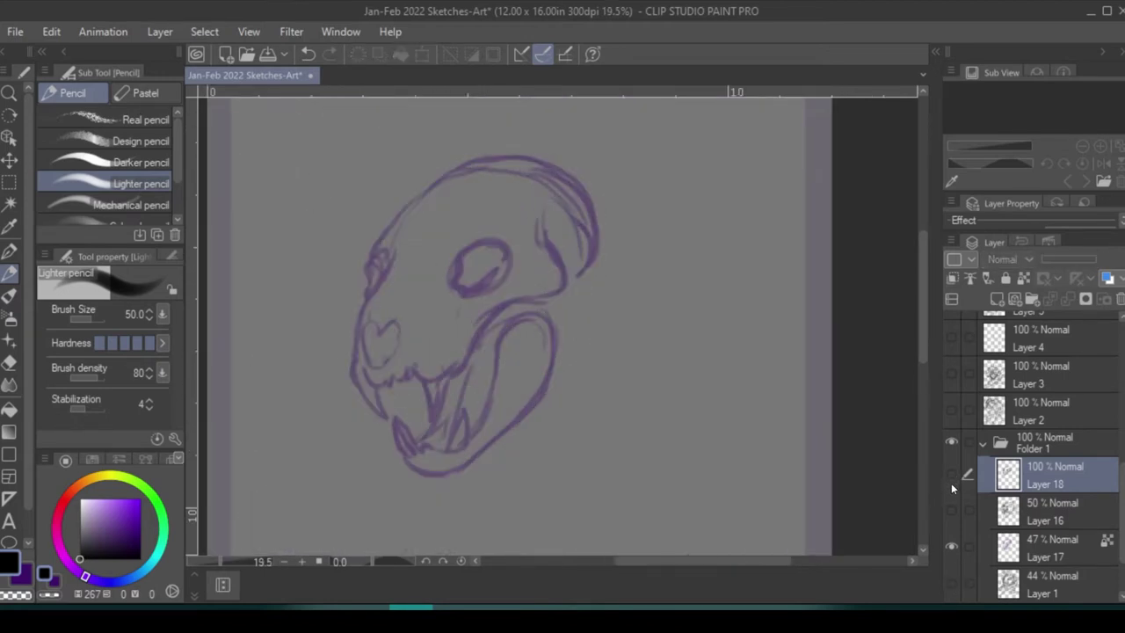
left_click(952, 475)
mouse_move(488, 334)
left_mouse_down()
mouse_move(491, 384)
mouse_move(455, 448)
left_mouse_up()
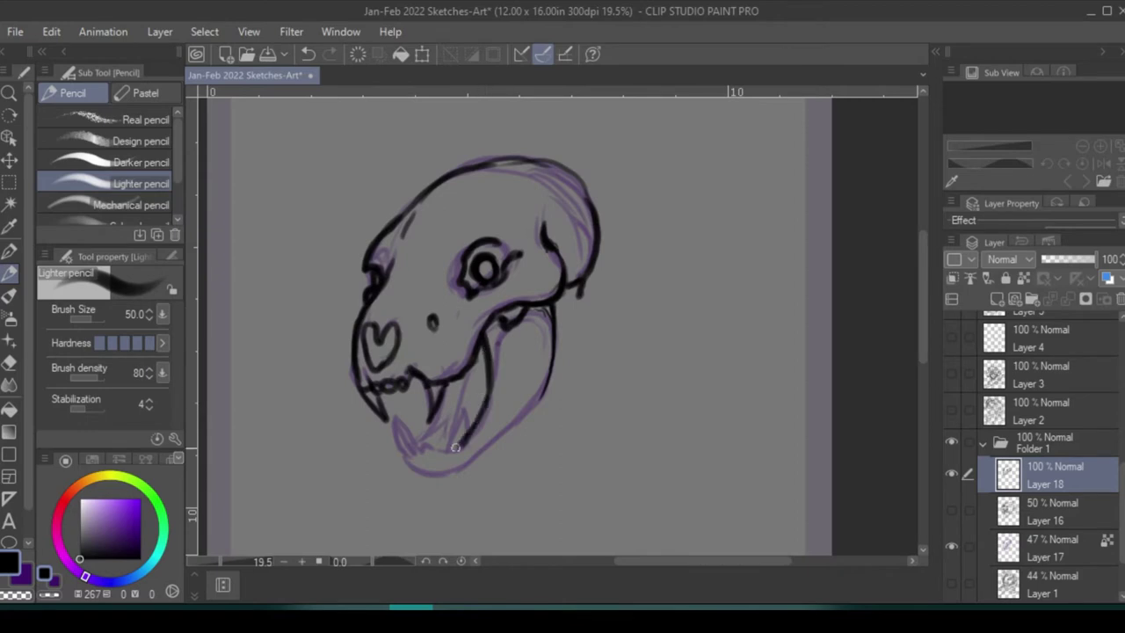
mouse_move(549, 308)
left_mouse_down()
mouse_move(545, 376)
mouse_move(467, 461)
left_mouse_up()
left_click_drag(548, 332, 490, 440)
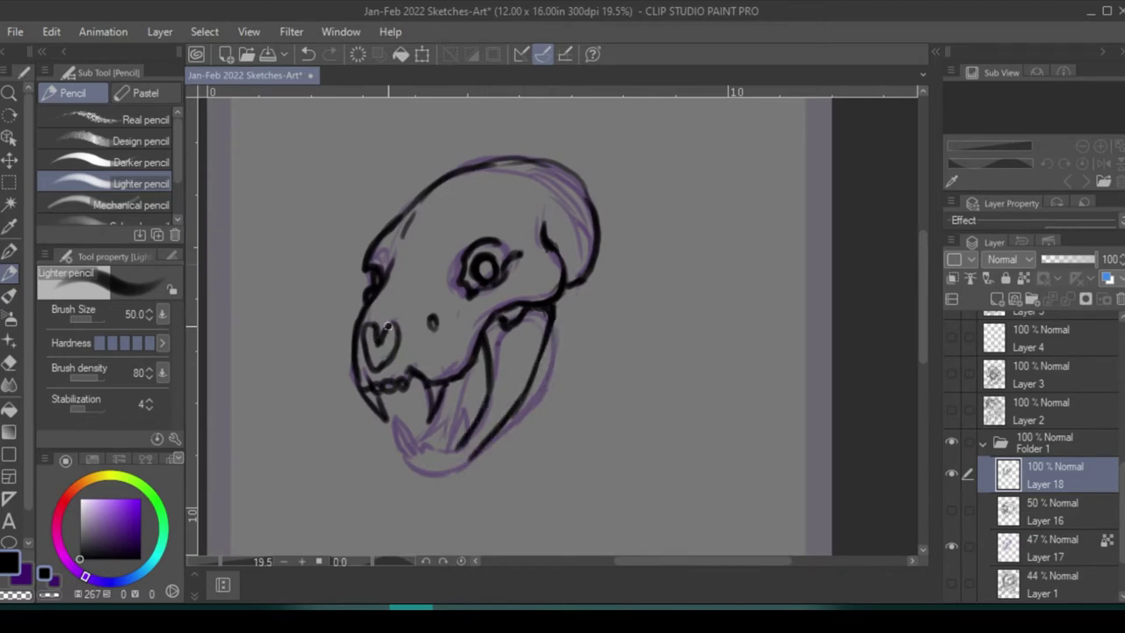
- Add crease lines on the skull's forehead and snout, and draw the back teeth and near lower canine
left_click_drag(425, 247, 413, 266)
mouse_move(457, 183)
left_mouse_down()
mouse_move(440, 217)
mouse_move(429, 303)
left_mouse_up()
left_click_drag(431, 387, 435, 418)
mouse_move(470, 360)
left_mouse_down()
mouse_move(483, 409)
mouse_move(466, 438)
left_mouse_up()
left_click_drag(457, 422, 443, 453)
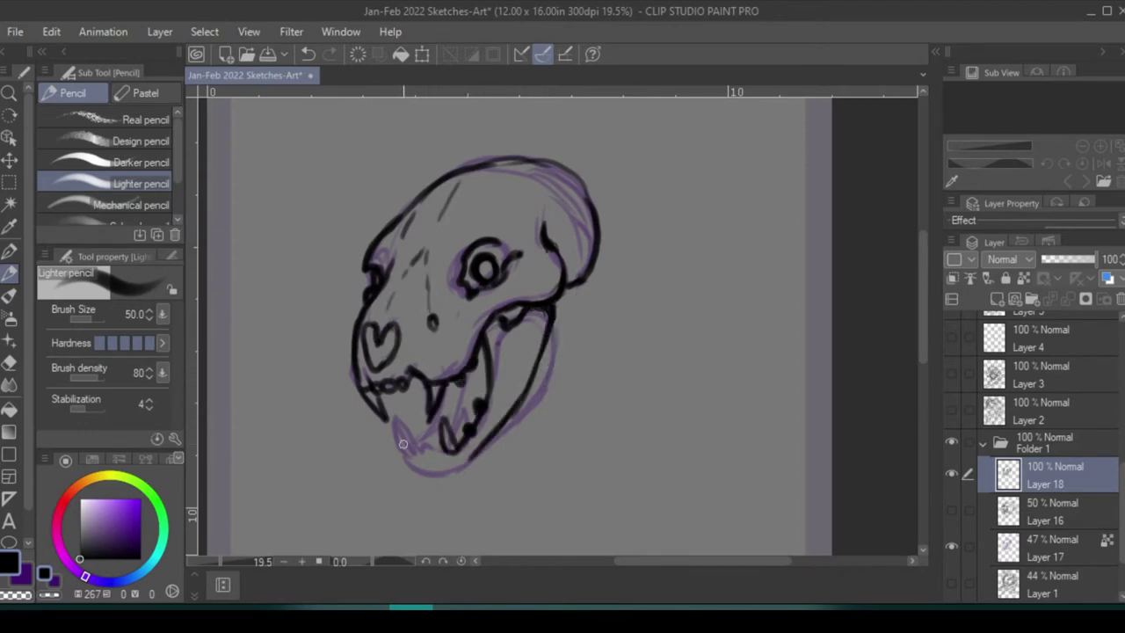
- Draw the skull's far lower canine, the small lower front teeth and the chin outline
left_click_drag(396, 420, 406, 459)
mouse_move(418, 439)
left_mouse_down()
mouse_move(450, 471)
mouse_move(471, 453)
left_mouse_up()
left_click_drag(444, 431, 463, 377)
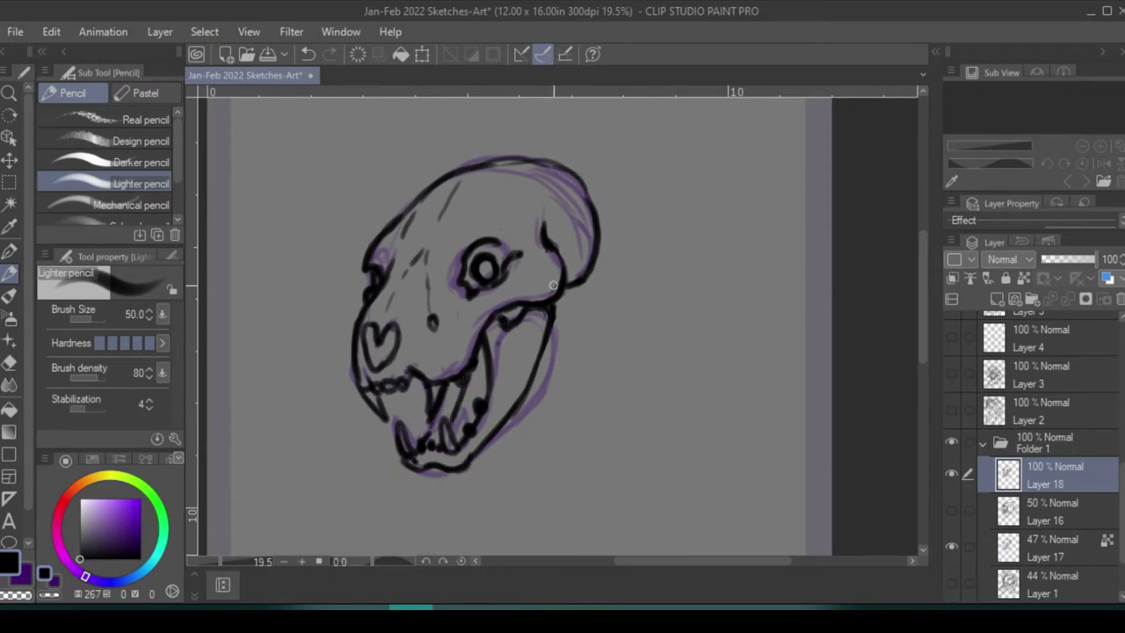
- Show the tiger sketch layer and draw a chain of oval neck vertebrae from behind the skull toward the chest
left_click_drag(563, 307, 576, 329)
left_click(951, 509)
left_click_drag(550, 370, 554, 371)
left_click_drag(540, 420, 545, 421)
left_click_drag(514, 482, 519, 483)
left_click_drag(499, 520, 501, 522)
scroll(606, 403, "up", 1)
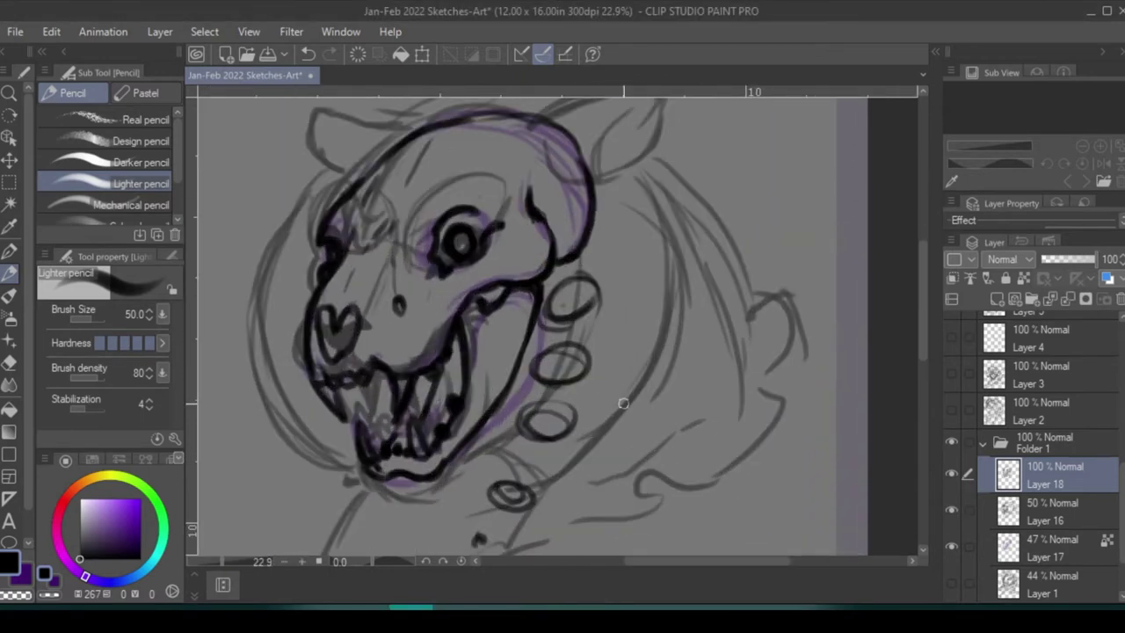
- Add bony side projections to the oval neck vertebrae
left_click_drag(590, 265, 604, 306)
left_click_drag(584, 347, 601, 380)
left_click_drag(538, 348, 520, 360)
left_click_drag(571, 413, 596, 440)
left_click_drag(517, 406, 501, 434)
left_click_drag(476, 481, 488, 501)
- Hide skull layers 17 and 18 and create a new layer directly above the tiger sketch on Layer 16
left_click(951, 545)
left_click(951, 473)
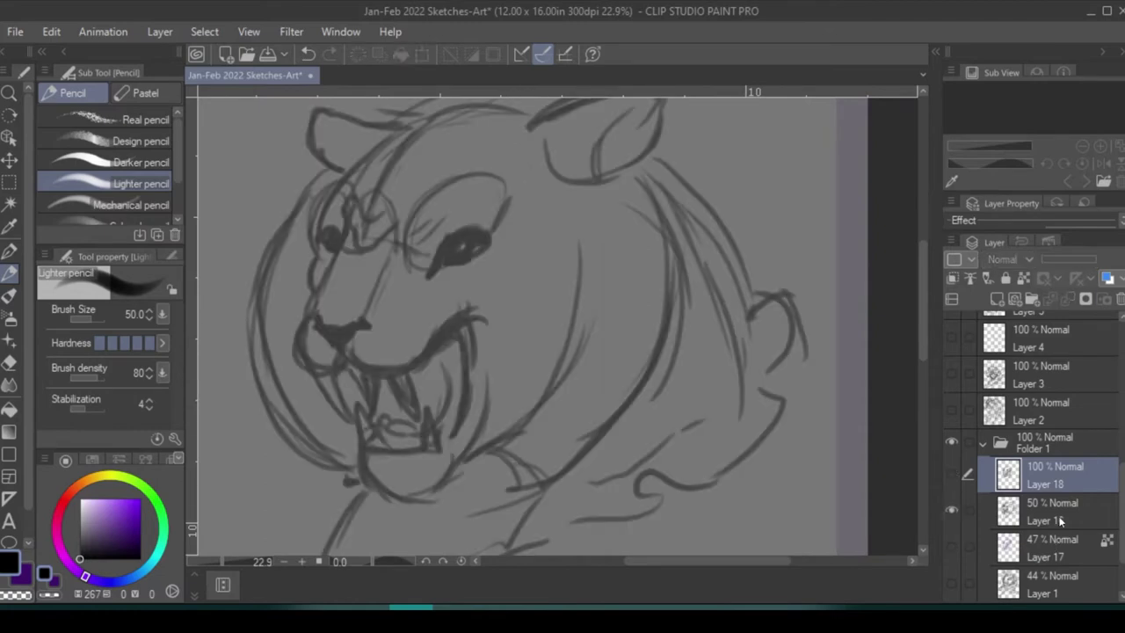
left_click(1019, 509)
left_click(951, 473)
left_click(951, 474)
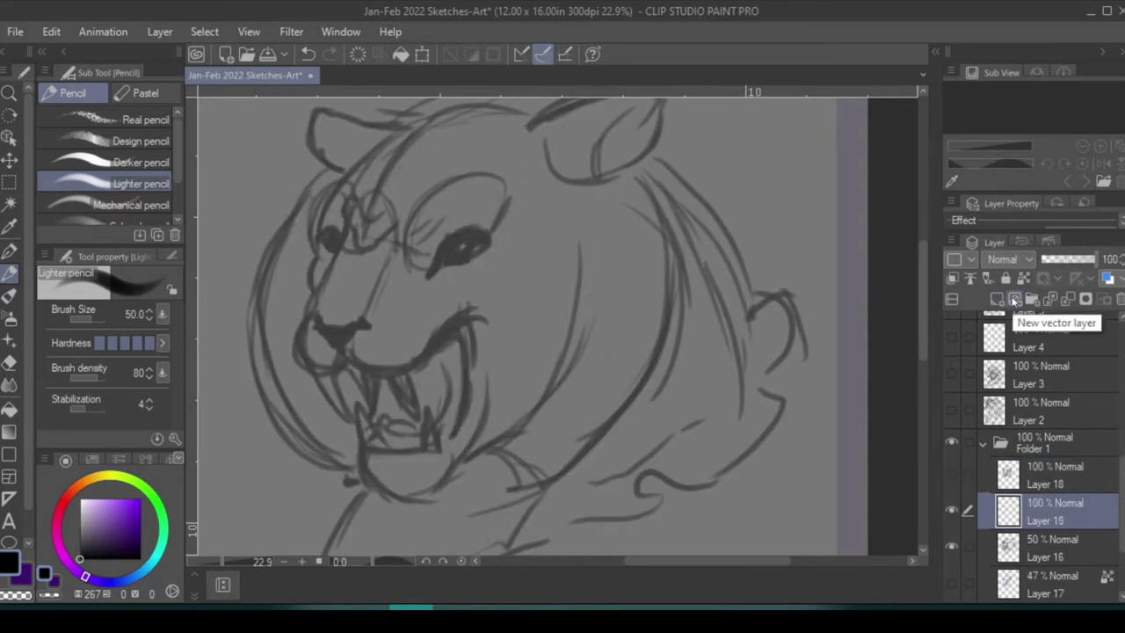
left_click(953, 278)
- Set the pencil size to 17 and draw the refined outline and shading of the tiger's nose
scroll(533, 284, "up", 3)
key("bracketleft")
key("bracketleft")
key("bracketleft")
key("bracketleft")
key("bracketleft")
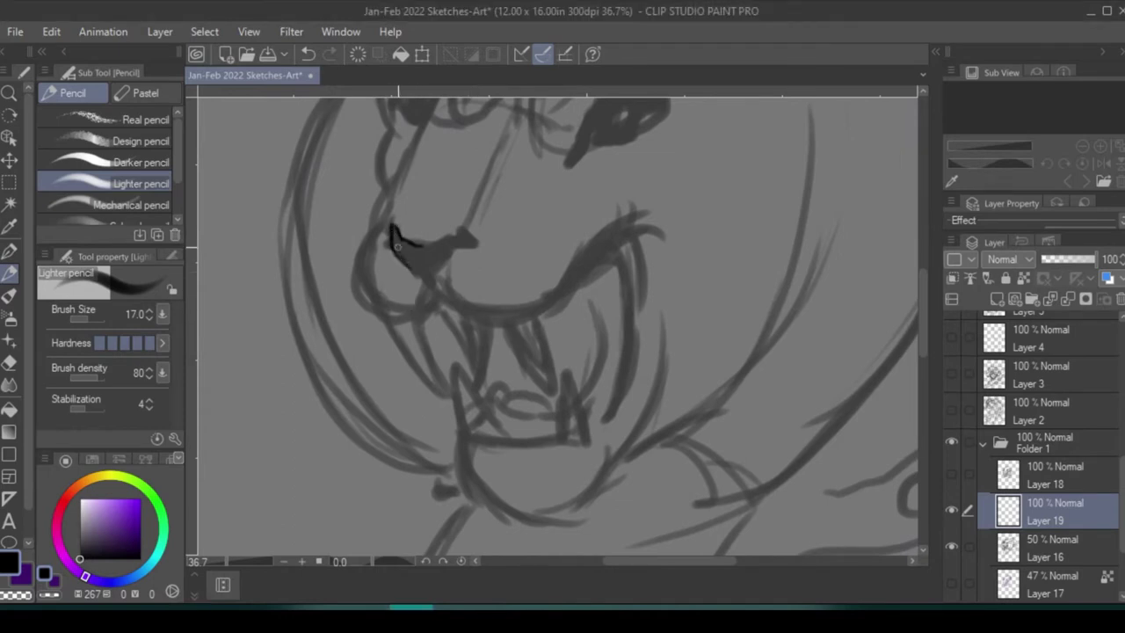
mouse_move(397, 246)
left_mouse_down()
mouse_move(457, 235)
mouse_move(439, 263)
mouse_move(462, 246)
mouse_move(444, 264)
mouse_move(453, 254)
left_mouse_up()
- Draw the wrinkles on top of the tiger's snout and the far edge of the nose bridge
left_click_drag(469, 147, 473, 176)
left_click_drag(464, 180, 440, 211)
left_click_drag(473, 154, 475, 174)
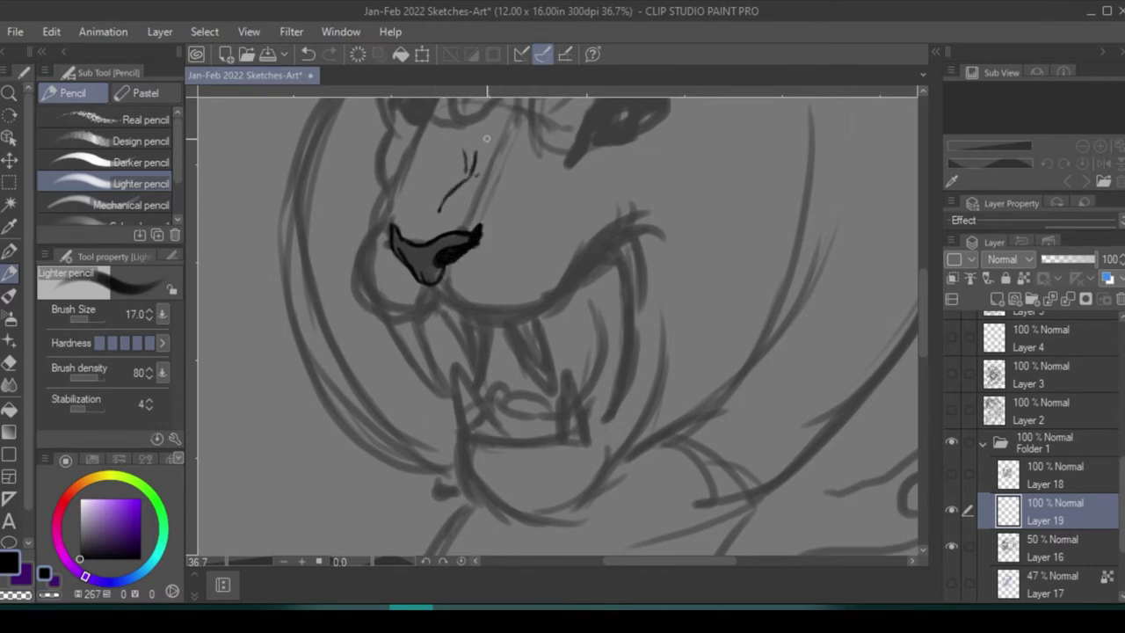
mouse_move(420, 139)
left_mouse_down()
mouse_move(406, 215)
mouse_move(420, 128)
left_mouse_up()
- Draw the tiger's upper lip and the mouth corner, and carry the line down the open jaw
left_click(25, 573)
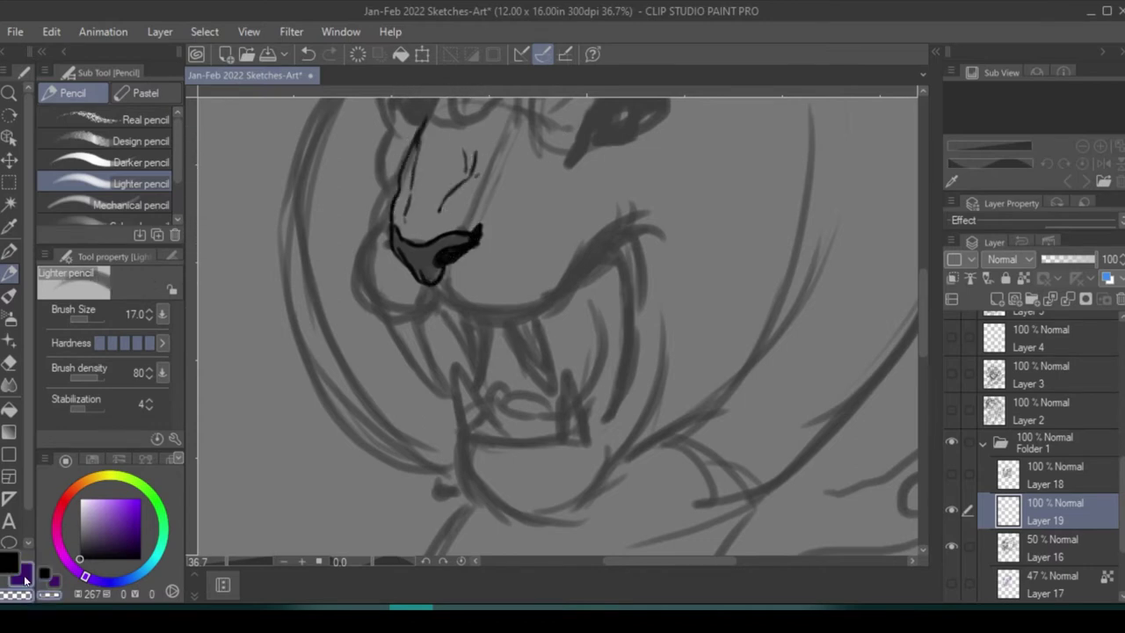
mouse_move(423, 283)
left_mouse_down()
mouse_move(485, 326)
mouse_move(599, 257)
mouse_move(621, 196)
mouse_move(562, 294)
left_mouse_up()
mouse_move(599, 264)
left_mouse_down()
mouse_move(659, 237)
mouse_move(587, 430)
left_mouse_up()
left_click_drag(636, 310, 614, 422)
- Draw the lower gum line, both lower canines and the small front teeth between them
mouse_move(545, 438)
left_mouse_down()
mouse_move(531, 444)
mouse_move(605, 429)
mouse_move(448, 452)
left_mouse_up()
mouse_move(448, 445)
left_mouse_down()
mouse_move(517, 430)
mouse_move(492, 426)
left_mouse_up()
mouse_move(501, 439)
left_mouse_down()
mouse_move(462, 371)
mouse_move(451, 422)
left_mouse_up()
mouse_move(557, 433)
left_mouse_down()
mouse_move(559, 366)
mouse_move(583, 431)
left_mouse_up()
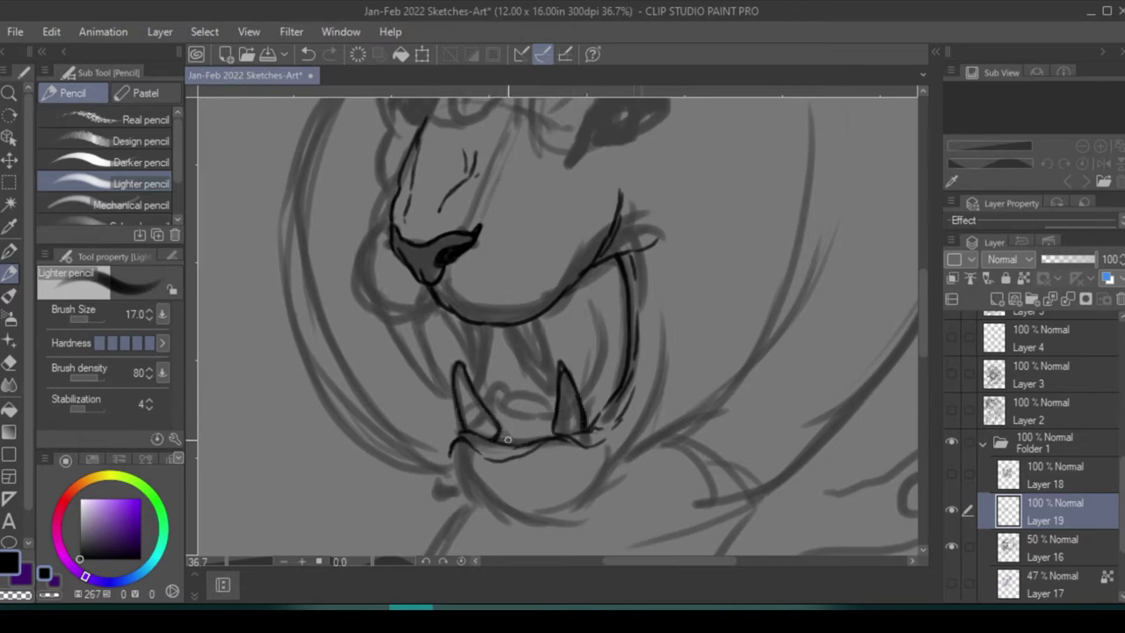
left_click_drag(498, 439, 508, 420)
left_click_drag(517, 423, 528, 437)
- Draw the far side of the tiger's muzzle and the face contour above it
left_click_drag(380, 221, 366, 289)
left_click_drag(368, 290, 434, 315)
mouse_move(389, 190)
left_mouse_down()
mouse_move(385, 248)
mouse_move(440, 377)
left_mouse_up()
left_click_drag(445, 262, 427, 315)
- Draw the wrinkled folds between the tiger's eyes, plus the inner brow and near snout crease lines
mouse_move(439, 181)
left_mouse_down()
mouse_move(435, 256)
mouse_move(527, 347)
left_mouse_up()
left_click_drag(517, 273, 521, 295)
mouse_move(528, 304)
left_mouse_down()
mouse_move(542, 336)
mouse_move(597, 302)
left_mouse_up()
mouse_move(527, 290)
left_mouse_down()
mouse_move(562, 324)
mouse_move(603, 278)
left_mouse_up()
mouse_move(525, 260)
left_mouse_down()
mouse_move(556, 295)
mouse_move(588, 269)
left_mouse_up()
left_click_drag(523, 247, 540, 264)
left_click_drag(552, 276, 578, 260)
left_click_drag(532, 245, 543, 260)
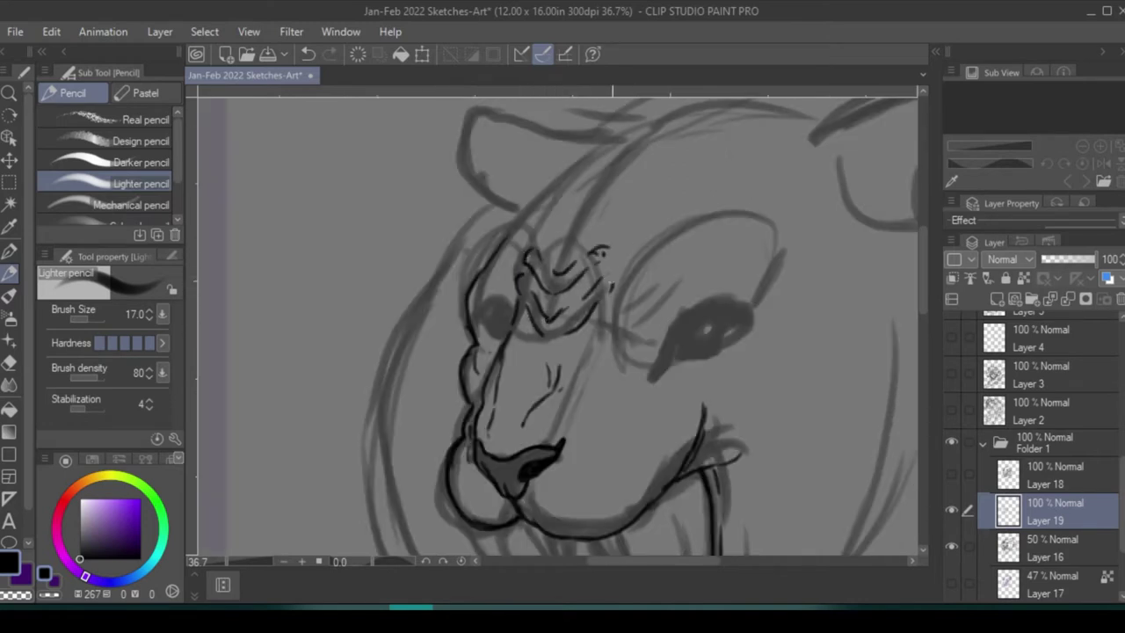
left_click_drag(614, 304, 608, 332)
left_click_drag(623, 276, 617, 334)
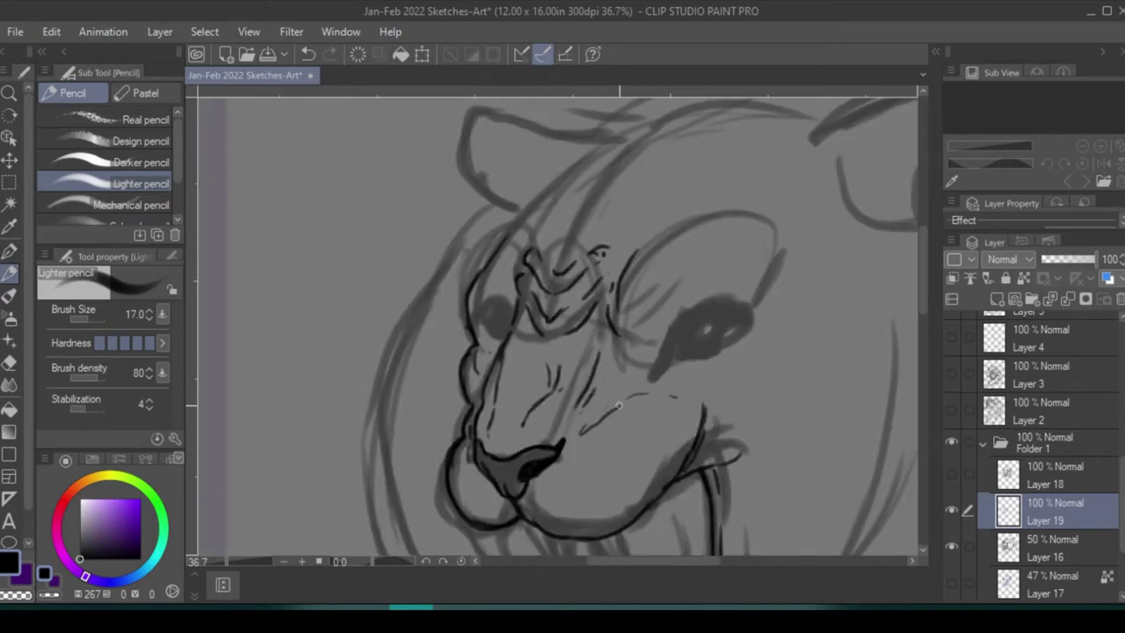
- Draw the tiger's upper canines and the tongue behind the lower teeth
scroll(620, 405, "down", 6)
left_click_drag(480, 279, 531, 327)
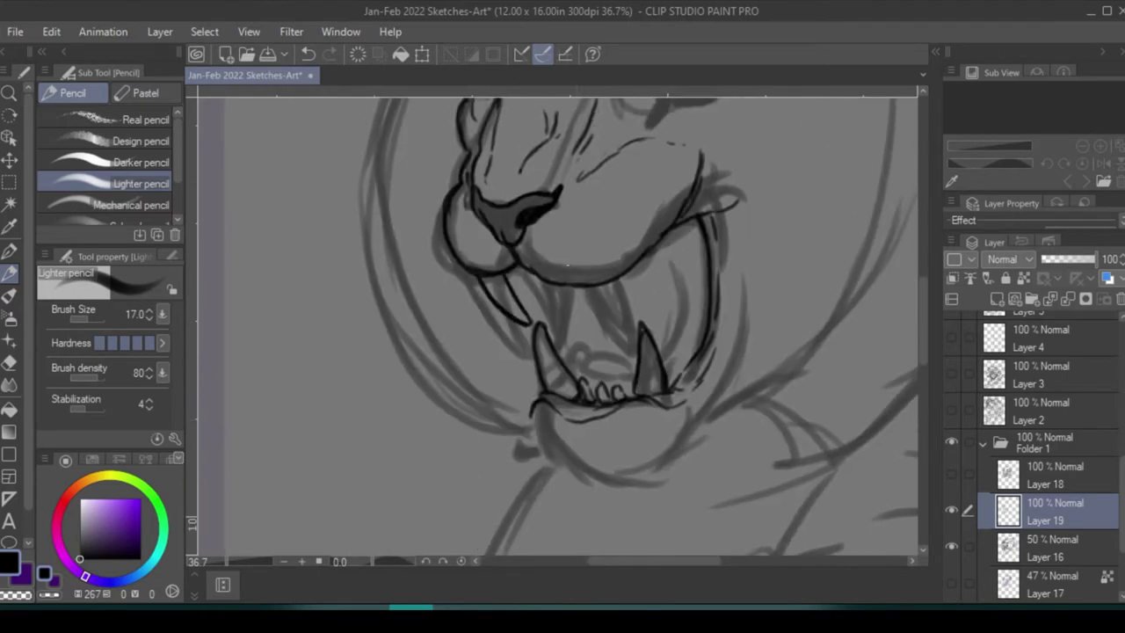
left_click_drag(572, 285, 590, 332)
left_click_drag(610, 283, 596, 348)
mouse_move(515, 270)
left_mouse_down()
mouse_move(566, 391)
mouse_move(630, 376)
left_mouse_up()
key("ctrl+z")
left_click_drag(576, 289, 584, 337)
- Redraw the stretched corner of the tiger's mouth with short fur strokes and skin folds
mouse_move(661, 235)
left_mouse_down()
mouse_move(707, 269)
mouse_move(708, 289)
left_mouse_up()
key("ctrl+z")
mouse_move(721, 201)
left_mouse_down()
mouse_move(722, 262)
mouse_move(687, 220)
left_mouse_up()
mouse_move(709, 226)
left_mouse_down()
mouse_move(691, 251)
mouse_move(724, 257)
left_mouse_up()
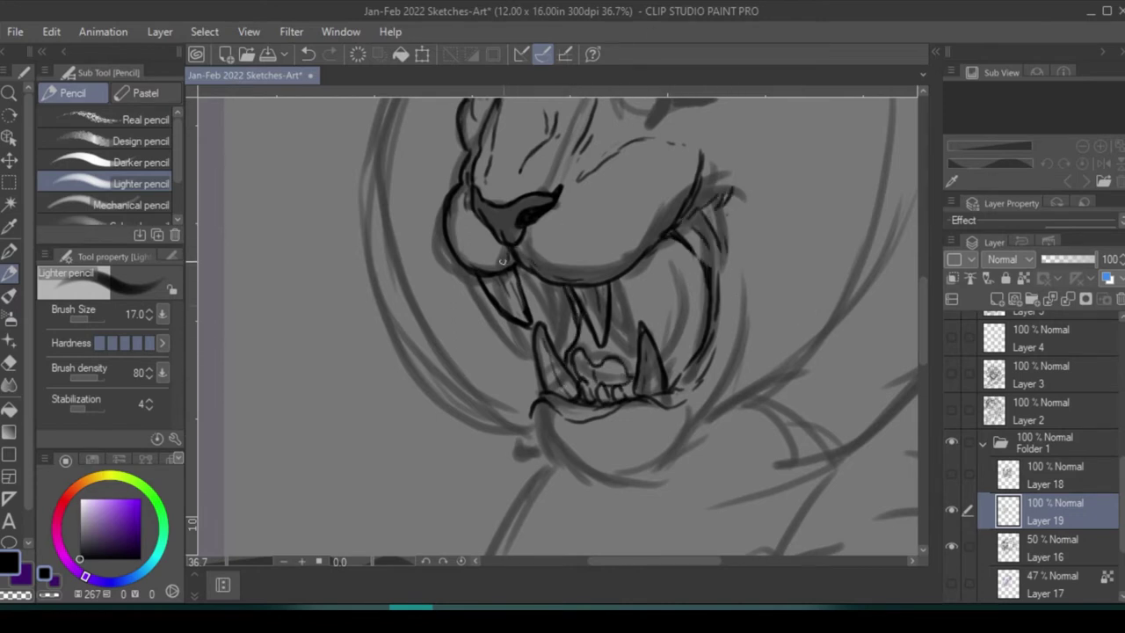
- Draw the tiger's near eye with a round iris, dark pupil and heavy eyelid rim
left_click_drag(668, 343, 688, 501)
mouse_move(703, 221)
left_mouse_down()
mouse_move(722, 214)
mouse_move(722, 237)
mouse_move(763, 223)
left_mouse_up()
left_click(8, 556)
left_click_drag(685, 235, 747, 262)
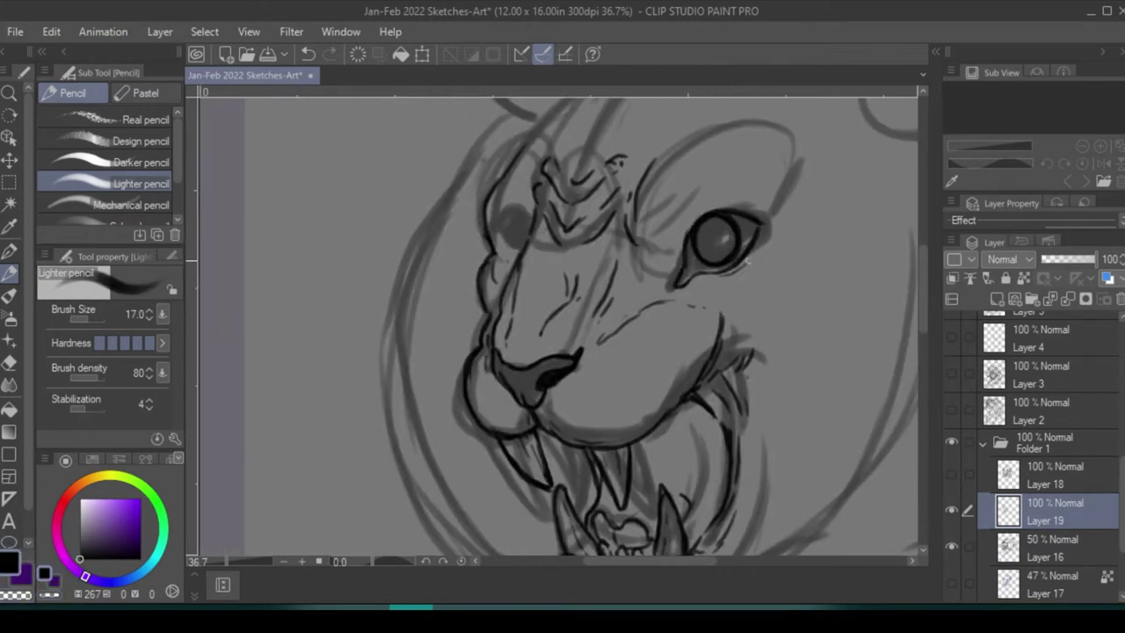
mouse_move(681, 224)
left_mouse_down()
mouse_move(757, 208)
mouse_move(696, 268)
left_mouse_up()
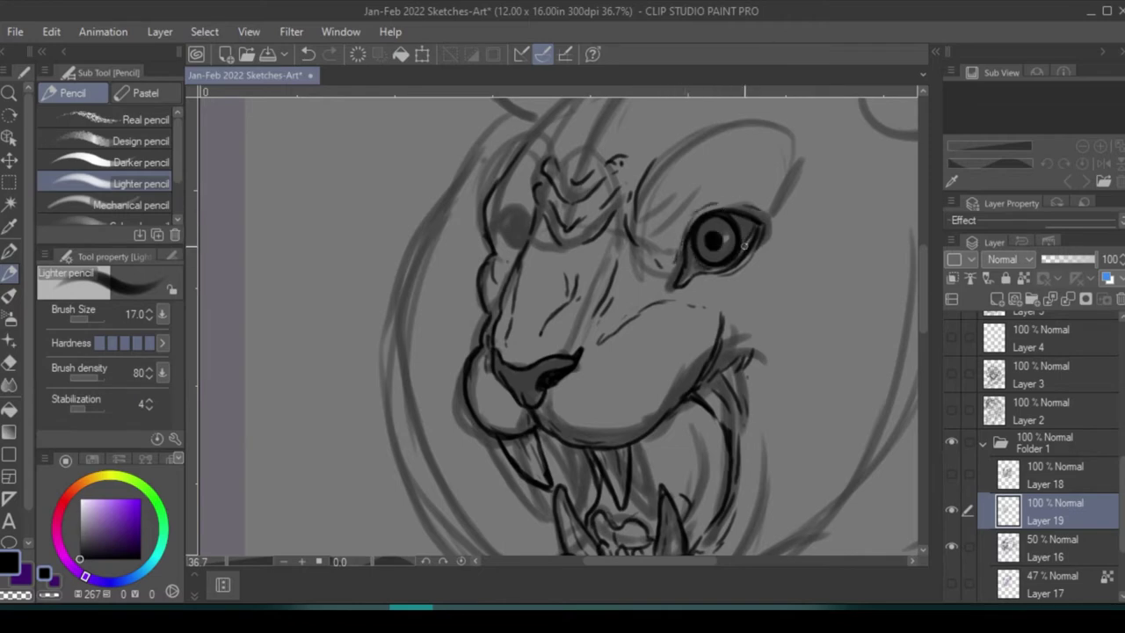
- Draw the tiger's far eye beside the nose bridge with a matching iris and pupil
scroll(694, 264, "down", 1)
left_click_drag(592, 342, 454, 291)
mouse_move(413, 181)
left_mouse_down()
mouse_move(399, 208)
mouse_move(417, 198)
mouse_move(387, 191)
left_mouse_up()
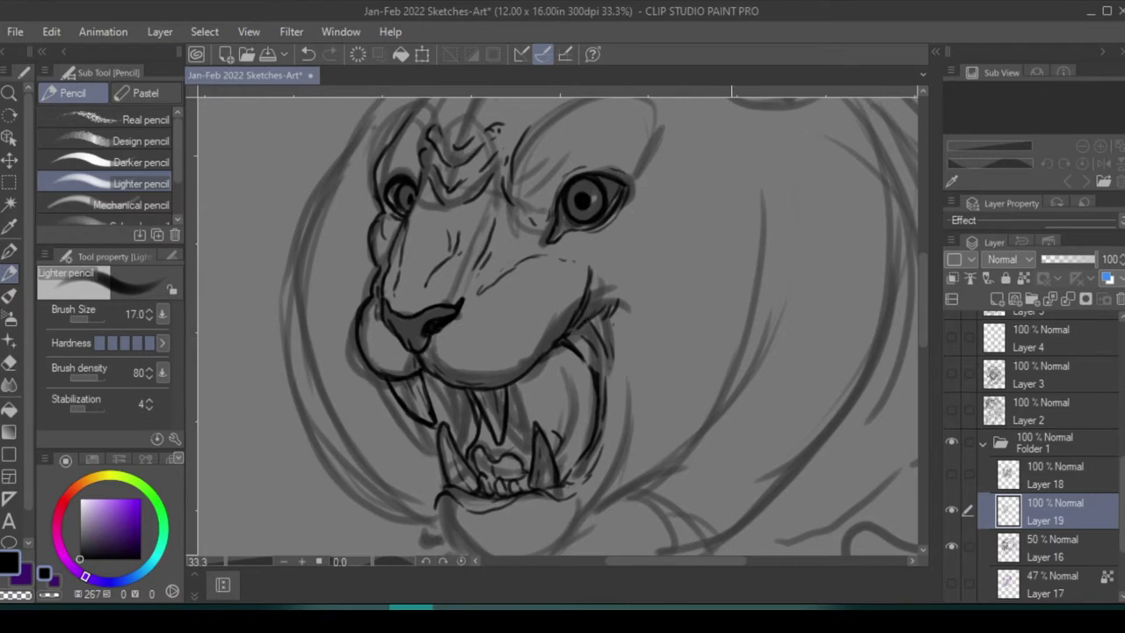
- Dot rows of whisker spots across both sides of the tiger's muzzle
scroll(465, 339, "up", 1)
left_click(472, 362)
left_click(494, 351)
left_click(517, 338)
left_click(531, 327)
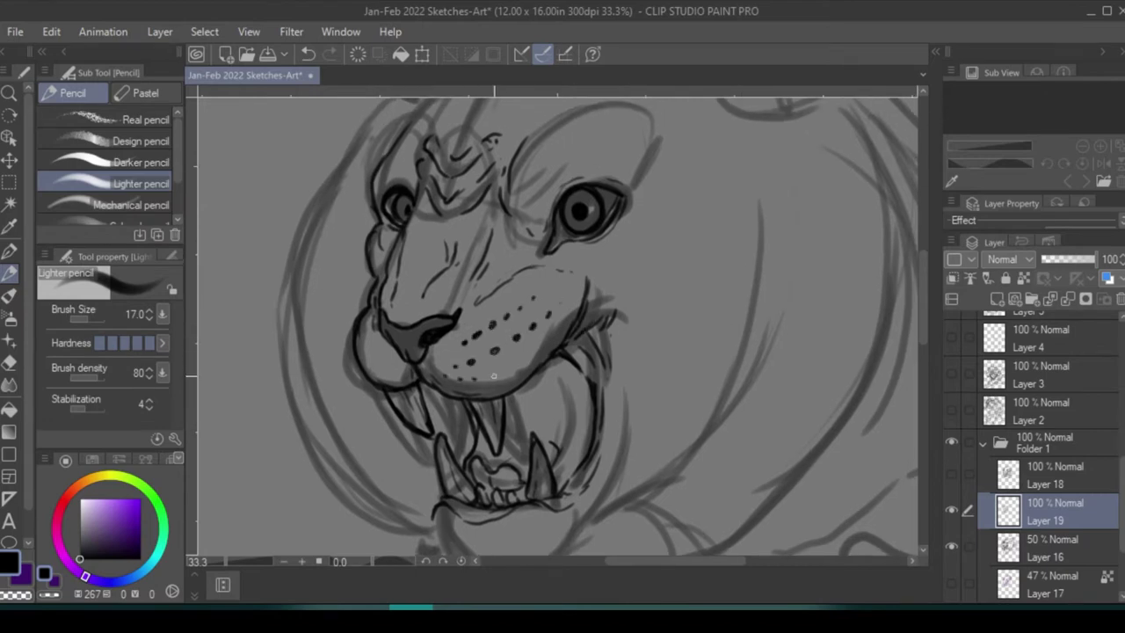
scroll(378, 354, "up", 5)
scroll(527, 231, "down", 1)
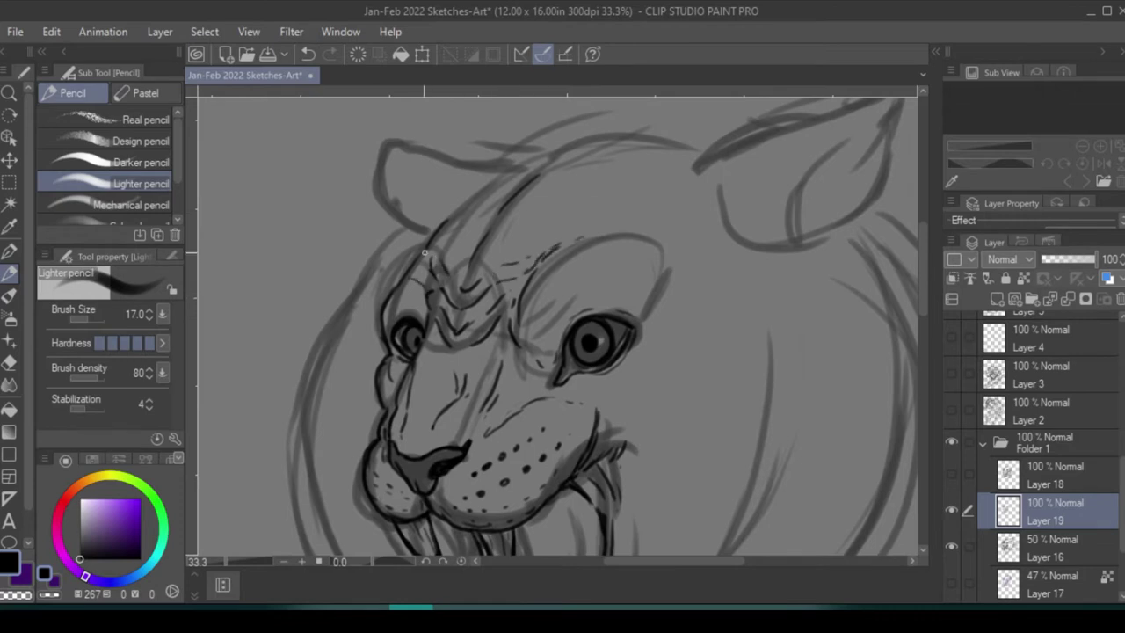
- Add short fur strokes to the tiger's forehead, below the near eye and along the far cheek
scroll(422, 314, "up", 3)
mouse_move(435, 338)
left_mouse_down()
mouse_move(389, 291)
mouse_move(392, 239)
mouse_move(527, 278)
mouse_move(604, 235)
left_mouse_up()
left_click_drag(673, 448, 652, 475)
left_click_drag(671, 471, 647, 487)
left_click_drag(396, 420, 389, 443)
mouse_move(397, 457)
left_mouse_down()
mouse_move(385, 494)
mouse_move(397, 487)
left_mouse_up()
- Outline the tiger's far ear and the crown of the head with short furry lines
scroll(401, 479, "down", 3)
left_click_drag(601, 411, 594, 394)
mouse_move(600, 385)
left_mouse_down()
mouse_move(587, 401)
mouse_move(528, 387)
mouse_move(506, 367)
mouse_move(517, 226)
left_mouse_up()
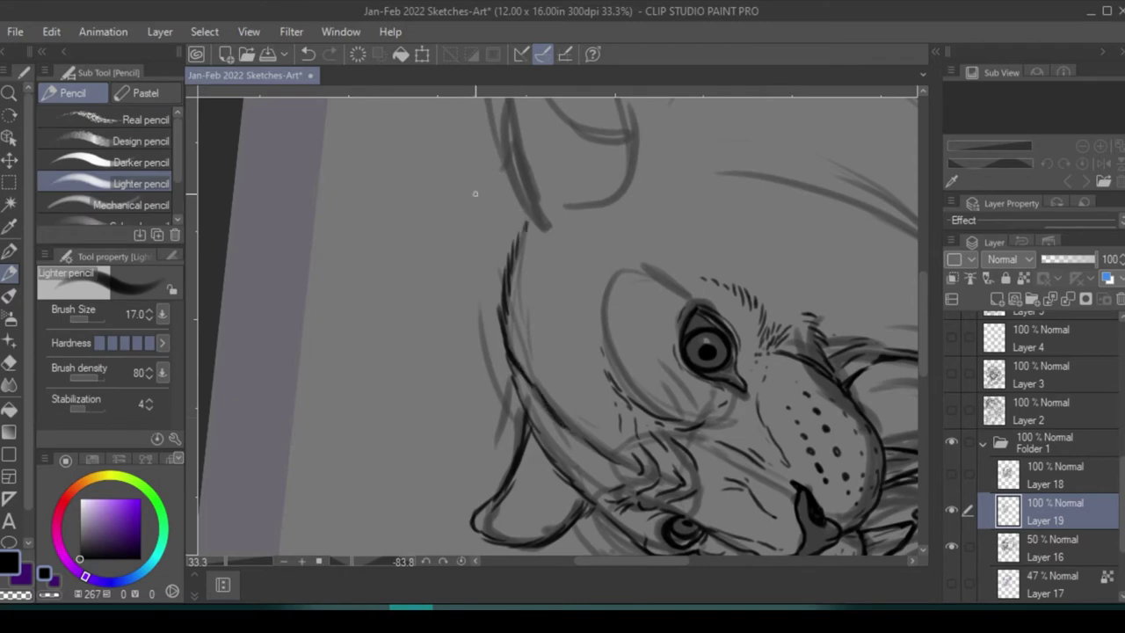
- Draw the upper edge of the tiger's near ear from the crown out to its pointed tip
scroll(475, 194, "down", 1)
left_click_drag(474, 194, 486, 361)
mouse_move(450, 161)
left_mouse_down()
mouse_move(476, 219)
mouse_move(503, 365)
left_mouse_up()
mouse_move(527, 351)
left_mouse_down()
mouse_move(615, 263)
mouse_move(686, 282)
left_mouse_up()
scroll(686, 281, "down", 1)
left_click_drag(696, 224, 681, 292)
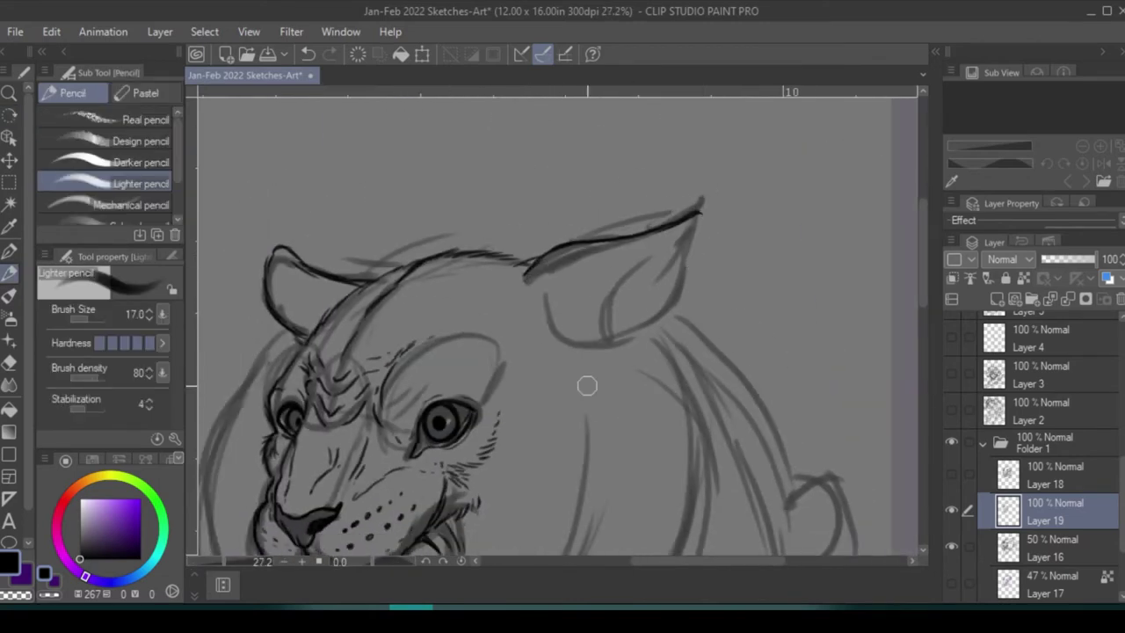
- Finish the near ear with a furry outer rim, inner fold and tufted lower edge
left_click_drag(541, 255, 658, 215)
mouse_move(622, 356)
left_mouse_down()
mouse_move(703, 255)
mouse_move(675, 307)
left_mouse_up()
mouse_move(707, 251)
left_mouse_down()
mouse_move(666, 332)
mouse_move(571, 343)
mouse_move(669, 271)
left_mouse_up()
left_click_drag(694, 229, 676, 257)
left_click_drag(703, 215, 663, 274)
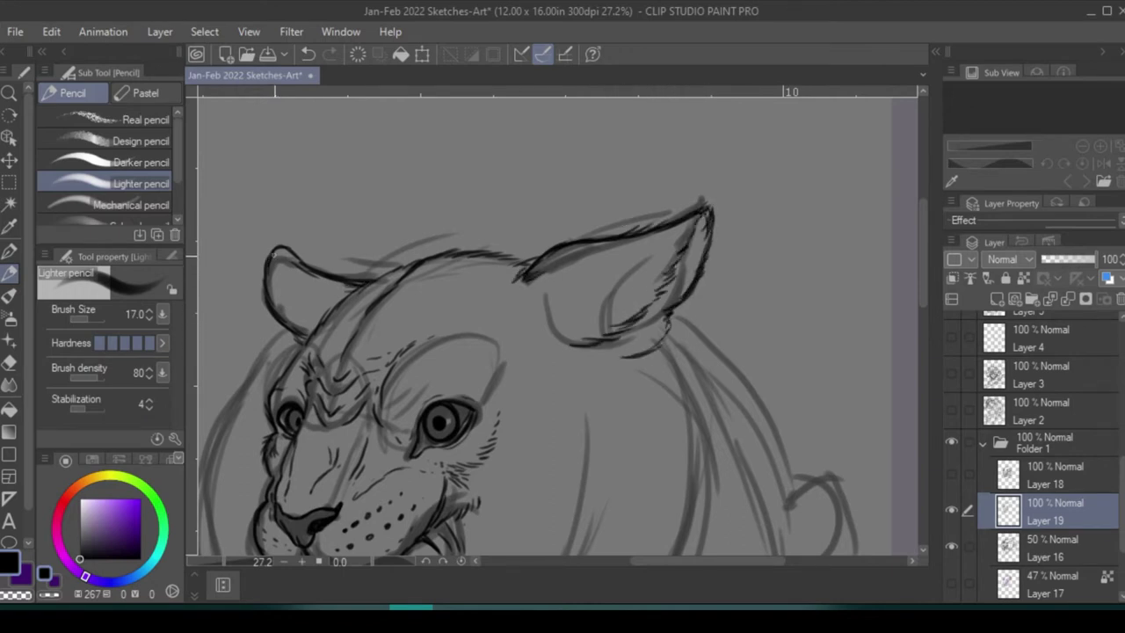
left_click_drag(545, 322, 571, 351)
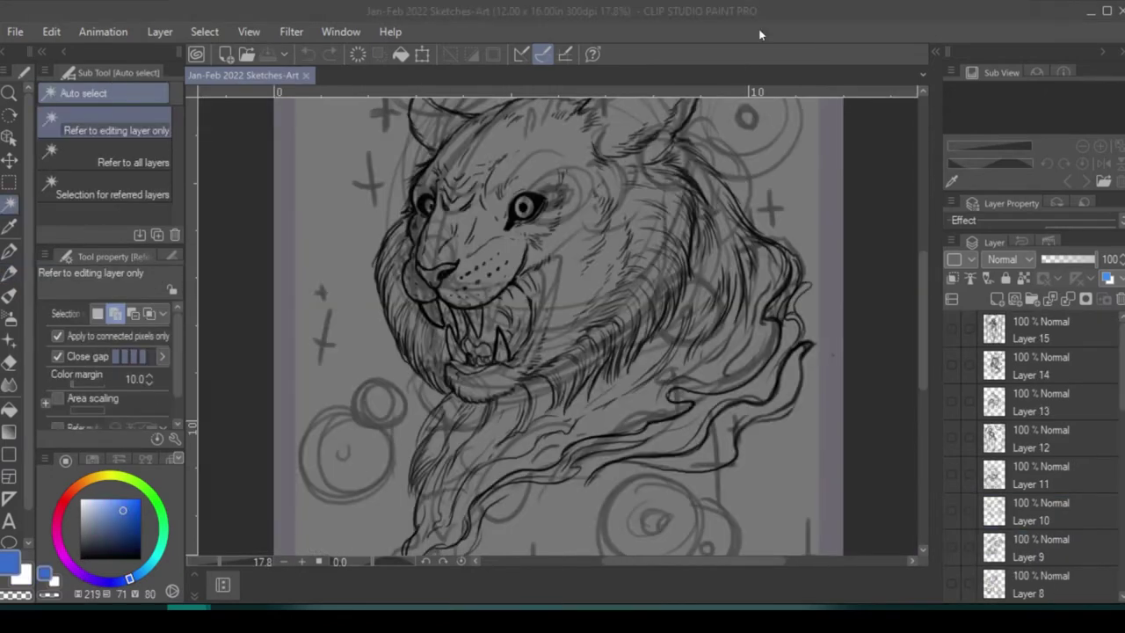
- On Layer 20, sketch a large rounded-petal flower beside the far ear and a smaller flower with a leaf above it
key("ctrl+minus")
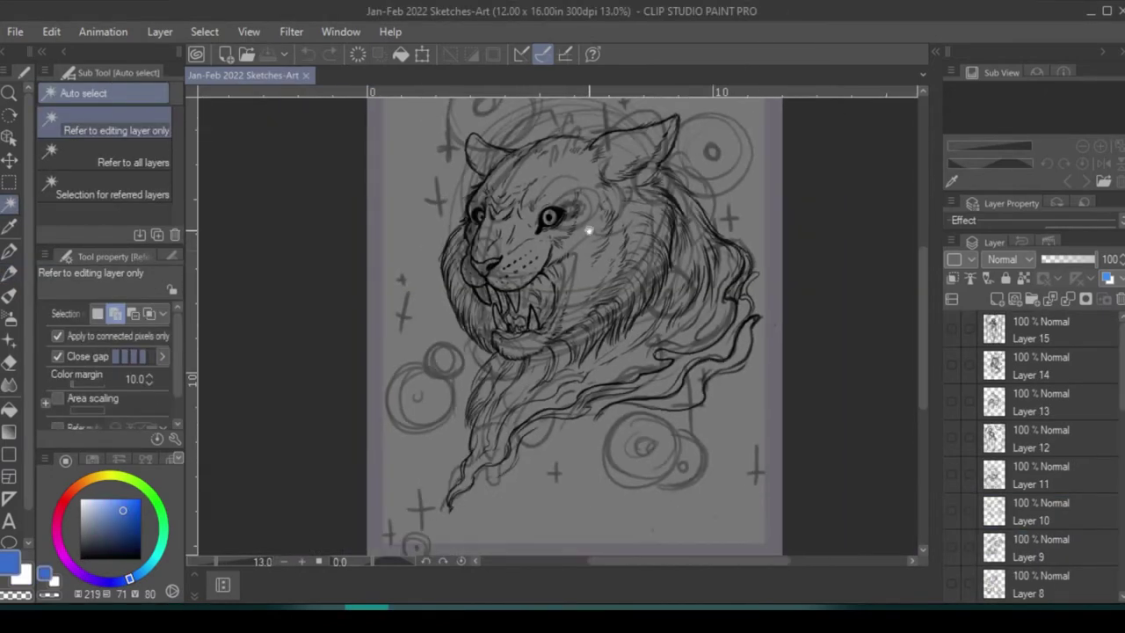
scroll(1033, 468, "down", 1)
scroll(454, 140, "up", 4)
key("p")
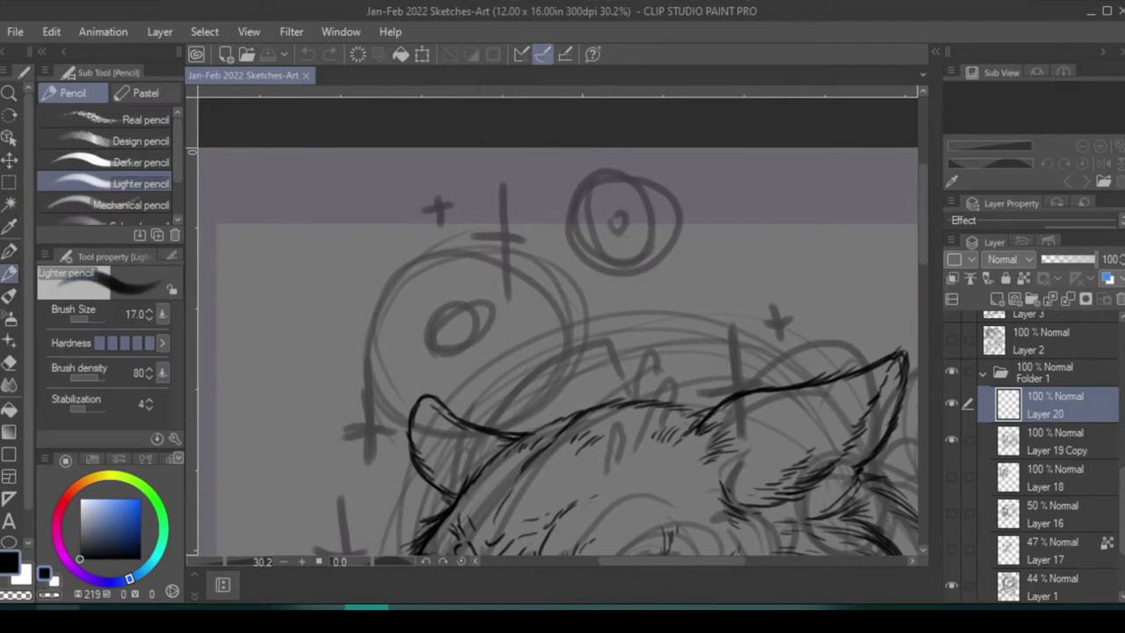
mouse_move(448, 312)
left_mouse_down()
mouse_move(440, 352)
mouse_move(437, 301)
left_mouse_up()
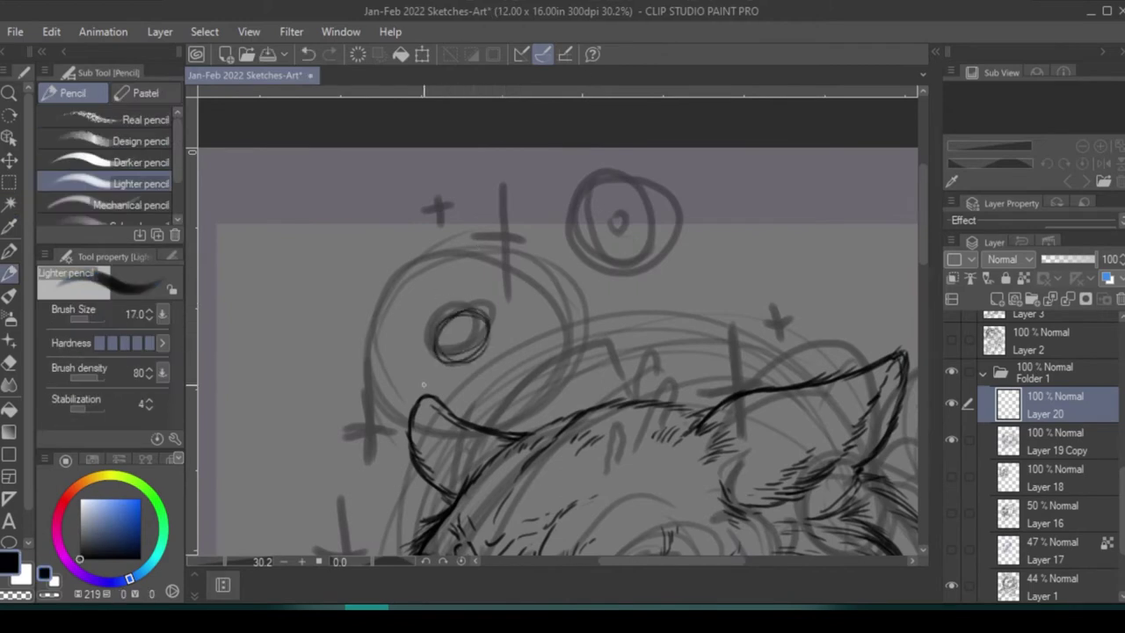
mouse_move(423, 384)
left_mouse_down()
mouse_move(527, 313)
mouse_move(538, 365)
left_mouse_up()
mouse_move(498, 333)
left_mouse_down()
mouse_move(532, 246)
mouse_move(518, 339)
mouse_move(453, 263)
mouse_move(450, 327)
left_mouse_up()
mouse_move(360, 352)
left_mouse_down()
mouse_move(443, 439)
mouse_move(461, 400)
mouse_move(519, 405)
mouse_move(533, 264)
mouse_move(545, 326)
left_mouse_up()
mouse_move(404, 250)
left_mouse_down()
mouse_move(369, 352)
mouse_move(417, 427)
left_mouse_up()
mouse_move(431, 307)
left_mouse_down()
mouse_move(466, 365)
mouse_move(453, 320)
left_mouse_up()
left_click_drag(545, 264, 528, 315)
mouse_move(587, 264)
left_mouse_down()
mouse_move(615, 279)
mouse_move(589, 343)
mouse_move(615, 352)
mouse_move(553, 299)
mouse_move(597, 218)
mouse_move(672, 304)
mouse_move(541, 290)
mouse_move(595, 309)
mouse_move(542, 400)
mouse_move(572, 334)
left_mouse_up()
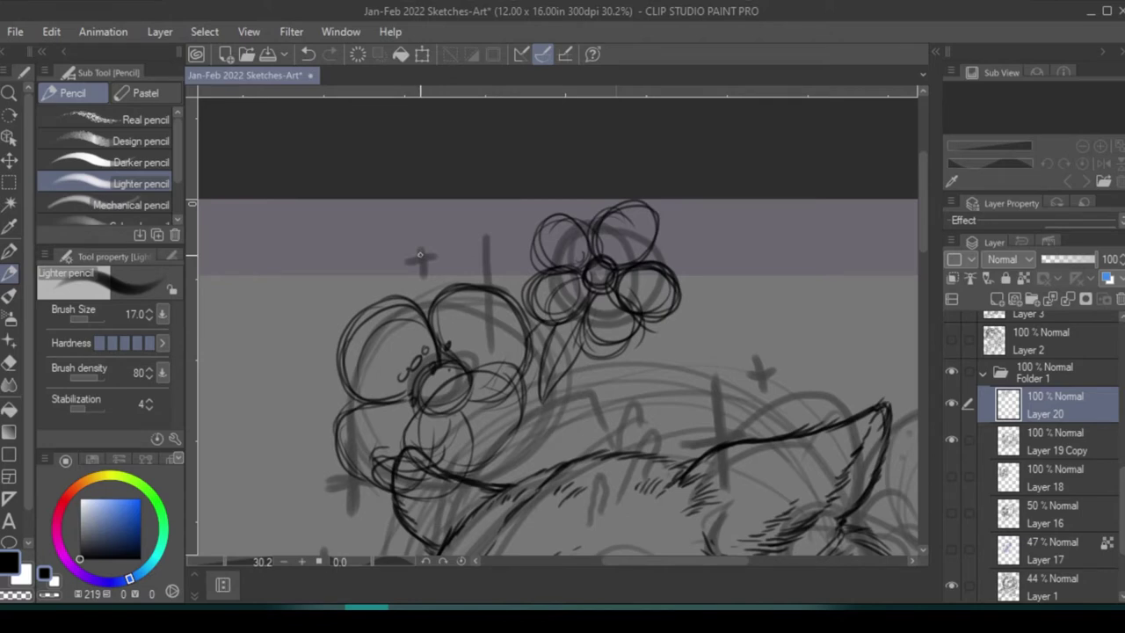
- Sketch a round, many-petalled flower with a bud and leaf in front of the tiger's neck
scroll(419, 254, "down", 10)
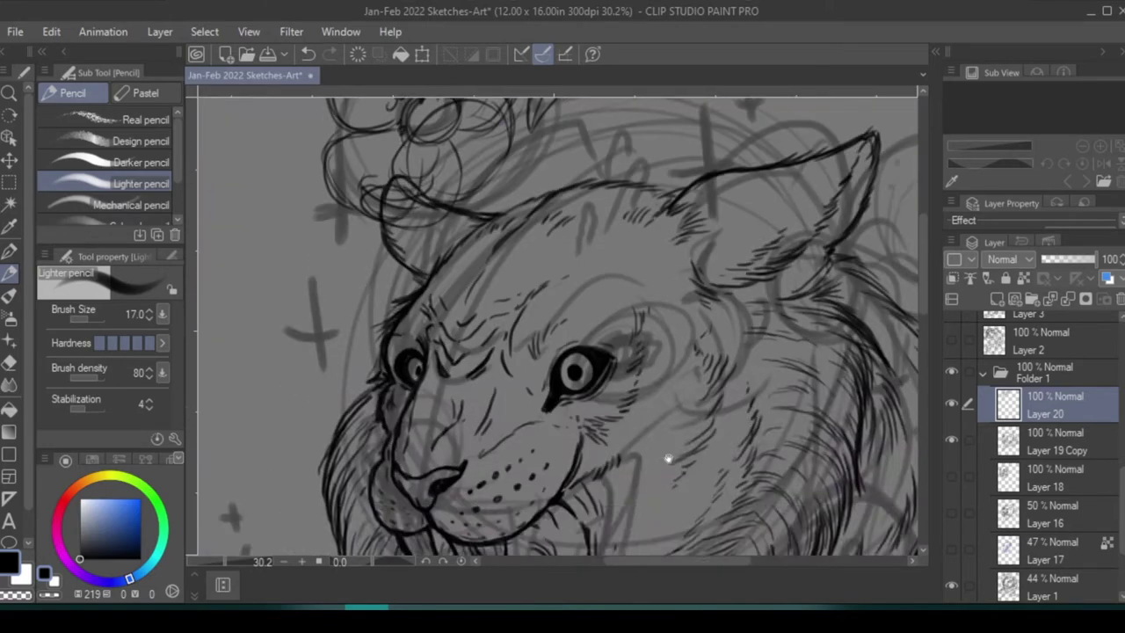
scroll(476, 167, "left", 3)
mouse_move(432, 426)
left_mouse_down()
mouse_move(440, 290)
mouse_move(413, 443)
mouse_move(439, 369)
mouse_move(468, 406)
mouse_move(387, 351)
mouse_move(413, 453)
mouse_move(510, 317)
mouse_move(426, 413)
mouse_move(475, 237)
mouse_move(527, 294)
mouse_move(501, 373)
mouse_move(526, 455)
mouse_move(526, 435)
left_mouse_up()
left_click_drag(528, 307, 571, 413)
key("ctrl+z")
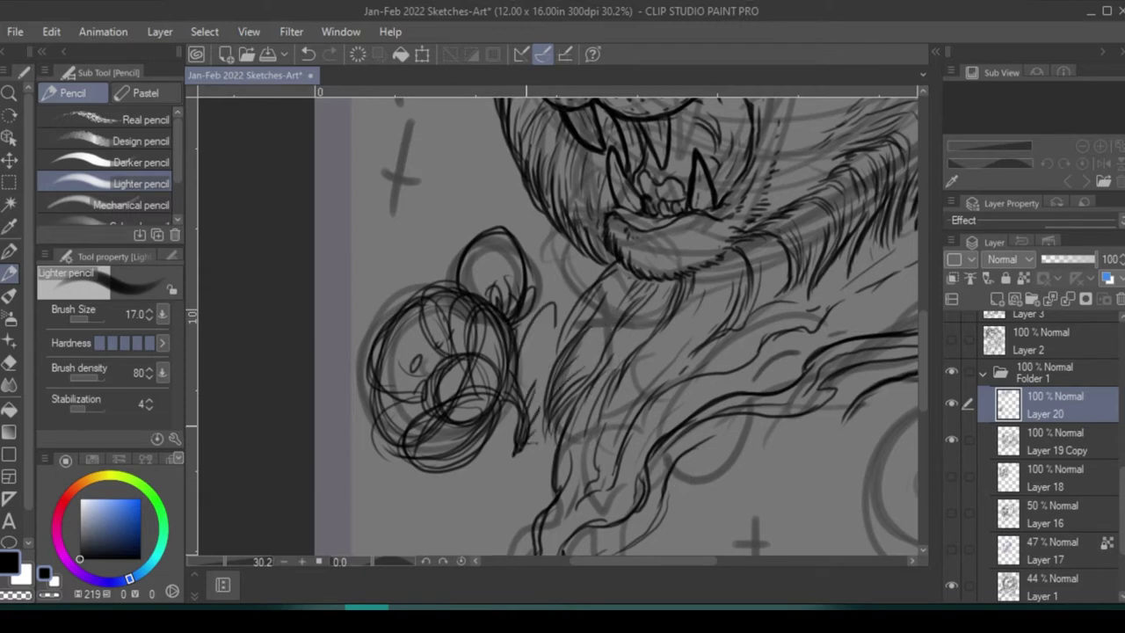
- Sketch a flower with rounded drooping petals and long narrow leaves below the neck's flowing edge
left_click_drag(545, 352, 536, 439)
mouse_move(540, 422)
left_mouse_down()
mouse_move(566, 554)
mouse_move(101, 439)
left_mouse_up()
mouse_move(573, 389)
left_mouse_down()
mouse_move(520, 416)
mouse_move(563, 413)
mouse_move(532, 350)
mouse_move(612, 362)
left_mouse_up()
mouse_move(505, 325)
left_mouse_down()
mouse_move(615, 369)
mouse_move(492, 501)
mouse_move(615, 439)
mouse_move(650, 369)
left_mouse_up()
mouse_move(483, 347)
left_mouse_down()
mouse_move(492, 444)
mouse_move(588, 353)
left_mouse_up()
mouse_move(632, 314)
left_mouse_down()
mouse_move(587, 294)
mouse_move(626, 352)
mouse_move(569, 352)
mouse_move(440, 279)
mouse_move(501, 316)
left_mouse_up()
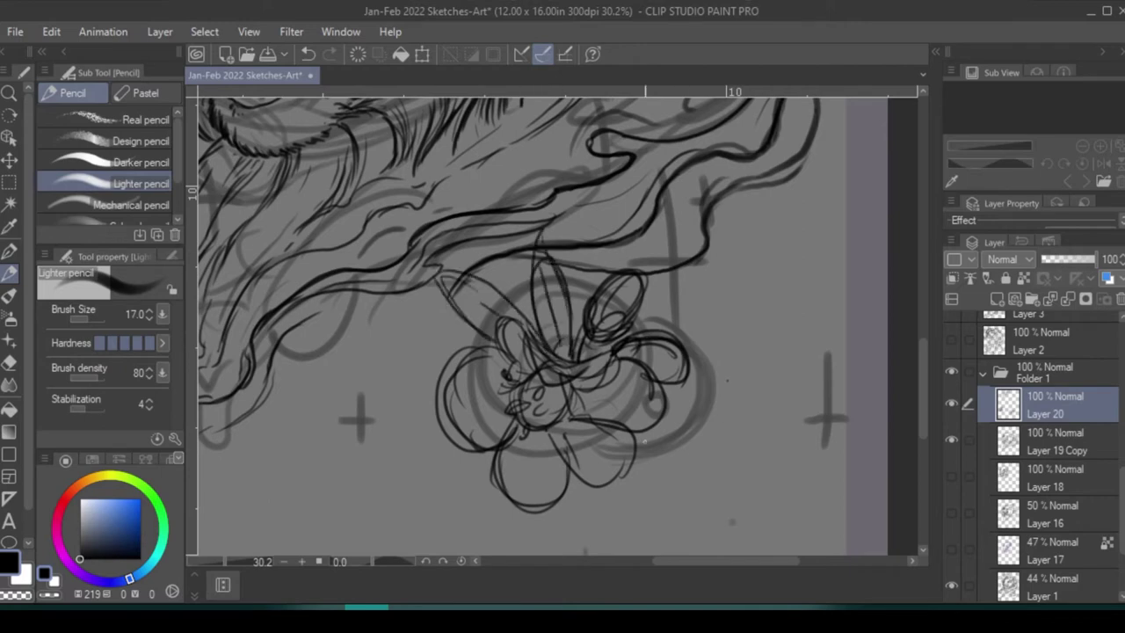
- Add a second blossom overlapping the flower below the neck and a round bud beneath it
mouse_move(722, 351)
left_mouse_down()
mouse_move(650, 465)
mouse_move(681, 362)
left_mouse_up()
left_click_drag(663, 408, 644, 444)
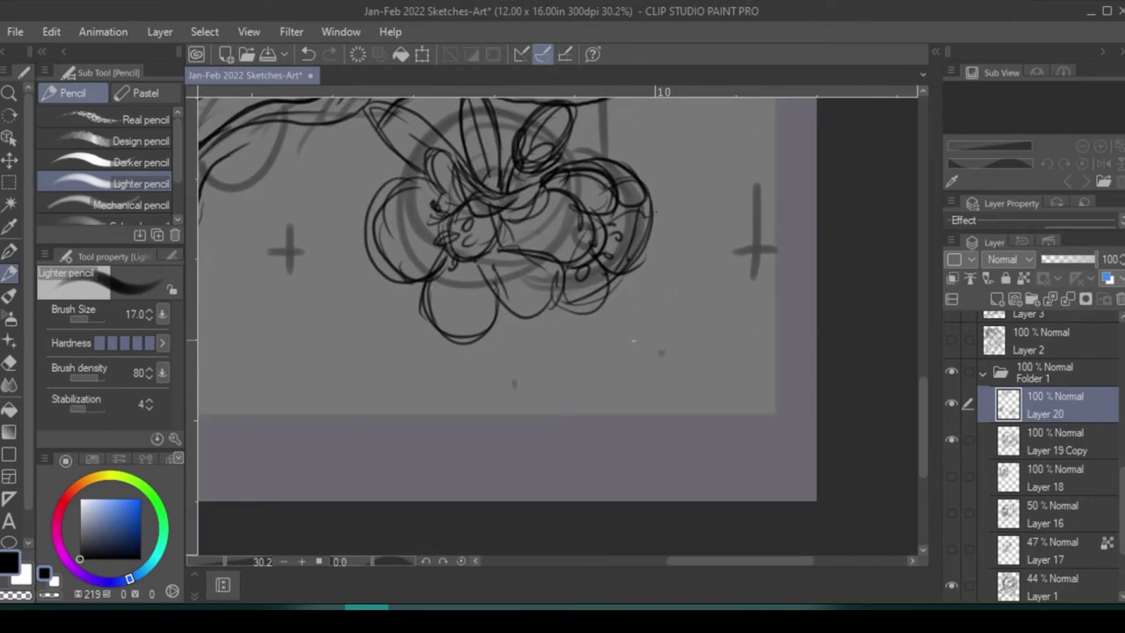
left_click_drag(641, 323, 655, 362)
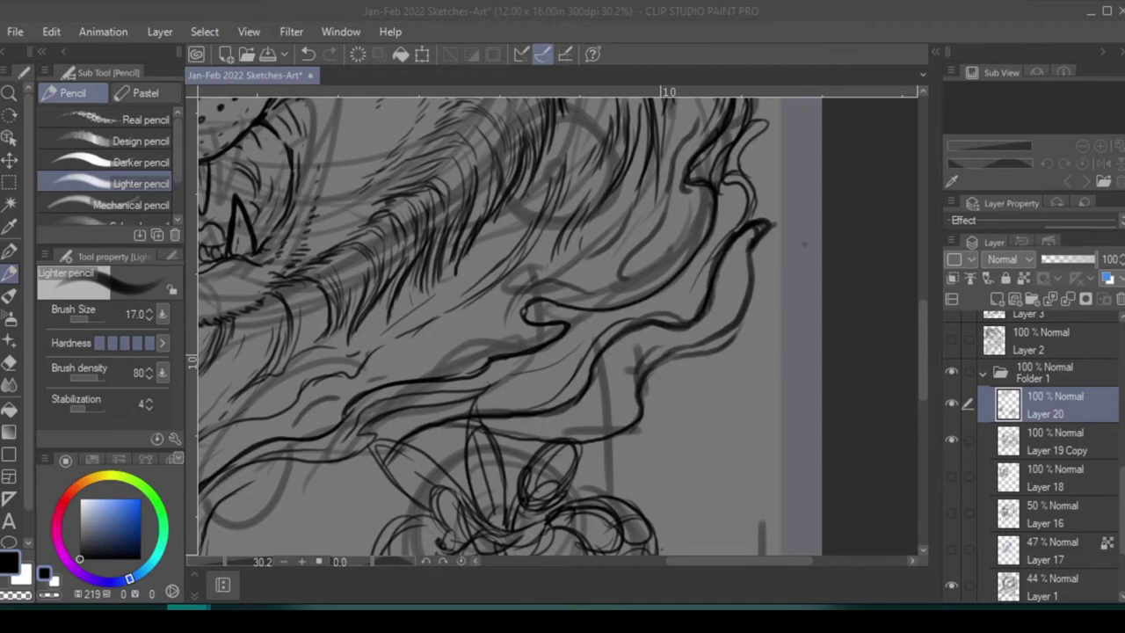
- Sketch an open flower with a dotted centre over the mane behind the tiger's jaw
scroll(694, 325, "up", 3)
left_click_drag(615, 246, 545, 352)
mouse_move(571, 290)
left_mouse_down()
mouse_move(598, 315)
mouse_move(543, 246)
mouse_move(551, 360)
mouse_move(581, 396)
mouse_move(634, 382)
mouse_move(652, 320)
mouse_move(576, 285)
left_mouse_up()
- Sketch a large flower beside the near ear with curved stems and round buds over the mane
scroll(673, 317, "up", 5)
mouse_move(584, 347)
left_mouse_down()
mouse_move(615, 220)
mouse_move(591, 308)
mouse_move(667, 290)
mouse_move(562, 273)
mouse_move(552, 402)
mouse_move(606, 369)
mouse_move(562, 351)
mouse_move(695, 387)
mouse_move(575, 325)
mouse_move(676, 360)
mouse_move(606, 378)
left_mouse_up()
scroll(615, 334, "up", 4)
scroll(576, 326, "down", 3)
scroll(633, 369, "up", 2)
scroll(563, 352, "down", 3)
mouse_move(528, 325)
left_mouse_down()
mouse_move(505, 383)
mouse_move(553, 360)
mouse_move(523, 396)
left_mouse_up()
scroll(749, 283, "up", 1)
scroll(749, 284, "up", 3)
- Sketch a small round blossom in the page's upper-right corner and adjust it with a lasso selection and transform
mouse_move(747, 221)
left_mouse_down()
mouse_move(718, 252)
mouse_move(750, 267)
mouse_move(720, 299)
mouse_move(788, 243)
mouse_move(720, 260)
mouse_move(787, 237)
mouse_move(694, 253)
mouse_move(828, 237)
mouse_move(782, 251)
left_mouse_up()
left_click(9, 181)
key("ctrl+t")
key("Return")
key("p")
- Draw loose falling petals above the tiger's head between the flowers
mouse_move(678, 242)
left_mouse_down()
mouse_move(667, 315)
mouse_move(684, 242)
left_mouse_up()
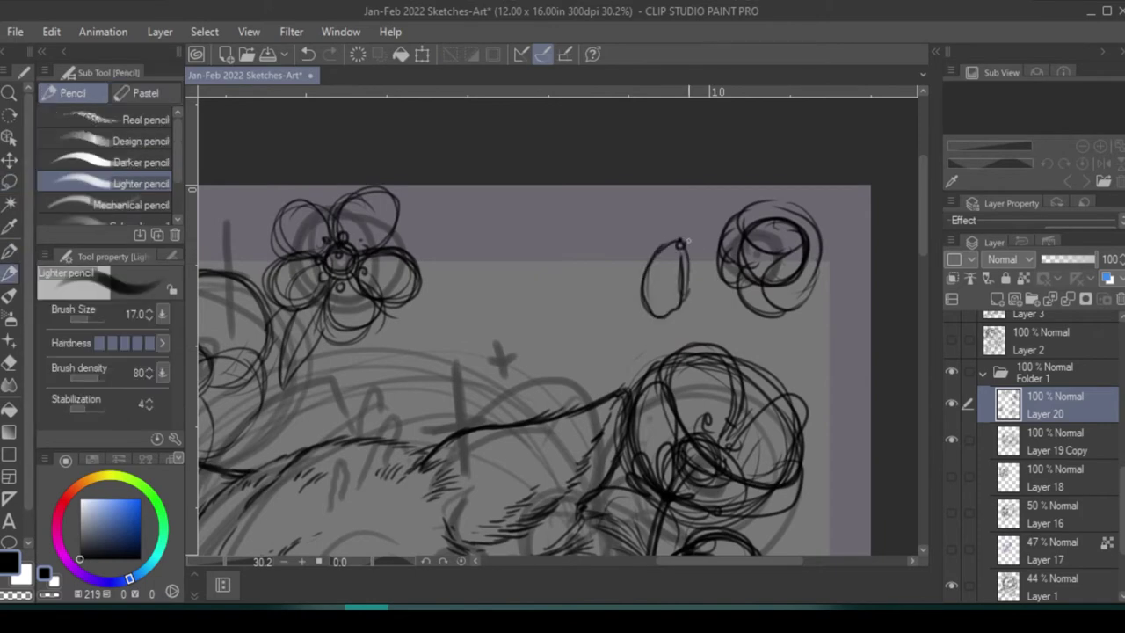
left_click_drag(576, 247, 603, 234)
scroll(506, 226, "down", 3)
scroll(506, 226, "left", 5)
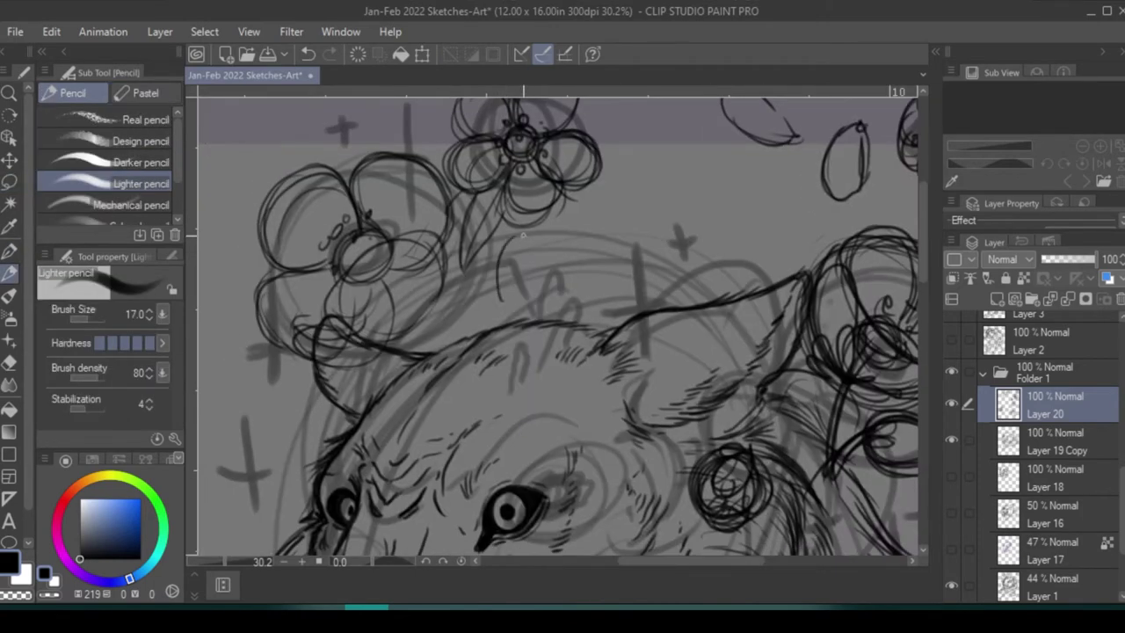
left_click_drag(523, 235, 489, 303)
- Draw loose petals in the page's upper-left area and beside the mane, plus a round bud in the lower-left corner
scroll(523, 235, "left", 5)
mouse_move(339, 268)
left_mouse_down()
mouse_move(317, 338)
mouse_move(347, 356)
left_mouse_up()
left_click_drag(387, 176, 370, 220)
scroll(378, 202, "down", 10)
mouse_move(422, 343)
left_mouse_down()
mouse_move(409, 391)
mouse_move(444, 435)
mouse_move(422, 413)
mouse_move(457, 422)
left_mouse_up()
scroll(399, 299, "down", 8)
scroll(400, 300, "right", 5)
scroll(701, 331, "left", 6)
scroll(701, 332, "down", 3)
scroll(701, 332, "down", 1)
scroll(714, 266, "left", 5)
scroll(714, 267, "down", 2)
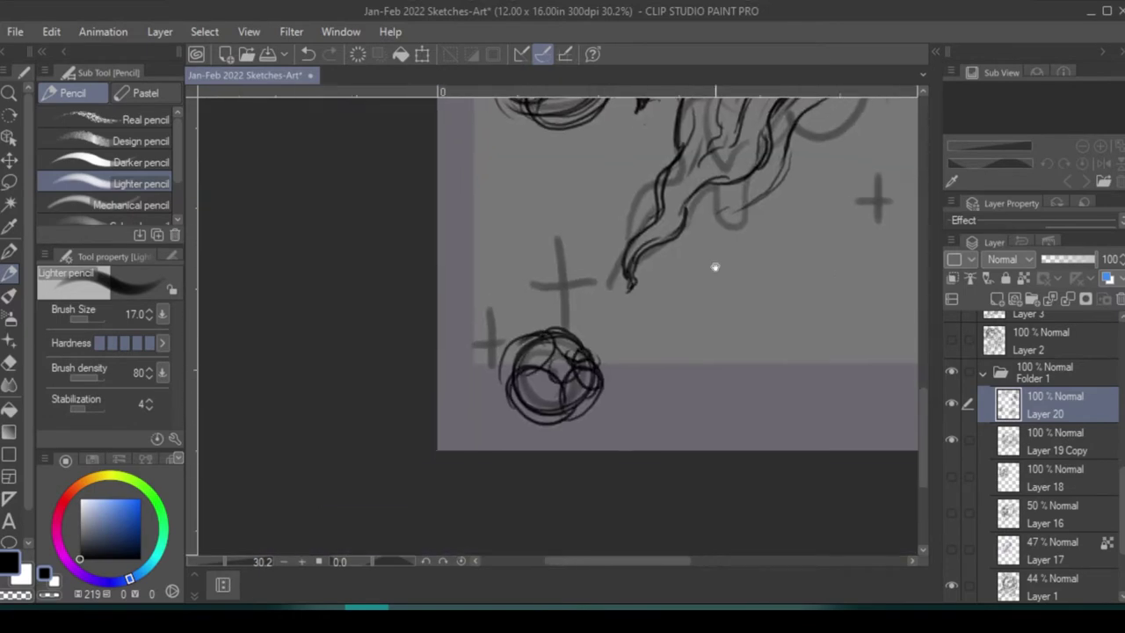
- Create a new layer and draw a large four-pointed sparkle near the page's lower-left corner
scroll(714, 266, "right", 5)
scroll(714, 267, "up", 4)
key("ctrl+shift+n")
scroll(405, 268, "left", 2)
scroll(405, 268, "down", 2)
mouse_move(404, 268)
left_mouse_down()
mouse_move(396, 347)
mouse_move(334, 369)
mouse_move(527, 369)
left_mouse_up()
mouse_move(399, 379)
left_mouse_down()
mouse_move(412, 401)
mouse_move(445, 380)
mouse_move(390, 370)
left_mouse_up()
left_click_drag(413, 338, 419, 241)
left_click_drag(421, 488, 425, 408)
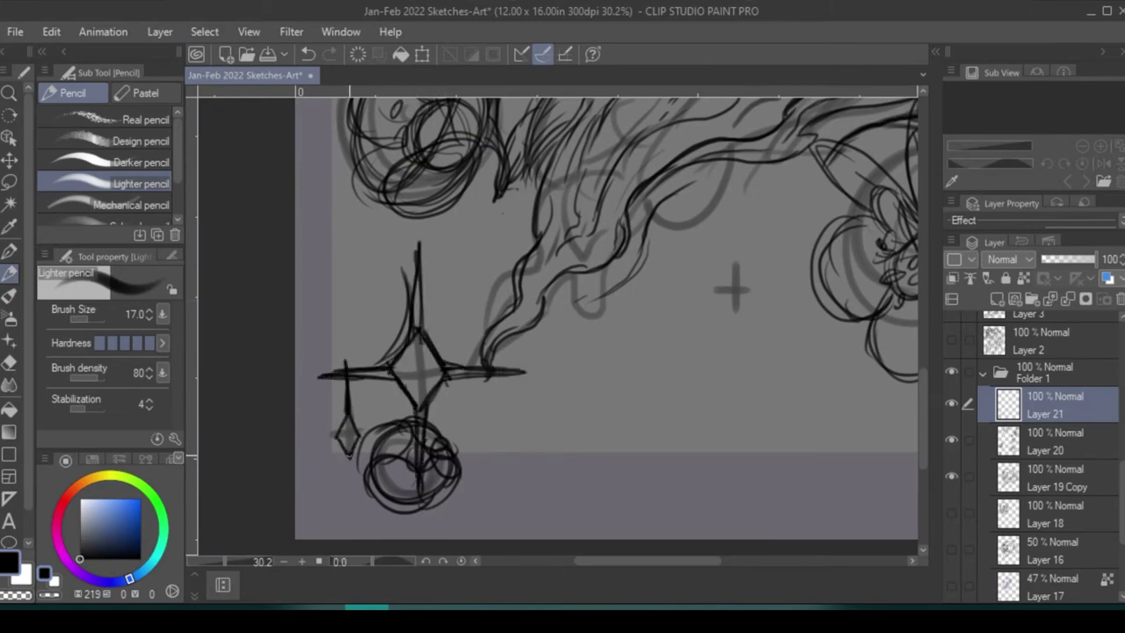
- Draw a small sparkle beside the lower-left one and another in the open space below the neck
left_click_drag(348, 453, 349, 516)
left_click_drag(310, 436, 341, 437)
left_click_drag(354, 436, 387, 436)
scroll(641, 325, "right", 3)
scroll(641, 325, "up", 1)
scroll(554, 326, "right", 2)
scroll(553, 325, "up", 1)
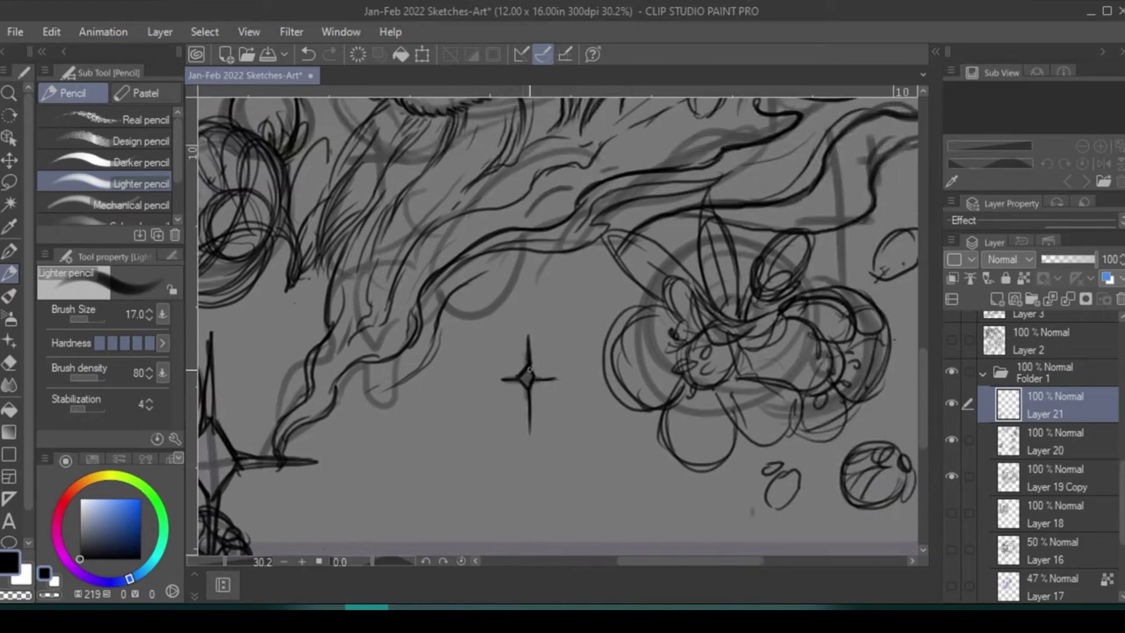
- Draw a large four-pointed sparkle at the page's right edge beside the lower flower cluster
scroll(554, 325, "left", 2)
scroll(554, 325, "down", 1)
scroll(554, 325, "right", 5)
scroll(553, 326, "up", 1)
scroll(554, 325, "left", 1)
left_click_drag(704, 317, 703, 458)
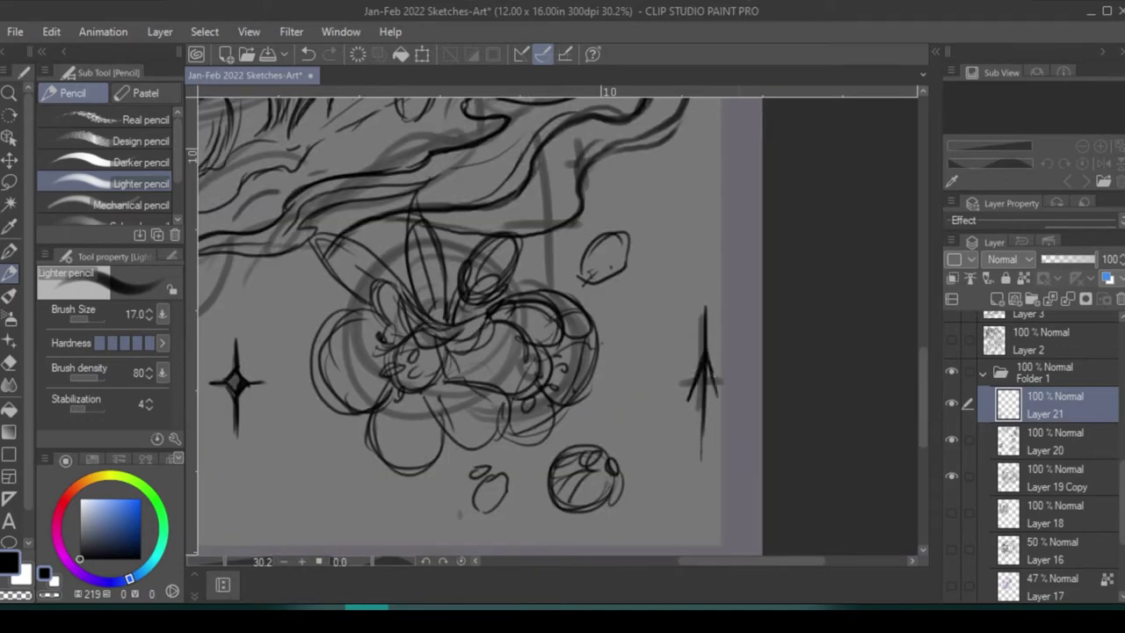
left_click_drag(703, 356, 723, 405)
mouse_move(722, 404)
left_mouse_down()
mouse_move(703, 439)
mouse_move(598, 400)
mouse_move(608, 399)
left_mouse_up()
left_click_drag(705, 355, 705, 236)
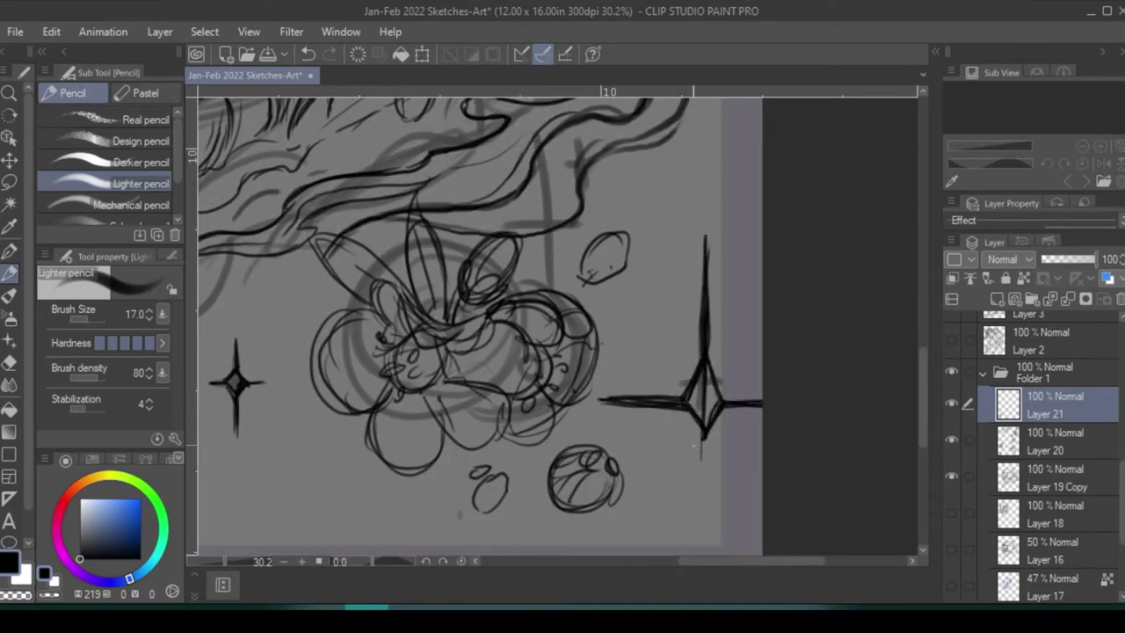
left_click_drag(703, 430, 705, 540)
- Draw a four-pointed sparkle at the outer edge of the mane below the curled bud stem
scroll(688, 265, "down", 1)
scroll(687, 265, "left", 1)
scroll(689, 248, "down", 10)
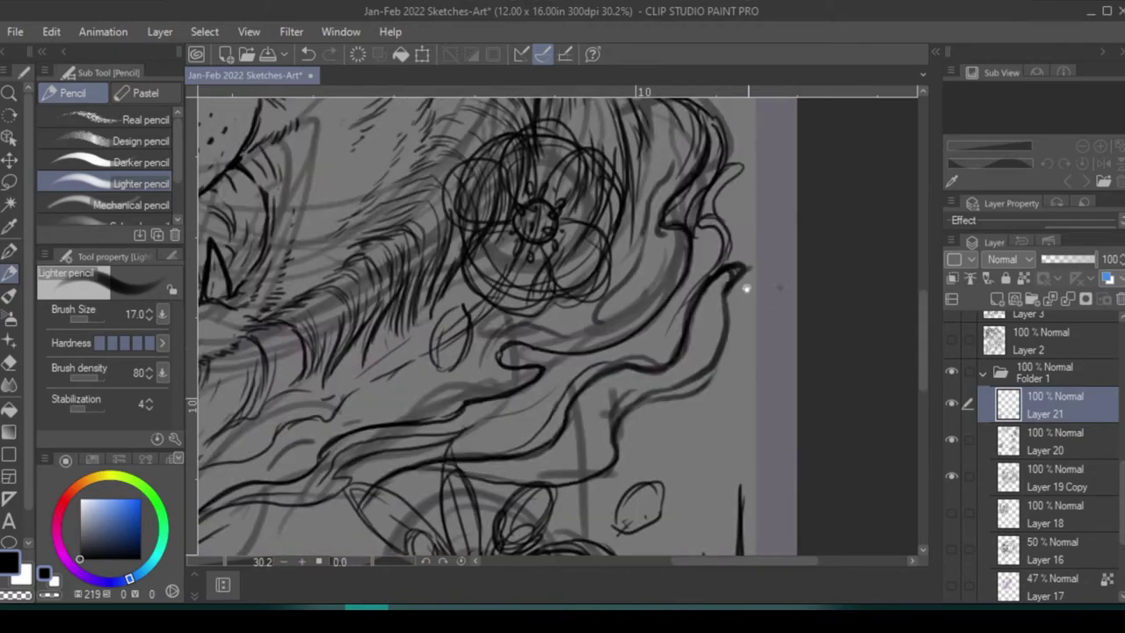
scroll(745, 284, "left", 2)
left_click_drag(771, 255, 771, 195)
left_click_drag(773, 290, 778, 357)
mouse_move(759, 278)
left_mouse_down()
mouse_move(725, 281)
mouse_move(811, 274)
left_mouse_up()
- Draw a large four-pointed sparkle over the crown of the head beside the near ear
scroll(791, 316, "up", 5)
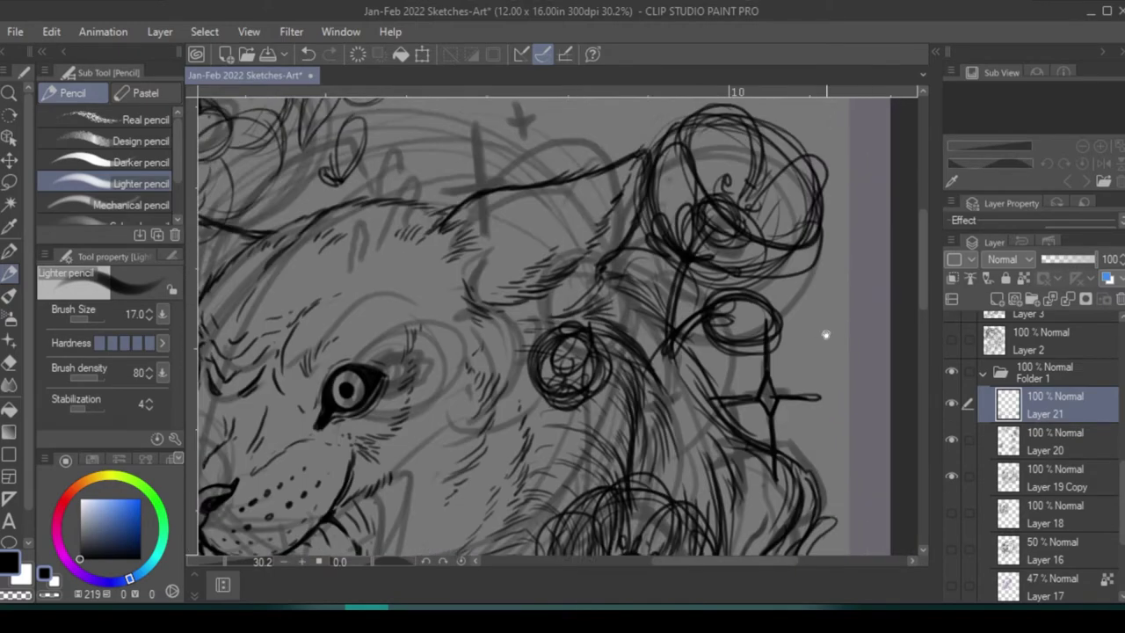
scroll(791, 316, "left", 5)
scroll(685, 269, "left", 3)
mouse_move(689, 202)
left_mouse_down()
mouse_move(665, 260)
mouse_move(684, 172)
left_mouse_up()
left_click_drag(692, 338, 700, 438)
mouse_move(675, 306)
left_mouse_down()
mouse_move(578, 299)
mouse_move(791, 293)
mouse_move(757, 215)
left_mouse_up()
- Add a smaller four-pointed sparkle beside the large one above the near ear
scroll(722, 333, "up", 2)
scroll(723, 332, "left", 1)
left_click_drag(753, 297, 715, 297)
mouse_move(766, 308)
left_mouse_down()
mouse_move(774, 369)
mouse_move(821, 287)
left_mouse_up()
- Draw a large four-pointed sparkle over the big upper-left flower and a smaller one beside it
scroll(773, 317, "up", 1)
scroll(774, 316, "left", 3)
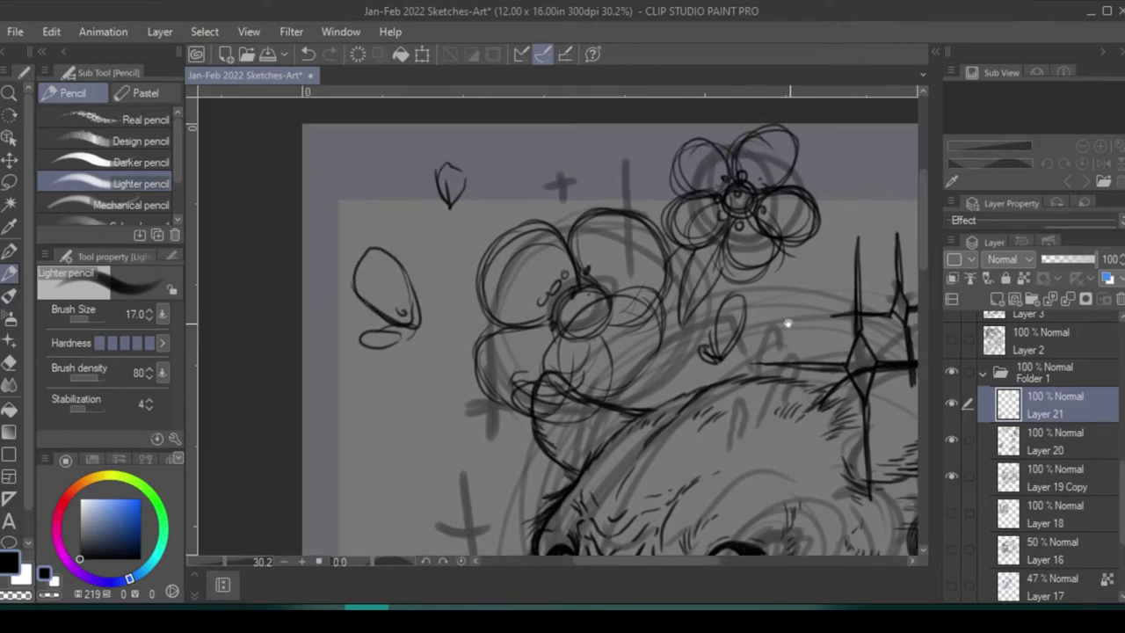
left_click_drag(622, 254, 622, 151)
mouse_move(607, 229)
left_mouse_down()
mouse_move(640, 264)
mouse_move(635, 348)
left_mouse_up()
left_click_drag(624, 188, 621, 124)
left_click_drag(606, 234, 527, 236)
left_click_drag(645, 230, 717, 227)
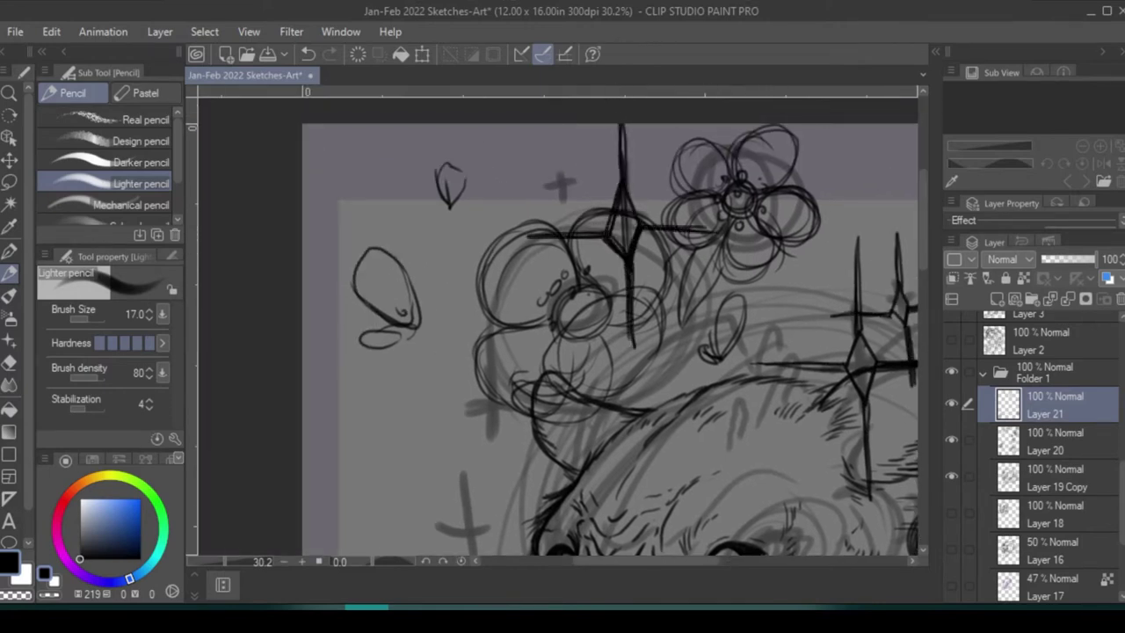
left_click_drag(570, 197, 572, 234)
left_click_drag(559, 185, 529, 187)
- Draw a four-pointed sparkle at the outer side of the tiger's far ear
scroll(800, 275, "down", 2)
scroll(801, 274, "left", 1)
left_click_drag(541, 350, 543, 413)
left_click_drag(535, 299, 532, 216)
left_click_drag(523, 334, 462, 332)
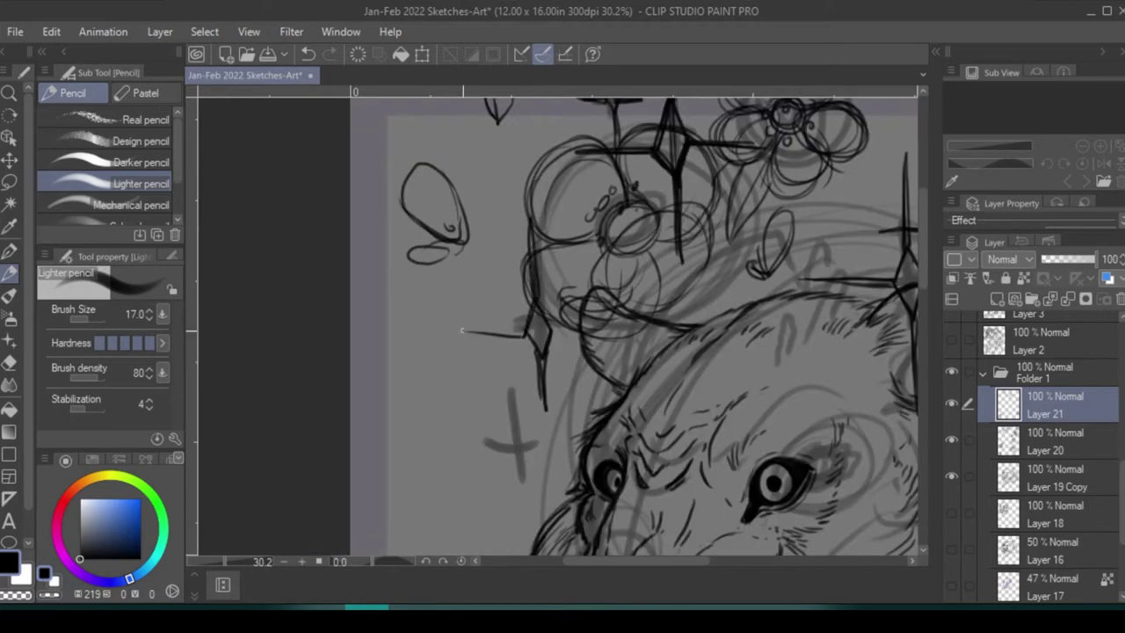
left_click_drag(541, 356, 541, 452)
left_click_drag(554, 334, 619, 336)
- Draw another four-pointed sparkle below the ear sparkle, level with the tiger's far eye
scroll(704, 325, "down", 2)
left_click_drag(530, 327, 538, 371)
mouse_move(529, 253)
left_mouse_down()
mouse_move(532, 326)
mouse_move(465, 338)
left_mouse_up()
left_click_drag(538, 360, 540, 421)
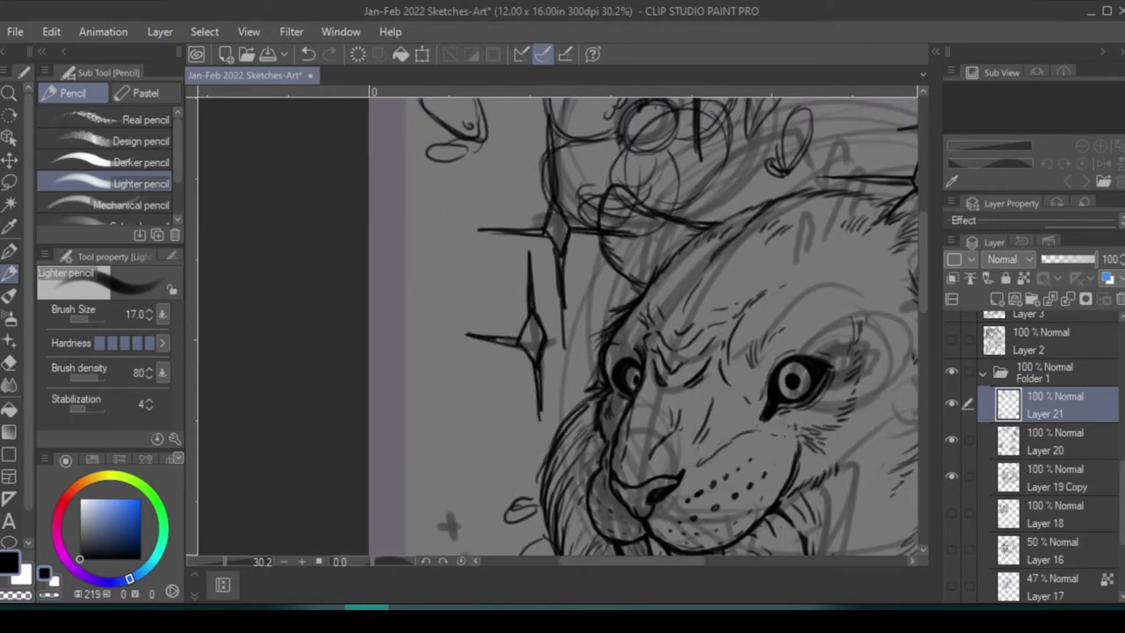
left_click_drag(547, 338, 609, 339)
- Draw a four-pointed sparkle at the page's left side, level with the tiger's open jaws
scroll(488, 275, "down", 6)
scroll(488, 275, "left", 1)
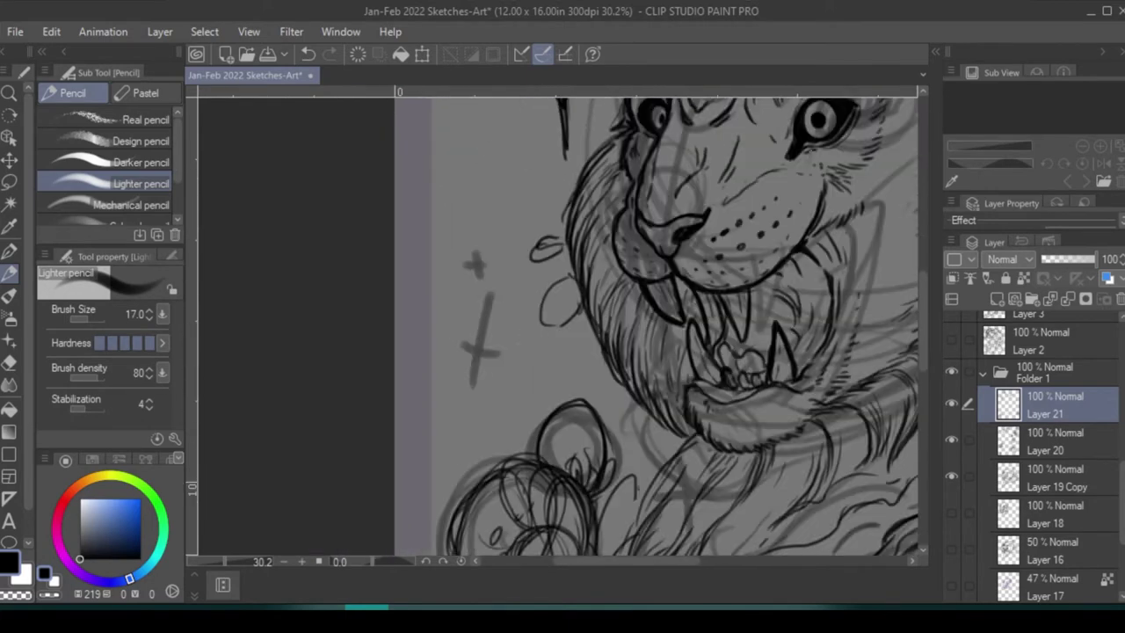
left_click_drag(479, 314, 483, 386)
left_click_drag(473, 237, 478, 324)
left_click_drag(467, 356, 412, 355)
left_click_drag(483, 383, 486, 450)
left_click_drag(492, 355, 554, 355)
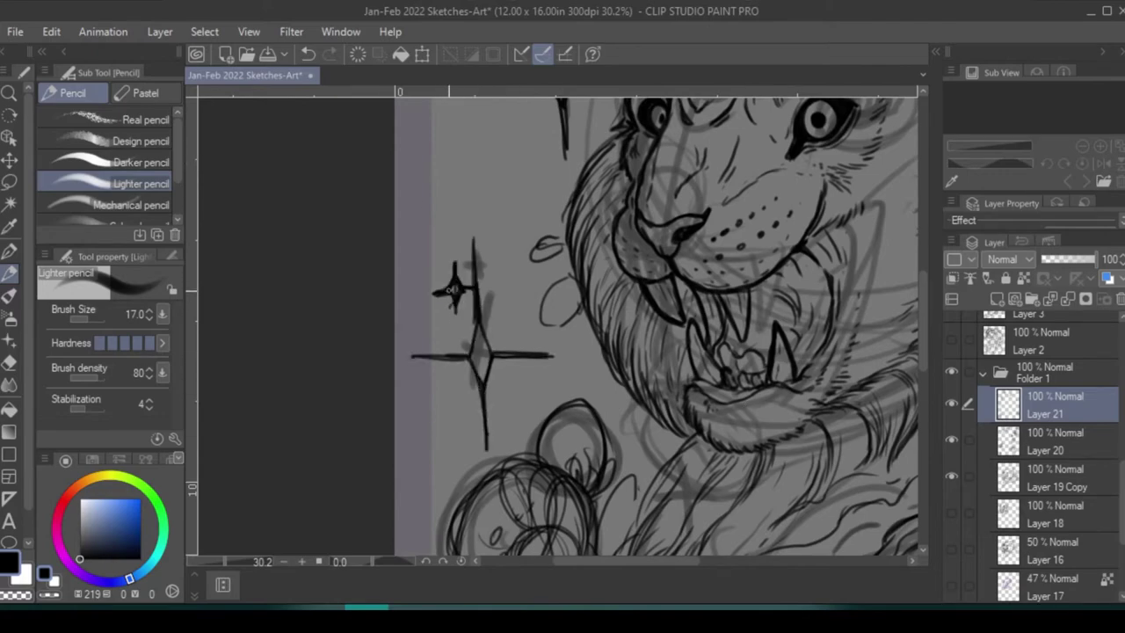
- Hide the sparkle layer and add a new layer above the faded flower sketch for its linework
scroll(452, 290, "up", 5)
scroll(453, 290, "down", 3)
scroll(452, 290, "down", 2)
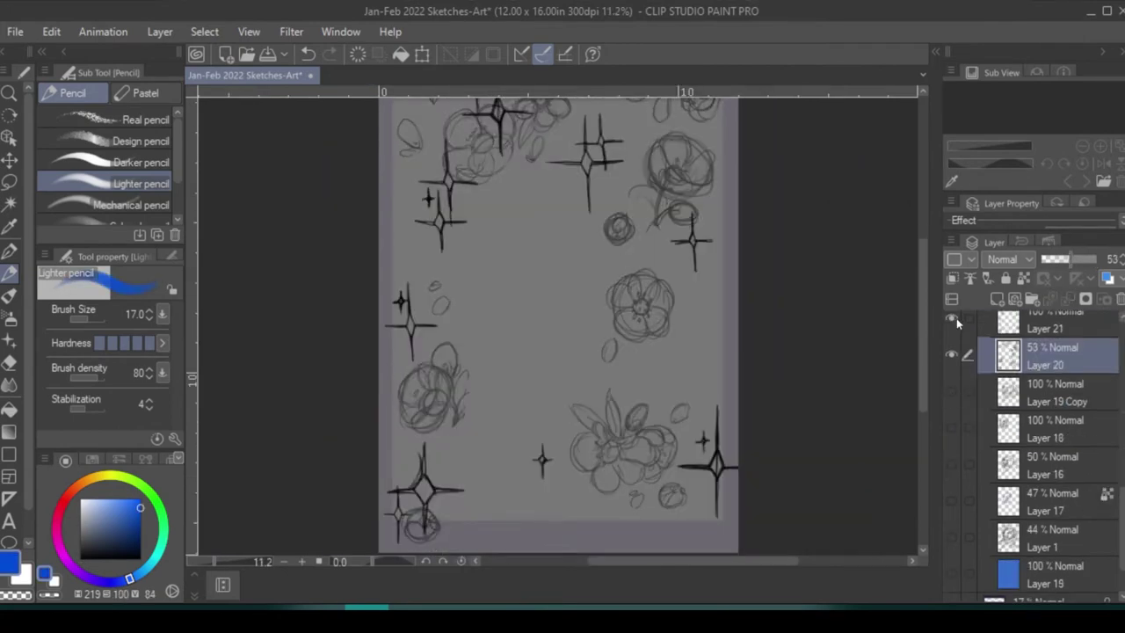
left_click(953, 323)
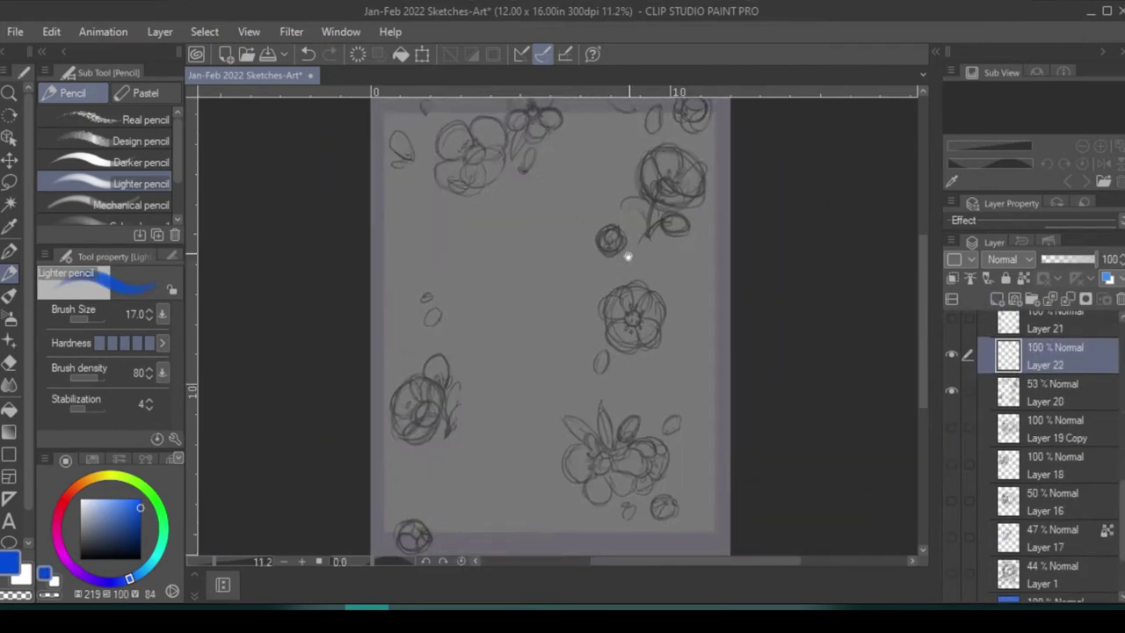
scroll(623, 281, "up", 6)
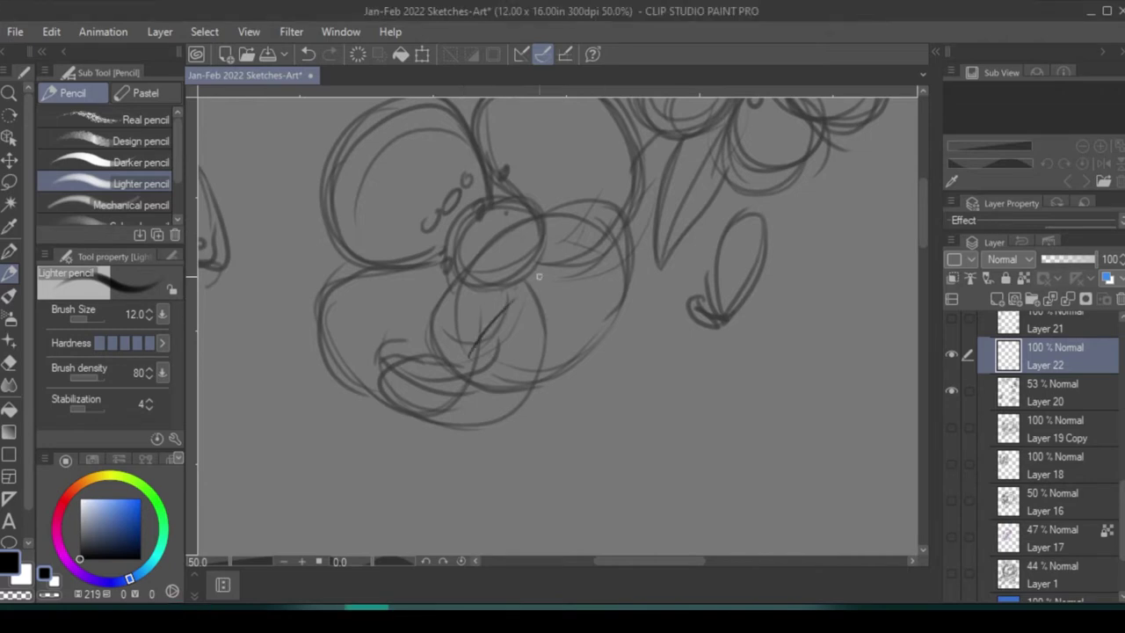
left_click_drag(479, 351, 585, 254)
key("ctrl+z")
left_click_drag(499, 369, 599, 283)
left_click_drag(498, 286, 493, 367)
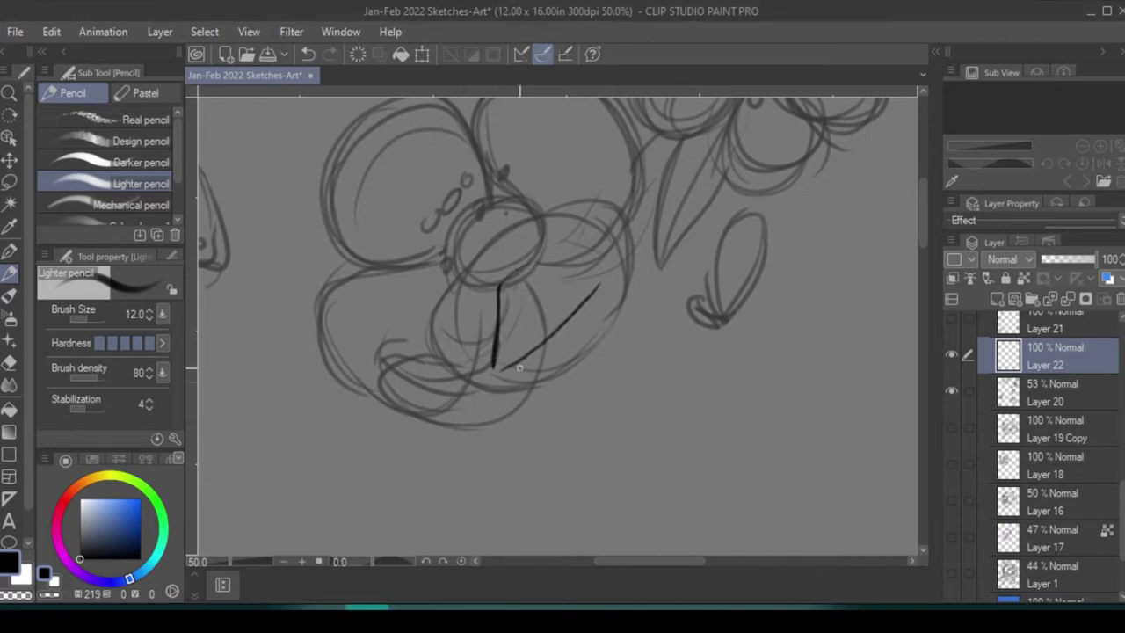
key("ctrl+z")
key("ctrl+z")
key("ctrl+z")
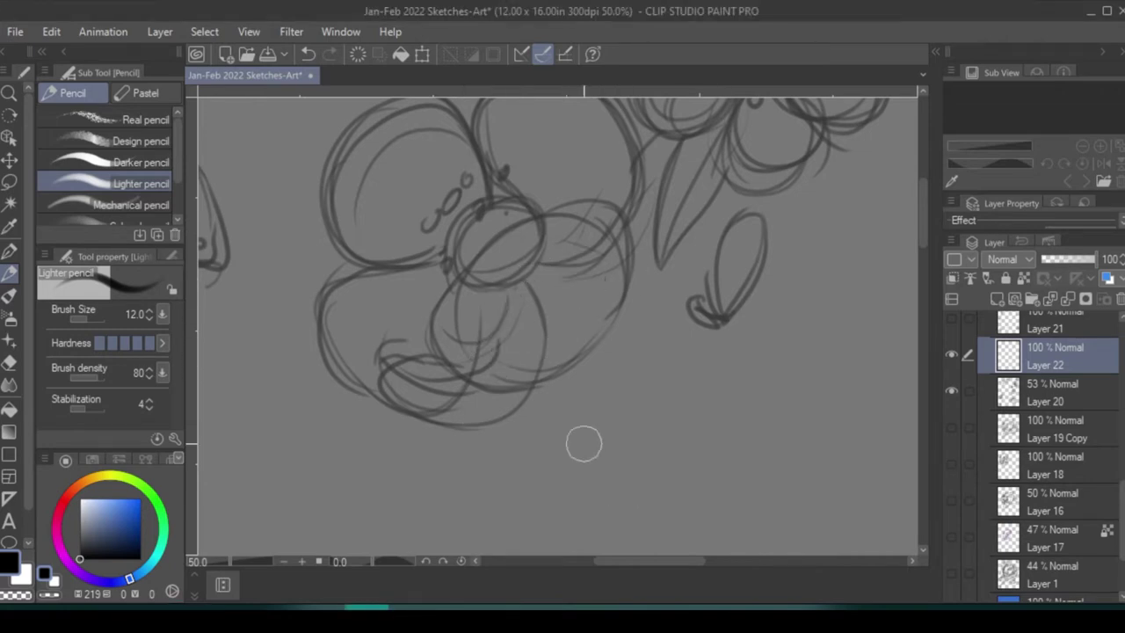
mouse_move(494, 239)
left_mouse_down()
mouse_move(463, 279)
mouse_move(557, 381)
left_mouse_up()
mouse_move(532, 223)
left_mouse_down()
mouse_move(493, 241)
mouse_move(538, 385)
left_mouse_up()
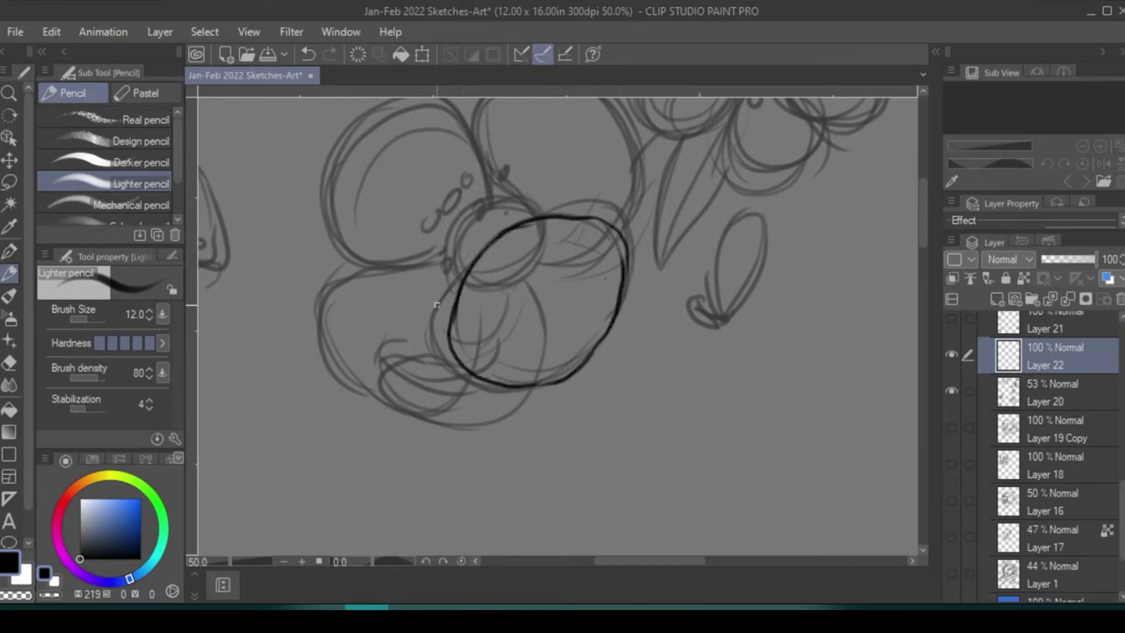
mouse_move(457, 276)
left_mouse_down()
mouse_move(386, 391)
mouse_move(527, 397)
left_mouse_up()
mouse_move(383, 353)
left_mouse_down()
mouse_move(483, 395)
mouse_move(473, 400)
mouse_move(537, 290)
left_mouse_up()
key("ctrl+z")
key("ctrl+z")
mouse_move(464, 250)
left_mouse_down()
mouse_move(475, 294)
mouse_move(571, 303)
mouse_move(618, 285)
mouse_move(631, 452)
mouse_move(605, 416)
left_mouse_up()
key("ctrl+z")
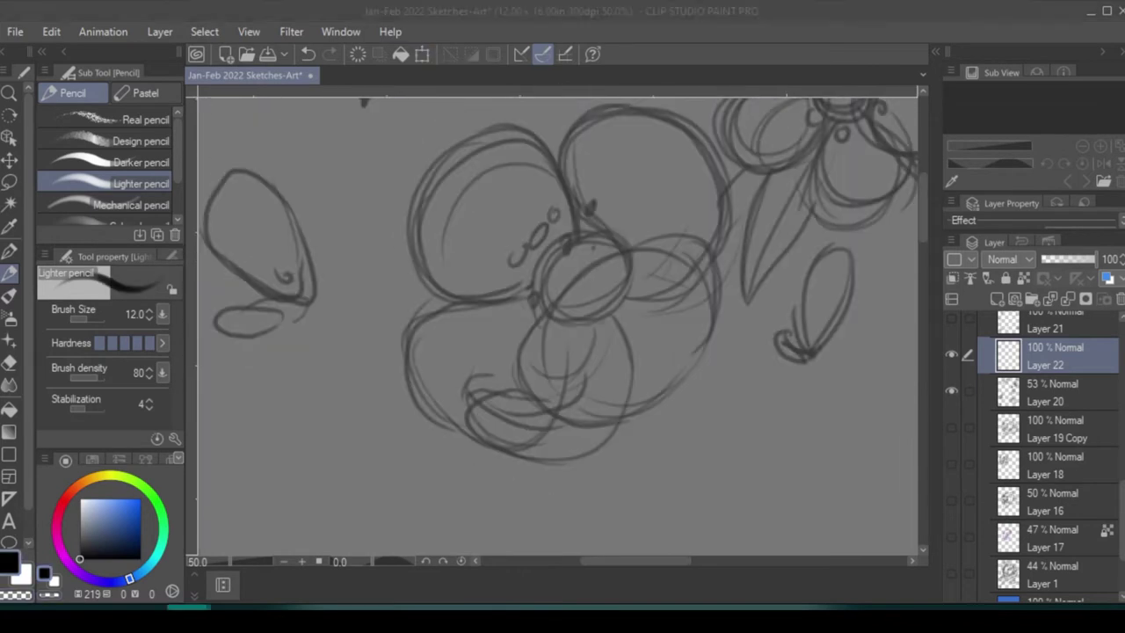
mouse_move(440, 161)
left_mouse_down()
mouse_move(508, 297)
mouse_move(469, 272)
mouse_move(534, 299)
mouse_move(540, 143)
mouse_move(576, 235)
left_mouse_up()
key("ctrl+z")
- Outline two adjoining petals of the big upper-left flower in black, giving their rounded edges slightly pointed tips
mouse_move(552, 194)
left_mouse_down()
mouse_move(598, 185)
mouse_move(527, 264)
left_mouse_up()
mouse_move(497, 373)
left_mouse_down()
mouse_move(364, 358)
mouse_move(358, 264)
mouse_move(501, 315)
left_mouse_up()
left_click_drag(393, 237, 492, 304)
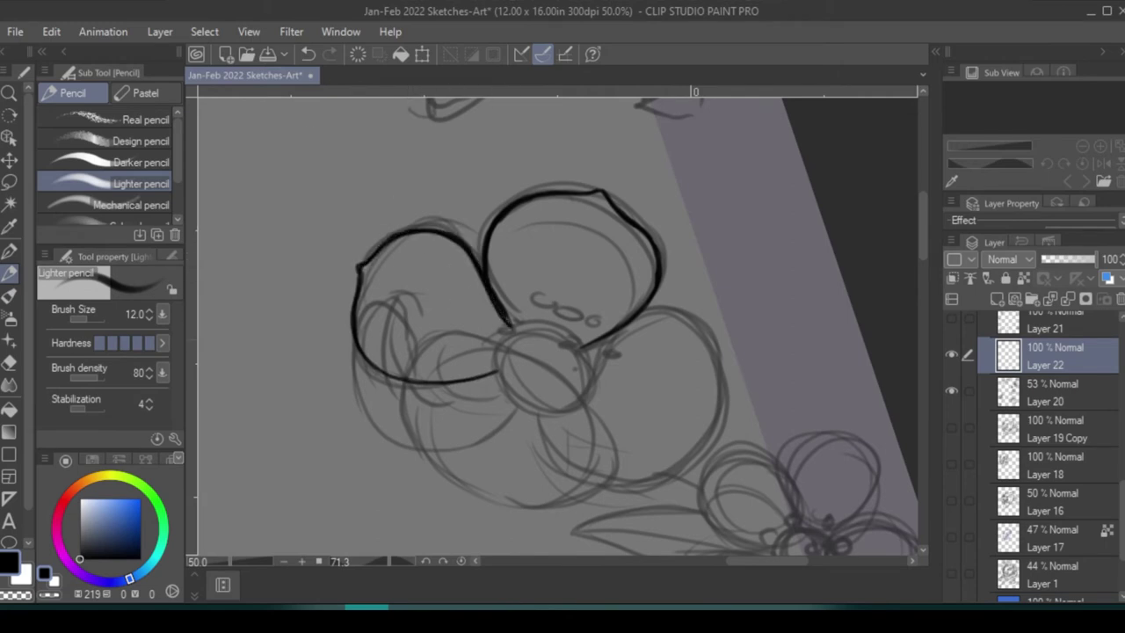
mouse_move(498, 371)
left_mouse_down()
mouse_move(402, 319)
mouse_move(372, 396)
mouse_move(457, 464)
left_mouse_up()
key("ctrl+z")
key("ctrl+z")
left_click_drag(369, 366, 508, 434)
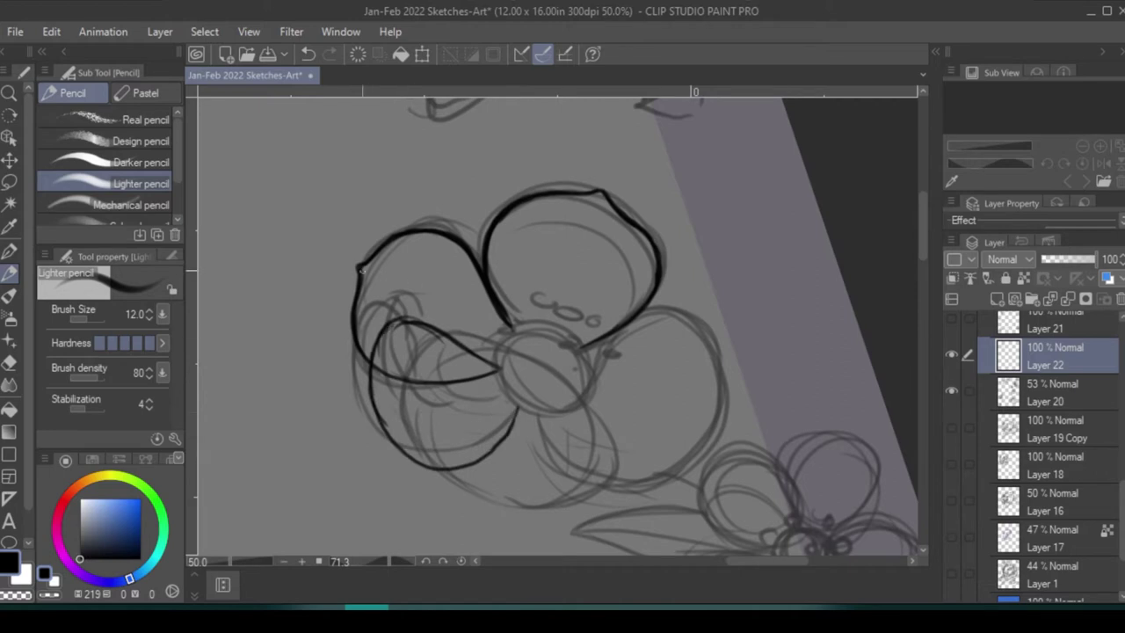
key("ctrl+z")
- Outline the big flower's third petal overlapping its neighbour, and a curved fourth petal beside it, cleaning the crossing lines
mouse_move(378, 440)
left_mouse_down()
mouse_move(422, 325)
mouse_move(497, 368)
left_mouse_up()
left_click_drag(395, 453, 514, 422)
mouse_move(430, 448)
left_mouse_down()
mouse_move(580, 334)
mouse_move(704, 394)
left_mouse_up()
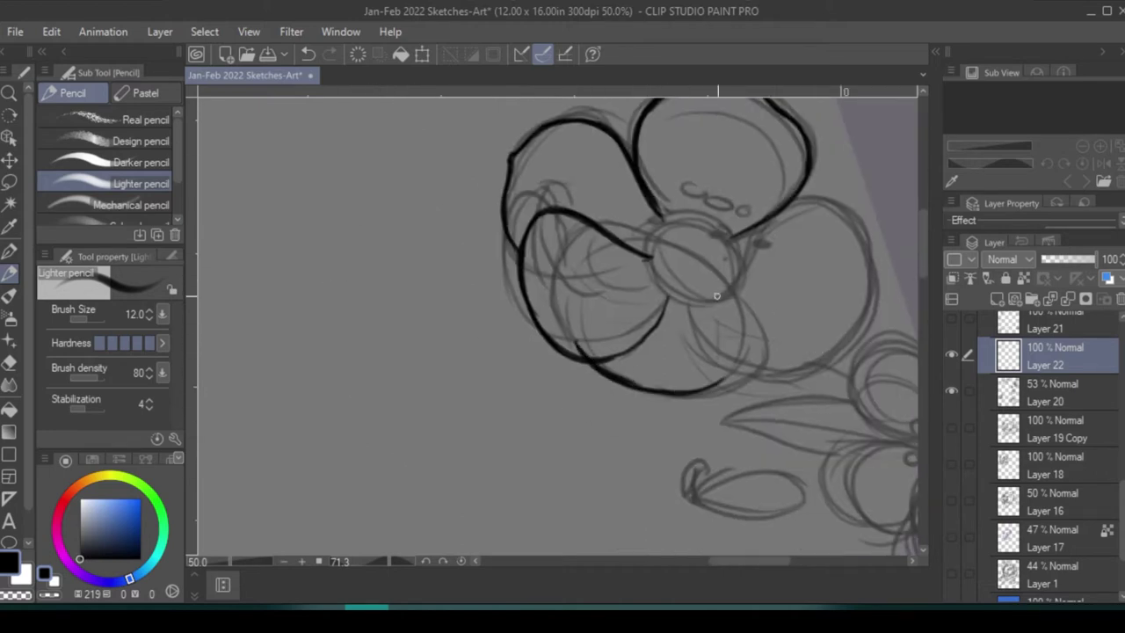
left_click_drag(694, 295, 740, 385)
mouse_move(606, 348)
left_mouse_down()
mouse_move(673, 292)
mouse_move(584, 342)
left_mouse_up()
left_click_drag(726, 301, 704, 403)
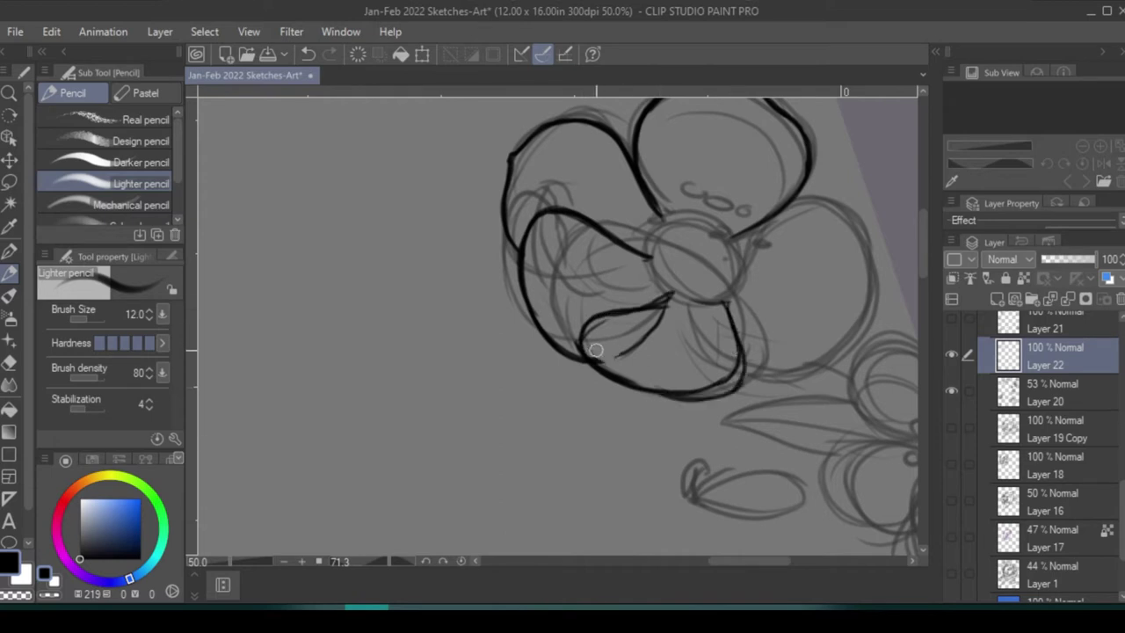
key("ctrl+z")
key("ctrl+z")
key("ctrl+z")
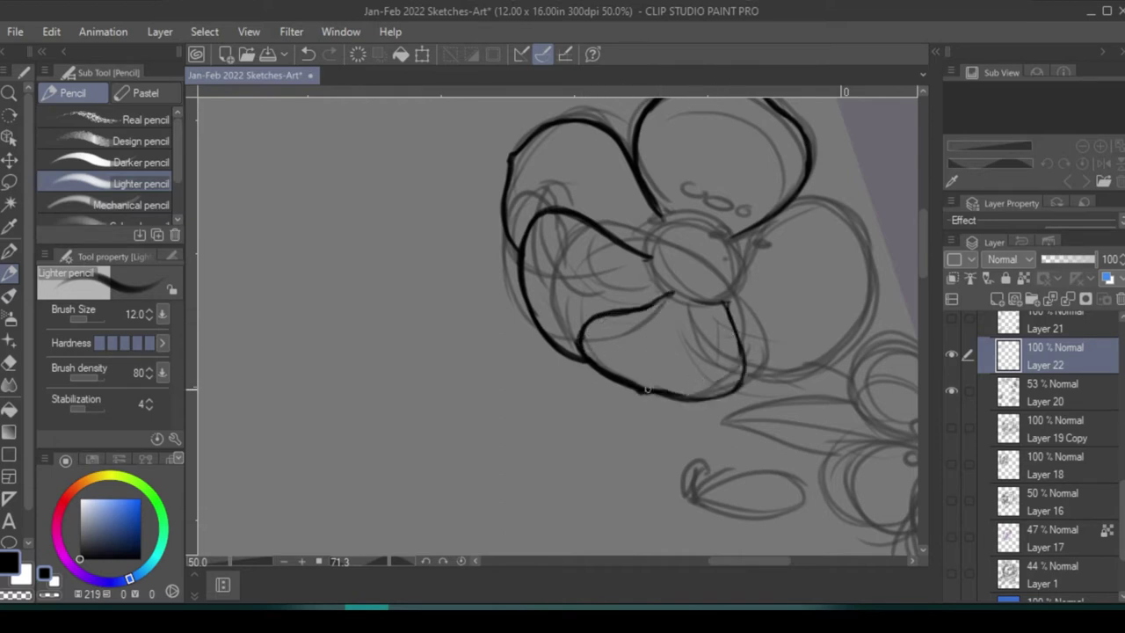
left_click_drag(670, 290, 583, 211)
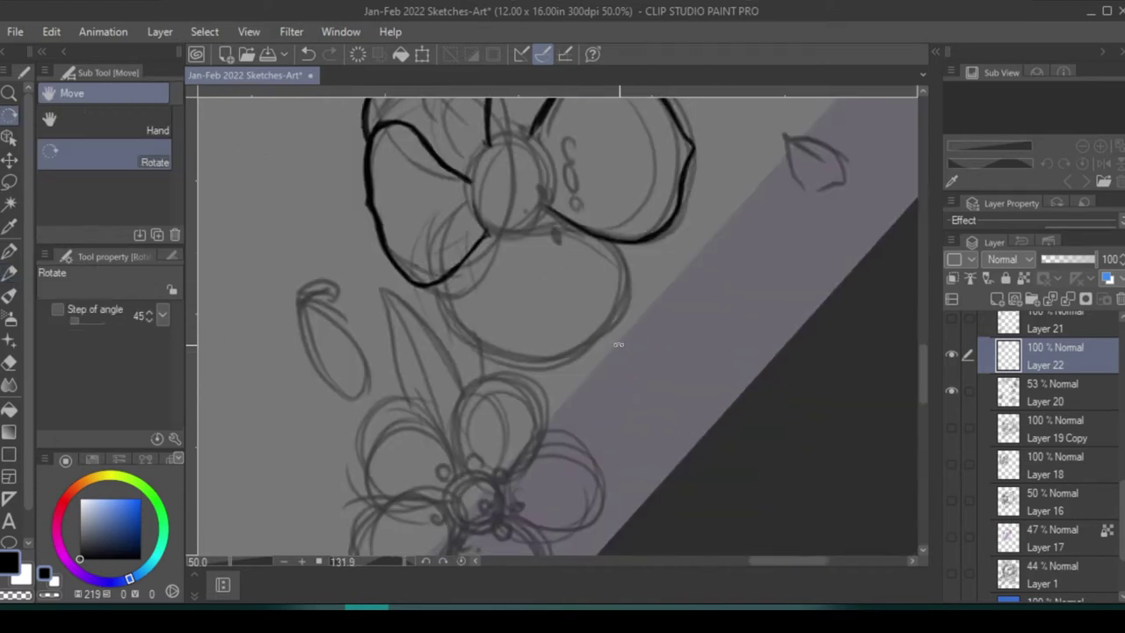
- Draw the big flower's round centre and outline its fifth petal, closing the gap between the neighbouring petals
left_click_drag(482, 151, 527, 230)
left_click_drag(526, 182, 538, 204)
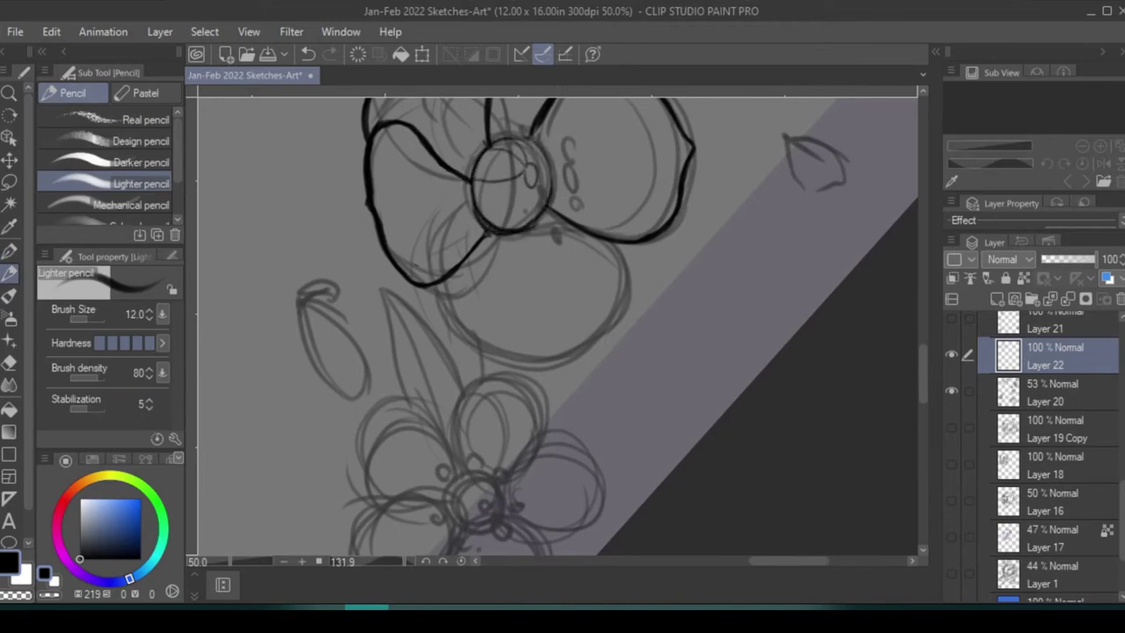
mouse_move(482, 227)
left_mouse_down()
mouse_move(459, 333)
mouse_move(626, 254)
left_mouse_up()
left_click_drag(542, 211, 617, 250)
key("ctrl+z")
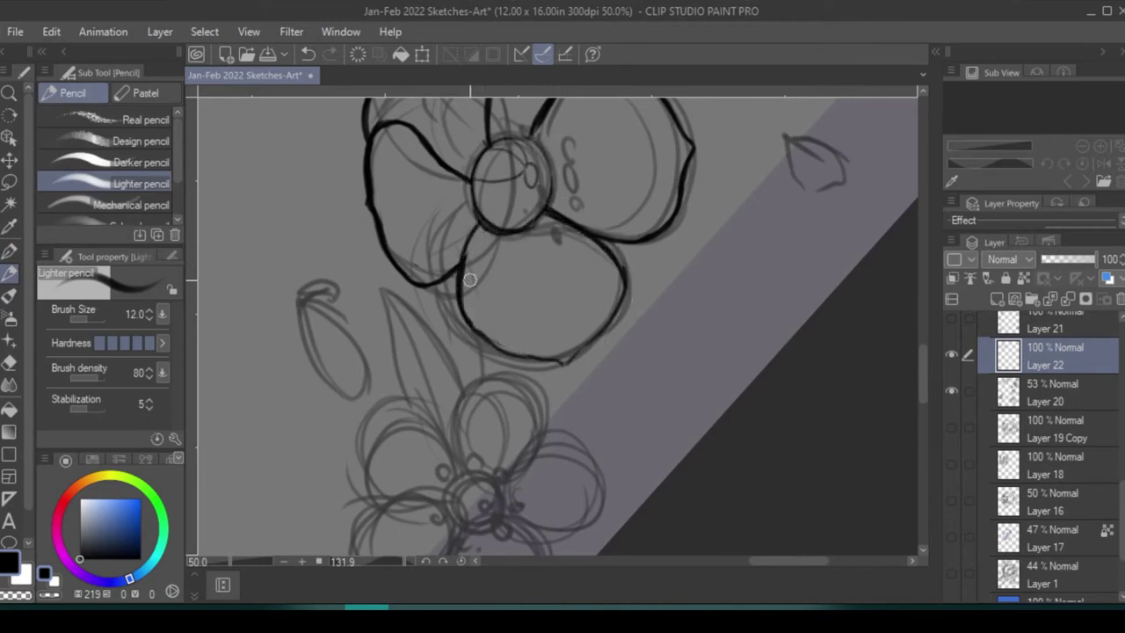
mouse_move(480, 225)
left_mouse_down()
mouse_move(462, 318)
mouse_move(572, 361)
mouse_move(623, 264)
mouse_move(642, 303)
mouse_move(679, 322)
left_mouse_up()
mouse_move(535, 277)
left_mouse_down()
mouse_move(550, 316)
mouse_move(559, 292)
mouse_move(570, 333)
left_mouse_up()
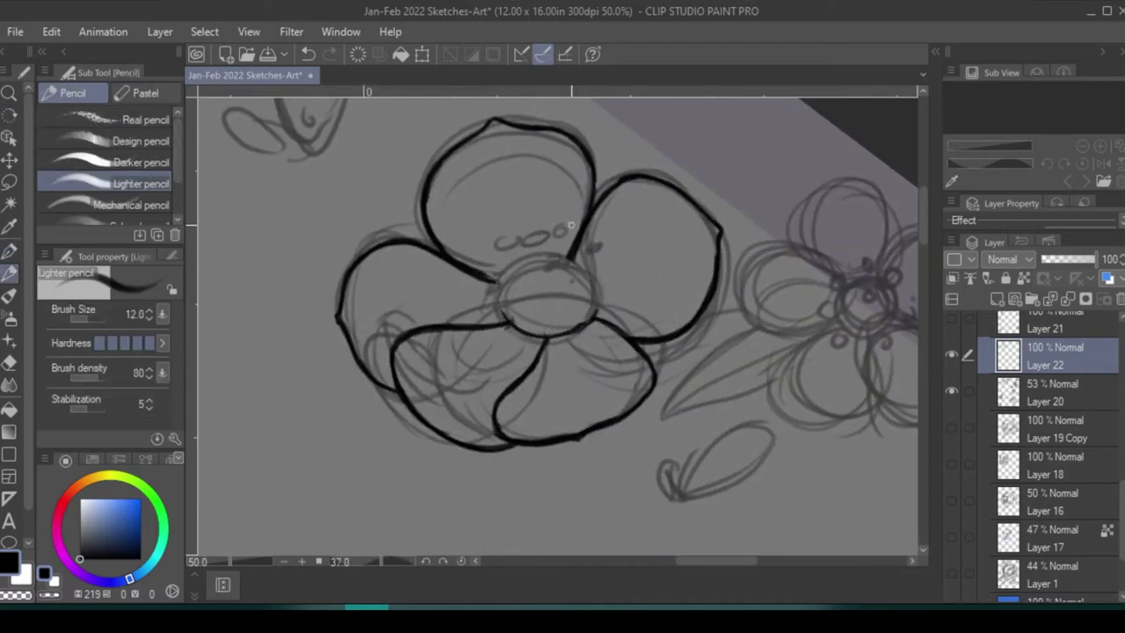
- Draw small oval anthers in and around the centre of the big flower
left_click_drag(525, 251, 538, 256)
left_click_drag(547, 267, 545, 286)
left_click_drag(553, 237, 557, 247)
mouse_move(570, 253)
left_mouse_down()
mouse_move(593, 259)
mouse_move(608, 283)
left_mouse_up()
mouse_move(599, 293)
left_mouse_down()
mouse_move(571, 318)
mouse_move(583, 349)
left_mouse_up()
left_click_drag(515, 344, 473, 290)
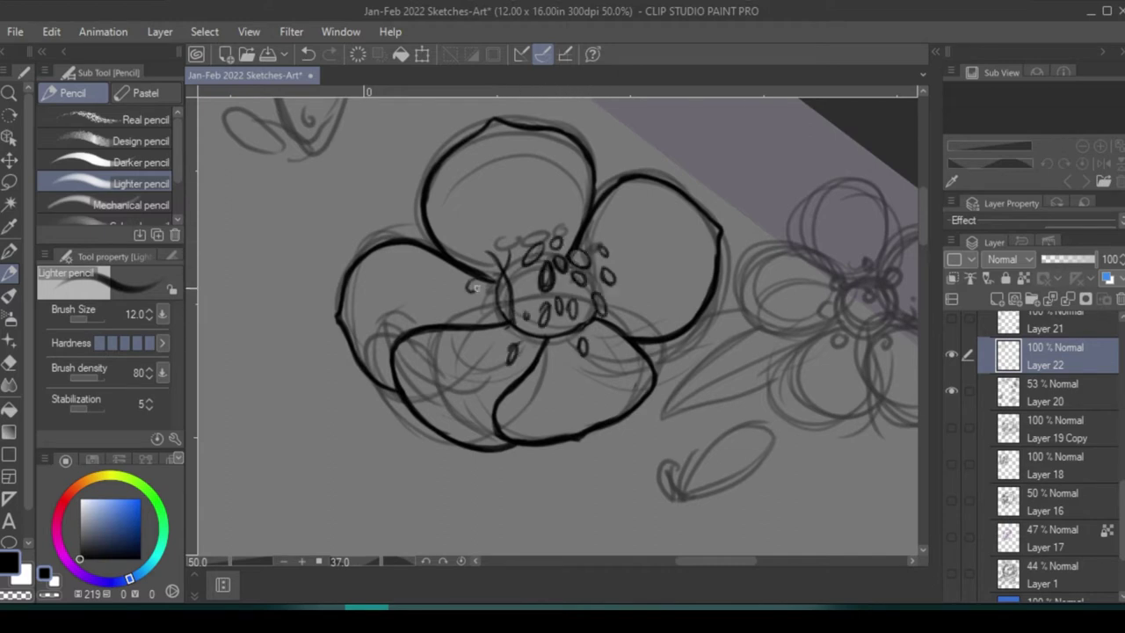
left_click_drag(483, 243, 508, 252)
mouse_move(519, 222)
left_mouse_down()
mouse_move(545, 232)
mouse_move(536, 243)
left_mouse_up()
- Add short filament lines between the big flower's centre and its anthers, and check the linework without the sketch layer
mouse_move(501, 290)
left_mouse_down()
mouse_move(524, 313)
mouse_move(526, 345)
left_mouse_up()
left_click_drag(543, 308, 559, 343)
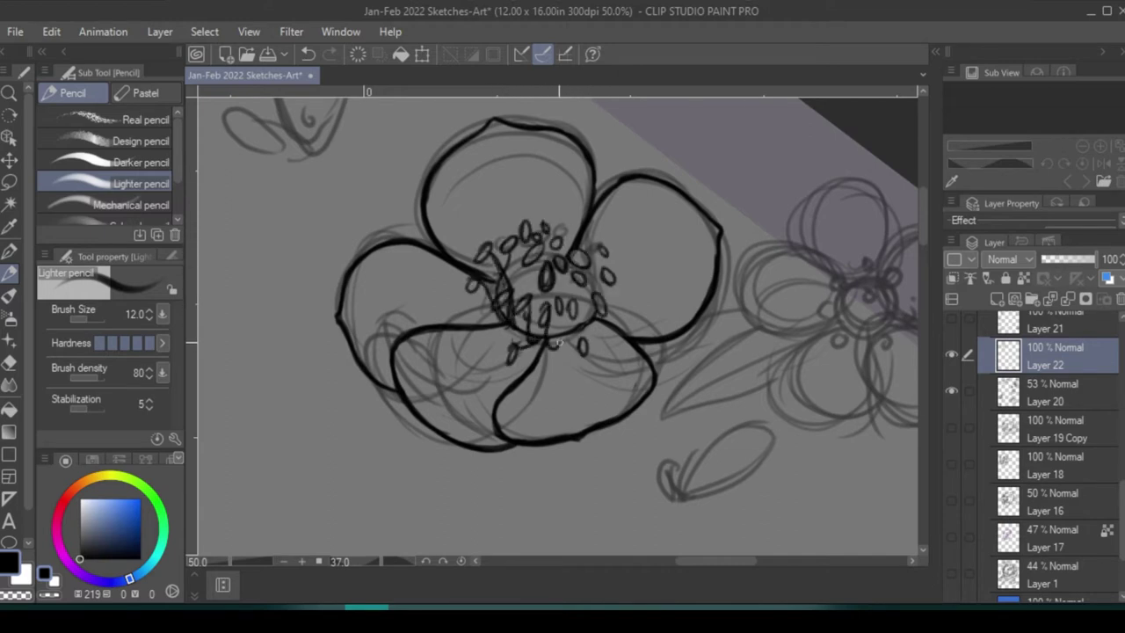
left_click_drag(552, 291, 553, 319)
left_click_drag(533, 237, 532, 318)
left_click_drag(564, 275, 565, 317)
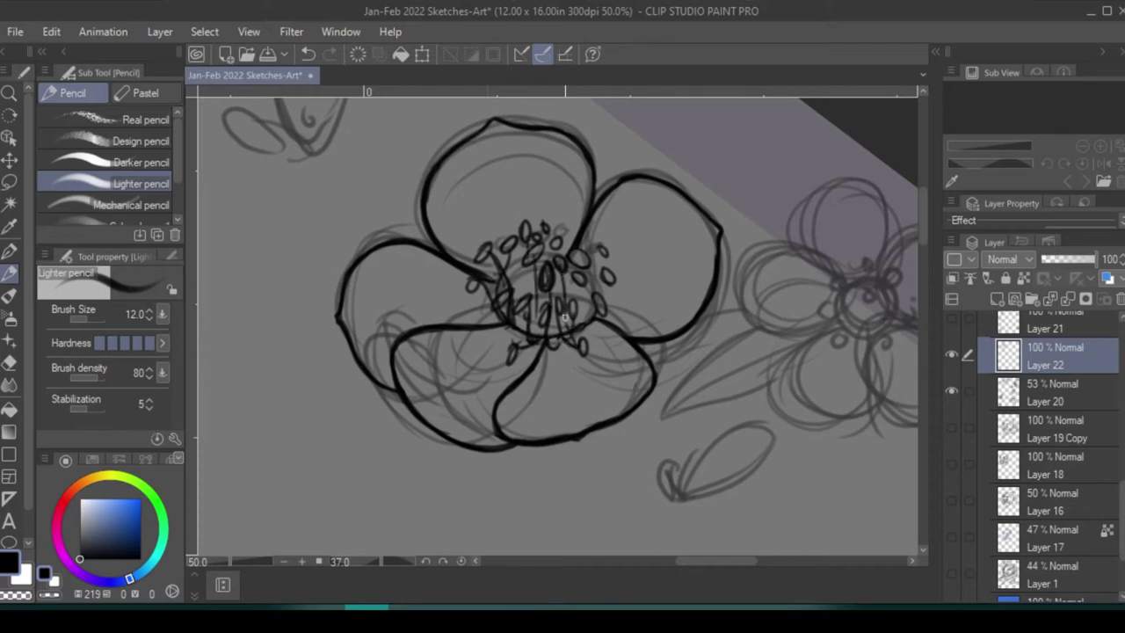
left_click(952, 391)
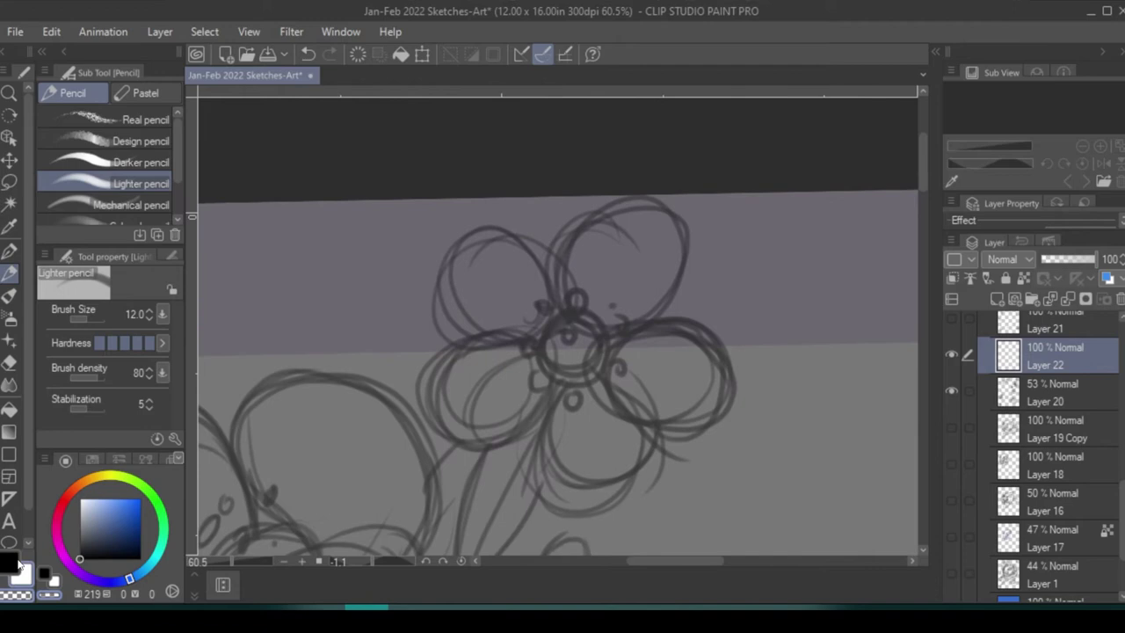
- Draw the small flower's round centre with curved radial lines in black and outline its five petals around it
left_click(18, 567)
mouse_move(573, 311)
left_mouse_down()
mouse_move(594, 374)
mouse_move(604, 349)
mouse_move(565, 344)
mouse_move(573, 353)
left_mouse_up()
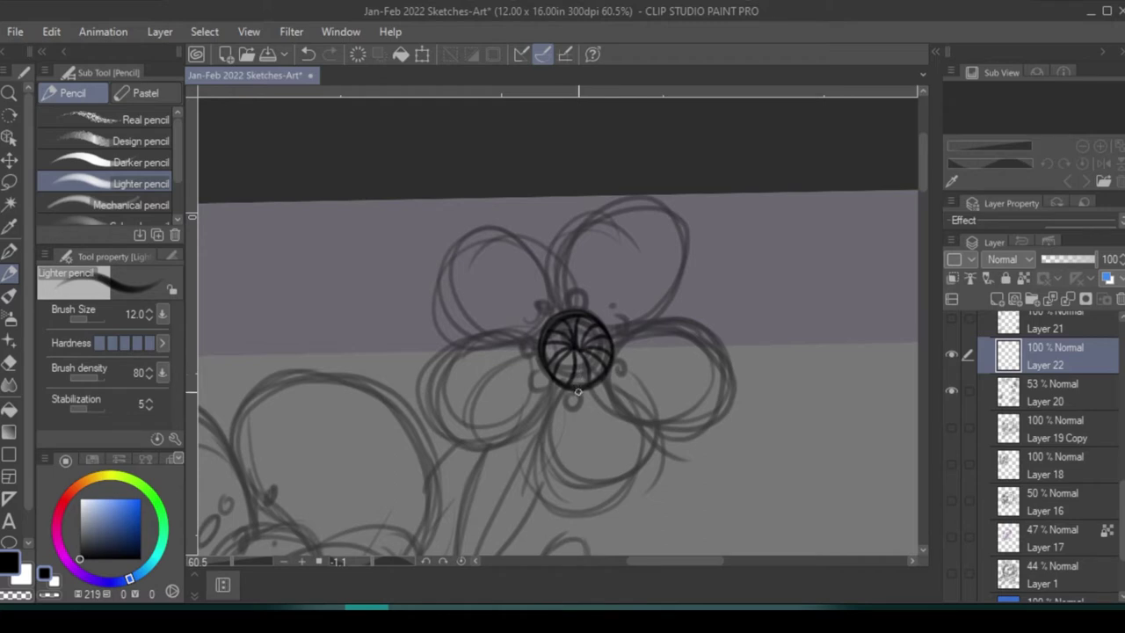
mouse_move(577, 394)
left_mouse_down()
mouse_move(532, 440)
mouse_move(604, 386)
left_mouse_up()
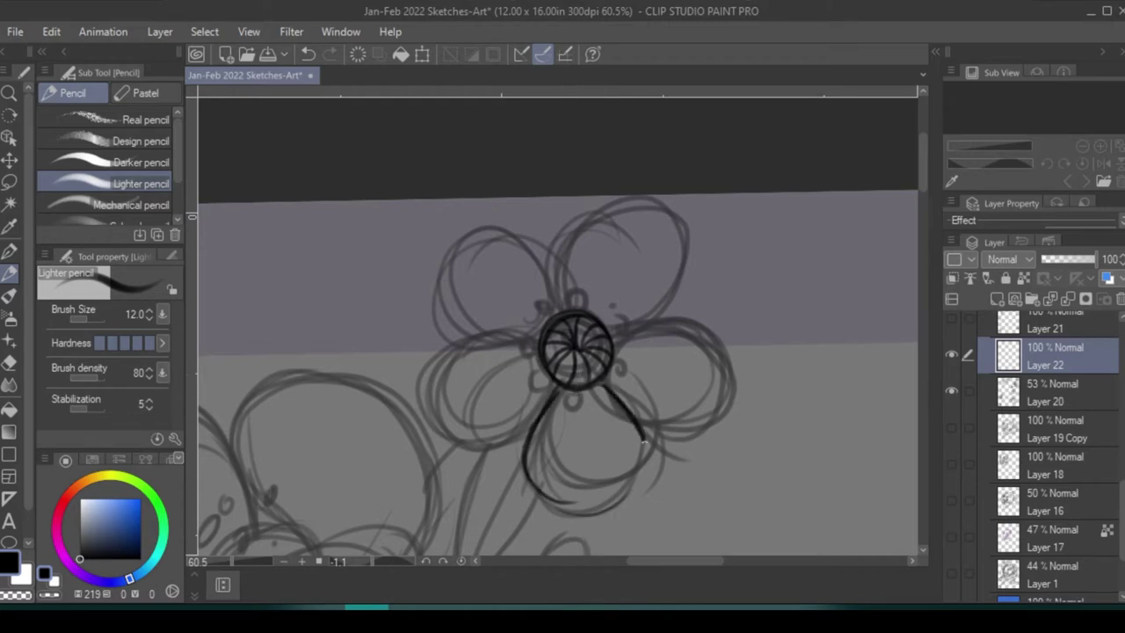
scroll(604, 387, "down", 2)
key("r")
left_click_drag(615, 316, 562, 422)
key("p")
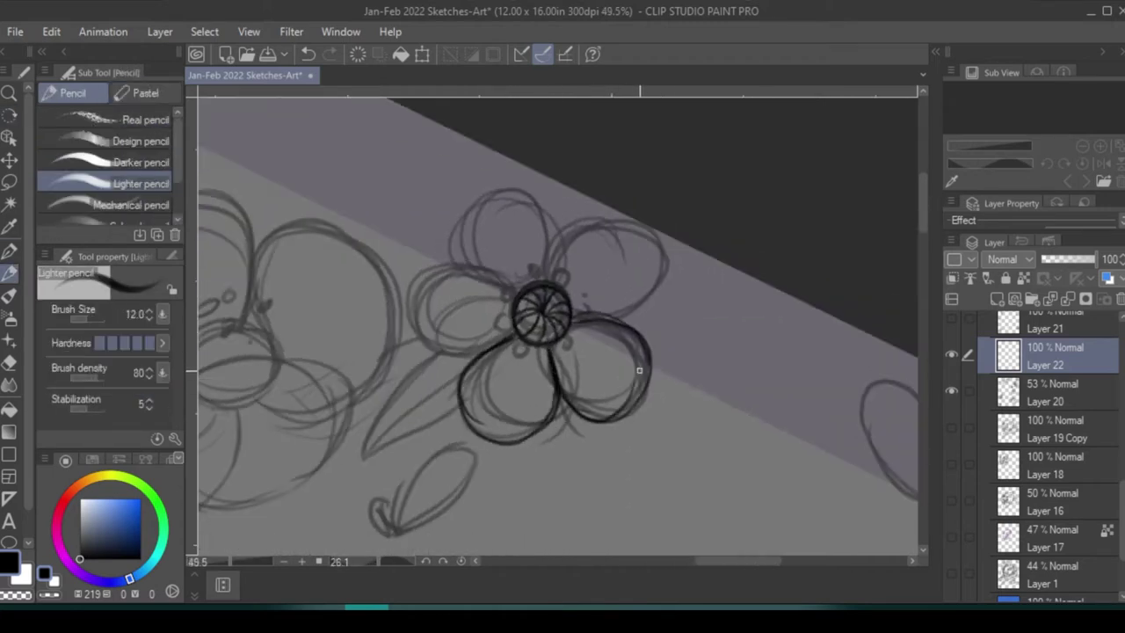
left_click_drag(576, 312, 646, 229)
mouse_move(554, 263)
left_mouse_down()
mouse_move(504, 188)
mouse_move(435, 299)
mouse_move(500, 295)
left_mouse_up()
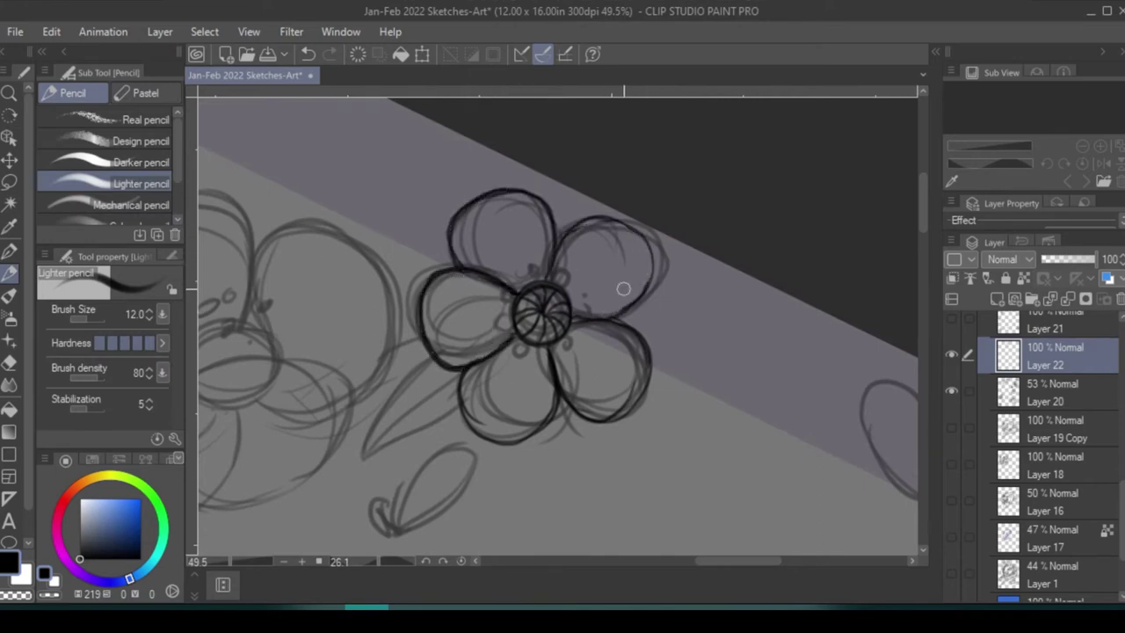
- Thicken the small flower's petal outlines and add a small pointed tip to each petal
left_click_drag(550, 266, 643, 251)
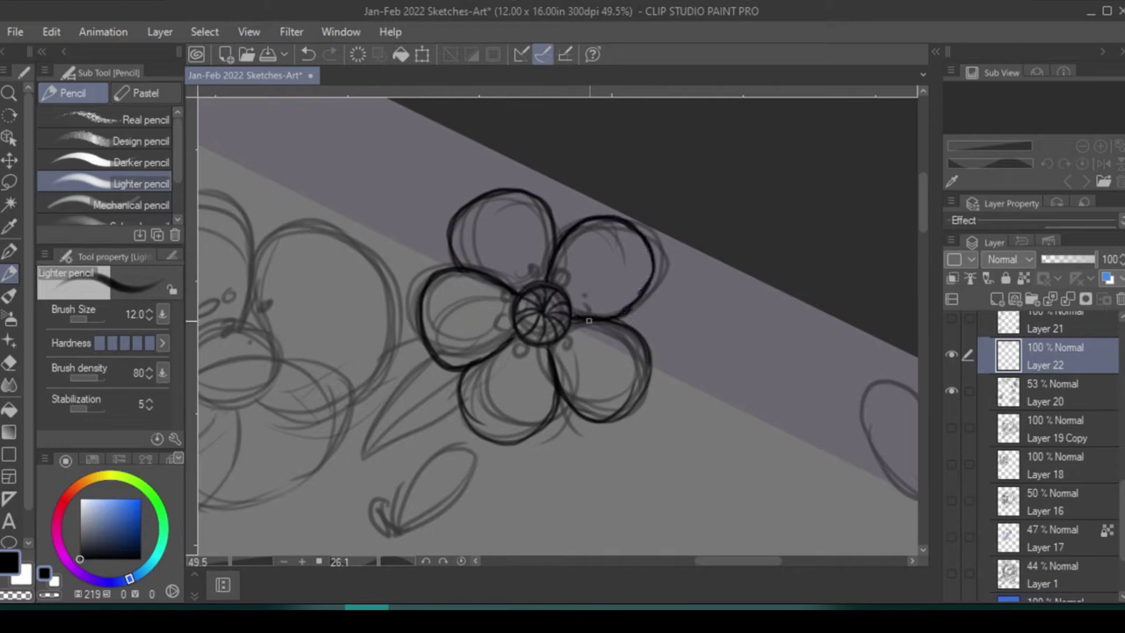
mouse_move(588, 320)
left_mouse_down()
mouse_move(567, 421)
mouse_move(651, 383)
left_mouse_up()
mouse_move(514, 187)
left_mouse_down()
mouse_move(452, 360)
mouse_move(552, 403)
left_mouse_up()
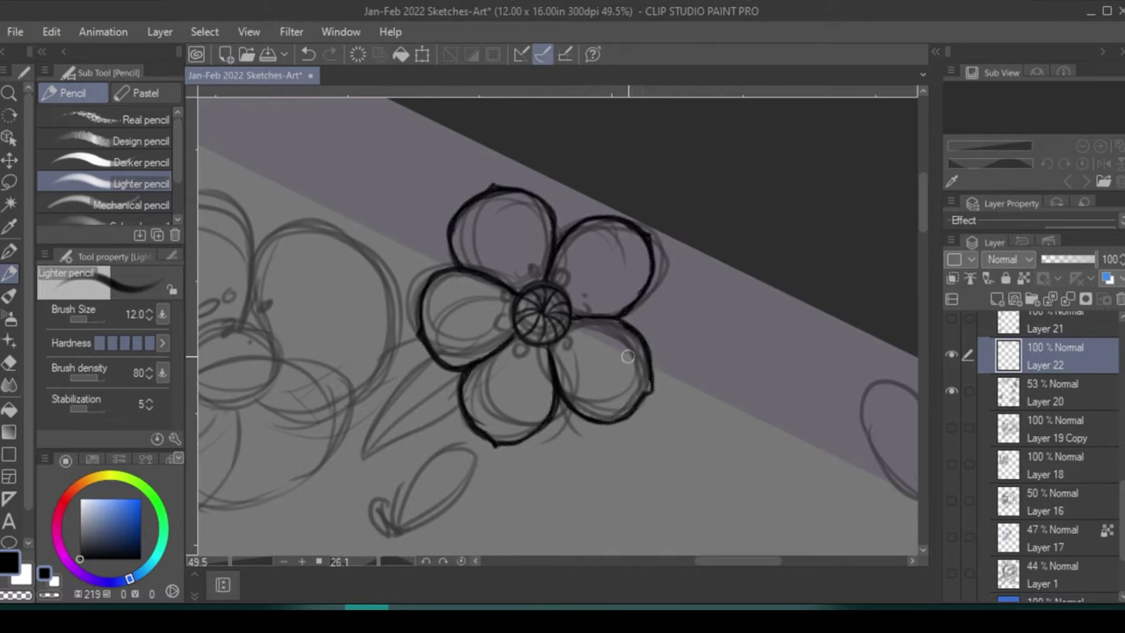
- Draw fine vein lines inside the small flower's lower-right and bottom petals with a brush size of 8
key("bracketleft")
key("bracketleft")
key("ctrl+plus")
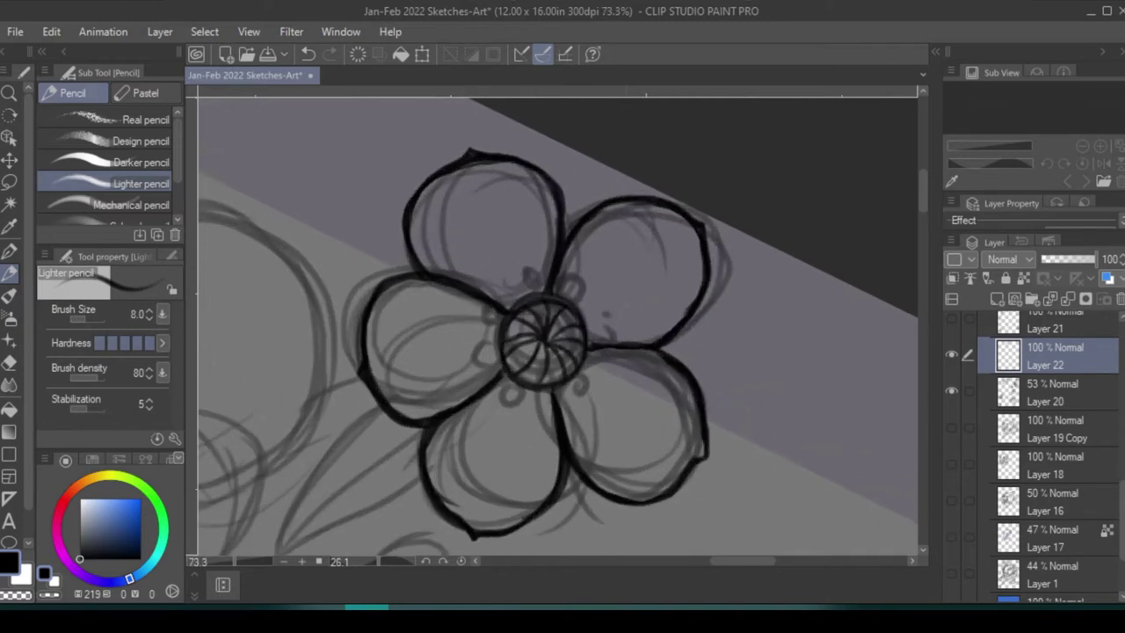
left_click_drag(574, 378, 633, 439)
mouse_move(565, 391)
left_mouse_down()
mouse_move(646, 497)
mouse_move(617, 494)
left_mouse_up()
left_click_drag(606, 435, 664, 493)
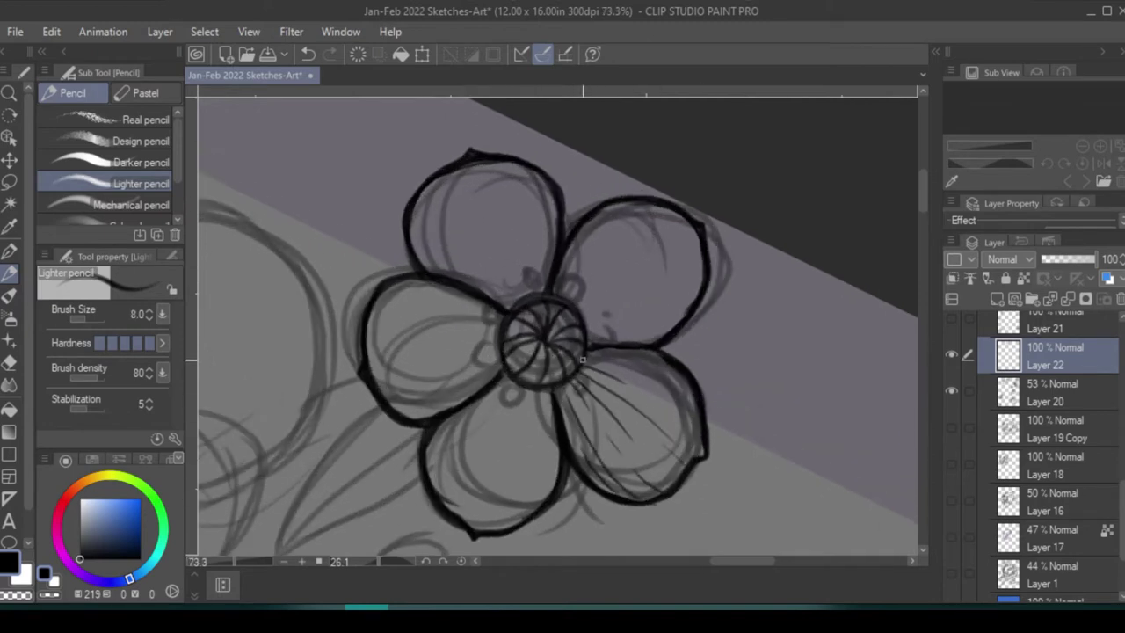
mouse_move(519, 390)
left_mouse_down()
mouse_move(479, 485)
mouse_move(439, 485)
mouse_move(541, 514)
left_mouse_up()
key("alt+Tab")
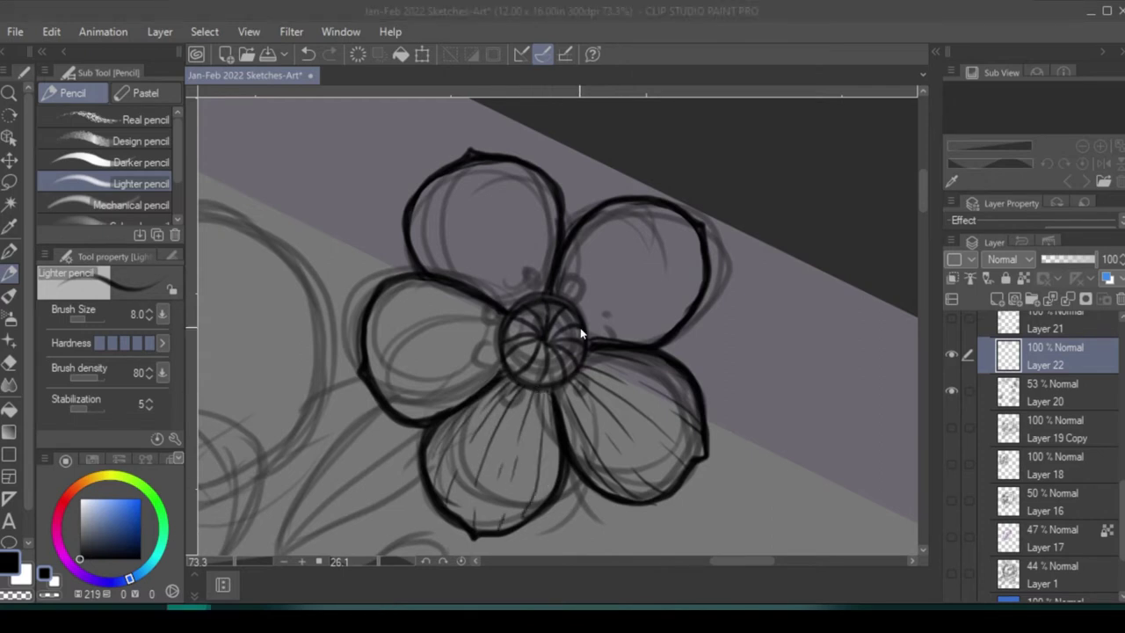
key("alt+Tab")
- Draw fine vein lines inside the small flower's left petal, running out from the centre
left_click_drag(417, 354, 387, 367)
mouse_move(497, 349)
left_mouse_down()
mouse_move(448, 343)
mouse_move(375, 304)
left_mouse_up()
left_click_drag(499, 320, 393, 292)
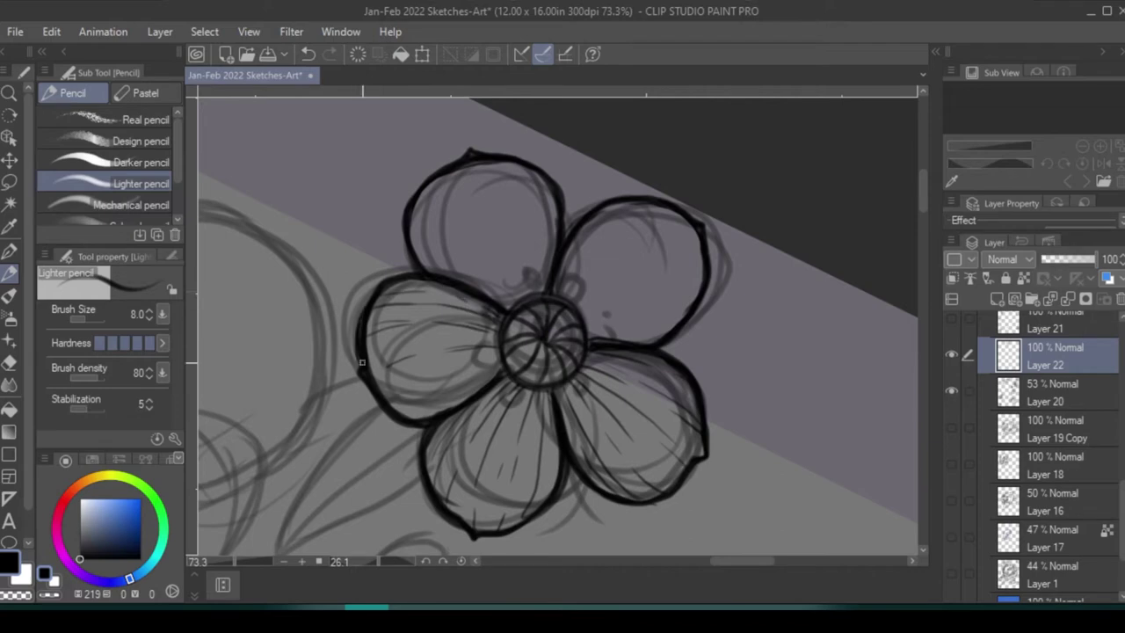
left_click_drag(500, 358, 436, 382)
left_click_drag(449, 367, 378, 395)
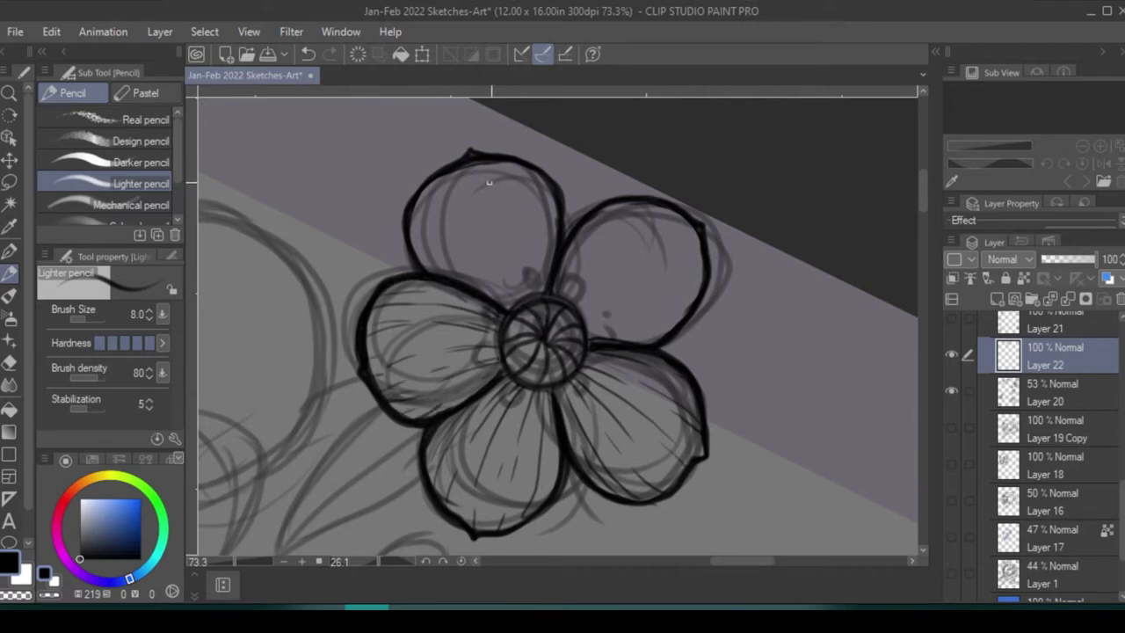
- Draw fine vein lines inside the small flower's top petal, from its outer edge towards the centre
mouse_move(488, 169)
left_mouse_down()
mouse_move(521, 297)
mouse_move(485, 283)
left_mouse_up()
left_click_drag(480, 197, 514, 304)
left_click_drag(436, 201, 468, 267)
left_click_drag(534, 165, 527, 267)
left_click_drag(543, 176, 543, 258)
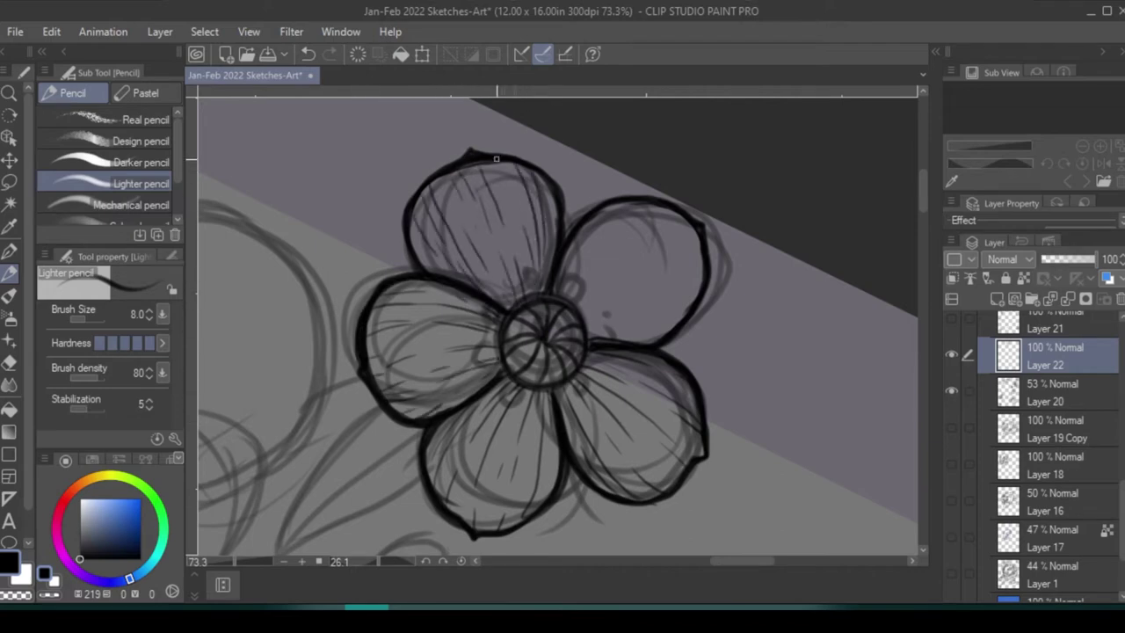
left_click_drag(496, 159, 519, 262)
- Draw fine vein lines inside the small flower's upper-right petal
left_click_drag(610, 285, 580, 311)
left_click_drag(685, 231, 635, 266)
left_click_drag(673, 213, 619, 262)
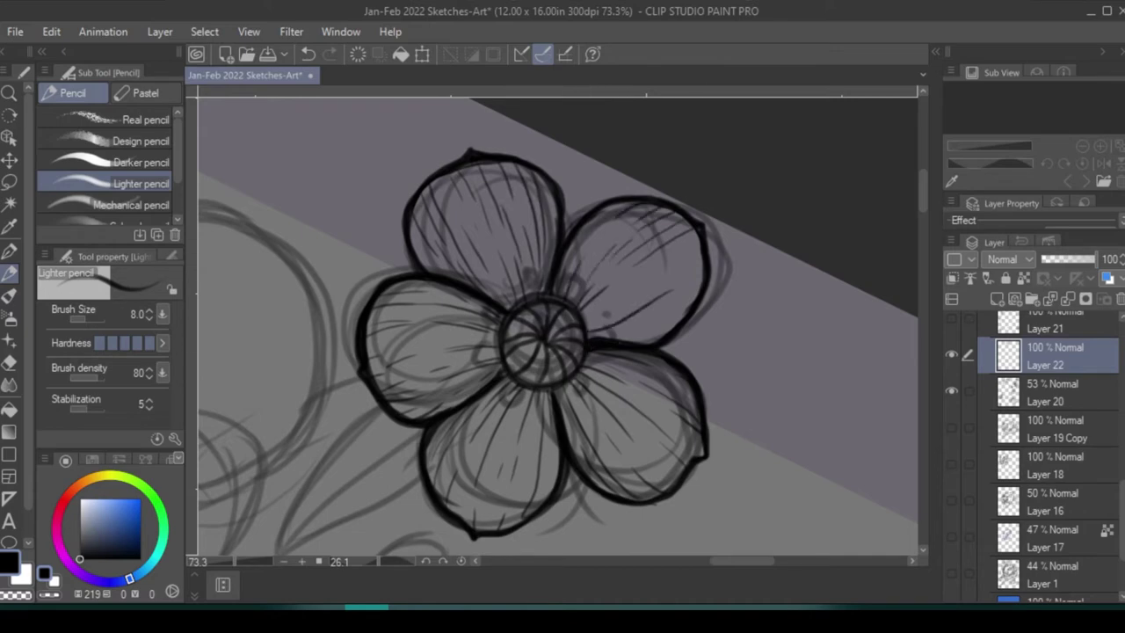
left_click_drag(702, 259, 596, 321)
left_click_drag(701, 283, 612, 337)
- Draw small oval anthers in the small flower's centre and in a ring around it
left_click_drag(515, 385, 581, 373)
mouse_move(552, 375)
left_mouse_down()
mouse_move(573, 327)
mouse_move(532, 280)
left_mouse_up()
mouse_move(526, 355)
left_mouse_down()
mouse_move(522, 313)
mouse_move(580, 274)
left_mouse_up()
mouse_move(548, 348)
left_mouse_down()
mouse_move(552, 369)
mouse_move(603, 313)
left_mouse_up()
left_click_drag(584, 353, 608, 362)
left_click_drag(538, 387, 536, 422)
left_click_drag(515, 378, 504, 408)
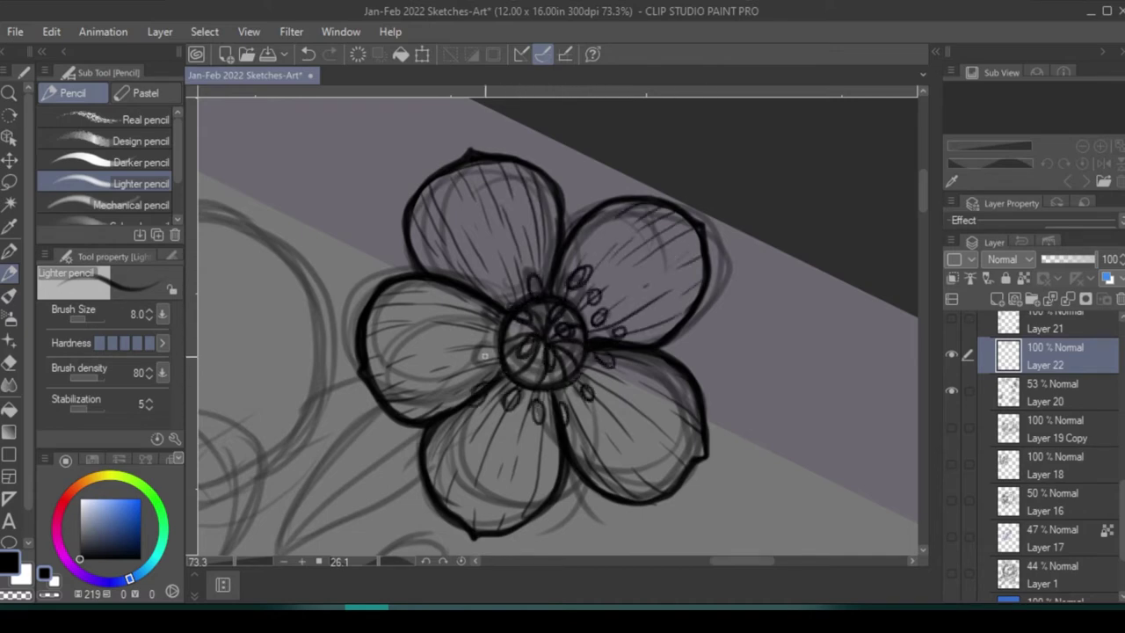
left_click_drag(508, 353, 475, 364)
left_click_drag(512, 339, 484, 335)
left_click_drag(515, 327, 483, 317)
mouse_move(518, 315)
left_mouse_down()
mouse_move(494, 288)
mouse_move(518, 282)
left_mouse_up()
left_click_drag(538, 303, 540, 262)
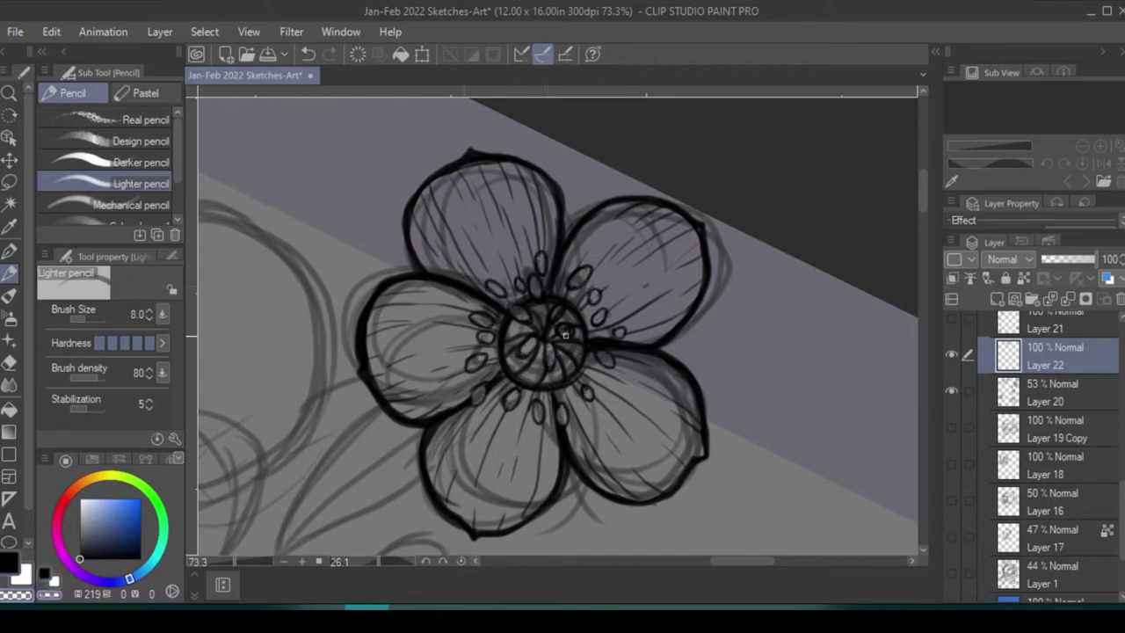
- Add the last anther to the small flower's centre and ink the pointed leaf with its midrib below the flower
left_click_drag(494, 325, 487, 351)
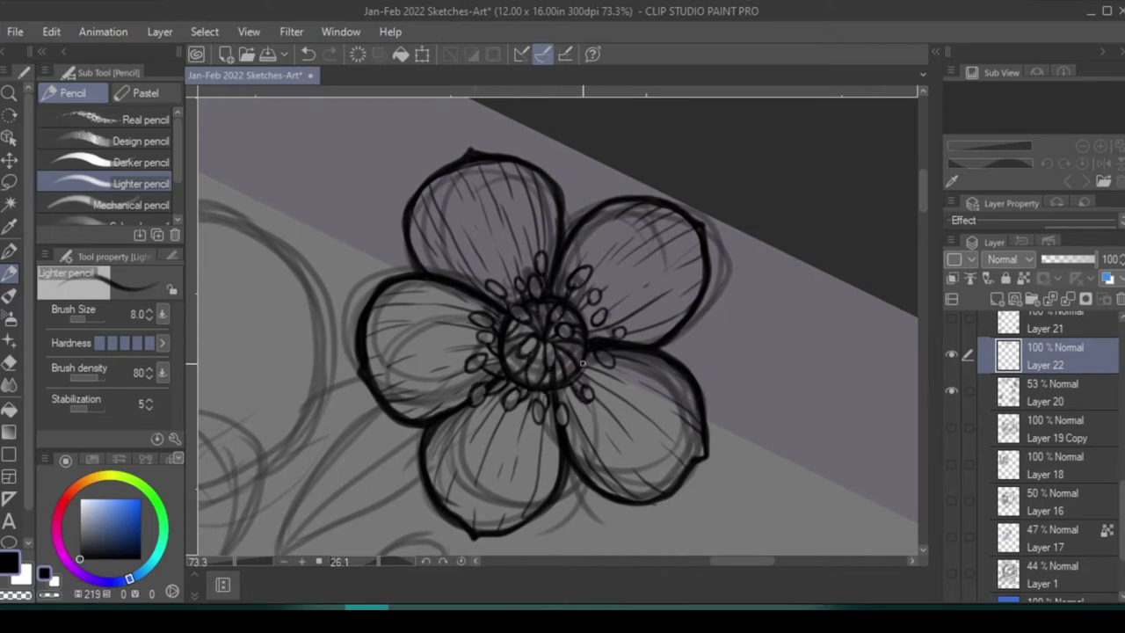
mouse_move(701, 233)
left_mouse_down()
mouse_move(750, 137)
mouse_move(757, 27)
left_mouse_up()
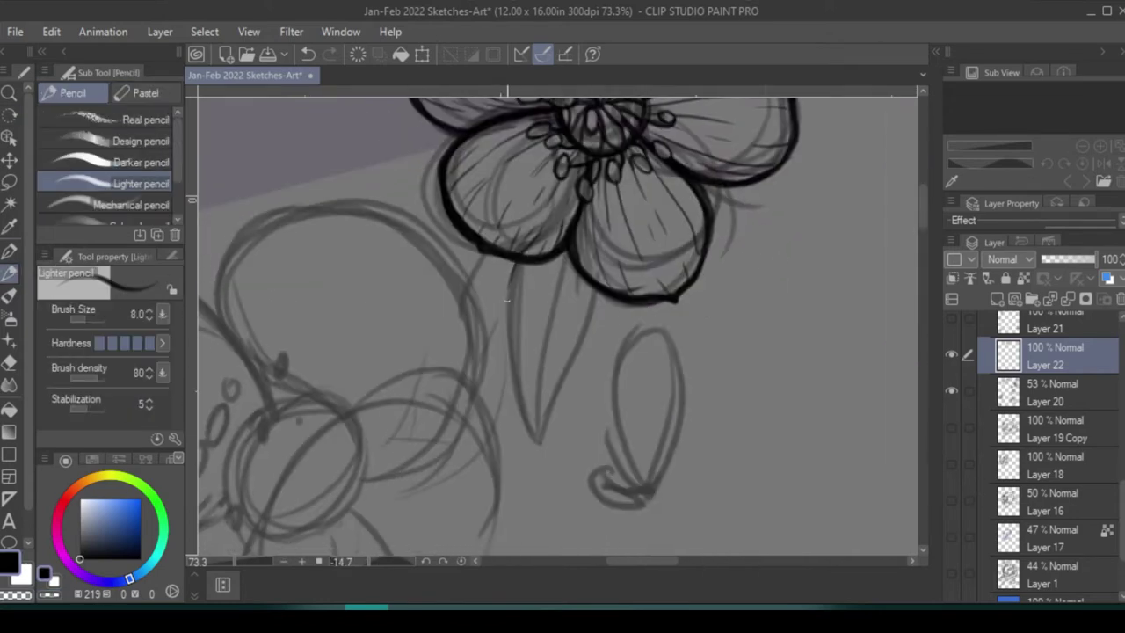
left_click_drag(526, 264, 535, 439)
left_click_drag(532, 441, 594, 290)
mouse_move(562, 253)
left_mouse_down()
mouse_move(538, 441)
mouse_move(503, 362)
left_mouse_up()
- Ink the loose petal near the pointed leaf with its vein lines and the small curled piece at its base
mouse_move(566, 374)
left_mouse_down()
mouse_move(606, 291)
mouse_move(673, 350)
mouse_move(615, 413)
left_mouse_up()
mouse_move(543, 392)
left_mouse_down()
mouse_move(553, 430)
mouse_move(594, 429)
left_mouse_up()
mouse_move(622, 294)
left_mouse_down()
mouse_move(617, 399)
mouse_move(591, 396)
left_mouse_up()
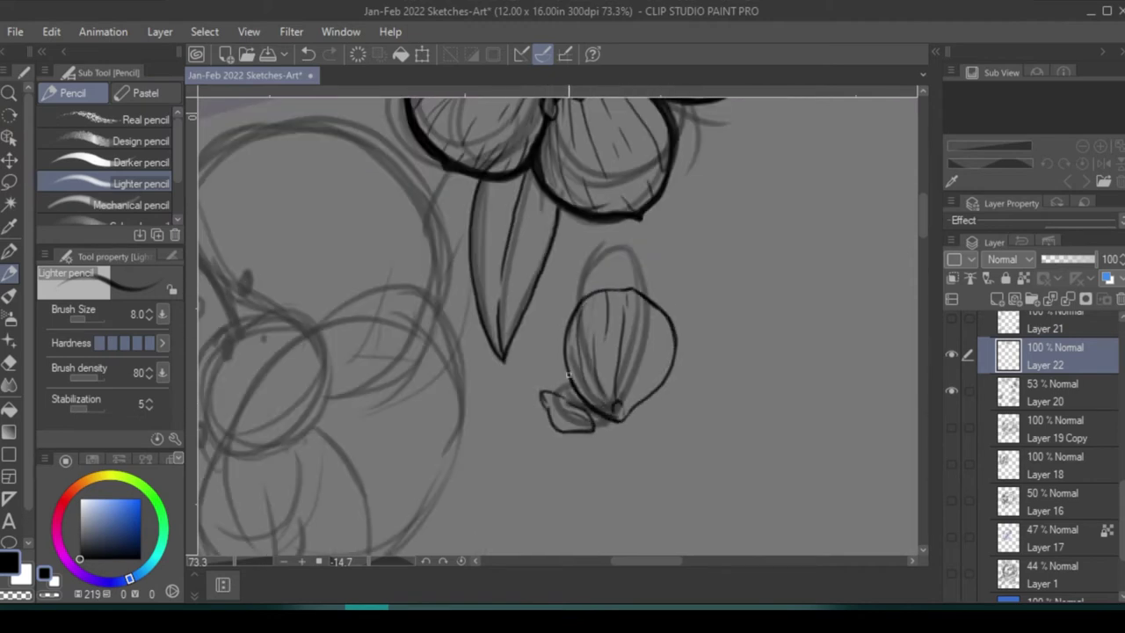
- Thicken the outlines of the pointed leaf, the loose petal and its curled piece with a size 10 brush
key("bracketright")
key("bracketright")
key("bracketright")
mouse_move(566, 351)
left_mouse_down()
mouse_move(625, 287)
mouse_move(626, 417)
left_mouse_up()
left_click_drag(538, 392, 571, 429)
key("bracketleft")
key("bracketleft")
mouse_move(484, 176)
left_mouse_down()
mouse_move(471, 264)
mouse_move(503, 360)
left_mouse_up()
left_click_drag(503, 360, 555, 195)
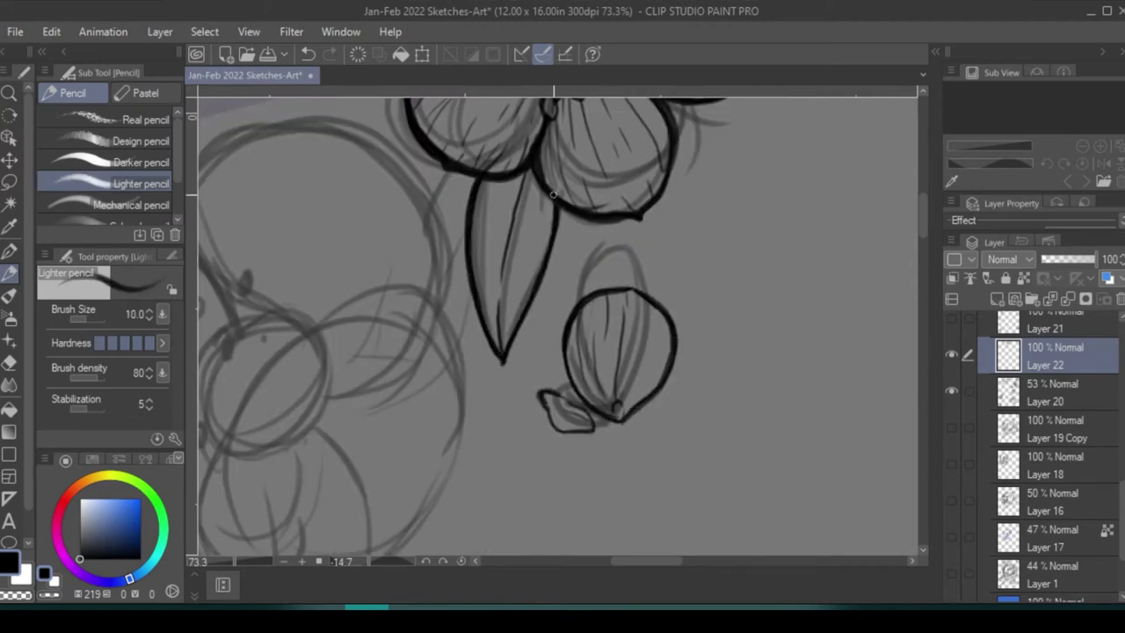
left_click_drag(569, 352, 603, 418)
left_click_drag(541, 400, 594, 434)
mouse_move(625, 395)
left_mouse_down()
mouse_move(654, 307)
mouse_move(638, 401)
left_mouse_up()
- Ink the outline of the large open flower's right petal on Layer 22 with a size 15 brush
scroll(638, 401, "down", 5)
left_click(461, 393, "ctrl")
mouse_move(461, 393)
left_mouse_down()
mouse_move(611, 263)
mouse_move(646, 399)
left_mouse_up()
key("bracketright")
key("bracketright")
key("bracketright")
key("bracketright")
key("bracketright")
key("bracketright")
key("bracketright")
left_click_drag(572, 189, 604, 285)
mouse_move(488, 347)
left_mouse_down()
mouse_move(561, 351)
mouse_move(470, 401)
mouse_move(571, 294)
left_mouse_up()
left_click(1055, 356)
key("ctrl+plus")
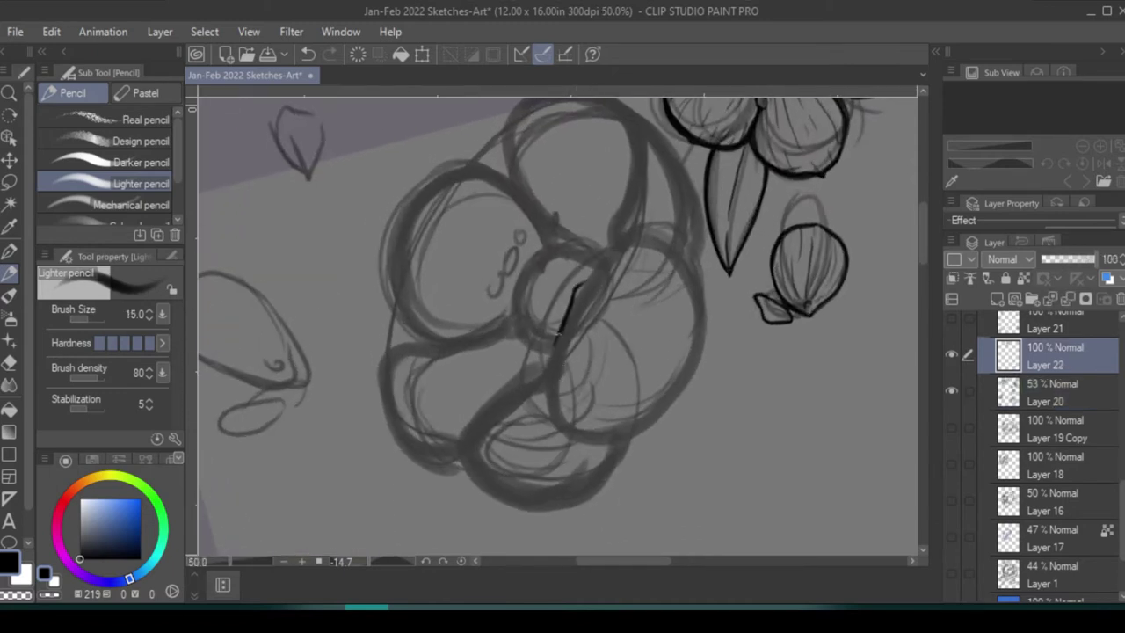
mouse_move(555, 335)
left_mouse_down()
mouse_move(686, 387)
mouse_move(584, 269)
left_mouse_up()
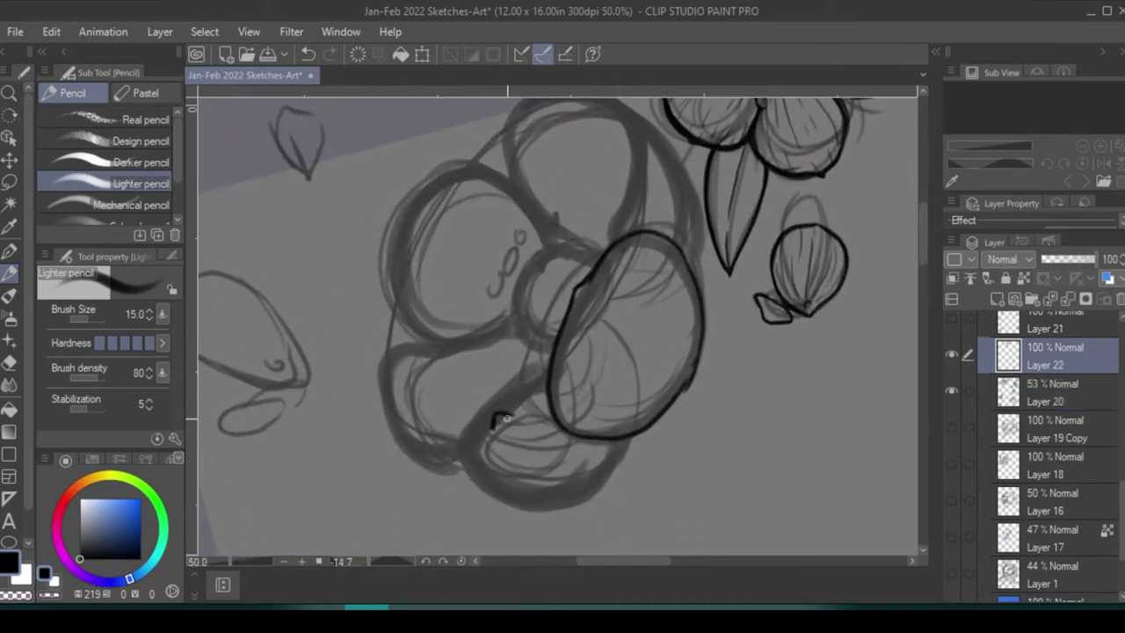
- Ink the outlines of the large flower's bottom petal and lower-left petal
mouse_move(463, 449)
left_mouse_down()
mouse_move(508, 506)
mouse_move(627, 434)
left_mouse_up()
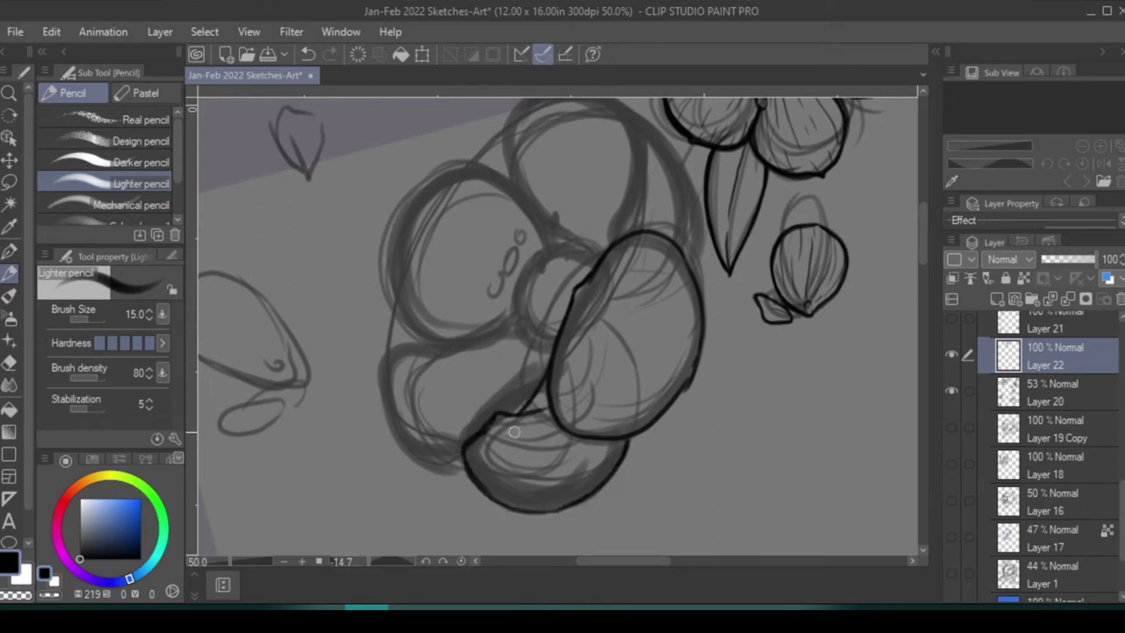
mouse_move(505, 413)
left_mouse_down()
mouse_move(387, 409)
mouse_move(510, 334)
left_mouse_up()
left_click_drag(391, 404, 492, 426)
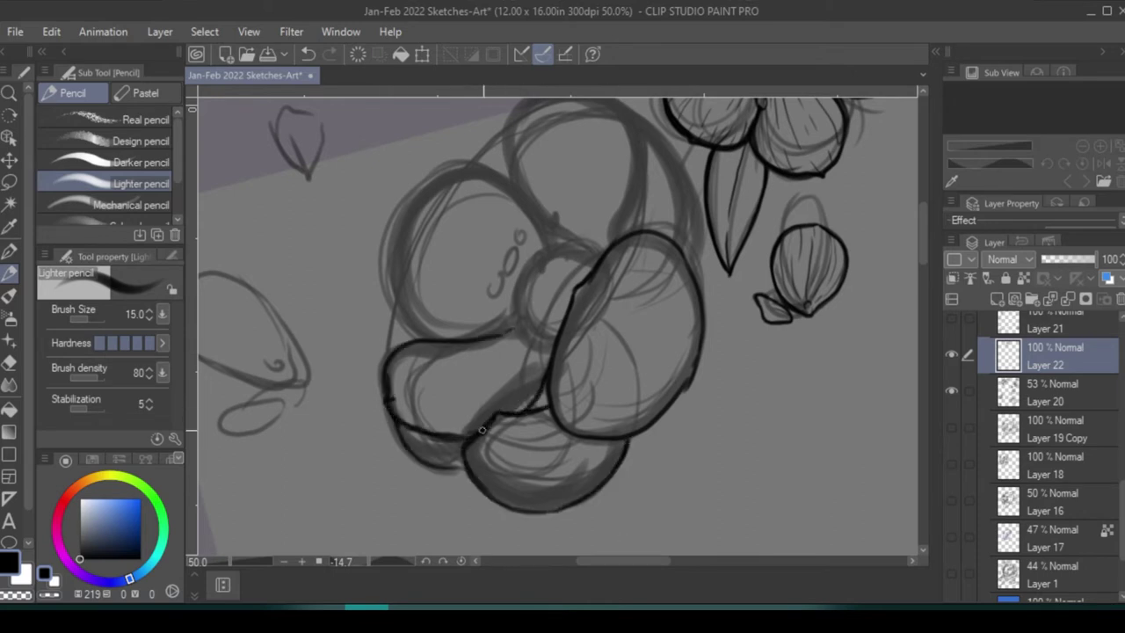
- Ink the large flower's round centre, upper-left petal, and top petal with the petal tucked behind it
mouse_move(475, 339)
left_mouse_down()
mouse_move(402, 216)
mouse_move(548, 248)
mouse_move(531, 347)
left_mouse_up()
left_click_drag(572, 264, 602, 387)
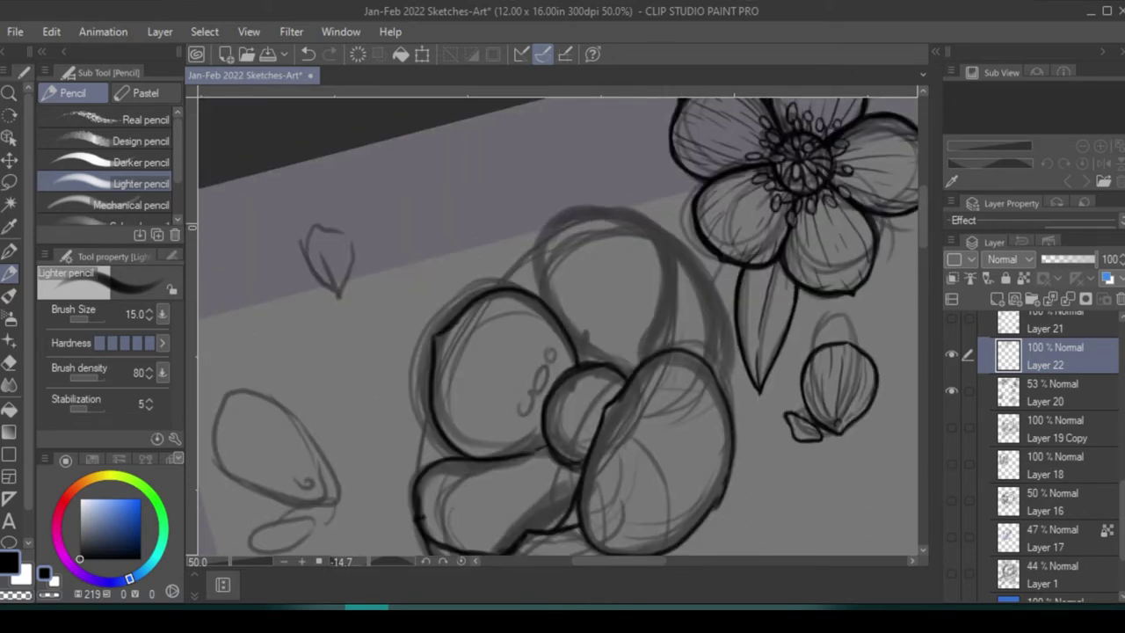
mouse_move(540, 280)
left_mouse_down()
mouse_move(642, 212)
mouse_move(706, 362)
left_mouse_up()
left_click_drag(631, 208, 651, 281)
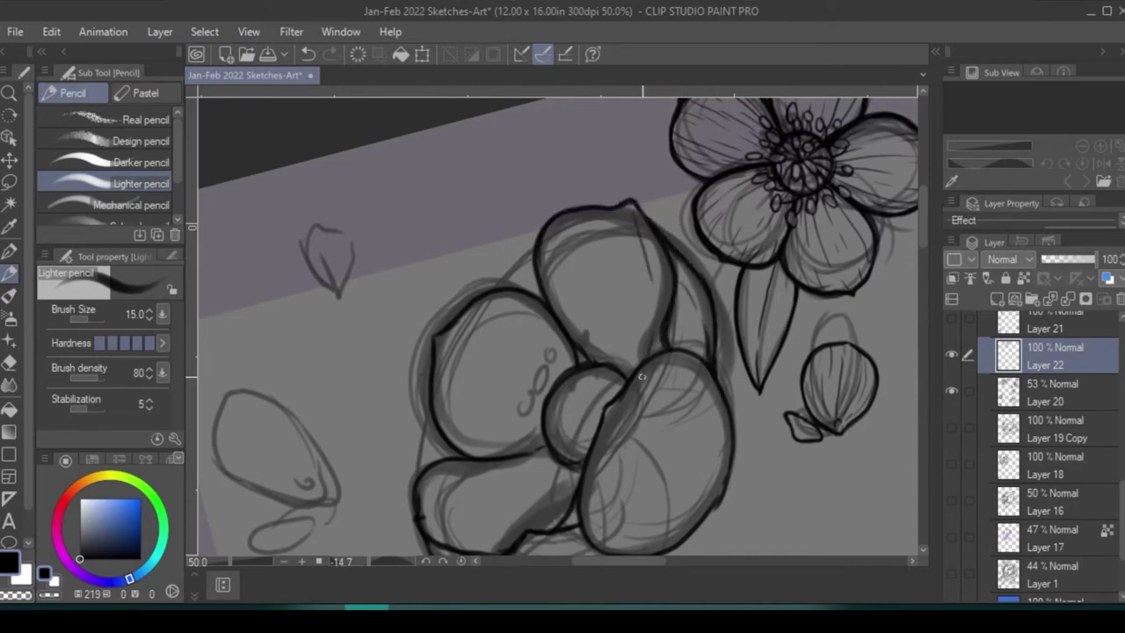
- Draw vein lines inside the large flower's top and right petals
left_click_drag(552, 228, 582, 325)
left_click_drag(601, 220, 641, 362)
left_click_drag(610, 413, 652, 434)
left_click_drag(704, 468, 722, 503)
left_click_drag(651, 395, 726, 475)
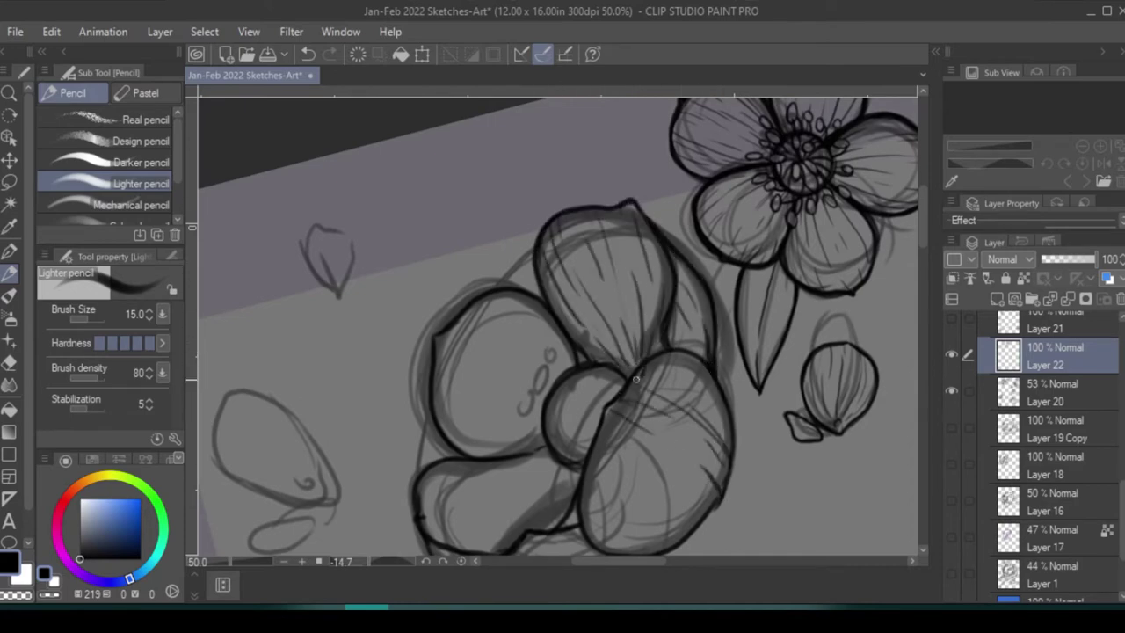
mouse_move(694, 376)
left_mouse_down()
mouse_move(717, 474)
mouse_move(691, 341)
left_mouse_up()
left_click_drag(615, 339, 681, 385)
left_click_drag(575, 338, 607, 391)
left_click_drag(562, 395, 654, 420)
- Draw vein lines inside the large flower's upper-left and lower-left petals
left_click_drag(420, 235, 519, 296)
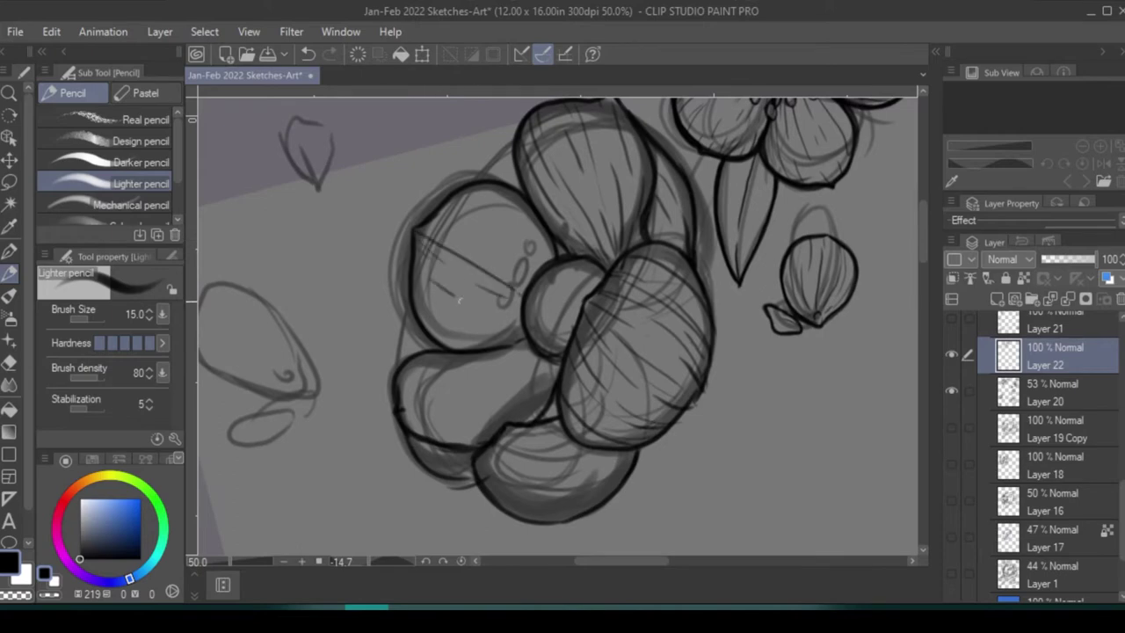
left_click_drag(421, 299, 518, 332)
left_click_drag(492, 193, 546, 261)
left_click_drag(515, 387, 571, 325)
left_click_drag(450, 393, 508, 385)
left_click_drag(430, 360, 545, 332)
mouse_move(444, 351)
left_mouse_down()
mouse_move(549, 327)
mouse_move(589, 387)
left_mouse_up()
left_click_drag(452, 443, 499, 410)
- Draw curved vein lines inside the large flower's bottom petal
left_click_drag(536, 465, 631, 394)
mouse_move(533, 475)
left_mouse_down()
mouse_move(607, 417)
mouse_move(596, 462)
left_mouse_up()
mouse_move(655, 435)
left_mouse_down()
mouse_move(601, 402)
mouse_move(633, 444)
left_mouse_up()
- Fill the large flower's centre with curved lines and small ovals
left_click_drag(615, 369, 611, 306)
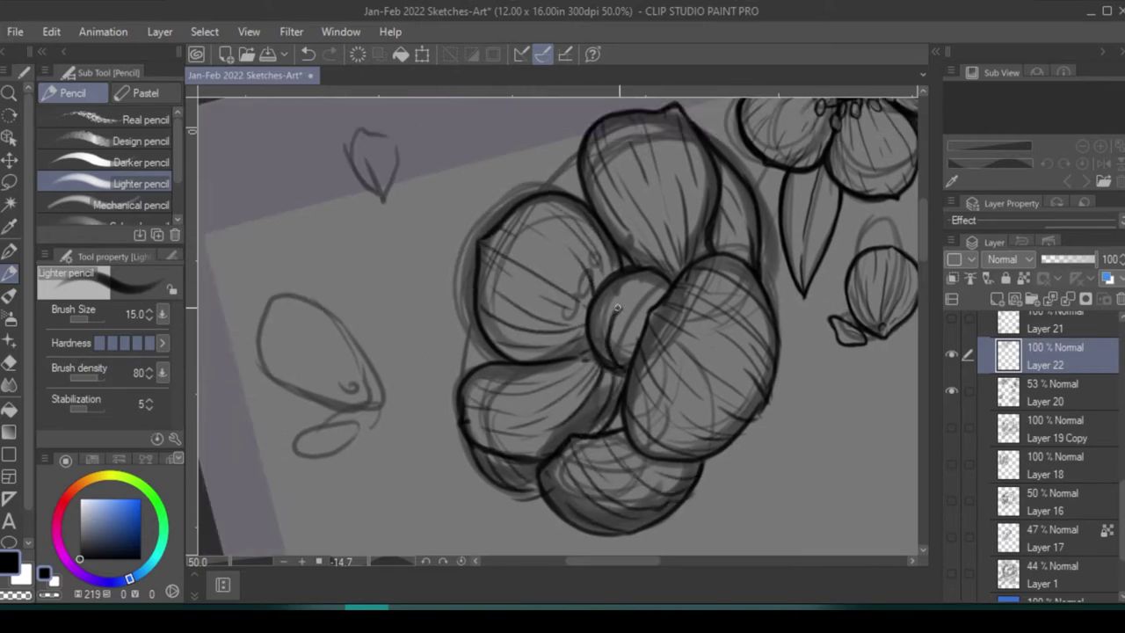
left_click_drag(593, 343, 615, 299)
left_click_drag(611, 312, 637, 277)
left_click_drag(624, 334, 664, 281)
left_click_drag(625, 361, 633, 277)
mouse_move(606, 309)
left_mouse_down()
mouse_move(625, 313)
mouse_move(646, 294)
left_mouse_up()
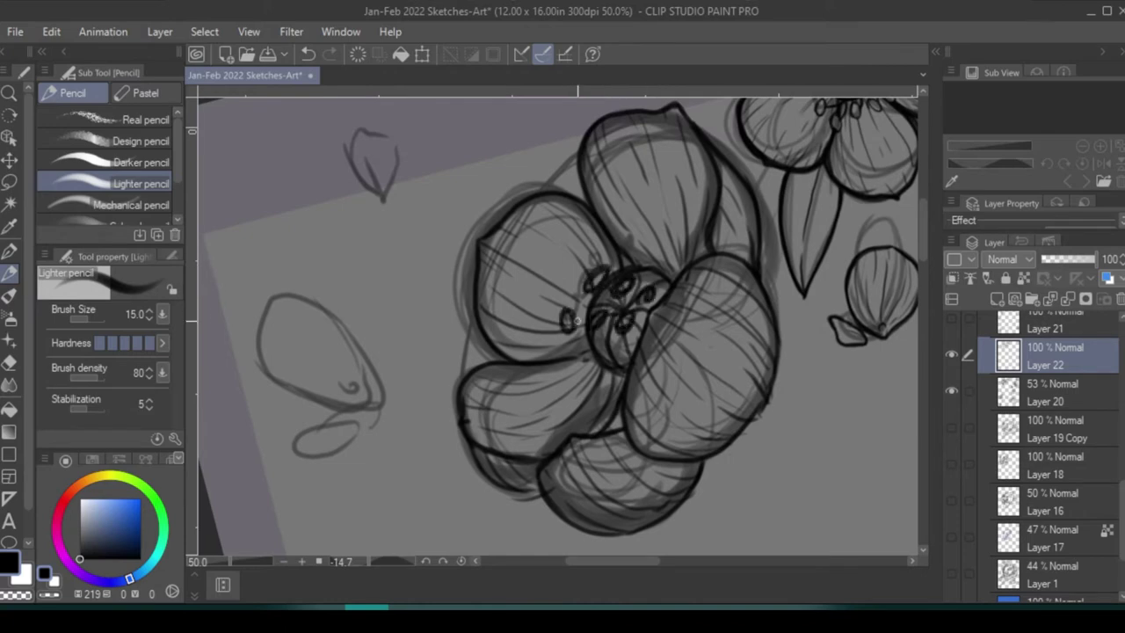
- Draw a ring of small oval anthers and filaments around the large flower's centre
left_click_drag(560, 269, 571, 275)
left_click_drag(543, 292, 555, 298)
left_click_drag(545, 321, 562, 324)
left_click_drag(560, 346, 580, 367)
left_click_drag(527, 345, 540, 341)
left_click_drag(582, 383, 606, 397)
left_click_drag(613, 385, 623, 400)
left_click_drag(586, 236, 598, 255)
mouse_move(640, 219)
left_mouse_down()
mouse_move(634, 250)
mouse_move(648, 255)
left_mouse_up()
left_click_drag(677, 243, 668, 257)
left_click_drag(682, 221, 671, 232)
left_click_drag(691, 254, 675, 280)
left_click_drag(612, 250, 599, 269)
left_click_drag(562, 297, 584, 311)
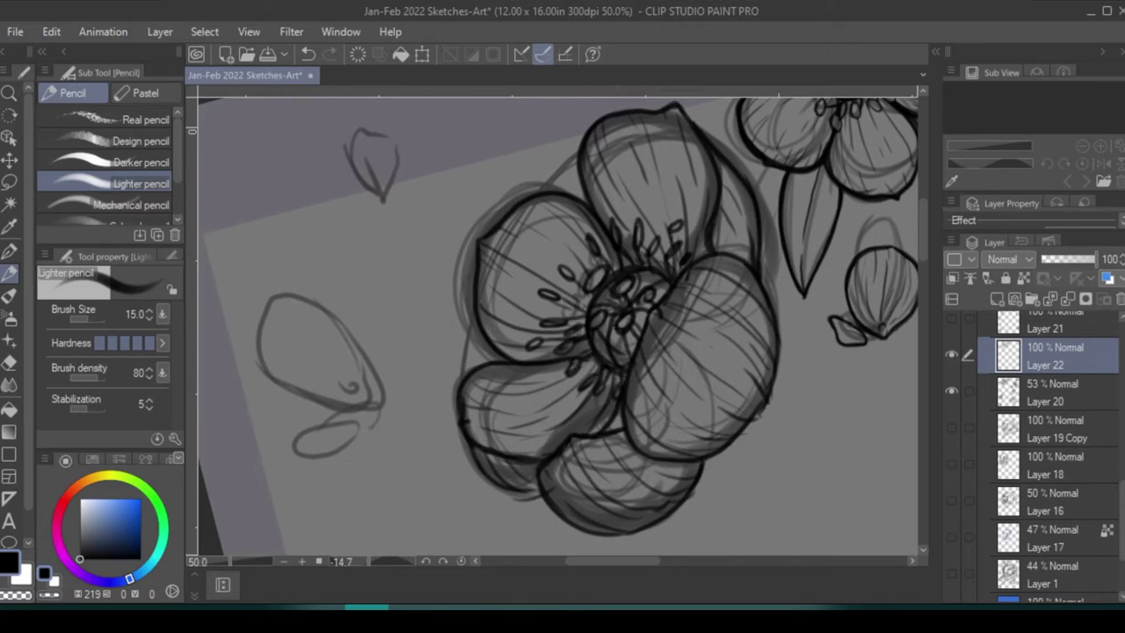
- Ink the loose petal beside the large flower with its vein lines, and the small oval petal beneath it
left_click_drag(563, 352, 619, 299)
left_click_drag(327, 248, 318, 303)
mouse_move(327, 243)
left_mouse_down()
mouse_move(413, 290)
mouse_move(435, 347)
left_mouse_up()
left_click_drag(369, 281, 420, 343)
left_click_drag(329, 304, 421, 344)
left_click_drag(413, 367, 351, 395)
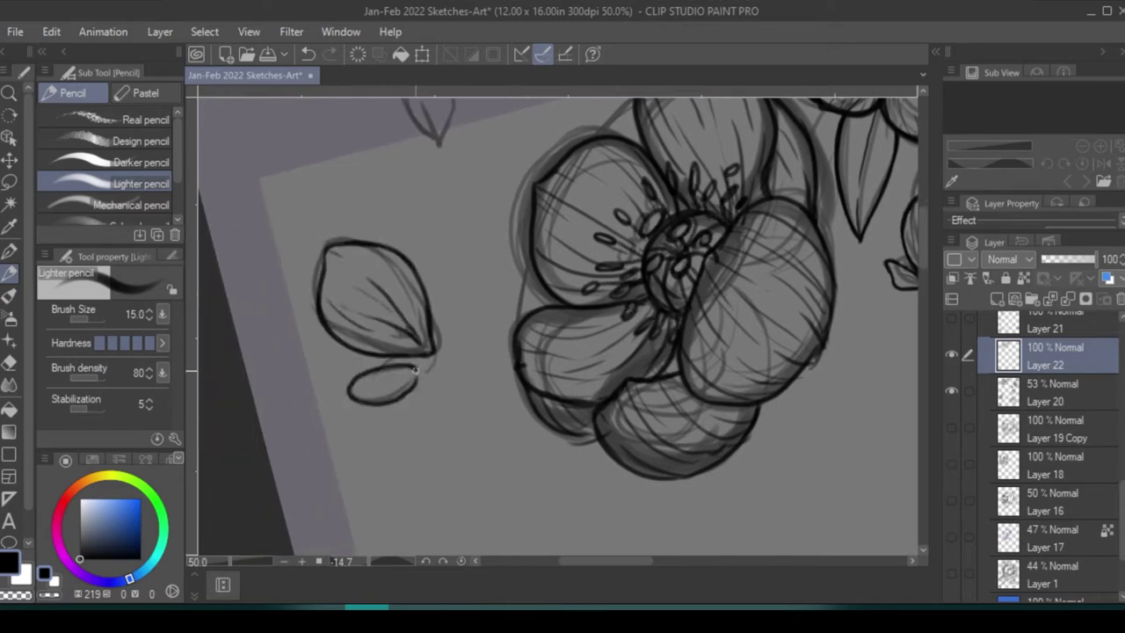
left_click_drag(353, 248, 387, 274)
left_click_drag(398, 282, 426, 348)
- Ink the small loose petal near the page's upper corner, with short vein lines inside
left_click_drag(477, 213, 531, 388)
left_click_drag(514, 255, 496, 318)
left_click_drag(474, 251, 490, 318)
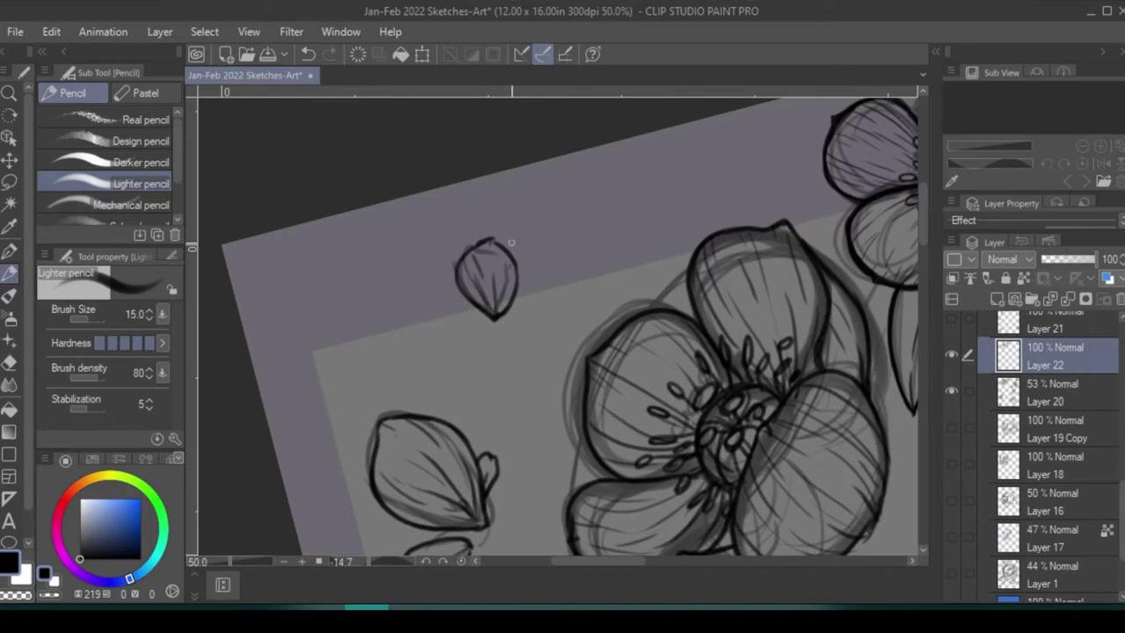
mouse_move(511, 241)
left_mouse_down()
mouse_move(798, 316)
mouse_move(615, 355)
mouse_move(607, 402)
left_mouse_up()
- Ink the forked stem and the sepals of the cup-shaped flower and the small bud beside it
mouse_move(654, 471)
left_mouse_down()
mouse_move(741, 326)
mouse_move(616, 263)
mouse_move(648, 253)
mouse_move(578, 226)
mouse_move(641, 268)
left_mouse_up()
mouse_move(656, 272)
left_mouse_down()
mouse_move(727, 278)
mouse_move(656, 269)
left_mouse_up()
mouse_move(653, 262)
left_mouse_down()
mouse_move(695, 221)
mouse_move(652, 411)
left_mouse_up()
mouse_move(641, 459)
left_mouse_down()
mouse_move(711, 341)
mouse_move(656, 450)
left_mouse_up()
mouse_move(699, 350)
left_mouse_down()
mouse_move(733, 309)
mouse_move(719, 368)
left_mouse_up()
left_click_drag(714, 368, 719, 403)
mouse_move(703, 325)
left_mouse_down()
mouse_move(689, 358)
mouse_move(699, 348)
mouse_move(703, 361)
left_mouse_up()
- Undo the last stroke and touch up the small bud's sepals with the transparent colour at brush size 8
key("bracketleft")
key("bracketleft")
key("bracketleft")
key("ctrl+z")
key("x")
key("x")
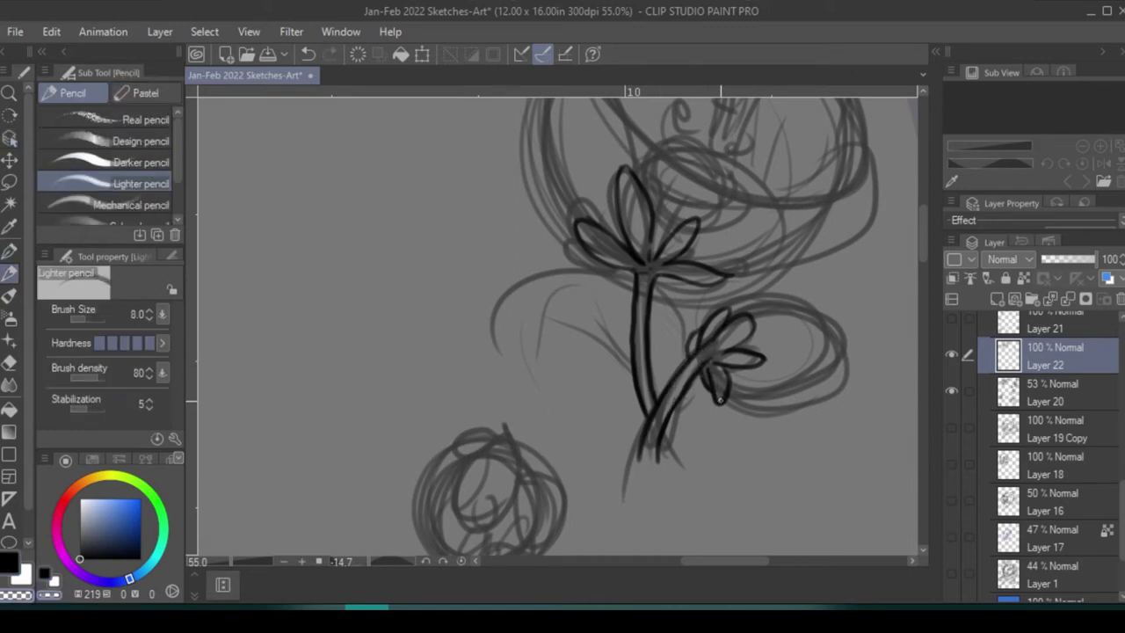
- Ink the small bud's pointed outline and fine inner lines with a size 12 brush
mouse_move(578, 231)
left_mouse_down()
mouse_move(643, 258)
mouse_move(761, 409)
mouse_move(616, 369)
left_mouse_up()
key("bracketright")
key("bracketright")
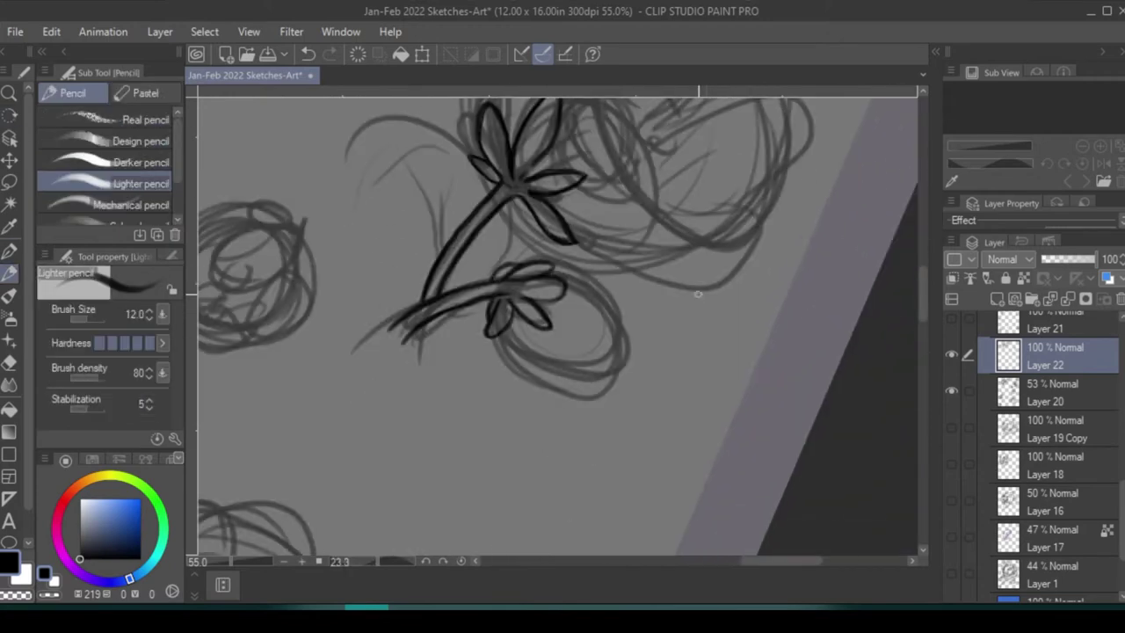
left_click_drag(497, 341, 567, 389)
mouse_move(556, 273)
left_mouse_down()
mouse_move(622, 380)
mouse_move(513, 334)
mouse_move(589, 388)
mouse_move(564, 290)
left_mouse_up()
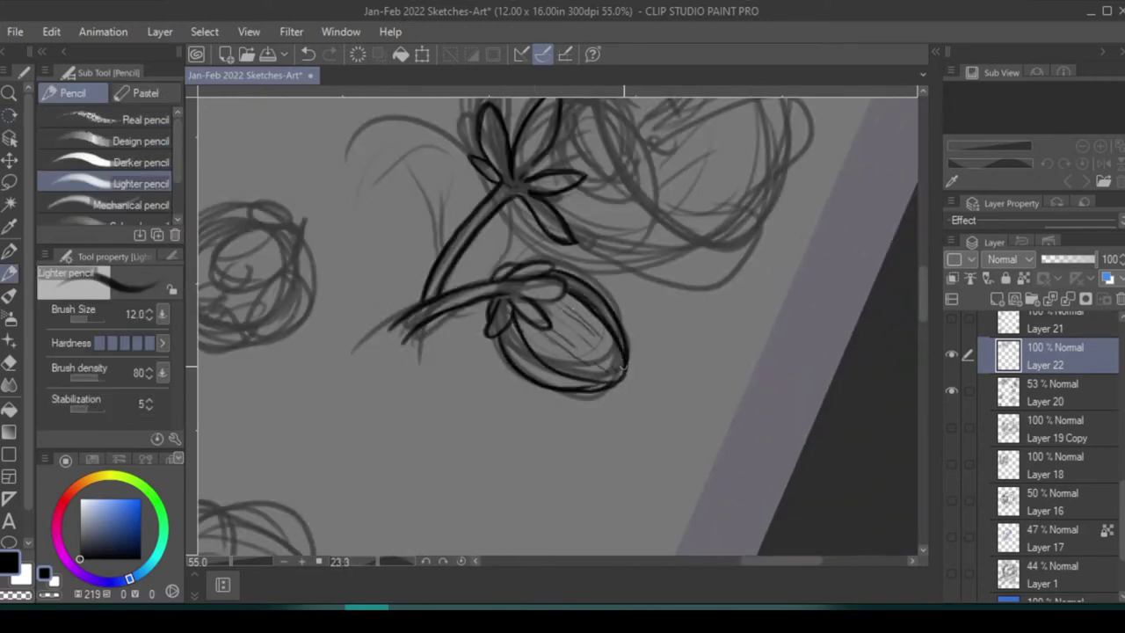
- Ink the outline of the cup-shaped flower's left petal
key("shift+space")
mouse_move(534, 299)
left_mouse_down()
mouse_move(381, 173)
mouse_move(489, 300)
left_mouse_up()
mouse_move(393, 185)
left_mouse_down()
mouse_move(386, 264)
mouse_move(435, 374)
left_mouse_up()
mouse_move(489, 300)
left_mouse_down()
mouse_move(636, 295)
mouse_move(661, 343)
left_mouse_up()
left_click_drag(615, 290, 515, 280)
left_click_drag(608, 299, 620, 387)
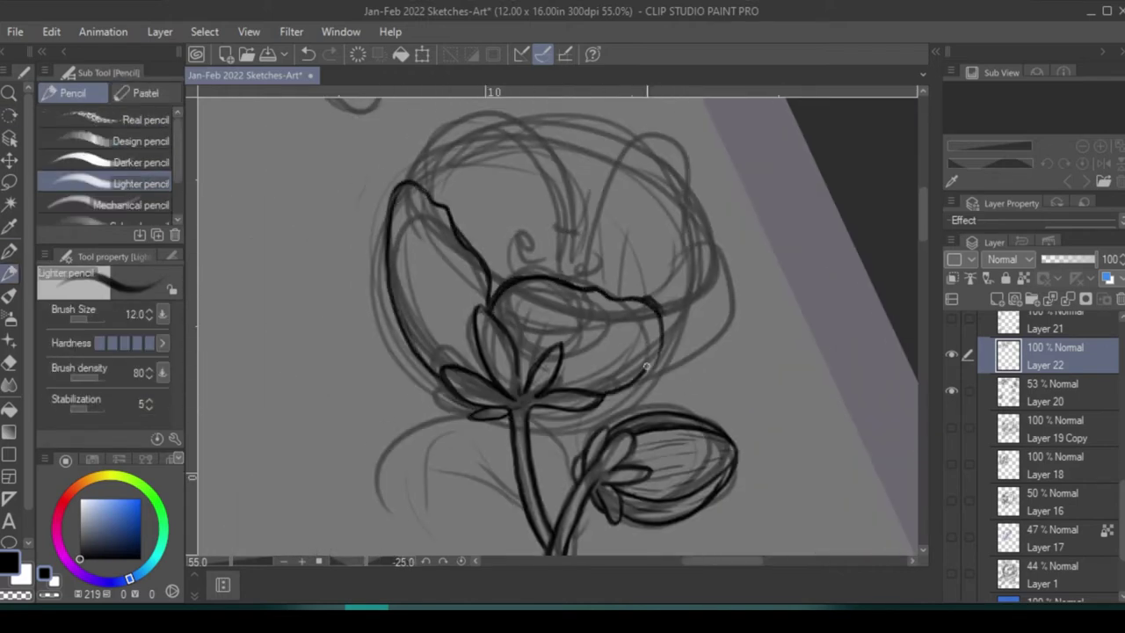
key("ctrl+z")
key("ctrl+z")
key("ctrl+z")
- Ink the cup-shaped flower's rounded front petal and curled right petal, and start the veins in its left petal
mouse_move(492, 294)
left_mouse_down()
mouse_move(531, 262)
mouse_move(611, 392)
mouse_move(726, 230)
mouse_move(683, 264)
mouse_move(713, 235)
left_mouse_up()
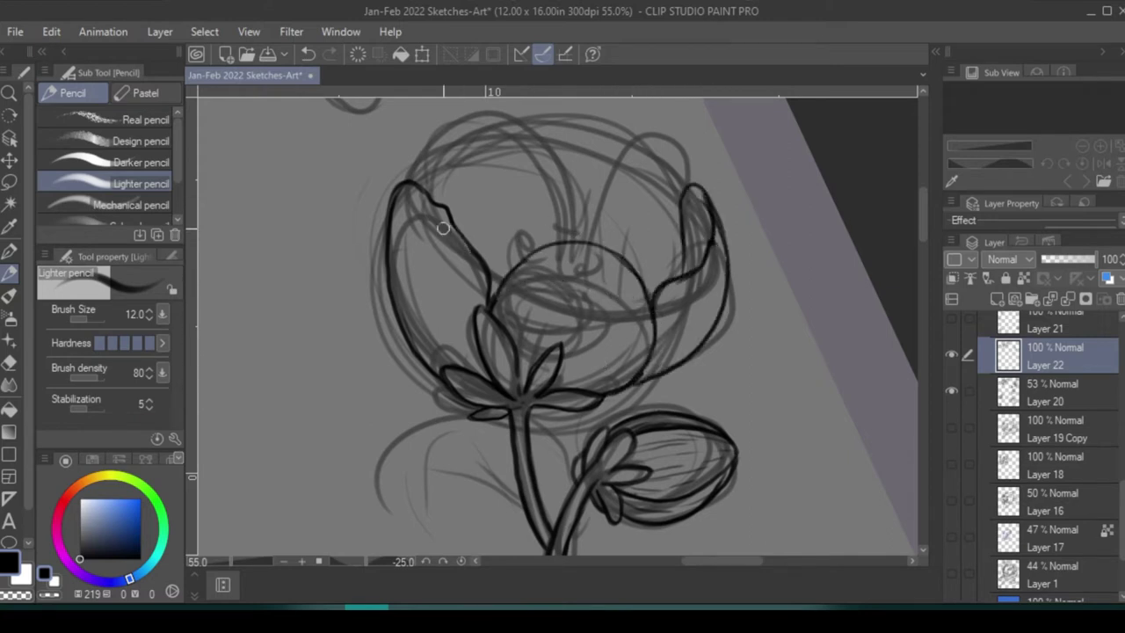
mouse_move(494, 297)
left_mouse_down()
mouse_move(576, 235)
mouse_move(642, 385)
left_mouse_up()
mouse_move(505, 321)
left_mouse_down()
mouse_move(470, 308)
mouse_move(459, 376)
mouse_move(519, 400)
left_mouse_up()
left_click_drag(517, 395, 524, 387)
left_click_drag(424, 231, 517, 464)
- Ink the outlines of the two back petals of the cup-shaped flower
left_click_drag(599, 308, 707, 211)
left_click_drag(752, 294, 708, 214)
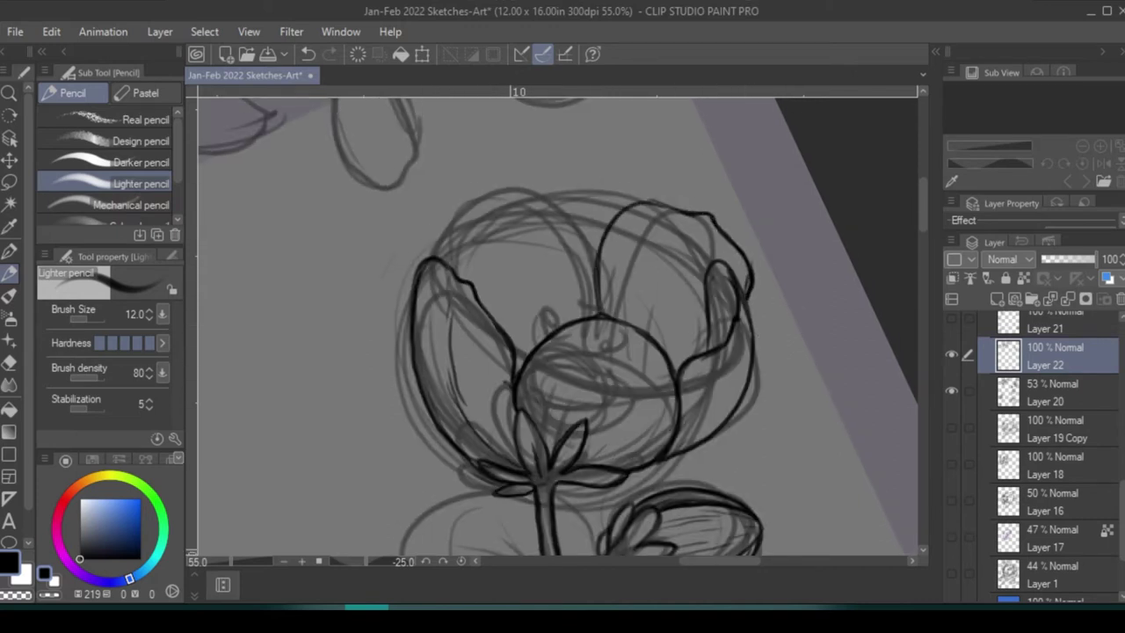
mouse_move(475, 208)
left_mouse_down()
mouse_move(567, 212)
mouse_move(598, 283)
left_mouse_up()
left_click_drag(477, 201, 446, 247)
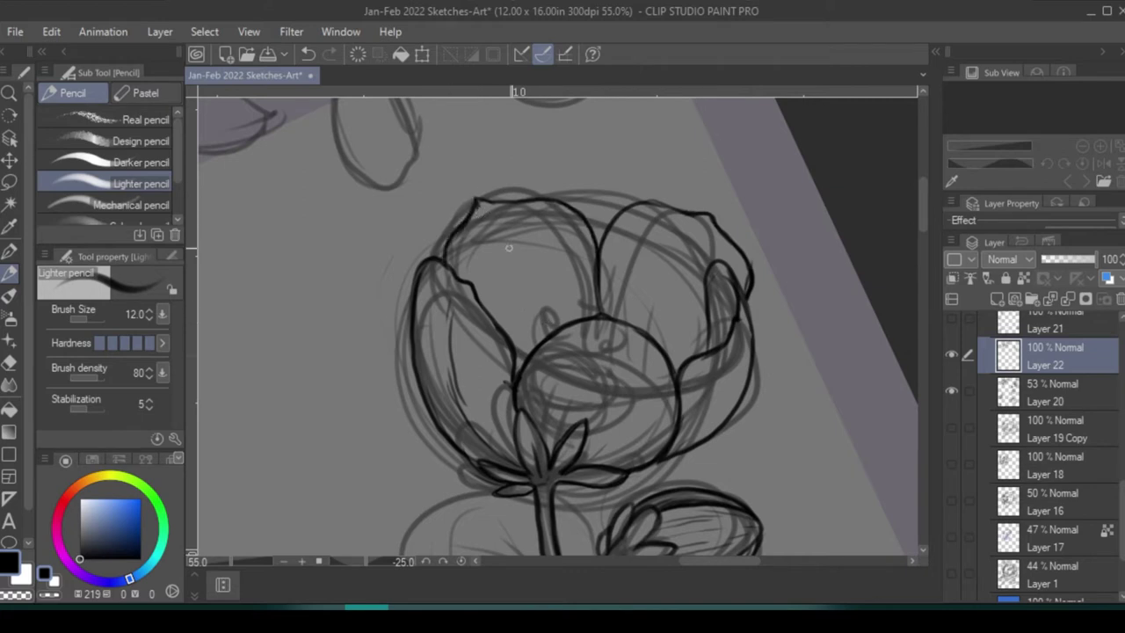
- Draw vein lines inside the cup-shaped flower's left petal and the first ones in its left back petal
left_click_drag(481, 208, 530, 298)
left_click_drag(509, 238, 545, 334)
left_click_drag(439, 266, 427, 340)
mouse_move(484, 314)
left_mouse_down()
mouse_move(478, 390)
mouse_move(490, 399)
left_mouse_up()
left_click_drag(434, 332, 420, 406)
- Draw vein lines inside the cup-shaped flower's rounded front petal
left_click_drag(599, 330, 584, 429)
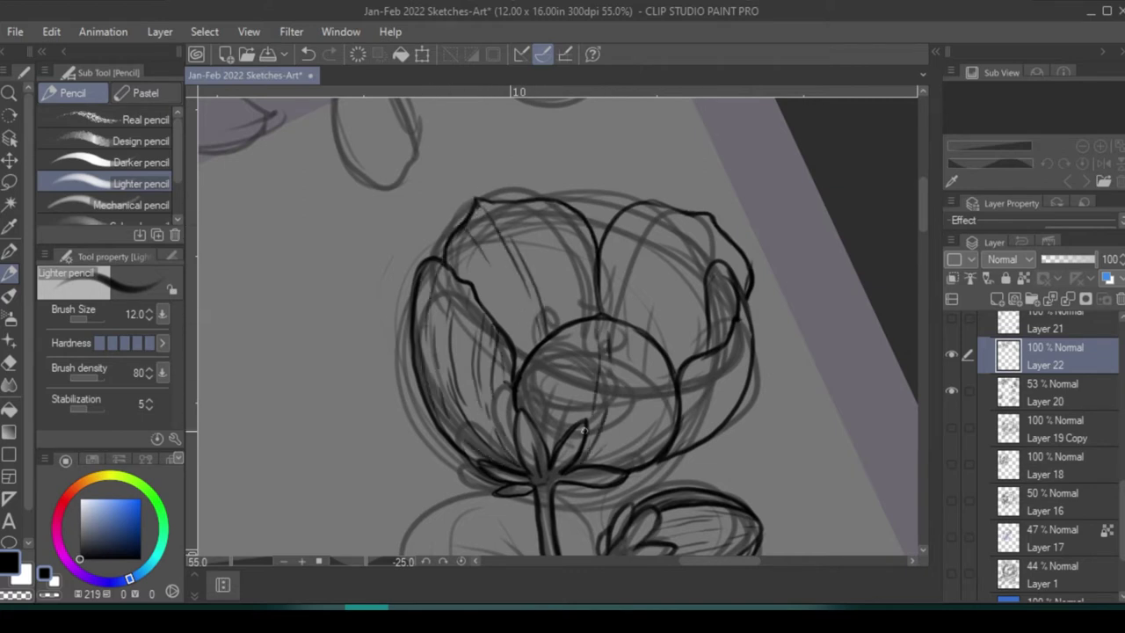
left_click_drag(570, 341, 554, 436)
left_click_drag(575, 327, 550, 453)
left_click_drag(538, 350, 534, 434)
left_click_drag(631, 323, 624, 392)
left_click_drag(661, 353, 615, 464)
- Draw vein lines inside the left and right back petals of the cup-shaped flower
mouse_move(539, 209)
left_mouse_down()
mouse_move(513, 262)
mouse_move(517, 348)
left_mouse_up()
left_click_drag(522, 364, 458, 235)
left_click_drag(664, 307, 649, 341)
left_click_drag(705, 228, 652, 328)
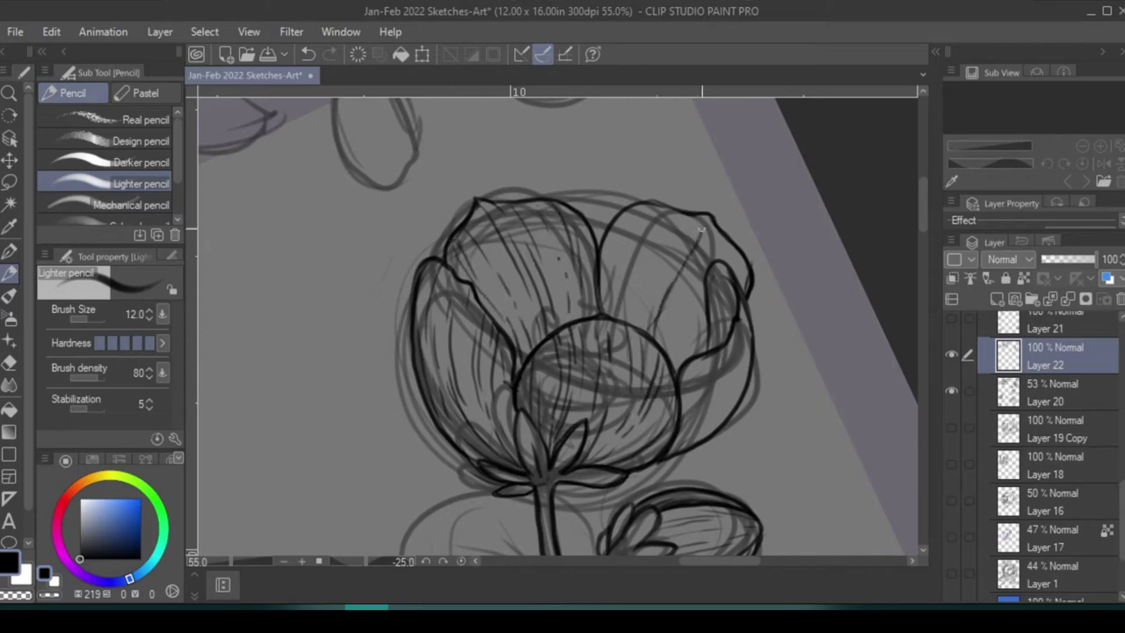
left_click_drag(682, 213, 674, 233)
mouse_move(669, 209)
left_mouse_down()
mouse_move(640, 302)
mouse_move(640, 239)
left_mouse_up()
left_click_drag(641, 211, 606, 314)
- Draw vein lines inside the cup-shaped flower's curled right petal
left_click_drag(701, 283, 666, 362)
left_click_drag(708, 318, 689, 439)
mouse_move(735, 338)
left_mouse_down()
mouse_move(719, 386)
mouse_move(742, 387)
left_mouse_up()
left_click_drag(717, 265, 709, 351)
- Erase the sepals under the cup-shaped flower and close the lower outline of its front petal
left_click_drag(616, 434, 597, 293)
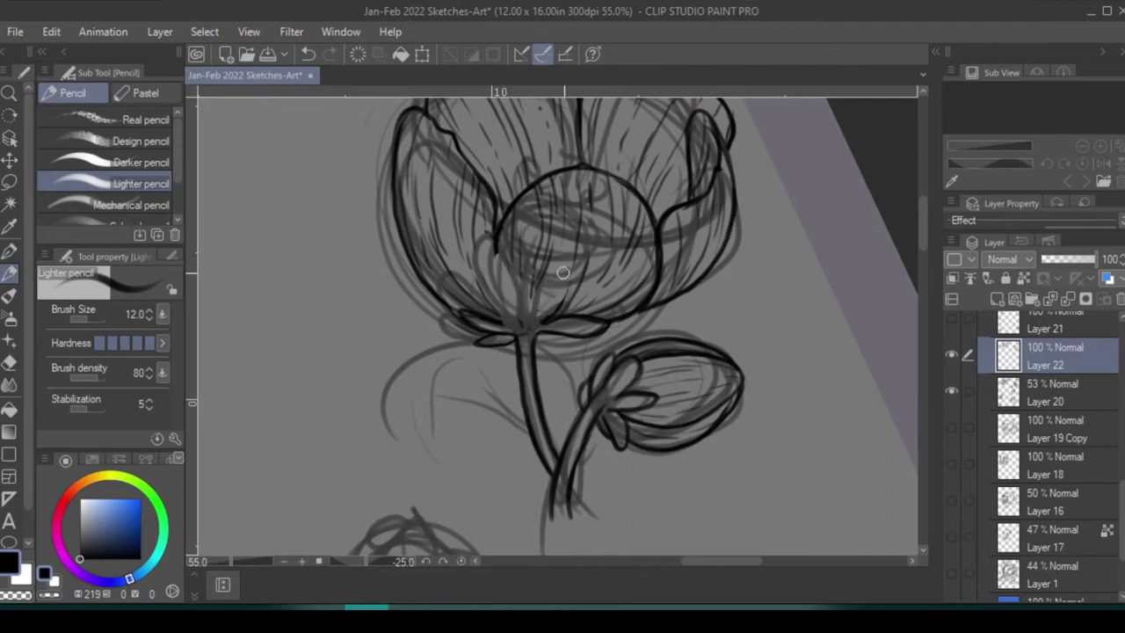
left_click_drag(525, 339, 457, 318)
left_click_drag(506, 233, 498, 307)
left_click_drag(531, 327, 615, 322)
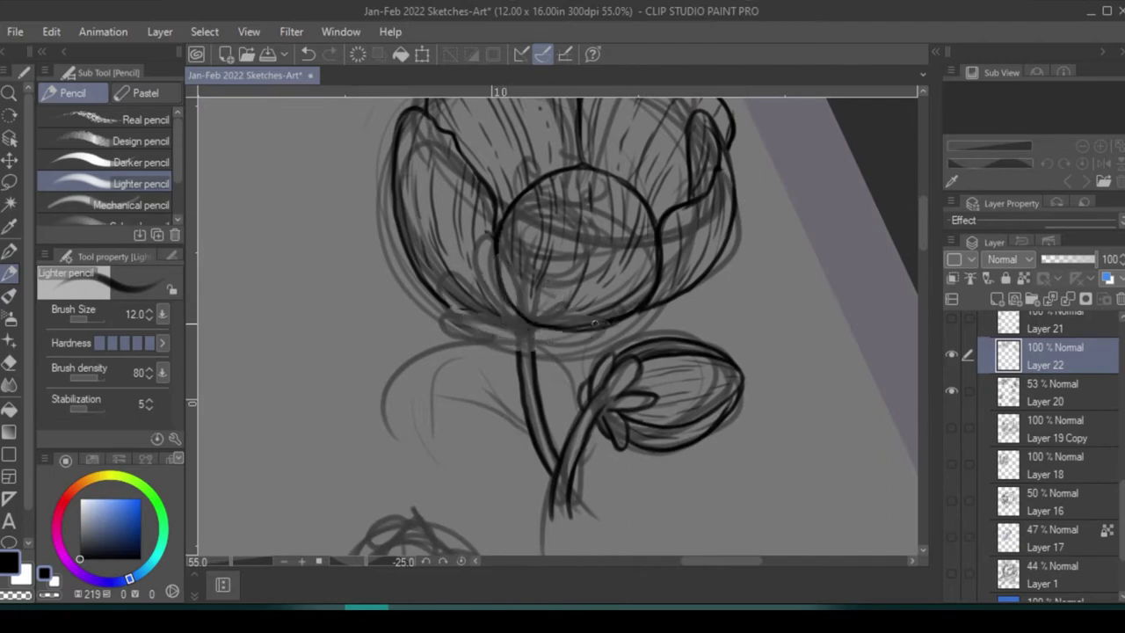
- Redraw and thicken the outline of the cup-shaped flower's rounded front petal and the flower's lower edge
left_click_drag(651, 227, 580, 330)
left_click_drag(661, 163, 601, 325)
left_click_drag(606, 167, 591, 328)
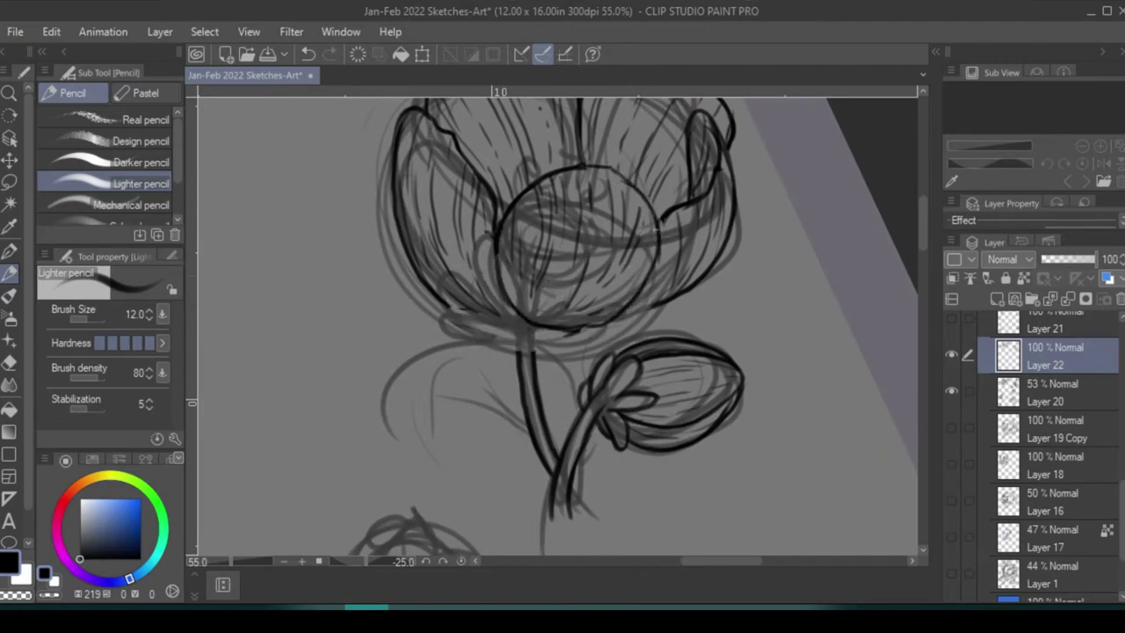
left_click_drag(652, 264, 614, 323)
left_click_drag(498, 239, 527, 330)
- Redraw the cup-shaped flower's stem and ink a row of small sepals beneath its base
mouse_move(448, 309)
left_mouse_down()
mouse_move(569, 333)
mouse_move(547, 431)
left_mouse_up()
key("ctrl+z")
key("ctrl+z")
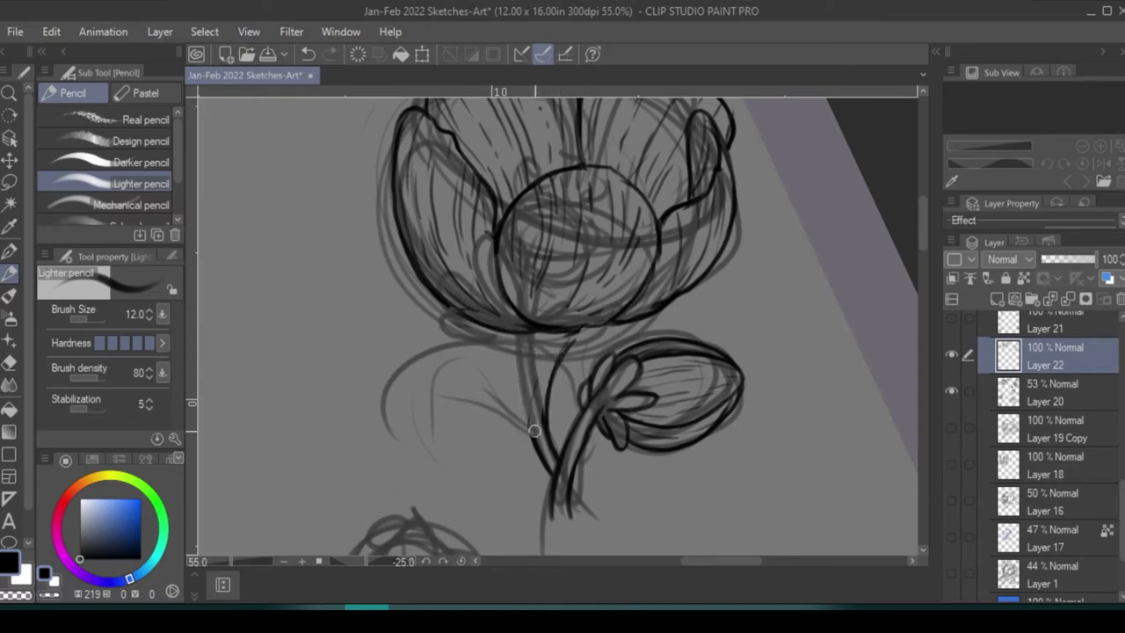
mouse_move(458, 295)
left_mouse_down()
mouse_move(526, 330)
mouse_move(539, 467)
left_mouse_up()
key("ctrl+z")
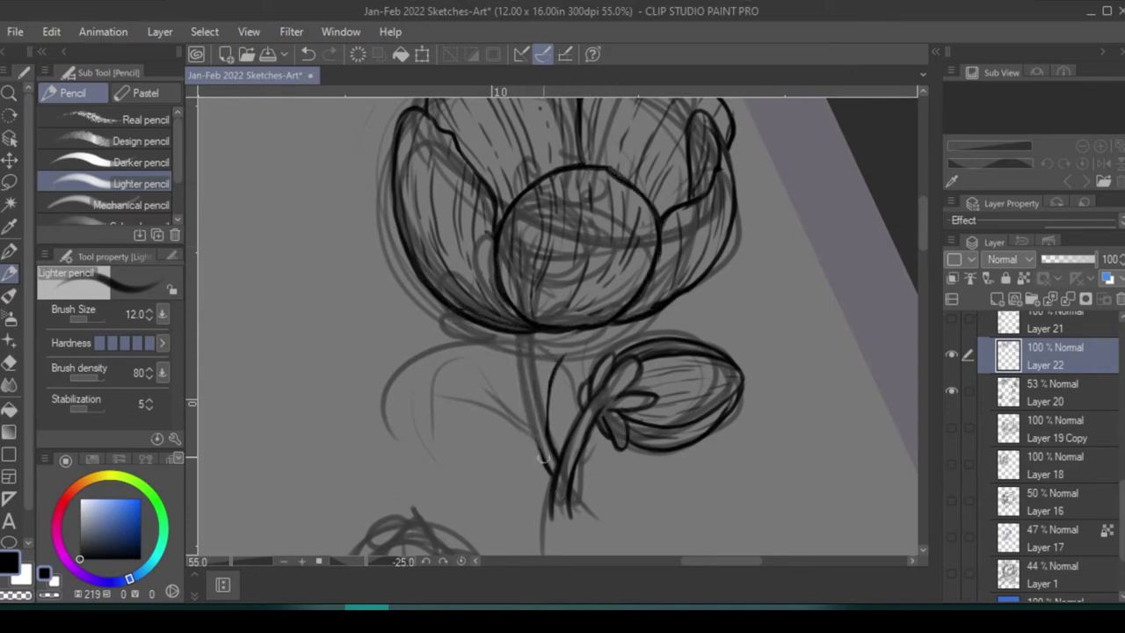
key("ctrl+z")
mouse_move(582, 344)
left_mouse_down()
mouse_move(563, 330)
mouse_move(615, 330)
mouse_move(551, 459)
left_mouse_up()
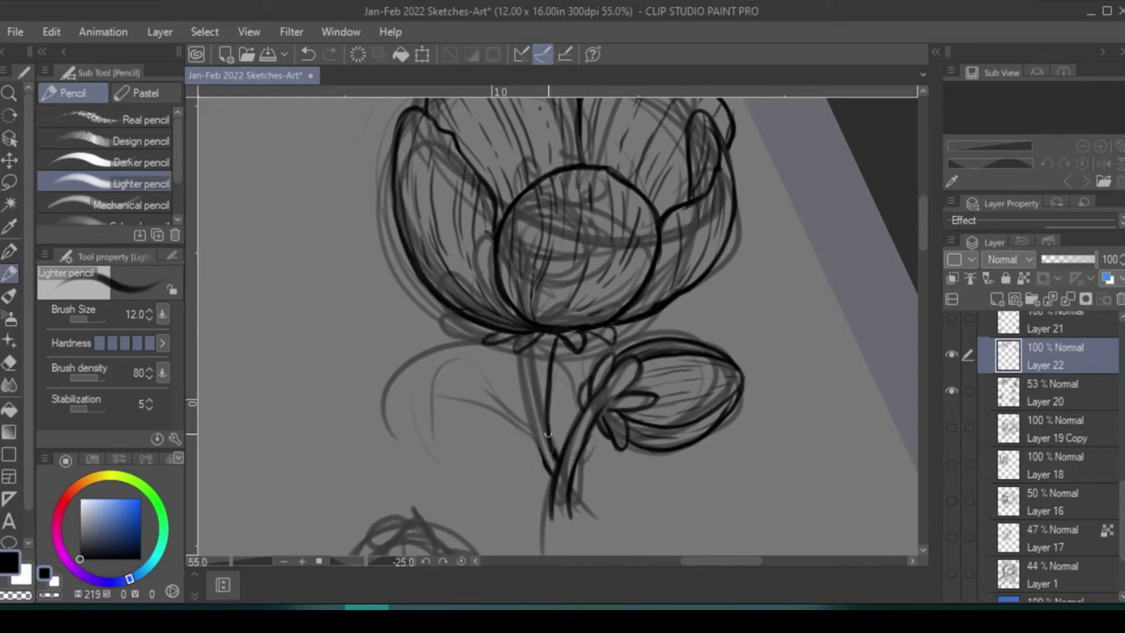
left_click_drag(538, 339, 531, 464)
left_click_drag(571, 336, 557, 338)
- Lower the opacity of the sketch on Layer 20 to 29% and return to Layer 22 for inking
left_click(1055, 392)
left_click_drag(1070, 258, 1057, 260)
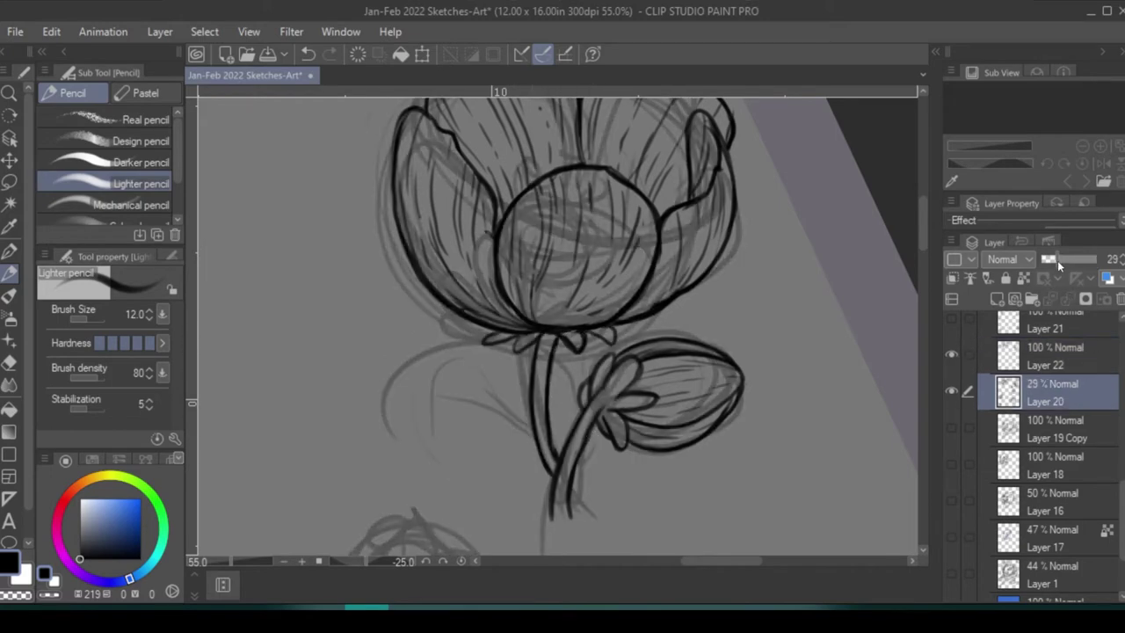
left_click(1054, 356)
- Ink the overlapping rounded petals of the small flower below the cup-shaped flower's stem
mouse_move(591, 357)
left_mouse_down()
mouse_move(606, 409)
mouse_move(654, 137)
left_mouse_up()
left_click_drag(466, 367, 413, 422)
left_click_drag(446, 325, 521, 323)
left_click_drag(469, 343, 492, 340)
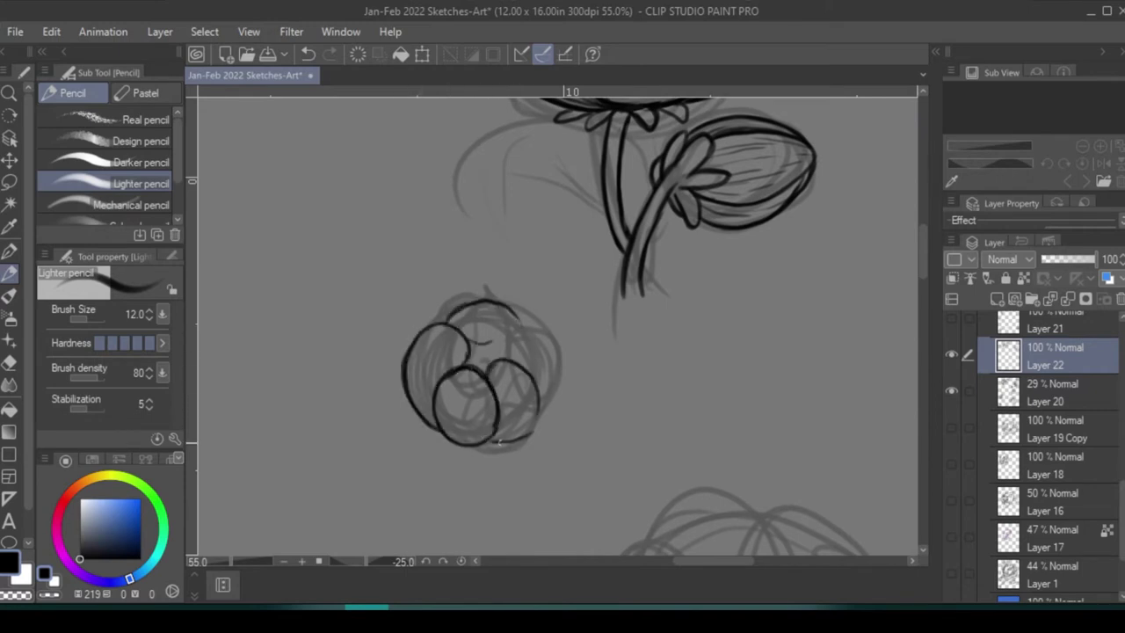
mouse_move(499, 443)
left_mouse_down()
mouse_move(552, 369)
mouse_move(539, 411)
left_mouse_up()
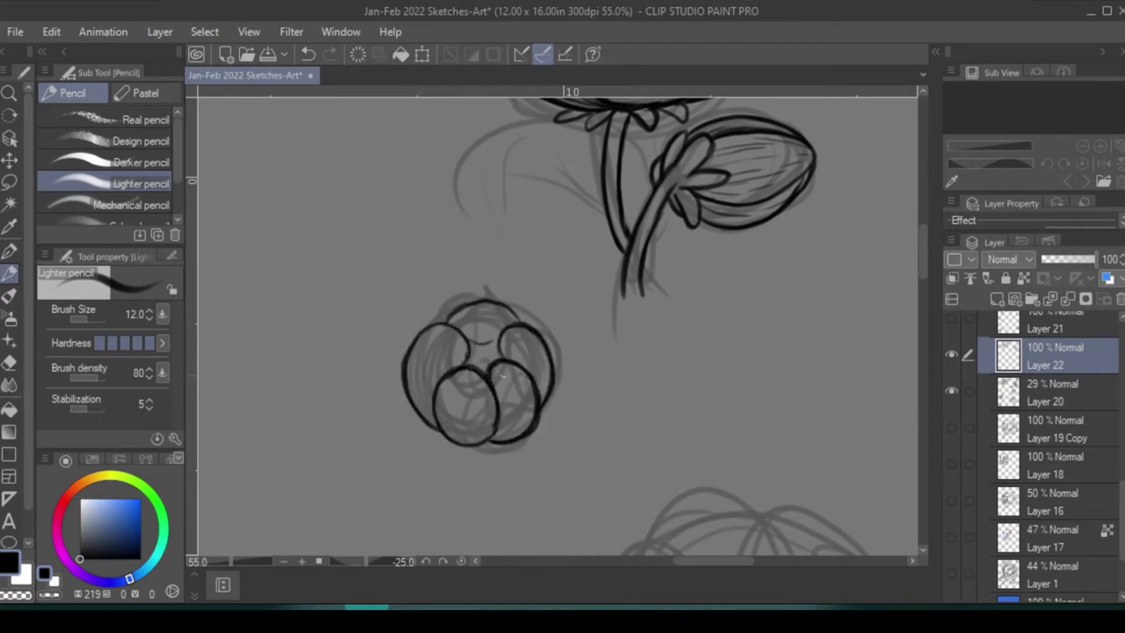
mouse_move(503, 375)
left_mouse_down()
mouse_move(435, 374)
mouse_move(466, 324)
mouse_move(454, 322)
left_mouse_up()
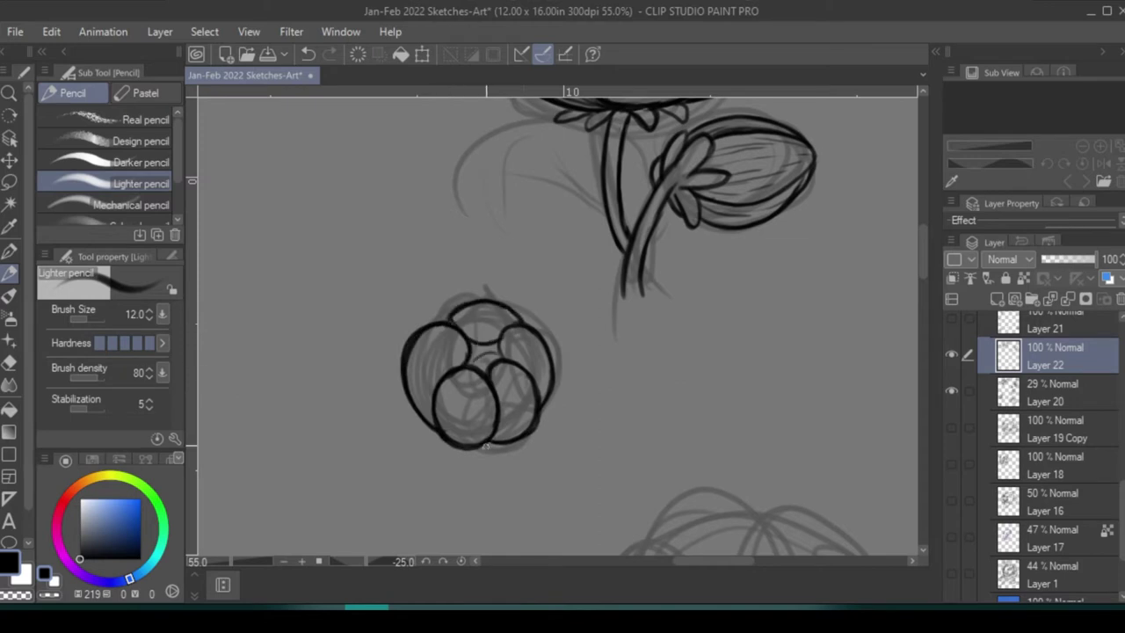
- Ink a long pointed leaf branching to the left from the cup-shaped flower's stem
scroll(439, 424, "up", 5)
scroll(527, 352, "down", 2)
mouse_move(472, 283)
left_mouse_down()
mouse_move(622, 323)
mouse_move(626, 376)
left_mouse_up()
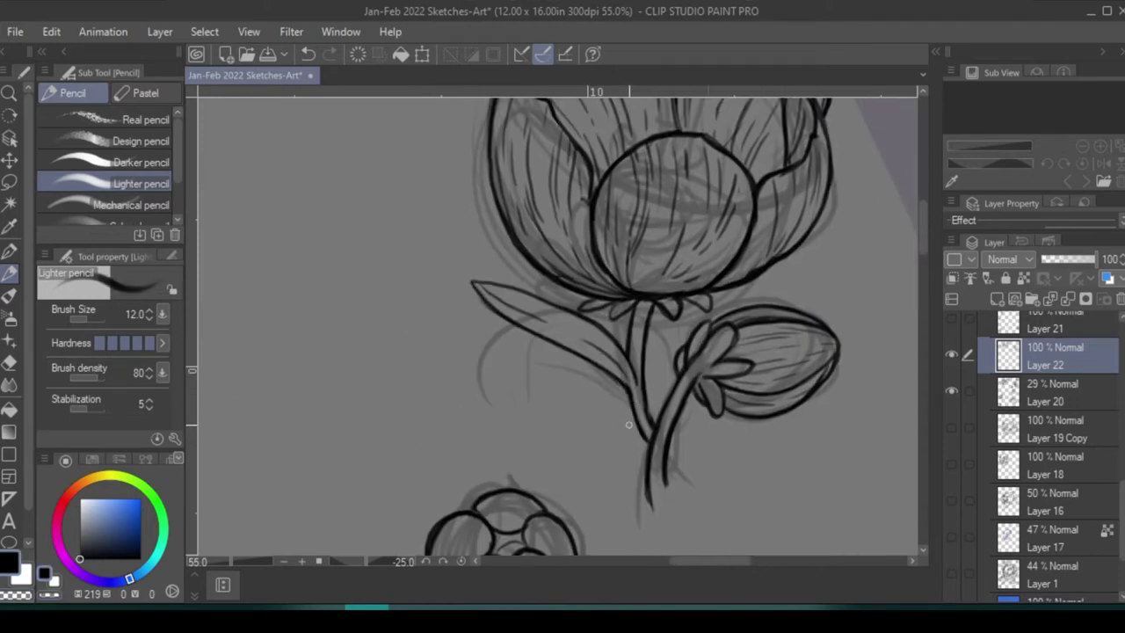
- Draw small stamens rising behind the cup-shaped flower's rounded front petal
scroll(626, 376, "up", 3)
left_click_drag(747, 330, 756, 351)
left_click_drag(767, 344, 772, 361)
left_click_drag(774, 324, 764, 344)
left_click_drag(735, 325, 734, 333)
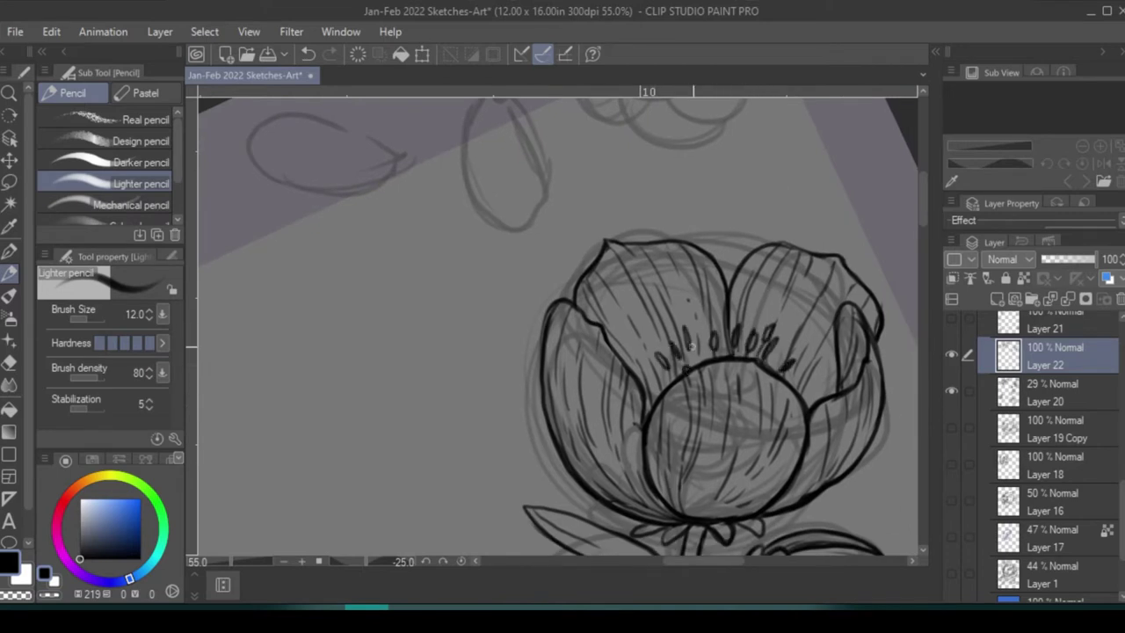
- Ink the upright loose petal above the cup-shaped flower and fill it with vein lines
left_click_drag(784, 370, 872, 464)
mouse_move(587, 180)
left_mouse_down()
mouse_move(559, 241)
mouse_move(655, 327)
left_mouse_up()
mouse_move(657, 316)
left_mouse_down()
mouse_move(596, 184)
mouse_move(661, 252)
left_mouse_up()
left_click_drag(571, 255, 628, 330)
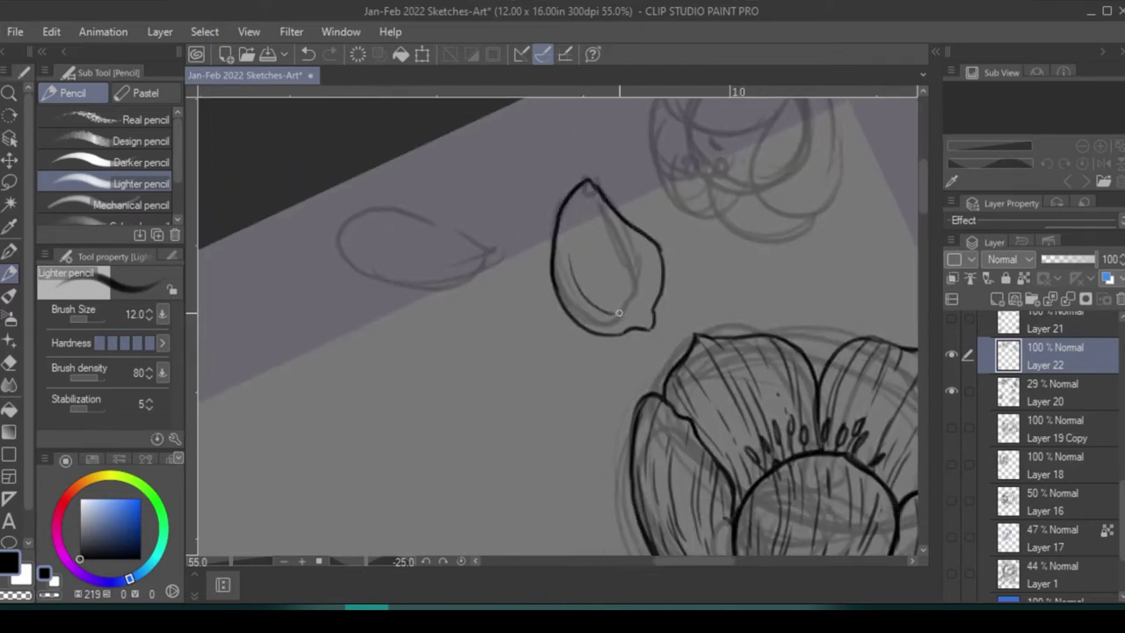
left_click_drag(607, 246, 649, 307)
left_click_drag(580, 195, 598, 270)
left_click_drag(611, 227, 644, 264)
- Ink the outline and vein lines of the horizontal loose petal near the page's upper edge
left_click_drag(498, 248, 337, 234)
left_click_drag(338, 230, 496, 246)
left_click_drag(357, 255, 426, 253)
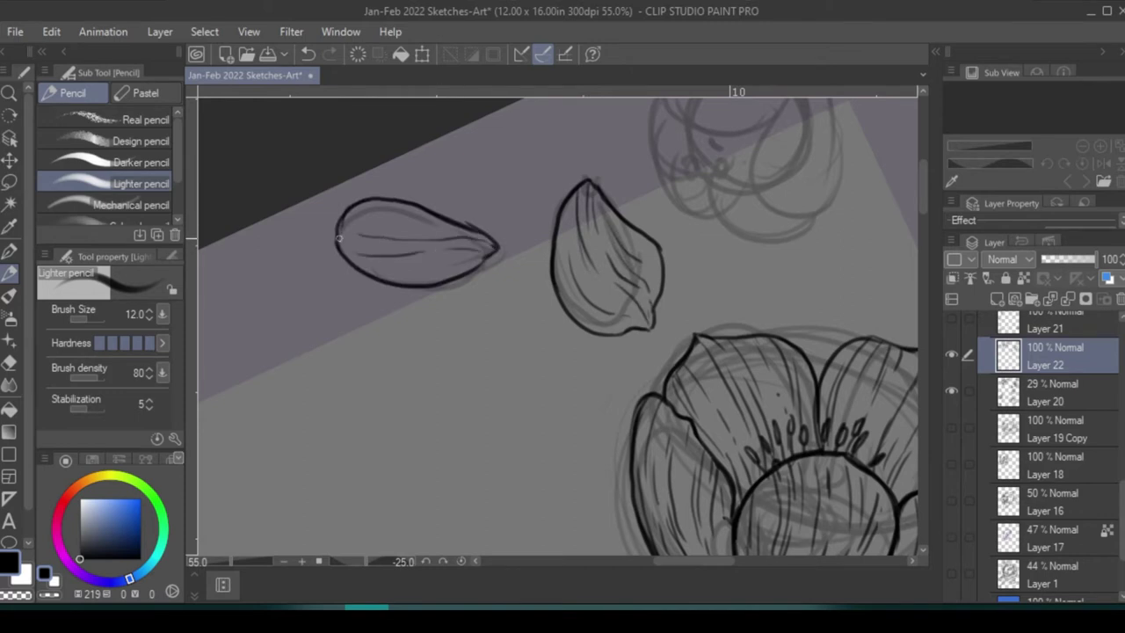
mouse_move(346, 220)
left_mouse_down()
mouse_move(444, 233)
mouse_move(278, 356)
left_mouse_up()
key("ctrl+z")
- Ink the overlapping petals of the round, partly closed flower in the page's upper right corner
mouse_move(619, 203)
left_mouse_down()
mouse_move(583, 307)
mouse_move(675, 250)
left_mouse_up()
mouse_move(621, 204)
left_mouse_down()
mouse_move(584, 264)
mouse_move(675, 268)
left_mouse_up()
mouse_move(503, 180)
left_mouse_down()
mouse_move(520, 257)
mouse_move(585, 256)
left_mouse_up()
mouse_move(494, 167)
left_mouse_down()
mouse_move(515, 250)
mouse_move(629, 197)
left_mouse_up()
left_click_drag(485, 208, 538, 331)
mouse_move(517, 253)
left_mouse_down()
mouse_move(521, 324)
mouse_move(667, 308)
mouse_move(563, 356)
left_mouse_up()
mouse_move(534, 281)
left_mouse_down()
mouse_move(583, 362)
mouse_move(650, 290)
mouse_move(663, 231)
left_mouse_up()
key("ctrl+z")
key("ctrl+z")
left_click_drag(589, 355, 661, 262)
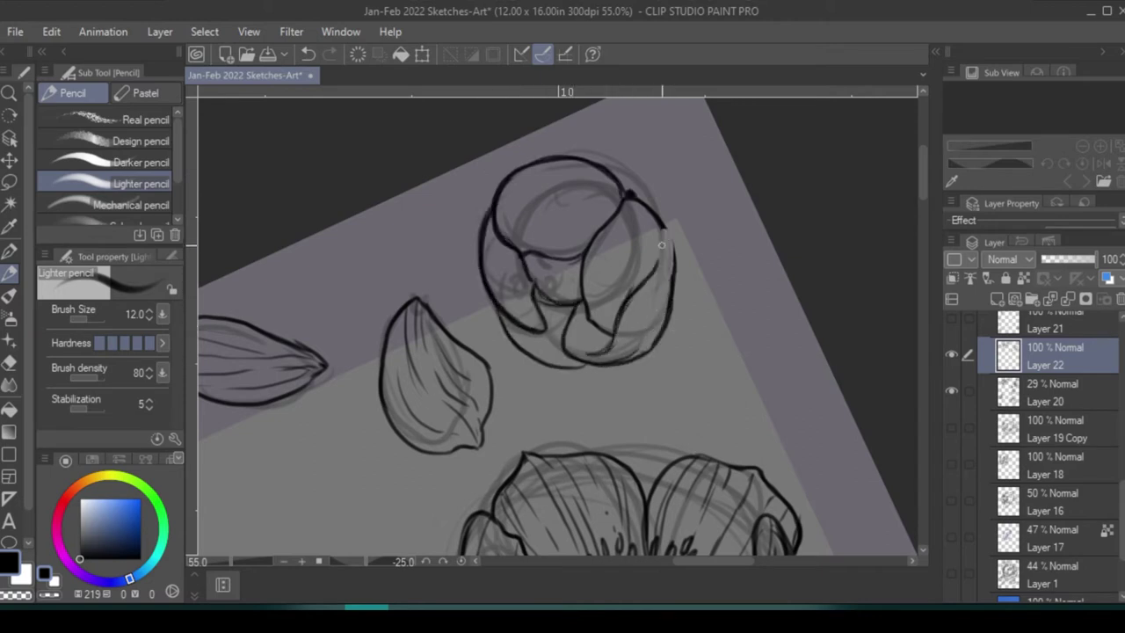
- Add small sepals at the top of the round corner flower and refine its right edge
left_click_drag(655, 222, 666, 282)
left_click_drag(621, 181, 645, 237)
left_click_drag(584, 209, 622, 176)
mouse_move(645, 196)
left_mouse_down()
mouse_move(657, 220)
mouse_move(622, 179)
left_mouse_up()
- Draw small oval stamens in the opening of the round corner flower
left_click_drag(537, 262, 548, 272)
left_click_drag(545, 288, 563, 294)
left_click_drag(558, 265, 560, 269)
mouse_move(587, 310)
left_mouse_down()
mouse_move(537, 365)
mouse_move(663, 251)
mouse_move(598, 290)
left_mouse_up()
- Draw vein lines across all petals of the round corner flower
mouse_move(563, 176)
left_mouse_down()
mouse_move(514, 245)
mouse_move(508, 231)
left_mouse_up()
left_click_drag(608, 211, 567, 248)
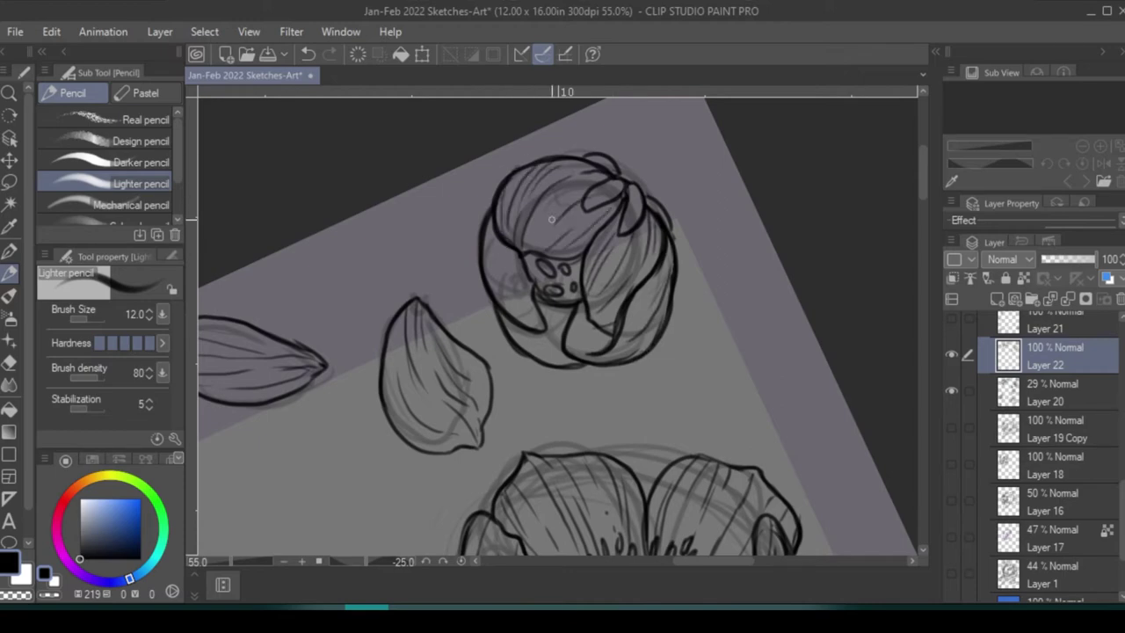
left_click_drag(580, 194, 558, 211)
left_click_drag(485, 256, 530, 295)
left_click_drag(543, 334, 517, 343)
left_click_drag(578, 310, 587, 342)
left_click_drag(656, 313, 605, 334)
left_click_drag(669, 239, 625, 327)
left_click_drag(658, 272, 650, 292)
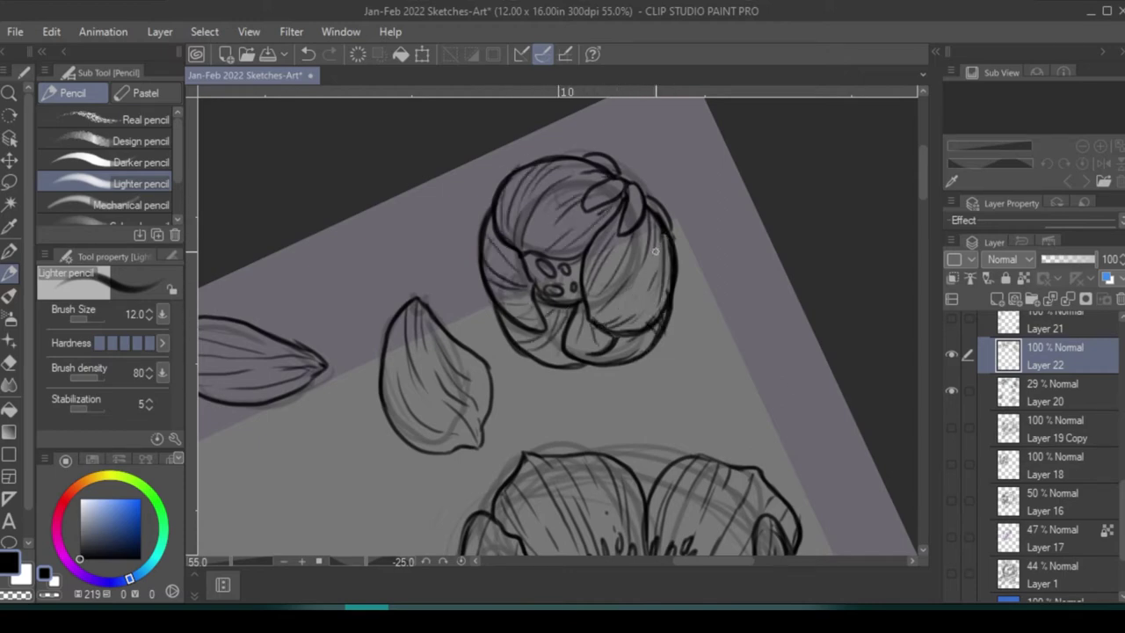
- Add tiny sepals below the small round flower and draw vein lines inside its petals
scroll(655, 250, "down", 2)
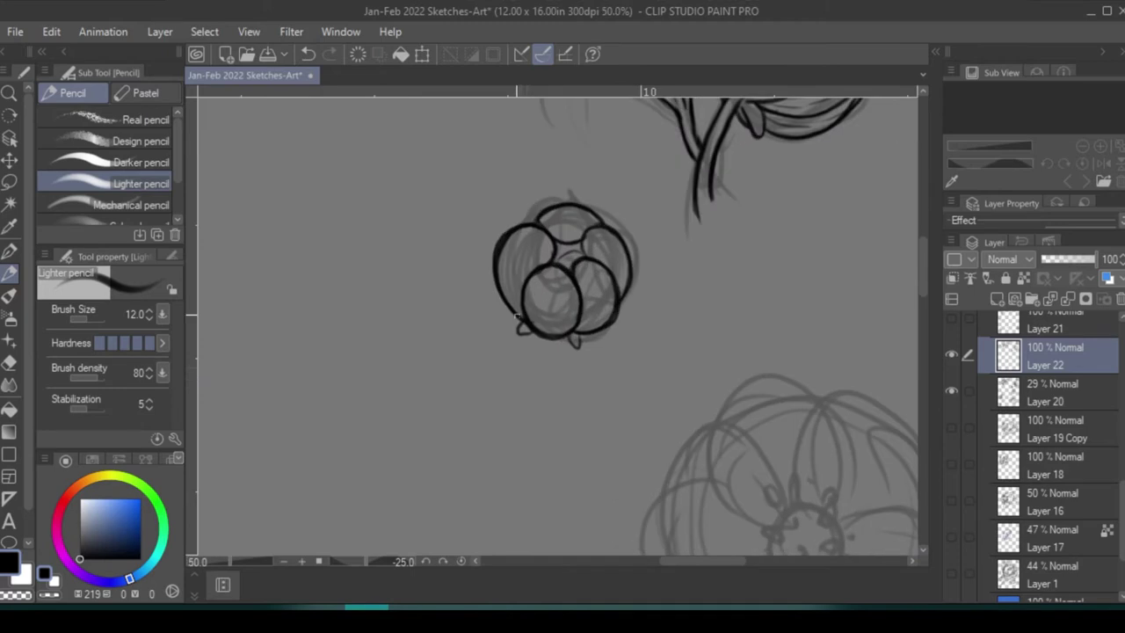
left_click_drag(531, 239, 508, 297)
left_click_drag(567, 211, 606, 247)
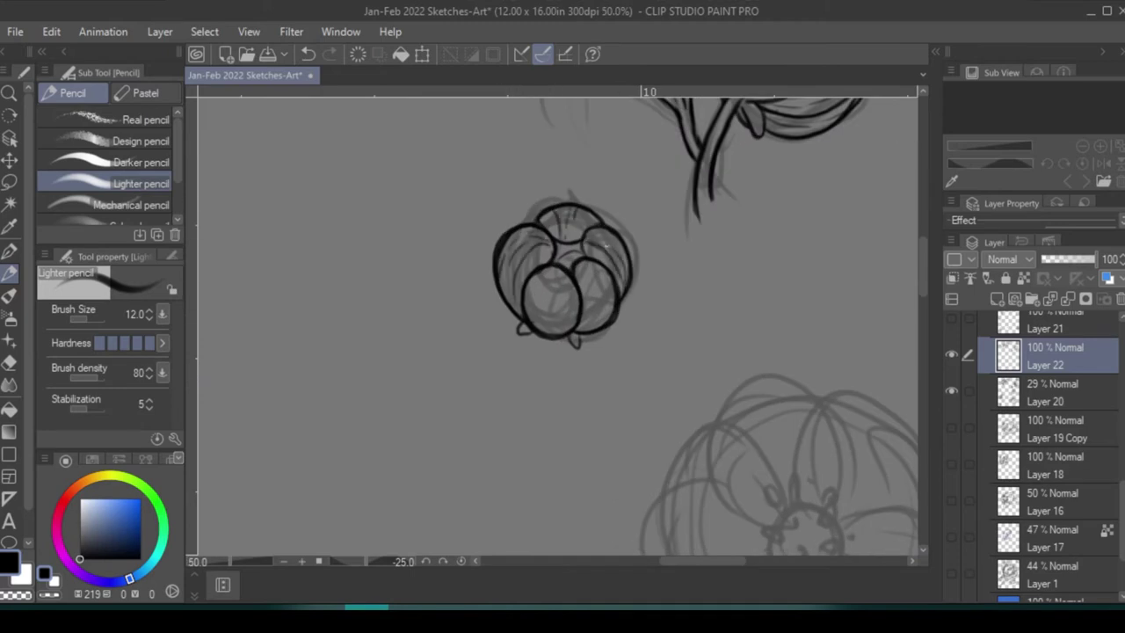
left_click_drag(546, 272, 552, 338)
left_click_drag(564, 241, 575, 255)
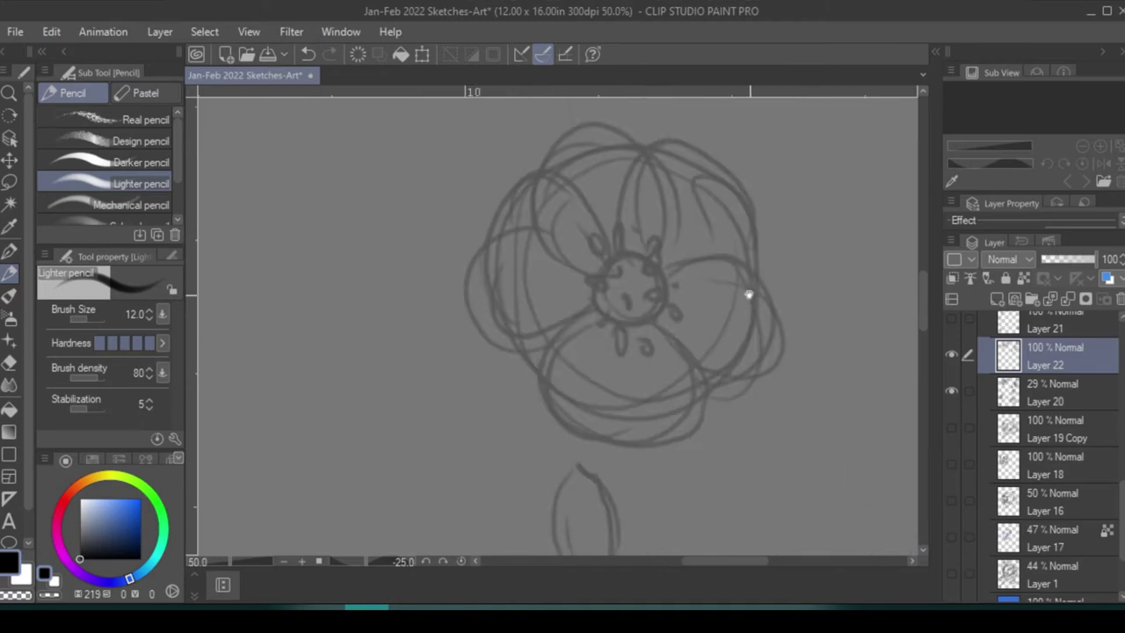
- Save the drawing and ink the open five-petal flower's round centre, bottom petal and left petal
mouse_move(661, 303)
left_mouse_down()
mouse_move(563, 420)
mouse_move(650, 323)
left_mouse_up()
key("ctrl+s")
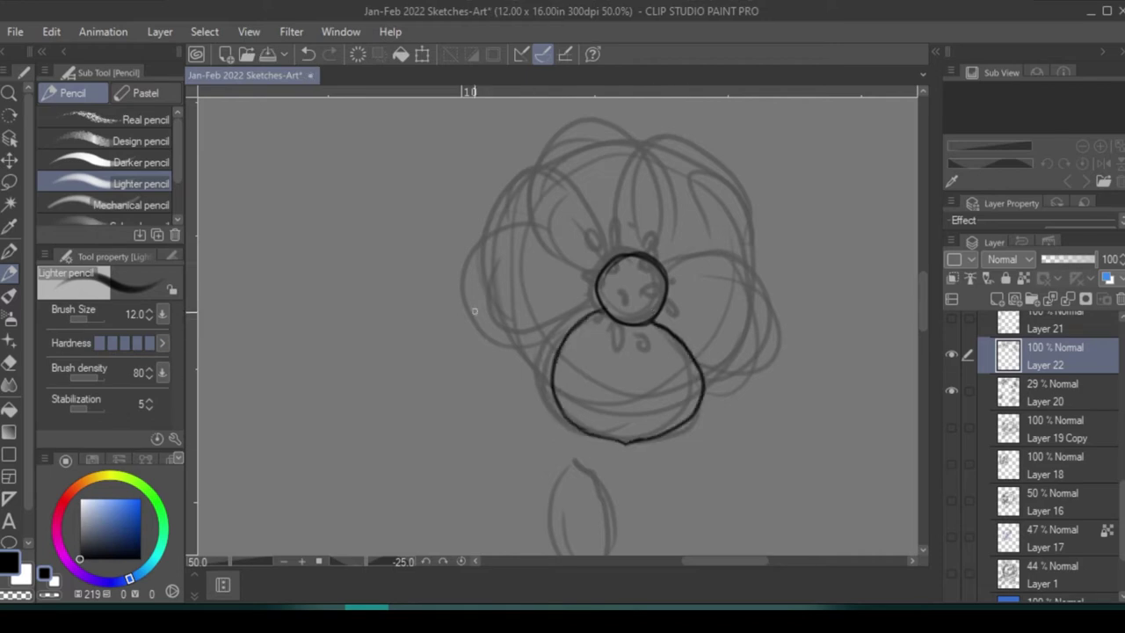
mouse_move(479, 307)
left_mouse_down()
mouse_move(482, 264)
mouse_move(597, 274)
mouse_move(528, 358)
mouse_move(548, 351)
left_mouse_up()
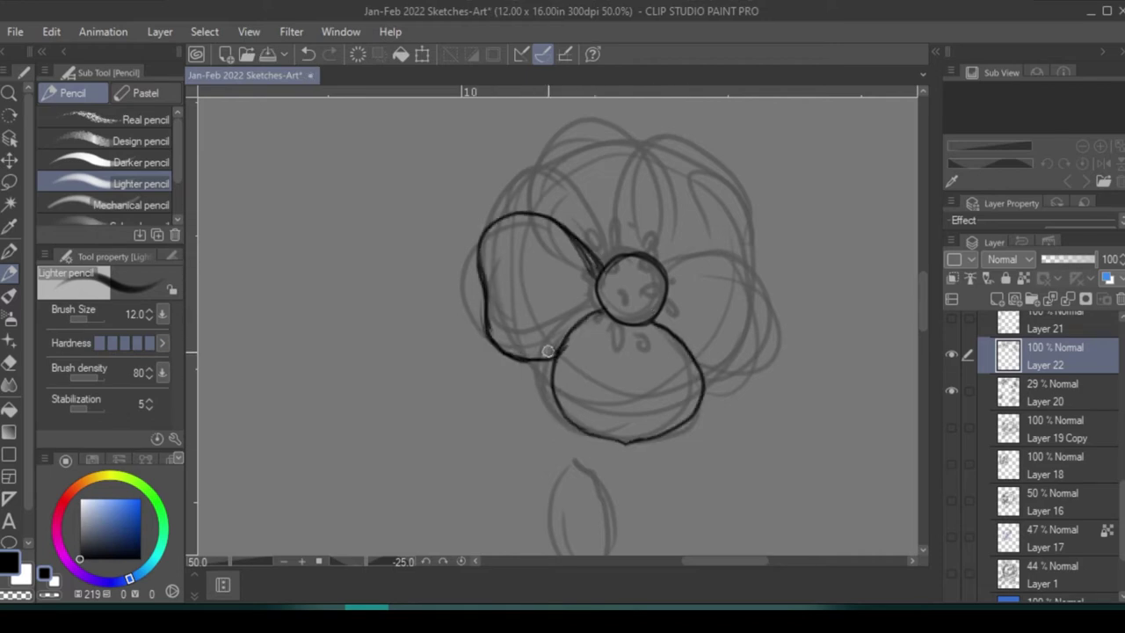
mouse_move(485, 303)
left_mouse_down()
mouse_move(562, 352)
mouse_move(600, 309)
left_mouse_up()
left_click_drag(547, 220, 601, 265)
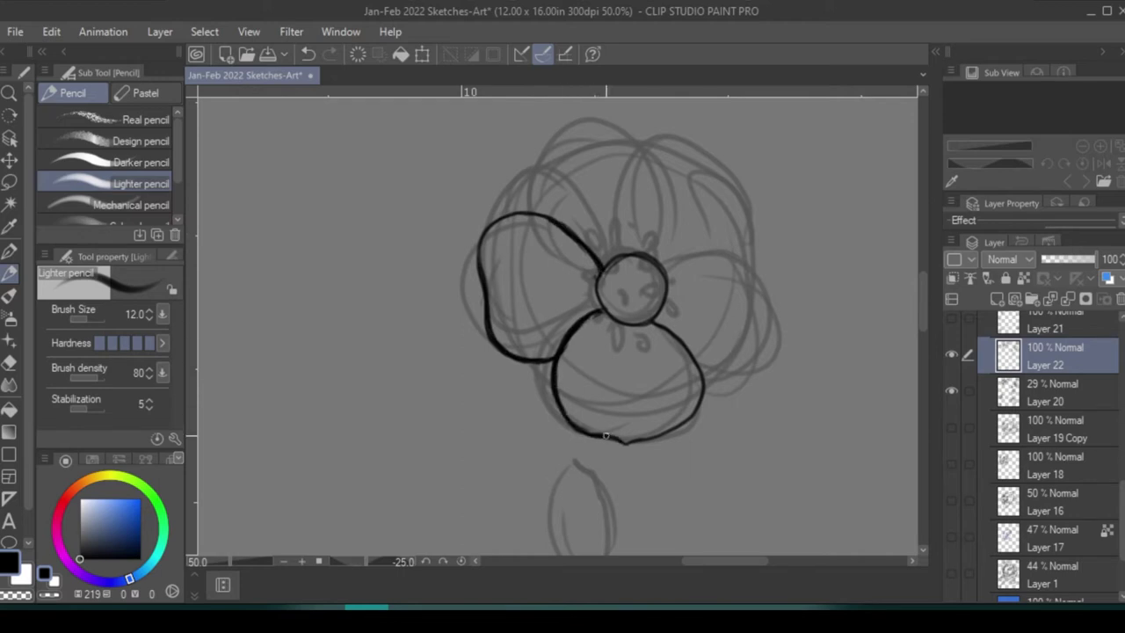
left_click_drag(553, 365, 691, 354)
- Ink the top petal and the two right petals of the open five-petal flower
mouse_move(540, 209)
left_mouse_down()
mouse_move(663, 180)
mouse_move(670, 256)
left_mouse_up()
left_click_drag(707, 389, 766, 370)
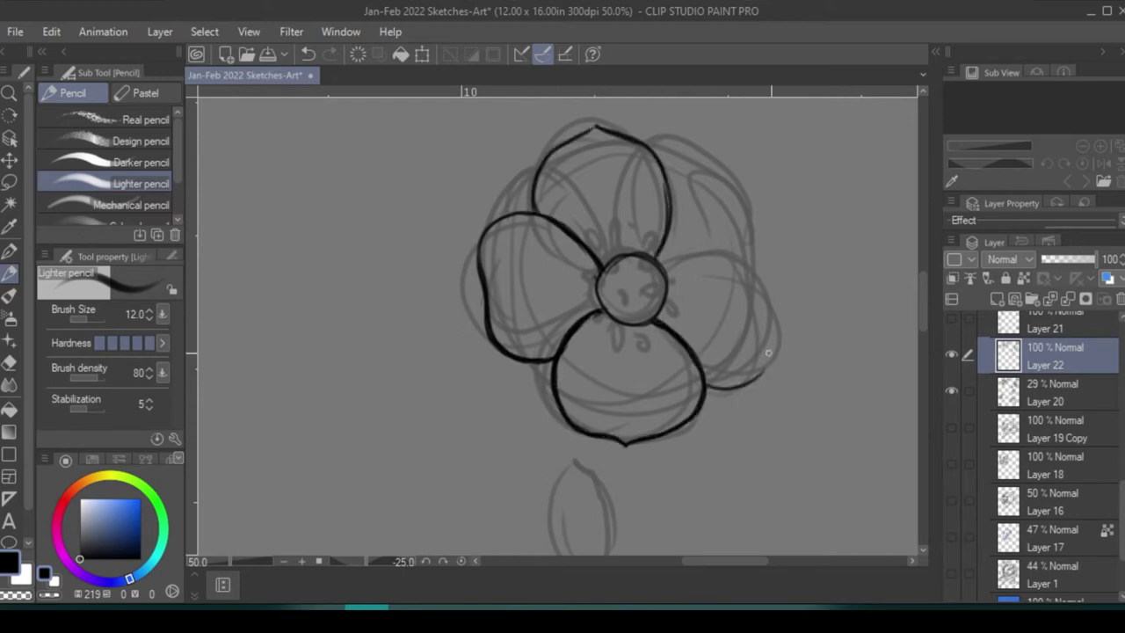
left_click_drag(666, 277, 773, 357)
left_click_drag(659, 155, 748, 200)
left_click_drag(663, 170, 668, 264)
left_click_drag(666, 277, 721, 275)
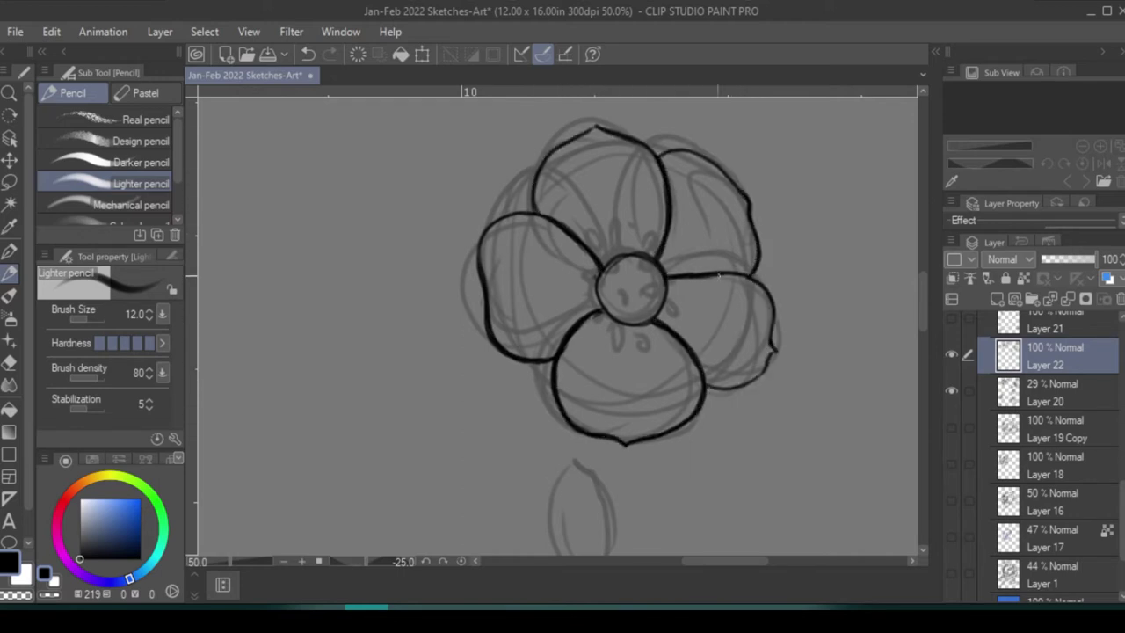
- Draw small oval seeds inside the round centre of the open five-petal flower
left_click_drag(622, 290, 624, 310)
left_click_drag(644, 290, 646, 306)
left_click_drag(649, 269, 650, 283)
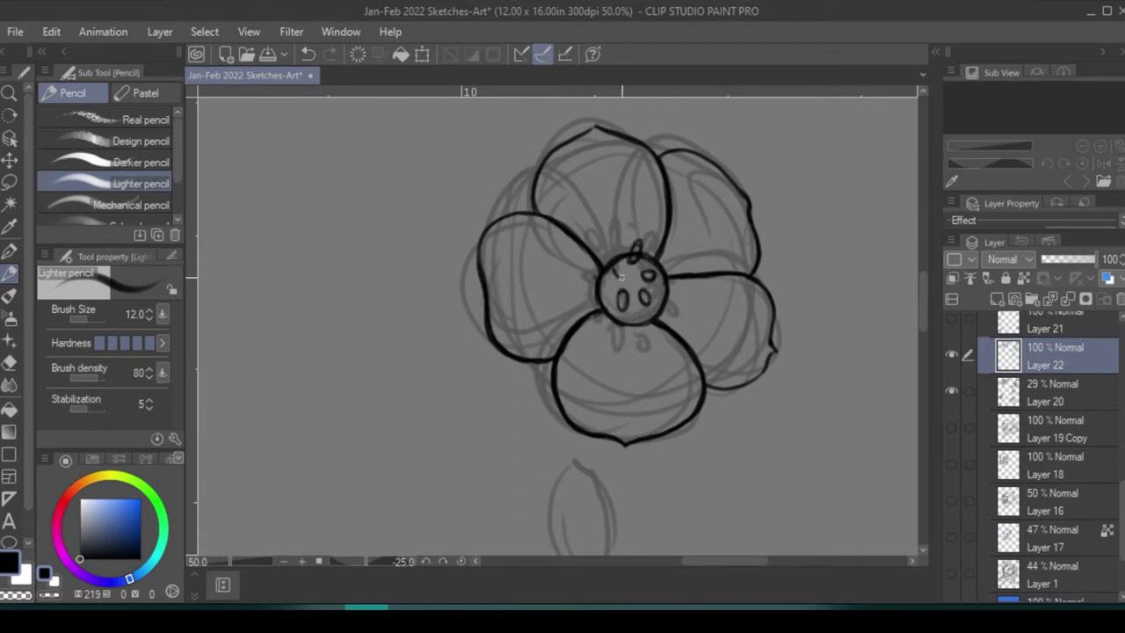
- Draw small oval anthers over the top, left and bottom petals around the open flower's centre
left_click_drag(604, 202, 604, 226)
left_click_drag(586, 214, 590, 237)
left_click_drag(625, 181, 625, 209)
left_click_drag(570, 250, 571, 266)
left_click_drag(567, 276, 563, 323)
left_click_drag(593, 326, 584, 336)
left_click_drag(607, 326, 608, 333)
left_click_drag(602, 339, 598, 351)
left_click_drag(618, 339, 615, 352)
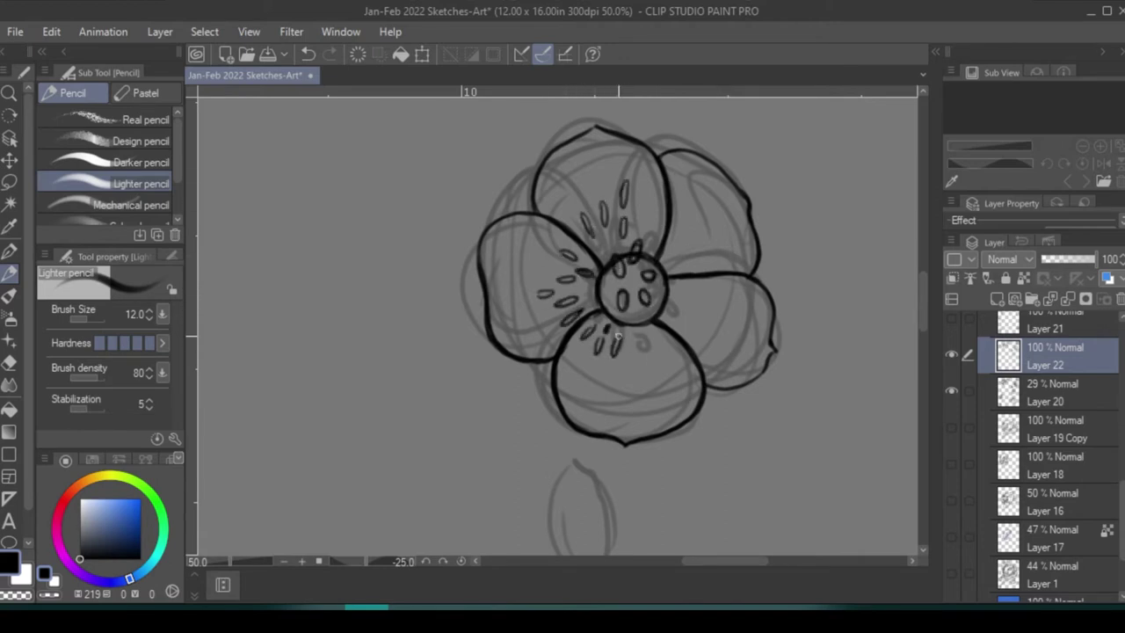
- Complete the ring of anthers over the open flower's right and top petals and join them to the centre with thin filaments
left_click_drag(687, 328, 677, 322)
left_click_drag(691, 315, 680, 308)
left_click_drag(714, 291, 682, 273)
left_click_drag(696, 257, 678, 263)
left_click_drag(683, 228, 672, 243)
left_click_drag(658, 199, 651, 229)
left_click_drag(638, 215, 631, 256)
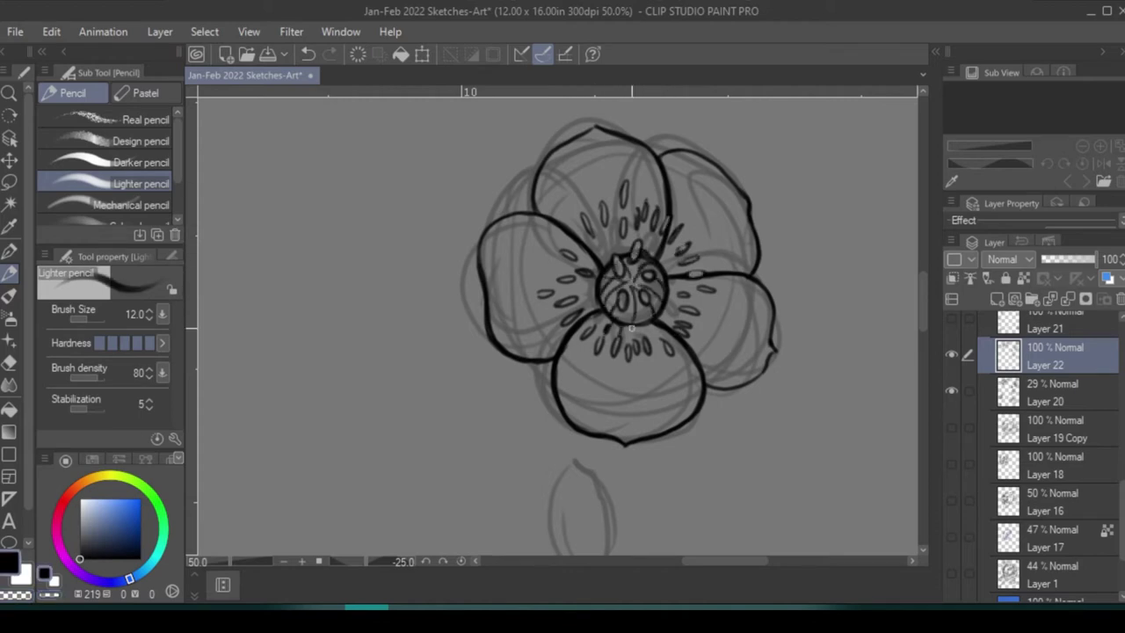
left_click_drag(599, 297, 567, 283)
left_click_drag(608, 267, 591, 234)
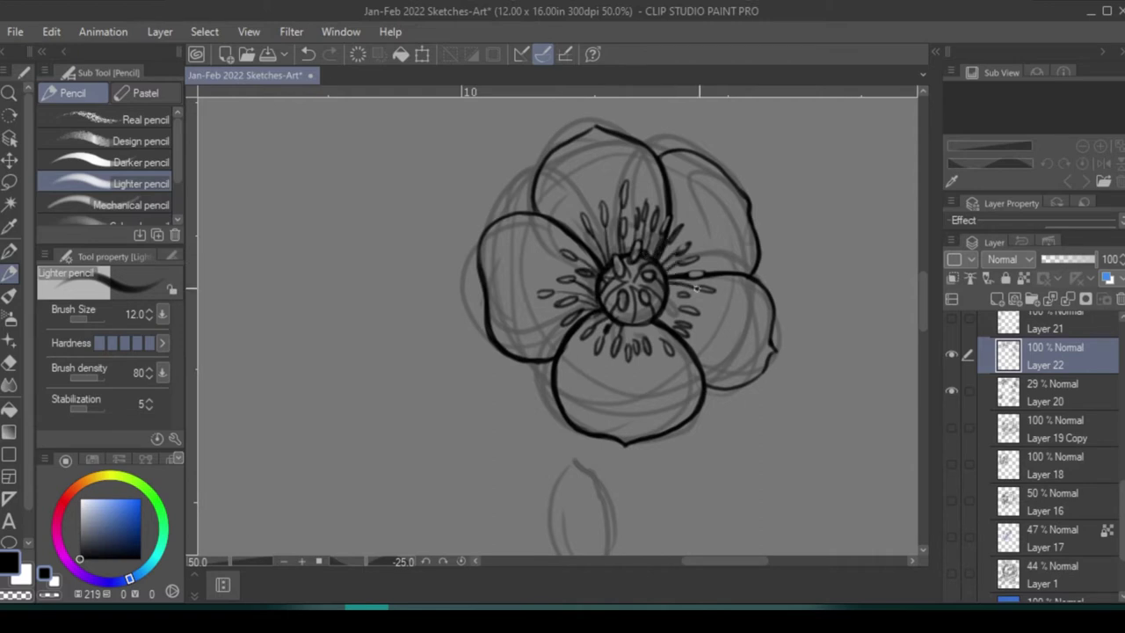
- Draw vein lines inside the bottom petal of the open five-petal flower
left_click_drag(624, 362, 624, 435)
left_click_drag(582, 352, 581, 434)
left_click_drag(659, 327, 661, 376)
left_click_drag(671, 394, 672, 429)
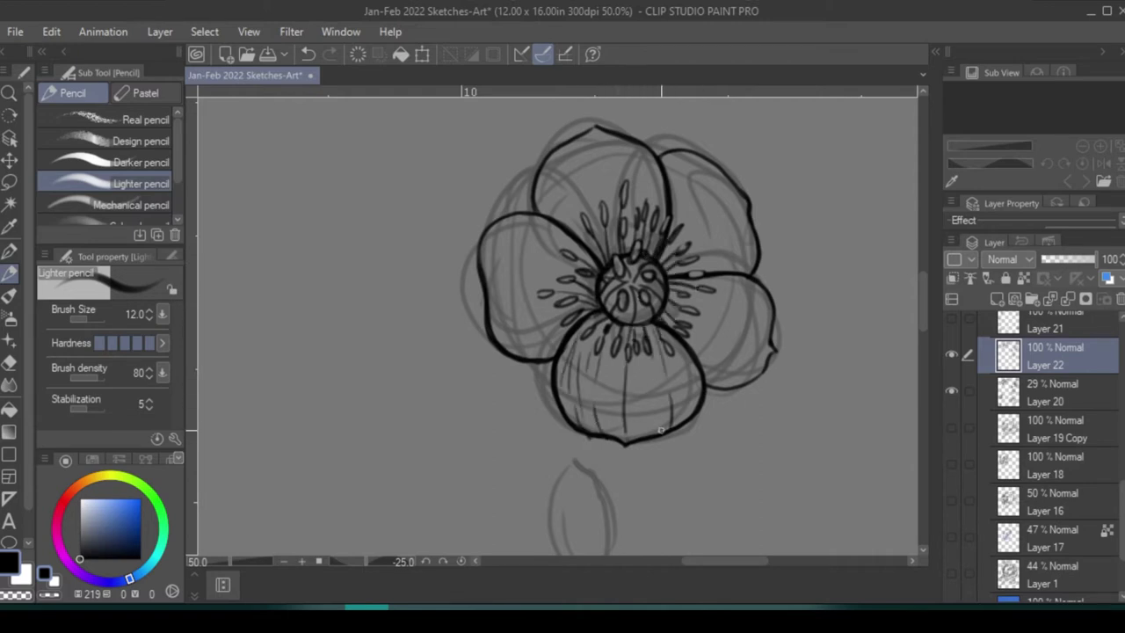
left_click_drag(651, 365, 651, 406)
left_click_drag(616, 368, 615, 415)
left_click_drag(677, 331, 687, 390)
- Draw vein lines inside the left petal of the open five-petal flower
left_click_drag(509, 262, 594, 283)
left_click_drag(536, 226, 594, 264)
left_click_drag(494, 332, 532, 325)
left_click_drag(533, 355, 559, 334)
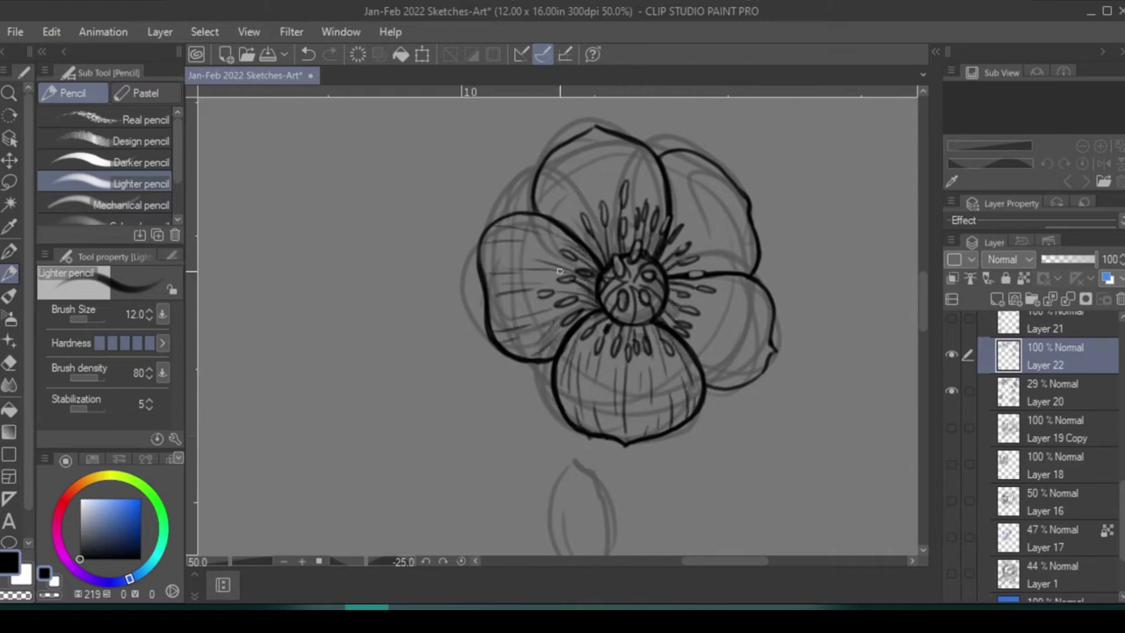
- Draw vein lines inside the top and upper-right petals of the open five-petal flower
left_click_drag(598, 130, 606, 202)
mouse_move(580, 139)
left_mouse_down()
mouse_move(589, 192)
mouse_move(569, 216)
left_mouse_up()
left_click_drag(635, 144, 634, 206)
left_click_drag(722, 211, 660, 260)
mouse_move(724, 183)
left_mouse_down()
mouse_move(687, 215)
mouse_move(688, 253)
left_mouse_up()
- Draw vein lines inside the lower-right petal of the open flower and darken its outer edge
mouse_move(754, 239)
left_mouse_down()
mouse_move(675, 271)
mouse_move(669, 315)
left_mouse_up()
left_click_drag(767, 311, 671, 353)
left_click_drag(752, 336, 694, 373)
left_click_drag(770, 297, 708, 311)
left_click_drag(757, 371, 706, 394)
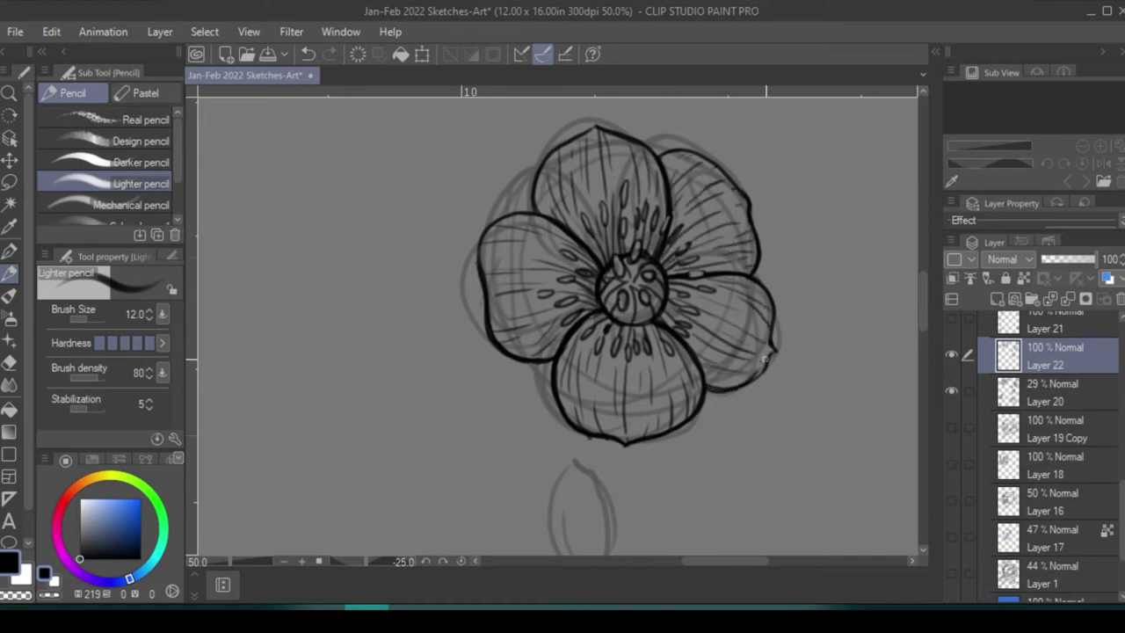
- Ink the loose petal below the open five-petal flower and fill it with vein lines
scroll(742, 264, "down", 1)
left_click_drag(711, 507, 724, 356)
left_click_drag(569, 369, 618, 397)
left_click_drag(607, 313, 628, 399)
mouse_move(607, 286)
left_mouse_down()
mouse_move(638, 345)
mouse_move(637, 385)
left_mouse_up()
mouse_move(605, 303)
left_mouse_down()
mouse_move(626, 383)
mouse_move(571, 387)
left_mouse_up()
left_click_drag(590, 385, 629, 399)
left_click_drag(598, 297, 619, 394)
left_click_drag(612, 297, 598, 370)
left_click_drag(585, 299, 582, 388)
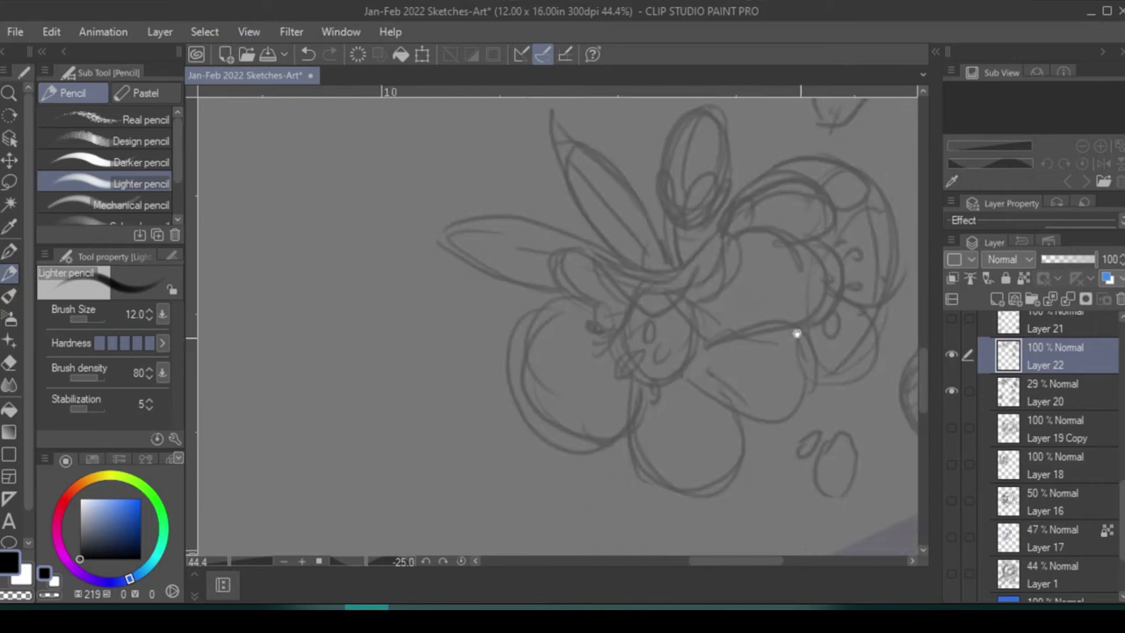
- Check the inked flowers against the whole page by temporarily showing the tiger line art layers
scroll(827, 236, "down", 7)
key("r")
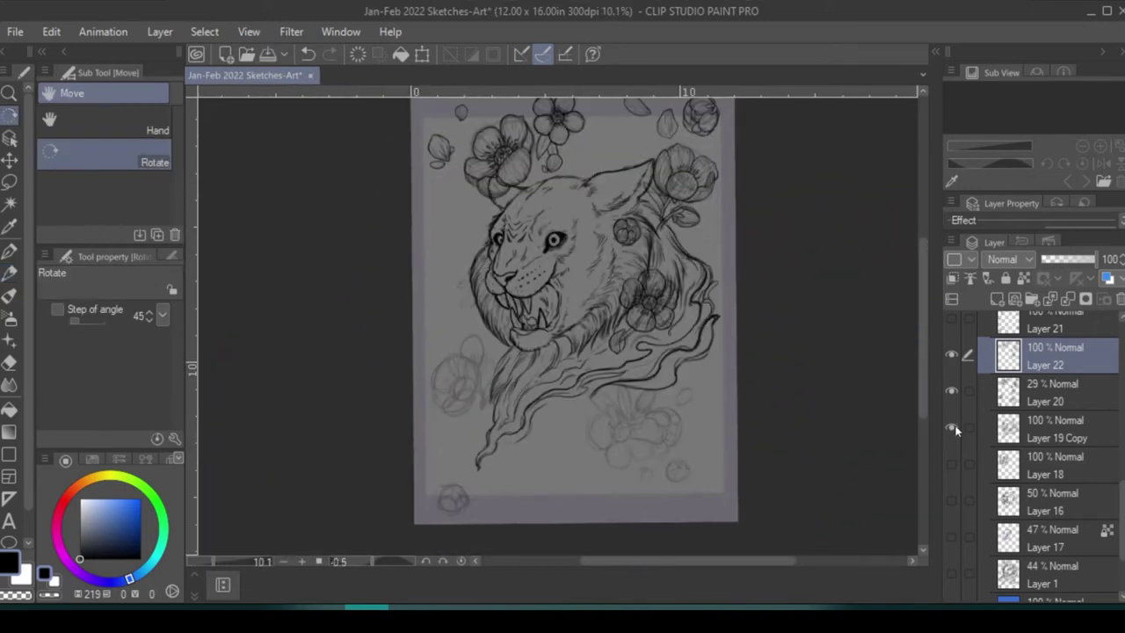
left_click(953, 321)
left_click(953, 322)
left_click(953, 426)
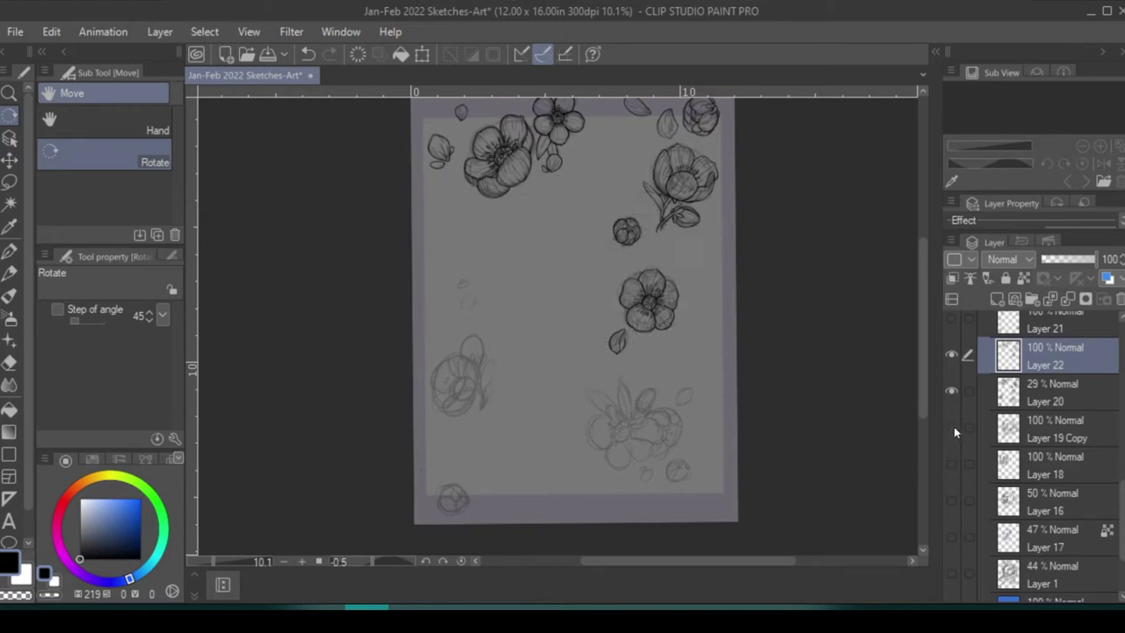
- Ink the round centre, folded upper petal and left petal of the lower cluster's left flower
scroll(653, 326, "up", 6)
key("p")
left_click_drag(615, 244, 636, 285)
left_click_drag(563, 352, 545, 418)
mouse_move(536, 181)
left_mouse_down()
mouse_move(658, 230)
mouse_move(626, 255)
left_mouse_up()
mouse_move(525, 251)
left_mouse_down()
mouse_move(556, 308)
mouse_move(654, 299)
left_mouse_up()
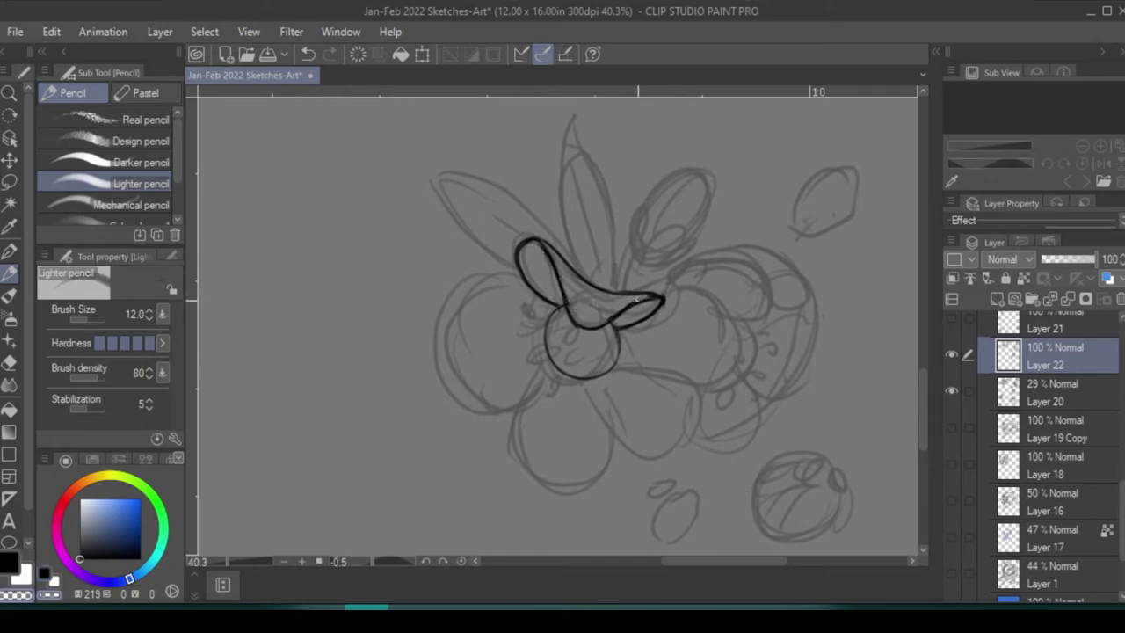
mouse_move(551, 312)
left_mouse_down()
mouse_move(448, 327)
mouse_move(549, 378)
left_mouse_up()
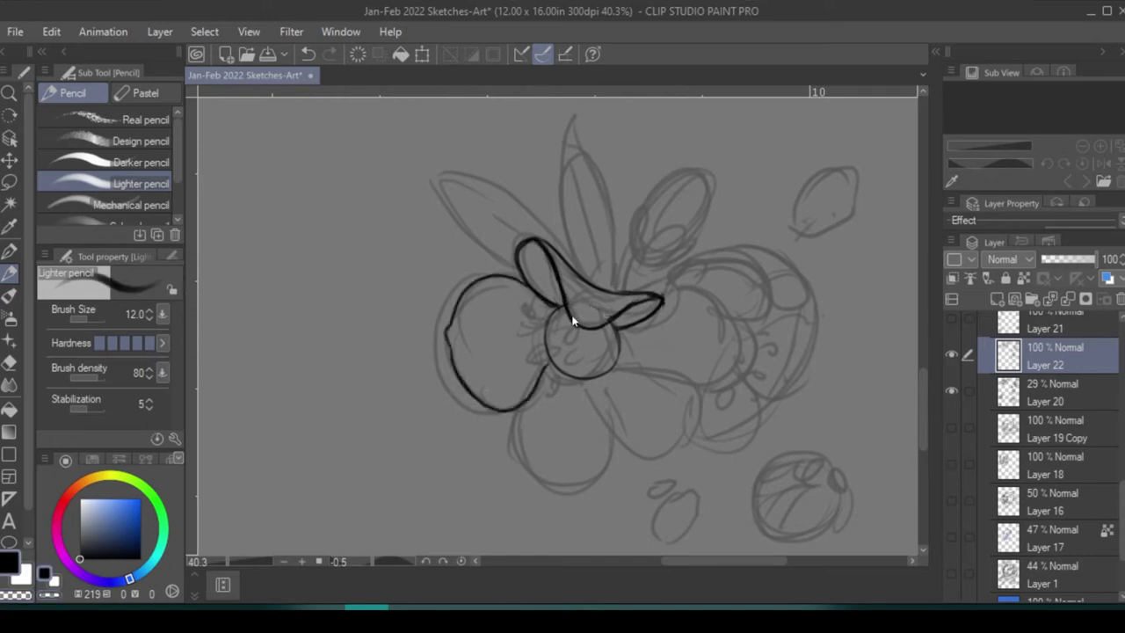
- Redo the left petal's lower edge and ink the bottom, lower-right and right petals of the lower cluster's left flower
key("ctrl+z")
left_click_drag(446, 329, 546, 381)
left_click_drag(556, 493, 613, 444)
left_click_drag(587, 378, 639, 464)
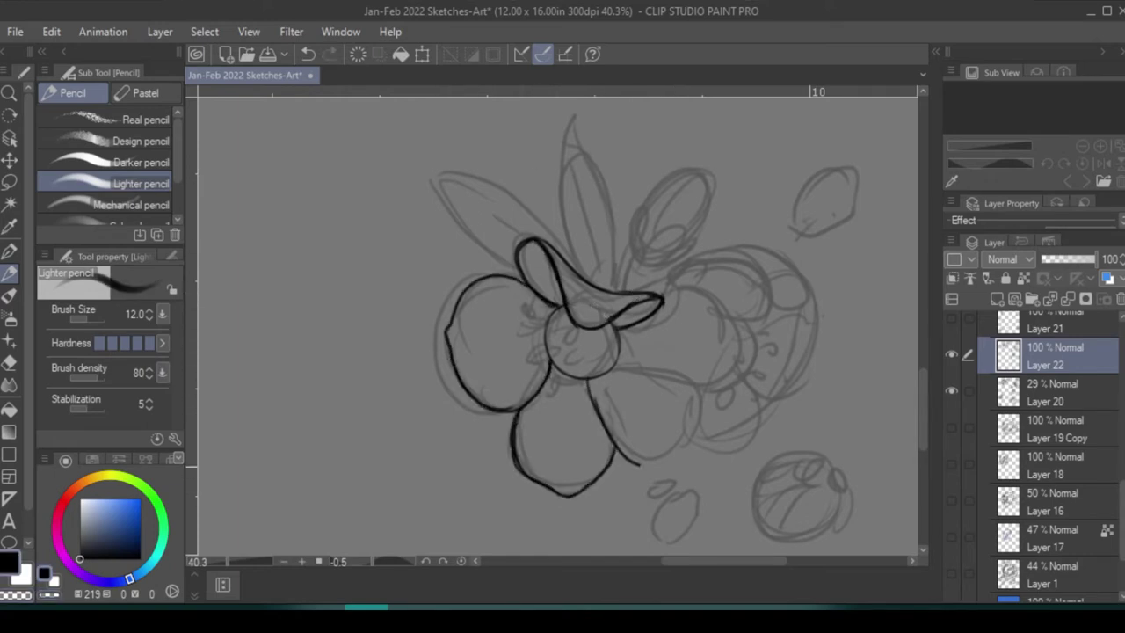
left_click_drag(691, 295, 723, 396)
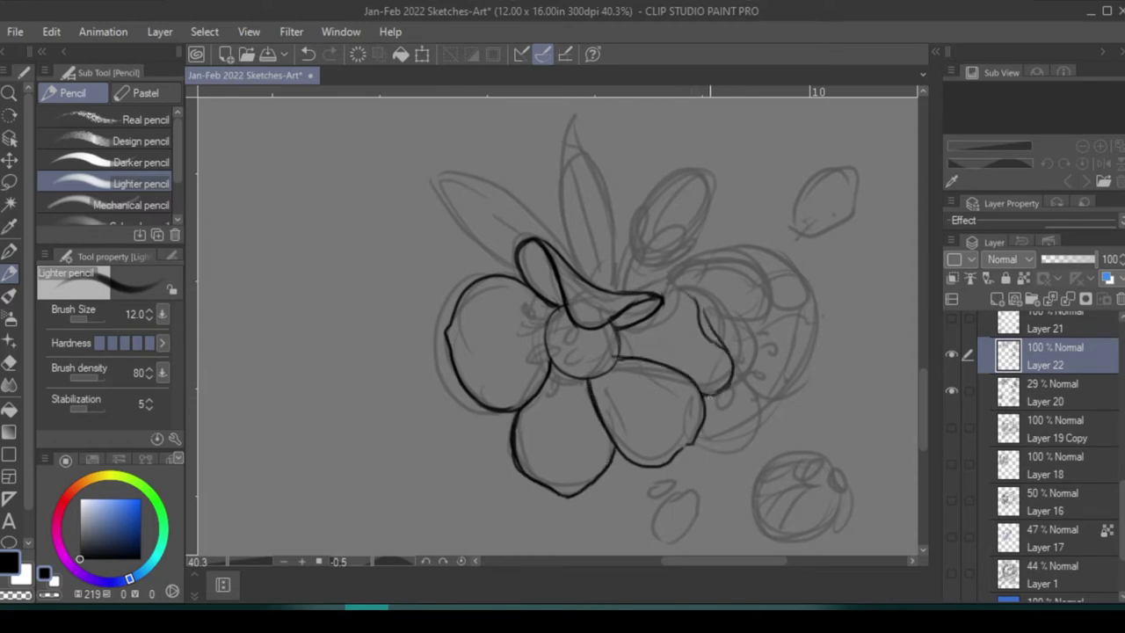
mouse_move(624, 292)
left_mouse_down()
mouse_move(695, 282)
mouse_move(716, 341)
left_mouse_up()
mouse_move(695, 400)
left_mouse_down()
mouse_move(615, 369)
mouse_move(698, 384)
left_mouse_up()
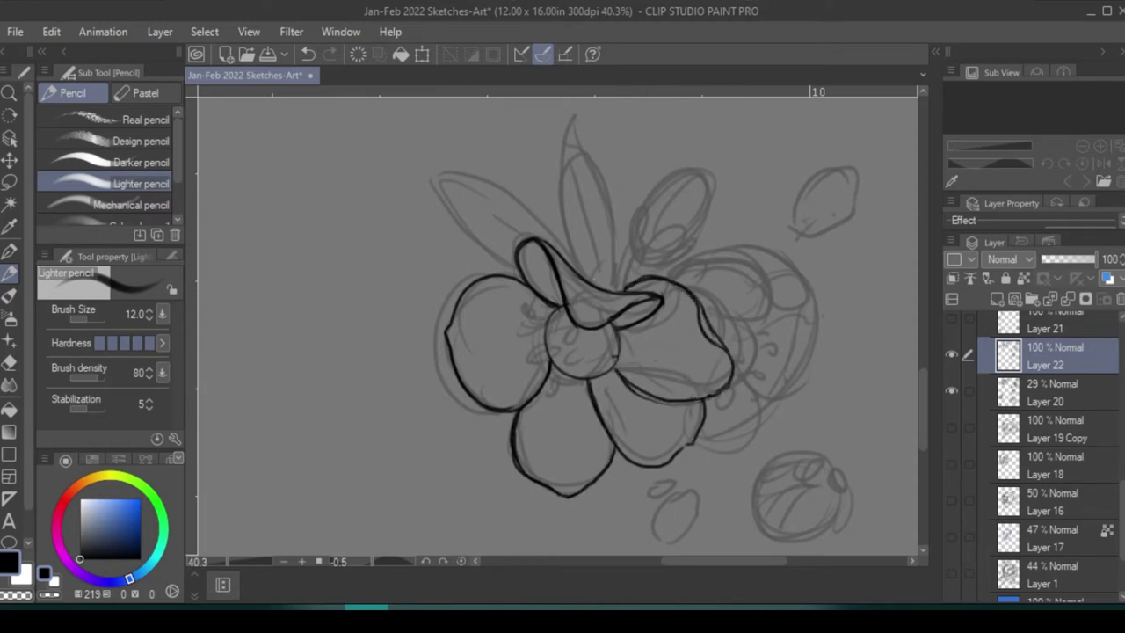
- Fill the petals of the lower cluster's left flower with fine vein lines radiating from its centre
left_click_drag(523, 338, 543, 334)
left_click_drag(466, 303, 527, 310)
left_click_drag(515, 290, 547, 319)
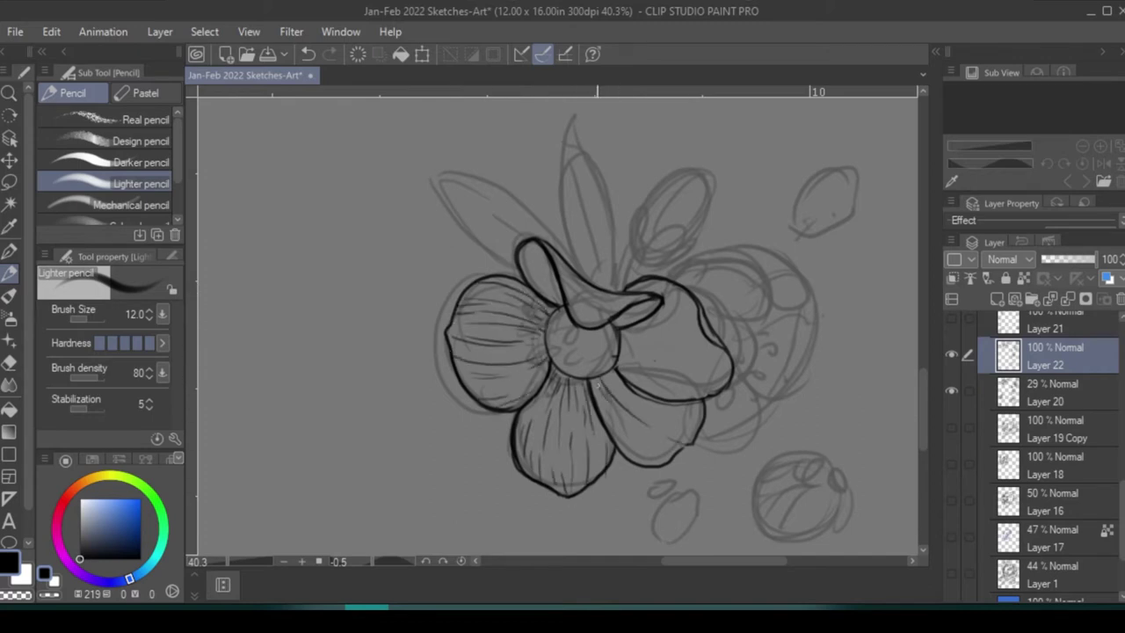
left_click_drag(717, 387, 619, 369)
left_click_drag(713, 361, 621, 378)
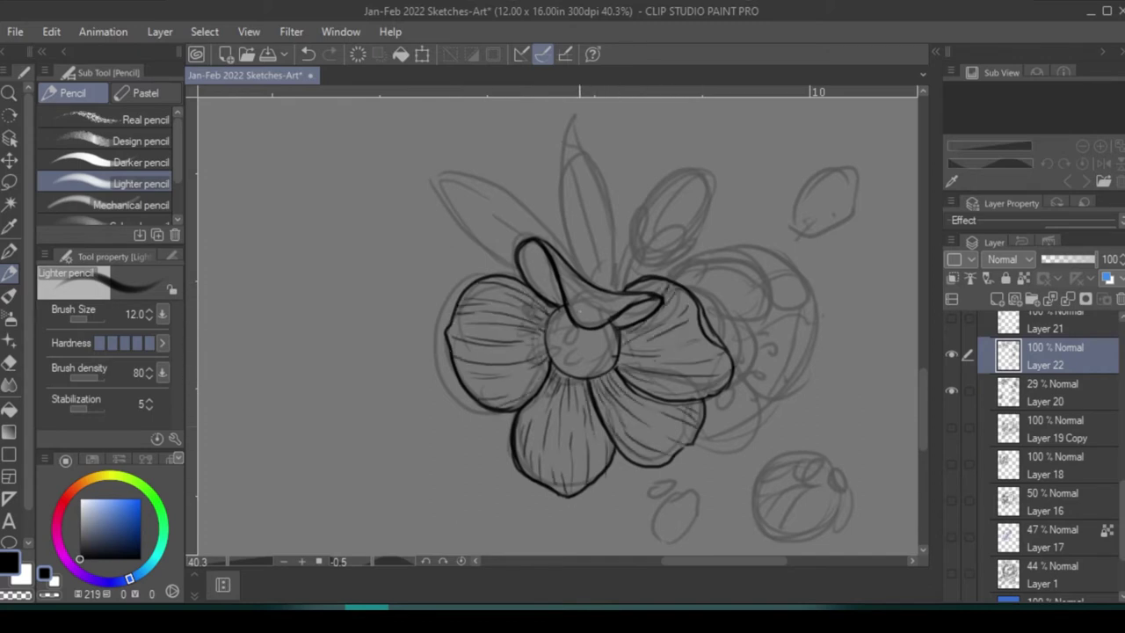
- Ink the two long pointed leaves above the lower cluster's left flower, including their midribs
left_click_drag(562, 351, 580, 401)
left_click_drag(536, 327, 454, 227)
mouse_move(455, 225)
left_mouse_down()
mouse_move(606, 334)
mouse_move(592, 165)
left_mouse_up()
left_click_drag(591, 164, 631, 338)
left_click_drag(603, 339, 615, 255)
left_click_drag(594, 175, 600, 239)
left_click_drag(457, 225, 525, 274)
- Draw small oval stamen tips over the round centre of the lower cluster's left flower
left_click_drag(563, 372, 561, 374)
left_click_drag(586, 381, 585, 382)
left_click_drag(568, 406, 568, 407)
left_click_drag(584, 407, 584, 408)
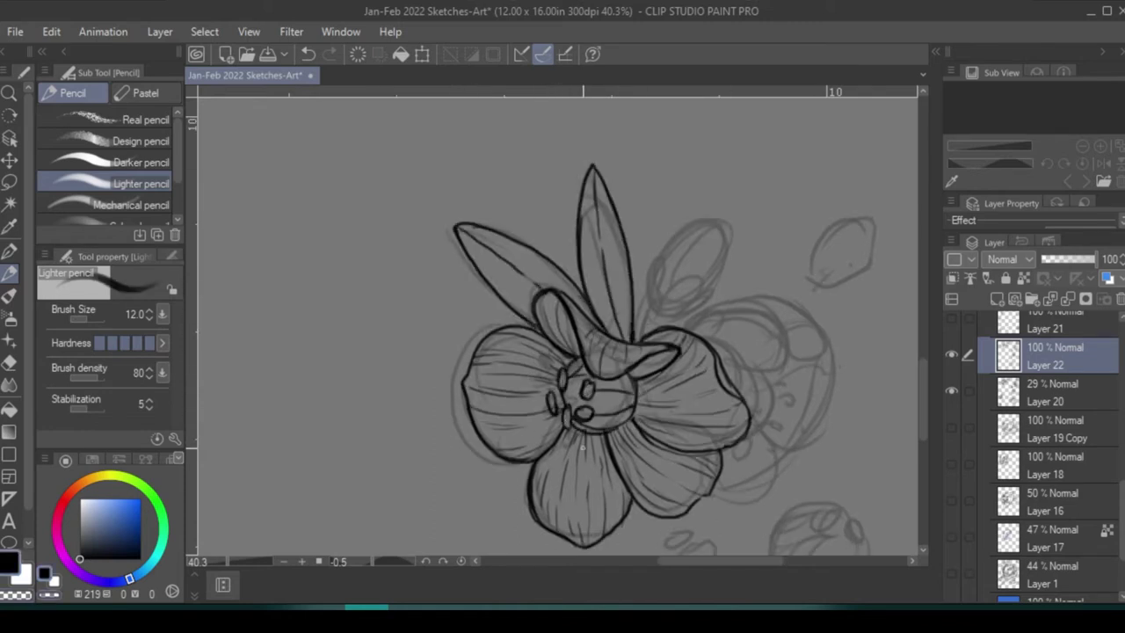
left_click_drag(573, 455, 570, 467)
left_click_drag(588, 459, 586, 473)
left_click_drag(607, 468, 605, 457)
key("ctrl+z")
key("ctrl+z")
key("ctrl+z")
- Draw stamens around the centre of the lower cluster's left flower, over its left and bottom petals
left_click_drag(604, 387, 620, 385)
left_click_drag(596, 432, 613, 425)
mouse_move(563, 452)
left_mouse_down()
mouse_move(580, 445)
mouse_move(566, 427)
left_mouse_up()
left_click_drag(517, 411, 536, 408)
left_click_drag(523, 378, 542, 382)
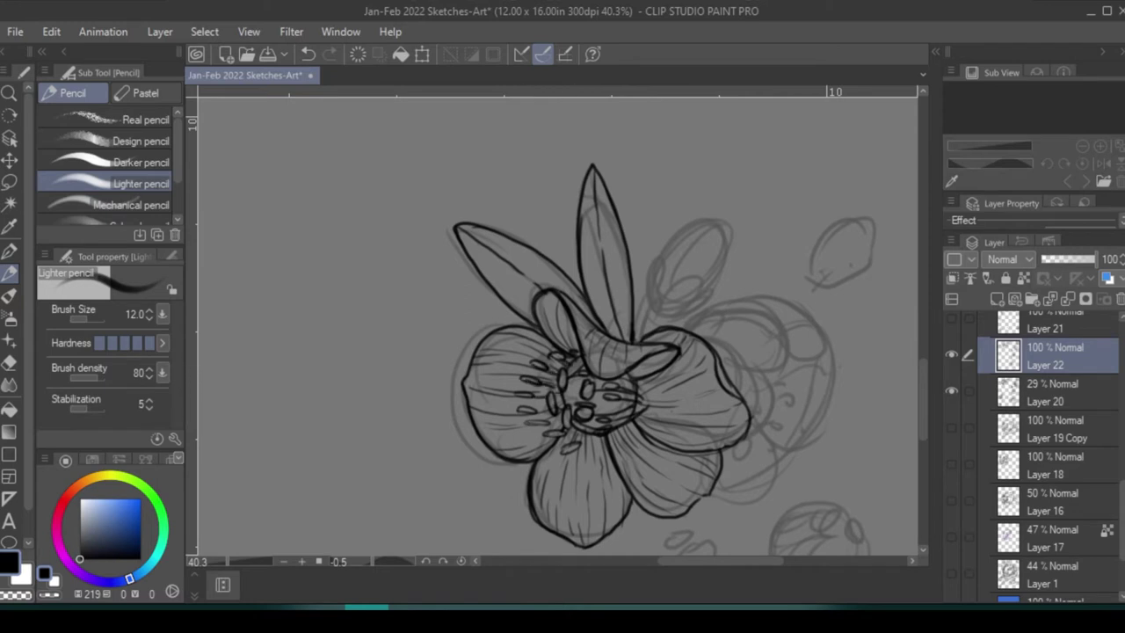
- Ink the closed bud with its small sepals and stem above the lower cluster
scroll(556, 378, "right", 1)
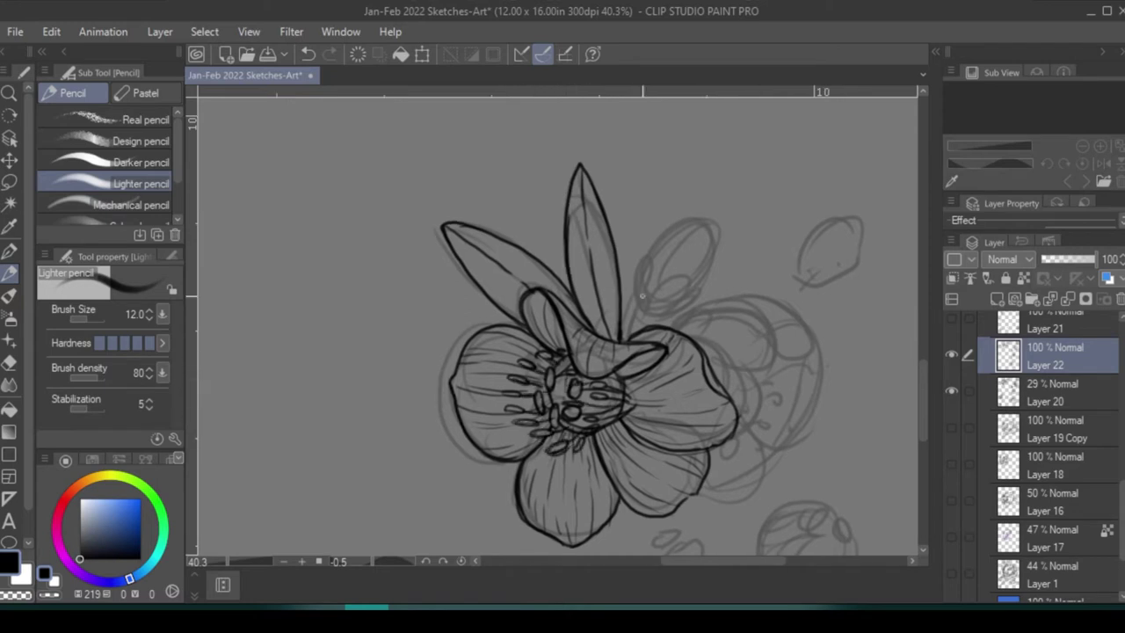
left_click_drag(655, 303, 713, 280)
mouse_move(643, 257)
left_mouse_down()
mouse_move(622, 341)
mouse_move(691, 302)
left_mouse_up()
mouse_move(652, 272)
left_mouse_down()
mouse_move(666, 252)
mouse_move(633, 294)
left_mouse_up()
- Ink the petal outlines of the flower tucked behind the right side of the lower cluster
mouse_move(607, 351)
left_mouse_down()
mouse_move(694, 334)
mouse_move(734, 356)
left_mouse_up()
mouse_move(681, 352)
left_mouse_down()
mouse_move(710, 361)
mouse_move(716, 418)
left_mouse_up()
left_click_drag(734, 356, 725, 444)
mouse_move(694, 347)
left_mouse_down()
mouse_move(715, 398)
mouse_move(744, 425)
left_mouse_up()
mouse_move(719, 474)
left_mouse_down()
mouse_move(728, 430)
mouse_move(646, 475)
left_mouse_up()
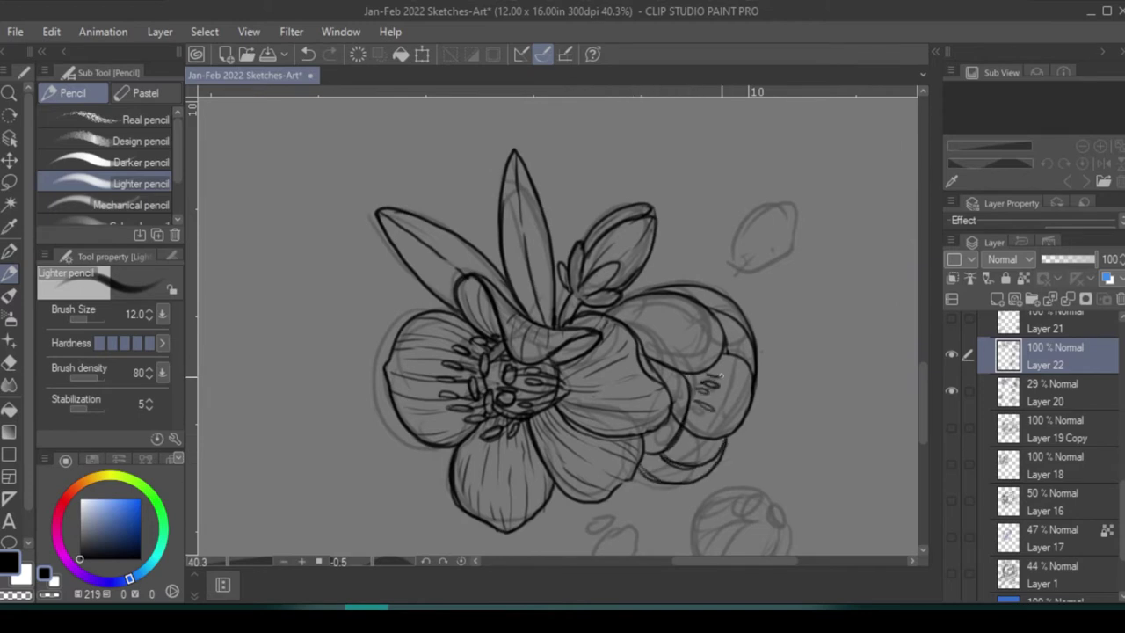
- Add stamens and petal vein lines to the rear flower of the lower cluster
left_click_drag(722, 373, 708, 379)
left_click_drag(709, 422, 694, 430)
left_click_drag(715, 376, 687, 424)
left_click_drag(615, 315, 721, 352)
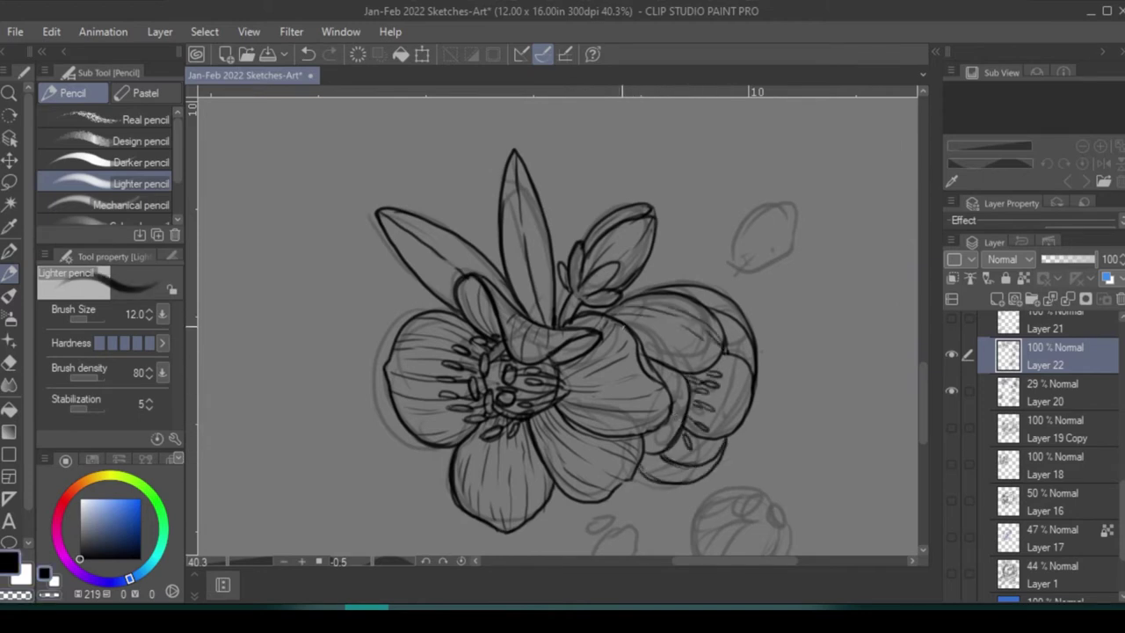
left_click_drag(684, 294, 741, 348)
mouse_move(726, 440)
left_mouse_down()
mouse_move(647, 475)
mouse_move(714, 443)
left_mouse_up()
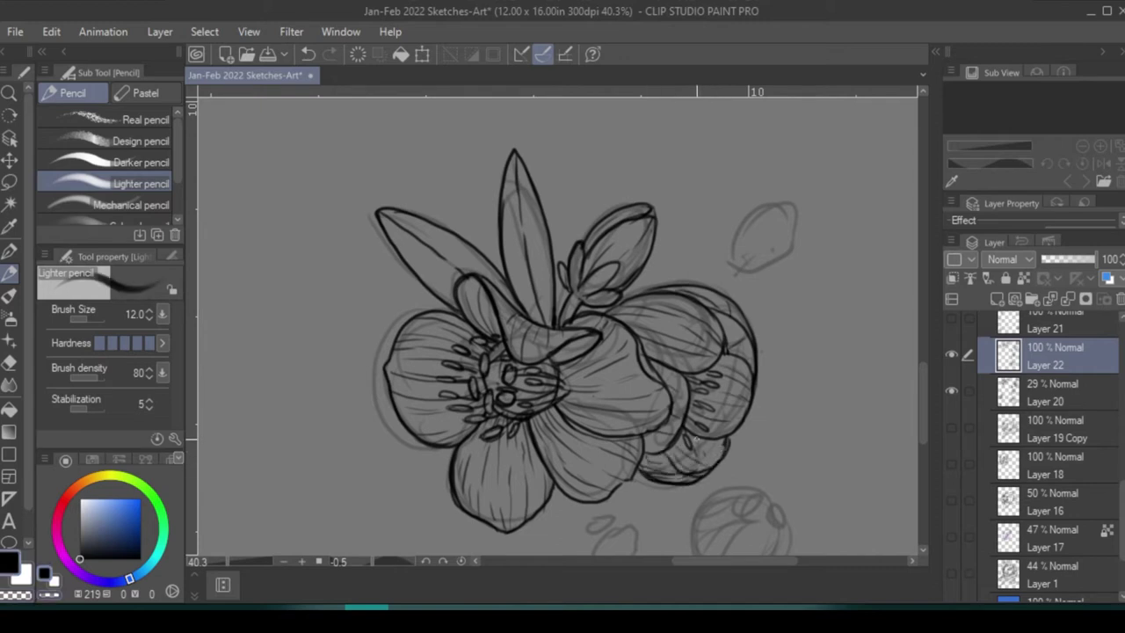
- Ink the loose curled petal above and to the right of the lower cluster
left_click_drag(745, 186, 812, 242)
left_click_drag(727, 181, 738, 269)
left_click_drag(747, 204, 783, 239)
- Ink the round bud and the small loose petals below the lower cluster, saving the drawing along the way
scroll(753, 308, "down", 5)
mouse_move(703, 339)
left_mouse_down()
mouse_move(671, 397)
mouse_move(734, 364)
left_mouse_up()
left_click_drag(687, 395, 730, 411)
mouse_move(719, 429)
left_mouse_down()
mouse_move(743, 406)
mouse_move(716, 423)
left_mouse_up()
key("ctrl+s")
mouse_move(733, 354)
left_mouse_down()
mouse_move(720, 394)
mouse_move(668, 433)
left_mouse_up()
mouse_move(587, 378)
left_mouse_down()
mouse_move(612, 396)
mouse_move(607, 369)
left_mouse_up()
left_click_drag(497, 396, 487, 415)
left_click_drag(735, 351, 749, 376)
left_click_drag(699, 348, 719, 408)
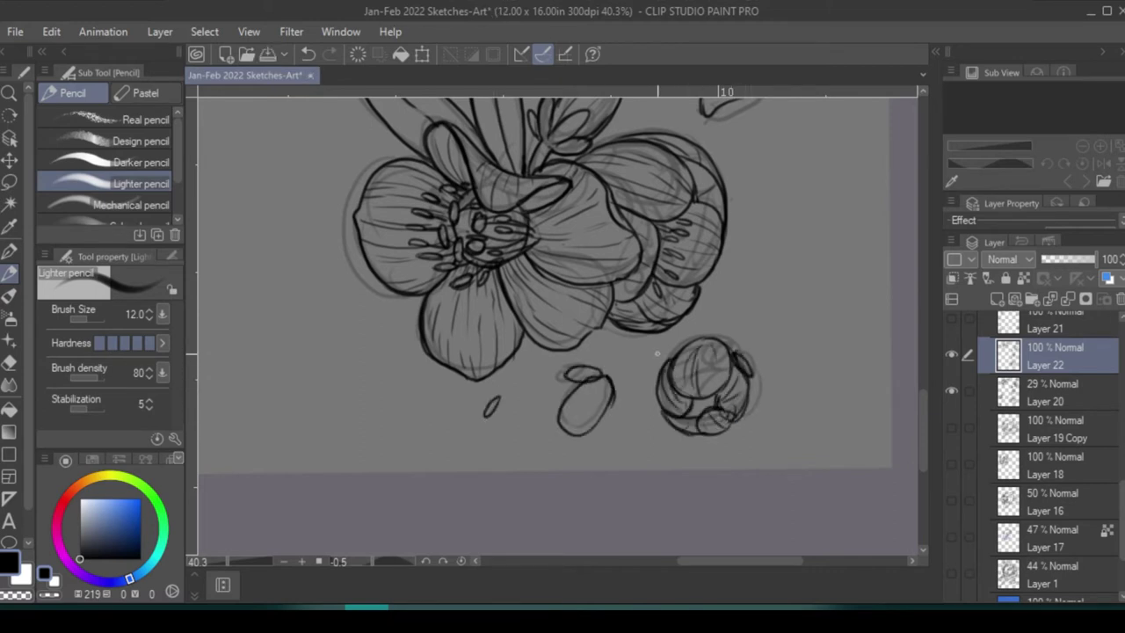
- Ink the round closed flower in the page's lower-left corner and add its petal vein lines
scroll(658, 354, "down", 3)
scroll(474, 378, "up", 3)
mouse_move(439, 475)
left_mouse_down()
mouse_move(462, 431)
mouse_move(479, 426)
left_mouse_up()
mouse_move(431, 457)
left_mouse_down()
mouse_move(492, 387)
mouse_move(527, 423)
mouse_move(505, 510)
left_mouse_up()
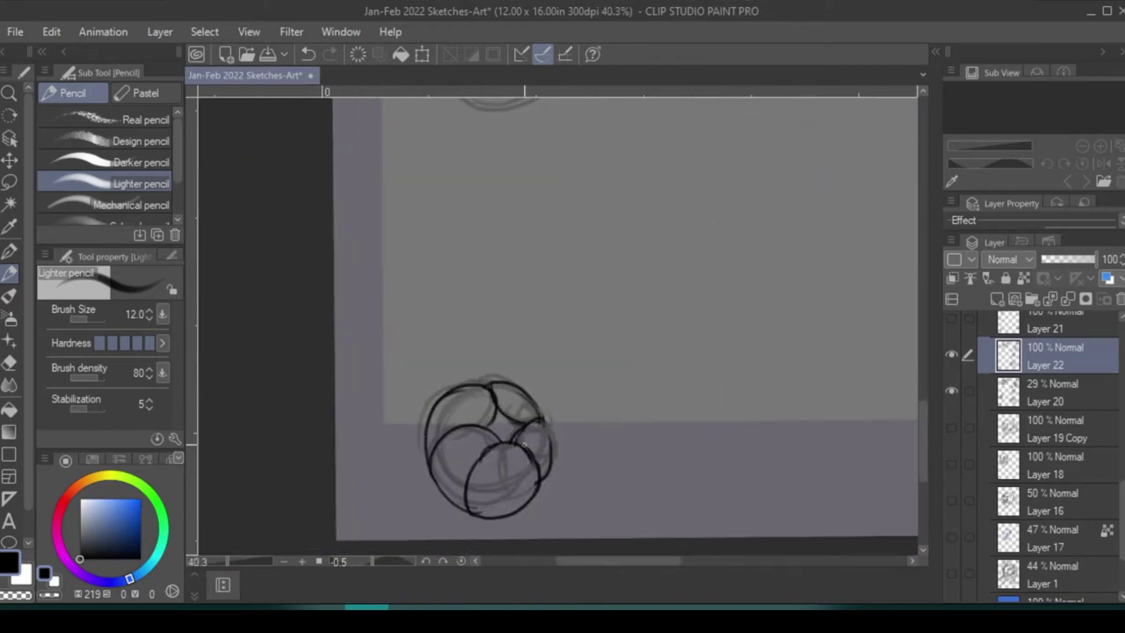
left_click_drag(524, 446, 552, 435)
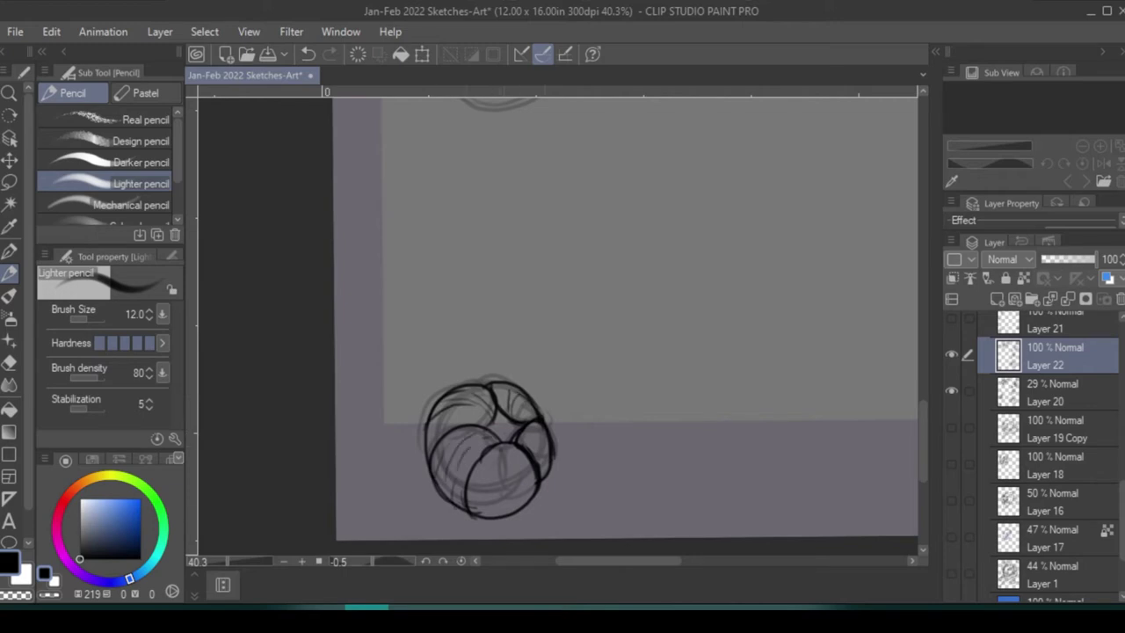
left_click_drag(446, 510, 396, 444)
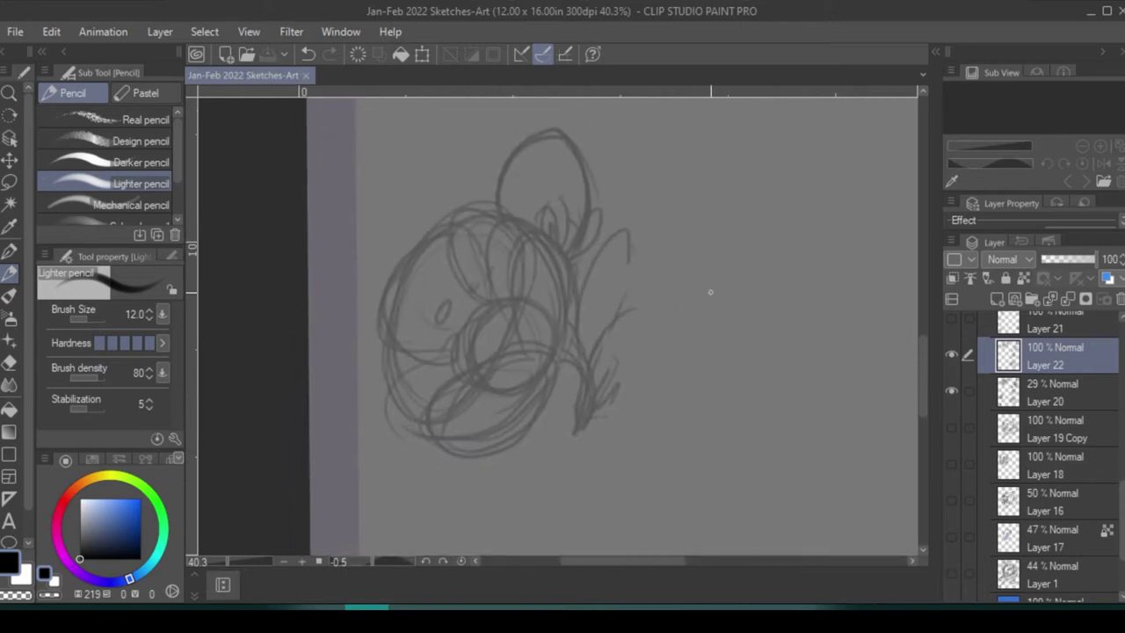
- Ink the overlapping petal outlines of the large flower sketched near the page's left edge
left_click_drag(502, 304, 469, 364)
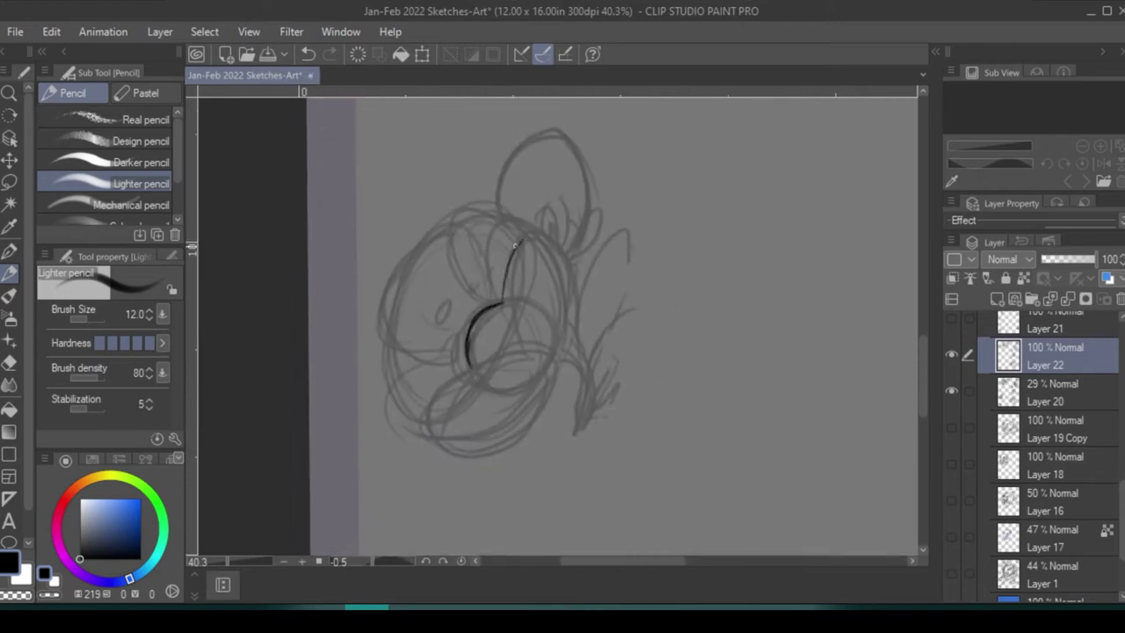
mouse_move(515, 246)
left_mouse_down()
mouse_move(479, 387)
mouse_move(414, 409)
mouse_move(439, 446)
left_mouse_up()
left_click_drag(551, 372, 457, 449)
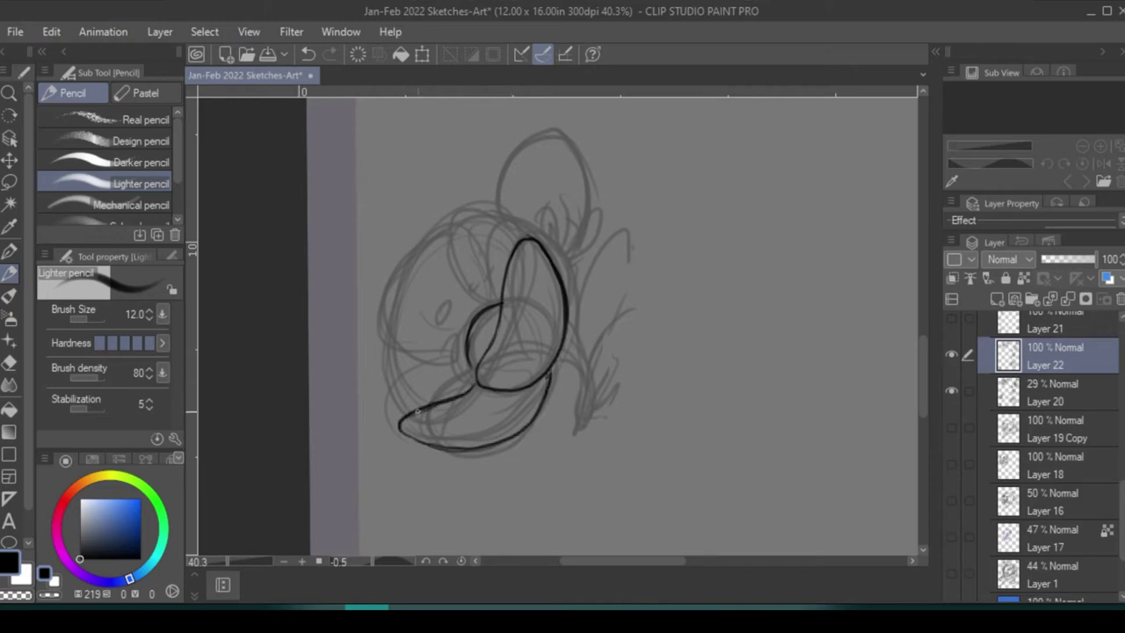
mouse_move(418, 411)
left_mouse_down()
mouse_move(394, 263)
mouse_move(496, 303)
left_mouse_up()
mouse_move(444, 220)
left_mouse_down()
mouse_move(545, 263)
mouse_move(564, 294)
left_mouse_up()
mouse_move(391, 351)
left_mouse_down()
mouse_move(401, 416)
mouse_move(389, 322)
mouse_move(395, 339)
mouse_move(413, 323)
mouse_move(391, 328)
mouse_move(444, 227)
left_mouse_up()
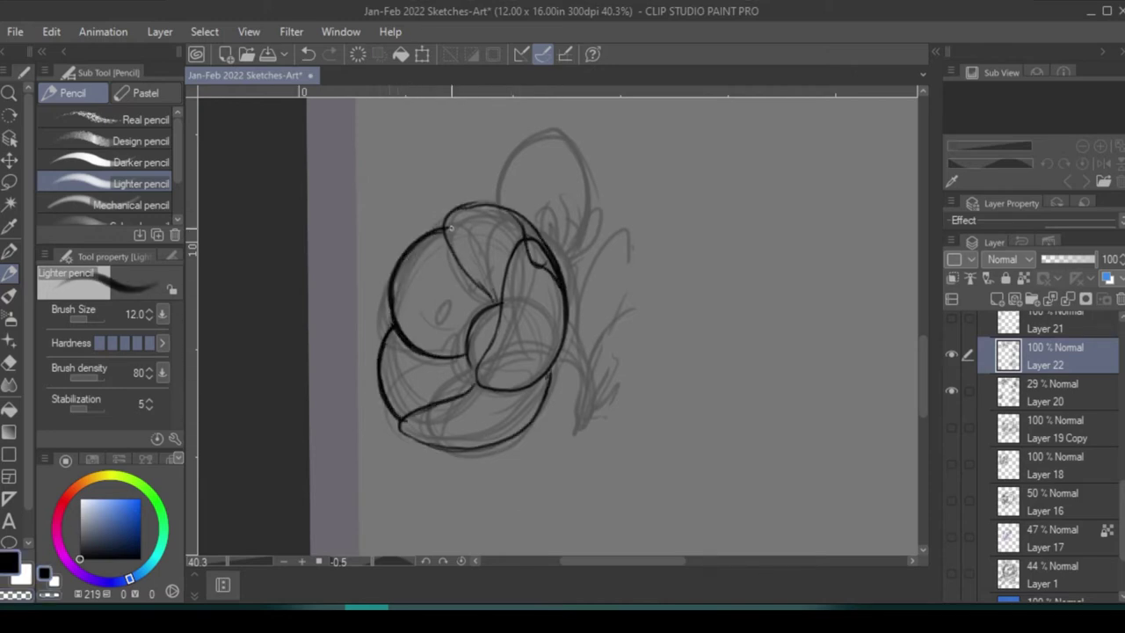
- Thicken the upper, inner and bottom petal edges of the left-edge flower
left_click_drag(492, 302, 479, 205)
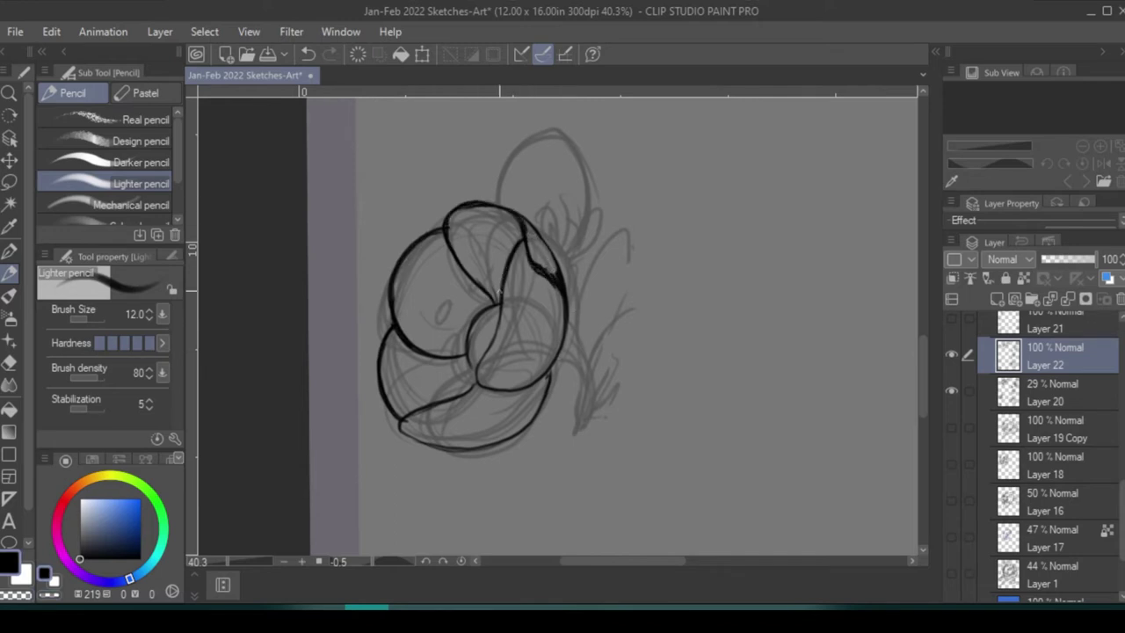
mouse_move(498, 293)
left_mouse_down()
mouse_move(505, 383)
mouse_move(479, 387)
left_mouse_up()
left_click_drag(549, 374, 404, 431)
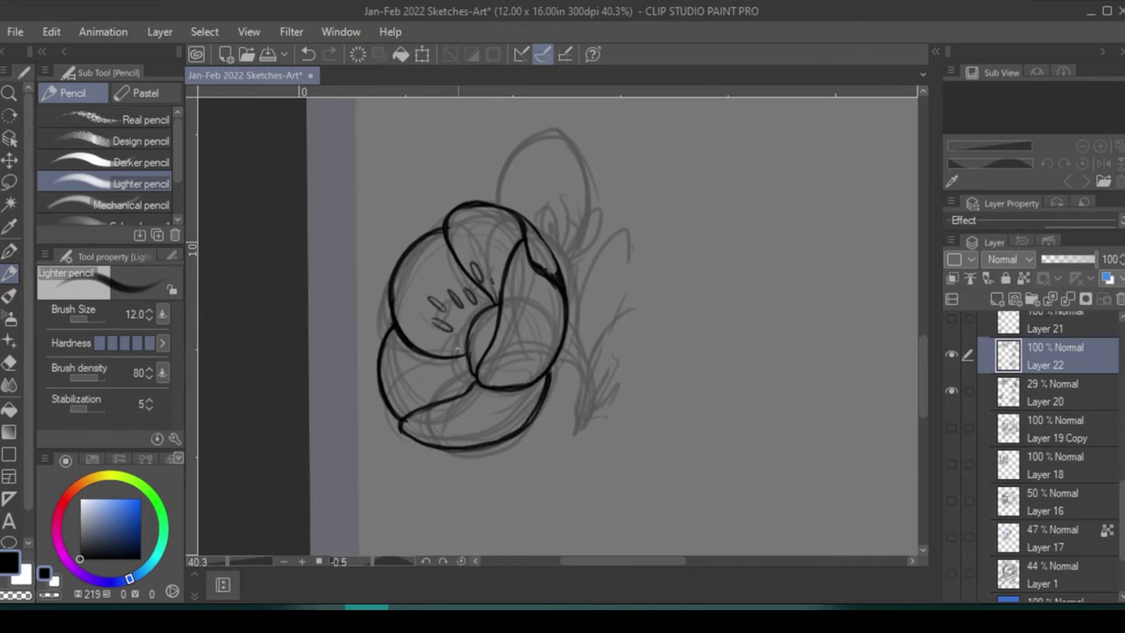
- Draw the stamens at the centre of the left-edge flower and save the drawing
left_click_drag(489, 302, 459, 374)
left_click_drag(492, 258, 480, 306)
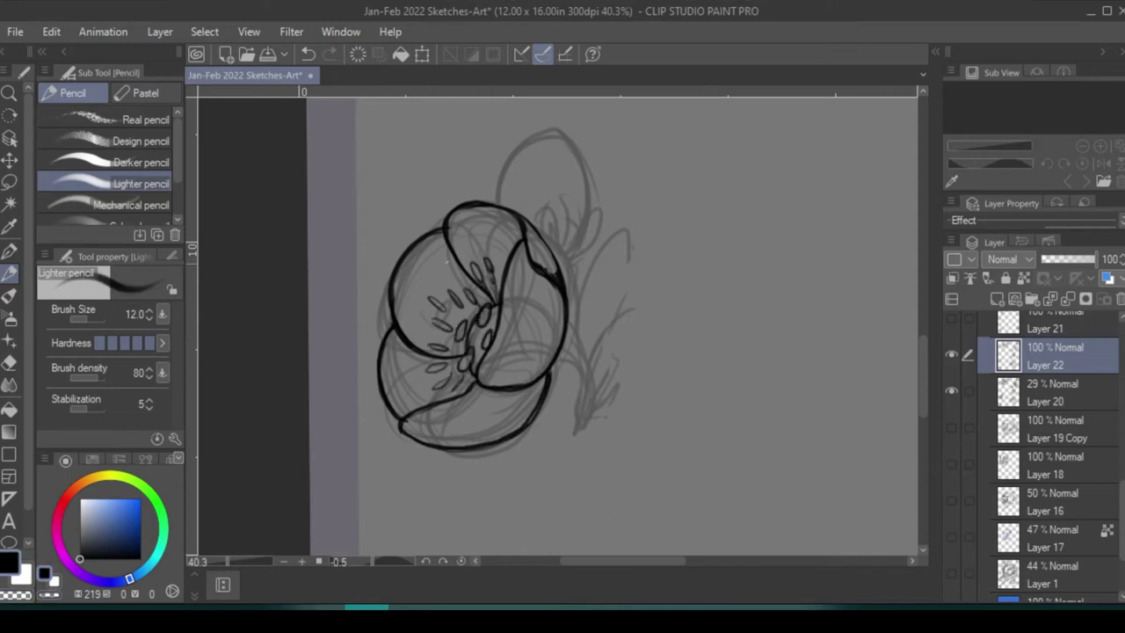
key("ctrl+s")
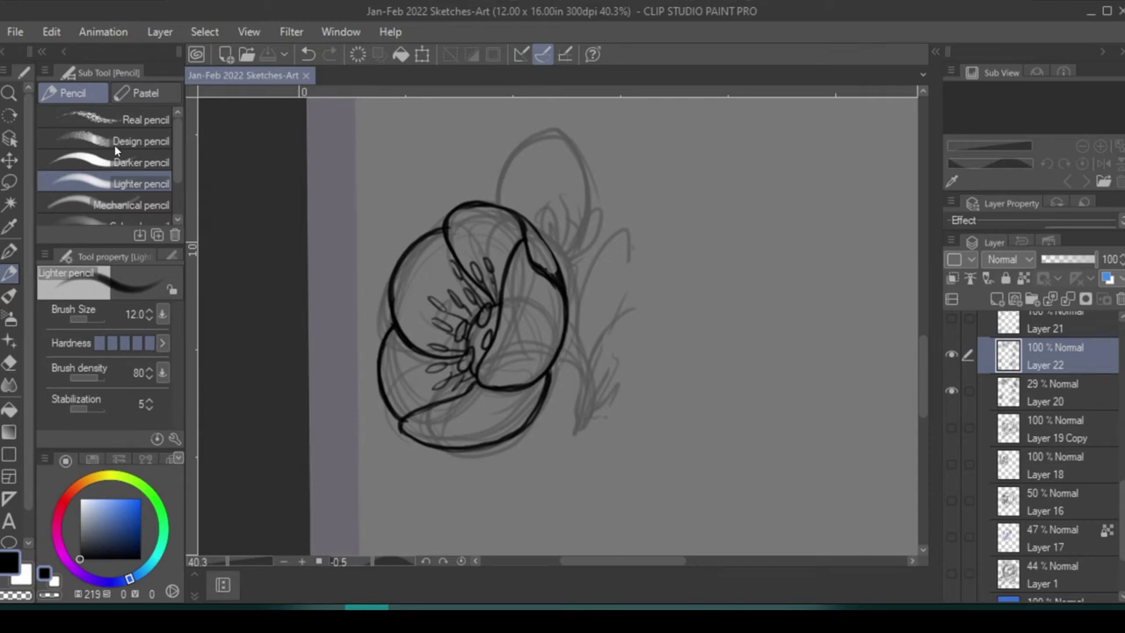
- Ink the curled leaf, upright leaf, stem and pointed bud beside the left-edge flower
left_click_drag(553, 364, 572, 425)
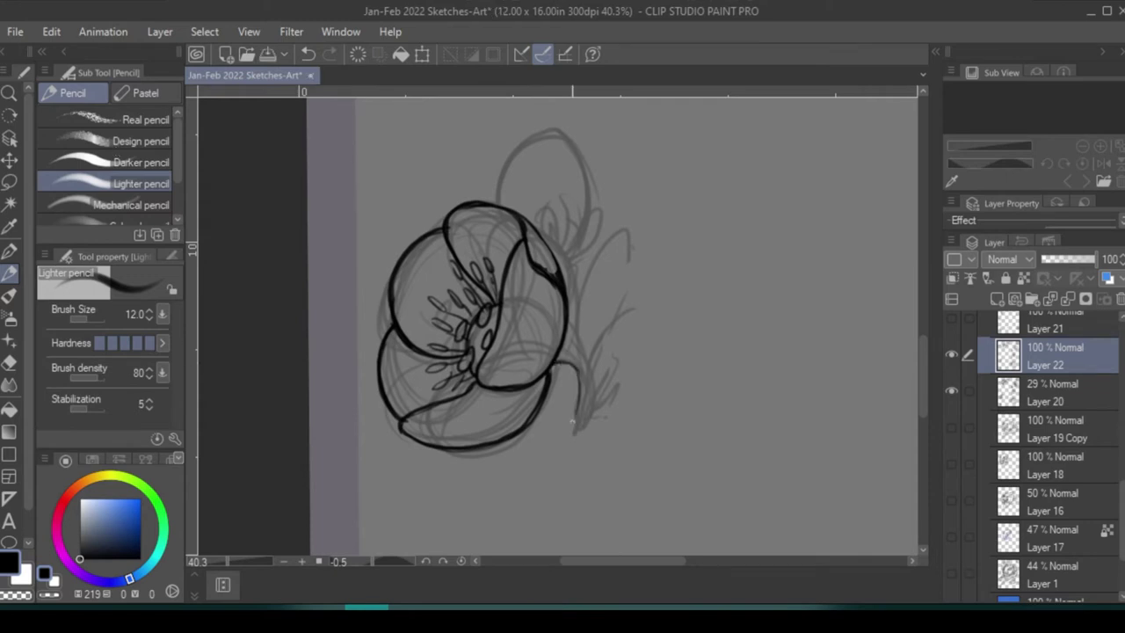
mouse_move(563, 345)
left_mouse_down()
mouse_move(589, 396)
mouse_move(582, 360)
mouse_move(586, 423)
left_mouse_up()
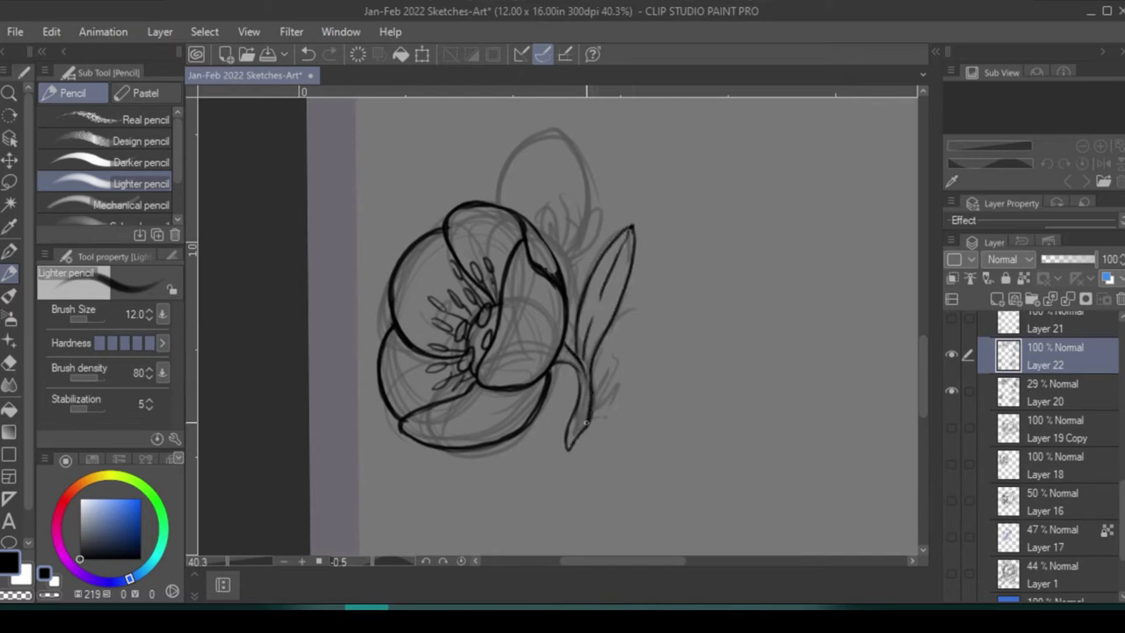
mouse_move(496, 200)
left_mouse_down()
mouse_move(564, 255)
mouse_move(572, 334)
left_mouse_up()
left_click_drag(569, 273, 573, 406)
left_click_drag(567, 357, 570, 393)
left_click_drag(547, 125, 532, 213)
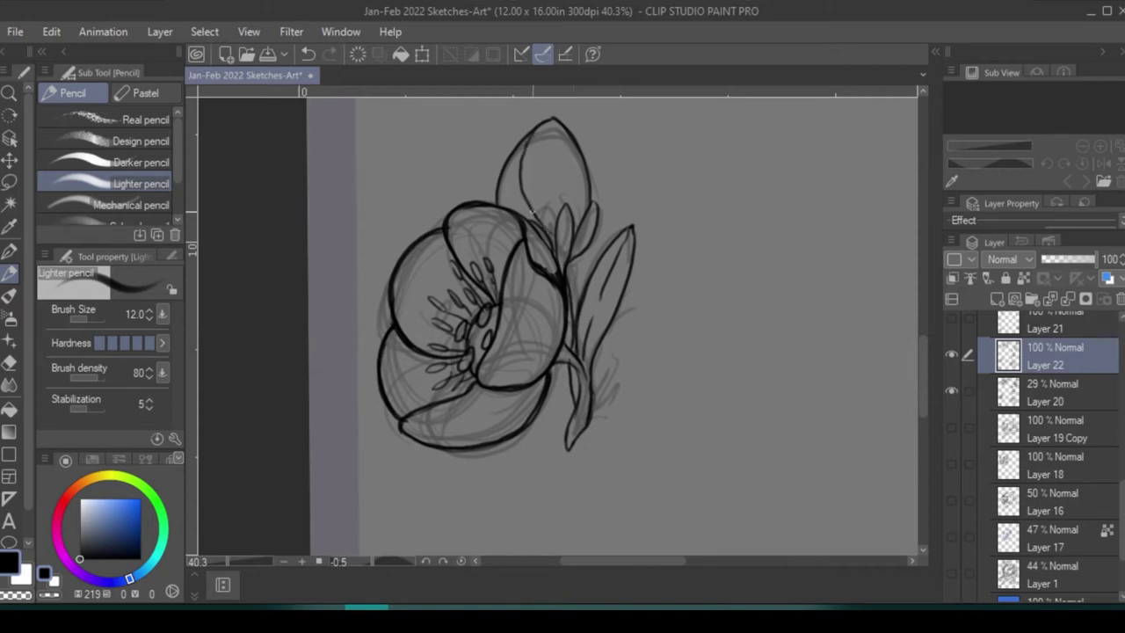
- Add vein lines to the petals of the left-edge flower and to the bud above it
mouse_move(560, 345)
left_mouse_down()
mouse_move(483, 211)
mouse_move(476, 319)
left_mouse_up()
left_click_drag(434, 434, 541, 392)
left_click_drag(469, 400, 493, 393)
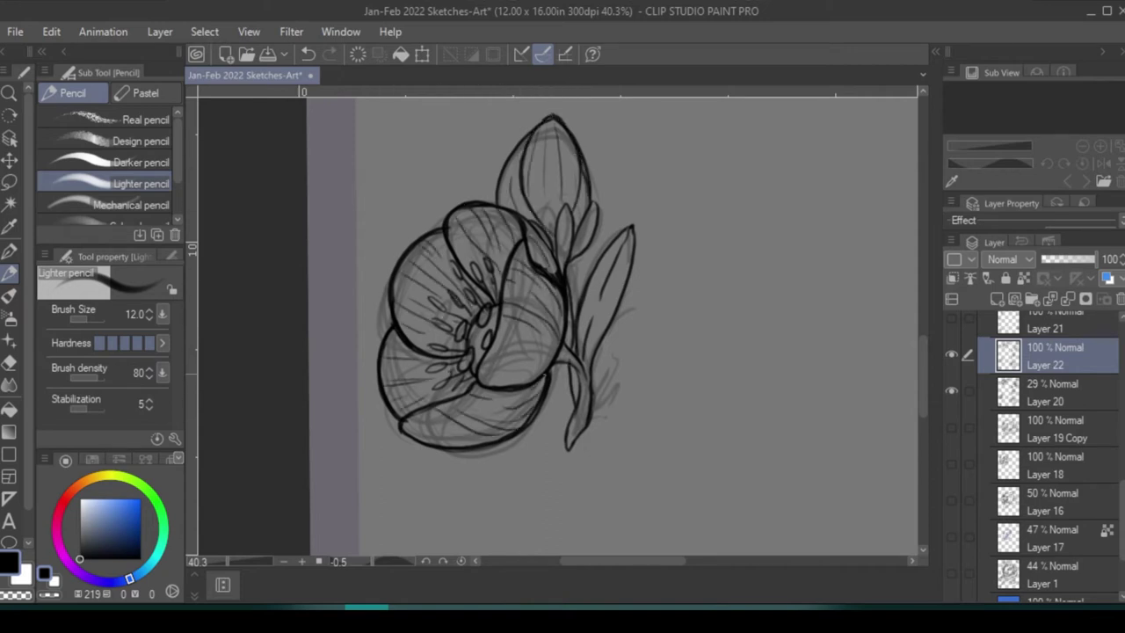
left_click_drag(603, 283, 623, 306)
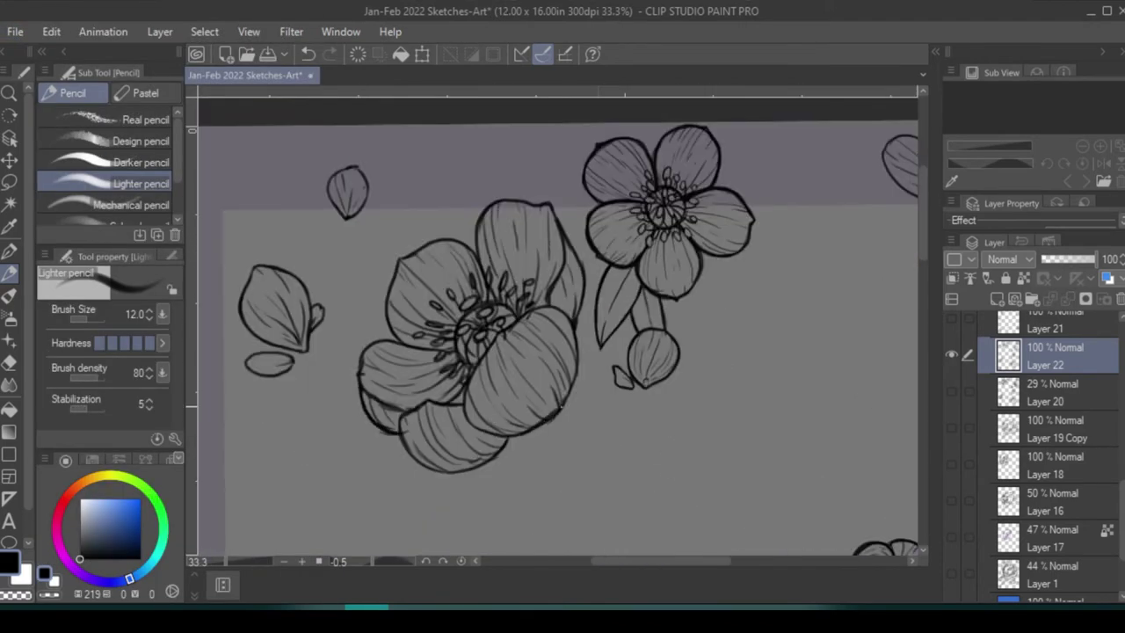
- Show the tiger line art, lasso the large upper-left flower, and slightly adjust its placement against the head
scroll(554, 334, "down", 3)
scroll(554, 334, "down", 1)
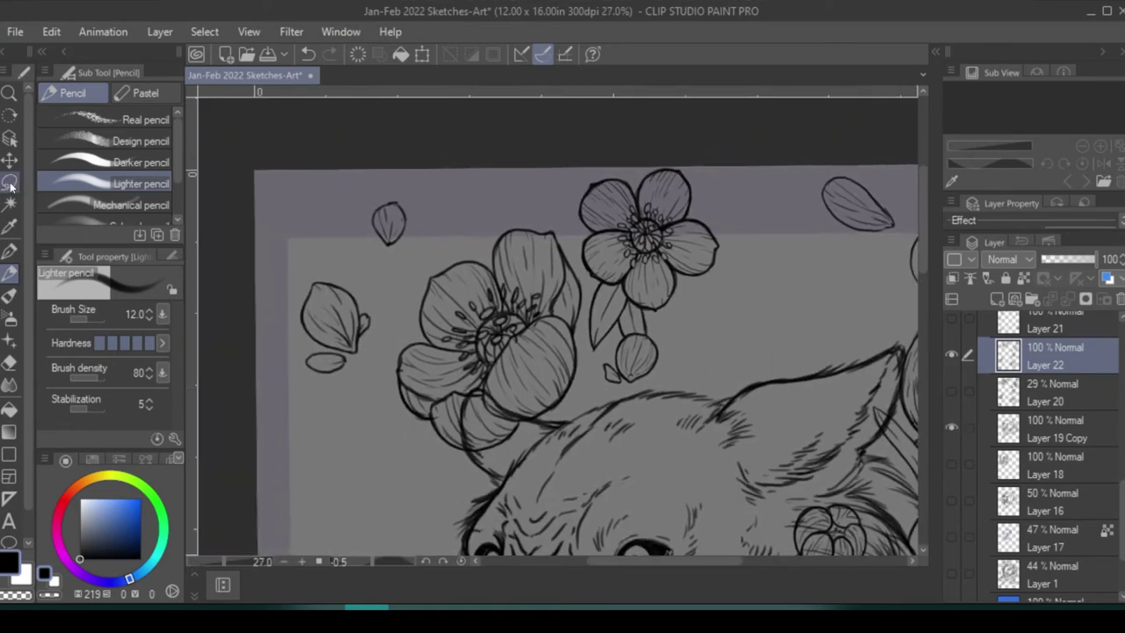
key("m")
mouse_move(395, 264)
left_mouse_down()
mouse_move(615, 176)
mouse_move(695, 270)
left_mouse_up()
key("ctrl+t")
left_click_drag(763, 159, 779, 176)
key("Return")
key("ctrl+d")
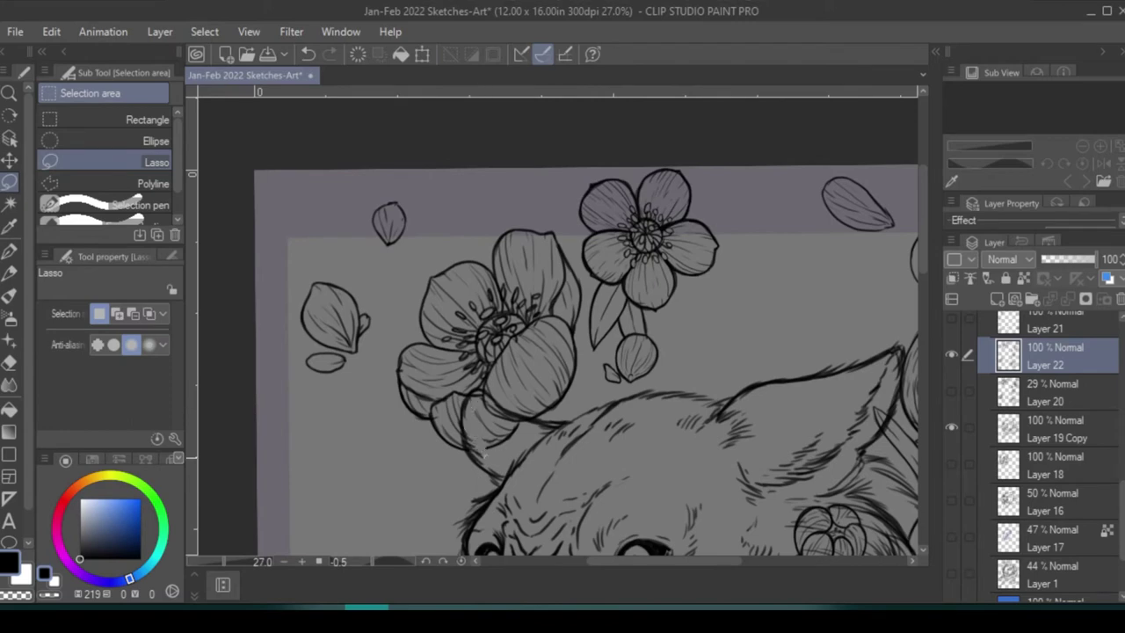
- Lasso the upper-right flower with its bud and shift it slightly left, closer over the tiger's ear
left_click_drag(847, 423, 561, 330)
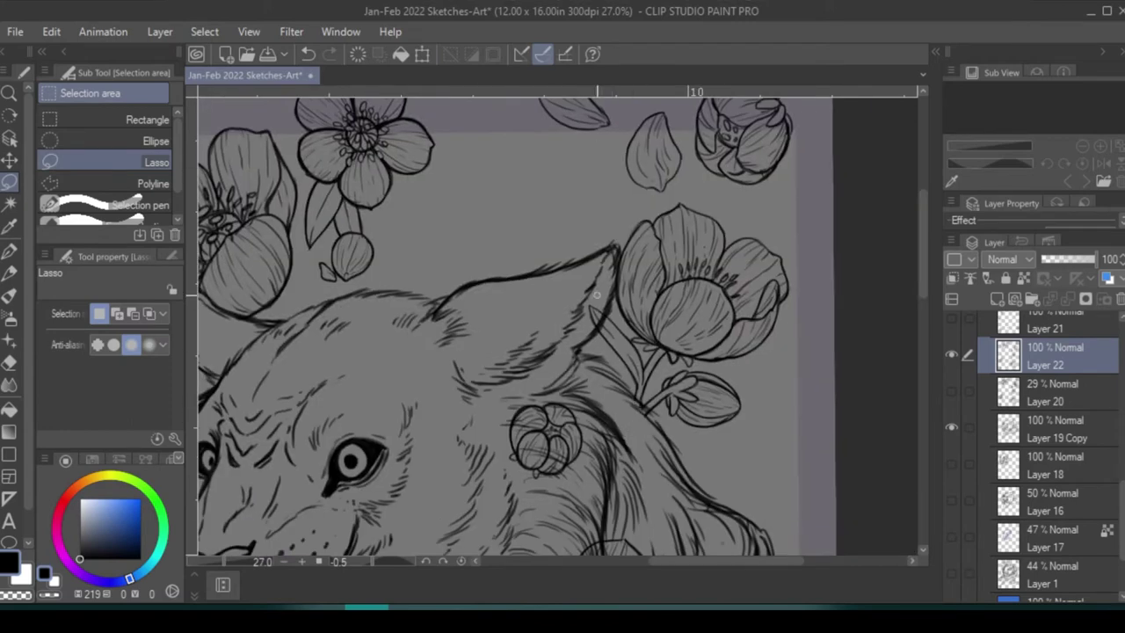
key("ctrl+t")
left_click_drag(818, 219, 646, 494)
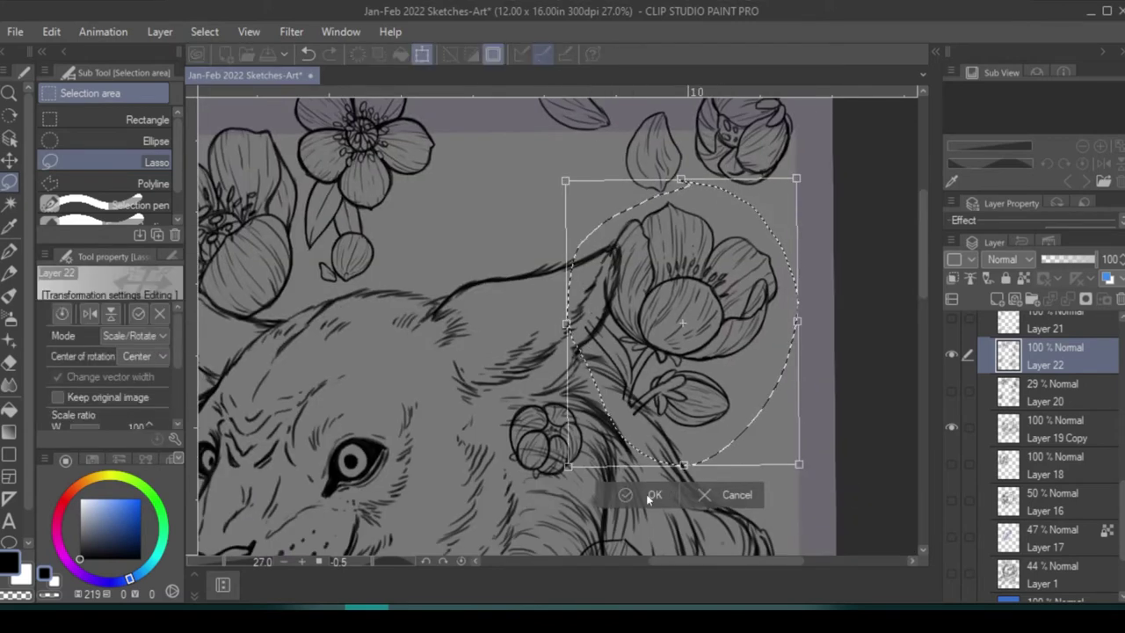
left_click(646, 494)
- Show only the sparkle sketch layer at 40% opacity and add a new layer above it
scroll(720, 413, "down", 8)
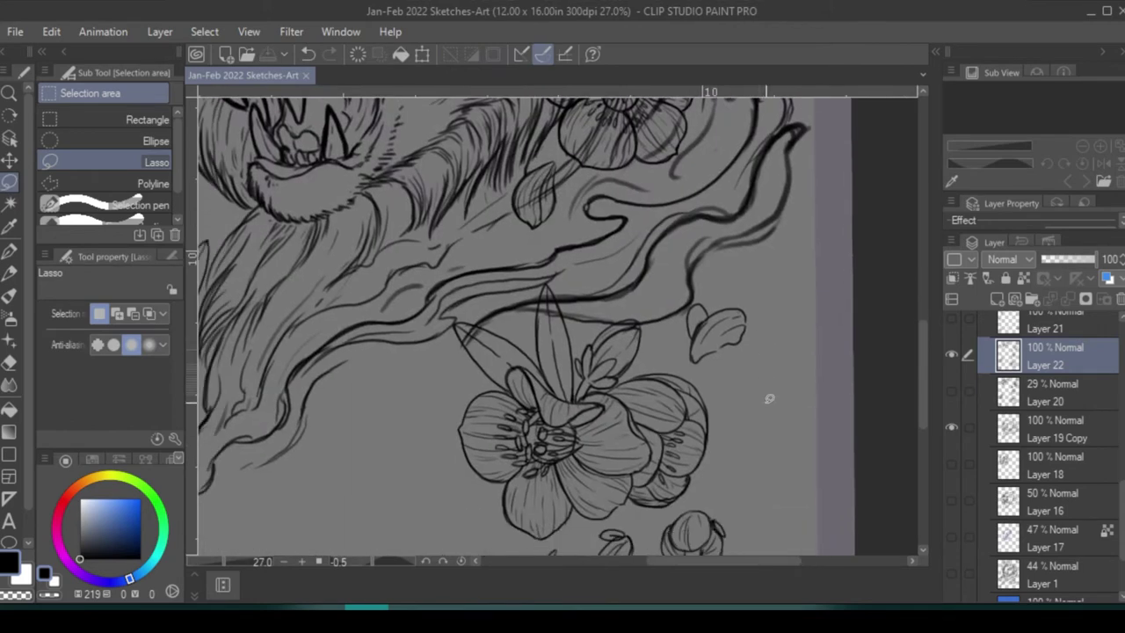
scroll(769, 399, "down", 2)
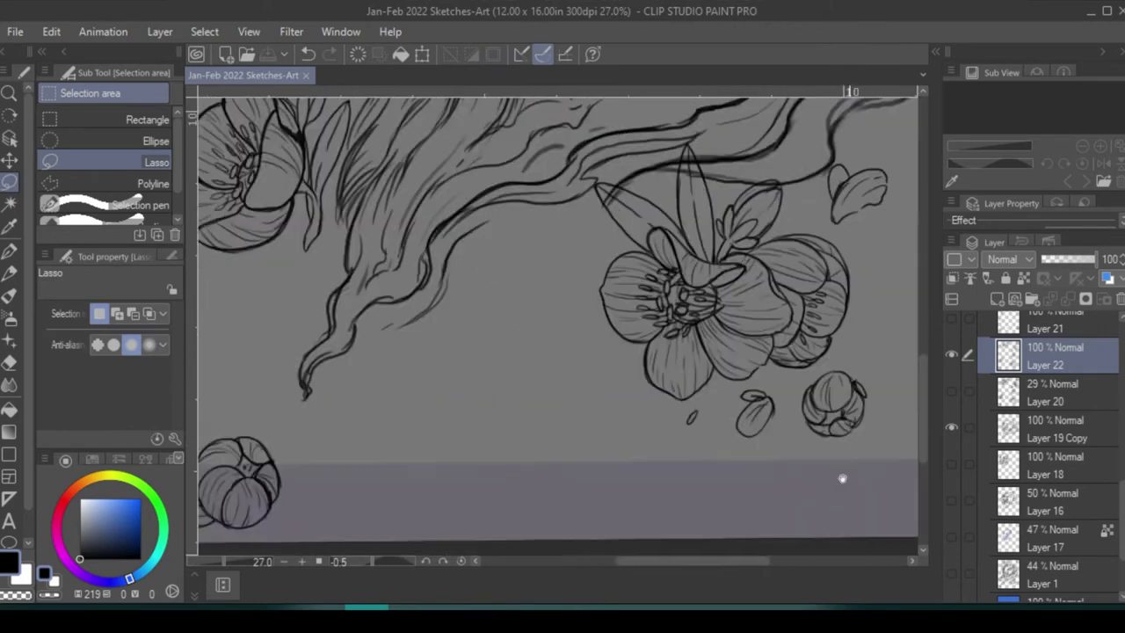
scroll(841, 477, "up", 6)
scroll(583, 515, "down", 3)
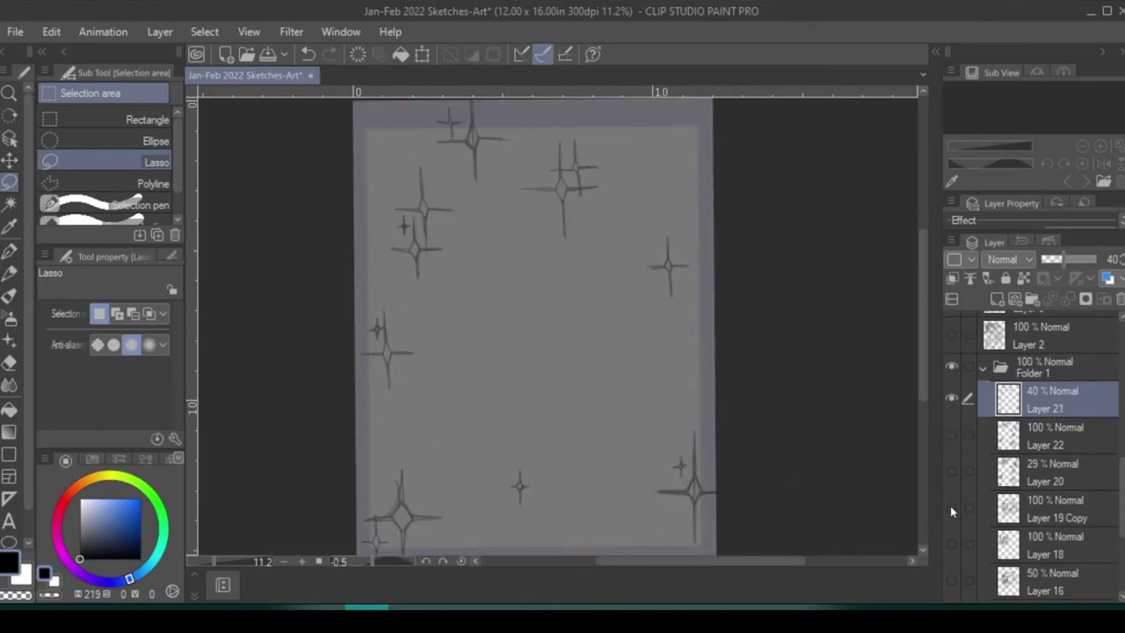
scroll(453, 217, "up", 2)
scroll(454, 217, "up", 2)
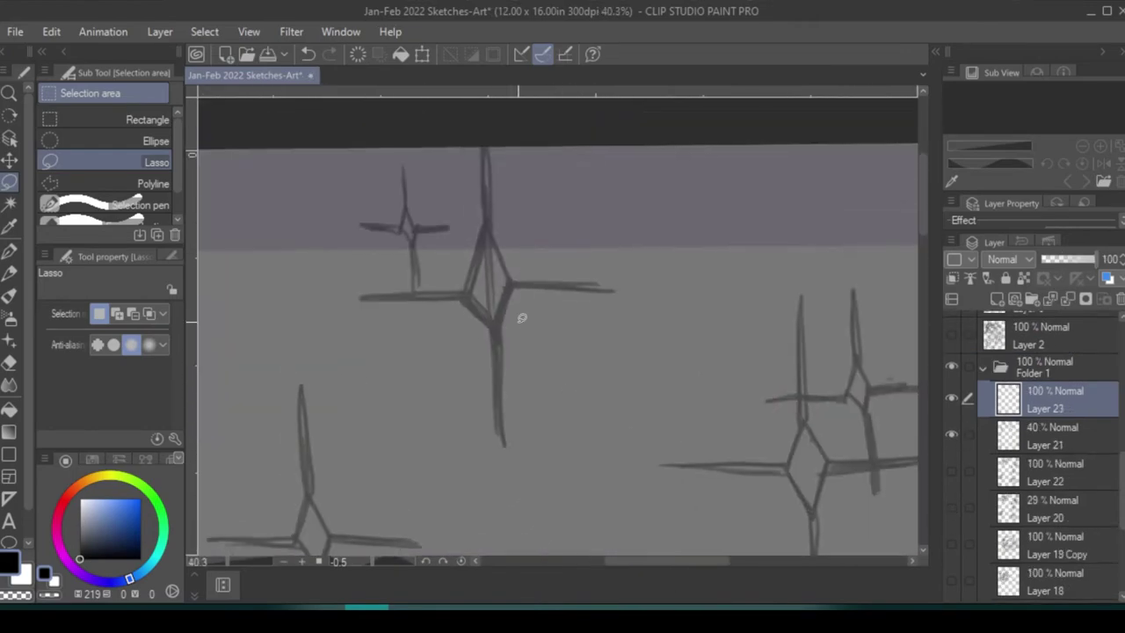
- Ink the first sparkle's solid black diamond centre and its long tapering lower ray with the Lighter pencil at size 12
key("p")
left_click_drag(465, 295, 494, 334)
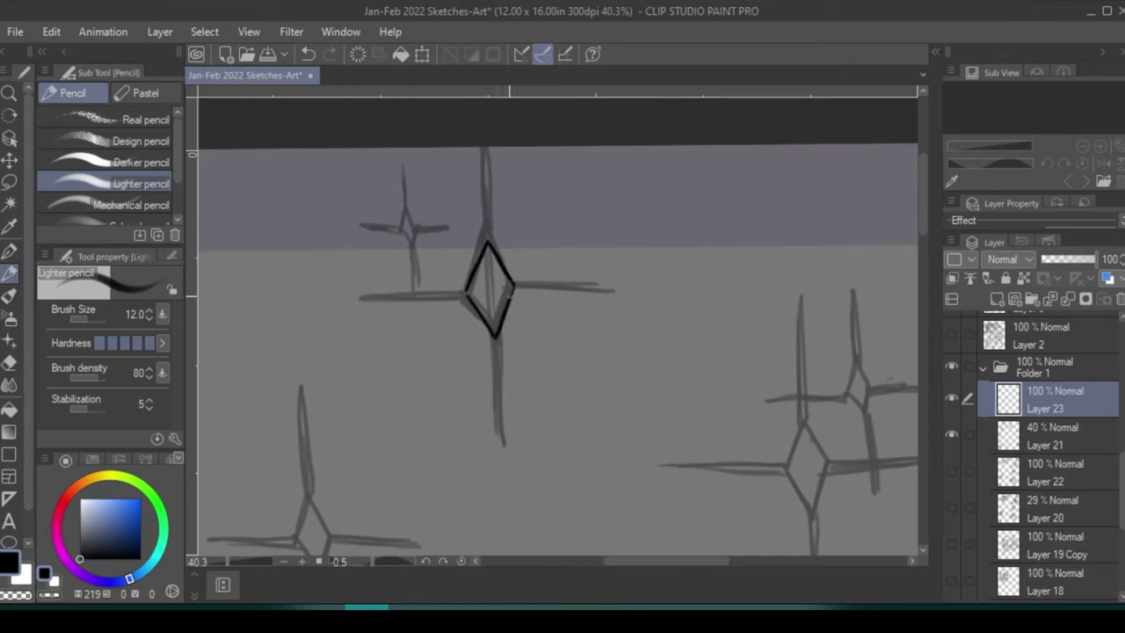
key("ctrl+z")
mouse_move(486, 328)
left_mouse_down()
mouse_move(502, 324)
mouse_move(496, 452)
left_mouse_up()
key("ctrl+z")
mouse_move(491, 327)
left_mouse_down()
mouse_move(486, 250)
mouse_move(495, 464)
left_mouse_up()
key("x")
key("x")
key("ctrl+z")
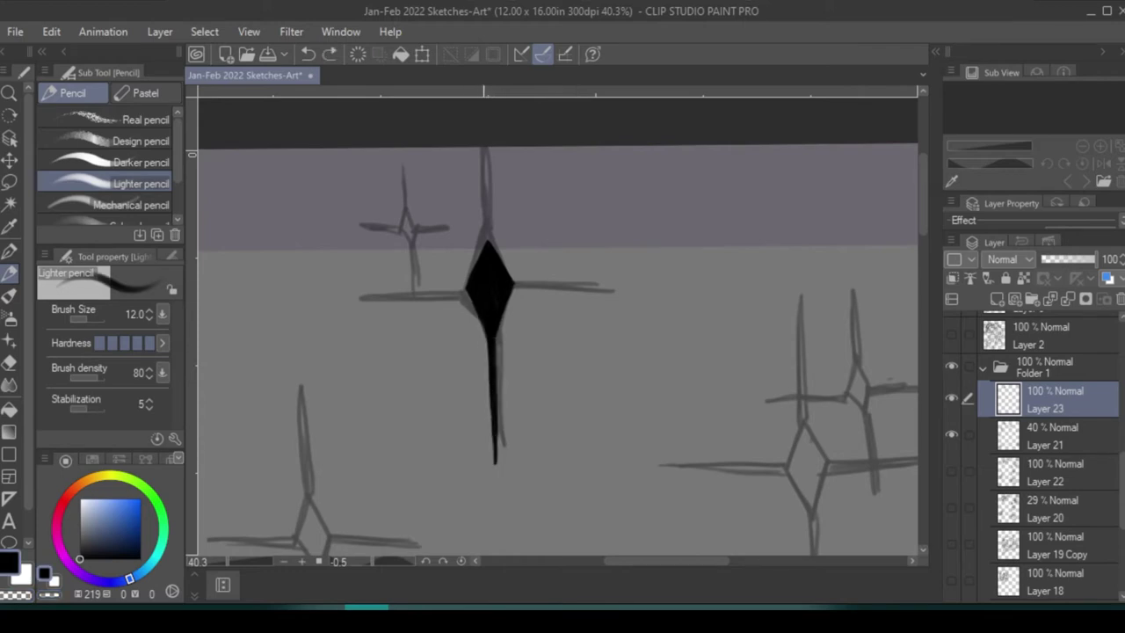
mouse_move(488, 325)
left_mouse_down()
mouse_move(495, 464)
mouse_move(489, 446)
mouse_move(505, 517)
left_mouse_up()
key("ctrl+z")
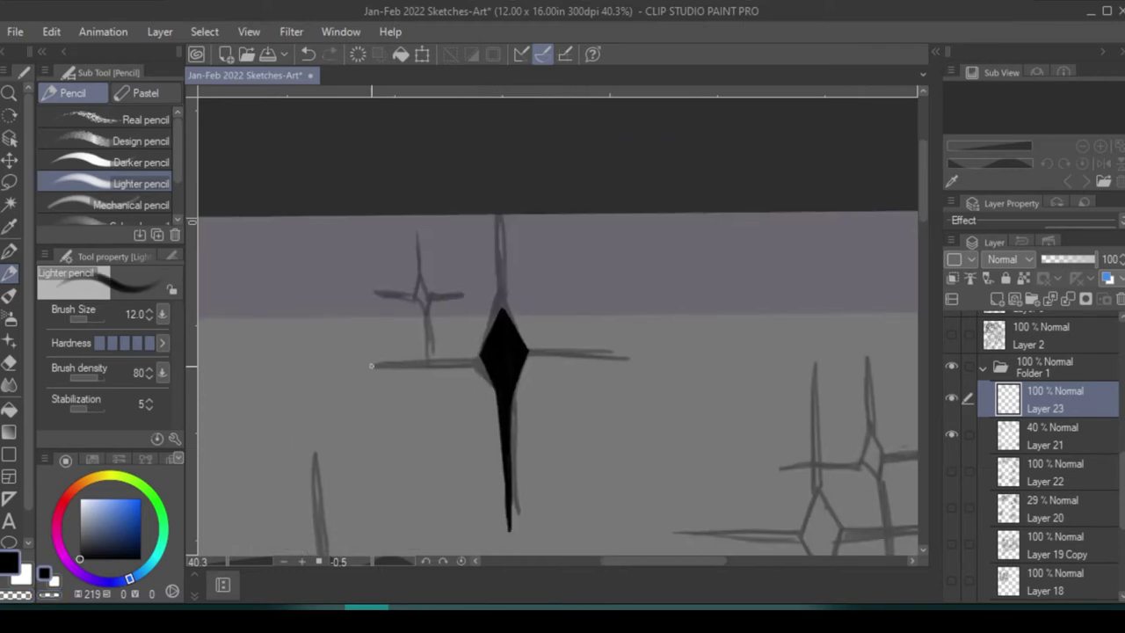
- Ink the sparkle's tapering side rays and its long upper ray to complete the four-pointed shape
left_click_drag(481, 361, 372, 362)
left_click_drag(526, 354, 641, 347)
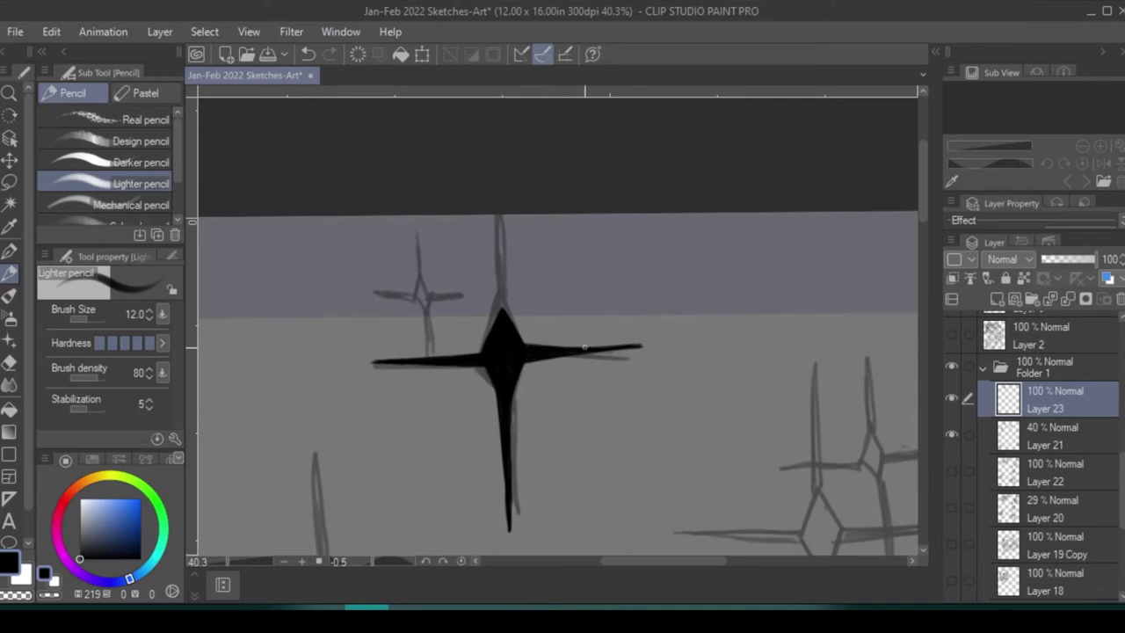
mouse_move(594, 293)
left_mouse_down()
mouse_move(607, 141)
mouse_move(616, 247)
left_mouse_up()
left_click_drag(524, 286, 517, 132)
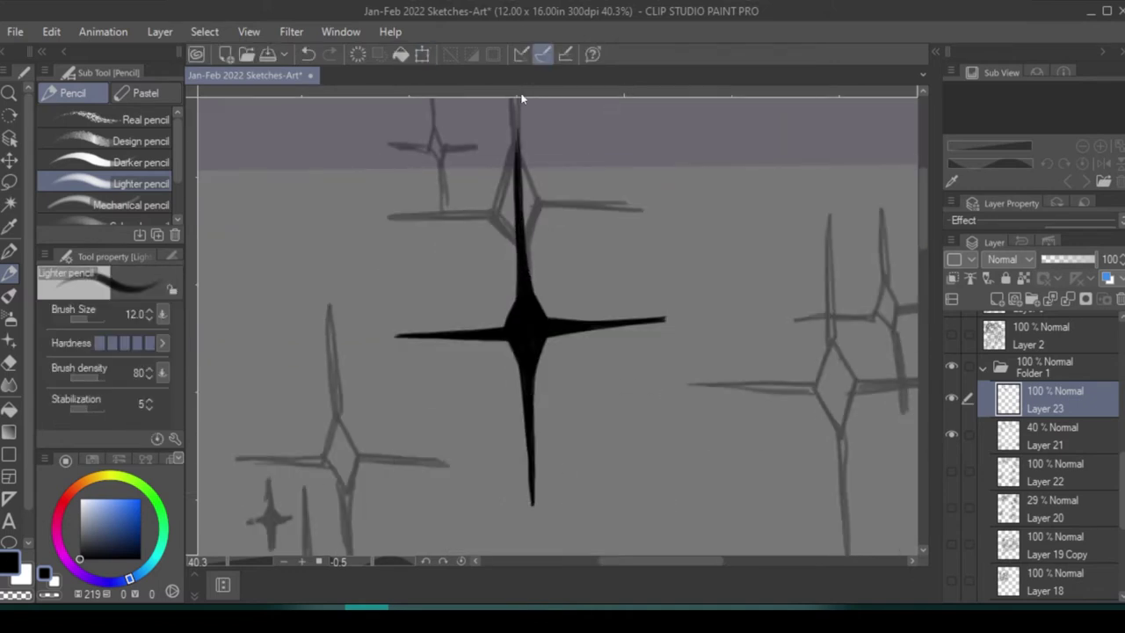
key("ctrl+z")
left_click_drag(519, 291, 517, 145)
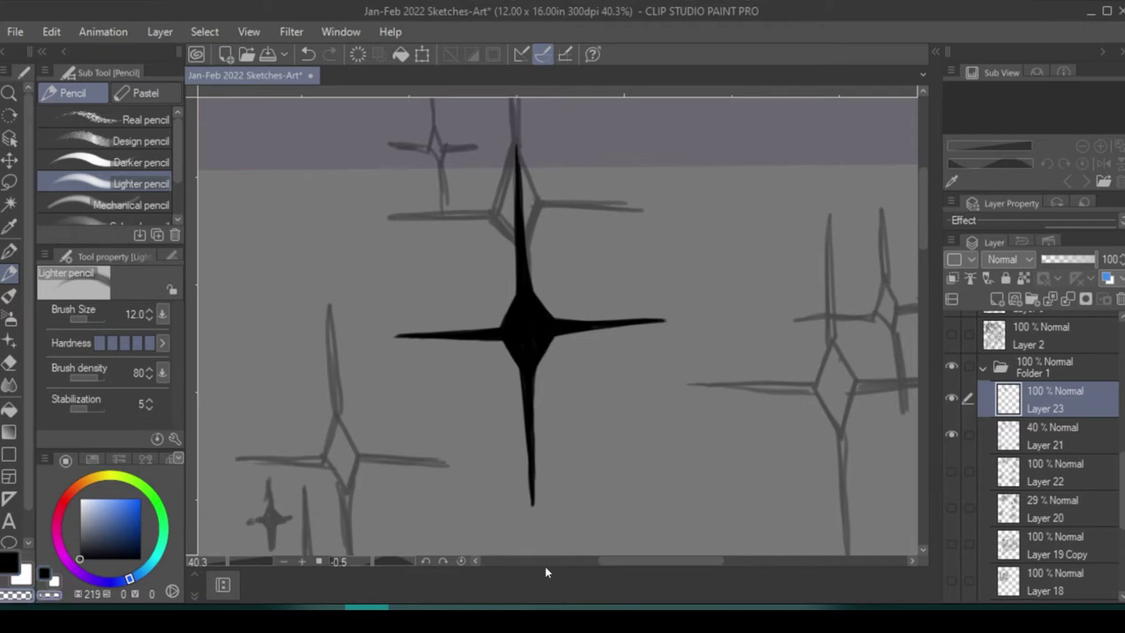
- Duplicate the sparkle layer, shrink the copy onto the small top sketch sparkle, and move the original over the large one beside it
scroll(637, 401, "down", 1)
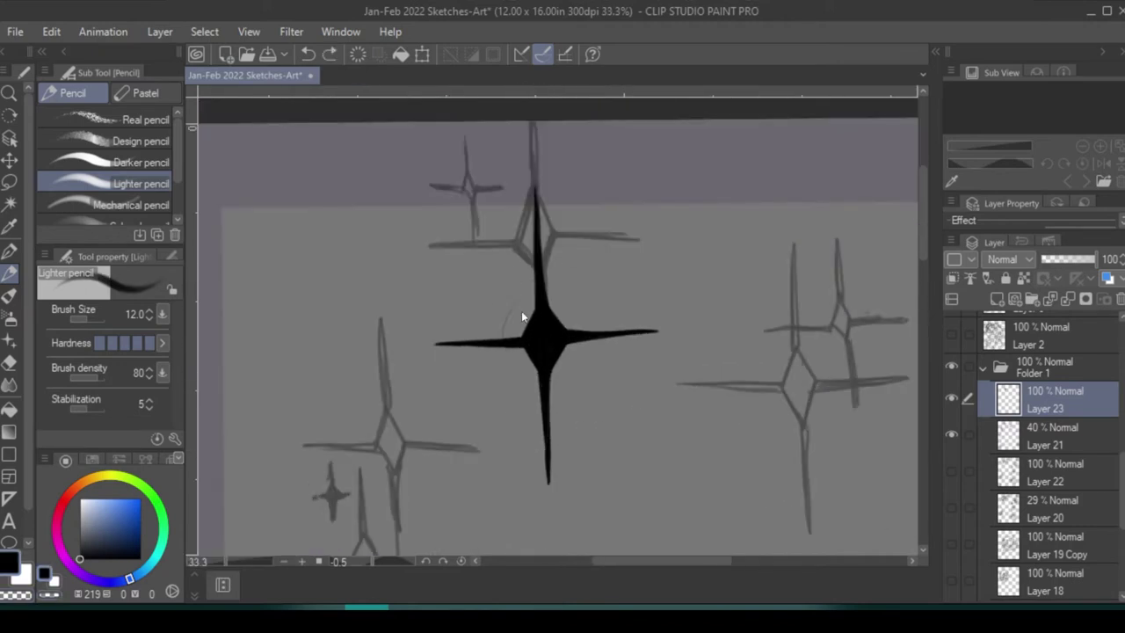
right_click(1047, 411)
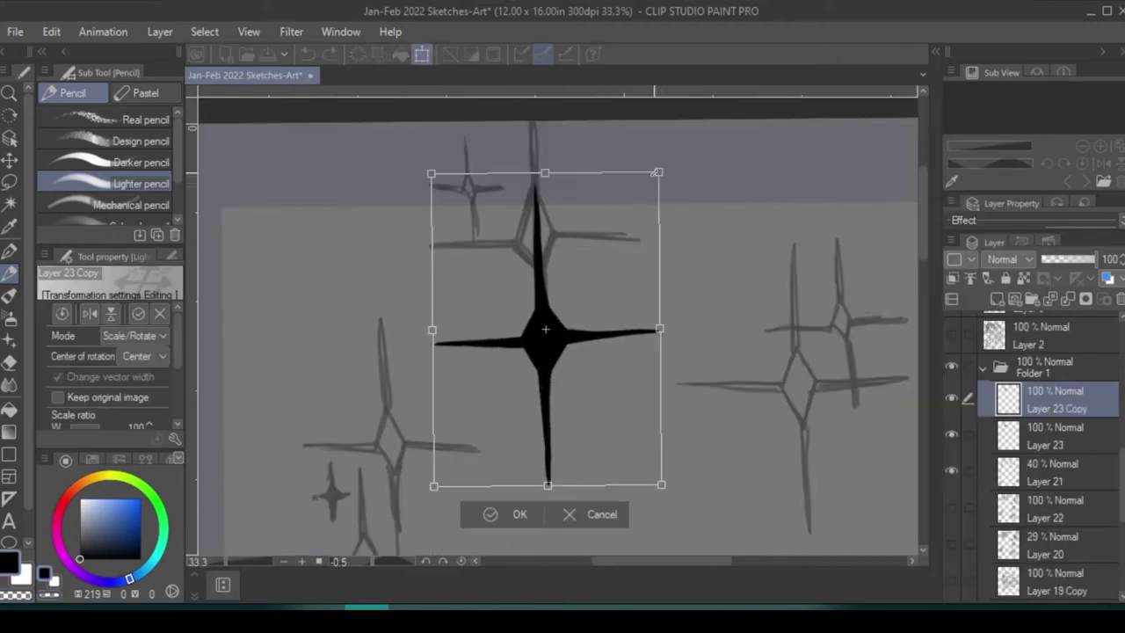
left_click_drag(545, 331, 471, 184)
key("Return")
key("ctrl+t")
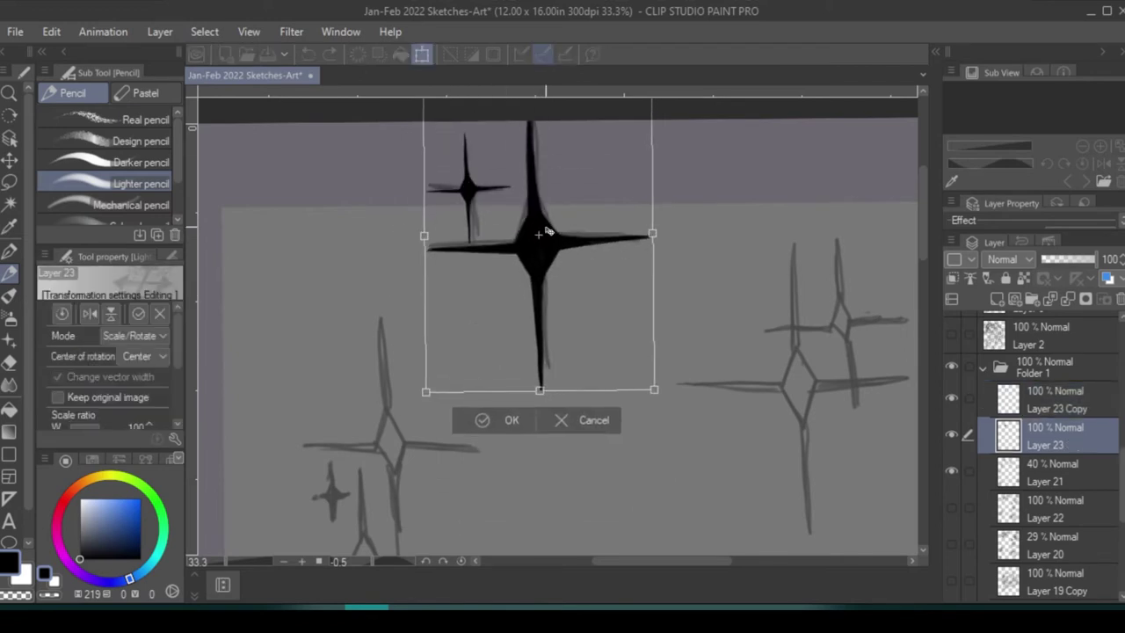
key("Return")
- Duplicate the large sparkle's layer and scale the copy down over the larger sketch sparkle of the upper-right pair
right_click(1055, 435)
left_click(979, 274)
left_click(10, 160)
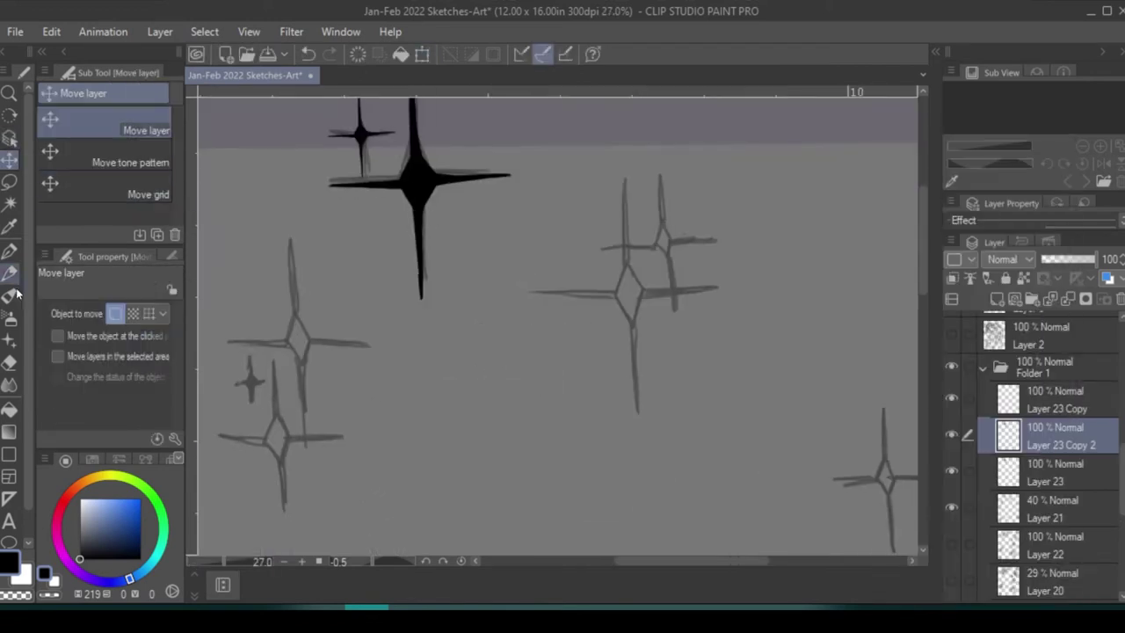
left_click(9, 138)
left_click(9, 160)
left_click_drag(422, 184, 646, 312)
key("ctrl+t")
left_click_drag(723, 164, 698, 220)
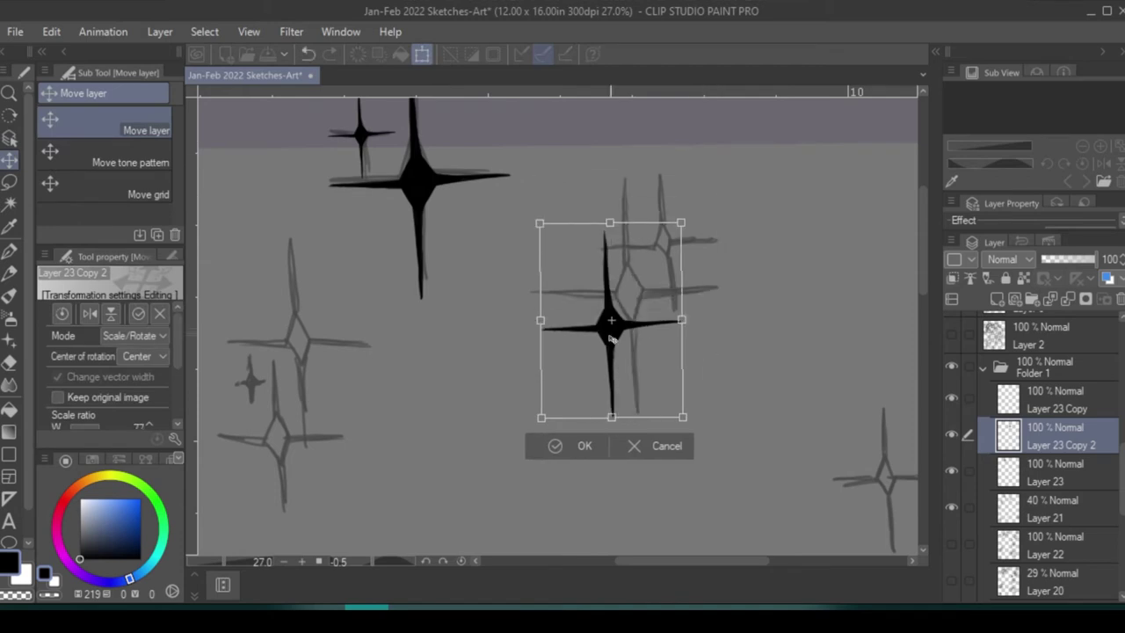
key("Return")
- Paste scaled sparkle copies over the smaller sketch of the upper-right pair and the single sparkle by the page's right edge
key("ctrl+c")
key("ctrl+v")
left_click_drag(620, 297, 672, 230)
key("ctrl+t")
left_click_drag(746, 126, 826, 338)
key("Return")
key("ctrl+c")
key("ctrl+v")
key("ctrl+minus")
key("ctrl+t")
key("Return")
- Paste and resize more sparkle copies over the left-edge pair, the small upper-left sketch, and the small lower-right sketch
key("ctrl+c")
key("ctrl+v")
left_click_drag(650, 332, 387, 334)
scroll(416, 387, "down", 3)
key("ctrl+t")
key("Return")
key("ctrl+c")
key("ctrl+v")
key("ctrl+t")
key("Return")
left_click_drag(486, 198, 432, 173)
left_click_drag(822, 525, 797, 289)
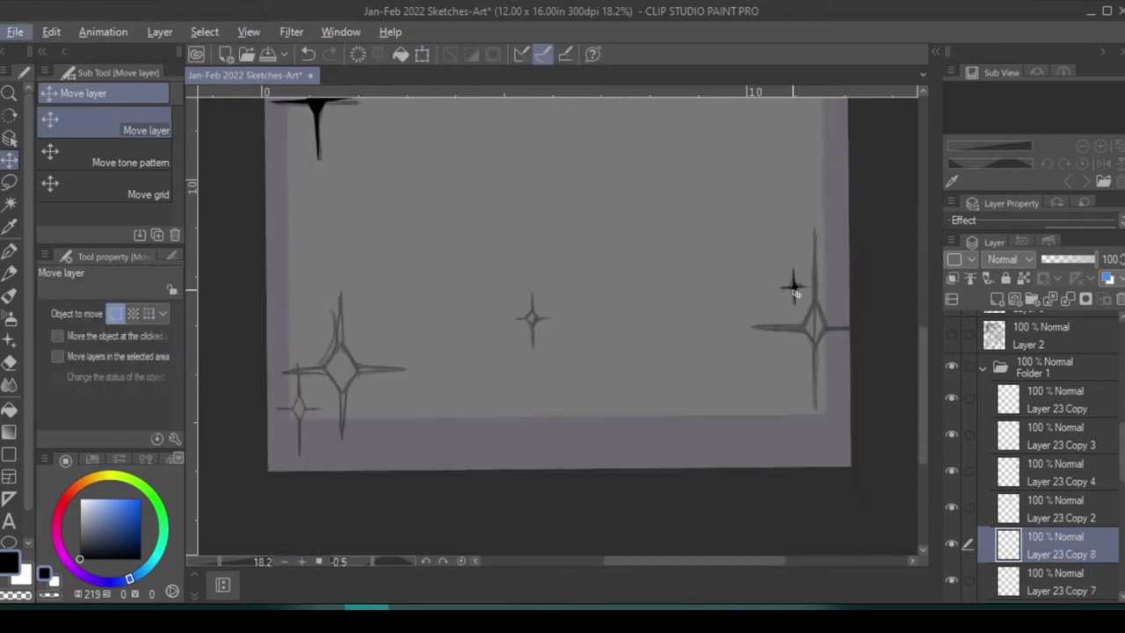
- Merge the placed sparkle copies into one layer, keeping the large original sparkle on its own layer
scroll(1037, 440, "down", 3)
scroll(1037, 440, "up", 1)
key("shift+alt+e")
key("ctrl+z")
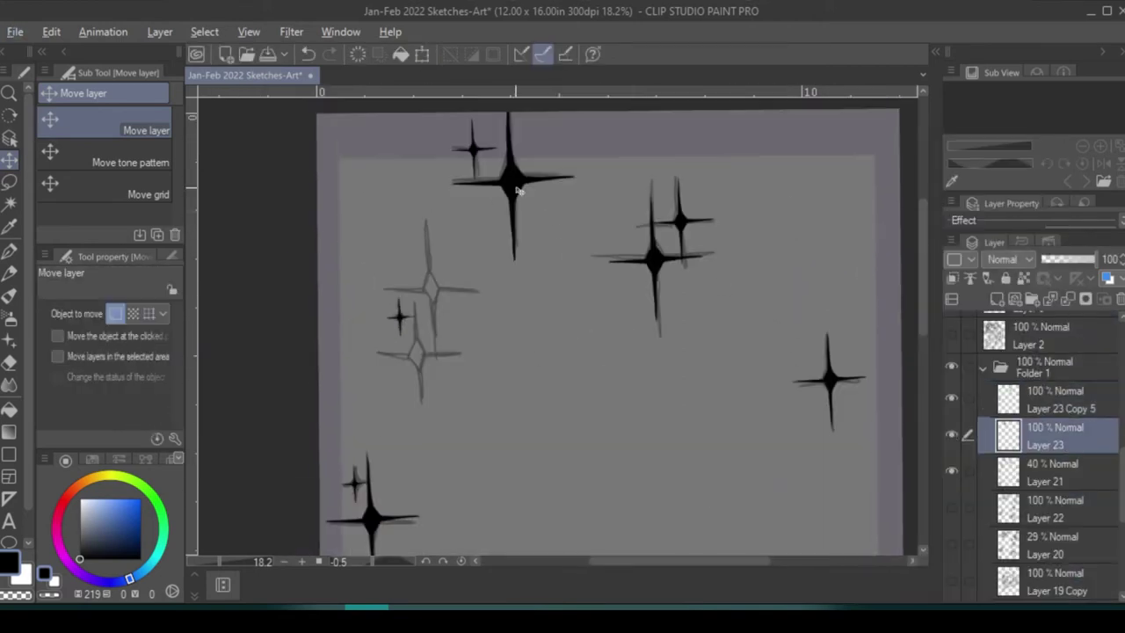
- Scale copies of the large sparkle over the two remaining upper-left sketch sparkles
key("ctrl+t")
left_click_drag(495, 364, 477, 343)
key("Return")
- Paste sparkle copies over the bottom-centre and large lower-left sketches, shrinking the bottom-centre one to fit
left_click_drag(567, 404, 545, 176)
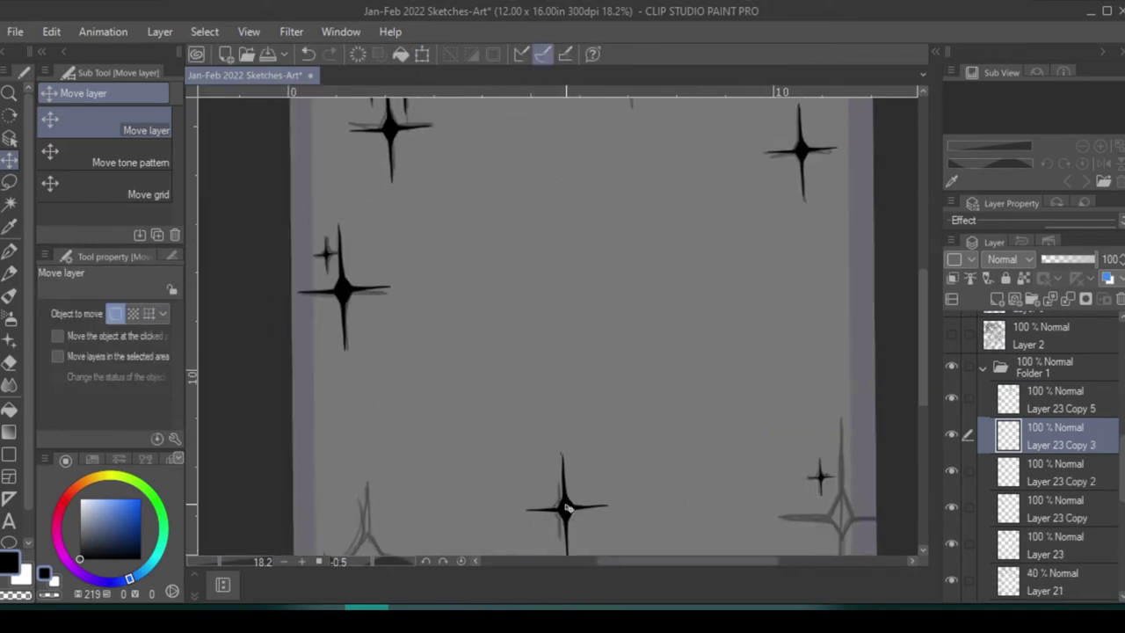
key("ctrl+c")
key("ctrl+v")
key("ctrl+t")
left_click_drag(580, 399, 566, 369)
key("Return")
key("ctrl+v")
key("ctrl+t")
key("Return")
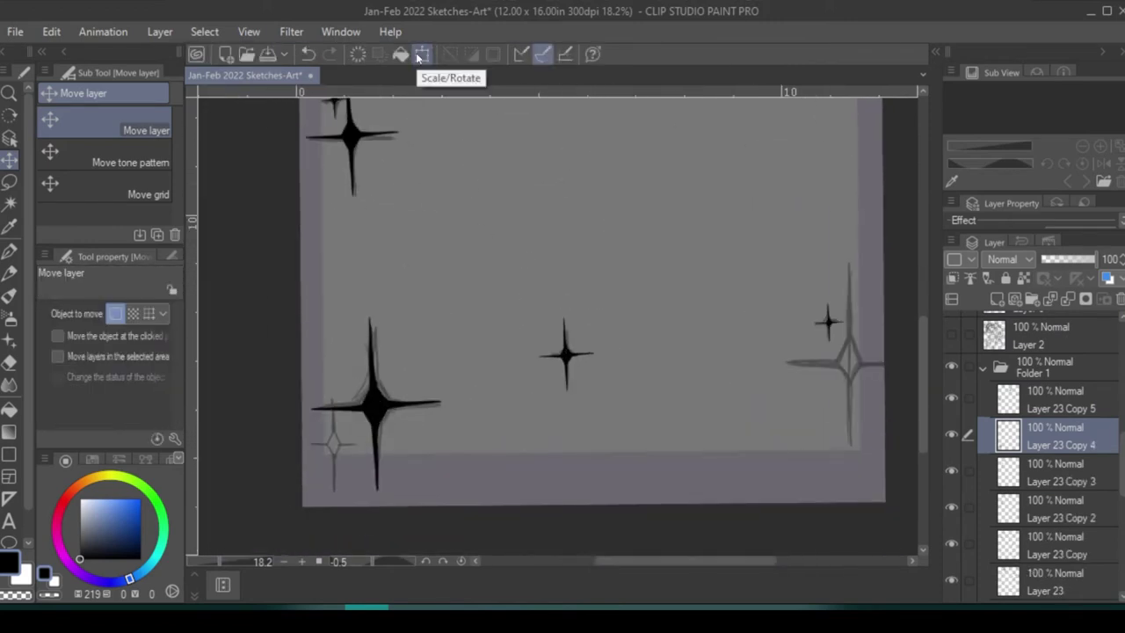
- Paste two more sparkle copies over the large lower-right sketch and, scaled down, the small one in the lower-left corner
key("ctrl+v")
key("ctrl+v")
key("ctrl+t")
left_click_drag(368, 466, 334, 441)
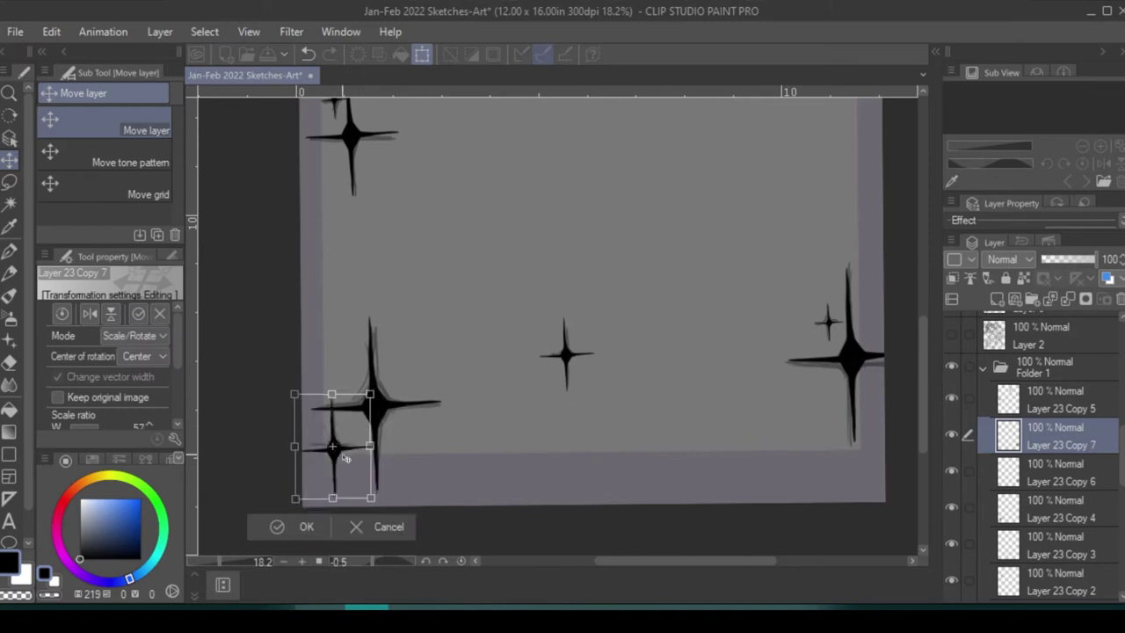
key("Return")
- Hide the sparkle sketch, show the flower and tiger line art, and slightly rotate and shift the inked sparkles to suit them
scroll(334, 441, "down", 5)
scroll(995, 426, "down", 5)
left_click(953, 401)
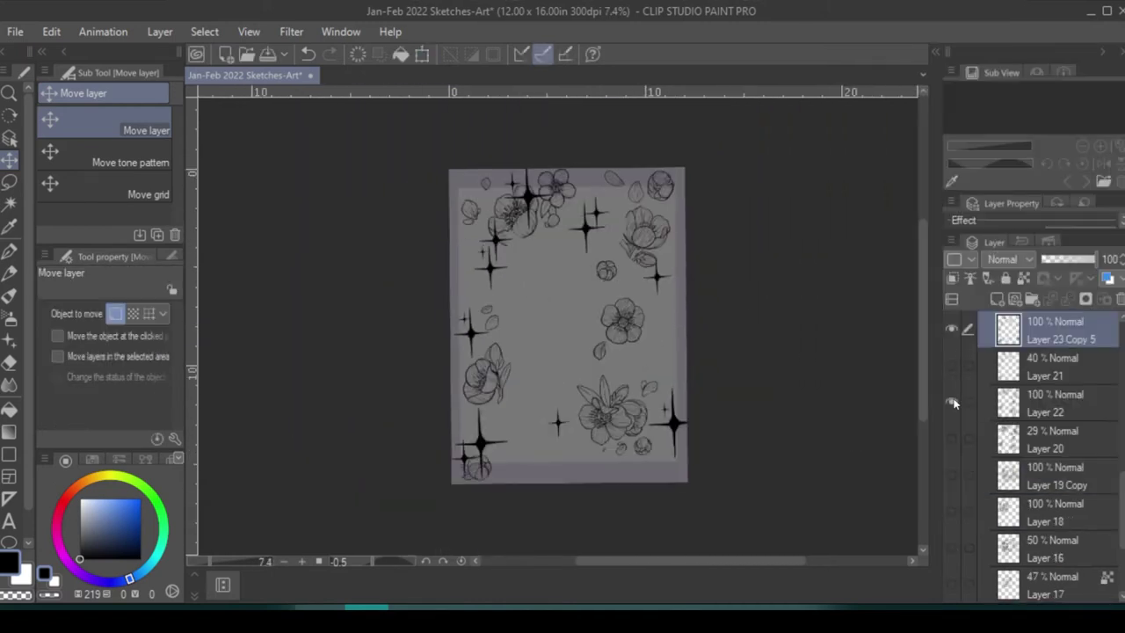
left_click(952, 475)
key("ctrl+t")
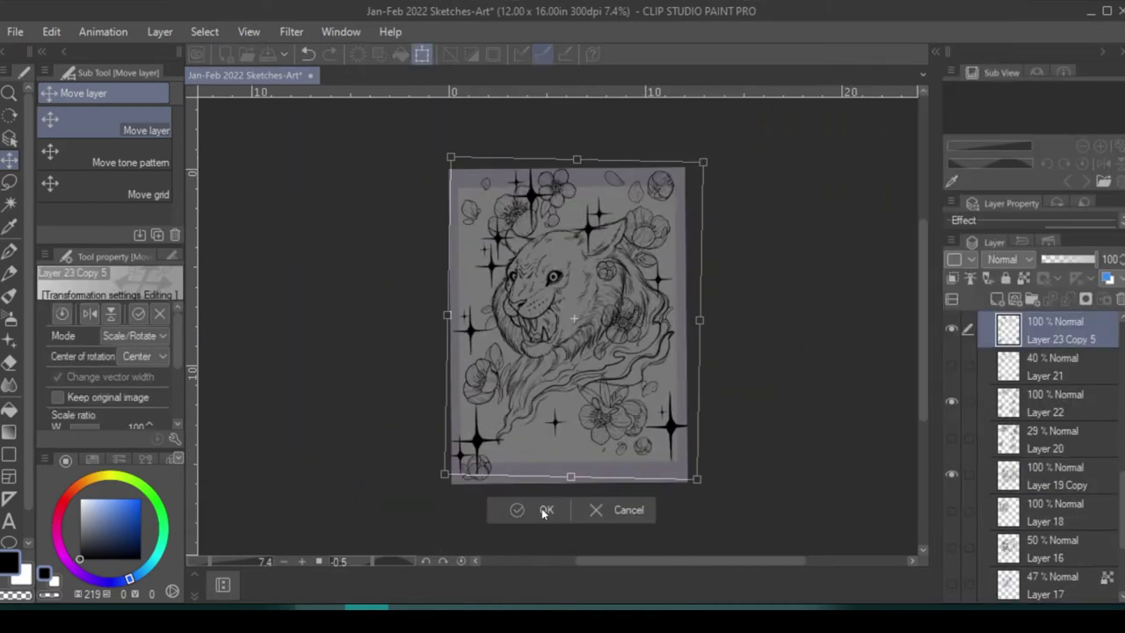
key("Return")
- Select the sparkle, flower and tiger line art layers together and transform them to adjust their placement on the page
scroll(595, 236, "up", 2)
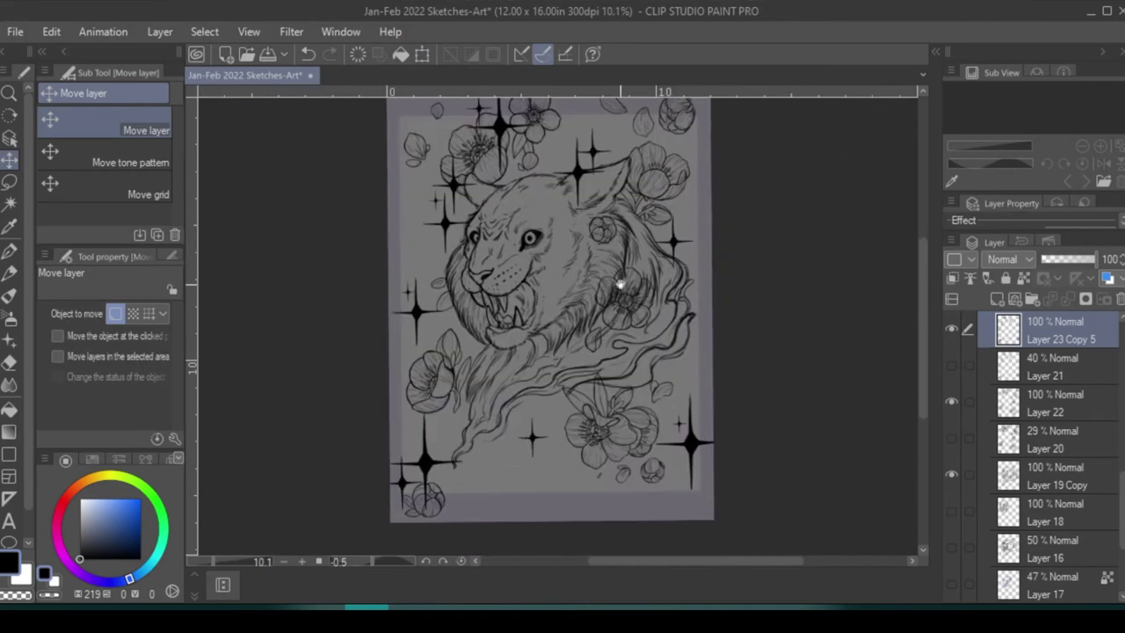
key("ctrl+t")
scroll(805, 258, "up", 1)
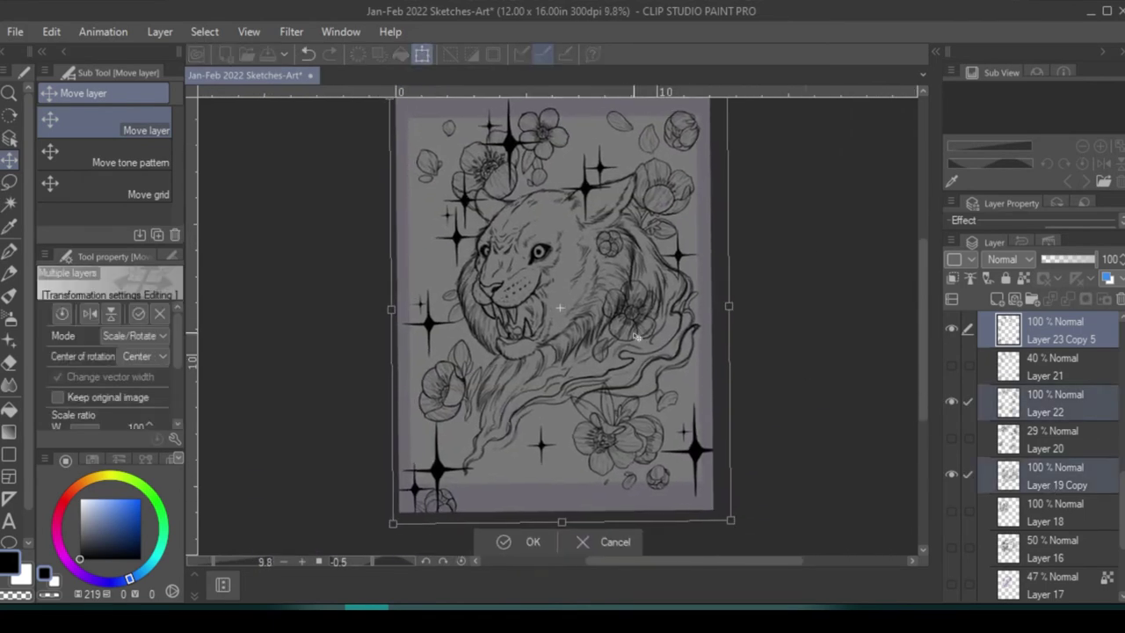
key("Return")
- Duplicate the tiger line art layer and erase the copy's lines where they run behind the flowers and petals
right_click(1055, 476)
left_click(985, 144)
scroll(612, 357, "up", 3)
scroll(613, 357, "up", 3)
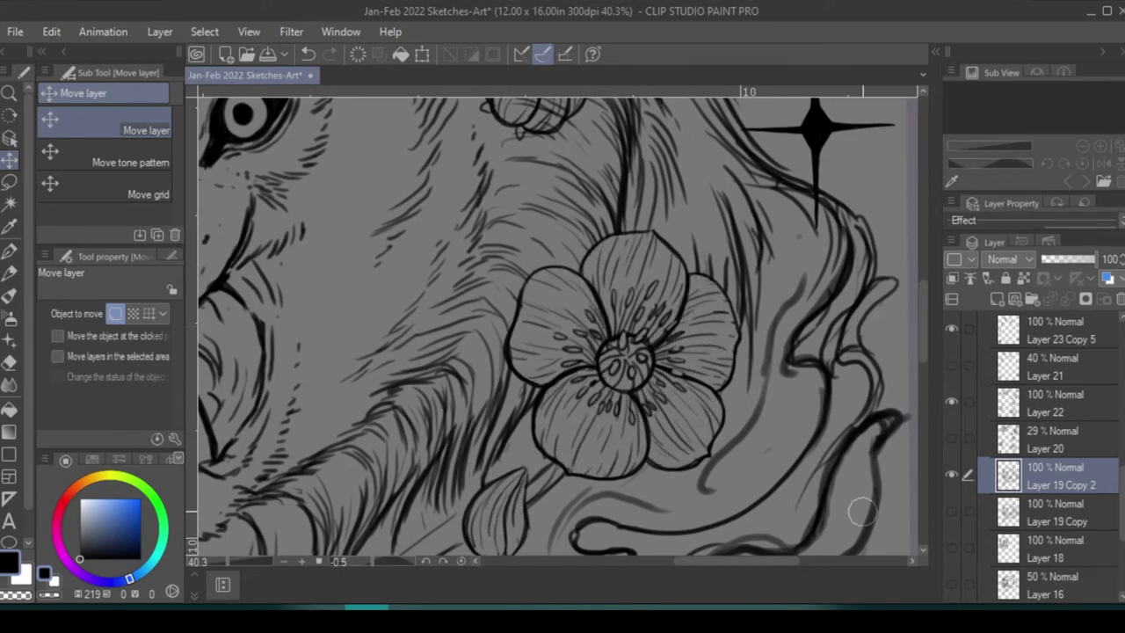
mouse_move(861, 512)
left_mouse_down()
mouse_move(830, 325)
mouse_move(876, 159)
left_mouse_up()
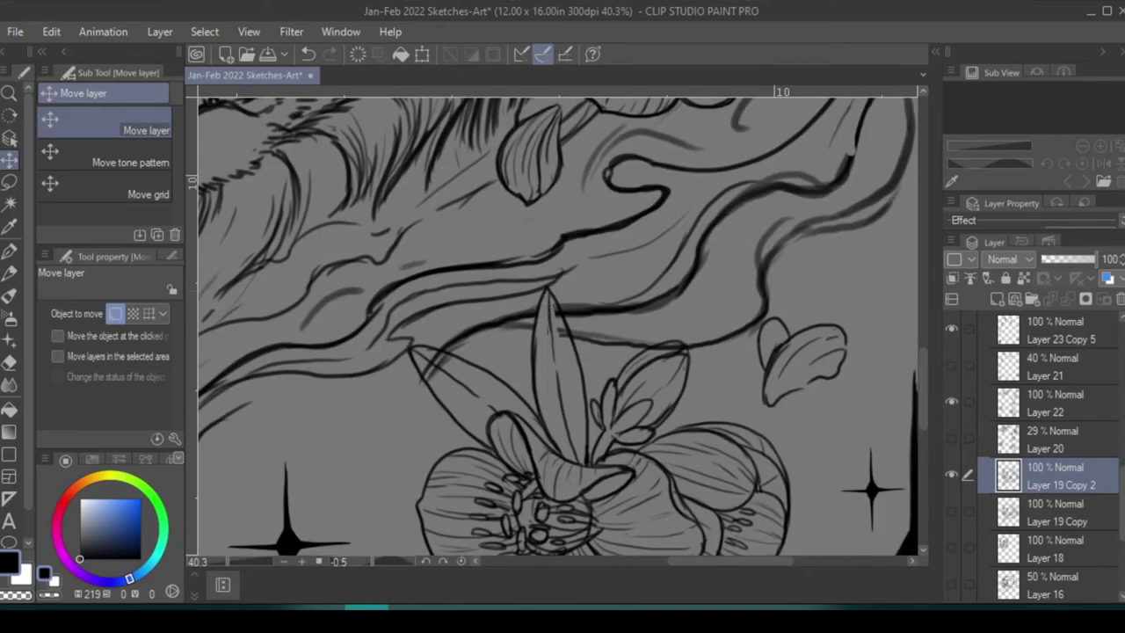
mouse_move(460, 368)
left_mouse_down()
mouse_move(439, 290)
mouse_move(711, 445)
mouse_move(474, 340)
left_mouse_up()
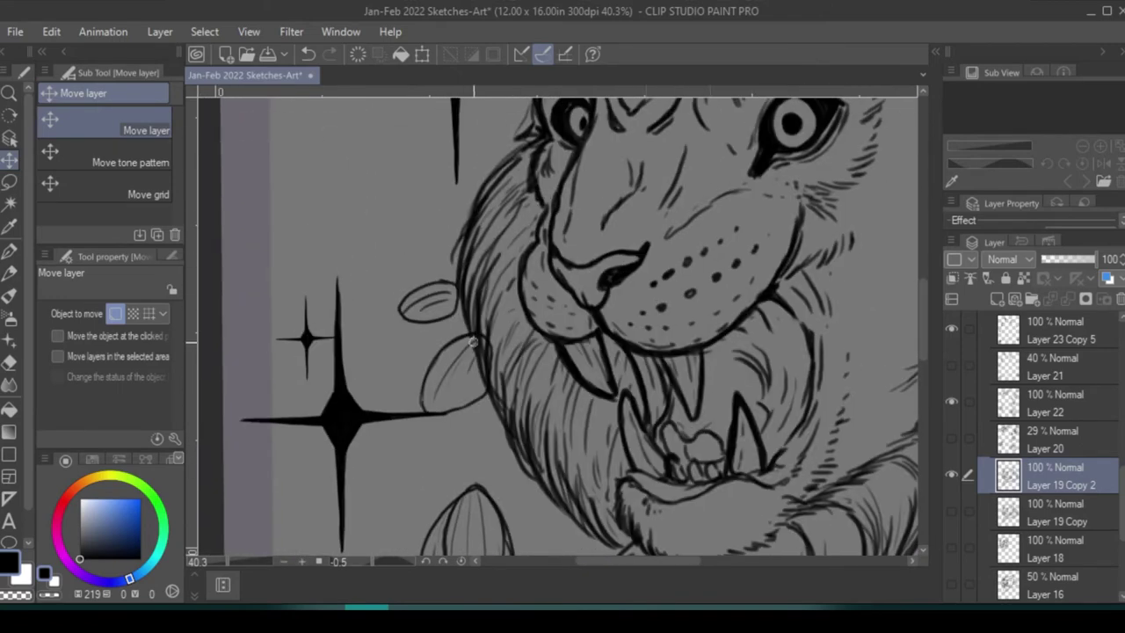
scroll(637, 208, "down", 5)
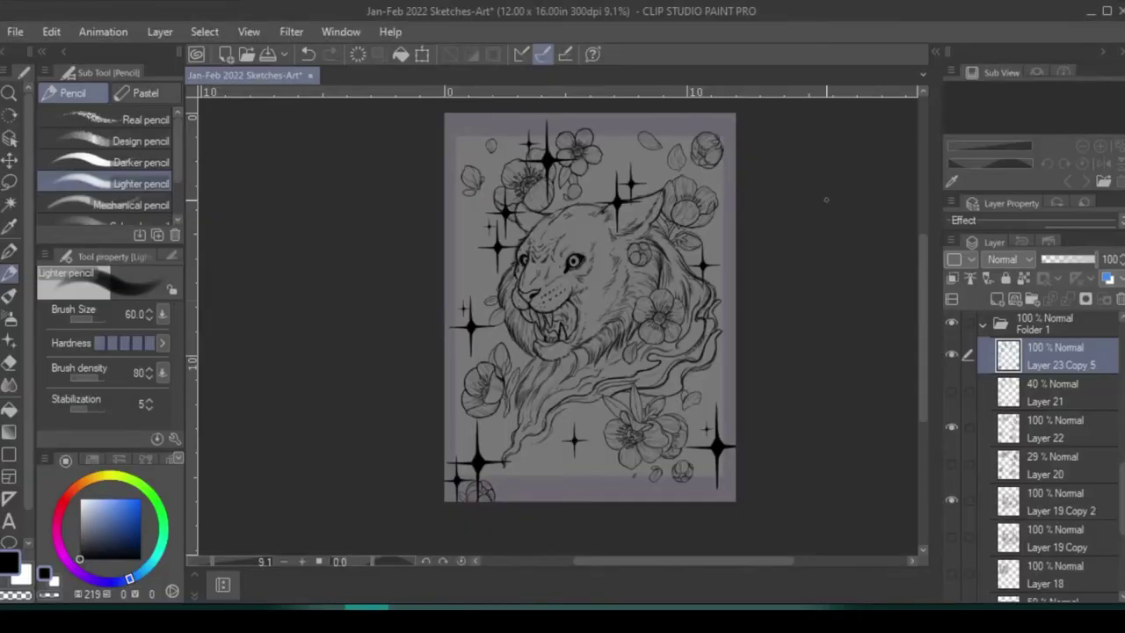
- Duplicate the sparkle layer, try a Gaussian blur on the copy, and set its blending mode to Glow dodge
right_click(1023, 385)
left_click(291, 32)
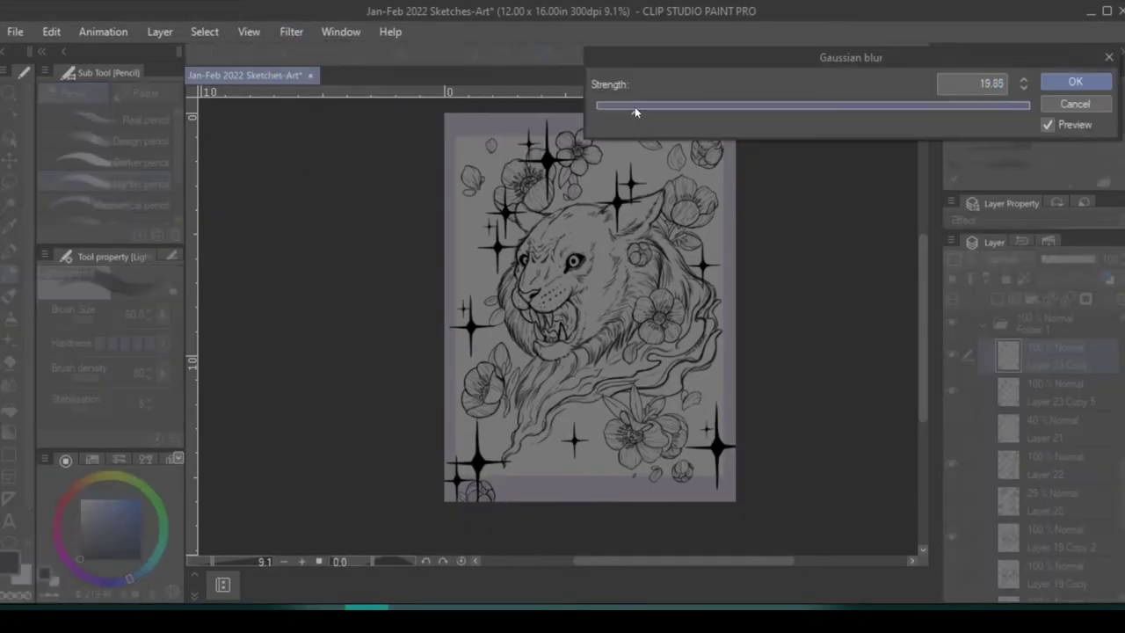
left_click(1002, 259)
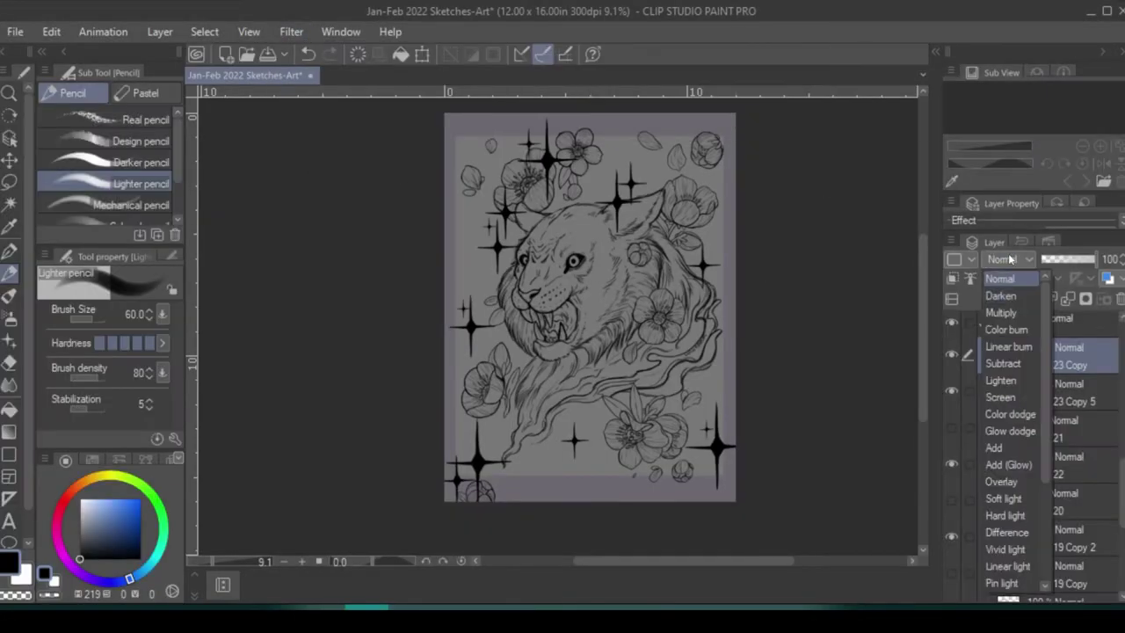
left_click(1010, 431)
- Lock the transparent pixels of the normal-mode sparkle layer and fill its sparkles with pale mint over a blue background
scroll(1046, 439, "down", 2)
left_click(1059, 415)
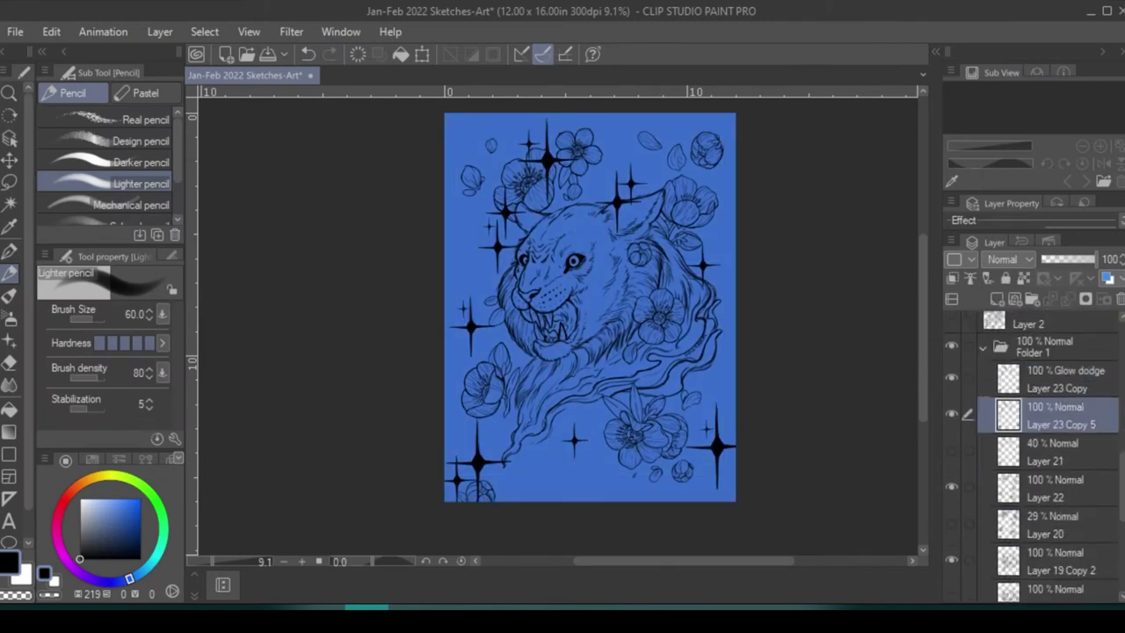
left_click(1024, 277)
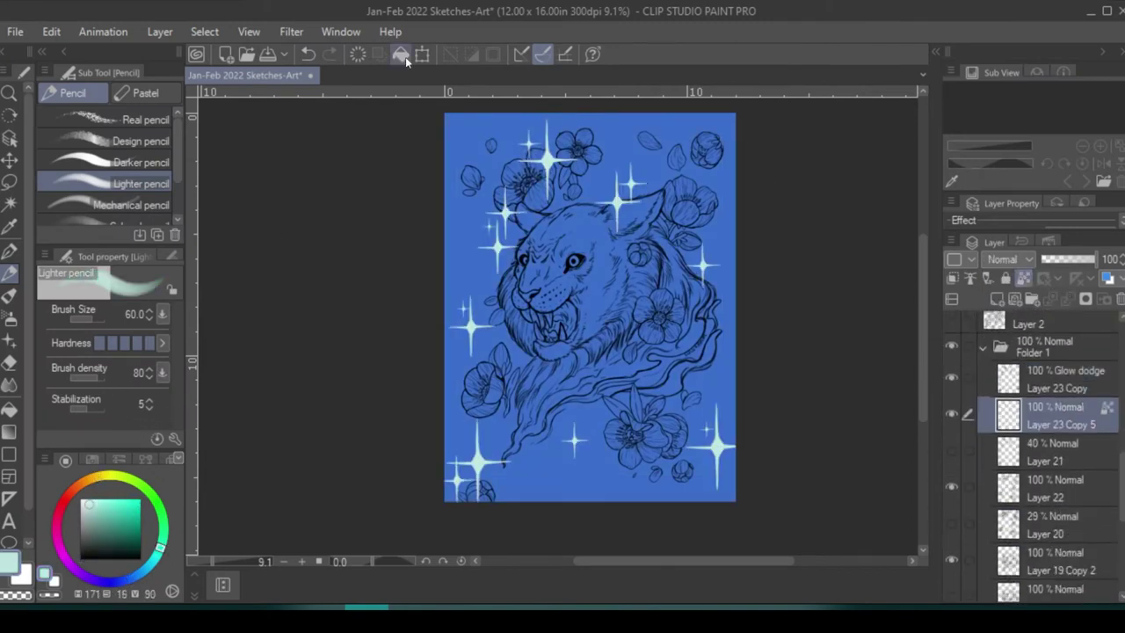
- Apply a Gaussian blur to the Glow dodge sparkle copy to give the sparkles a soft glow
left_click(1059, 379)
left_click_drag(1097, 259, 1047, 259)
key("ctrl+z")
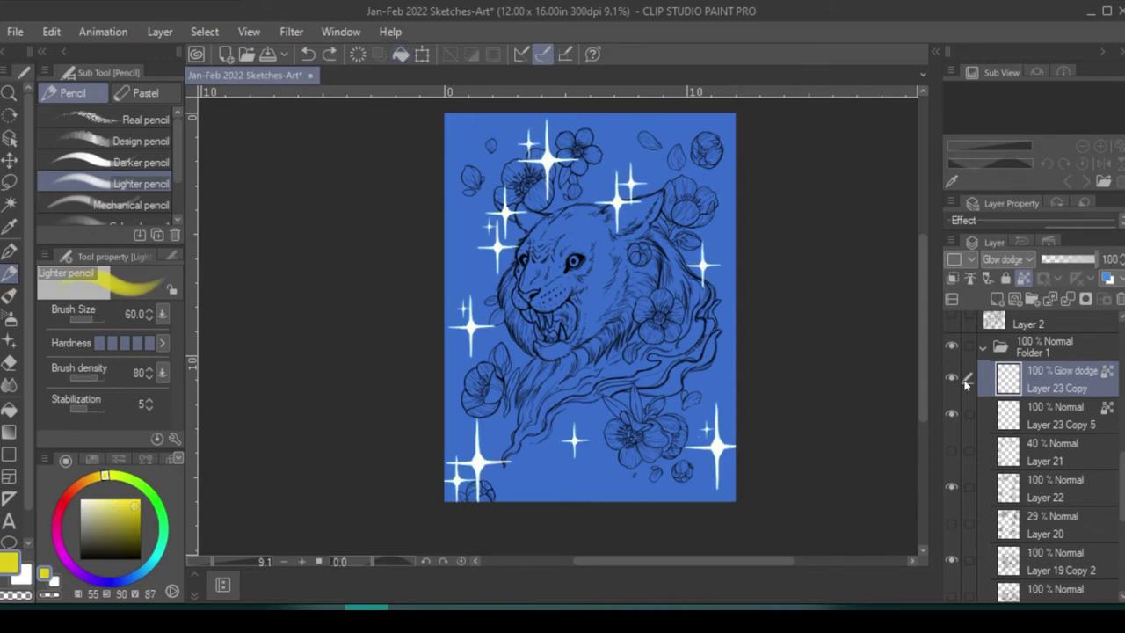
scroll(479, 311, "up", 4)
left_click(291, 32)
left_click(1019, 262)
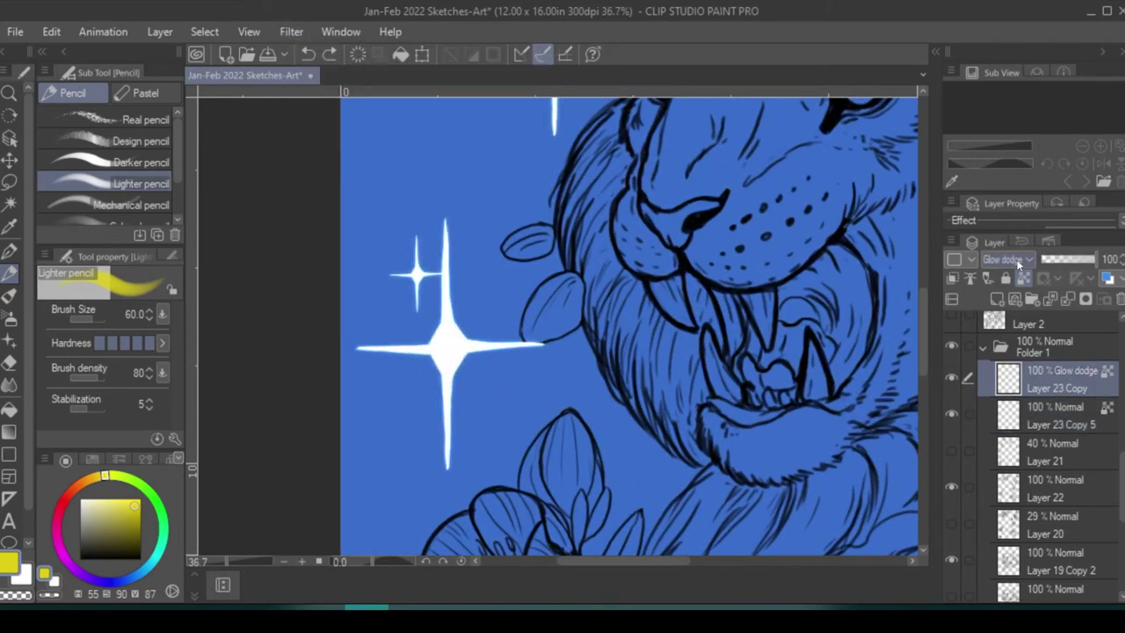
left_click(291, 31)
mouse_move(322, 50)
left_click(470, 103)
left_click(1076, 81)
scroll(474, 332, "down", 4)
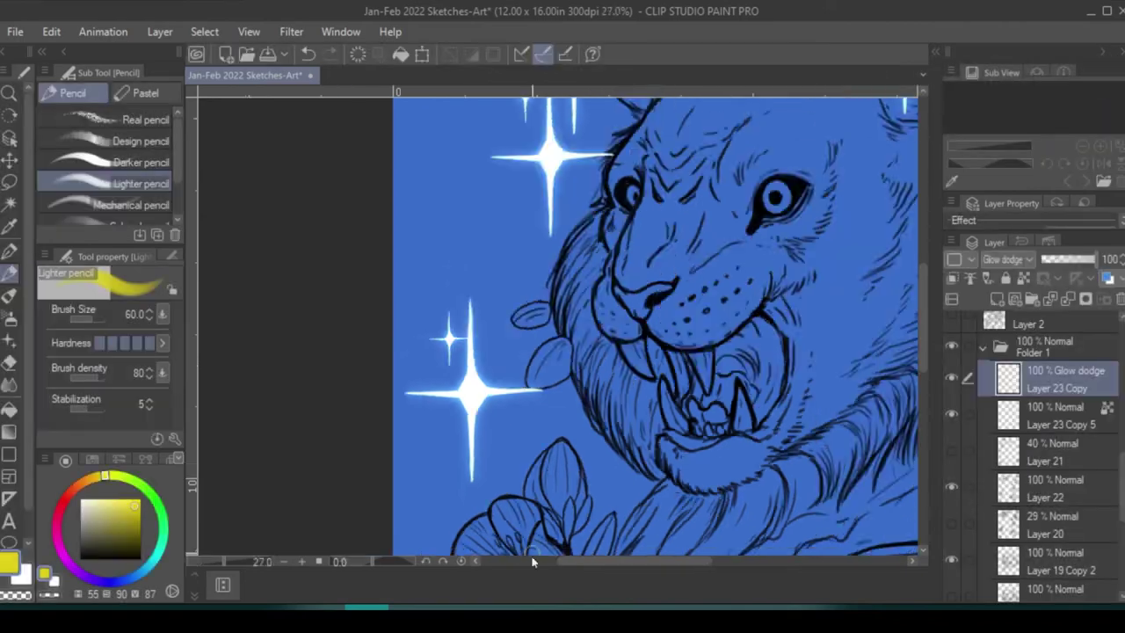
- Add a Glow dodge layer and draw thin pale mint rings around the large left-edge sparkle and a small upper-left one
scroll(475, 332, "up", 5)
left_click(474, 333, "alt")
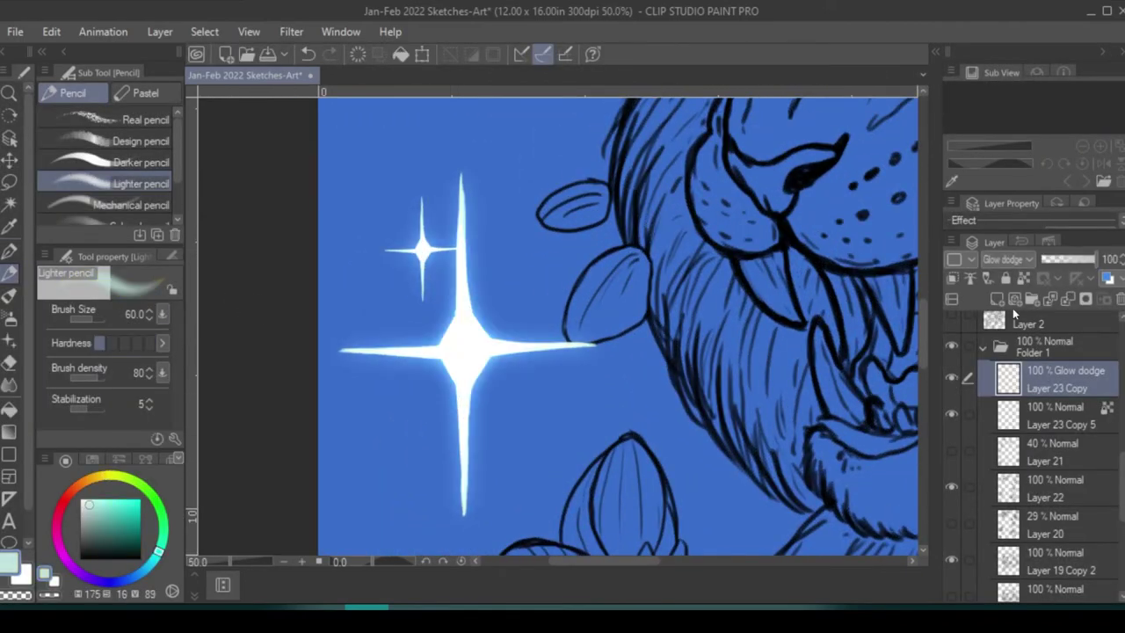
left_click(998, 299)
left_click_drag(428, 291, 430, 406)
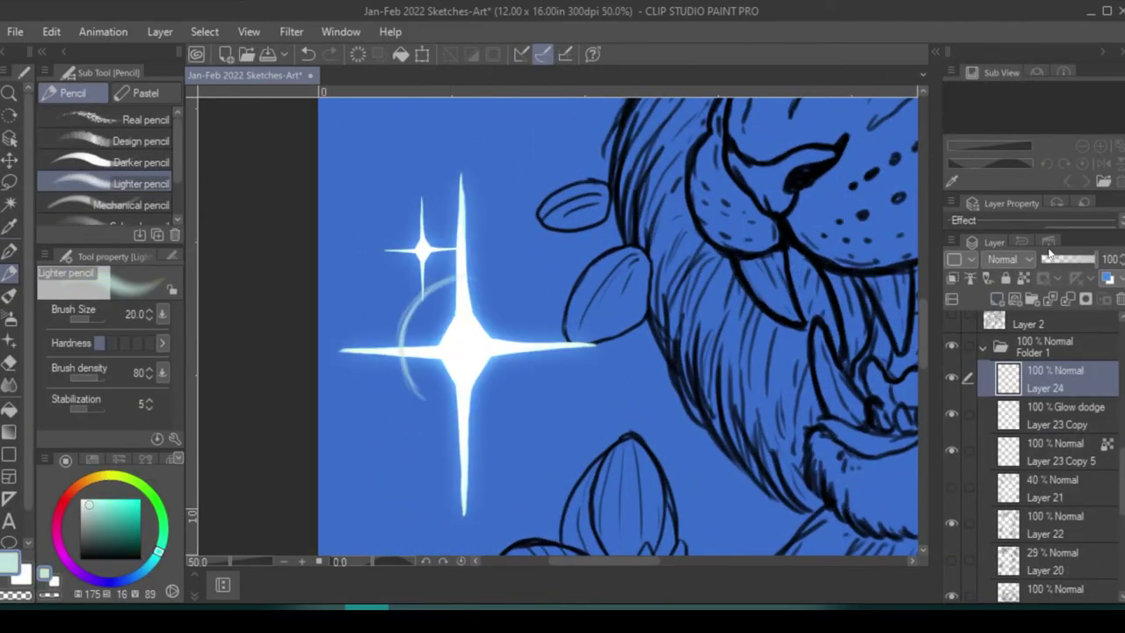
mouse_move(459, 278)
left_mouse_down()
mouse_move(409, 388)
mouse_move(517, 406)
mouse_move(521, 314)
mouse_move(480, 276)
left_mouse_up()
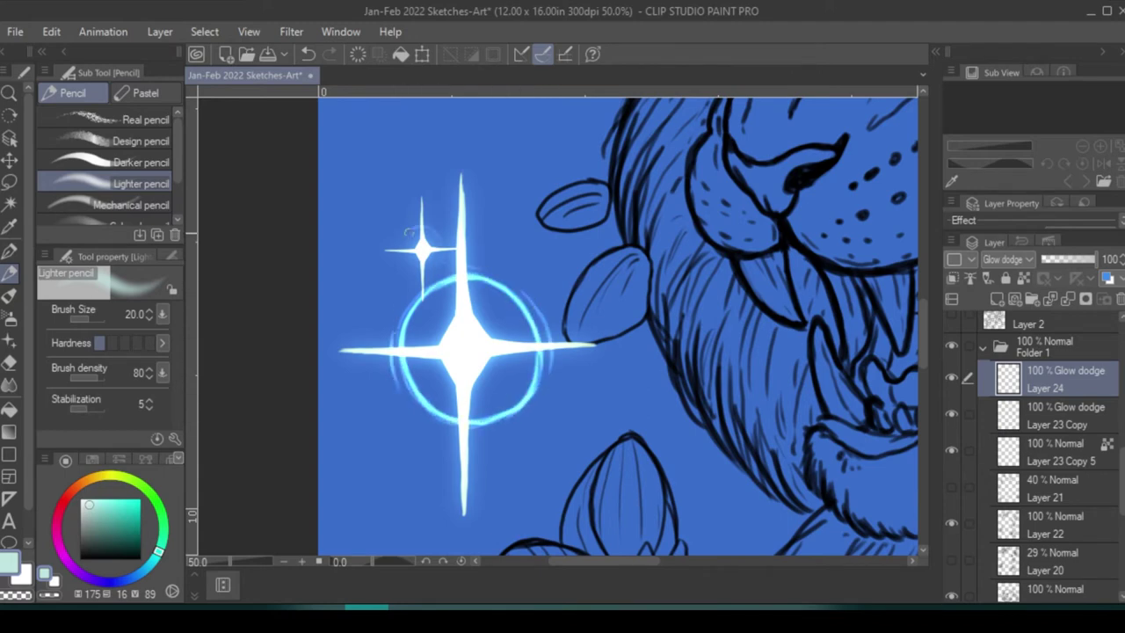
scroll(413, 232, "down", 4)
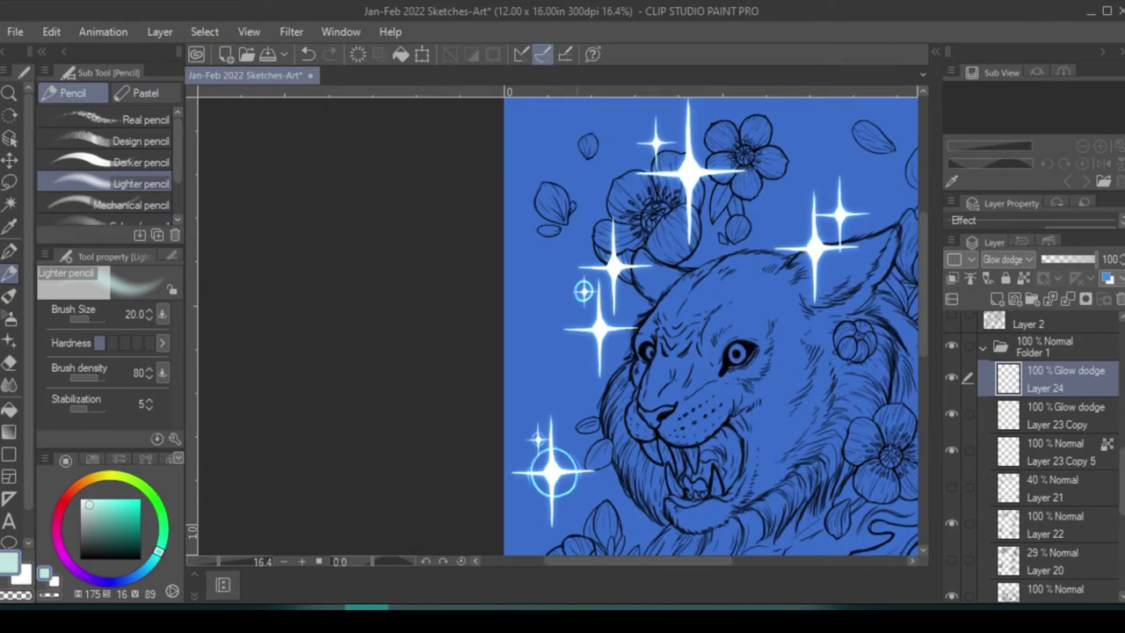
- Draw thin pale mint rings around the remaining sparkles, from the top of the page to its lower corners
left_click_drag(584, 290, 583, 398)
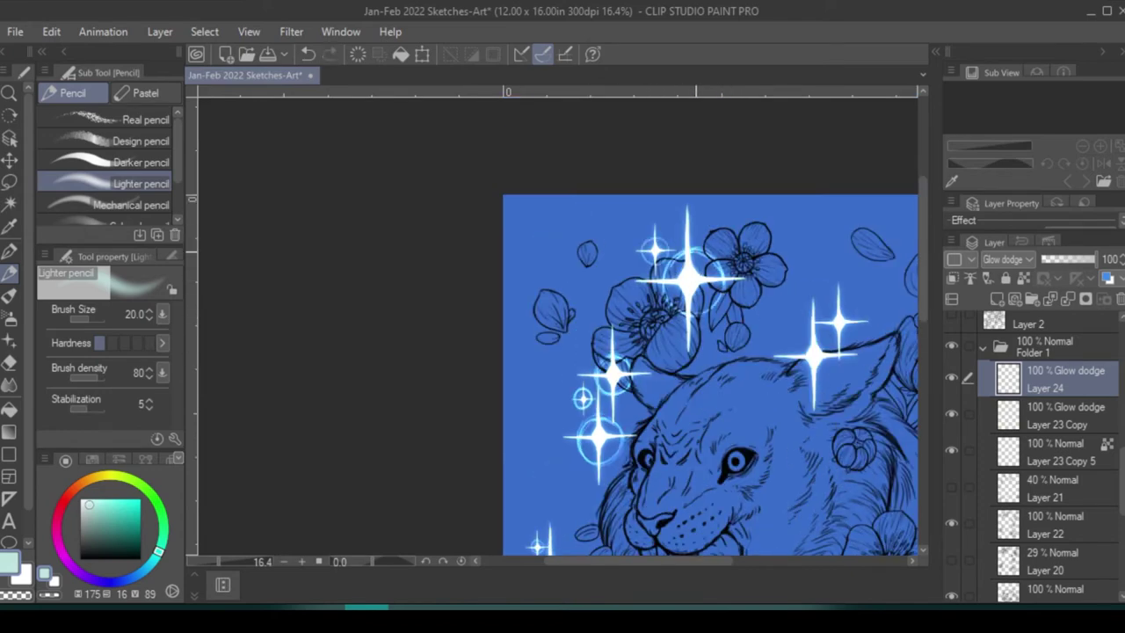
mouse_move(583, 398)
left_mouse_down()
mouse_move(482, 398)
mouse_move(406, 360)
mouse_move(323, 255)
mouse_move(355, 35)
left_mouse_up()
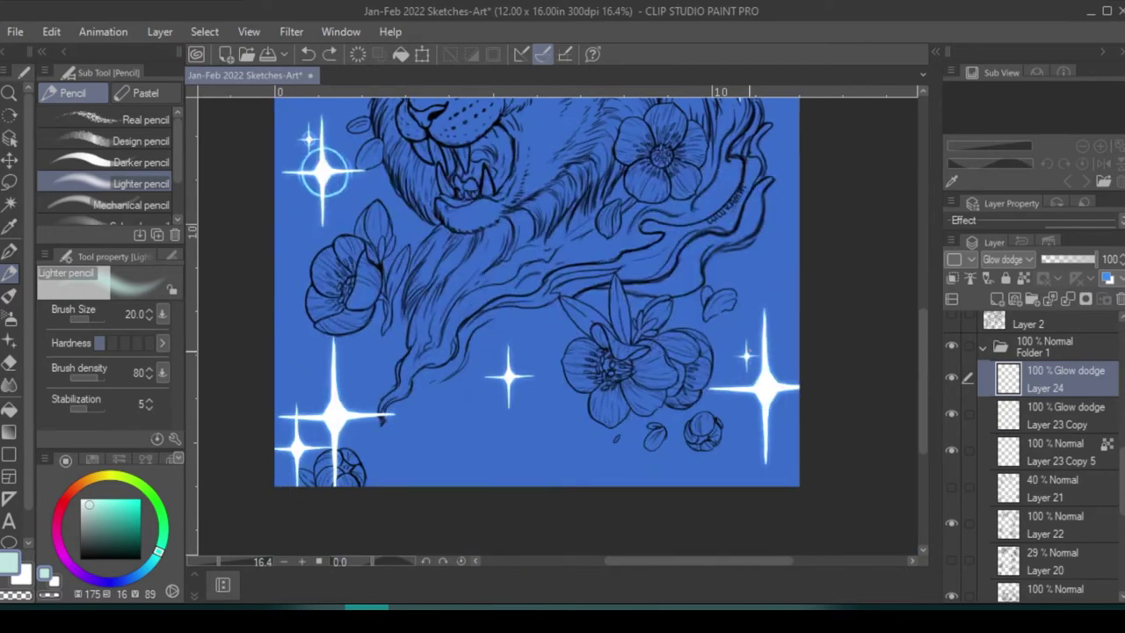
left_click_drag(528, 351, 747, 259)
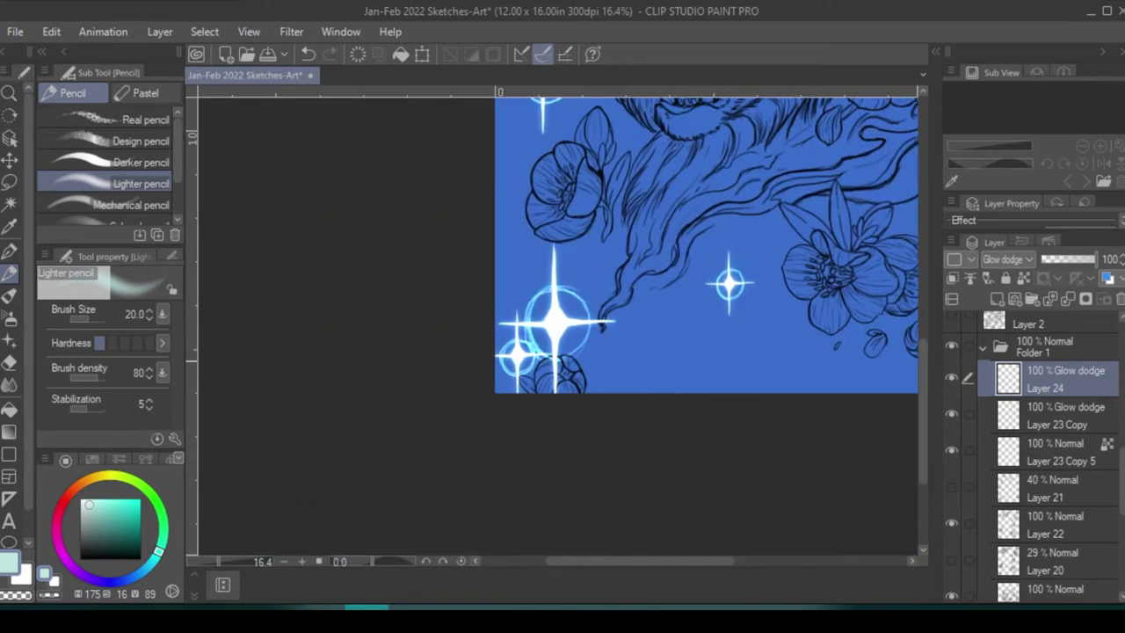
left_click_drag(571, 343, 301, 391)
- Apply a Gaussian blur to the Glow dodge ring layer to soften the rings
left_click(291, 31)
mouse_move(322, 55)
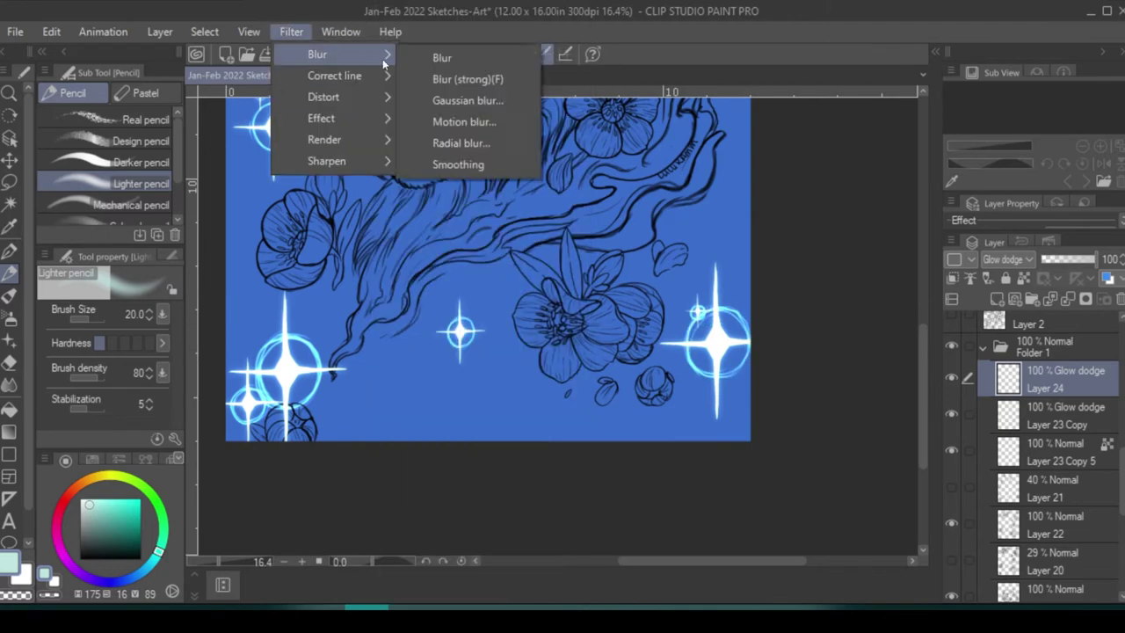
left_click(578, 99)
left_click_drag(680, 103, 725, 103)
key("Return")
- Scatter small glowing dots around the sparkles on the ring layer, using the Lighter pencil at size 50
scroll(577, 264, "down", 3)
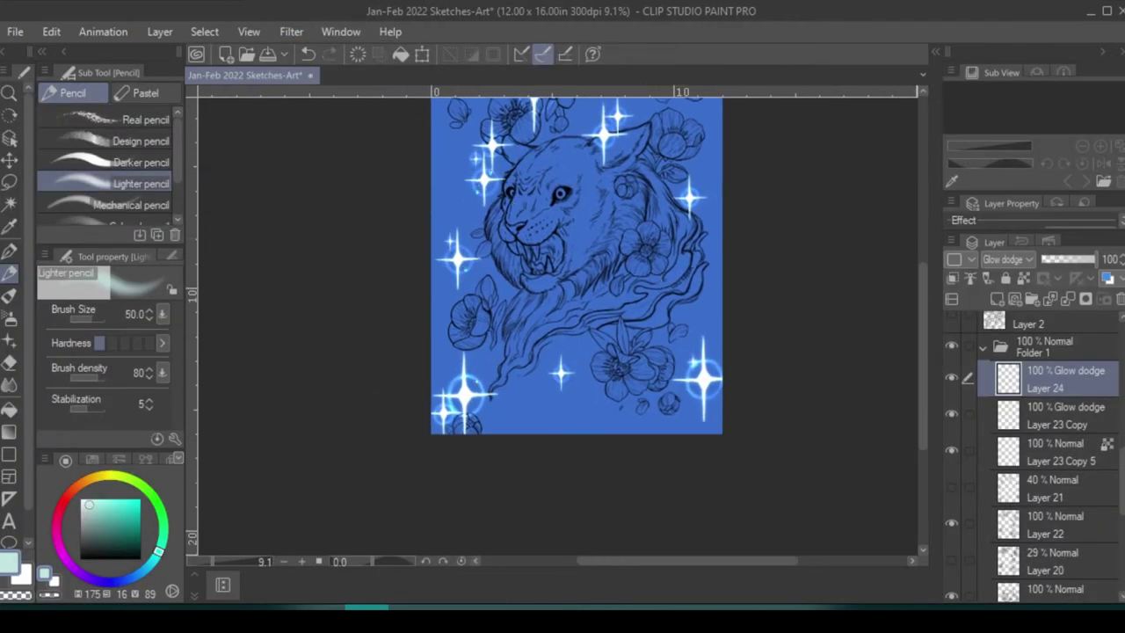
scroll(581, 299, "up", 2)
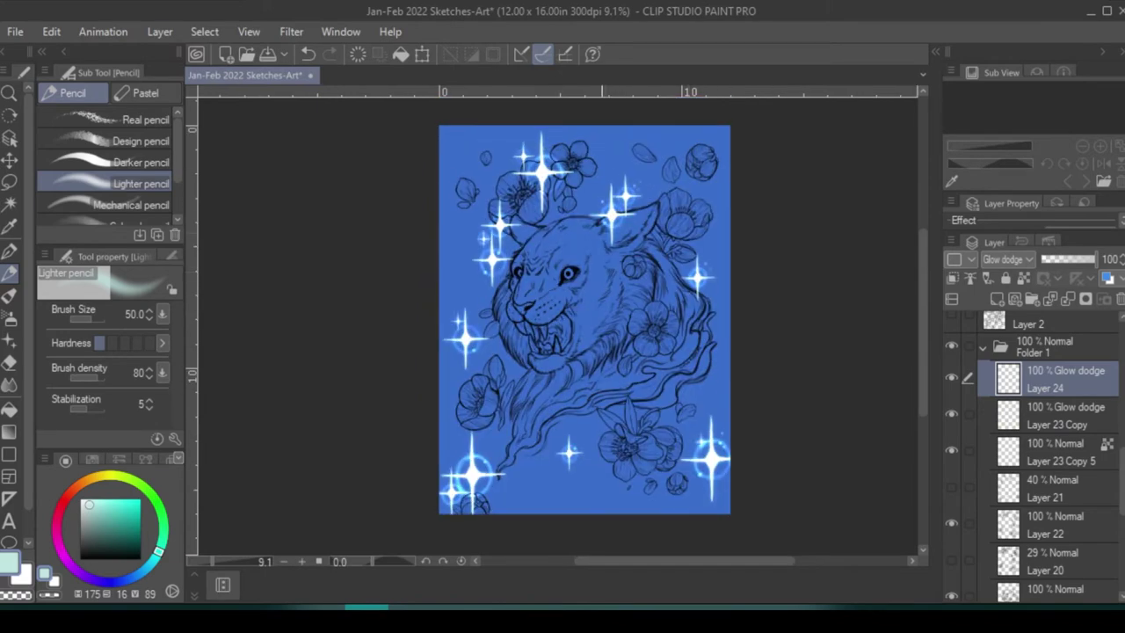
left_click_drag(594, 297, 613, 230)
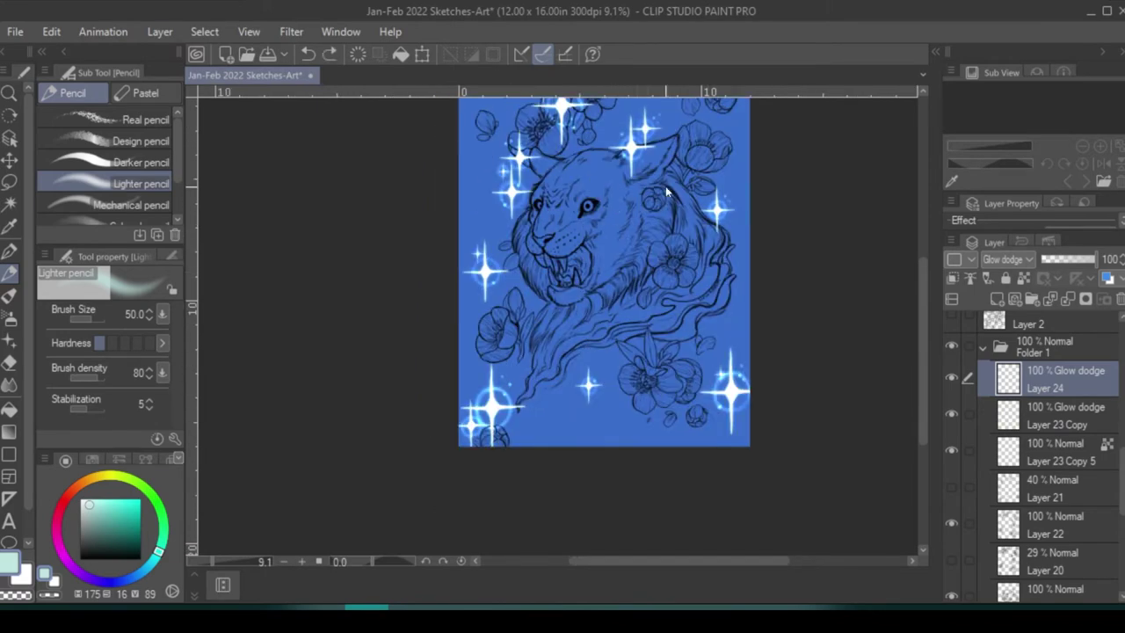
scroll(666, 191, "up", 1)
- Lock the transparent pixels of the Glow dodge sparkle copy, select the normal-mode sparkle layer and save the illustration
right_click(1055, 378)
key("Escape")
left_click(957, 415)
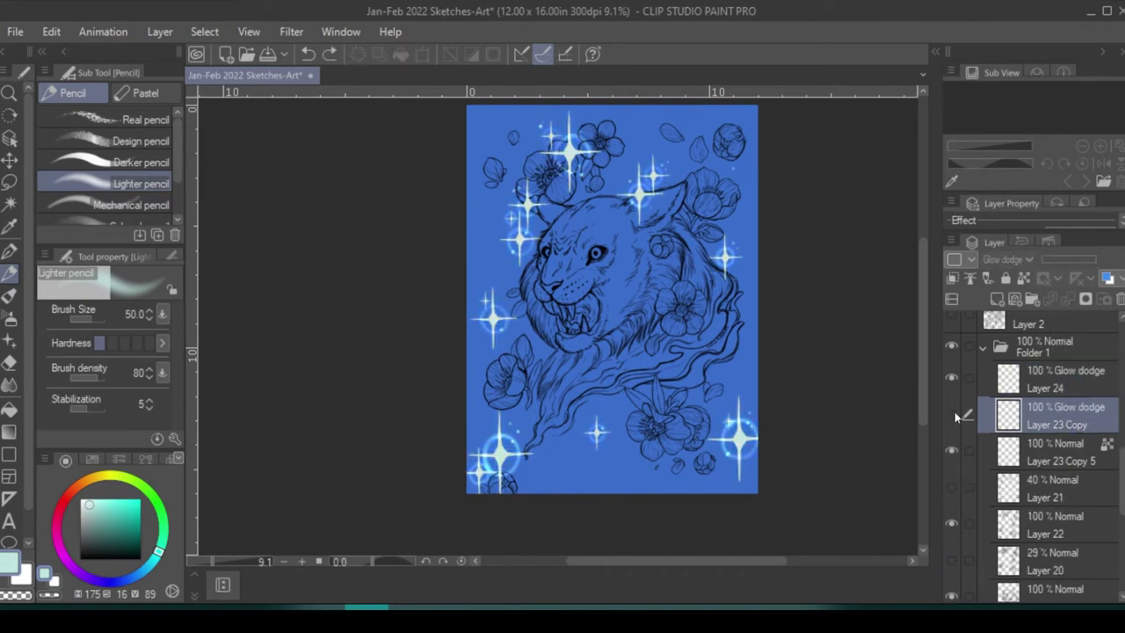
left_click(1067, 463)
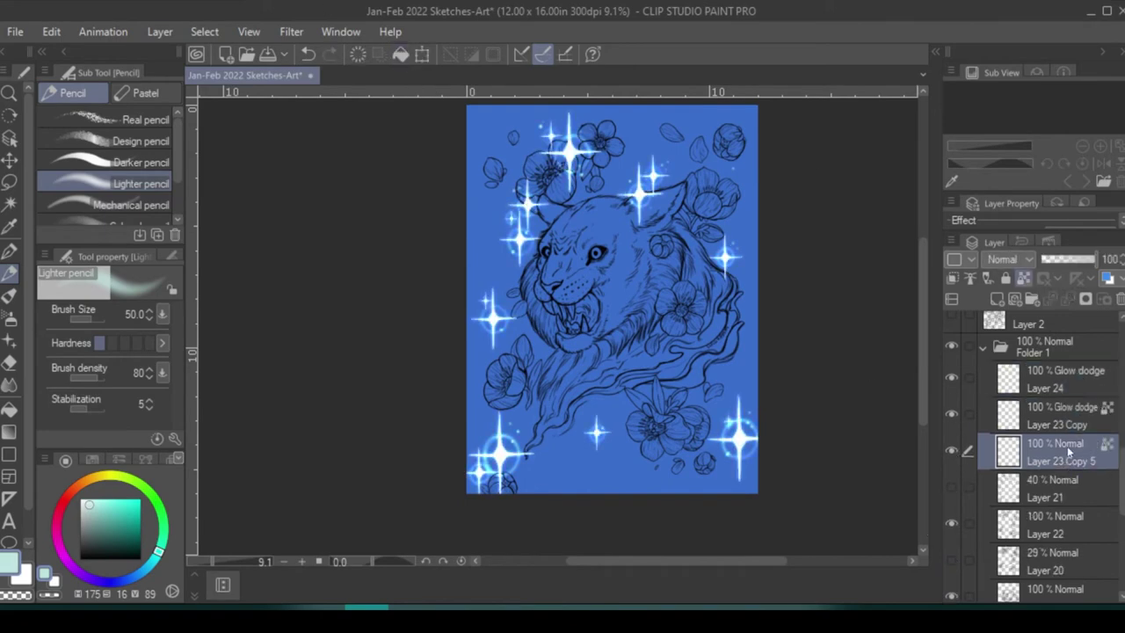
key("ctrl+s")
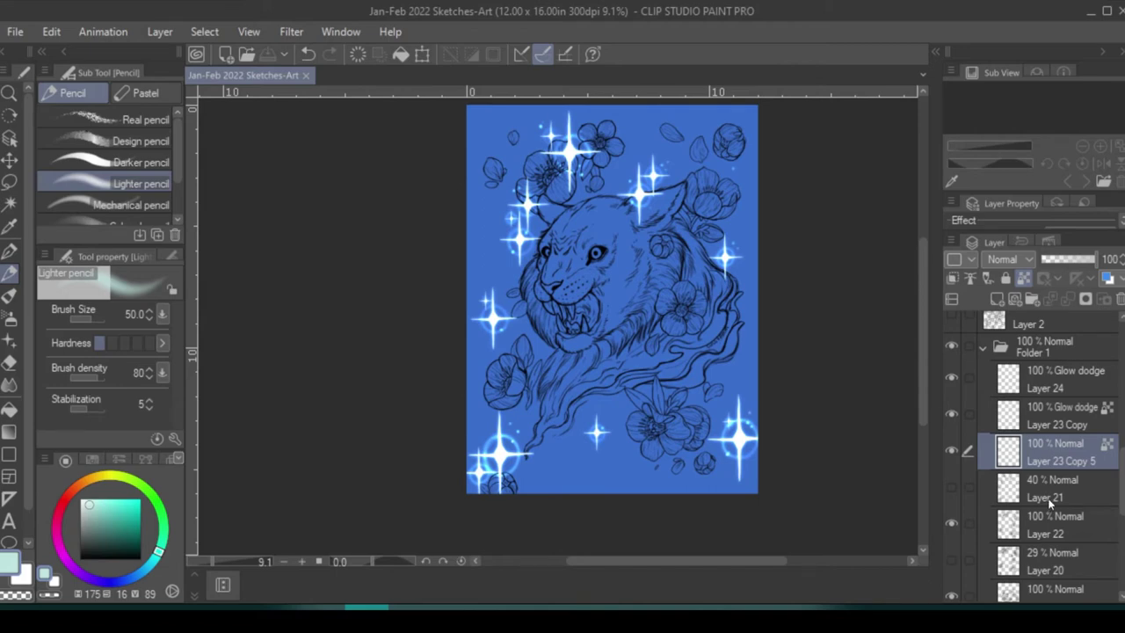
- Paint dark purple (hue 270, saturation 61, value 52) into the blue background layer's lower-left corner with the Gouache brush at size 250
left_click(1051, 561)
scroll(1050, 528, "down", 6)
left_click(1055, 511)
key("b")
left_click(145, 150)
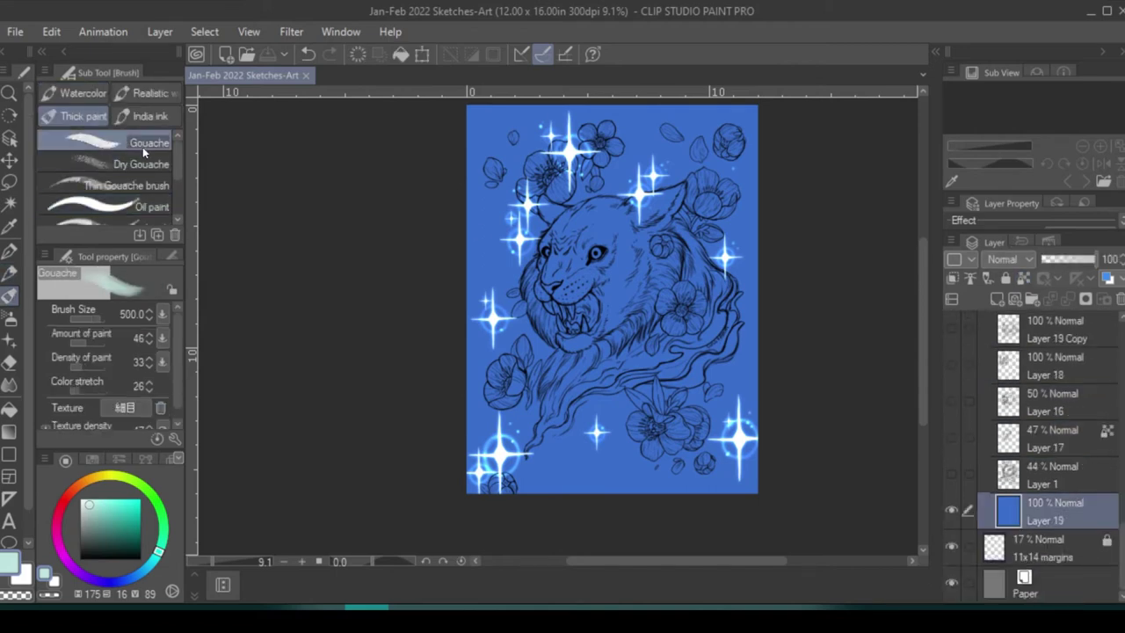
mouse_move(148, 571)
left_mouse_down()
mouse_move(123, 582)
mouse_move(83, 574)
left_mouse_up()
left_click(121, 526)
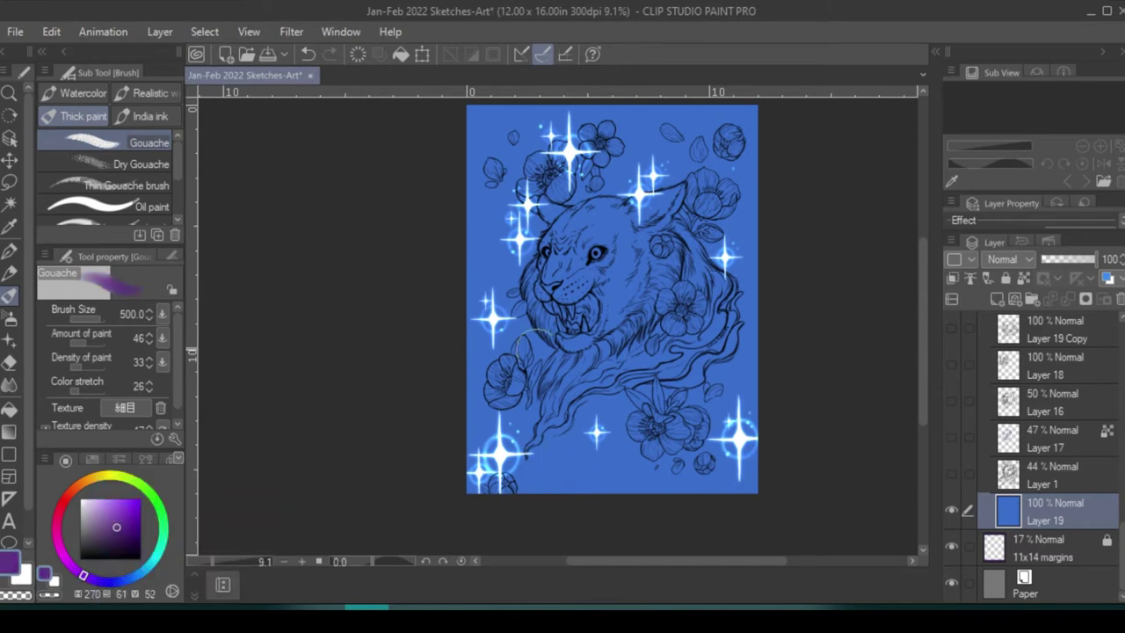
key("bracketleft")
mouse_move(540, 439)
left_mouse_down()
mouse_move(567, 475)
mouse_move(479, 431)
left_mouse_up()
scroll(518, 527, "up", 3)
left_click_drag(378, 369, 475, 304)
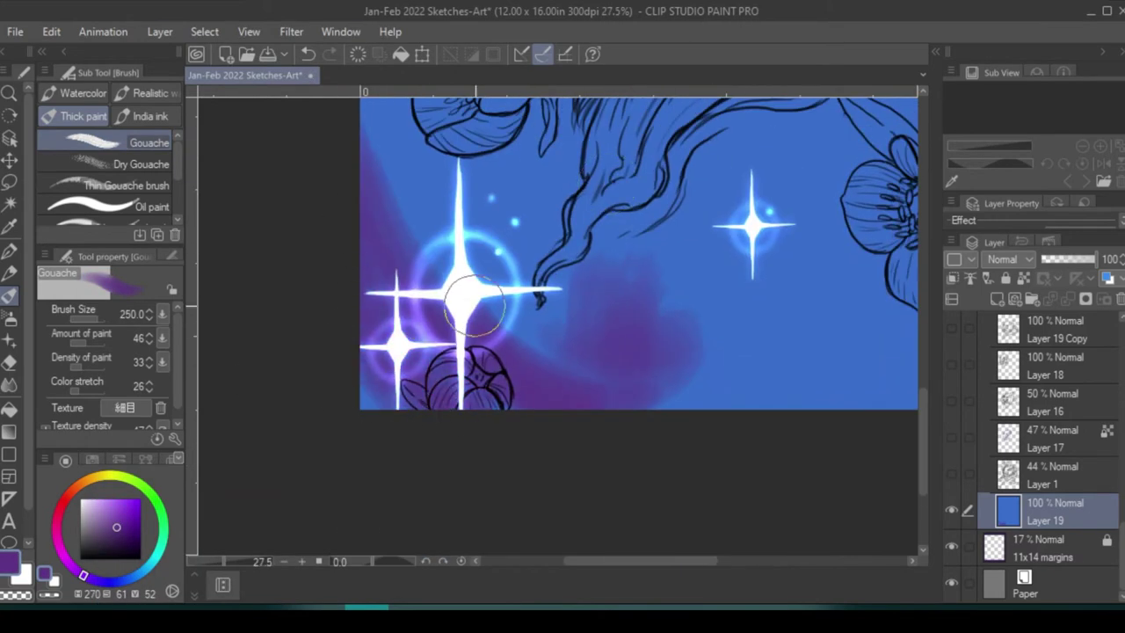
- Extend the purple across the lower background toward the right edge with the Gouache brush at size 500
scroll(698, 296, "down", 3)
key("bracketright")
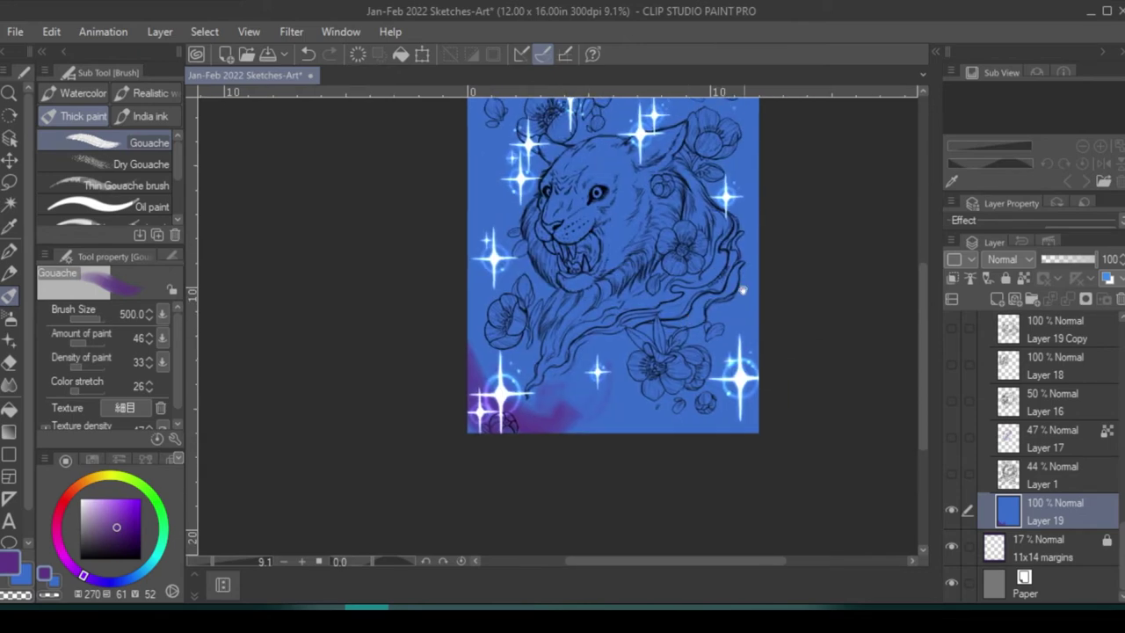
mouse_move(562, 418)
left_mouse_down()
mouse_move(631, 396)
mouse_move(753, 403)
mouse_move(578, 421)
mouse_move(586, 406)
mouse_move(734, 397)
left_mouse_up()
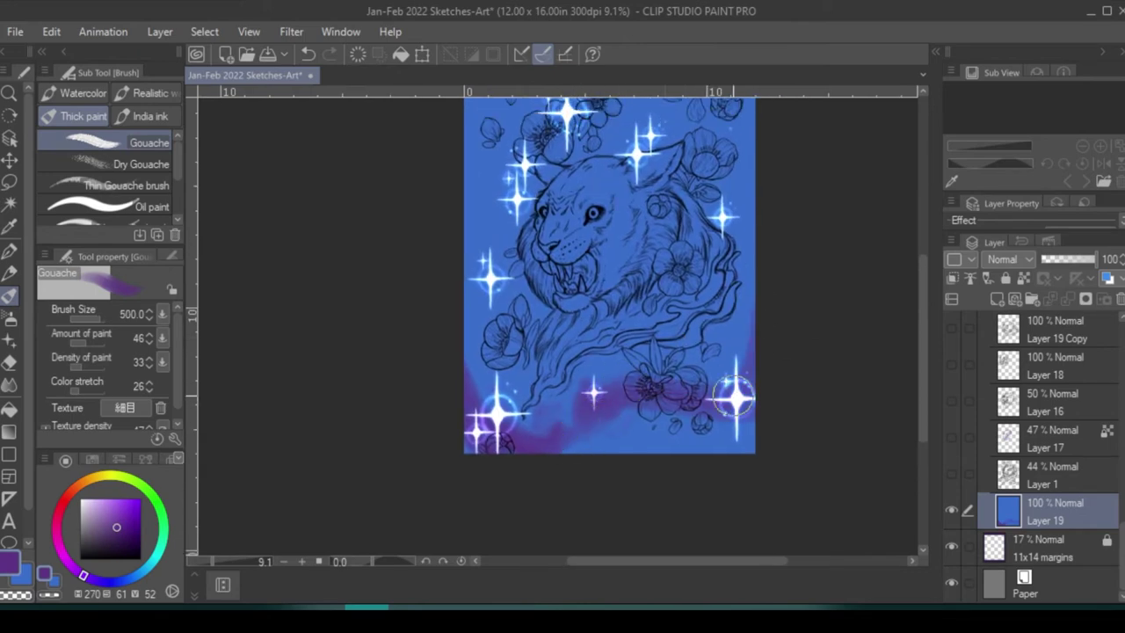
scroll(733, 397, "up", 1)
- Paint broad purple swirls through the upper and middle background with the Oil paint brush
left_click(108, 207)
scroll(654, 195, "up", 3)
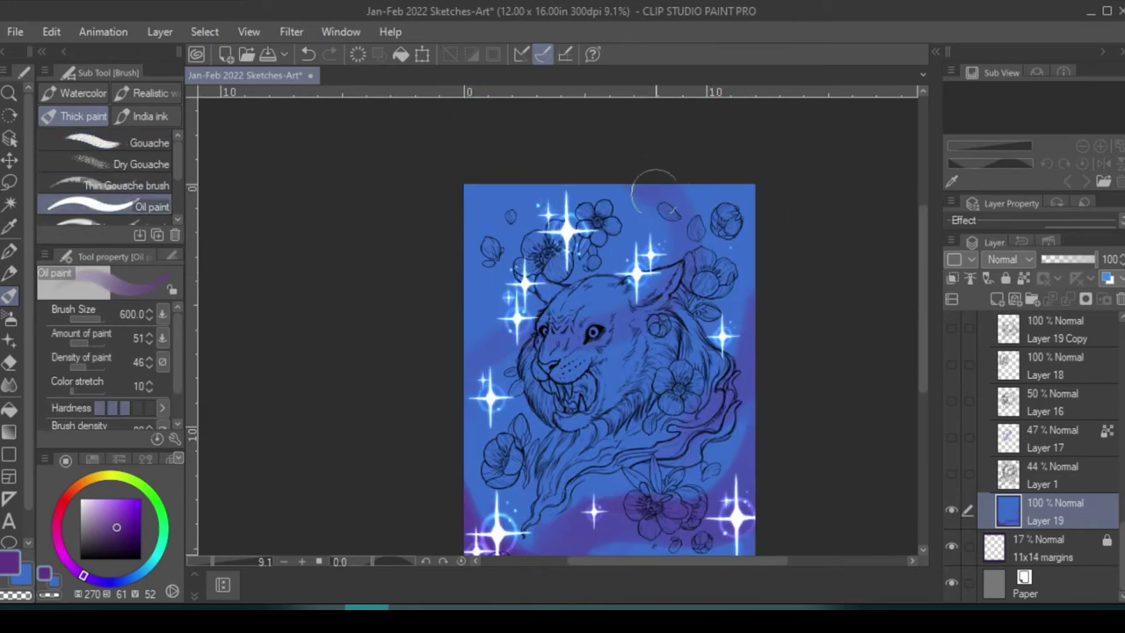
key("bracketleft")
key("bracketleft")
mouse_move(658, 186)
left_mouse_down()
mouse_move(492, 352)
mouse_move(563, 264)
mouse_move(756, 264)
mouse_move(753, 321)
mouse_move(452, 469)
mouse_move(580, 370)
left_mouse_up()
- Shape the swirls in the left and lower background with sampled blue and purple, using Oil paint at size 250
left_click(580, 369, "alt")
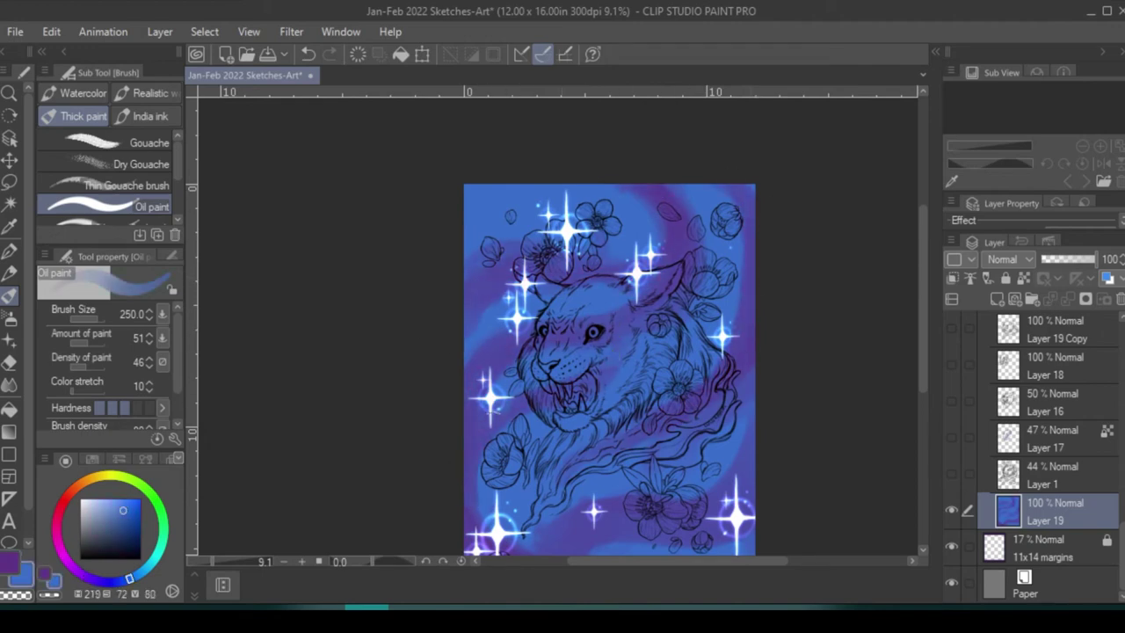
left_click_drag(544, 421, 474, 492)
scroll(615, 370, "down", 3)
left_click(483, 357, "alt")
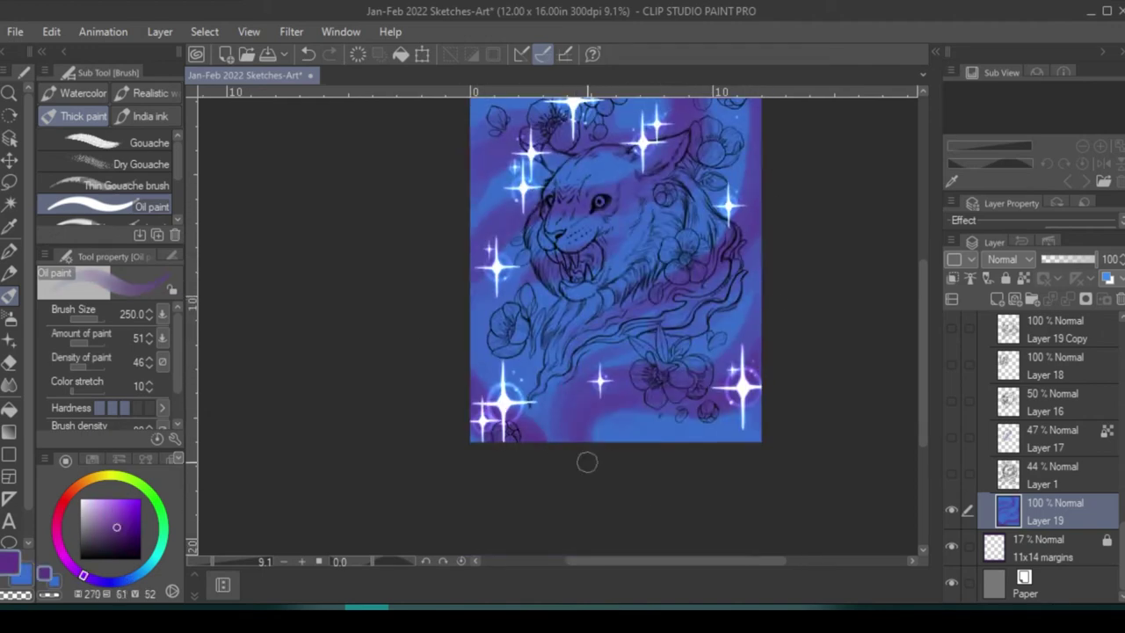
- Hide the tiger's linework so the background swirls can be painted with only the flowers and sparkles showing
scroll(1044, 415, "up", 3)
left_click(951, 353)
scroll(650, 361, "up", 1)
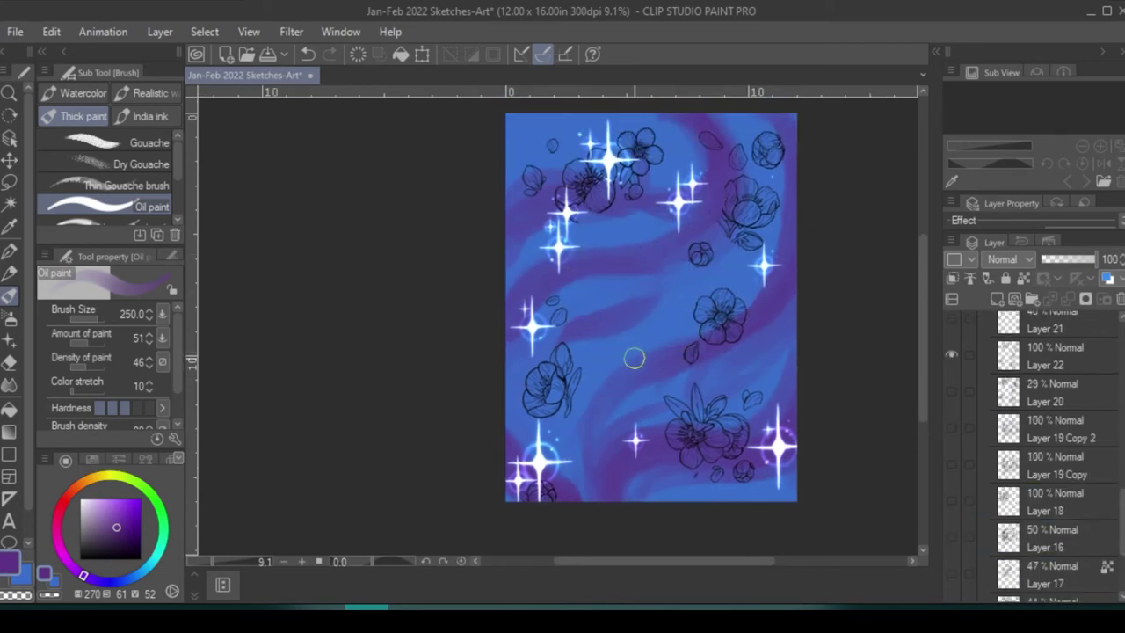
- Set the Oil paint brush to size 120 and amount of paint 67, and refine the purple swirls along the background's edges
left_click(86, 319)
left_click(93, 342)
left_click_drag(819, 486, 850, 420)
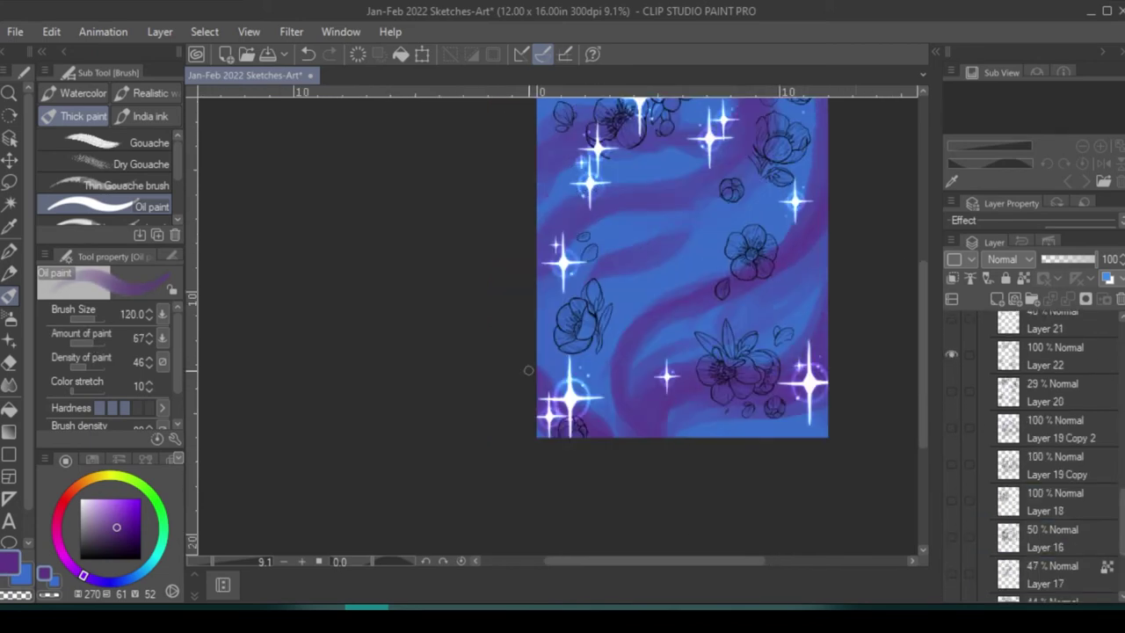
left_click_drag(528, 370, 549, 390)
left_click_drag(845, 339, 850, 444)
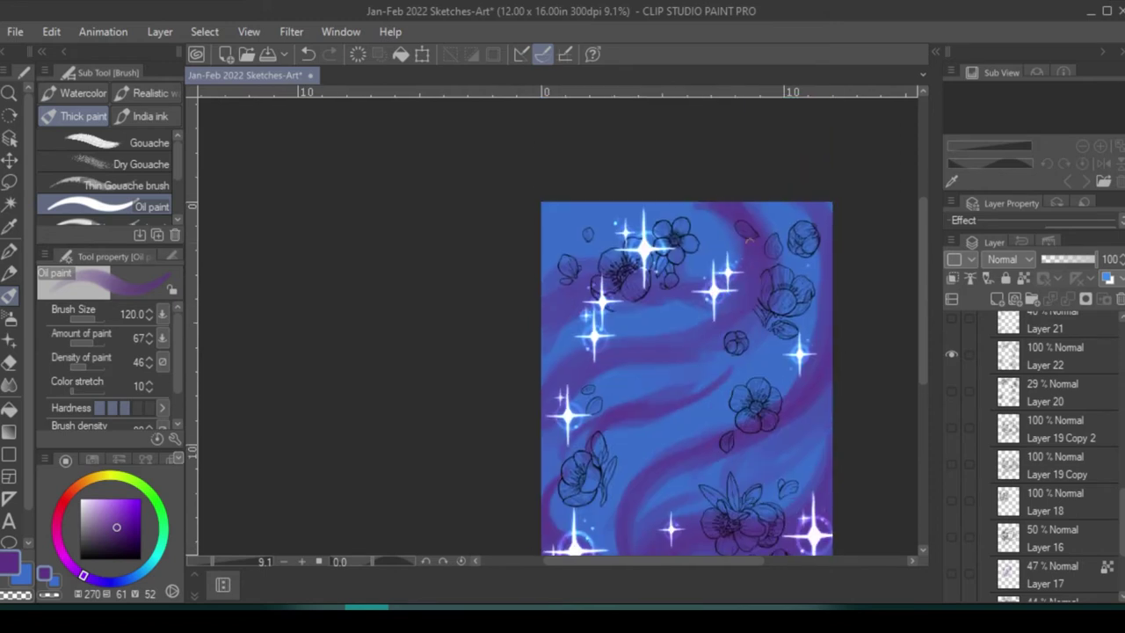
- Rework the swirls near the top of the background with blue and muted purple, using the Oil paint brush at size 120
left_click(783, 220, "alt")
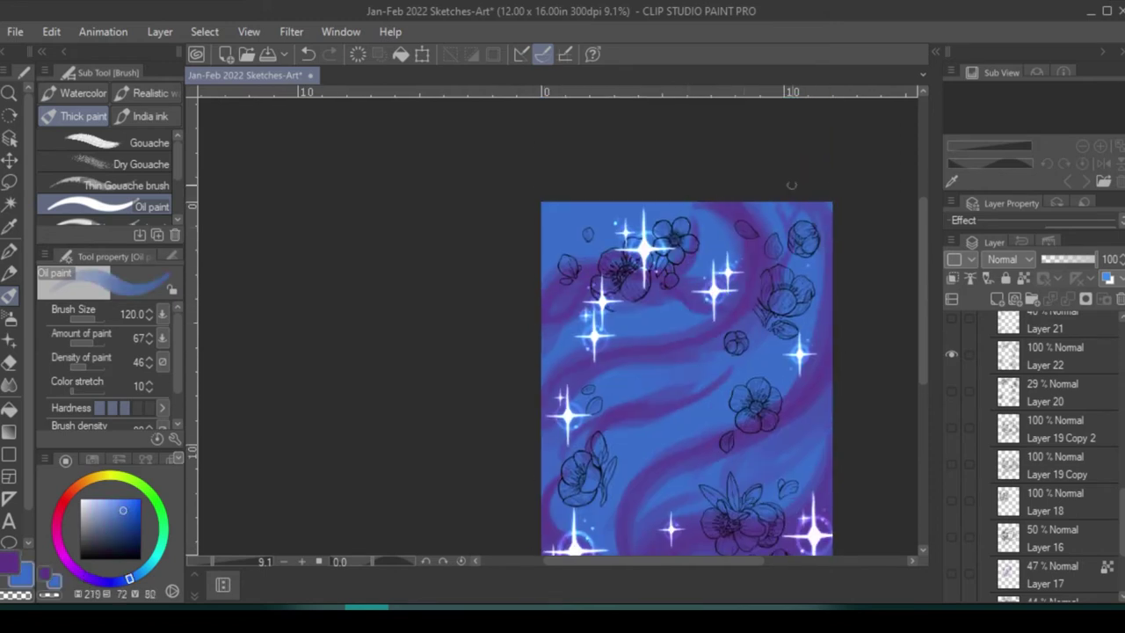
key("x")
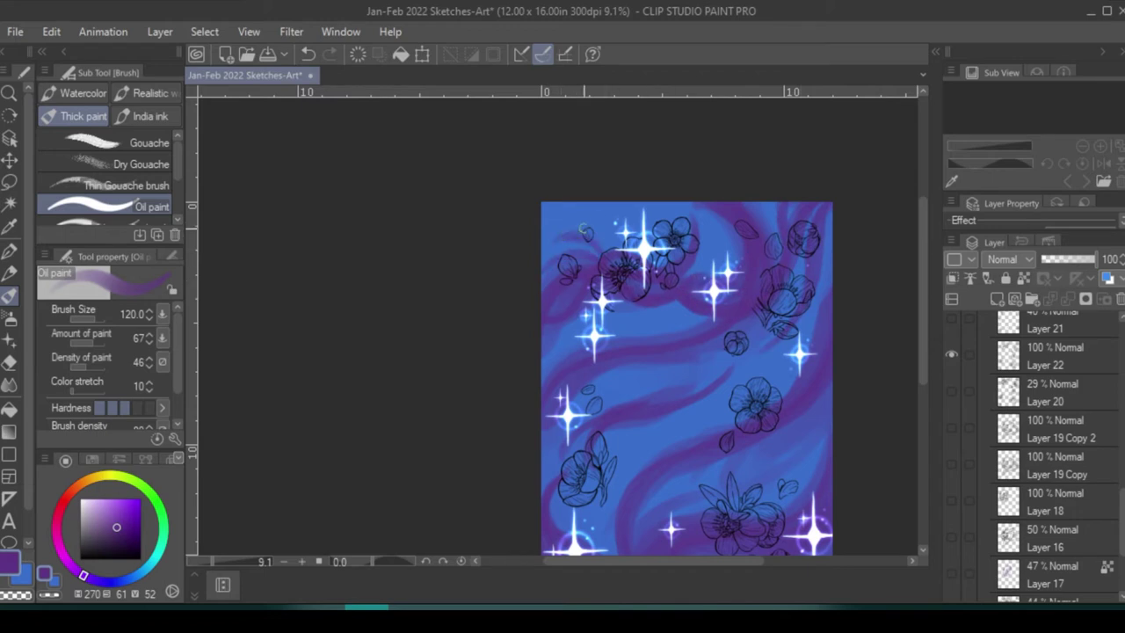
left_click_drag(582, 229, 609, 170)
- Paint brighter violet accents along the purple background swirls with the Oil paint brush at size 120
left_click(642, 293, "alt")
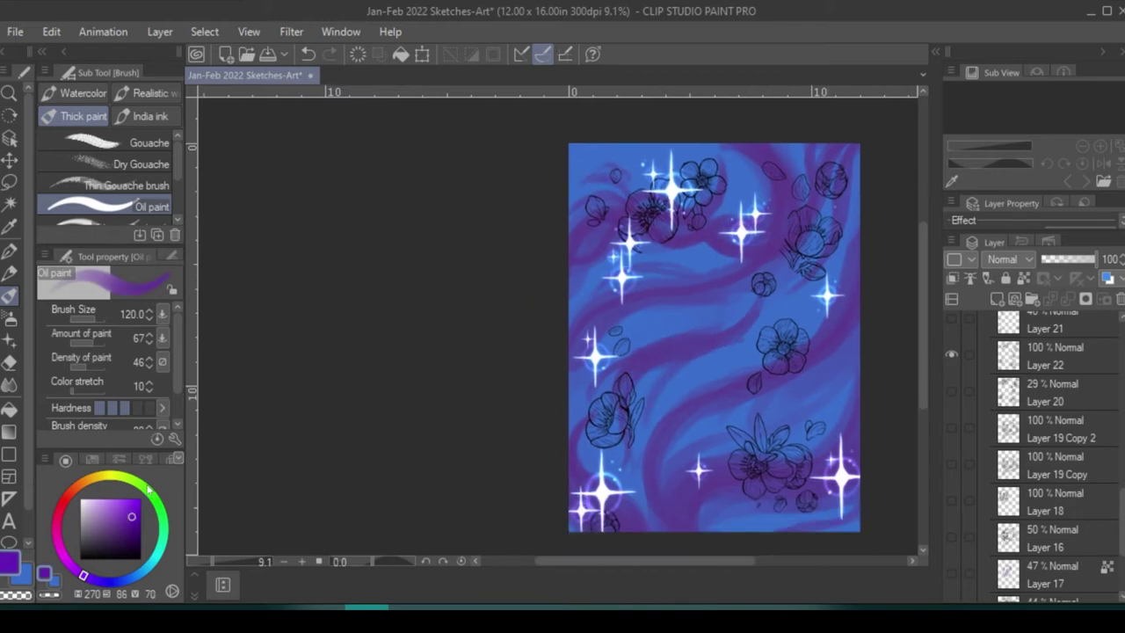
left_click_drag(624, 290, 724, 279)
left_click_drag(648, 255, 778, 198)
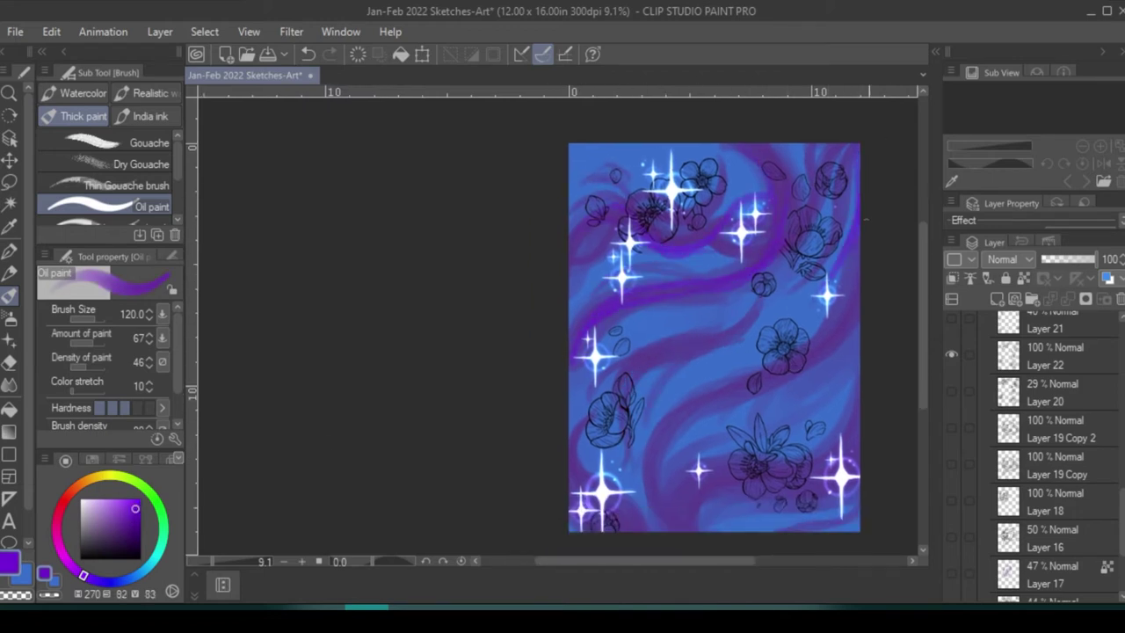
mouse_move(861, 375)
left_mouse_down()
mouse_move(826, 289)
mouse_move(804, 334)
mouse_move(677, 377)
left_mouse_up()
left_click(651, 237, "alt")
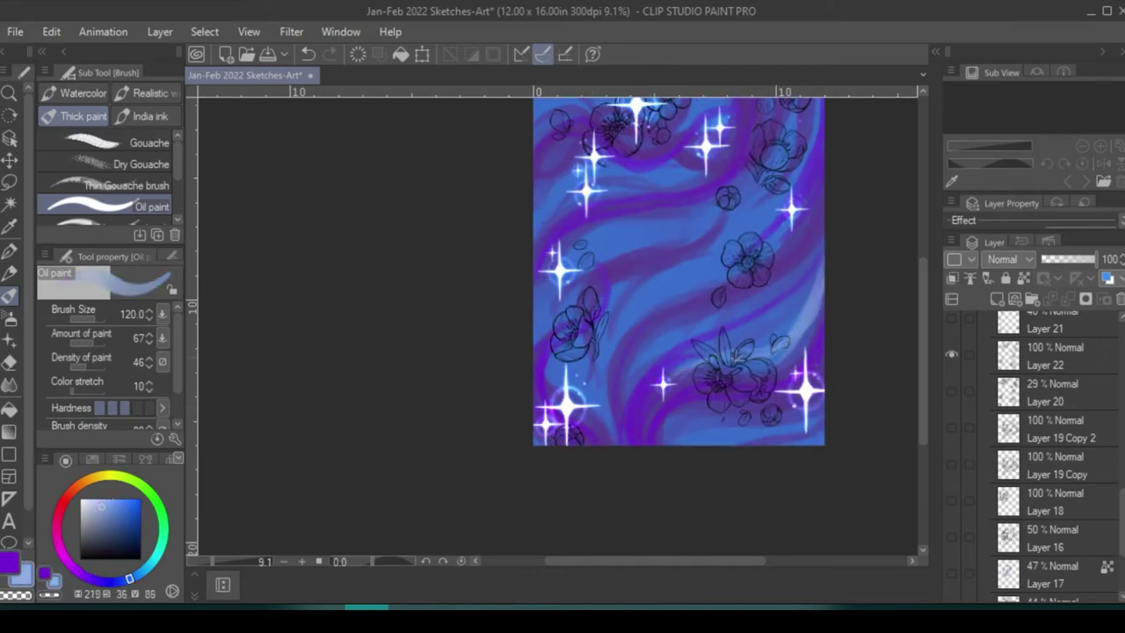
left_click_drag(747, 314, 620, 424)
key("ctrl+z")
key("ctrl+z")
- Soften the swirls with mid blue at brush size 300 and low hardness, and add saturated blue streaks at size 120
left_click(701, 351, "alt")
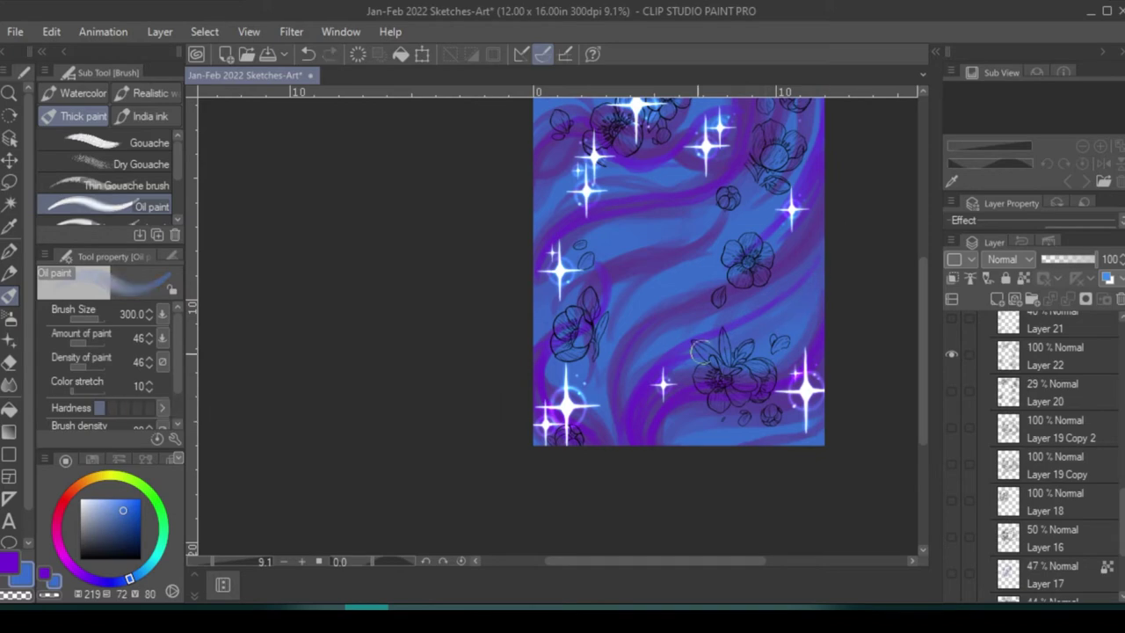
left_click_drag(648, 242, 783, 147)
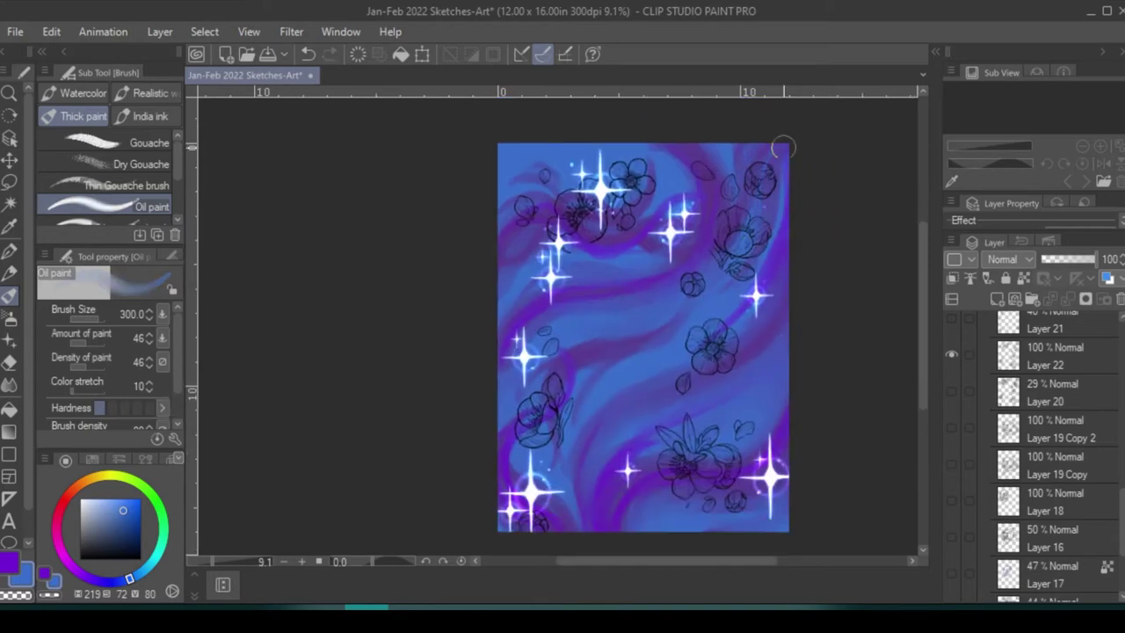
left_click(755, 270, "alt")
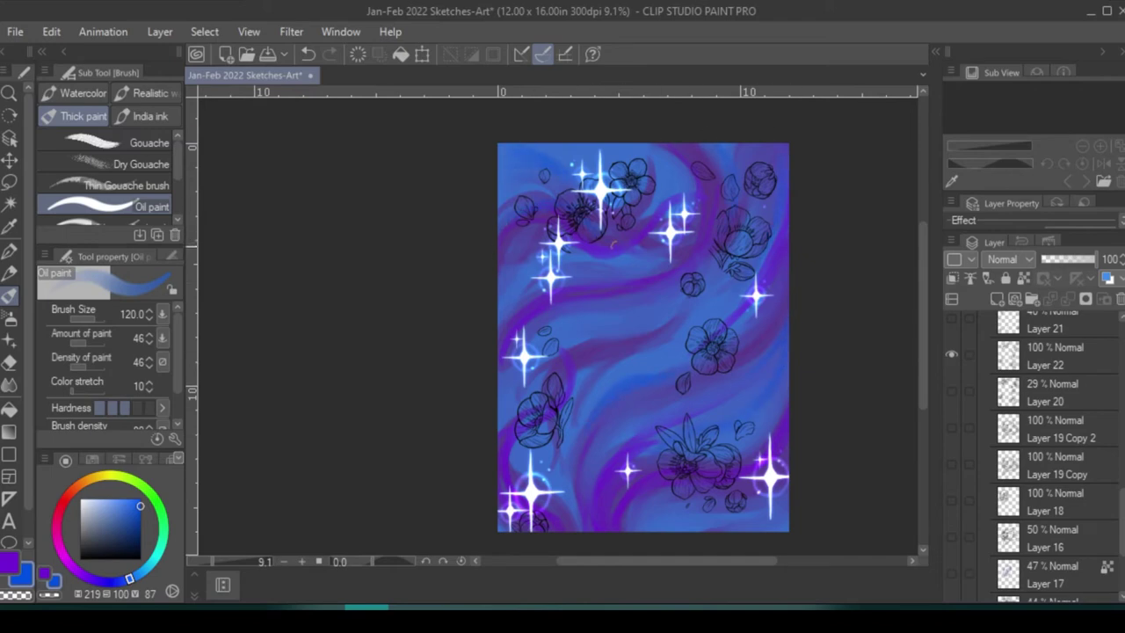
left_click_drag(614, 244, 639, 170)
- Blend violet and saturated blue into the background swirls, using the Dry Gouache brush at size 250
left_click(771, 220, "alt")
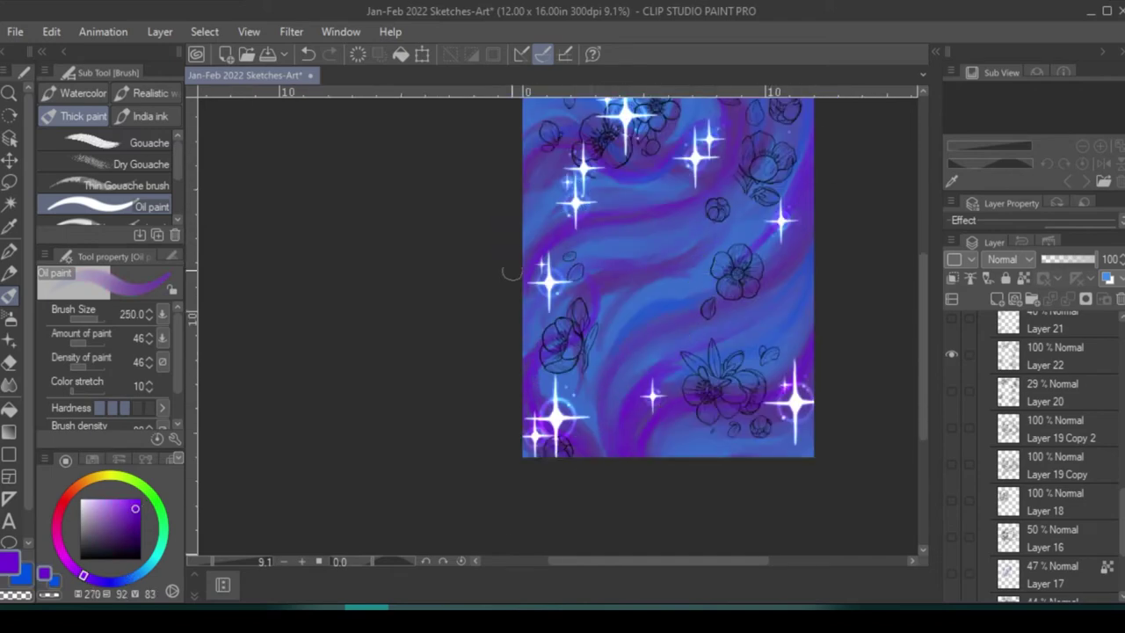
key("comma")
key("comma")
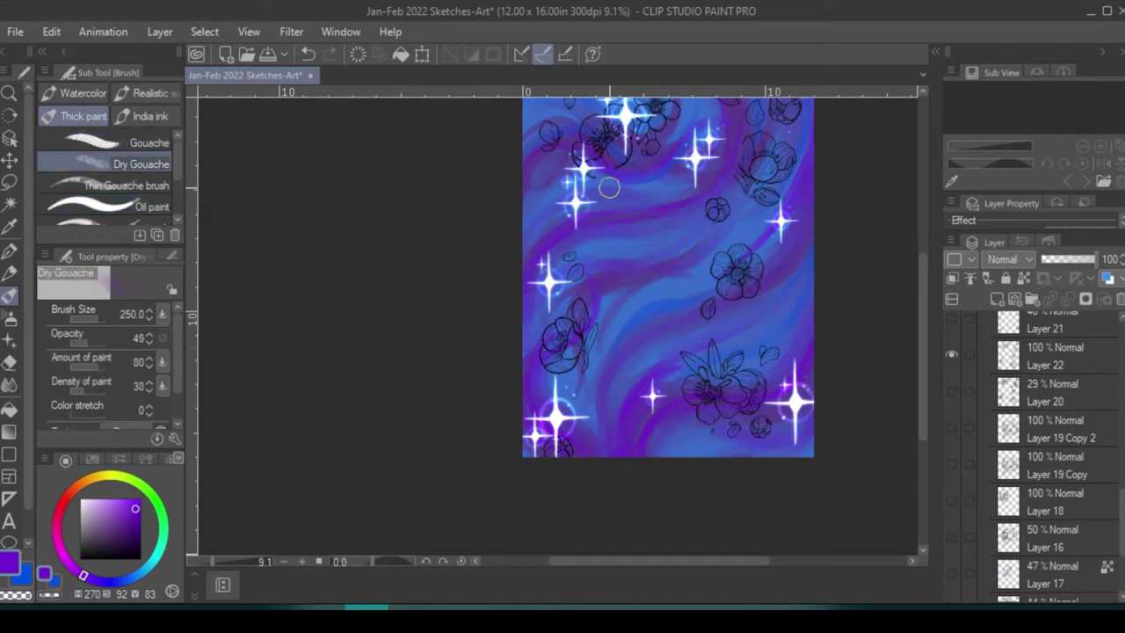
left_click_drag(609, 187, 617, 265)
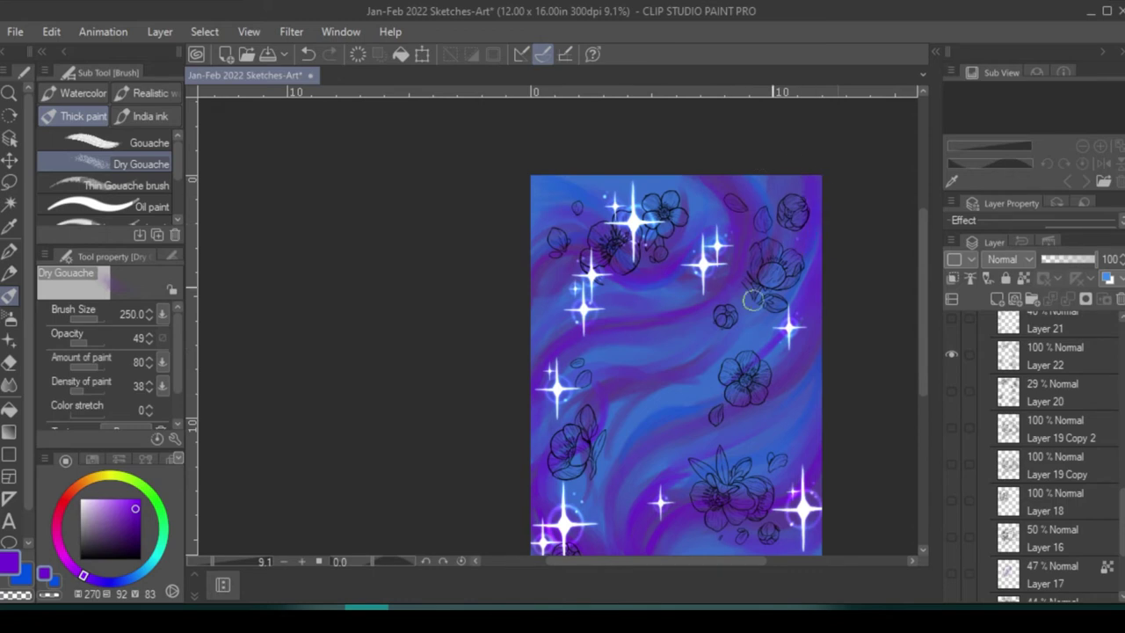
left_click_drag(808, 304, 813, 227)
left_click(813, 226, "alt")
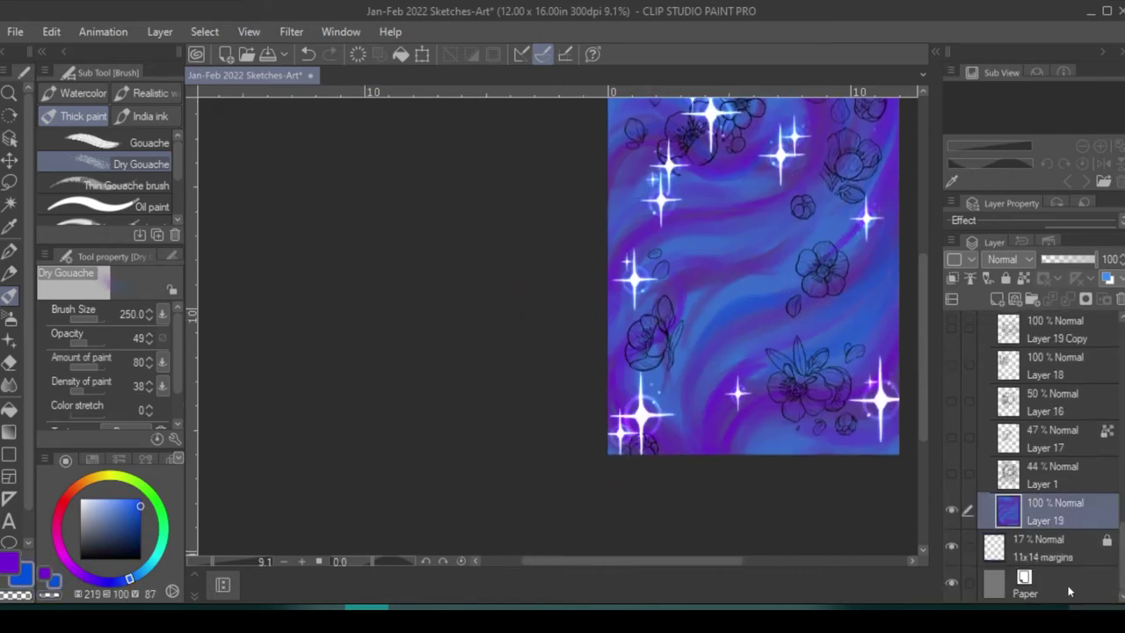
- Add a new layer above Layer 19 and paint light blue highlights along the lower swirls with Dry Gouache at size 150
key("ctrl+shift+n")
left_click_drag(716, 415, 879, 228)
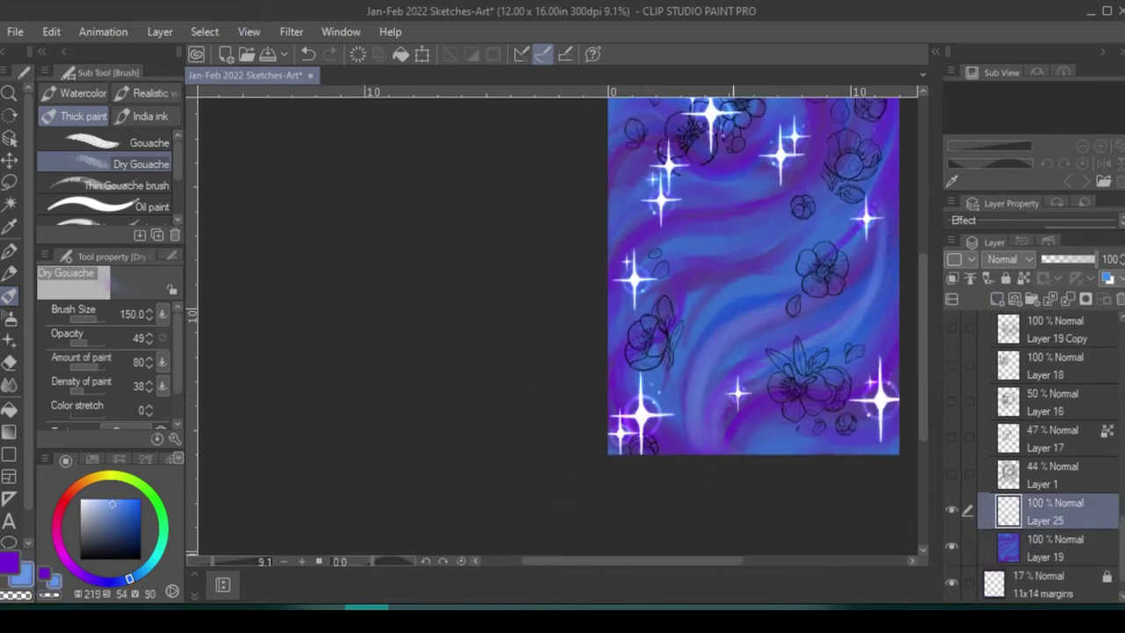
mouse_move(730, 453)
left_mouse_down()
mouse_move(624, 290)
mouse_move(796, 167)
left_mouse_up()
- Set the highlight layer's blending mode to Glow dodge and its opacity to 68%
left_click(1002, 259)
left_click(1016, 430)
left_click(1076, 262)
- Paint finer light blue glow strokes along the swirls with Oil paint at size 70 and Dry Gouache at size 80
key("period")
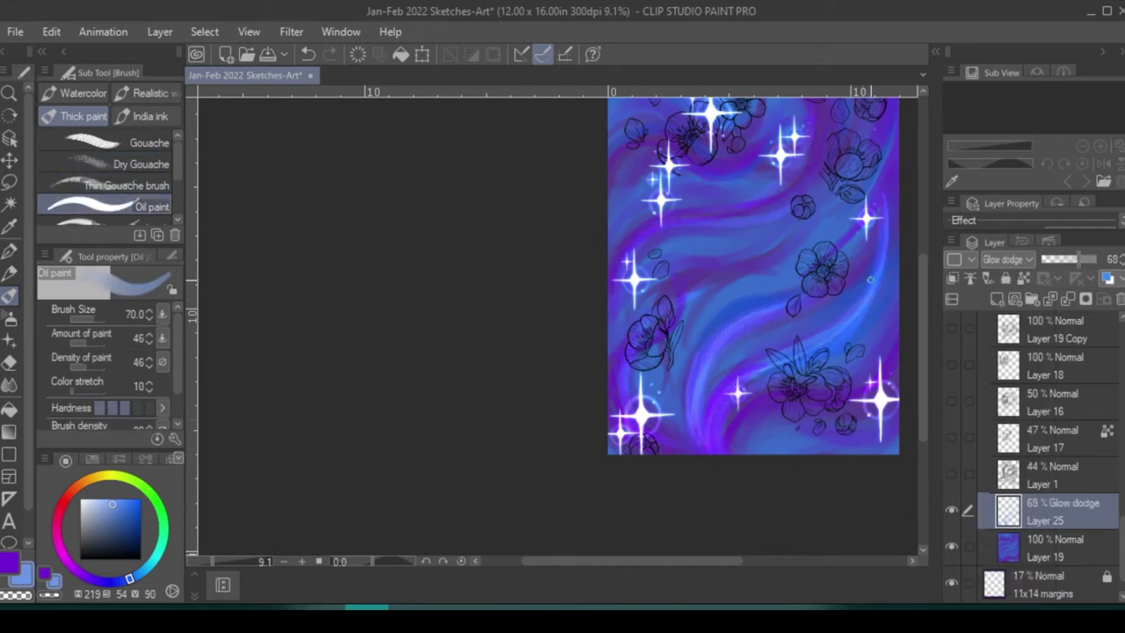
left_click_drag(718, 341, 742, 343)
key("comma")
scroll(895, 351, "up", 5)
key("ctrl+0")
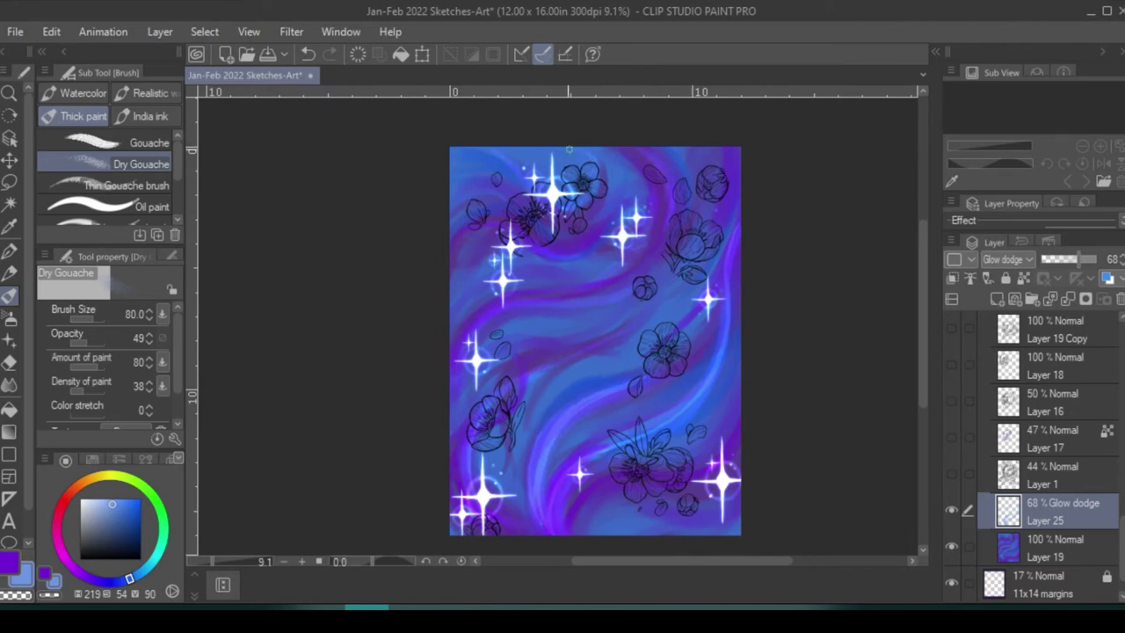
key("x")
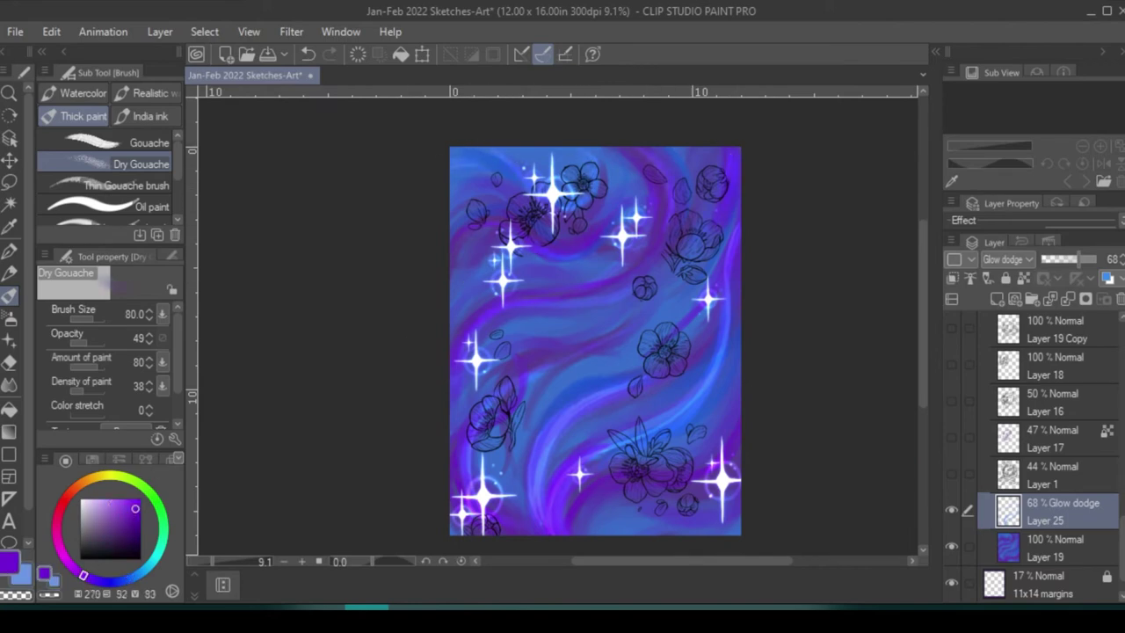
scroll(726, 316, "down", 3)
key("x")
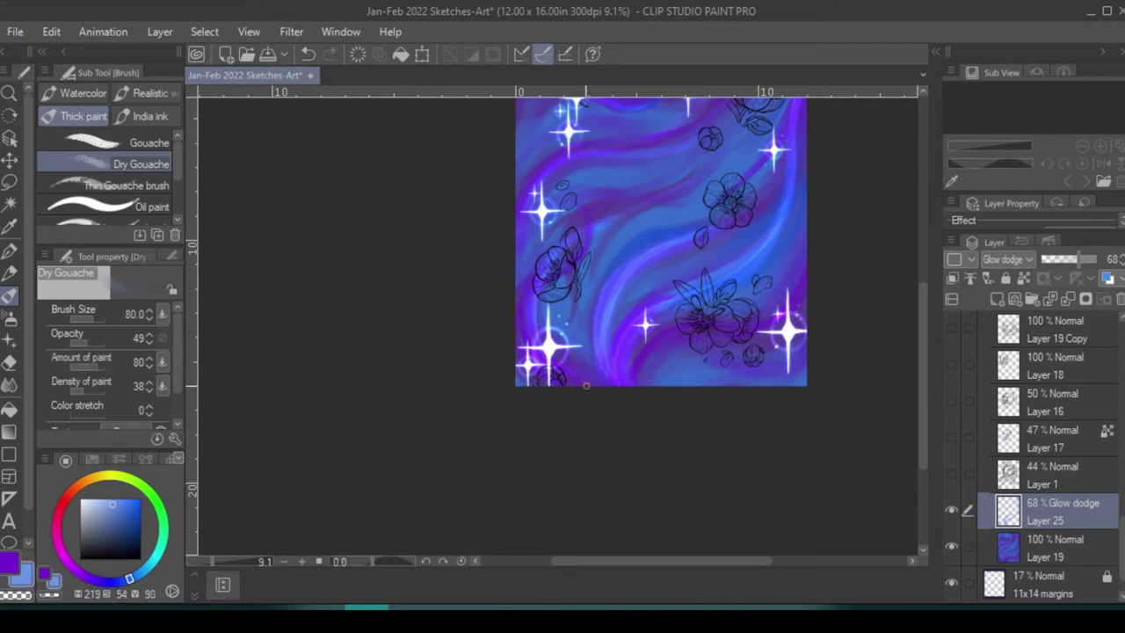
- Paint teal streaks into the background swirls on Layer 19 with the Dry Gouache brush at size 170
left_click(160, 548)
left_click(136, 500)
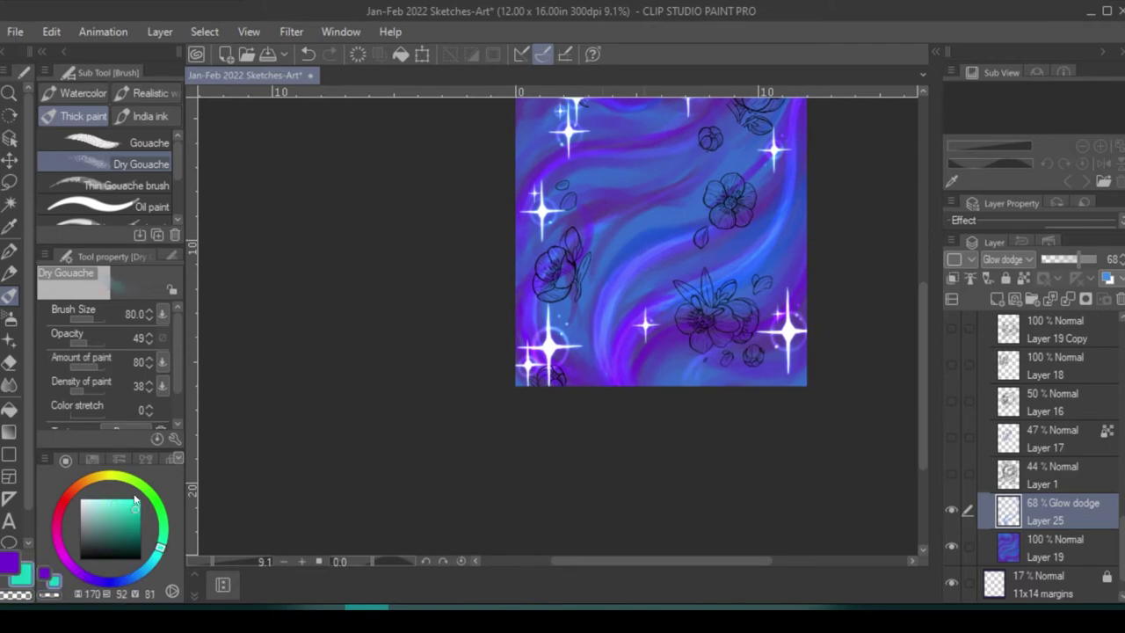
key("alt+bracketleft")
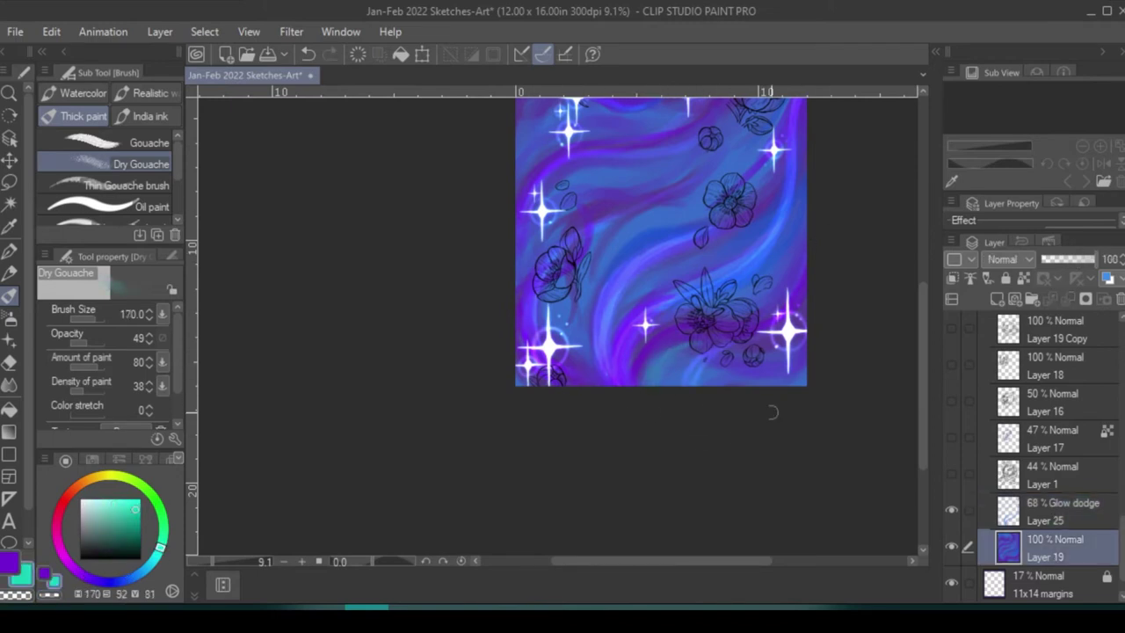
scroll(602, 352, "up", 3)
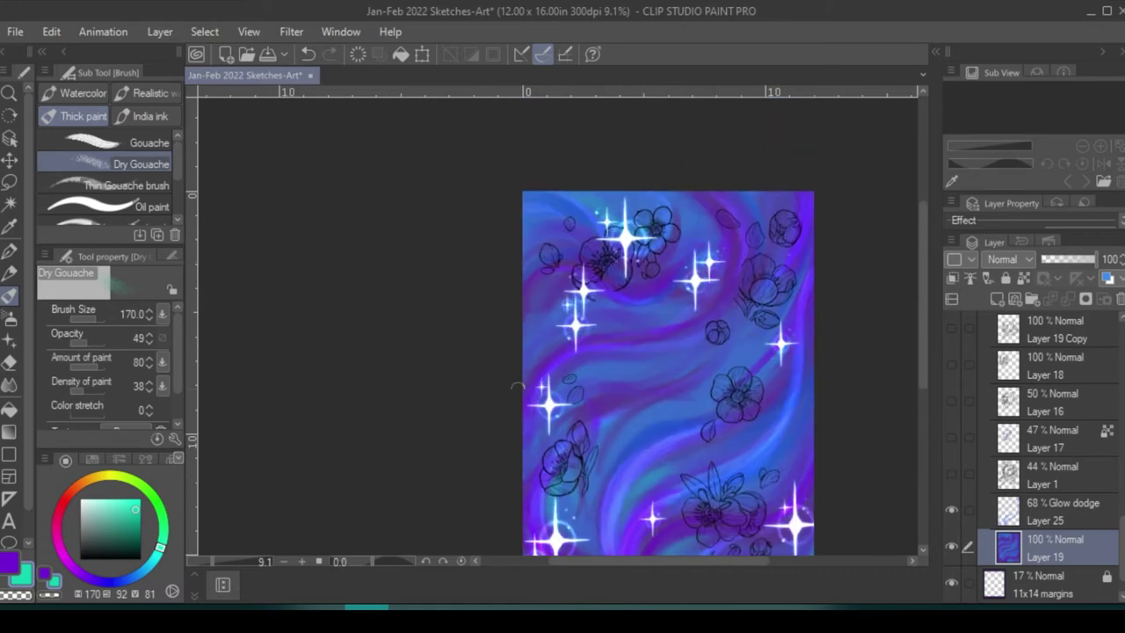
scroll(680, 322, "down", 2)
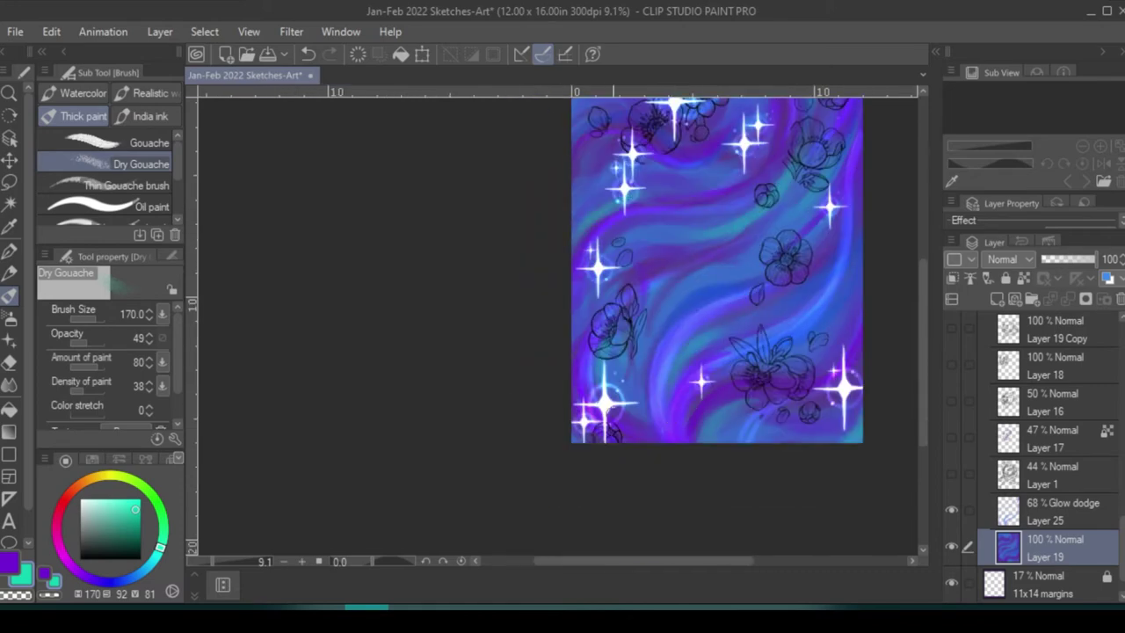
scroll(648, 345, "down", 3)
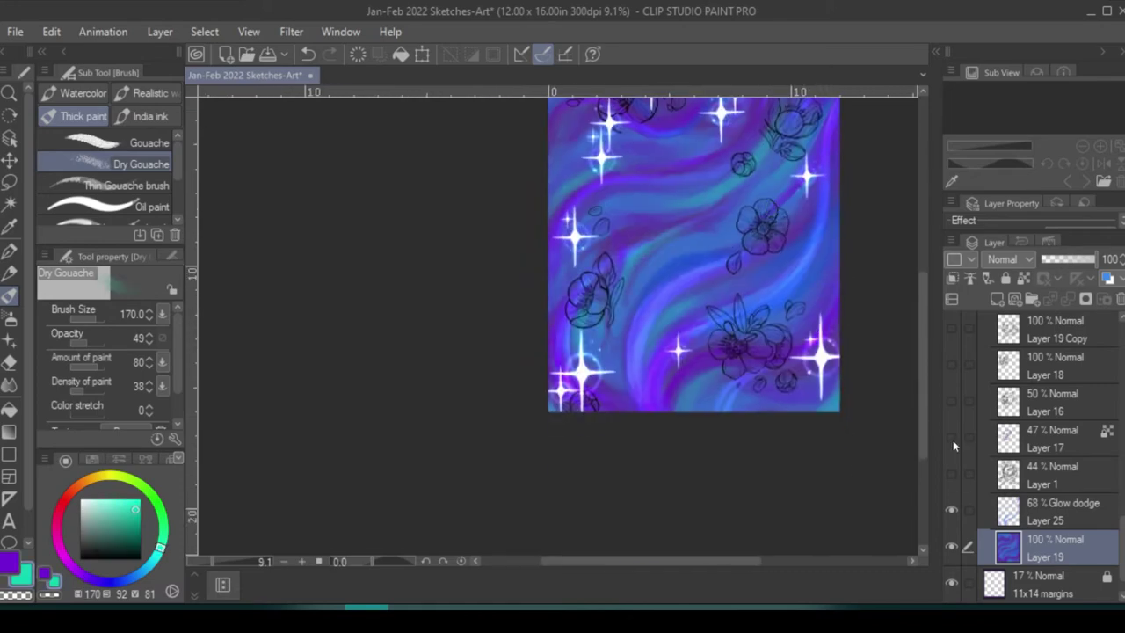
- Show the tiger line art layers over the painted background
scroll(954, 475, "up", 5)
left_click(953, 490)
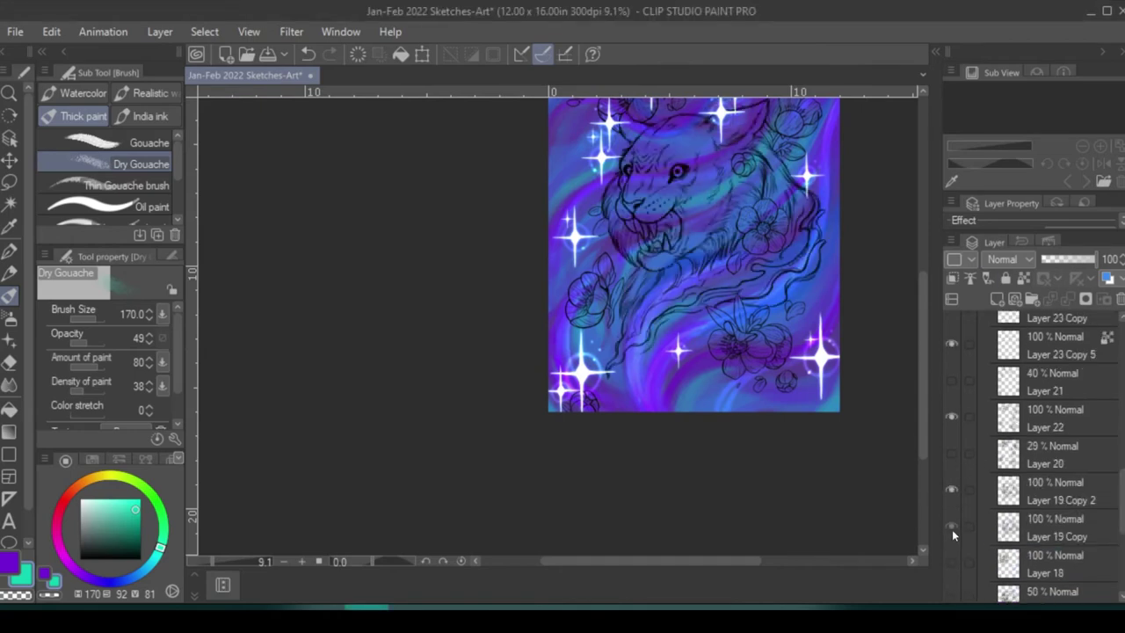
scroll(786, 485, "up", 2)
left_click(1054, 527)
scroll(1054, 439, "down", 5)
- Add a new layer above the Glow dodge layer and fill the tiger's head and neck with orange, using Oil paint at size 200
left_click(1055, 494)
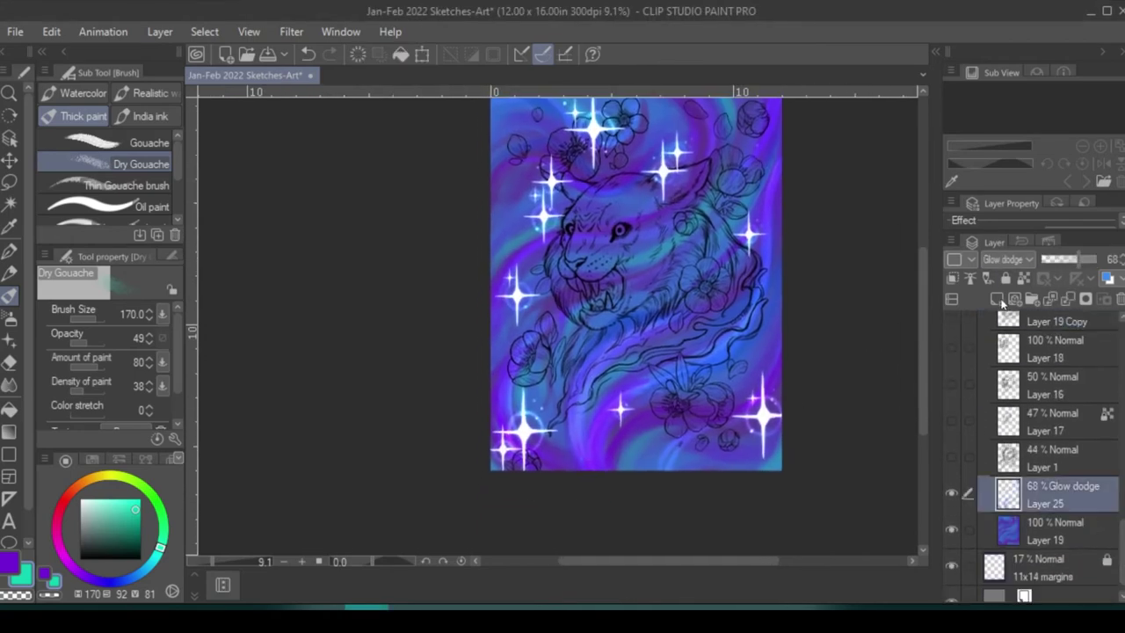
left_click(140, 206)
mouse_move(554, 320)
left_mouse_down()
mouse_move(571, 290)
mouse_move(562, 352)
mouse_move(694, 264)
mouse_move(703, 334)
mouse_move(580, 395)
mouse_move(720, 317)
mouse_move(595, 229)
mouse_move(673, 238)
mouse_move(703, 210)
left_mouse_up()
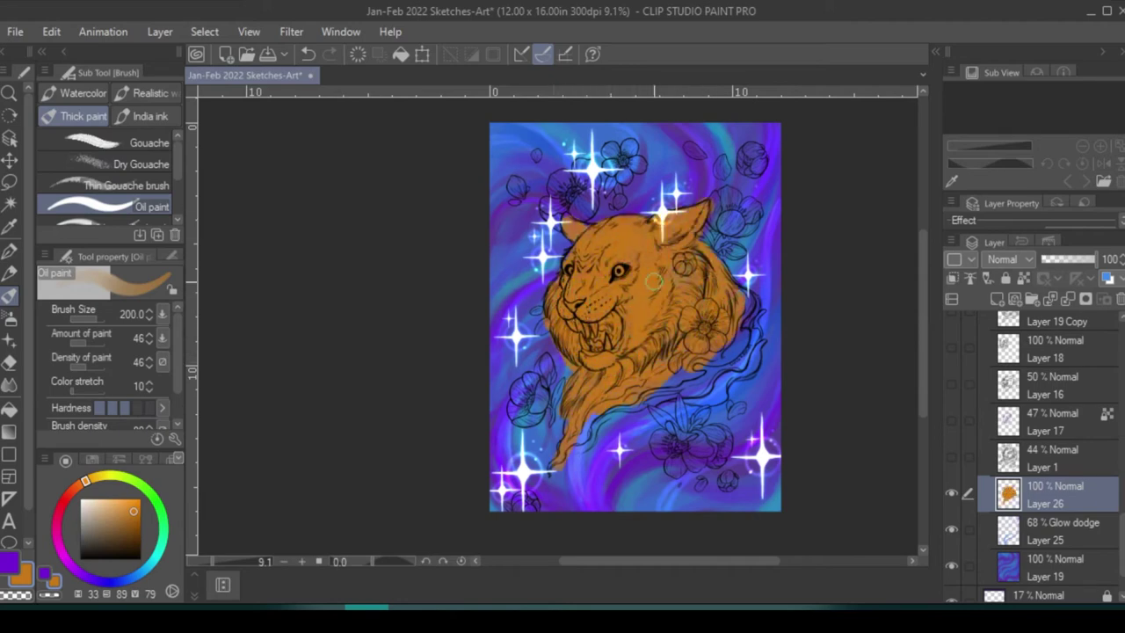
left_click(86, 504)
mouse_move(572, 352)
left_mouse_down()
mouse_move(646, 264)
mouse_move(639, 312)
left_mouse_up()
key("ctrl+z")
- Paint cream fur on the tiger's muzzle, brows, cheek, chest and ears with the Oil paint brush at size 200
left_click(86, 504)
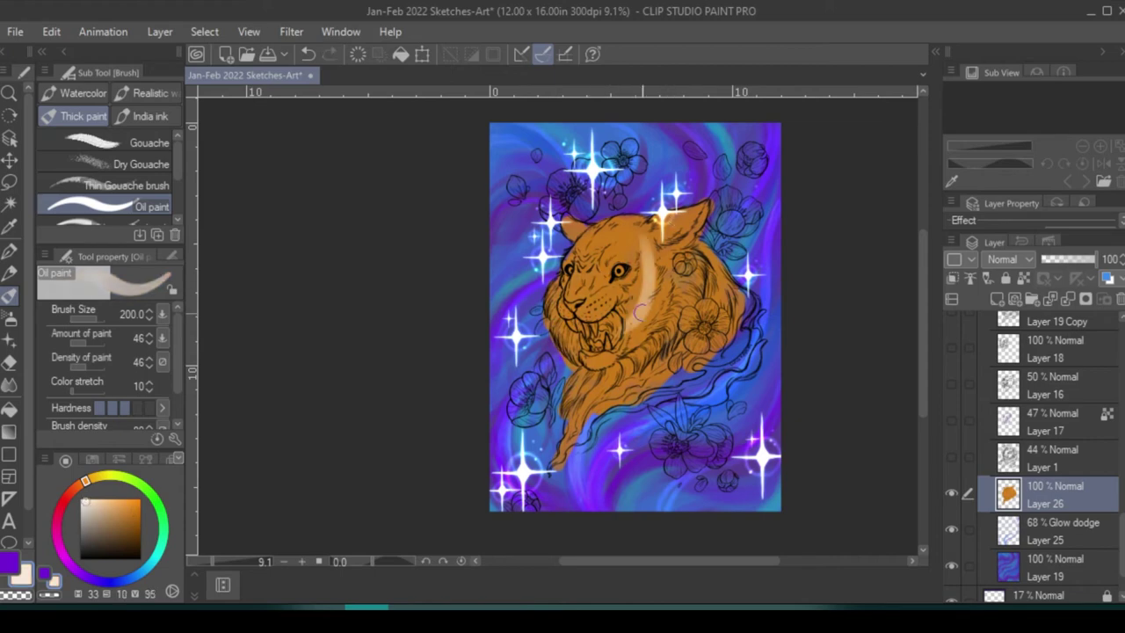
key("ctrl+z")
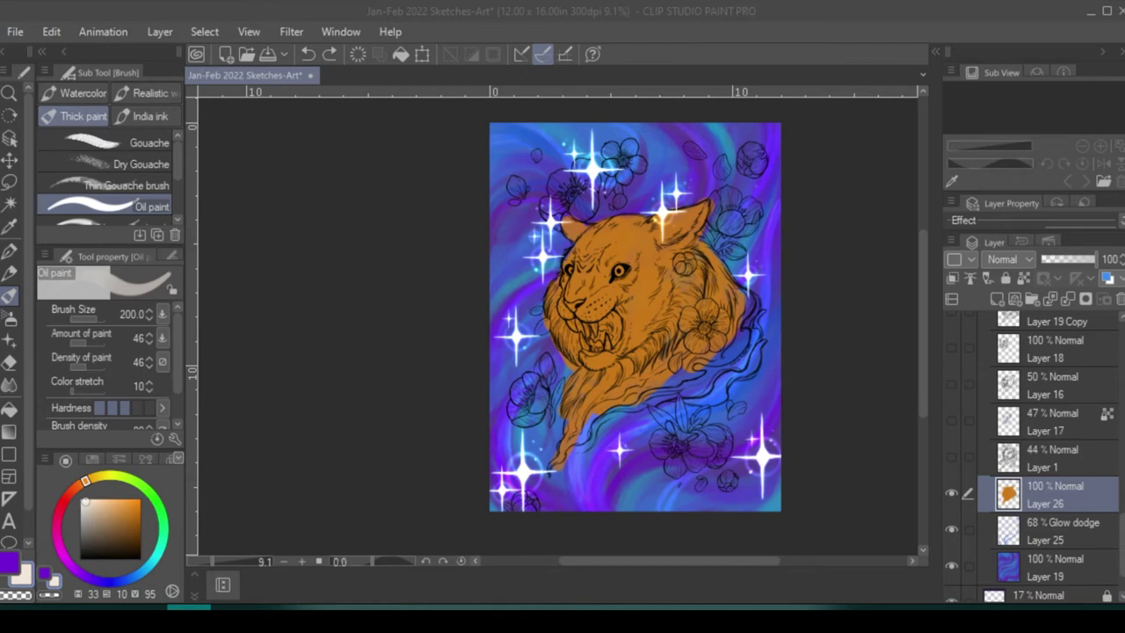
mouse_move(603, 325)
left_mouse_down()
mouse_move(620, 303)
mouse_move(642, 352)
mouse_move(597, 361)
mouse_move(638, 303)
mouse_move(592, 387)
mouse_move(631, 264)
left_mouse_up()
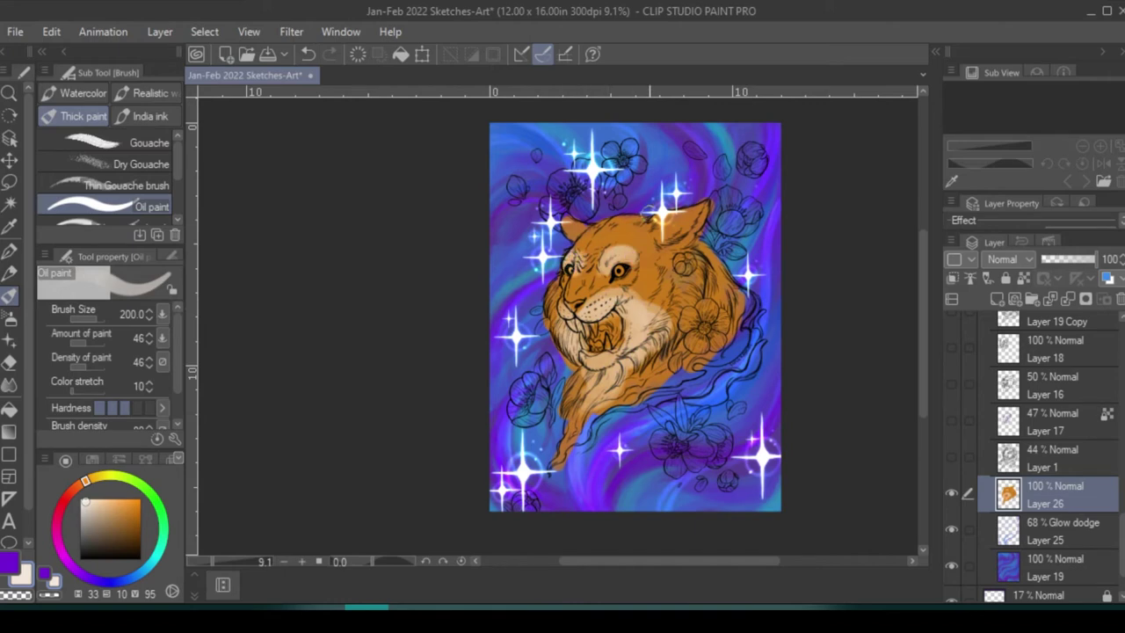
mouse_move(650, 220)
left_mouse_down()
mouse_move(685, 229)
mouse_move(685, 254)
left_mouse_up()
- Darken the inside of the tiger's mouth and shade the fur beside its eye with brown, using Oil paint at size 100
left_click(588, 281, "alt")
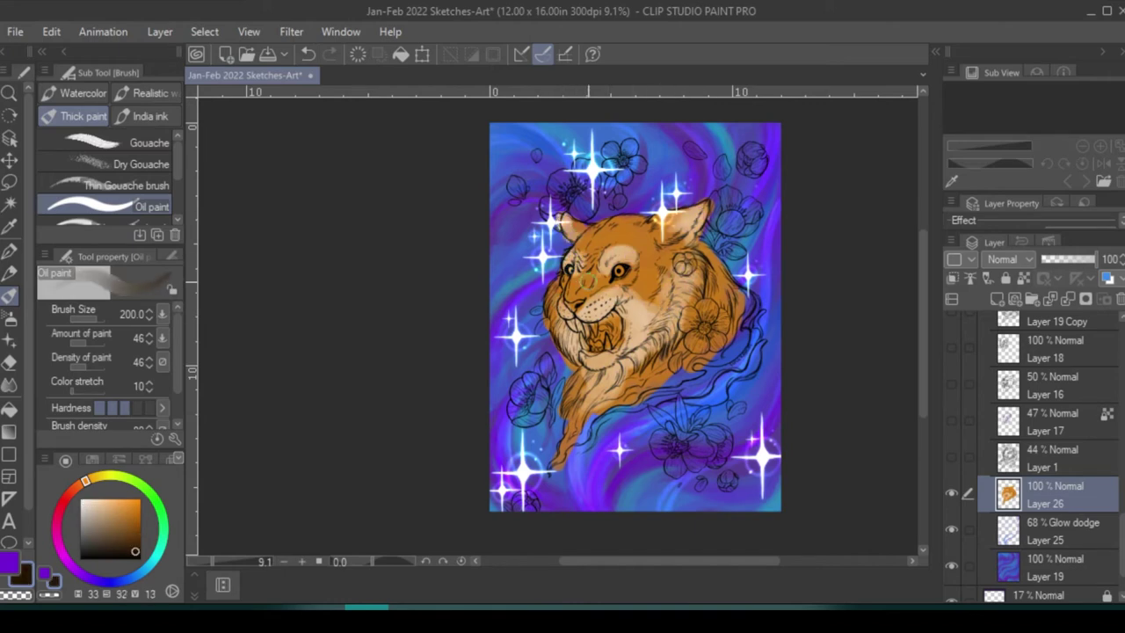
key("ctrl+z")
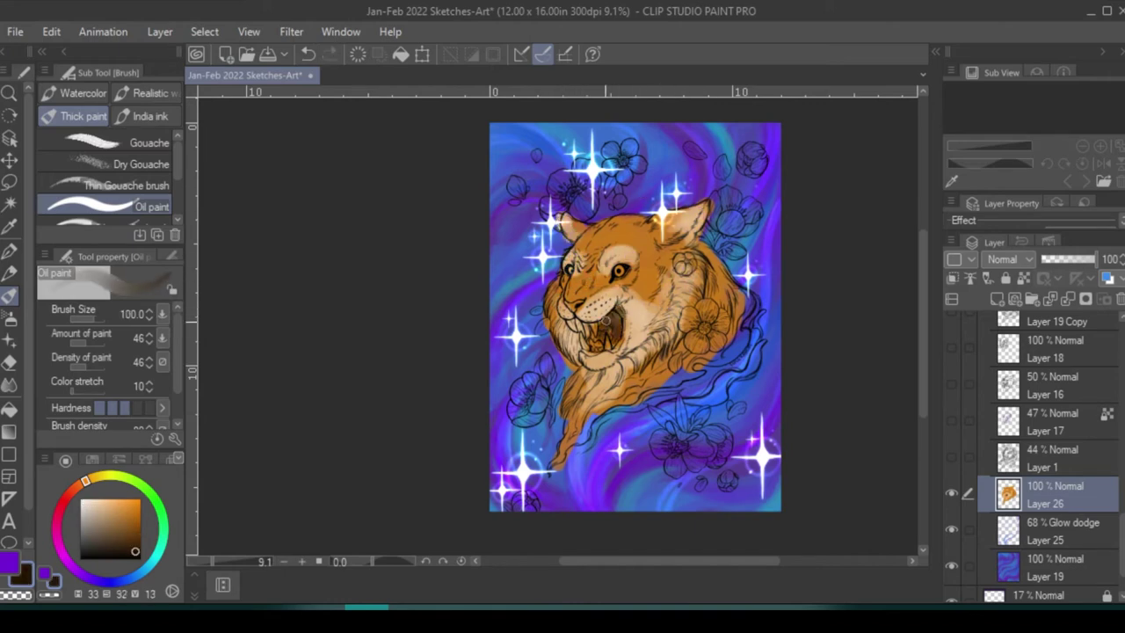
scroll(617, 277, "up", 5)
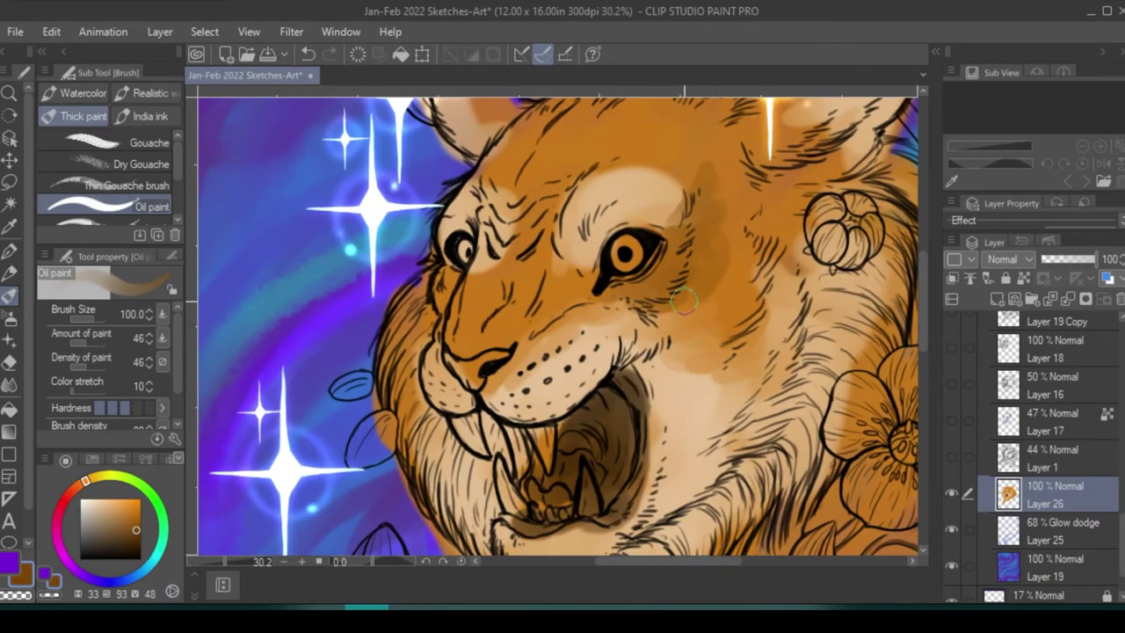
scroll(708, 319, "down", 4)
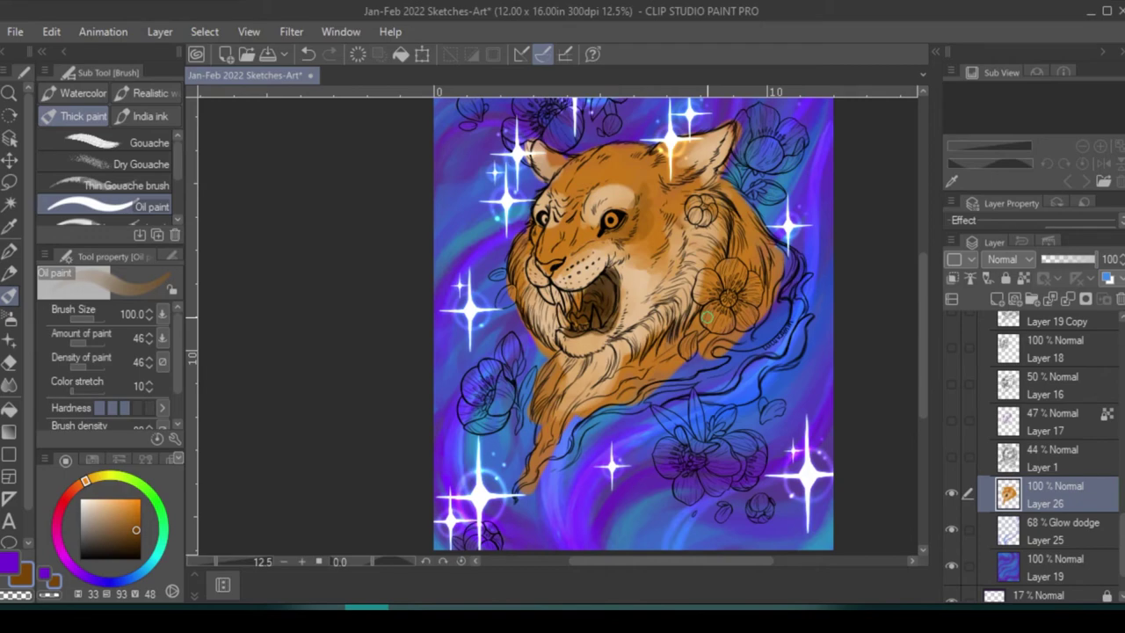
- Extend the cream brow patch down to the inner corner of the tiger's eye with the Oil paint brush at size 30
scroll(570, 378, "up", 5)
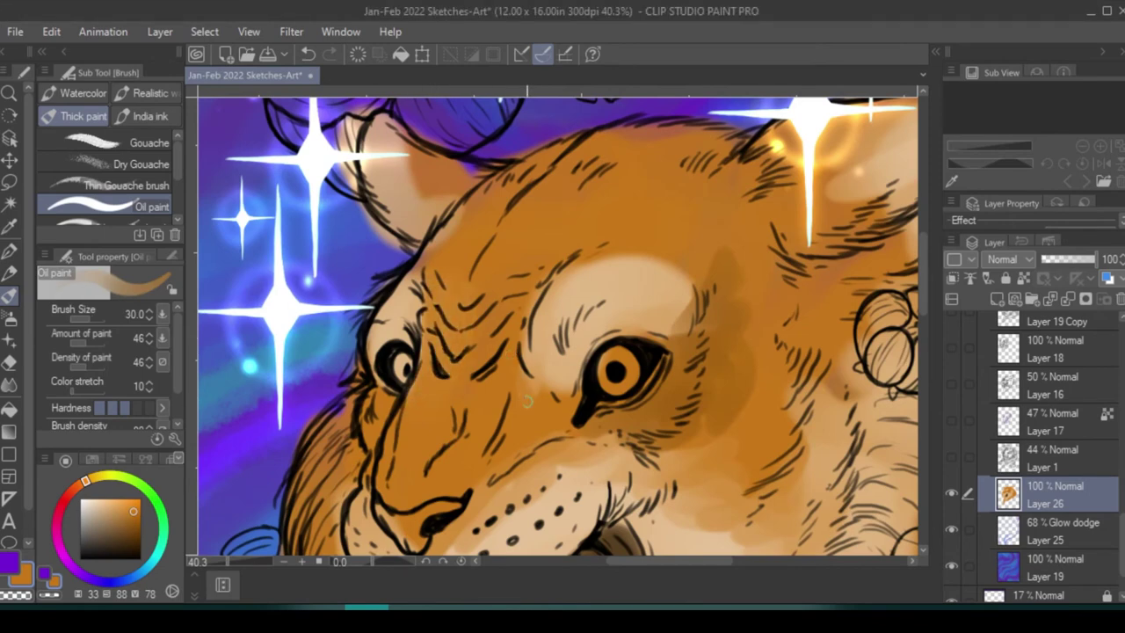
left_click(642, 287, "alt")
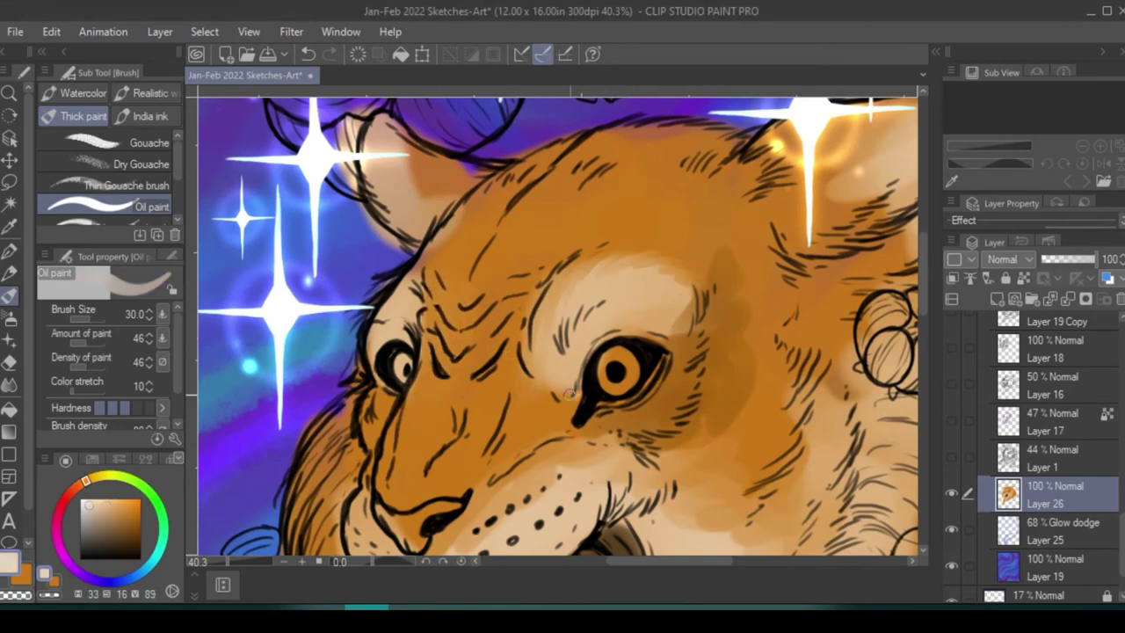
mouse_move(570, 393)
left_mouse_down()
mouse_move(613, 333)
mouse_move(556, 400)
left_mouse_up()
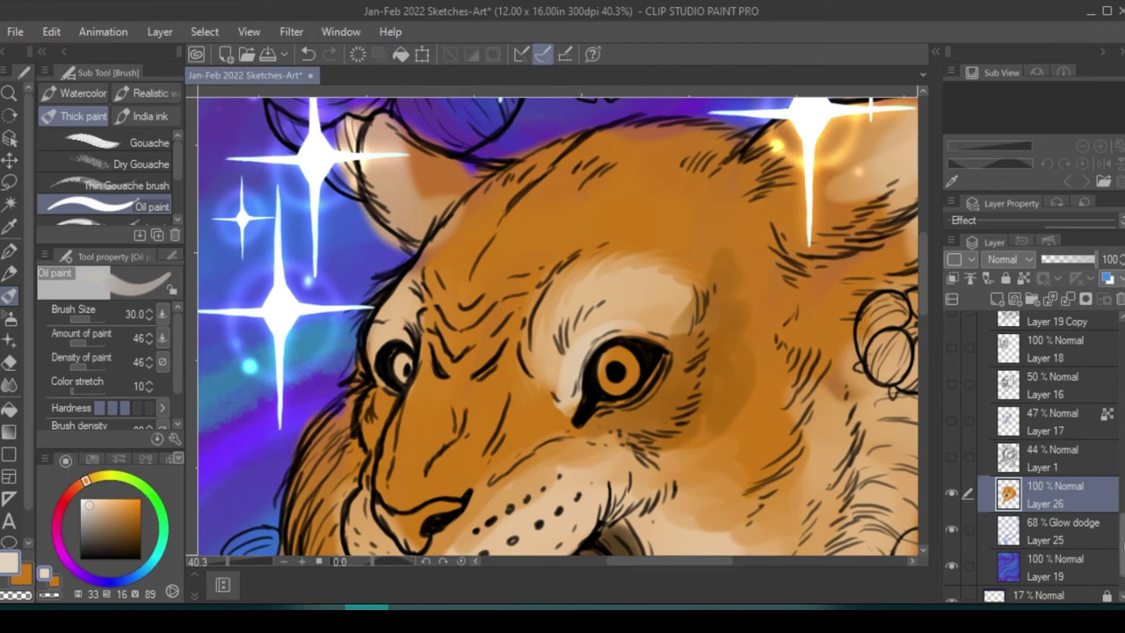
- Recolour the tiger line art on Layer 19 Copy 2 dark plum, with its transparent pixels locked
scroll(1046, 395, "up", 2)
left_click(1054, 380)
left_click(134, 545)
left_click_drag(72, 494, 63, 505)
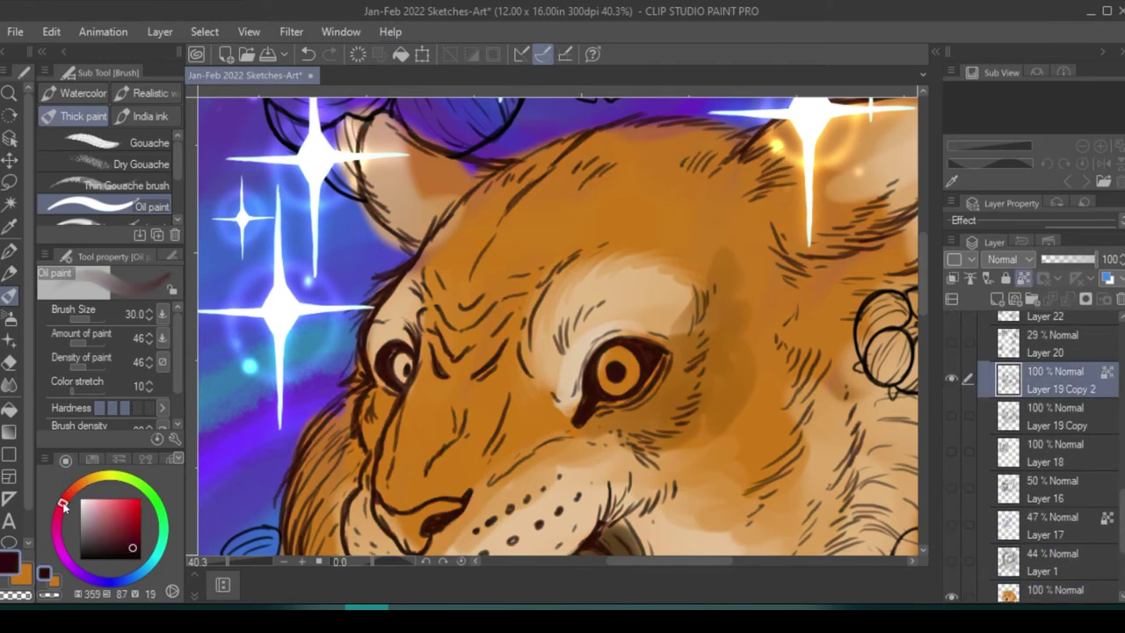
left_click(951, 415)
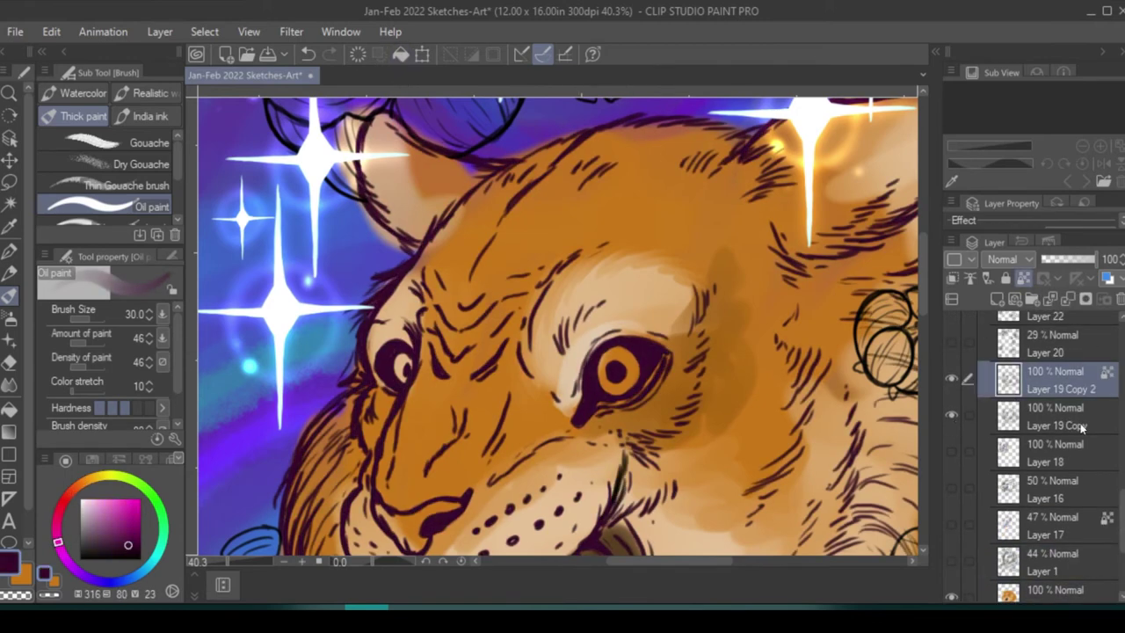
left_click(1055, 417)
key("ctrl+minus")
scroll(562, 325, "down", 3)
scroll(562, 325, "up", 4)
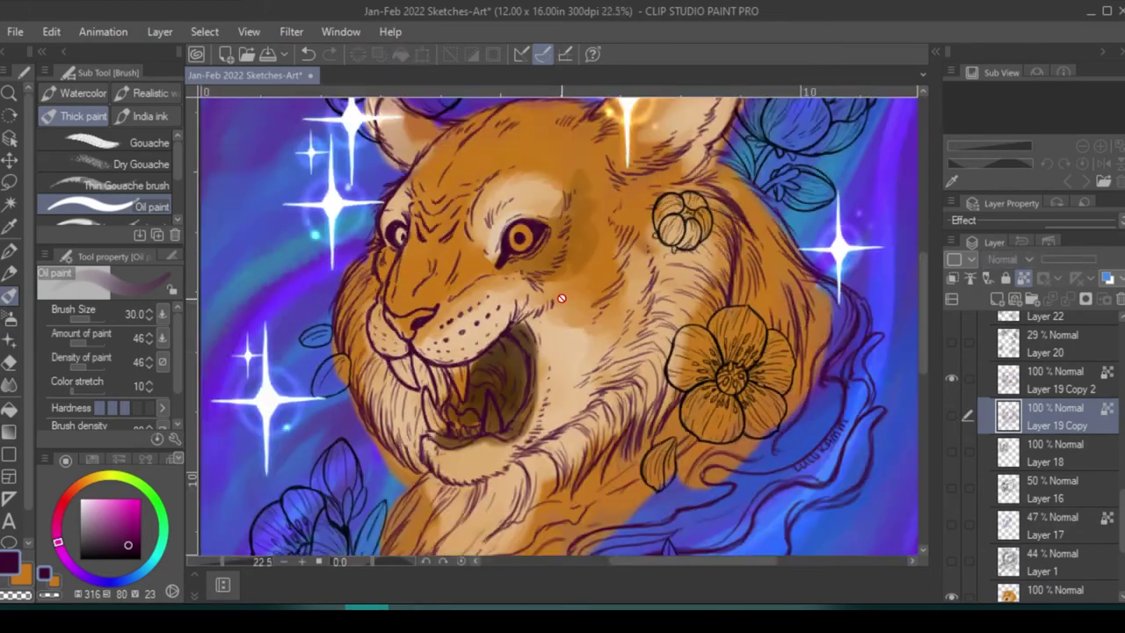
- Recolour the flower line art on Layer 22 the same dark plum and return to Layer 26
left_click(1046, 375)
key("ctrl+minus")
scroll(1048, 377, "up", 2)
left_click(1011, 468)
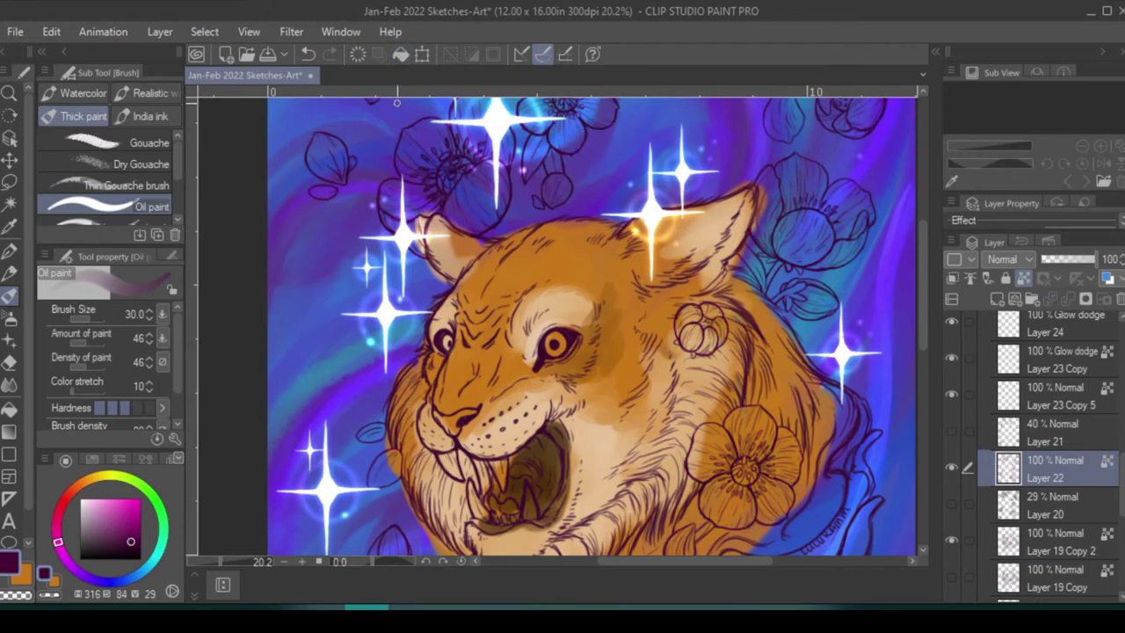
key("ctrl+plus")
key("ctrl+minus")
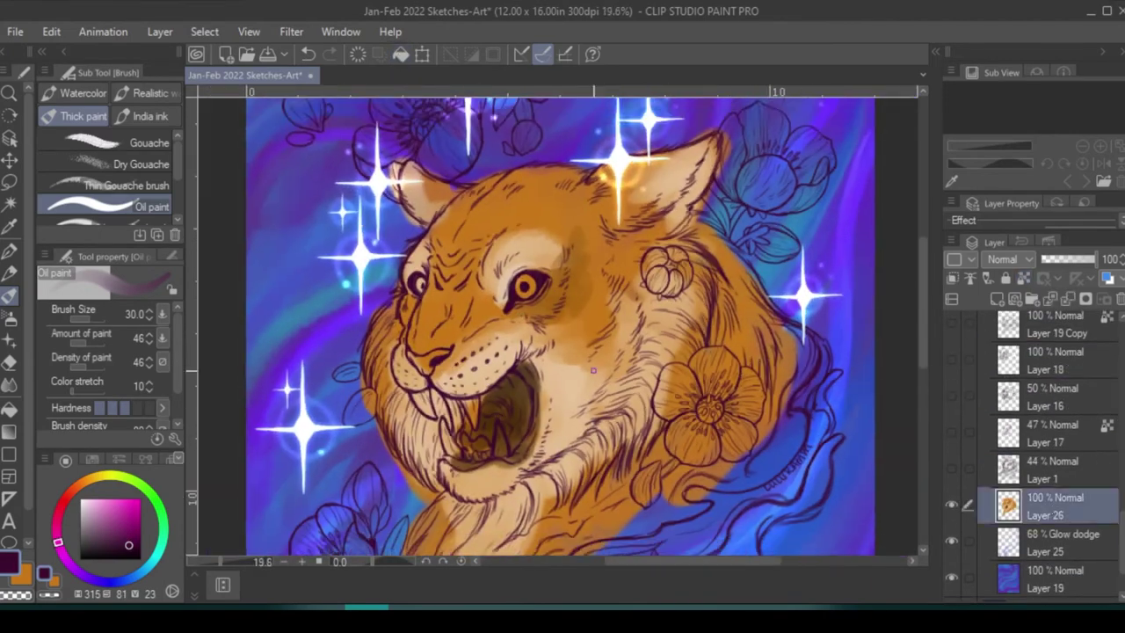
- Add a new layer above Layer 26 and roughly block in all the flowers with pinkish purple, using the Mapping pen at size 300
key("ctrl+minus")
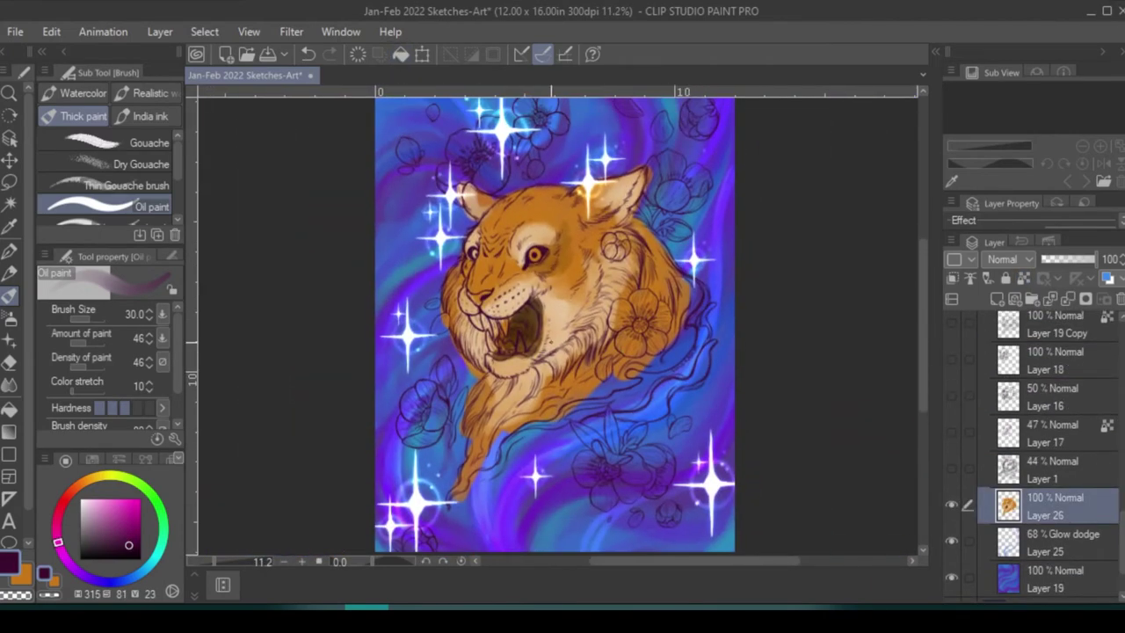
left_click(997, 299)
key("p")
left_click(121, 509)
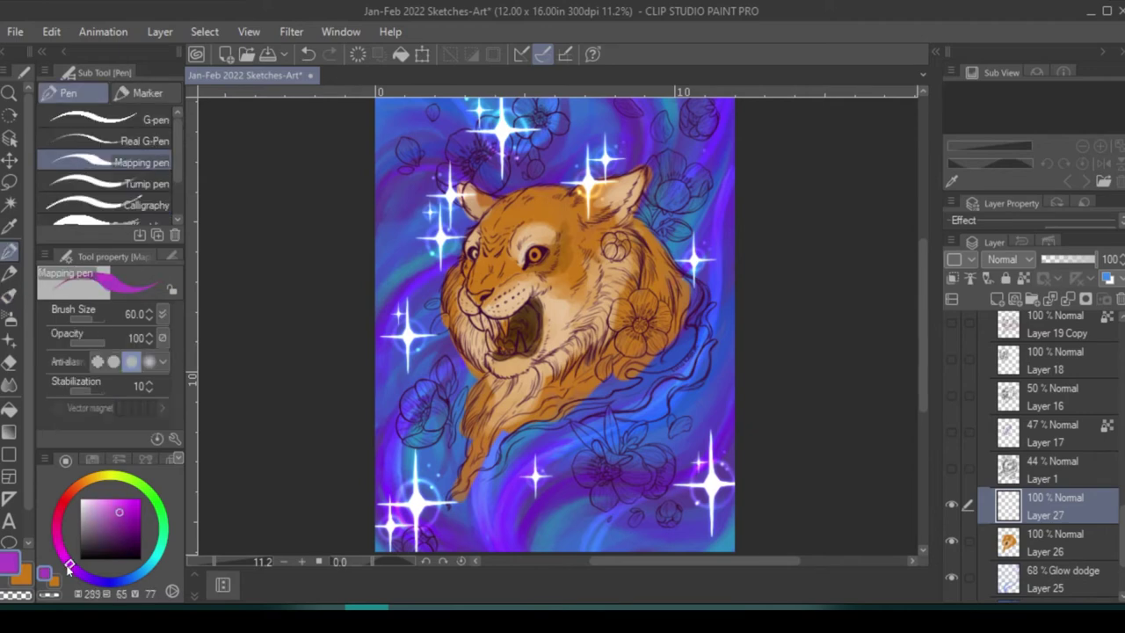
left_click(105, 513)
key("ctrl+minus")
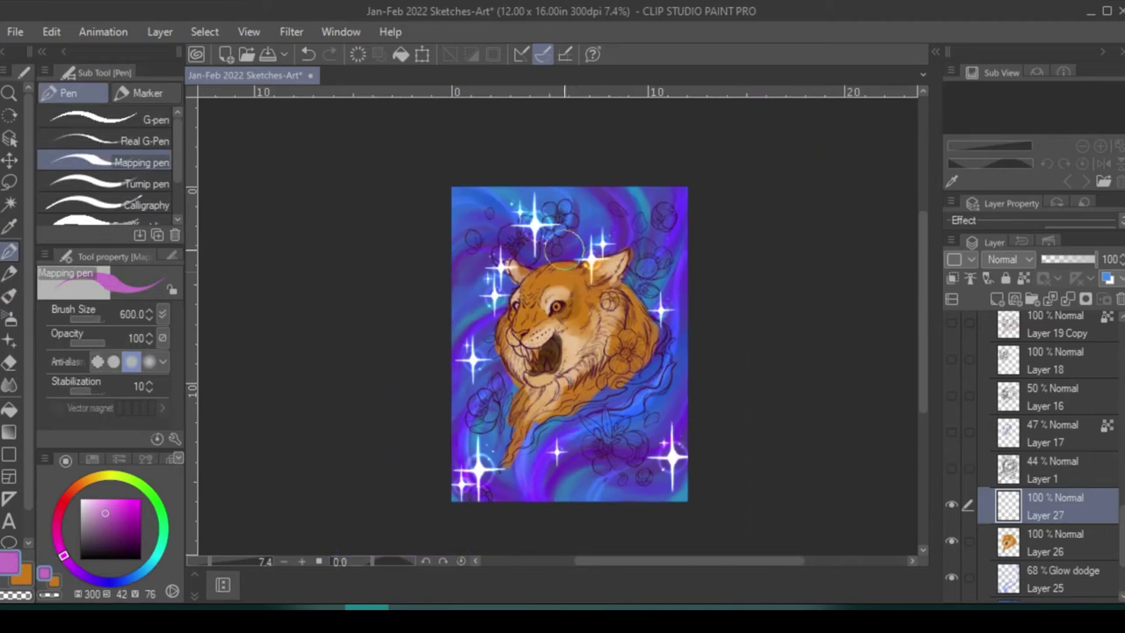
key("bracketleft")
mouse_move(565, 247)
left_mouse_down()
mouse_move(552, 221)
mouse_move(496, 242)
mouse_move(479, 488)
left_mouse_up()
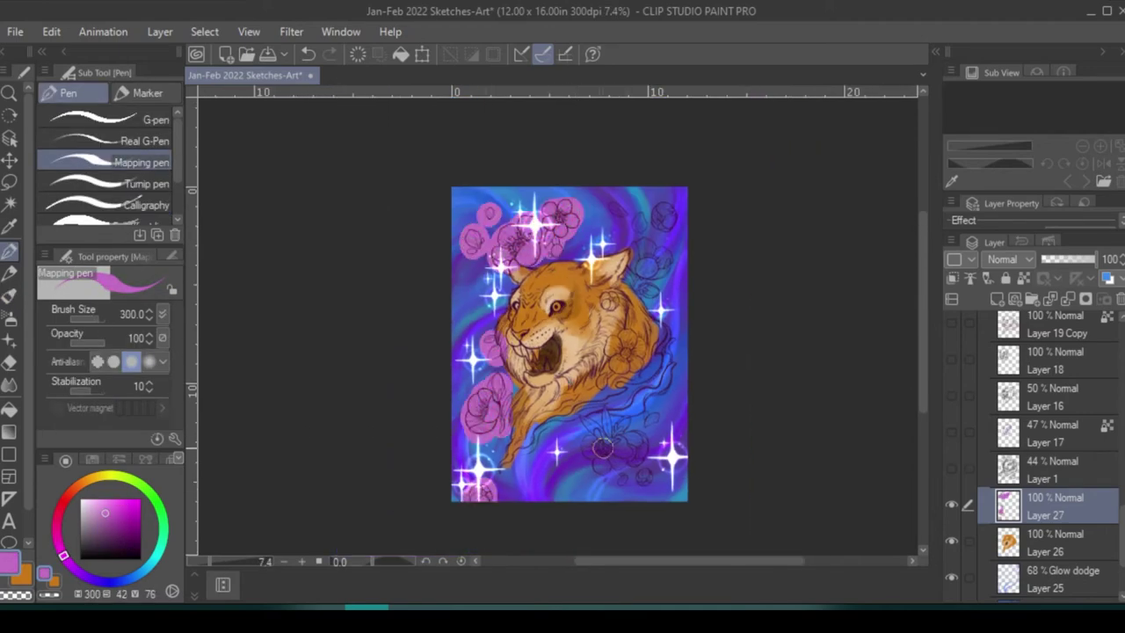
mouse_move(602, 449)
left_mouse_down()
mouse_move(653, 418)
mouse_move(654, 266)
mouse_move(627, 352)
mouse_move(611, 302)
mouse_move(627, 326)
mouse_move(655, 218)
left_mouse_up()
- Select the area outside the flower line art on Layer 22 and erase the excess pinkish purple around the flowers on Layer 27
key("ctrl+plus")
key("ctrl+plus")
scroll(1071, 410, "up", 2)
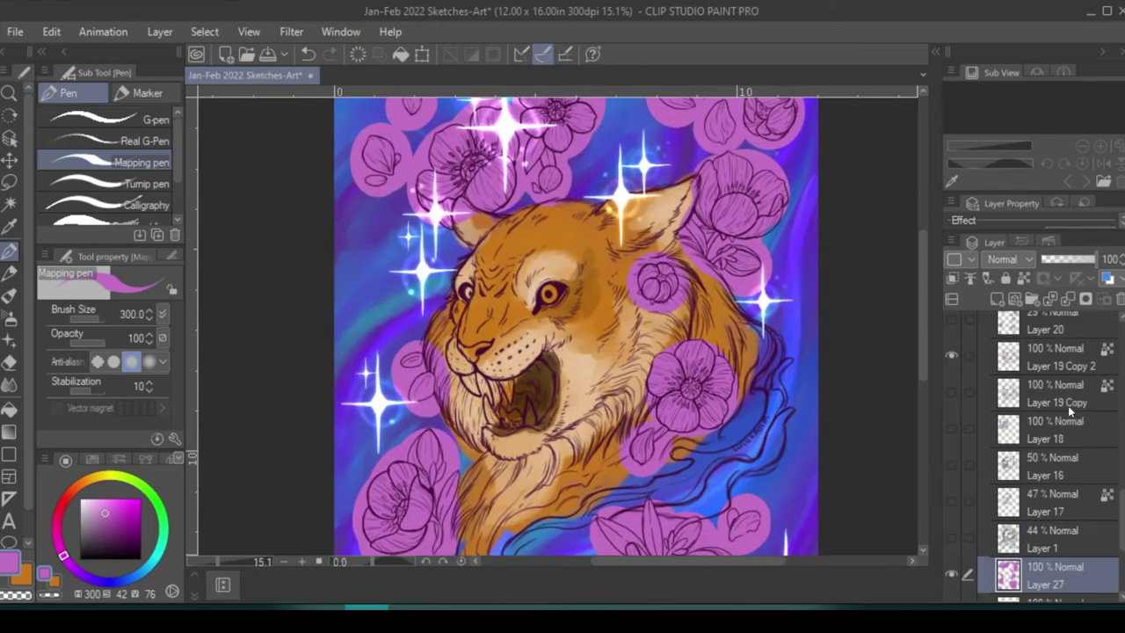
scroll(1071, 410, "up", 2)
left_click(1059, 399)
key("w")
left_click(738, 255)
scroll(684, 545, "down", 5)
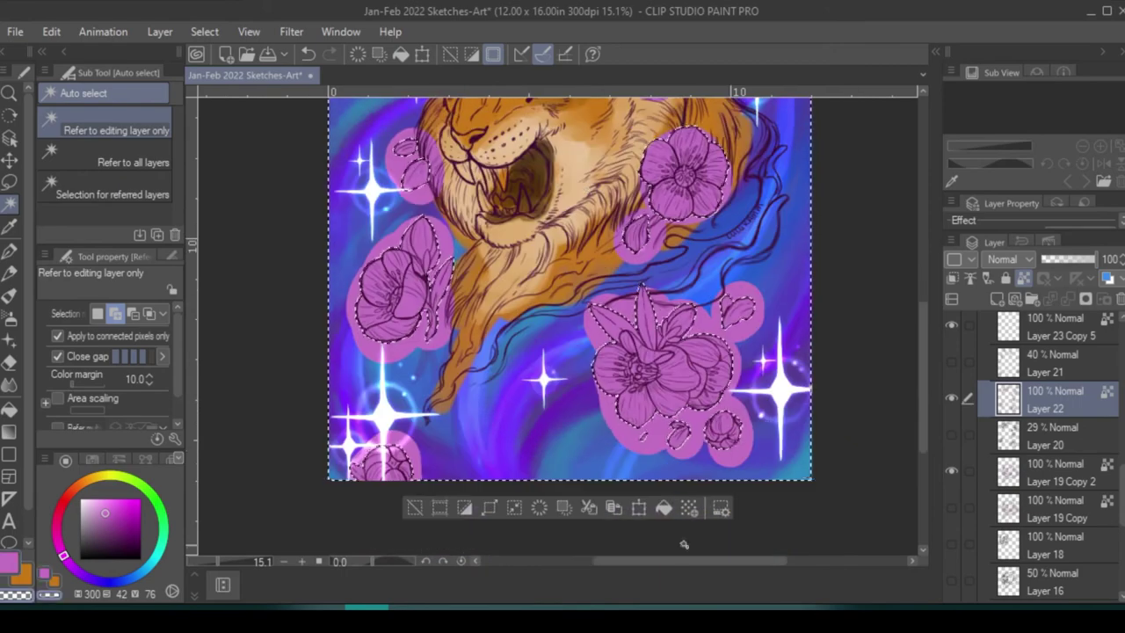
left_click(464, 507)
left_click(669, 217, "ctrl+shift")
key("ctrl+minus")
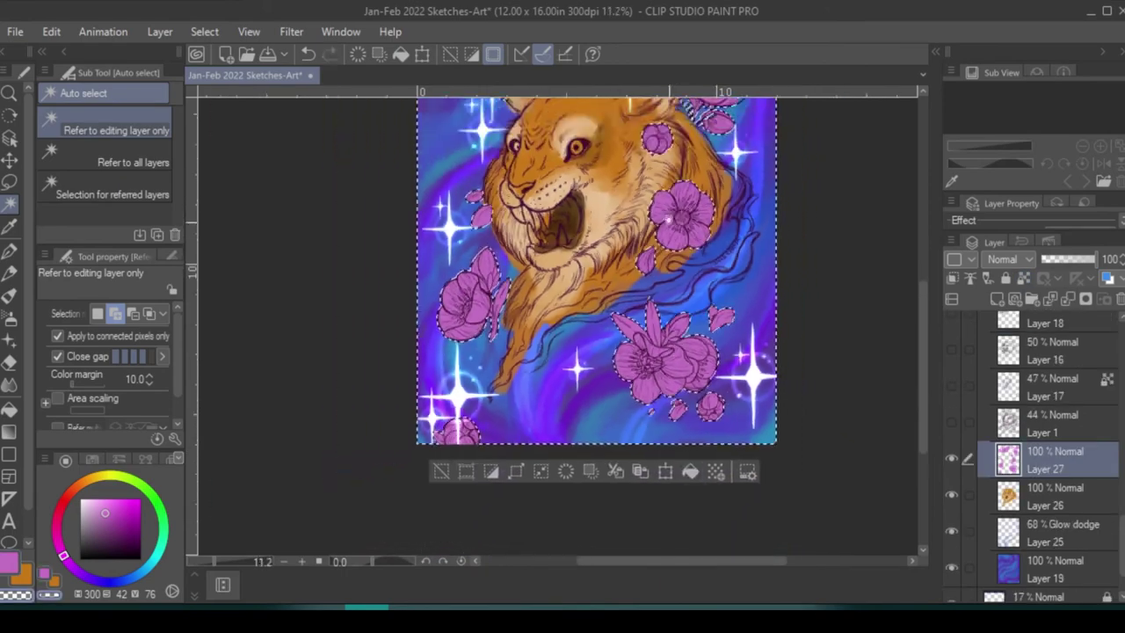
key("ctrl+d")
- On Layer 26, blend purple into the lower ends of the tiger's neck and mane fur with the Oil paint brush at size 60
key("ctrl+plus")
key("ctrl+plus")
key("p")
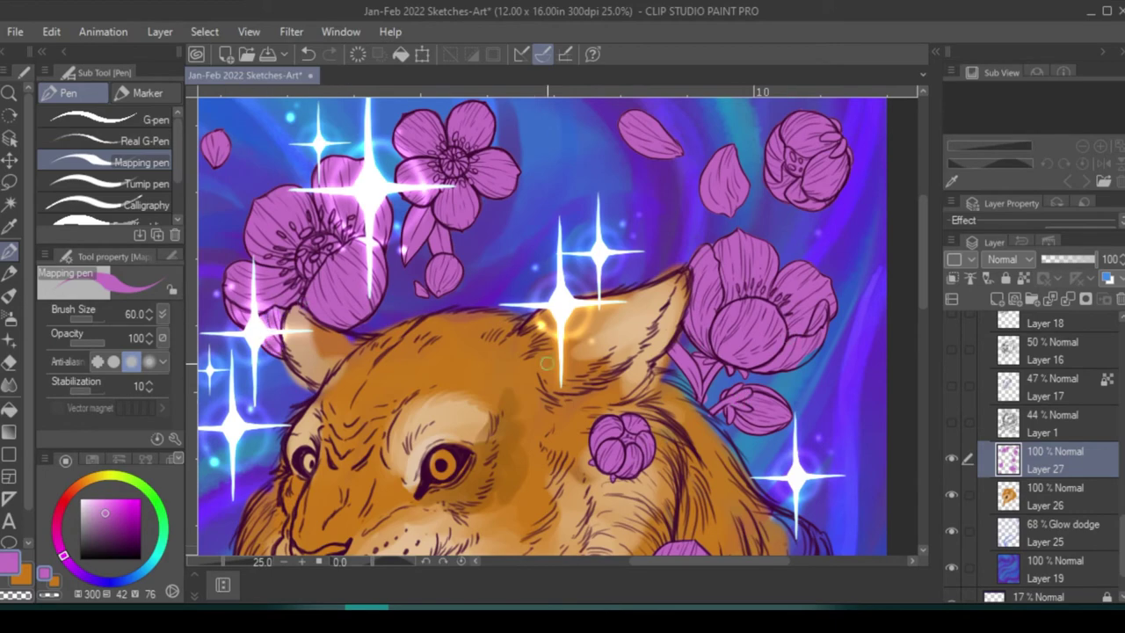
scroll(547, 362, "down", 10)
key("ctrl+0")
scroll(614, 324, "up", 2)
left_click(614, 324, "ctrl+shift")
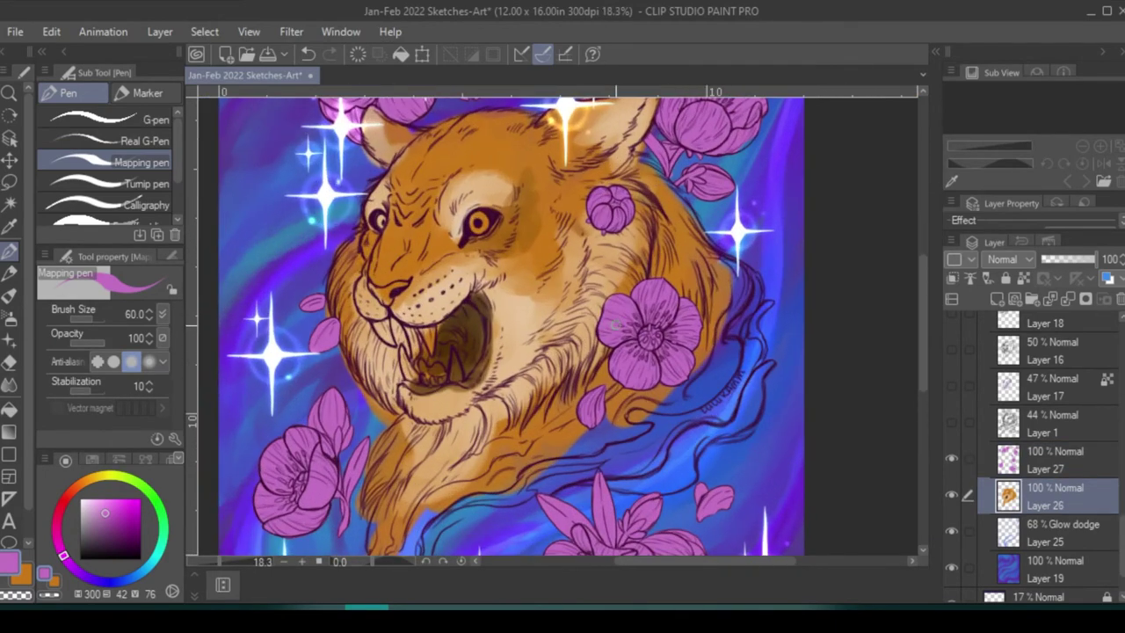
key("b")
mouse_move(703, 386)
left_mouse_down()
mouse_move(729, 282)
mouse_move(712, 369)
mouse_move(573, 446)
mouse_move(663, 360)
left_mouse_up()
key("bracketleft")
key("bracketleft")
key("bracketleft")
left_click_drag(545, 395, 479, 493)
left_click_drag(497, 387, 486, 454)
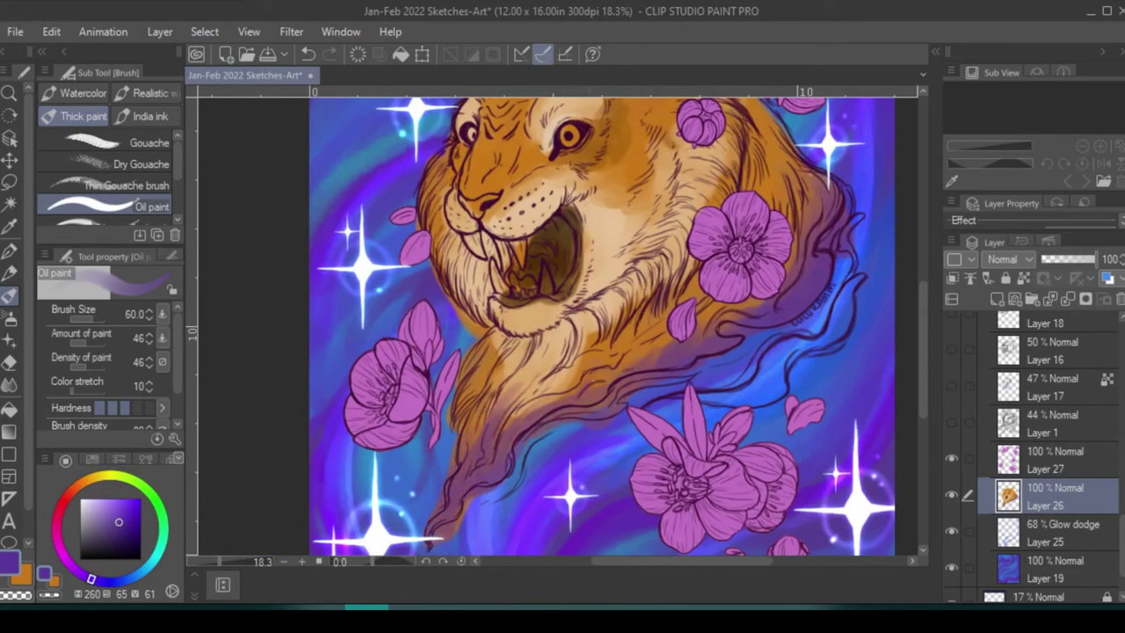
- Fill the wavy tendrils trailing below the tiger's neck with the same purple, using Oil paint at size 60
left_click_drag(703, 400, 795, 343)
left_click_drag(747, 387, 855, 285)
left_click_drag(536, 432, 481, 514)
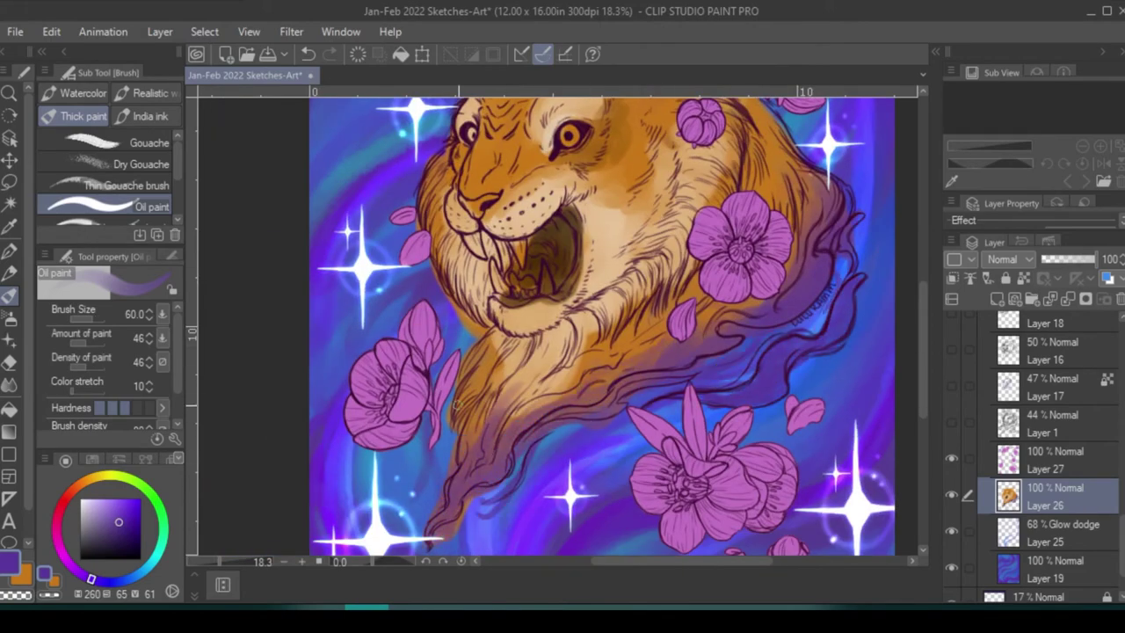
- Pick the dark brown from the mouth and shade the inside and base of the tiger's nearer ear with Oil paint at size 60
scroll(564, 371, "up", 4)
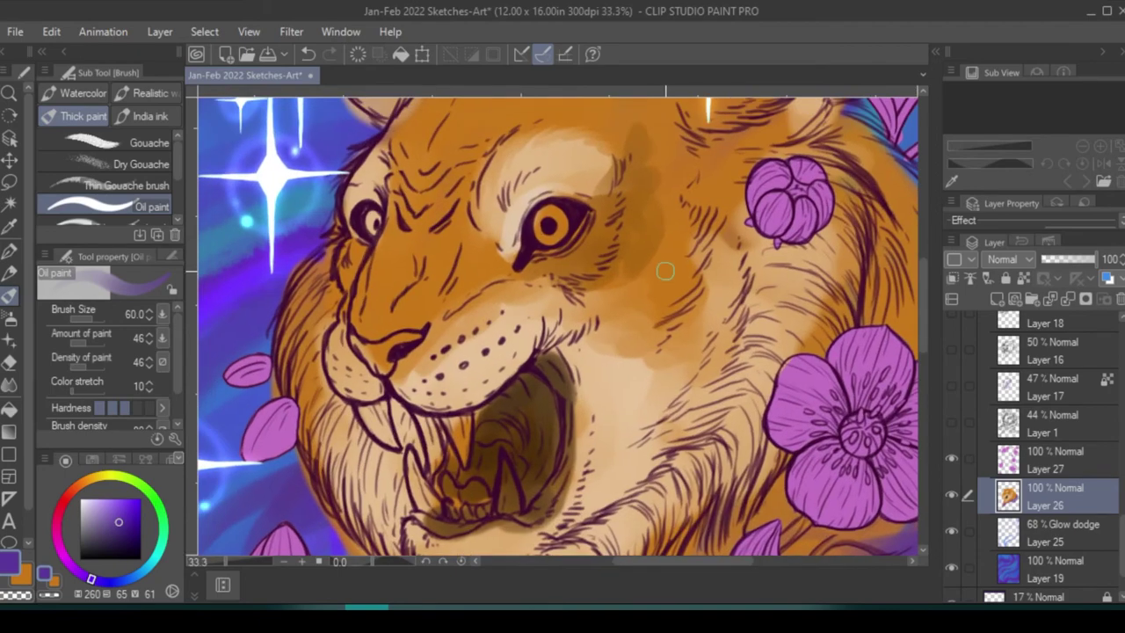
left_click(529, 504, "alt")
left_click_drag(484, 405, 506, 290)
left_click_drag(509, 369, 474, 290)
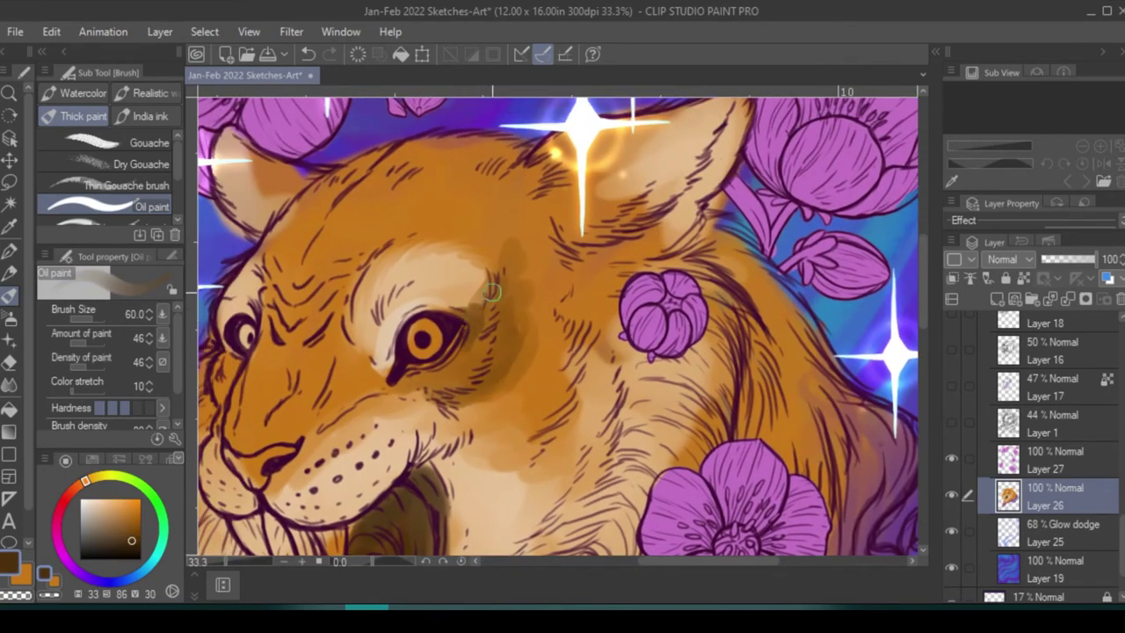
mouse_move(737, 255)
left_mouse_down()
mouse_move(665, 277)
mouse_move(694, 320)
left_mouse_up()
left_click_drag(651, 273, 672, 316)
left_click_drag(615, 264, 626, 341)
mouse_move(632, 202)
left_mouse_down()
mouse_move(568, 344)
mouse_move(752, 273)
left_mouse_up()
- Paint dark brown shading along the forehead creases and the stripe above them with Oil paint at size 60
left_click_drag(439, 299, 357, 226)
left_click_drag(351, 251, 299, 294)
left_click_drag(360, 229, 299, 273)
left_click_drag(365, 158, 303, 251)
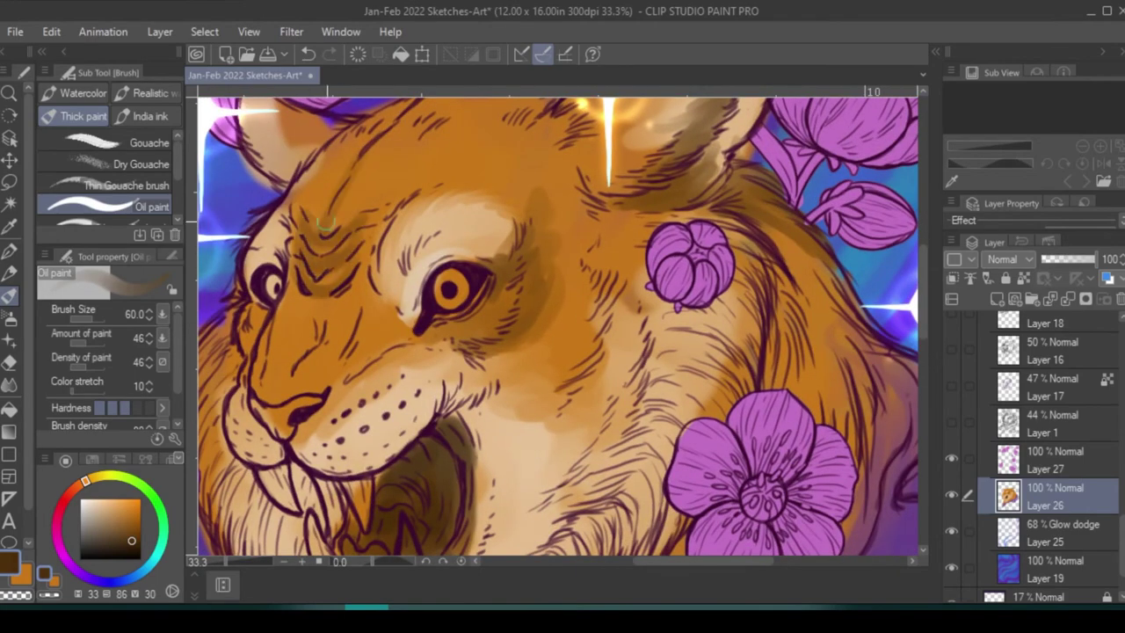
- Add dark brown shading to the tiger's nose bridge and the mane behind the flower bud, and save the illustration
left_click_drag(492, 352, 492, 408)
left_click_drag(299, 435, 312, 397)
mouse_move(755, 323)
left_mouse_down()
mouse_move(778, 444)
mouse_move(809, 465)
left_mouse_up()
left_click_drag(769, 347, 857, 514)
left_click_drag(754, 237, 843, 360)
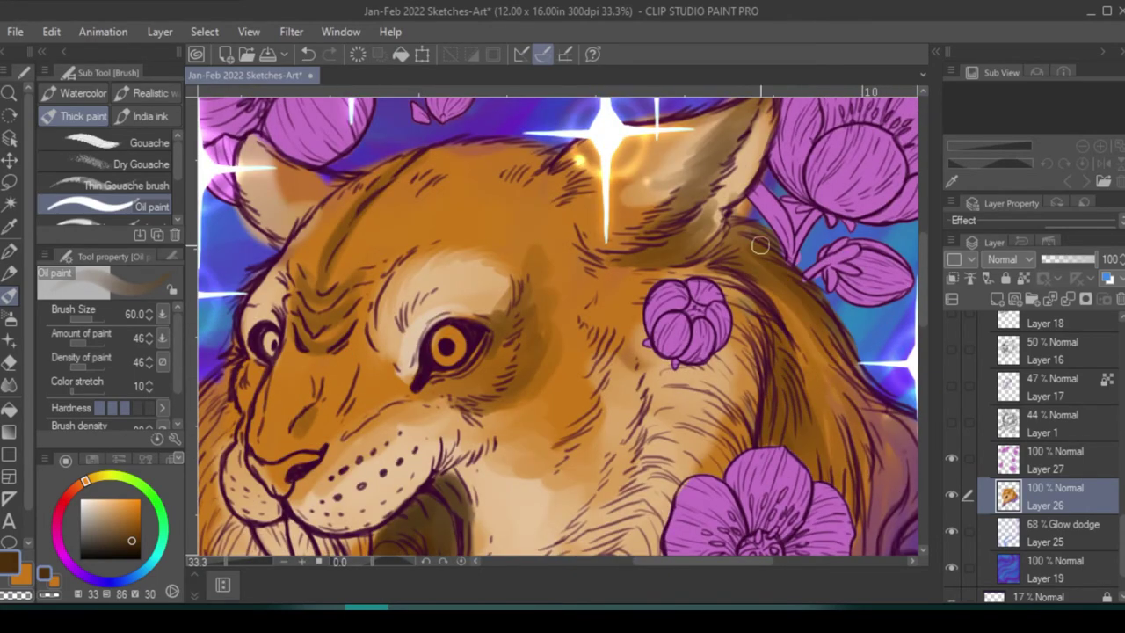
left_click(15, 31)
left_click(53, 141)
- Repaint both of the tiger's irises teal green with a yellow-green lower part, and save the illustration
left_click_drag(159, 557, 163, 535)
left_click(116, 516)
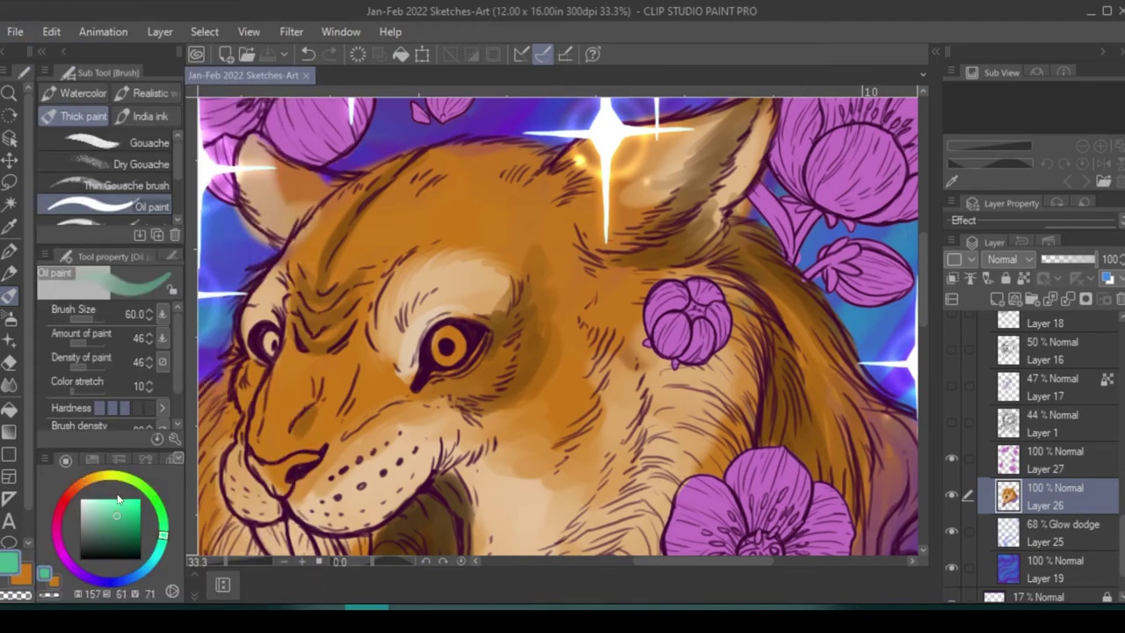
left_click_drag(265, 337, 273, 348)
left_click(114, 476)
left_click(128, 511)
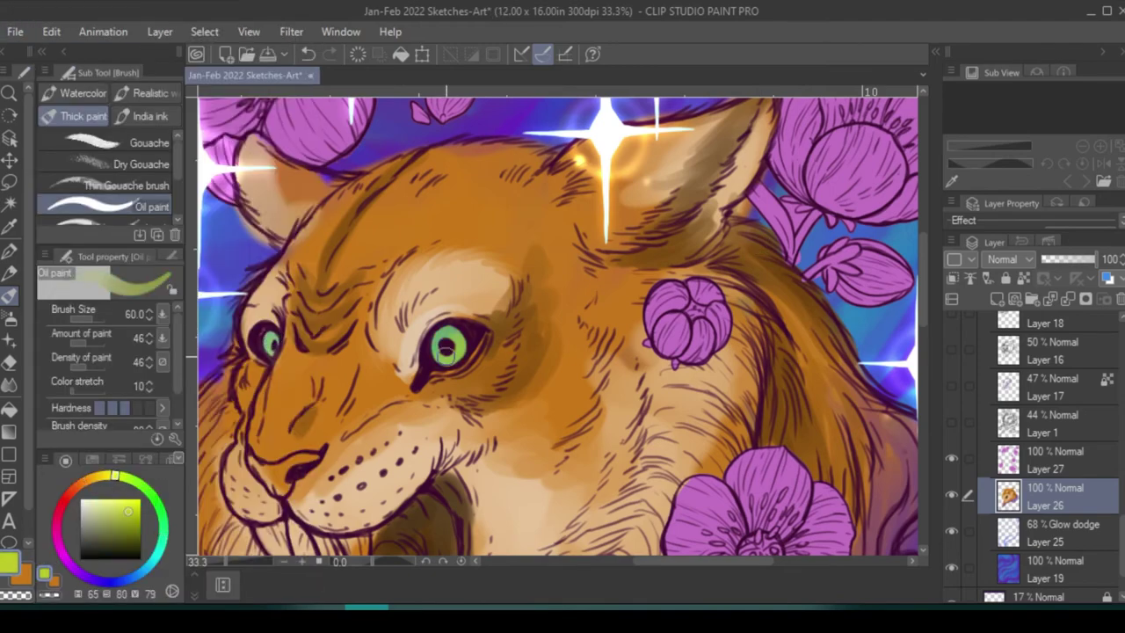
key("ctrl+s")
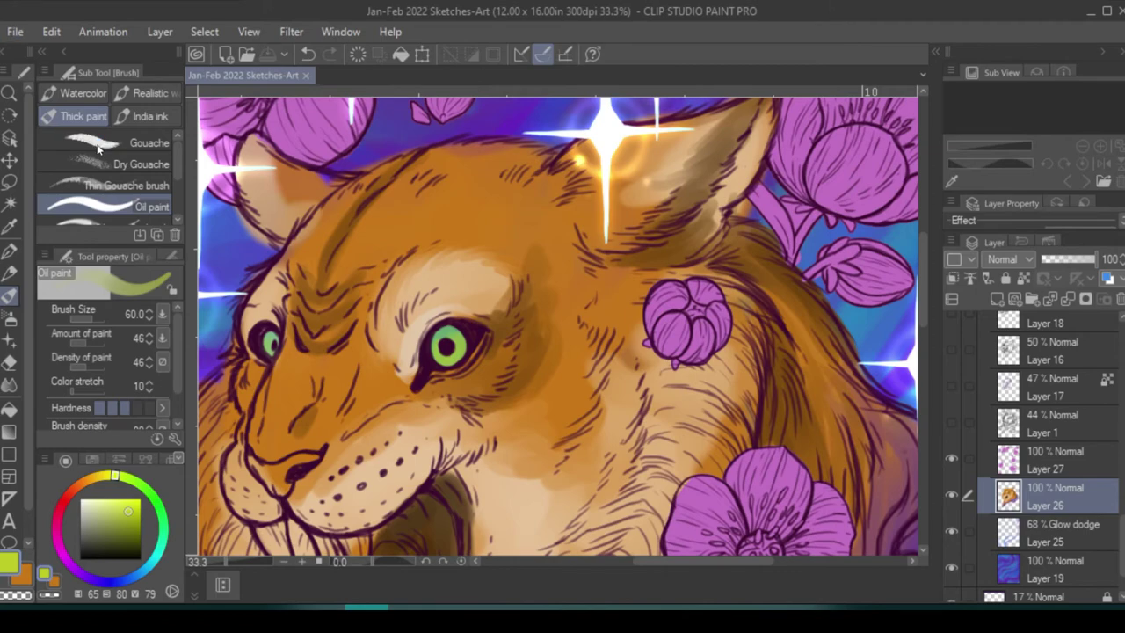
- Pick the fur orange and soften the dark patch beside the tiger's eye down to its cheek
scroll(559, 372, "down", 1)
left_click(559, 372, "alt")
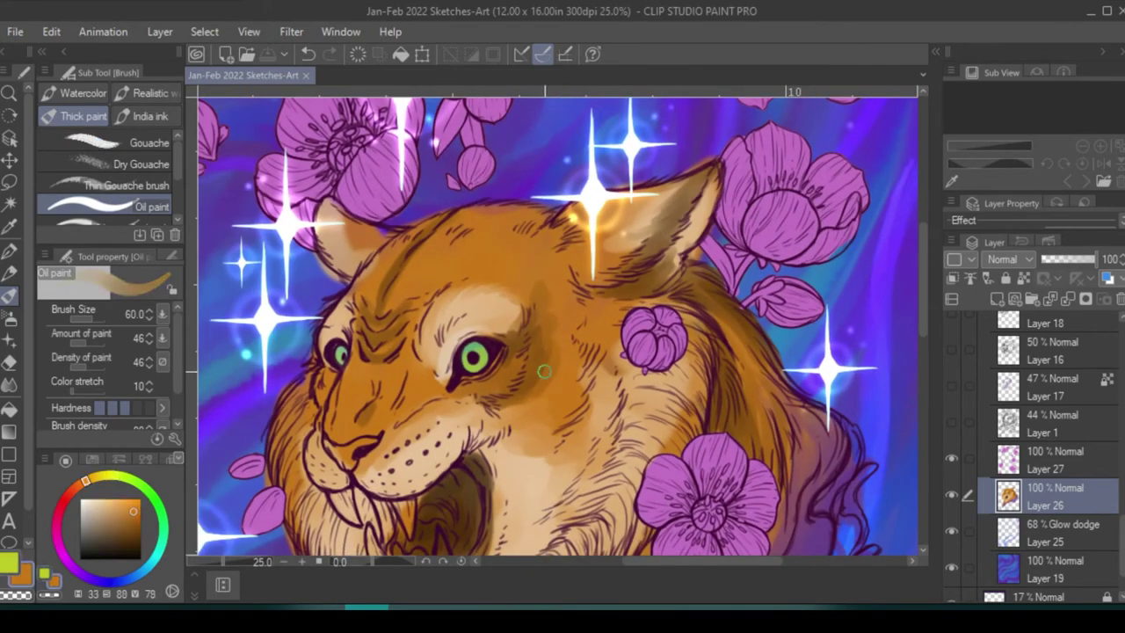
mouse_move(540, 360)
left_mouse_down()
mouse_move(542, 321)
mouse_move(522, 348)
left_mouse_up()
left_click_drag(496, 454, 514, 475)
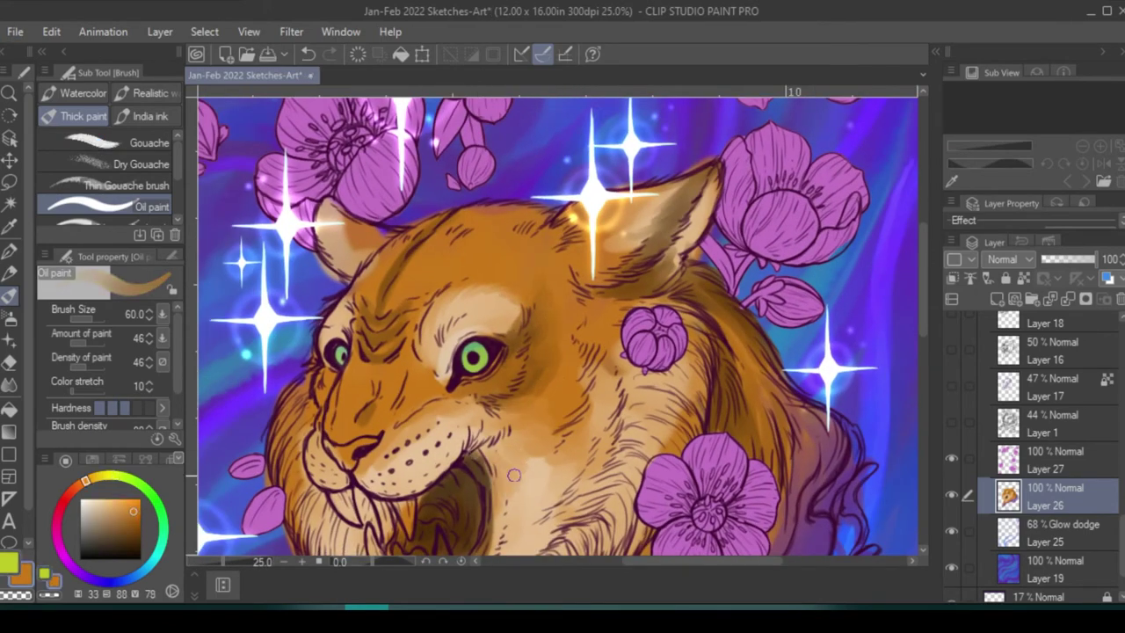
- Pick cream from the fur, rim the tiger's nearer eye and soften the outer brow edge with Oil paint at size 25
scroll(488, 449, "up", 2)
left_click(402, 322, "alt")
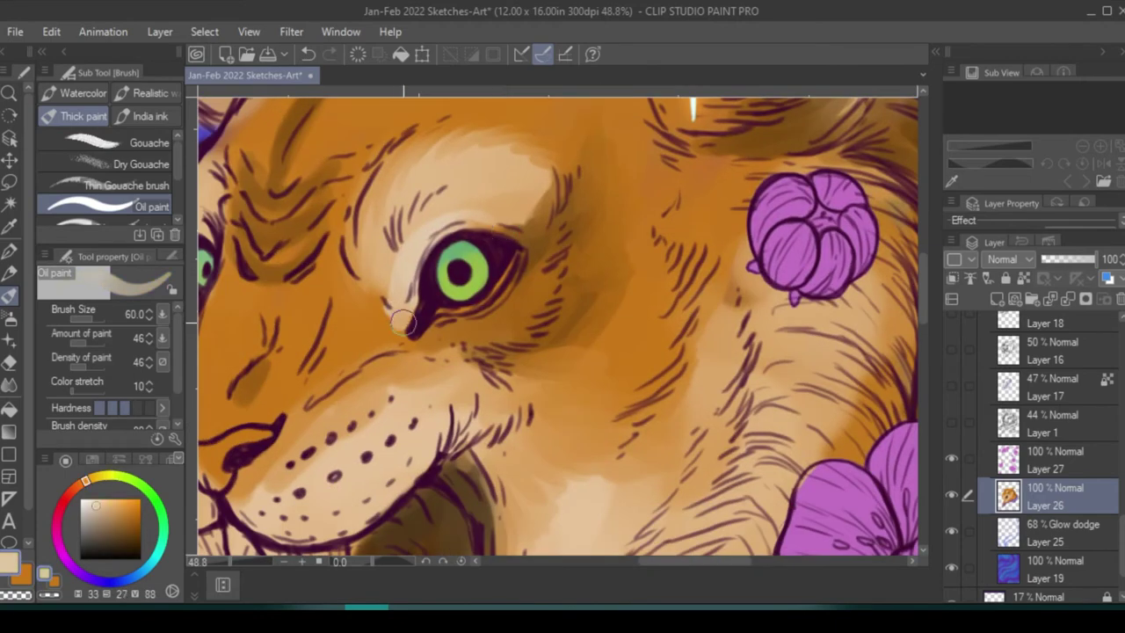
left_click_drag(437, 317, 521, 257)
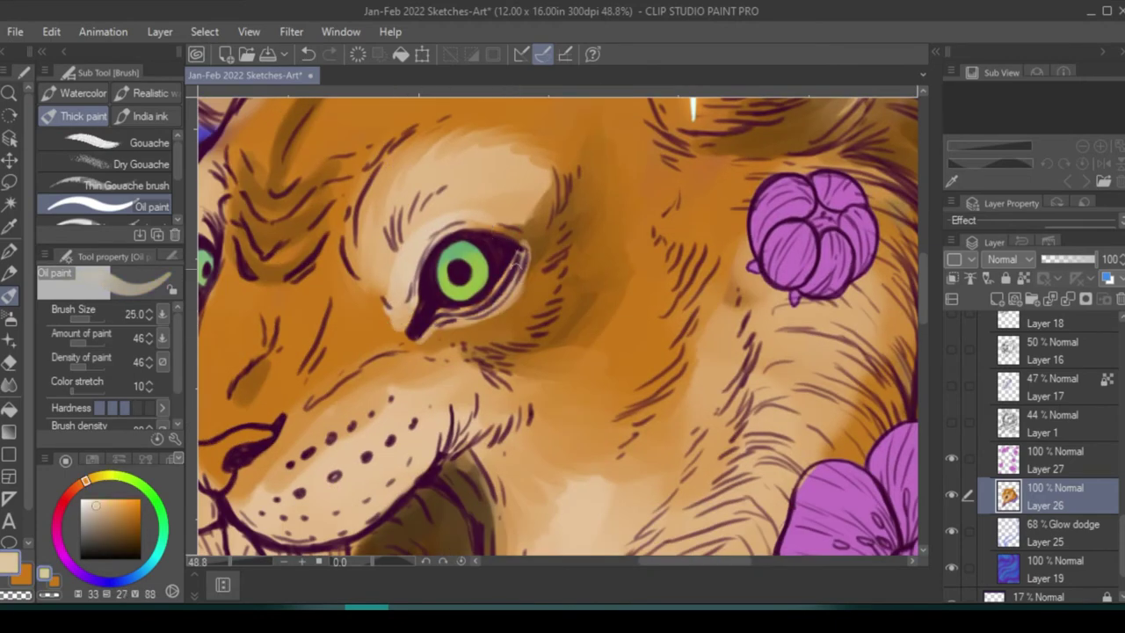
mouse_move(466, 225)
left_mouse_down()
mouse_move(521, 239)
mouse_move(562, 159)
left_mouse_up()
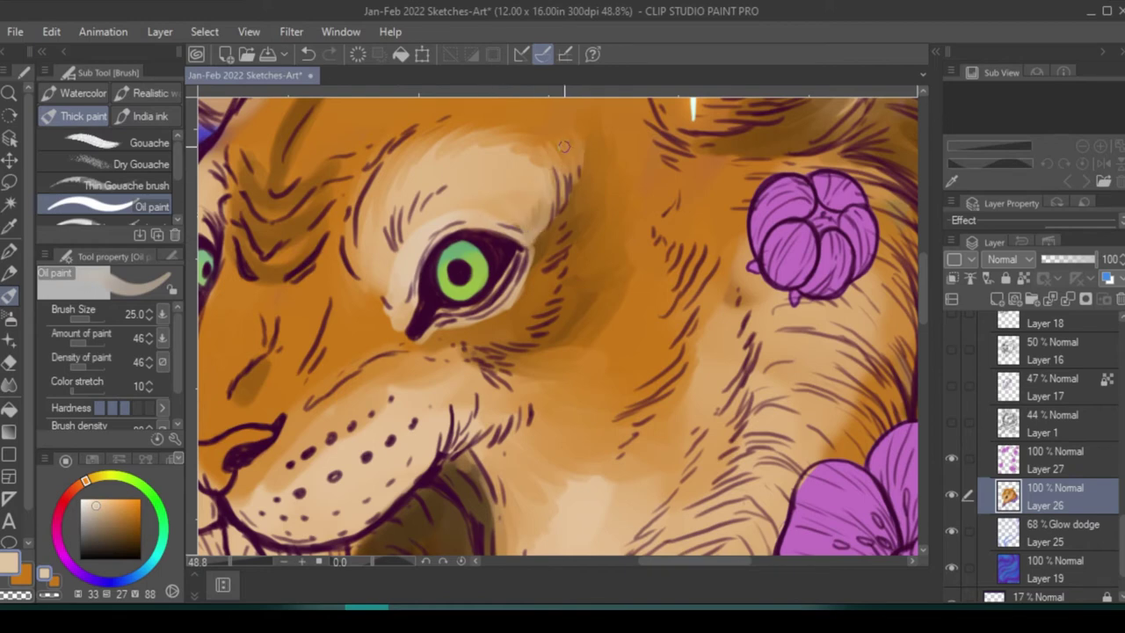
- Extend and blend the upper edge of the cream brow patch into the orange fur with the Gouache brush at size 70
scroll(562, 158, "up", 2)
left_click(105, 143)
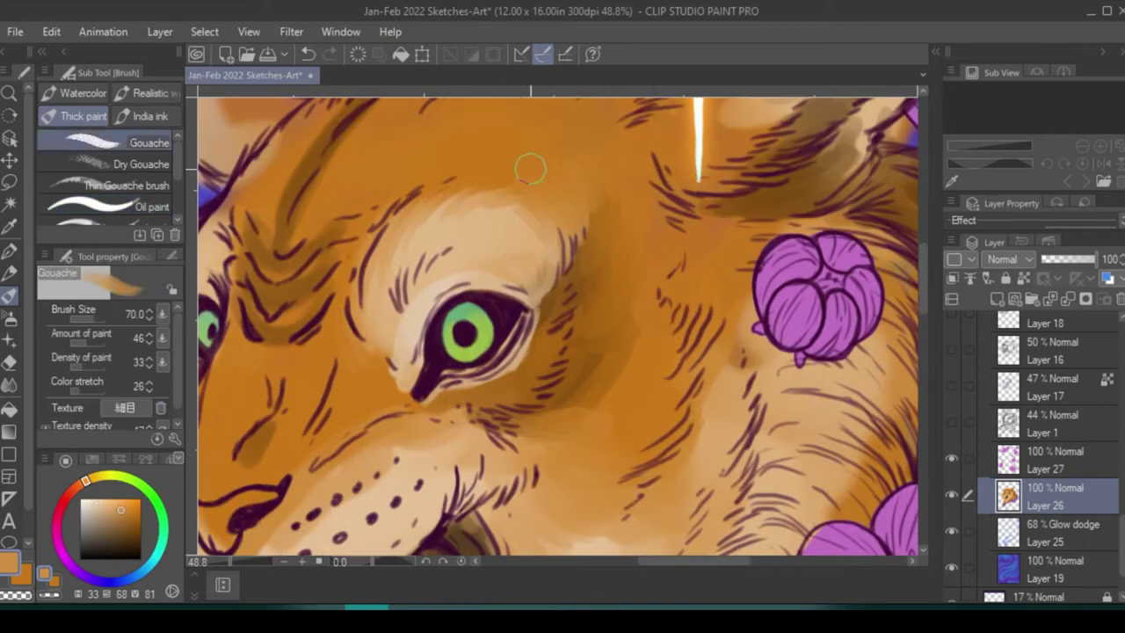
left_click(478, 261, "alt")
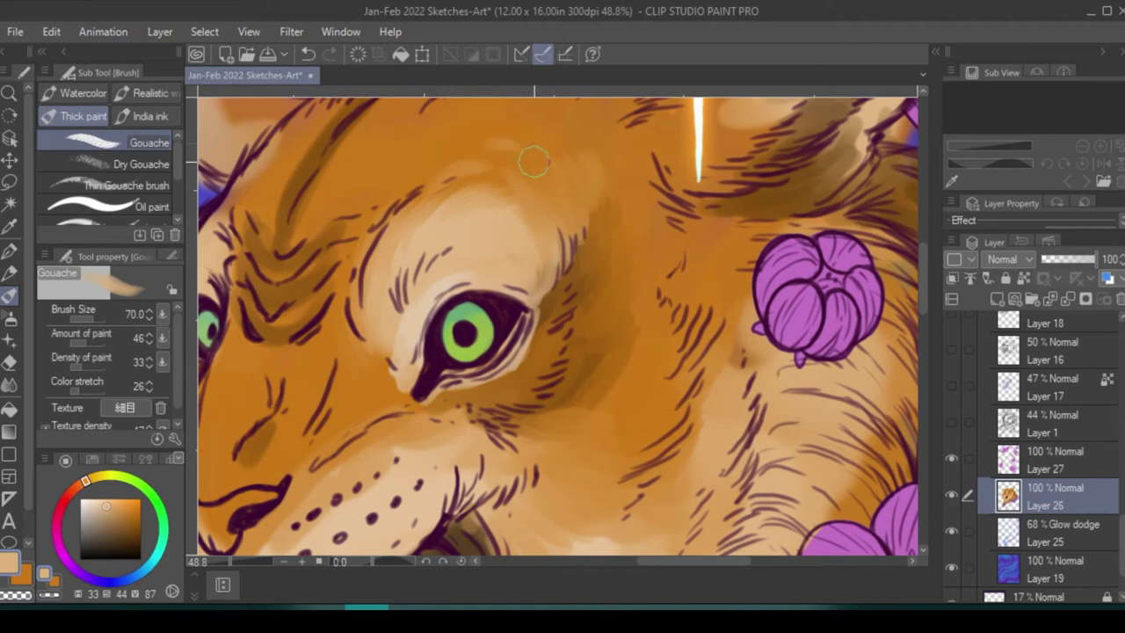
scroll(598, 176, "down", 2)
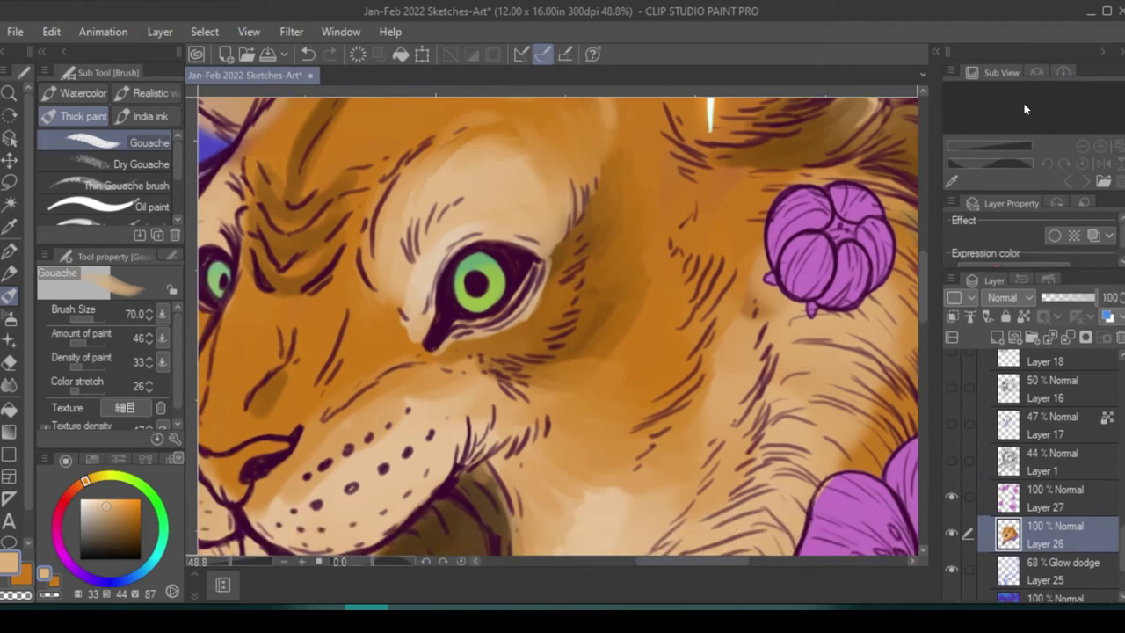
left_click(249, 31)
left_click(378, 181)
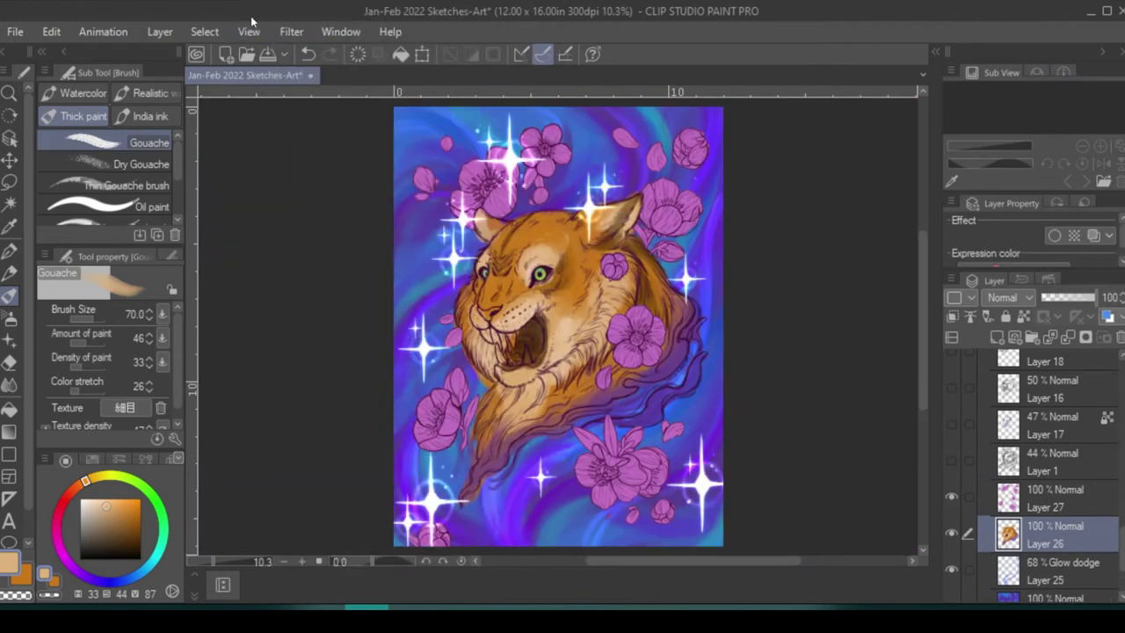
left_click(249, 31)
scroll(364, 403, "down", 3)
left_click(341, 32)
left_click(525, 386)
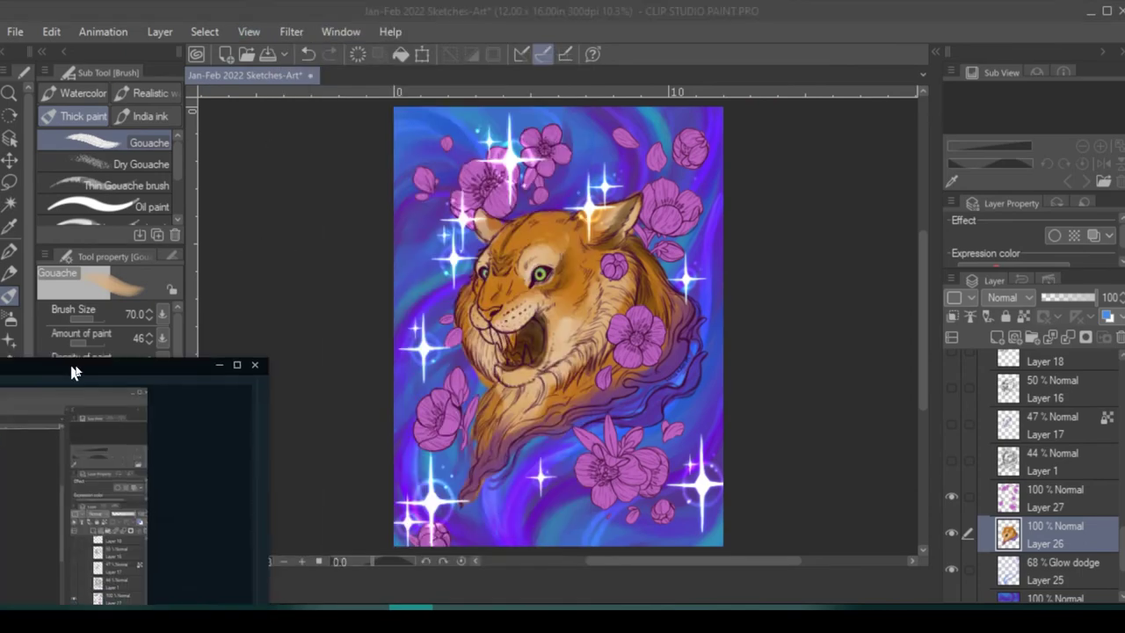
- Pick brown from the fur and deepen the shading behind the tiger's eye with the Gouache brush at size 30
scroll(545, 268, "up", 5)
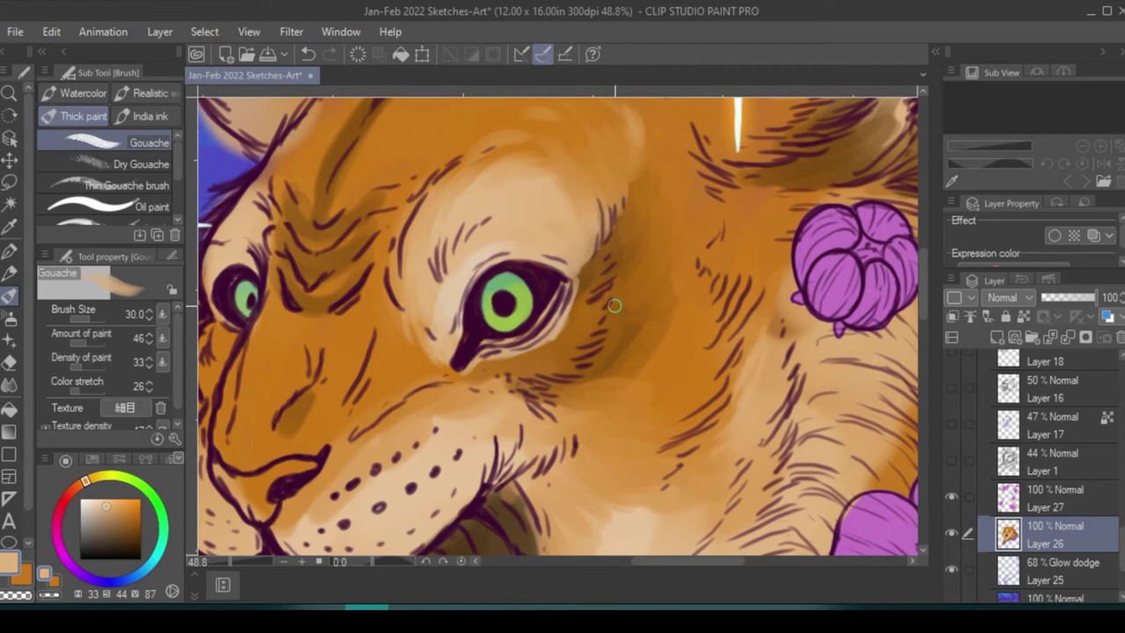
left_click(579, 369, "alt")
left_click_drag(650, 334, 652, 269)
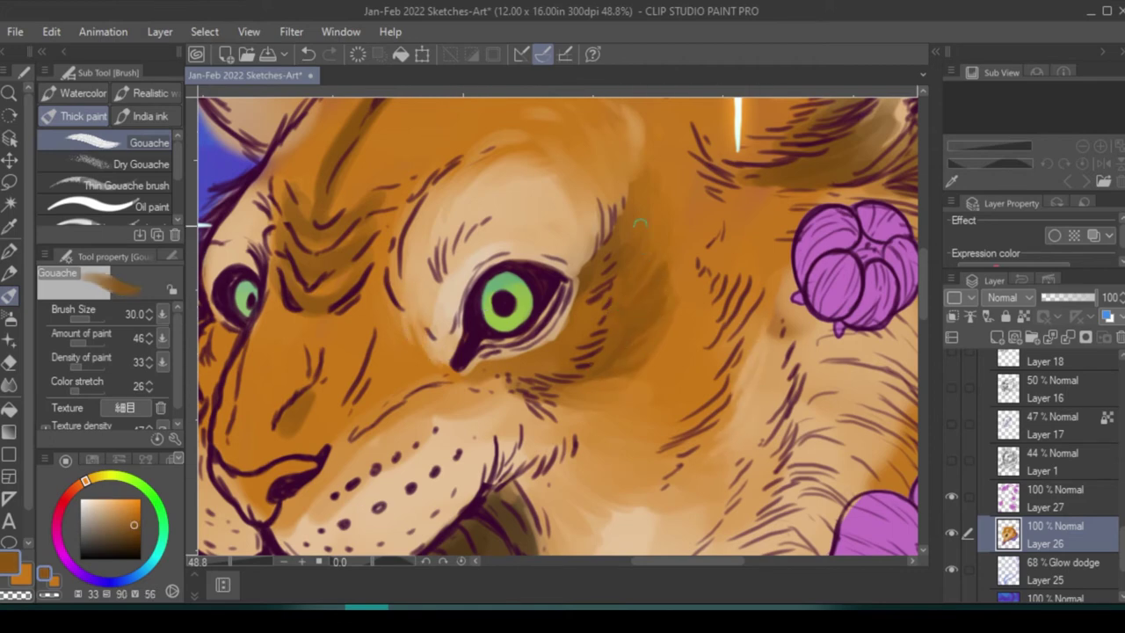
- Pick orange and cream from the fur and blend the patch inside the tiger's far ear with the Gouache brush
left_click(584, 319, "alt")
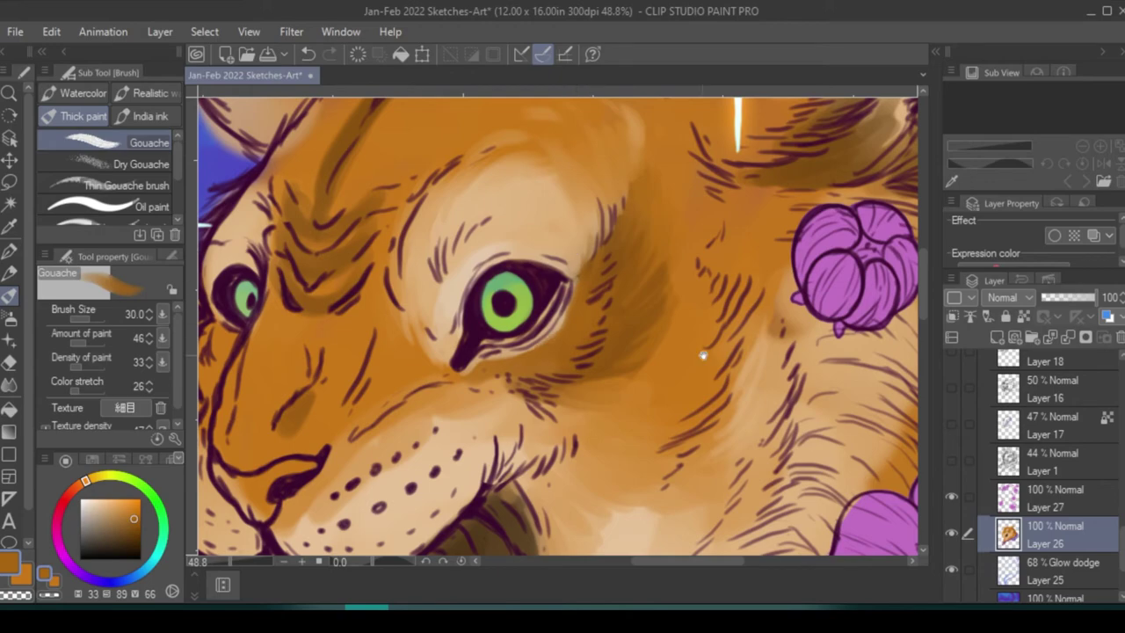
scroll(703, 355, "down", 3)
left_click_drag(595, 305, 804, 323)
scroll(518, 230, "up", 3)
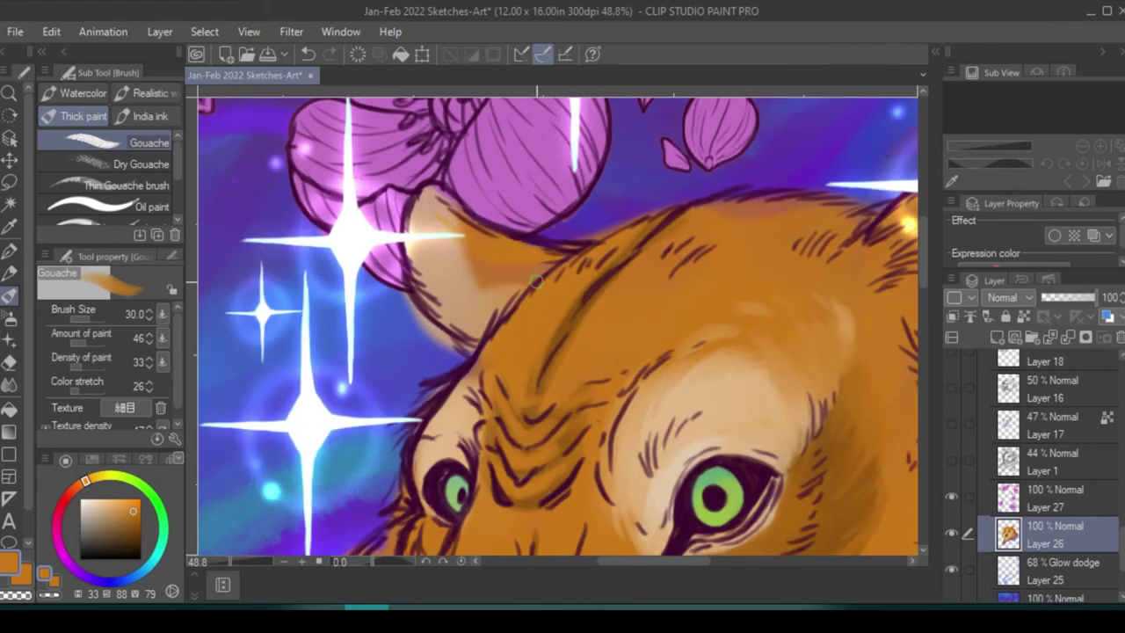
left_click(535, 281, "alt")
mouse_move(535, 281)
left_mouse_down()
mouse_move(538, 243)
mouse_move(659, 227)
mouse_move(523, 280)
left_mouse_up()
left_click(575, 246, "alt")
left_click(507, 257, "alt")
mouse_move(466, 330)
left_mouse_down()
mouse_move(479, 294)
mouse_move(480, 315)
left_mouse_up()
left_click(453, 239, "alt")
left_click_drag(422, 253, 414, 280)
- Hide the sparkle layer and the flower colours on Layer 27
scroll(1054, 475, "down", 5)
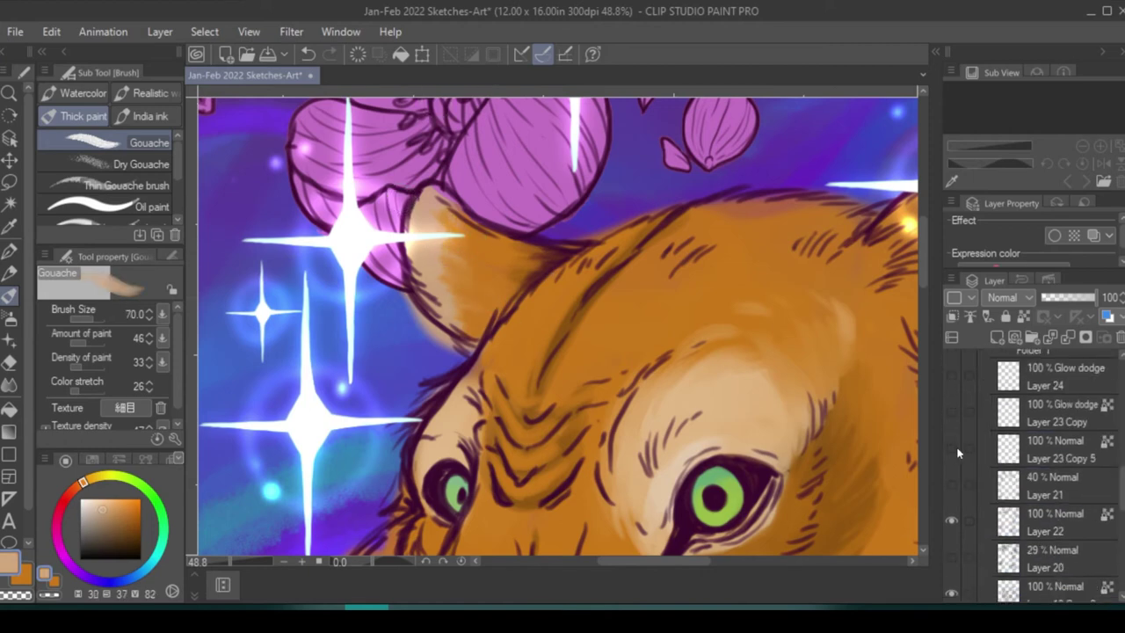
left_click(951, 414)
scroll(1114, 490, "down", 5)
left_click(952, 467)
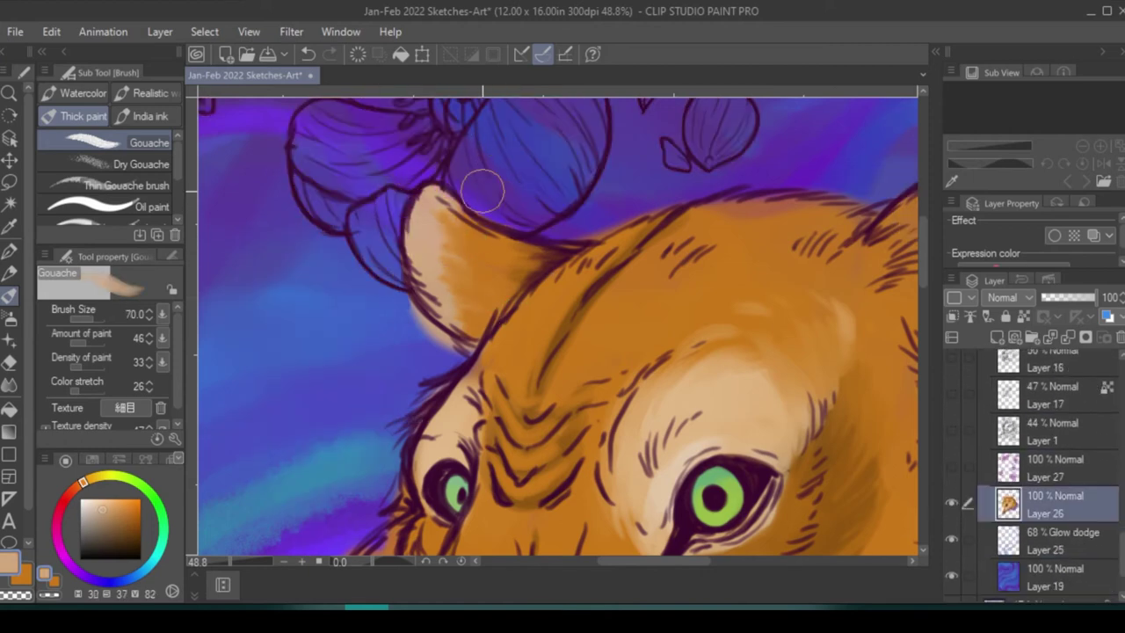
- Touch up the far ear's edge with Gouache at size 40, and fill the far brow patch with picked cream
key("bracketleft")
key("bracketleft")
key("bracketleft")
key("bracketleft")
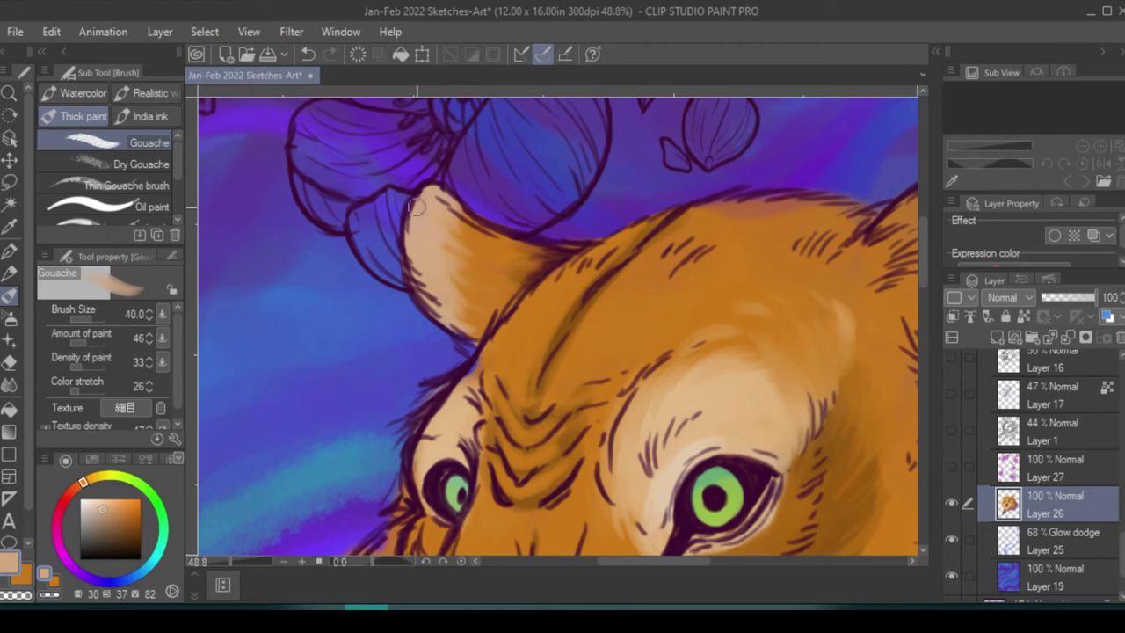
scroll(416, 206, "down", 4)
left_click(741, 286, "alt")
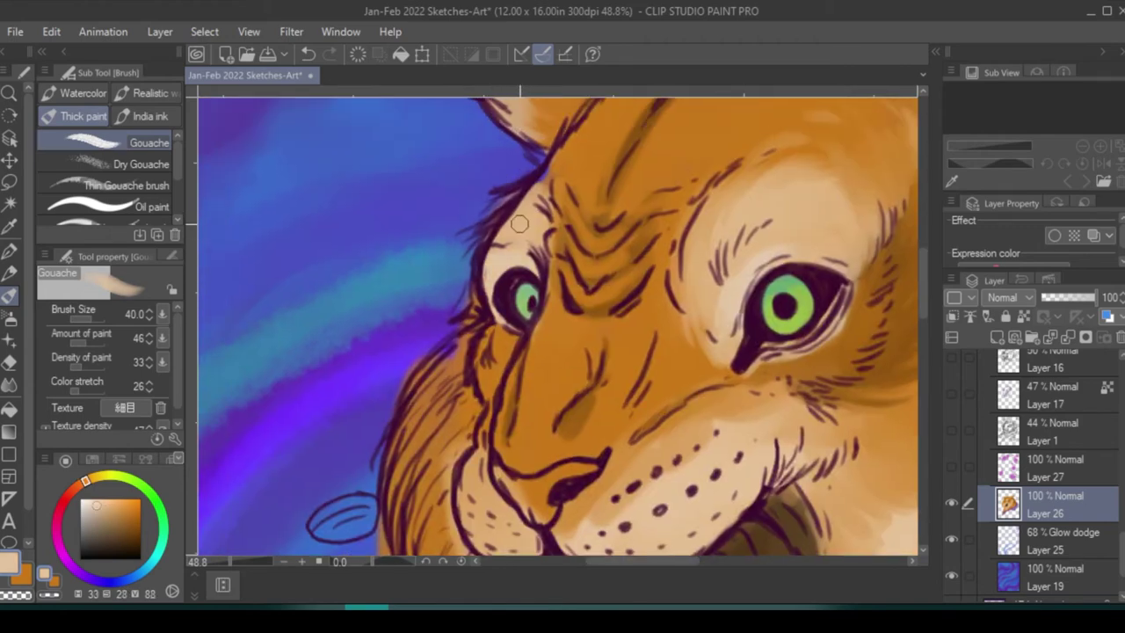
left_click(530, 190, "alt")
- Pick orange and cream from the face to smooth the snout's side and even out the muzzle with Gouache at size 40
scroll(646, 275, "down", 5)
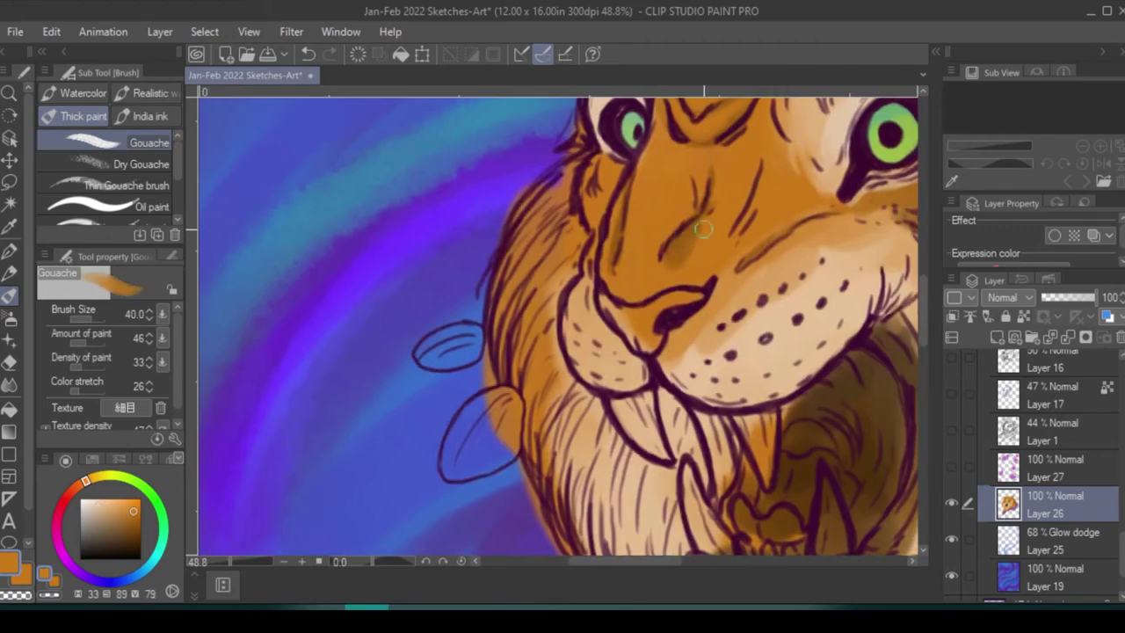
left_click(765, 203, "alt")
left_click(668, 286, "alt")
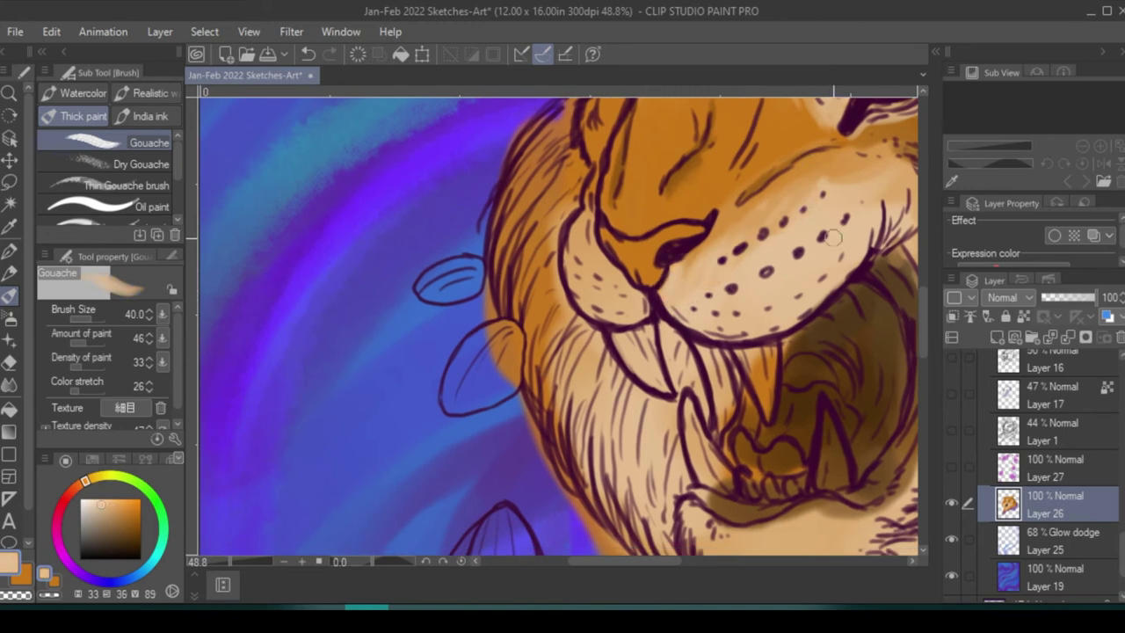
scroll(762, 247, "up", 3)
scroll(765, 264, "down", 4)
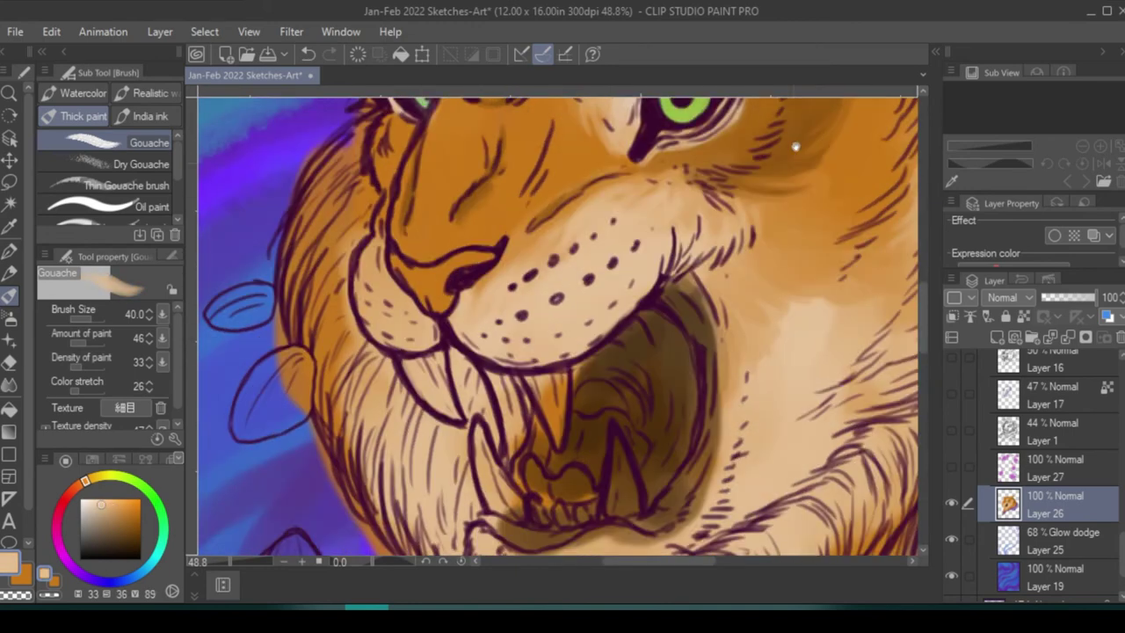
- Stroke cream fur into the cheek behind the eye and down through the near ruff with Gouache at size 40
scroll(843, 324, "up", 3)
left_click_drag(730, 211, 756, 281)
scroll(747, 264, "up", 1)
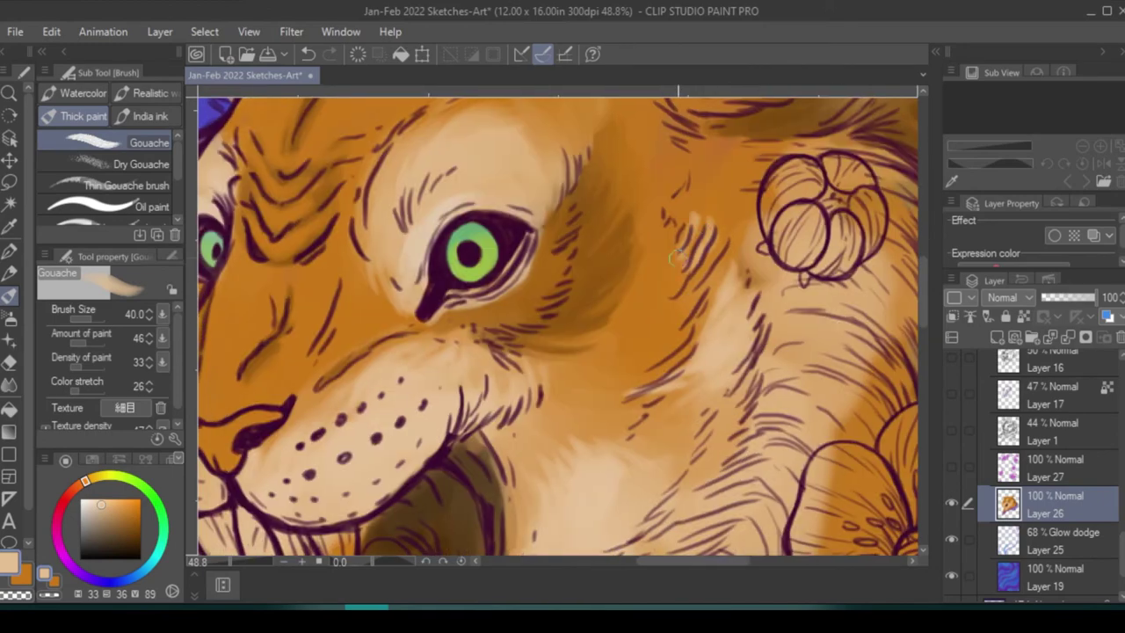
left_click_drag(668, 211, 691, 230)
scroll(690, 230, "down", 3)
left_click_drag(817, 264, 756, 413)
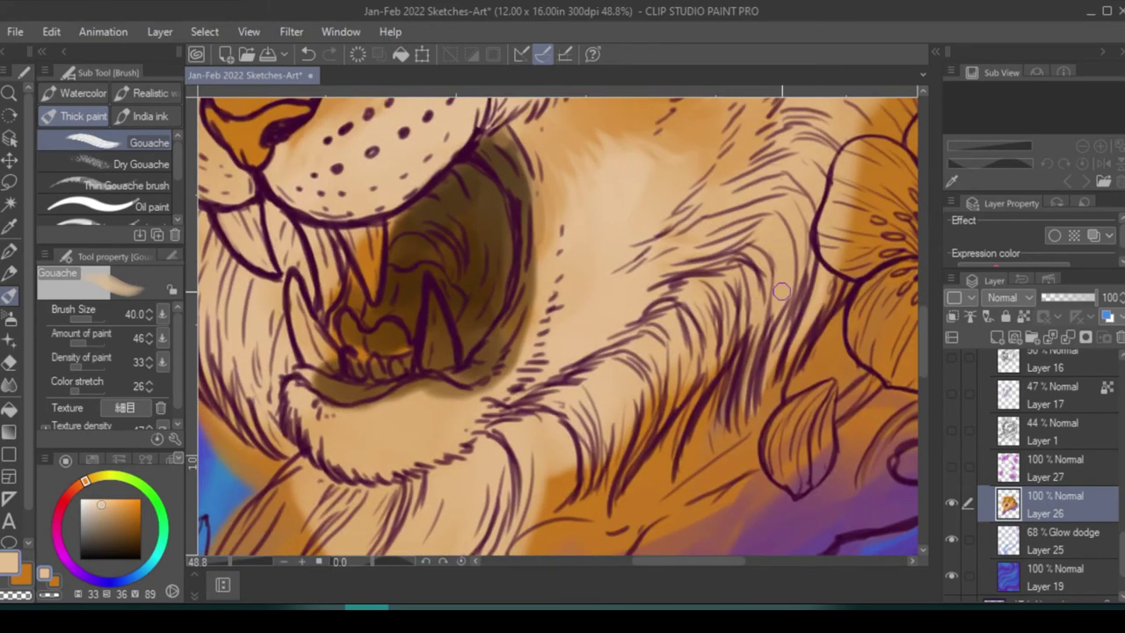
left_click_drag(756, 317, 703, 422)
scroll(703, 351, "down", 3)
- Streak orange fur through the lower ruff and chest under the chin with Gouache at size 40, and save the file
left_click_drag(703, 158, 642, 290)
left_click_drag(650, 229, 588, 299)
left_click_drag(574, 227, 546, 327)
left_click_drag(592, 226, 549, 283)
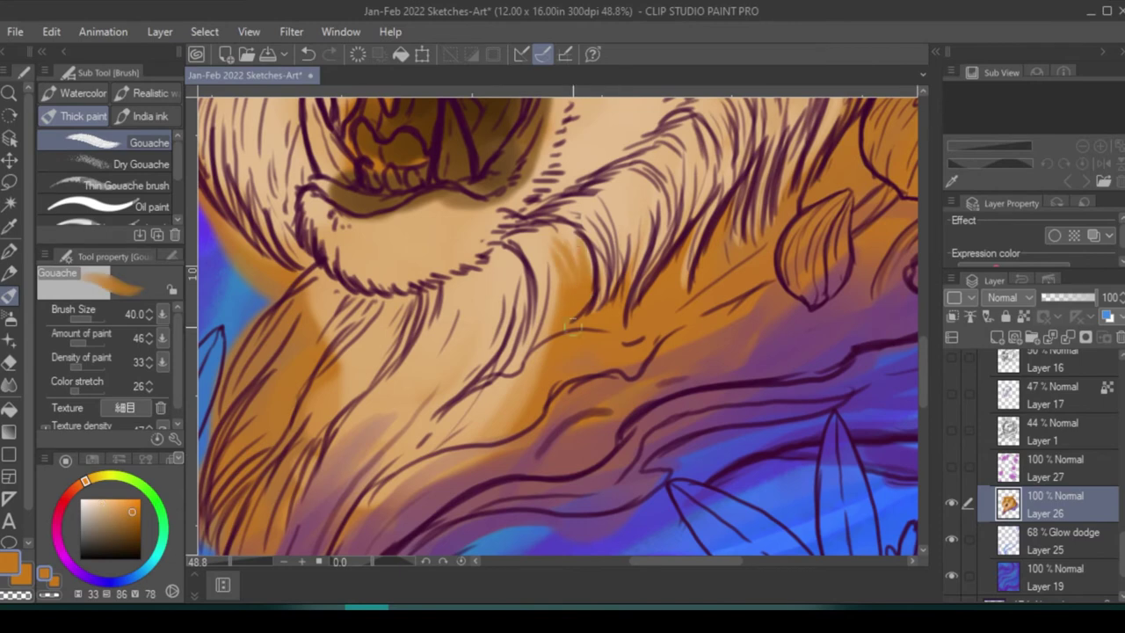
mouse_move(650, 213)
left_mouse_down()
mouse_move(624, 281)
mouse_move(747, 273)
left_mouse_up()
left_click_drag(712, 149, 684, 224)
left_click_drag(702, 207, 664, 306)
left_click_drag(692, 204, 635, 341)
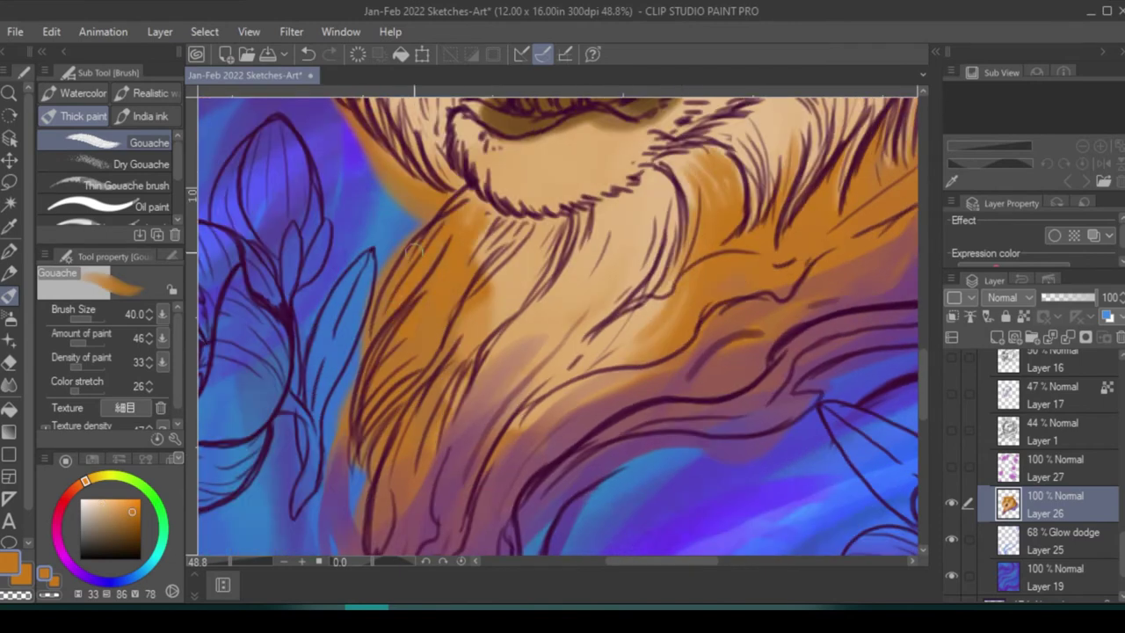
left_click(15, 32)
left_click(110, 147)
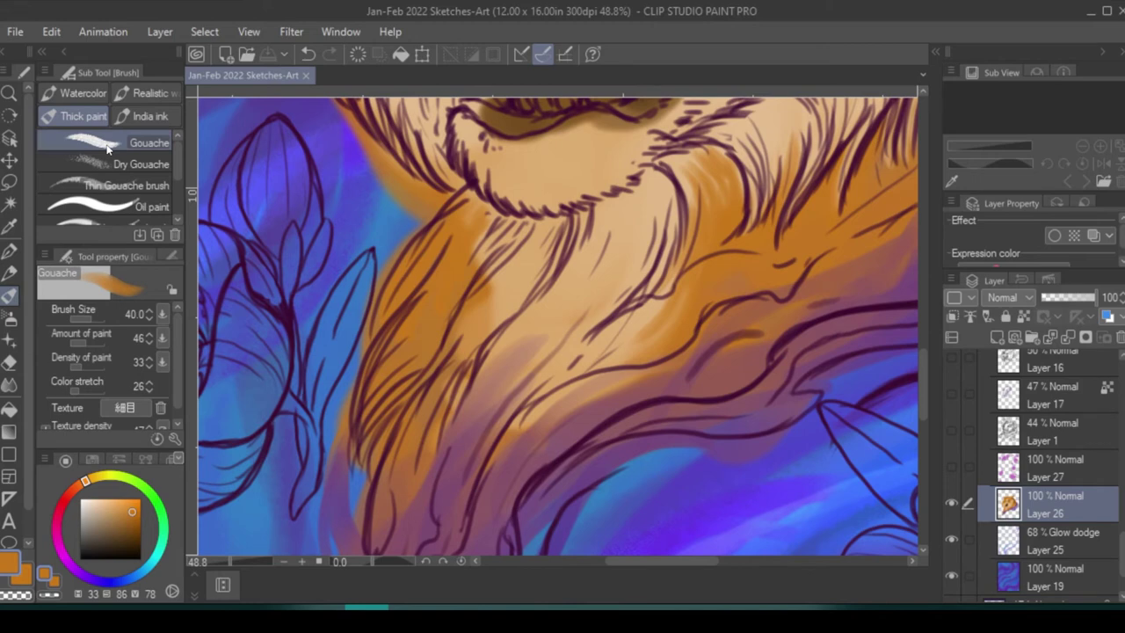
- Blend orange strokes down the chest fur with Gouache at size 50, and pick purple from the branch
left_click_drag(525, 221, 493, 268)
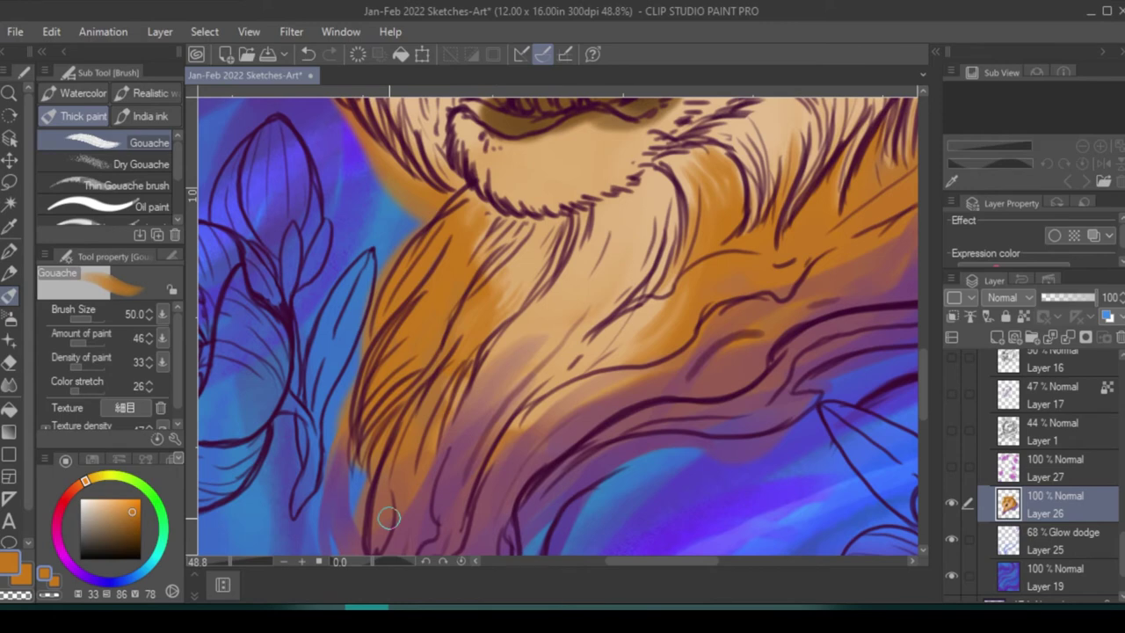
left_click_drag(442, 477, 429, 355)
left_click(429, 355, "alt")
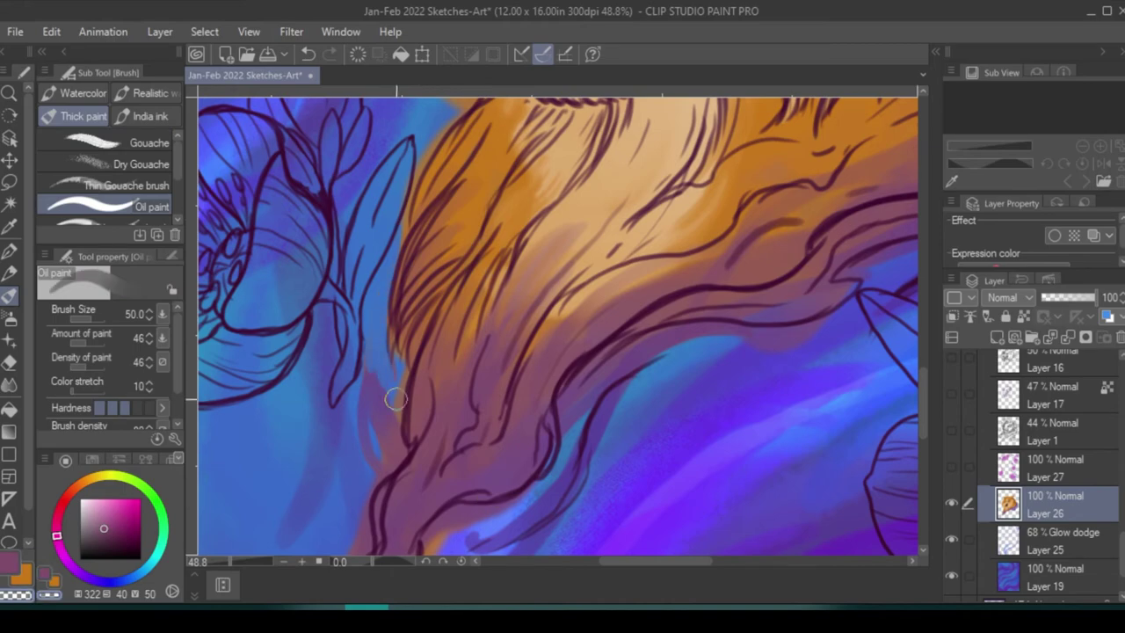
- Clean up the orange spilling past the outlines of the far jaw, petal and chest fur with Oil paint at size 50
scroll(544, 311, "up", 3)
scroll(544, 311, "up", 3)
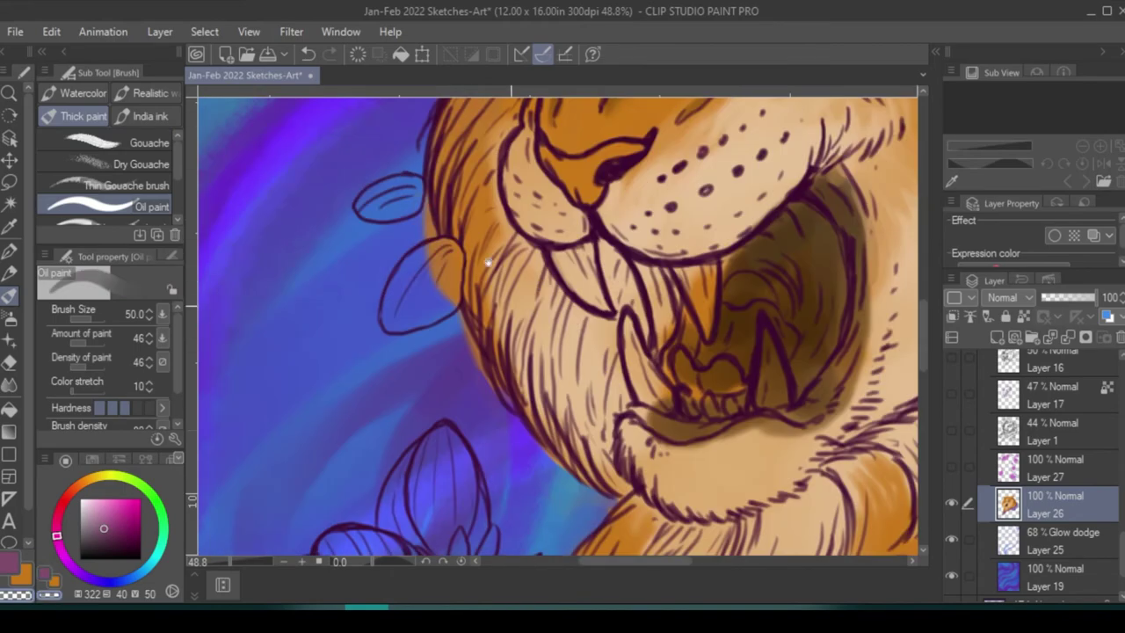
left_click(432, 151, "alt")
scroll(527, 378, "down", 3)
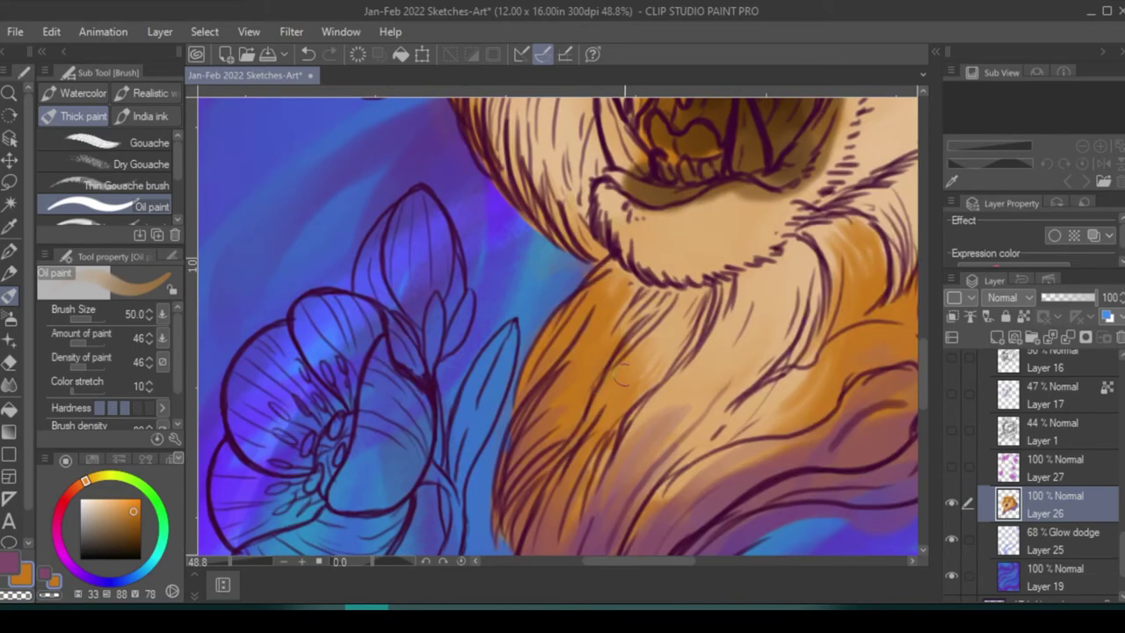
scroll(734, 367, "up", 2)
scroll(735, 366, "up", 3)
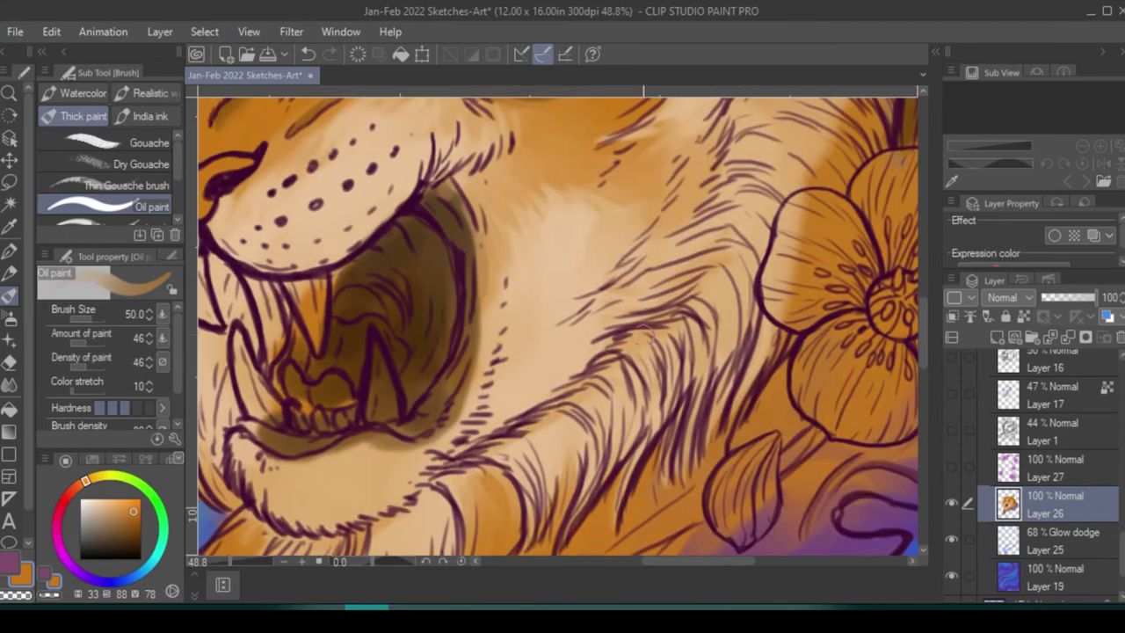
- Fill the dark gap between the front fangs with near-black brown, using Gouache at size 20
scroll(535, 251, "left", 3)
left_click(488, 283, "alt")
left_click_drag(426, 285, 406, 352)
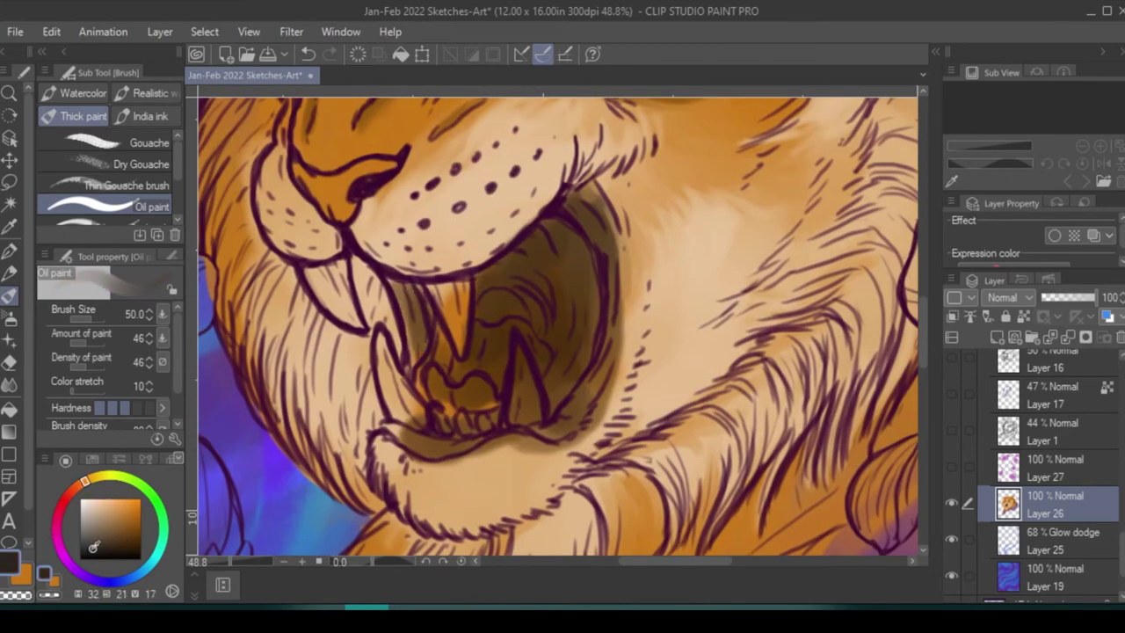
left_click_drag(407, 299, 418, 378)
left_click(105, 142)
left_click_drag(391, 280, 426, 351)
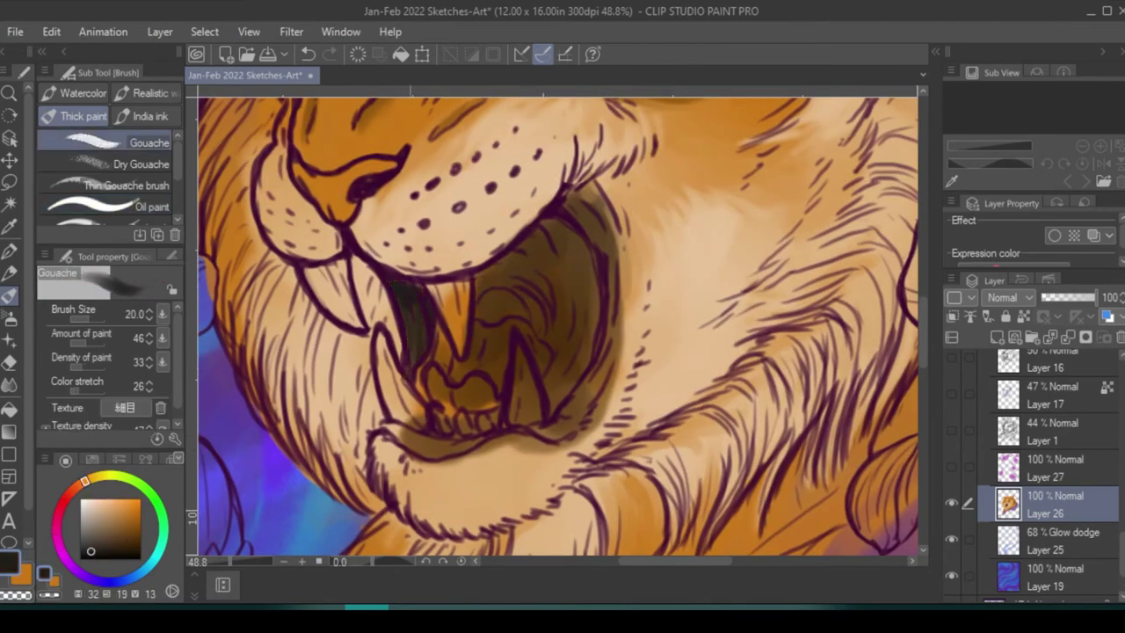
- Pick dark purple from the line art and fill the mouth interior around the fangs and along the lower lip
left_click(384, 167, "alt")
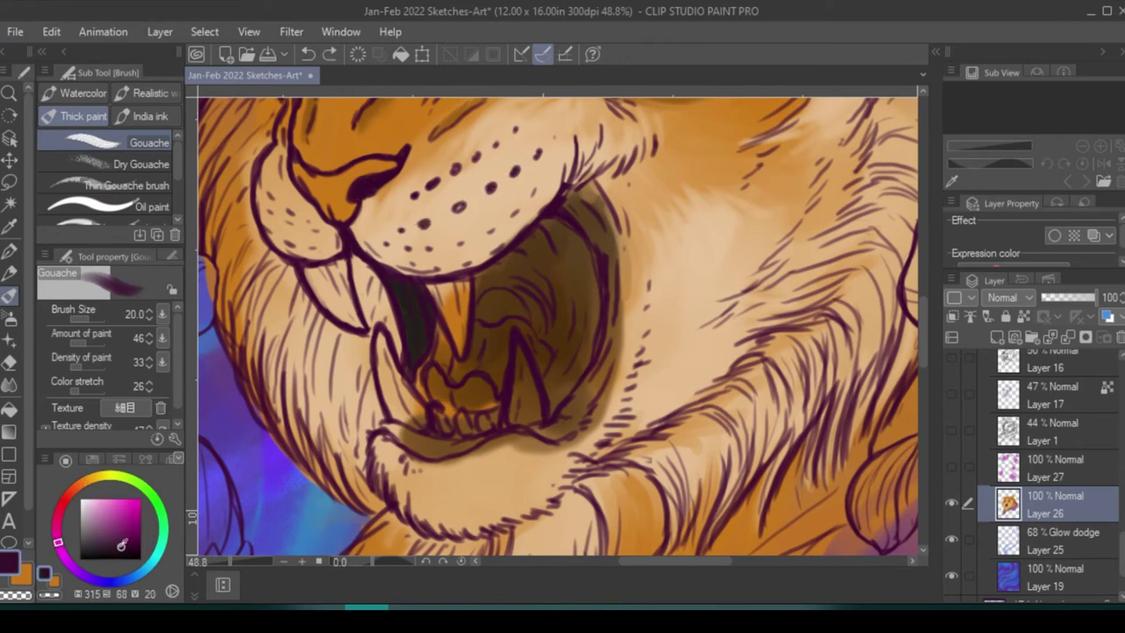
mouse_move(400, 283)
left_mouse_down()
mouse_move(419, 385)
mouse_move(457, 444)
mouse_move(547, 430)
mouse_move(609, 308)
mouse_move(593, 231)
left_mouse_up()
mouse_move(435, 348)
left_mouse_down()
mouse_move(543, 233)
mouse_move(553, 386)
mouse_move(564, 254)
mouse_move(615, 207)
mouse_move(628, 268)
mouse_move(603, 397)
left_mouse_up()
- Pick cream from the fur and repaint the cheek and skin around the mouth corner with Gouache at size 50
left_click(519, 211, "alt")
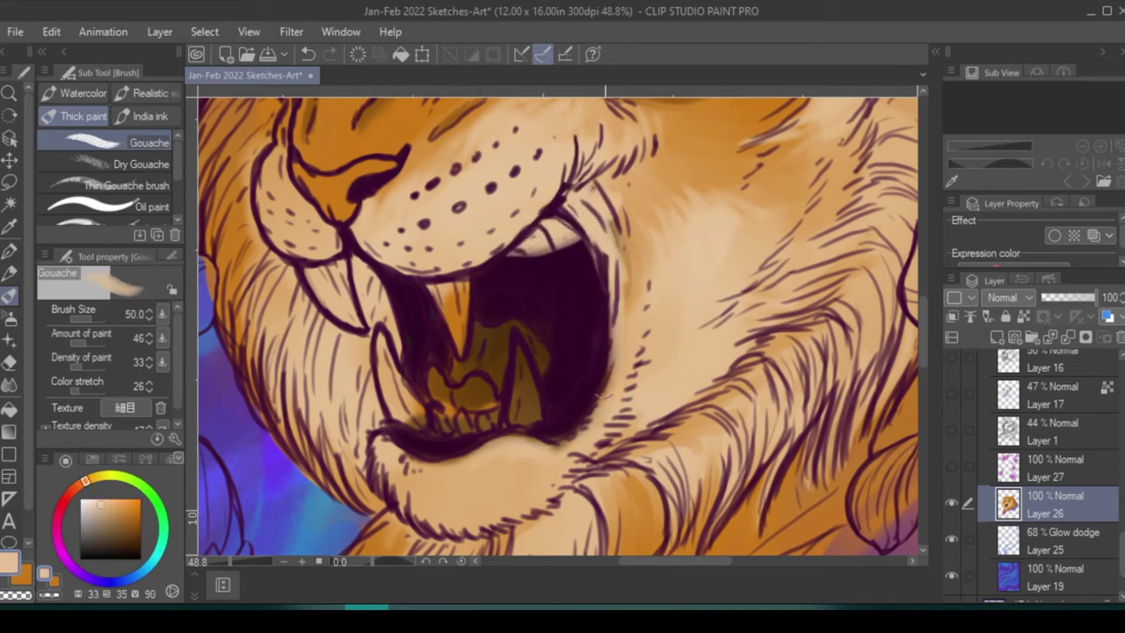
left_click(617, 244, "alt")
mouse_move(617, 245)
left_mouse_down()
mouse_move(557, 220)
mouse_move(607, 311)
mouse_move(583, 321)
mouse_move(406, 307)
mouse_move(568, 331)
mouse_move(553, 231)
mouse_move(567, 281)
mouse_move(562, 402)
mouse_move(515, 262)
mouse_move(452, 442)
mouse_move(562, 260)
left_mouse_up()
- Reduce the brush size and pick purple to shade the mouth interior and fill its upper corner
left_click(583, 322, "alt")
key("b")
key("bracketleft")
key("bracketleft")
key("bracketleft")
key("bracketleft")
key("bracketleft")
key("bracketleft")
left_click(614, 360, "alt")
mouse_move(614, 361)
left_mouse_down()
mouse_move(545, 457)
mouse_move(422, 474)
left_mouse_up()
left_click_drag(528, 351, 550, 448)
- Add pale cream highlights around the whisker spots on both sides of the muzzle with Gouache at size 25
left_click(138, 142)
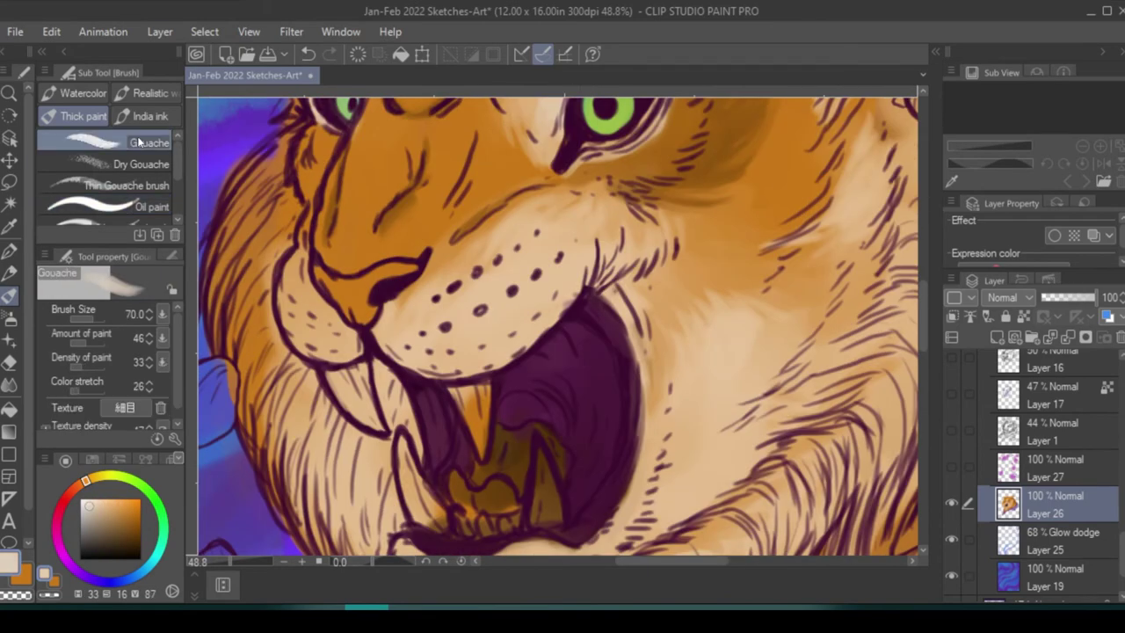
key("bracketleft")
key("bracketleft")
key("bracketleft")
key("bracketleft")
key("bracketleft")
mouse_move(422, 259)
left_mouse_down()
mouse_move(387, 325)
mouse_move(518, 224)
left_mouse_up()
left_click_drag(392, 321, 457, 334)
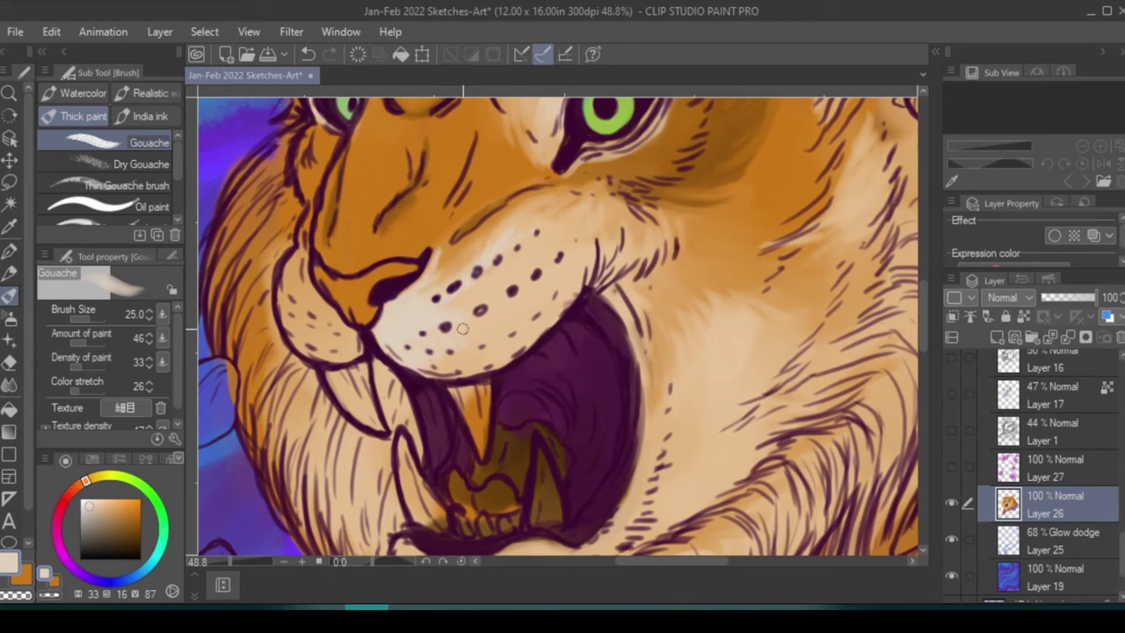
left_click_drag(333, 317, 352, 361)
left_click_drag(303, 283, 348, 356)
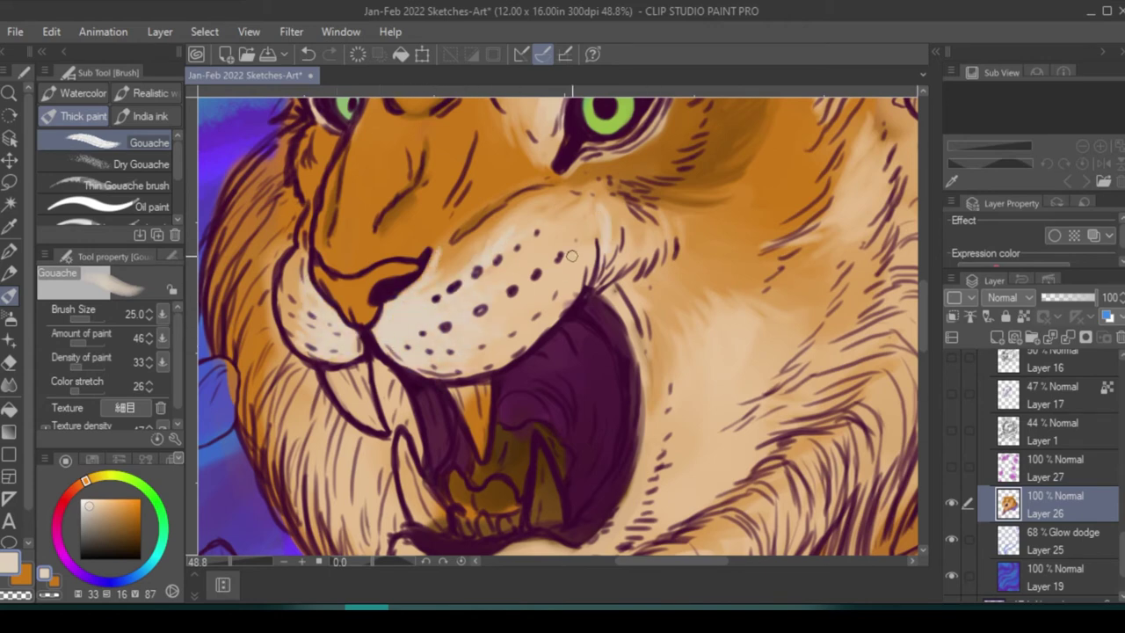
- Carry the pale cream highlights into the cheek fur and around the eyes, and rim the nose's top with Oil paint at size 40
left_click_drag(572, 255, 348, 296)
mouse_move(646, 167)
left_mouse_down()
mouse_move(655, 282)
mouse_move(805, 377)
left_mouse_up()
left_click_drag(576, 228, 481, 244)
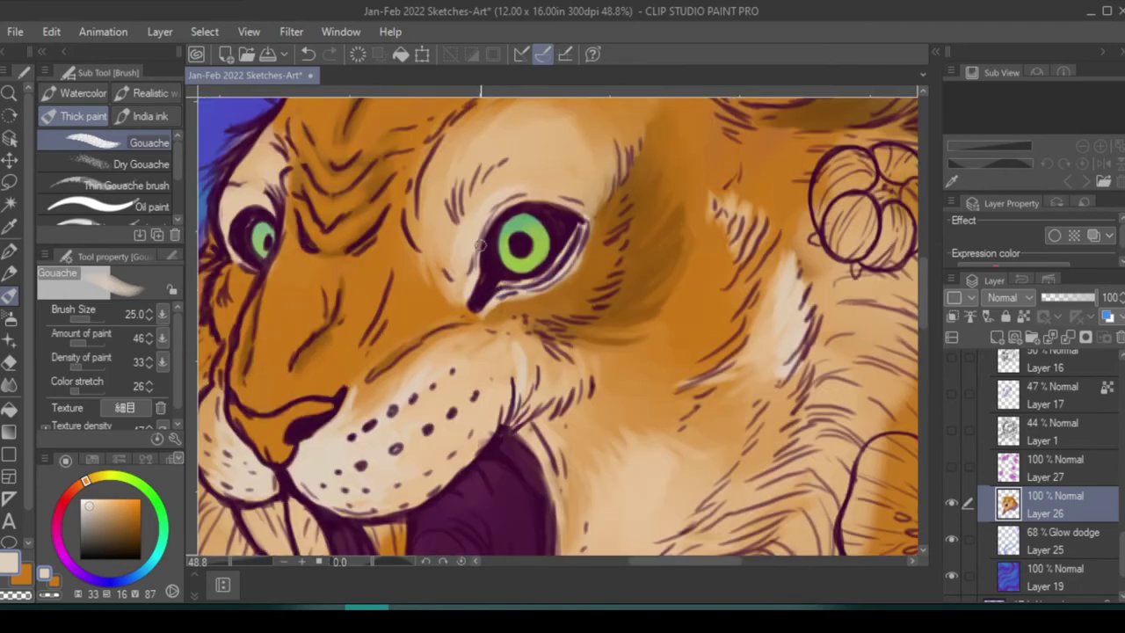
left_click_drag(246, 186, 442, 183)
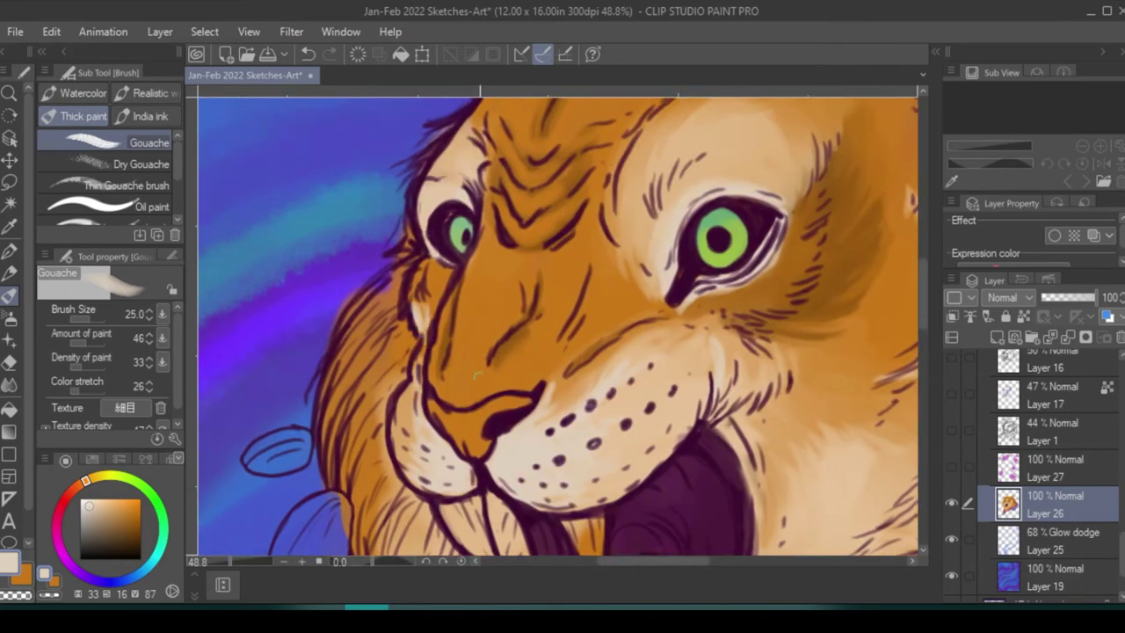
left_click(105, 206)
mouse_move(439, 400)
left_mouse_down()
mouse_move(483, 377)
mouse_move(537, 391)
left_mouse_up()
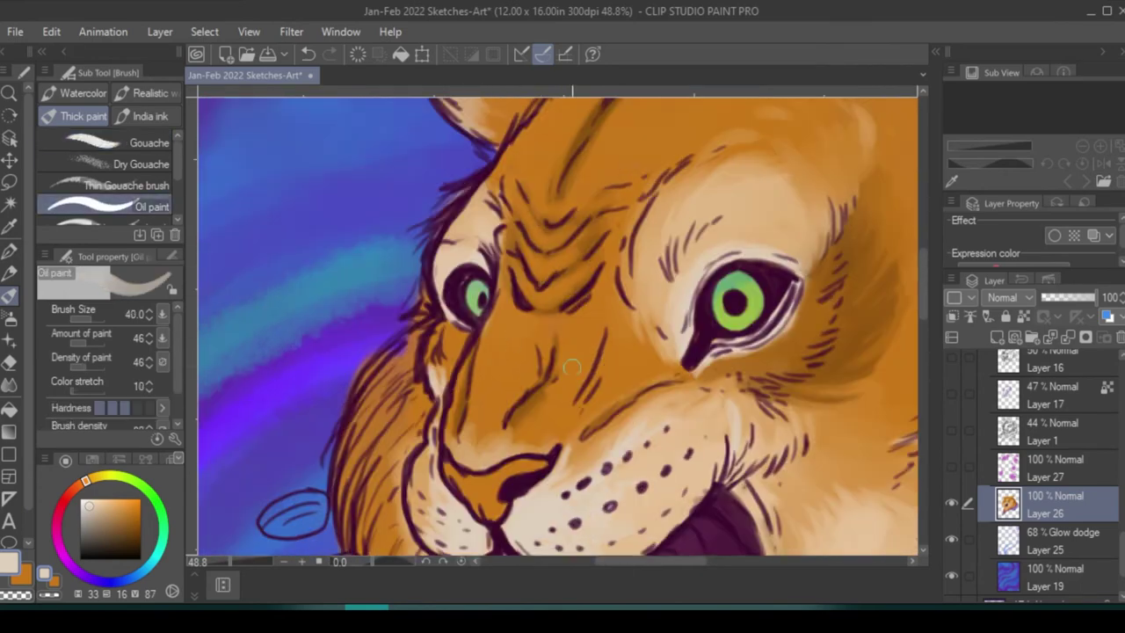
- Choose a golden yellow and highlight the brow folds, forehead and nose bridge with Gouache, enlarging the brush from 15 to 80
left_click_drag(527, 264, 543, 332)
left_click(532, 273, "alt")
key("period")
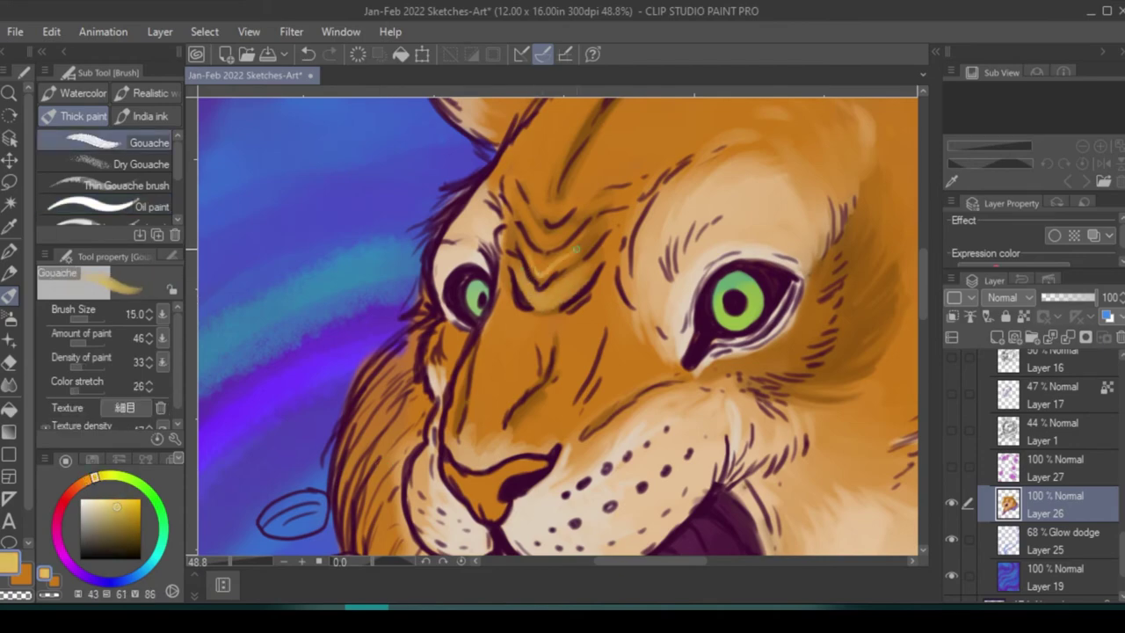
mouse_move(491, 383)
left_mouse_down()
mouse_move(549, 236)
mouse_move(567, 325)
left_mouse_up()
mouse_move(615, 228)
left_mouse_down()
mouse_move(572, 308)
mouse_move(633, 210)
left_mouse_up()
left_click_drag(633, 351, 655, 150)
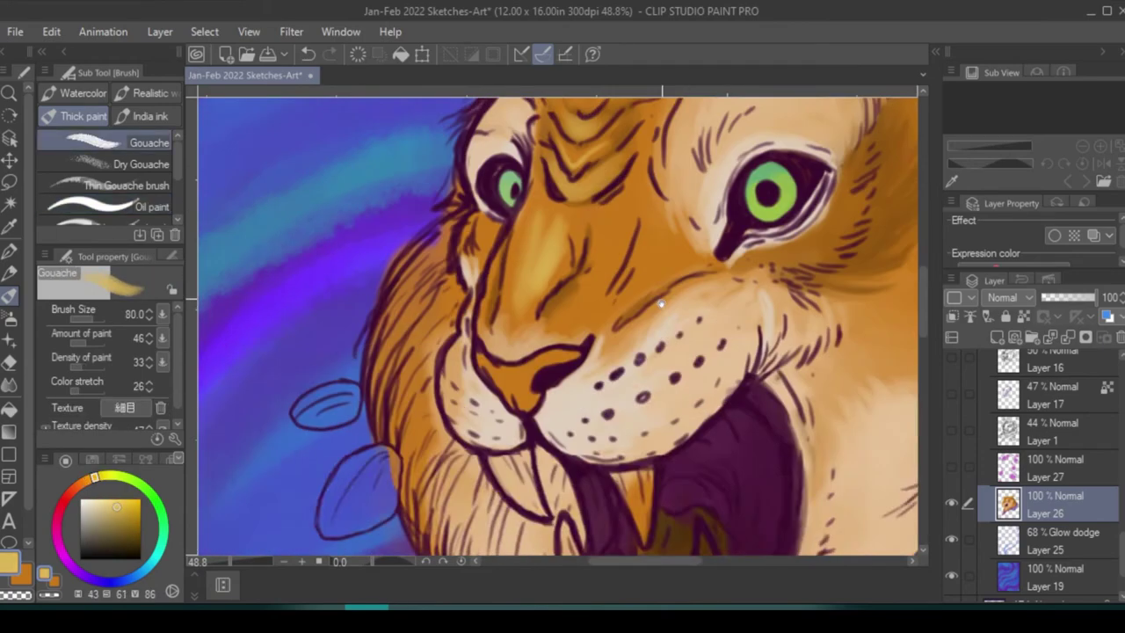
left_click_drag(581, 219, 576, 291)
left_click_drag(590, 290, 626, 327)
- Blend the yellow highlights on the snout into the orange fur with Oil paint at size 80, using colours picked from the face
key("comma")
mouse_move(526, 327)
left_mouse_down()
mouse_move(495, 320)
mouse_move(536, 290)
left_mouse_up()
left_click(523, 330, "alt")
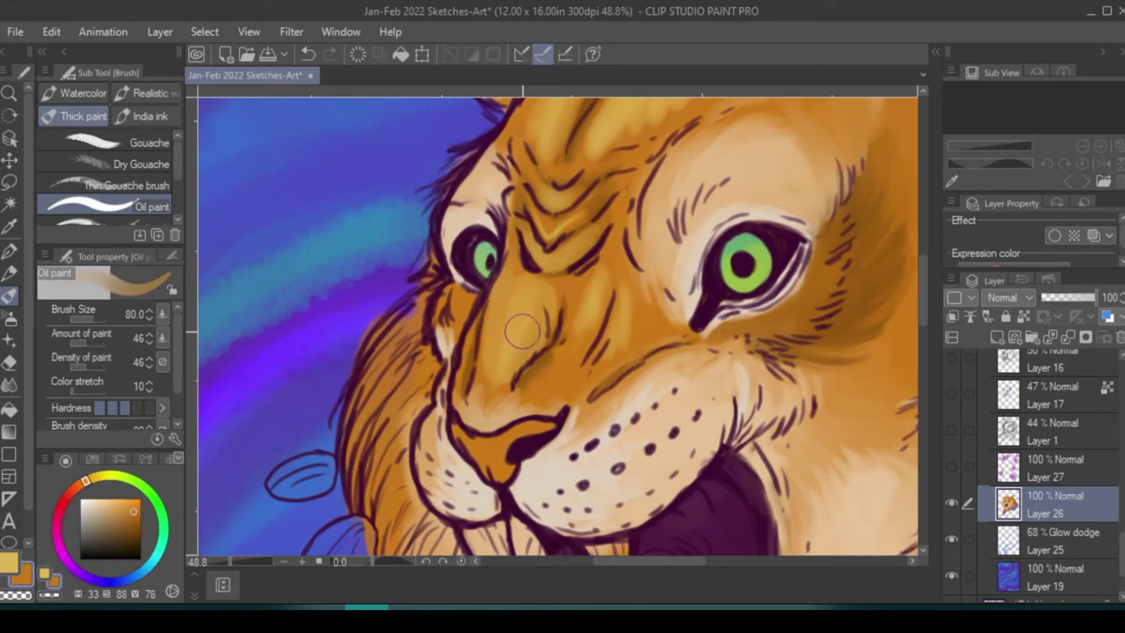
left_click(580, 325, "alt")
left_click_drag(601, 279, 562, 365)
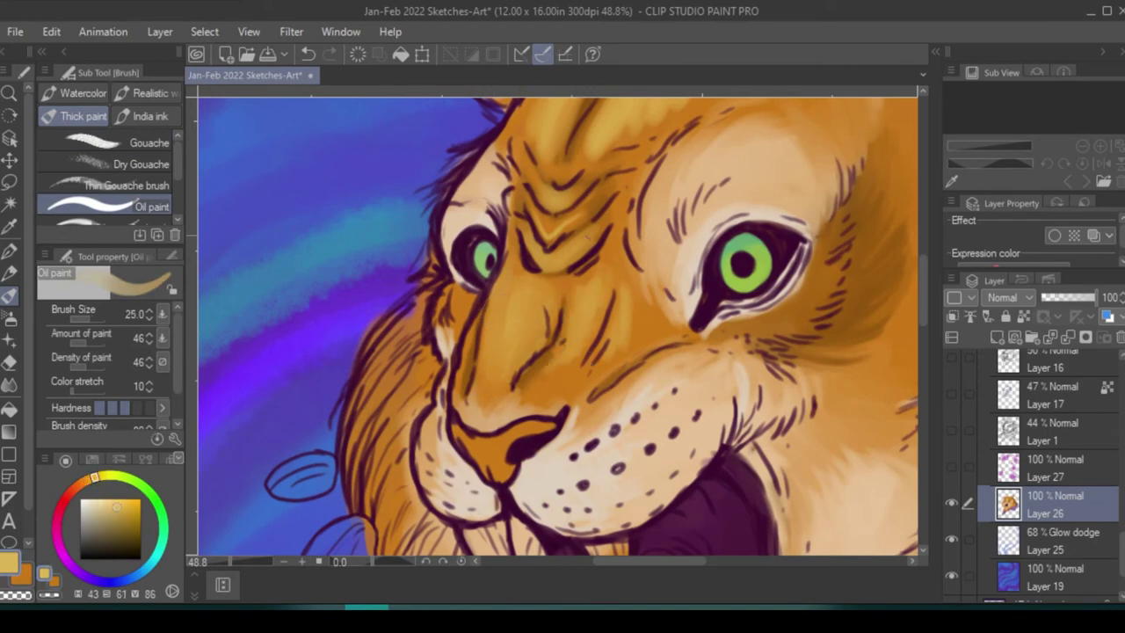
- Refine the yellow and orange fur between the forehead stripes and brow folds with Oil paint at size 25
left_click_drag(562, 211, 545, 238)
left_click_drag(563, 263, 580, 449)
left_click_drag(567, 316, 549, 356)
left_click(582, 313, "alt")
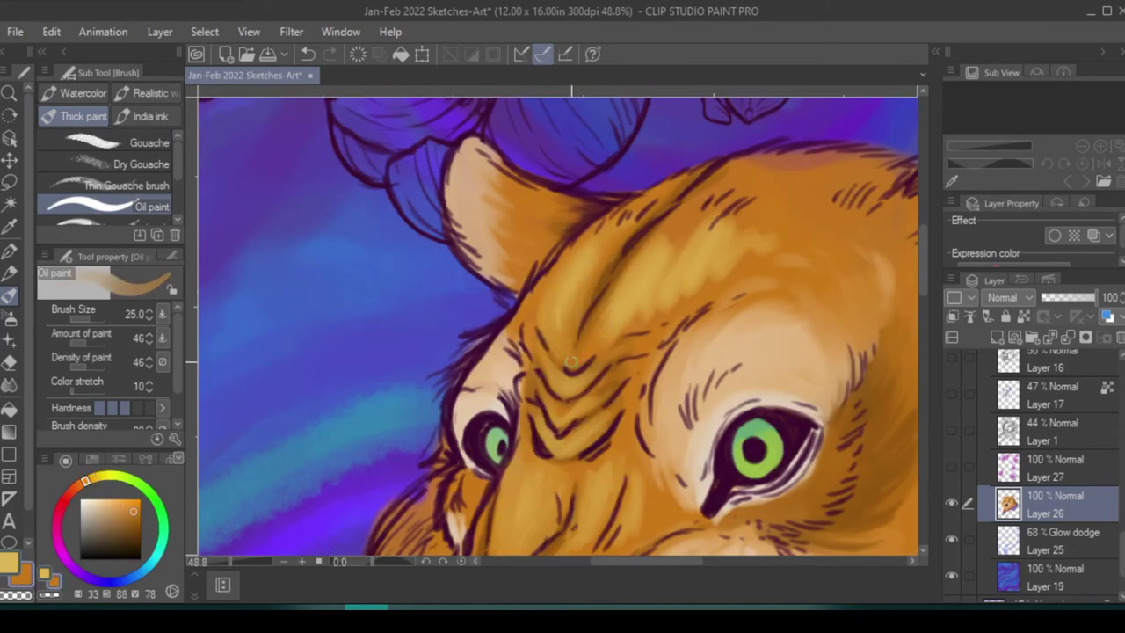
left_click(642, 293, "alt")
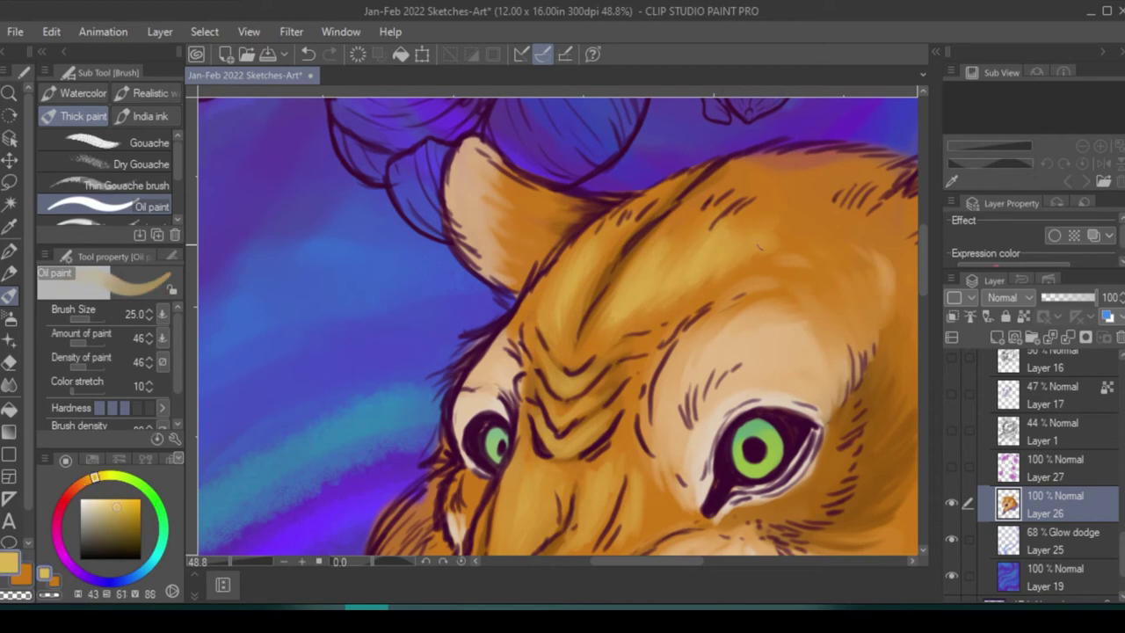
- Lighten the orange fur on the far cheek with Oil paint at size 60, using a light tan picked from the face
left_click(552, 395, "alt")
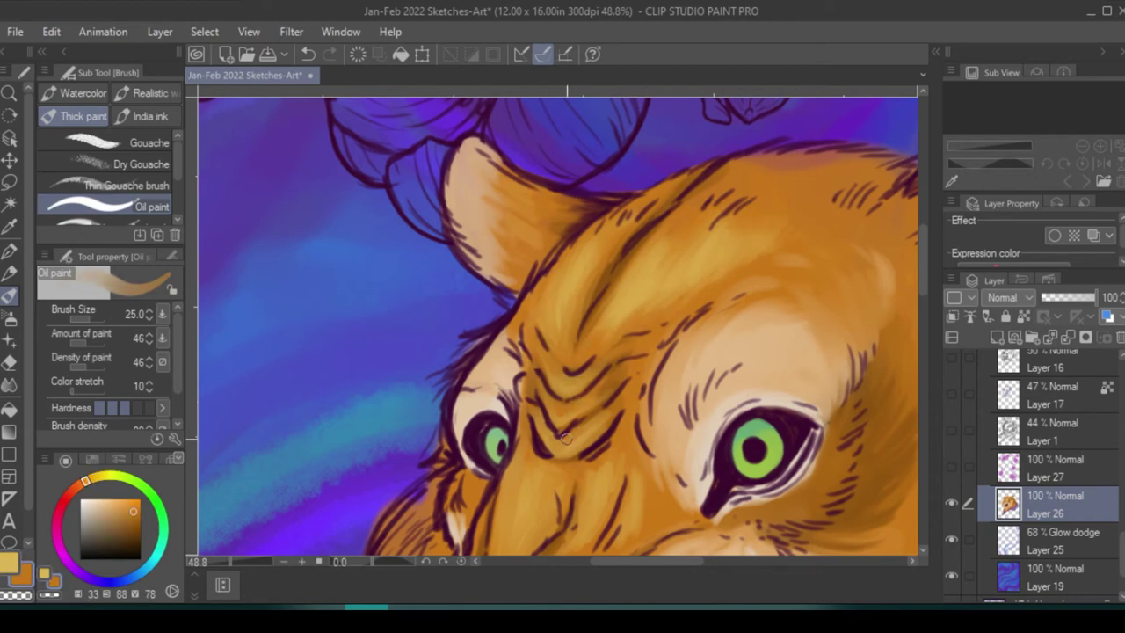
scroll(798, 296, "down", 5)
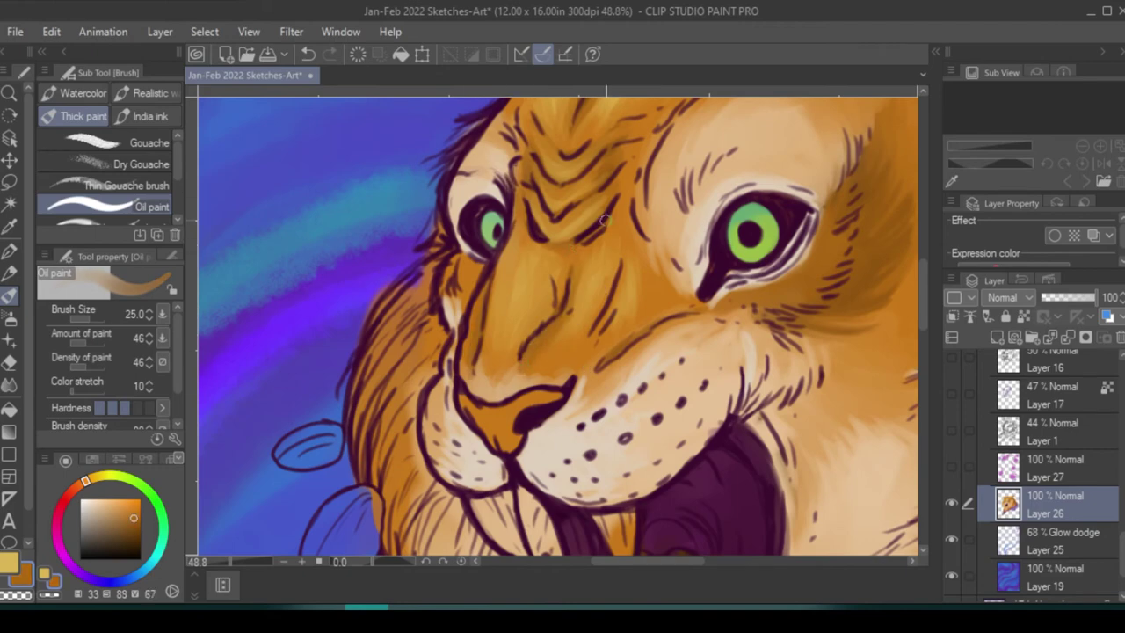
scroll(675, 272, "down", 2)
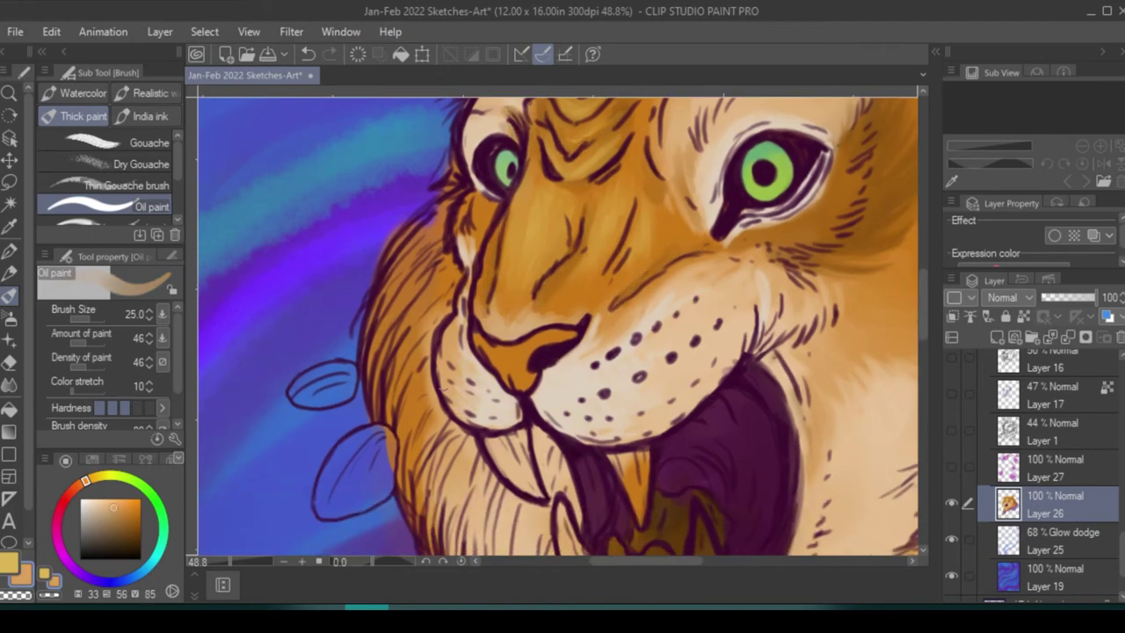
scroll(571, 297, "down", 2)
key("bracketleft")
left_click_drag(485, 308, 465, 211)
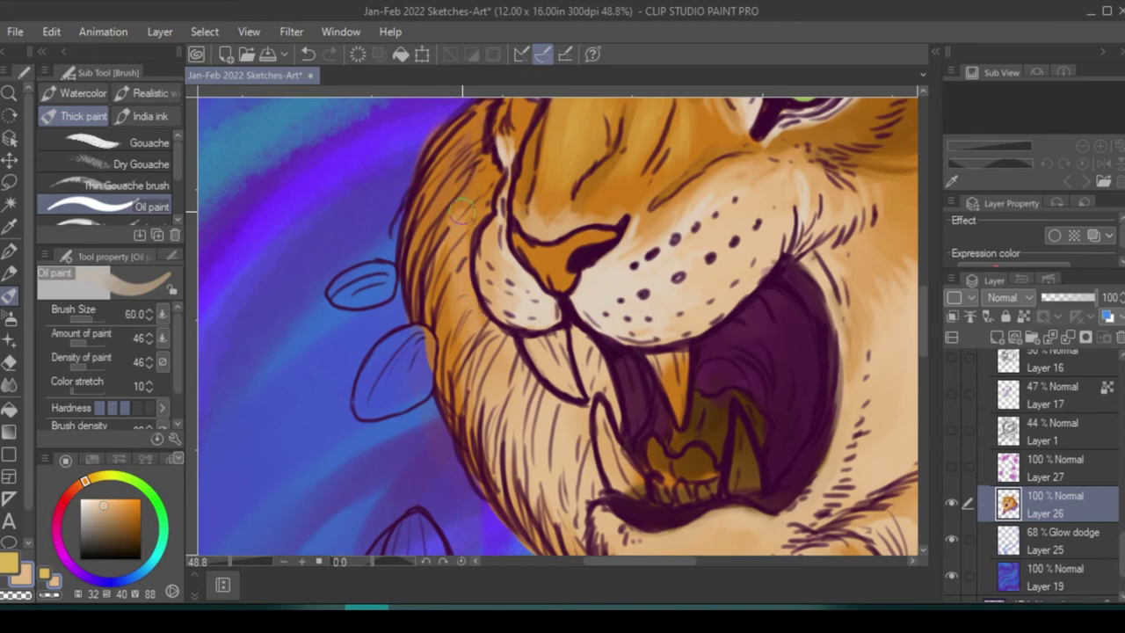
left_click_drag(474, 255, 440, 421)
left_click_drag(457, 175, 422, 317)
- Pick a pale cream and stroke fine highlights through the far cheek and jaw fur with Oil paint and Gouache at size 20
left_click(452, 154, "alt")
left_click_drag(439, 246, 435, 321)
left_click_drag(449, 369, 440, 175)
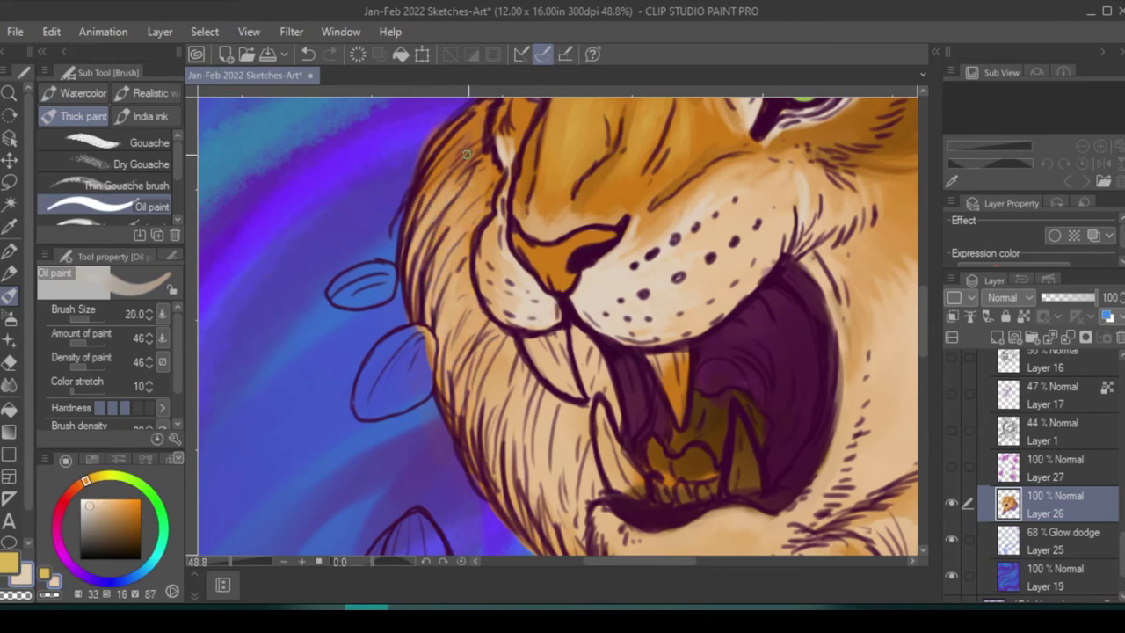
left_click(106, 142)
left_click_drag(457, 263, 435, 167)
left_click_drag(492, 272, 457, 413)
left_click_drag(491, 457, 501, 359)
left_click_drag(493, 409, 475, 342)
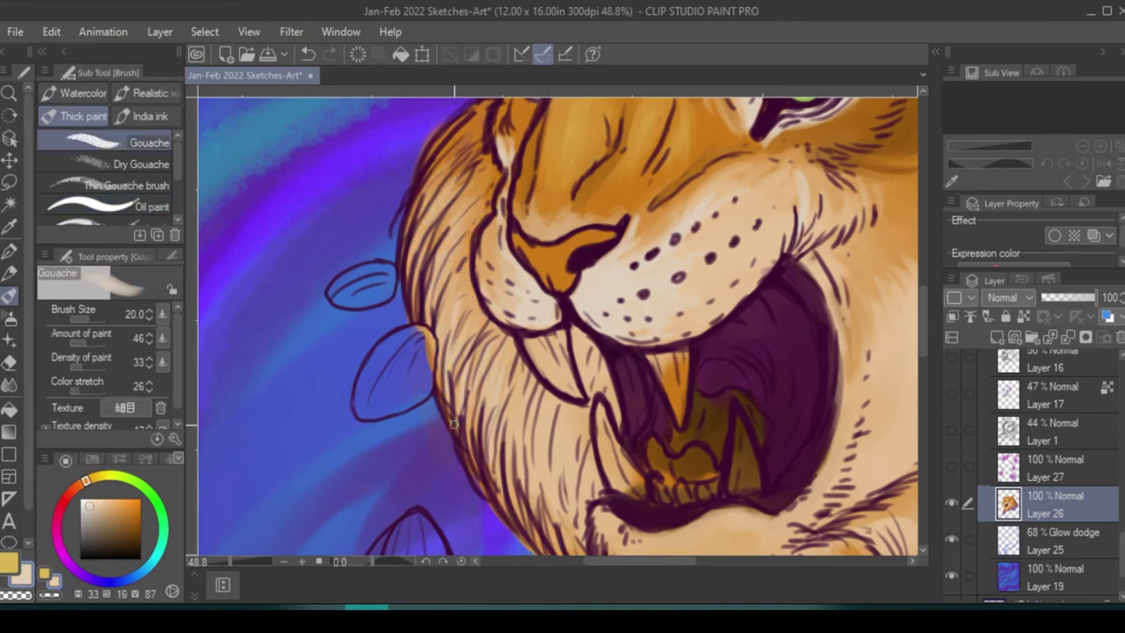
- Brush cream Gouache highlights into the chin and the near cheek fur beside the open mouth, enlarging the brush from 20 to 40
scroll(453, 424, "down", 3)
mouse_move(591, 404)
left_mouse_down()
mouse_move(681, 461)
mouse_move(788, 413)
mouse_move(559, 374)
left_mouse_up()
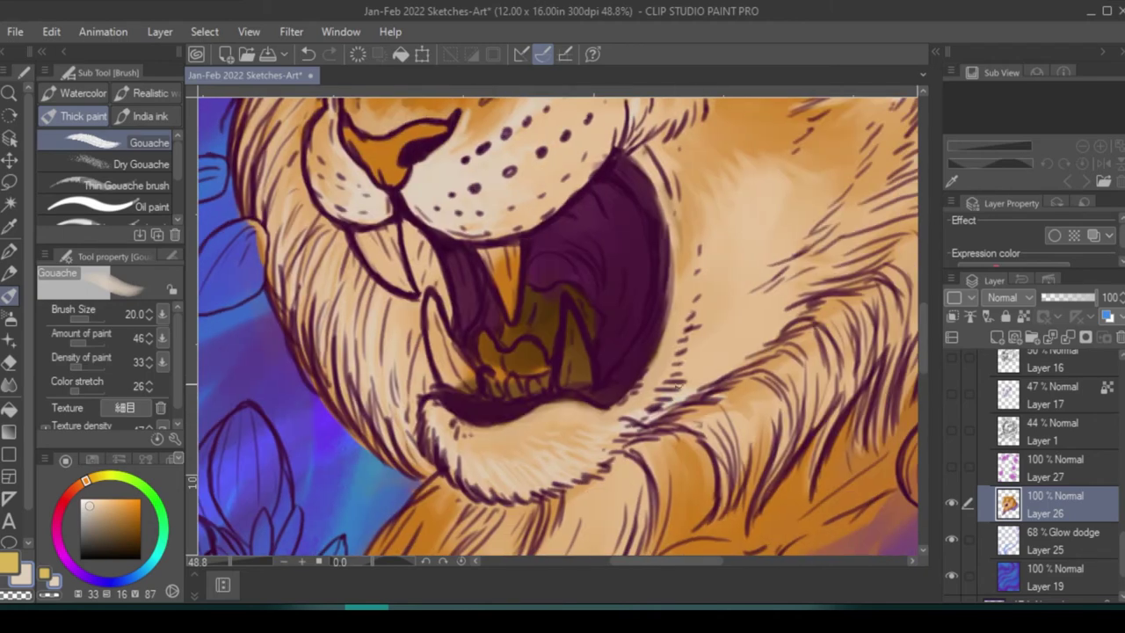
mouse_move(710, 425)
left_mouse_down()
mouse_move(773, 397)
mouse_move(606, 520)
left_mouse_up()
left_click_drag(564, 380, 703, 255)
left_click_drag(724, 152, 614, 365)
mouse_move(633, 352)
left_mouse_down()
mouse_move(694, 449)
mouse_move(730, 202)
left_mouse_up()
left_click_drag(668, 369, 629, 181)
left_click_drag(650, 220, 553, 457)
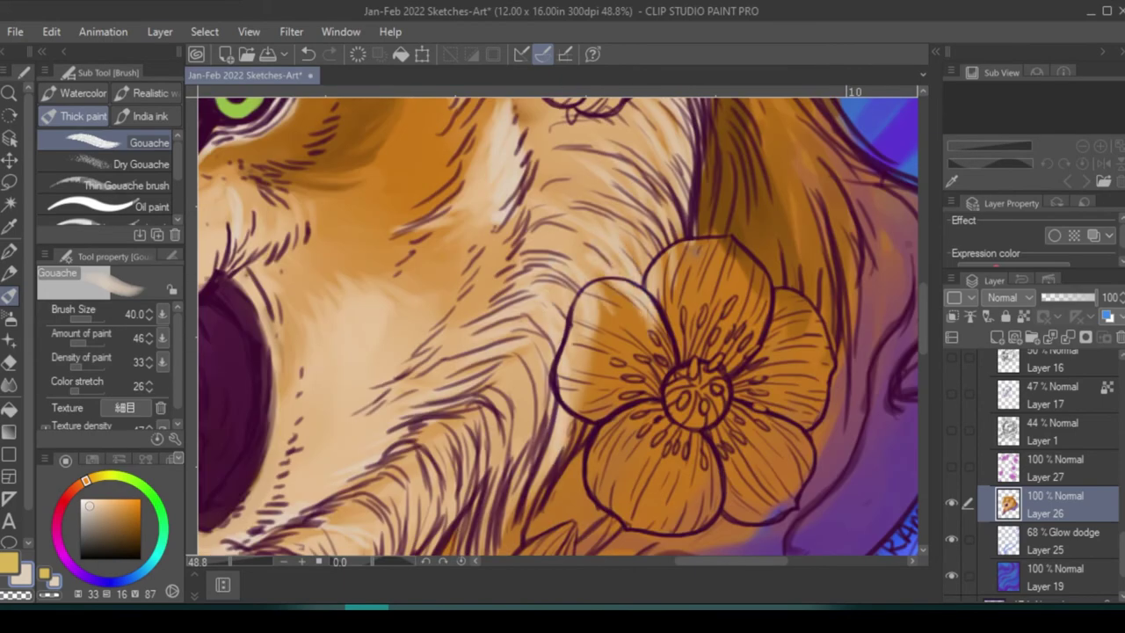
- Add light fur strokes to the lower ruff, chin and upper neck with Gouache at size 40
left_click_drag(527, 391, 514, 461)
mouse_move(422, 457)
left_mouse_down()
mouse_move(532, 316)
mouse_move(527, 440)
left_mouse_up()
left_click_drag(483, 404, 439, 496)
left_click_drag(510, 365, 444, 391)
mouse_move(450, 317)
left_mouse_down()
mouse_move(554, 378)
mouse_move(562, 426)
left_mouse_up()
left_click_drag(545, 413, 619, 397)
left_click_drag(453, 327, 462, 400)
mouse_move(536, 413)
left_mouse_down()
mouse_move(577, 353)
mouse_move(497, 470)
left_mouse_up()
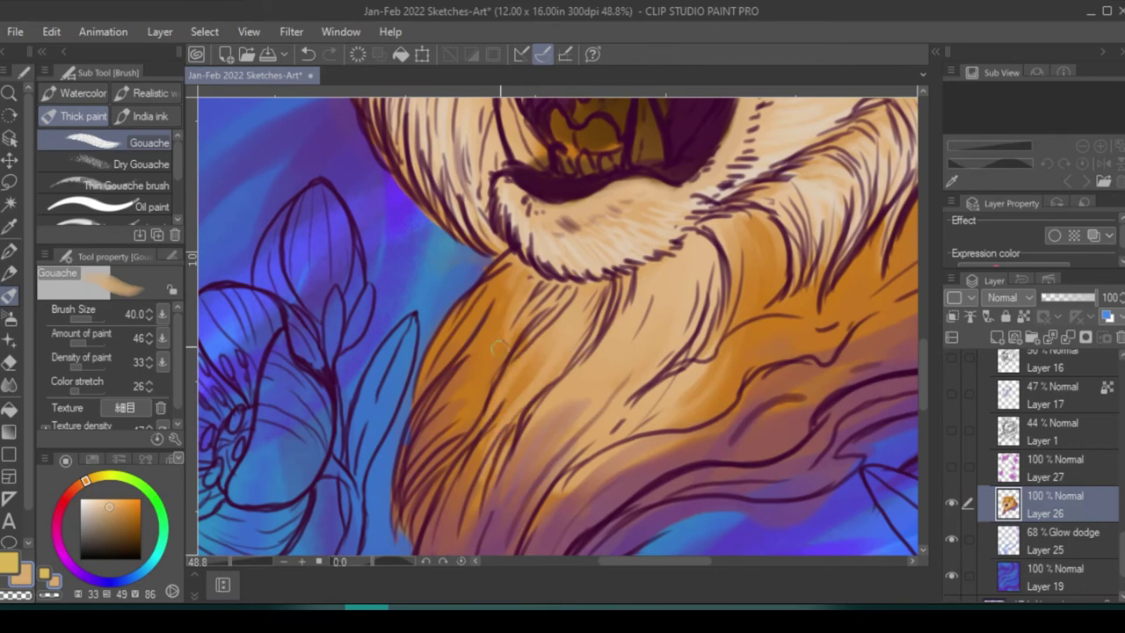
- Blend tan strokes down the chest fur and work a picked muted purple into its lower edge with Gouache at size 40
left_click_drag(563, 387, 570, 332)
left_click_drag(668, 317, 598, 422)
left_click_drag(712, 211, 615, 369)
left_click(508, 448, "alt")
left_click_drag(508, 448, 548, 299)
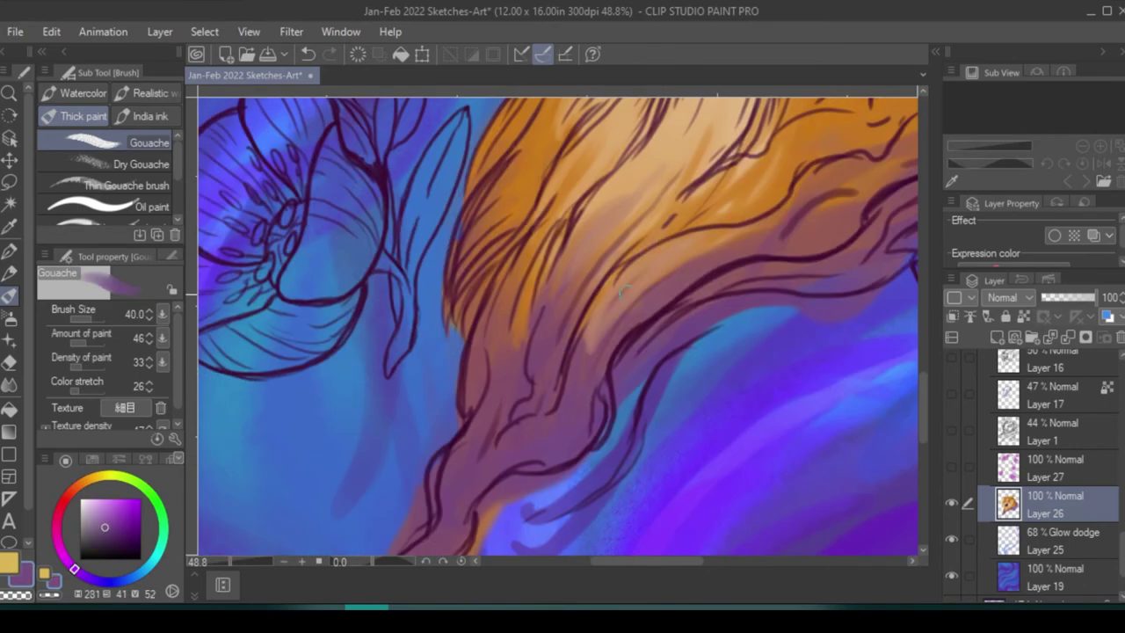
- Extend the muted purple along the flowing neck edge and up the shoulder with Oil paint at size 70
key("b")
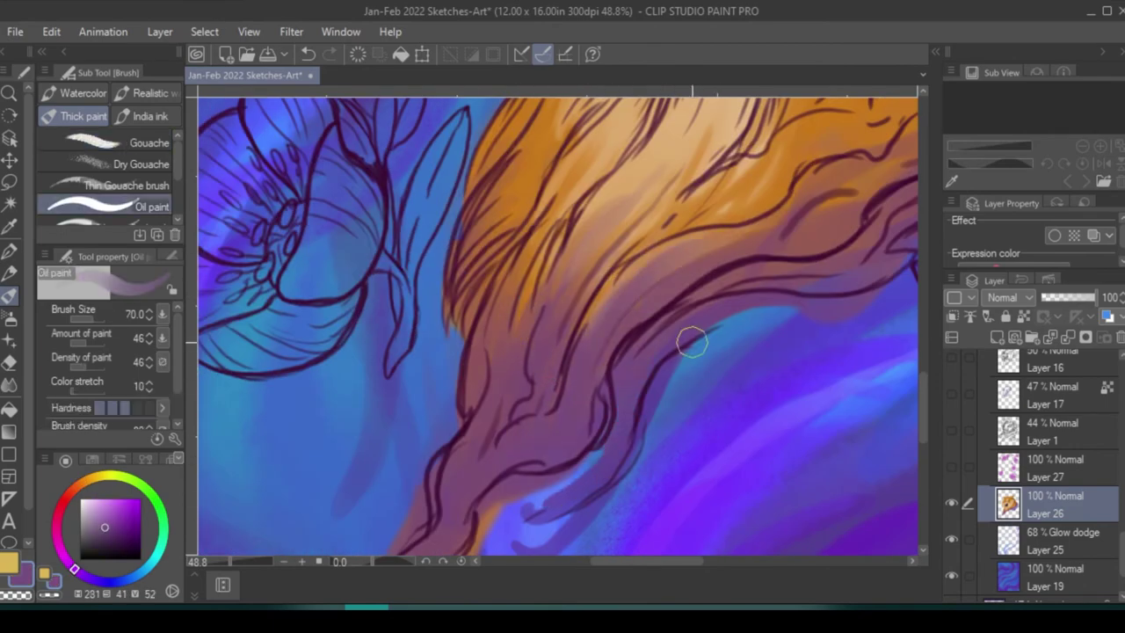
scroll(691, 340, "down", 3)
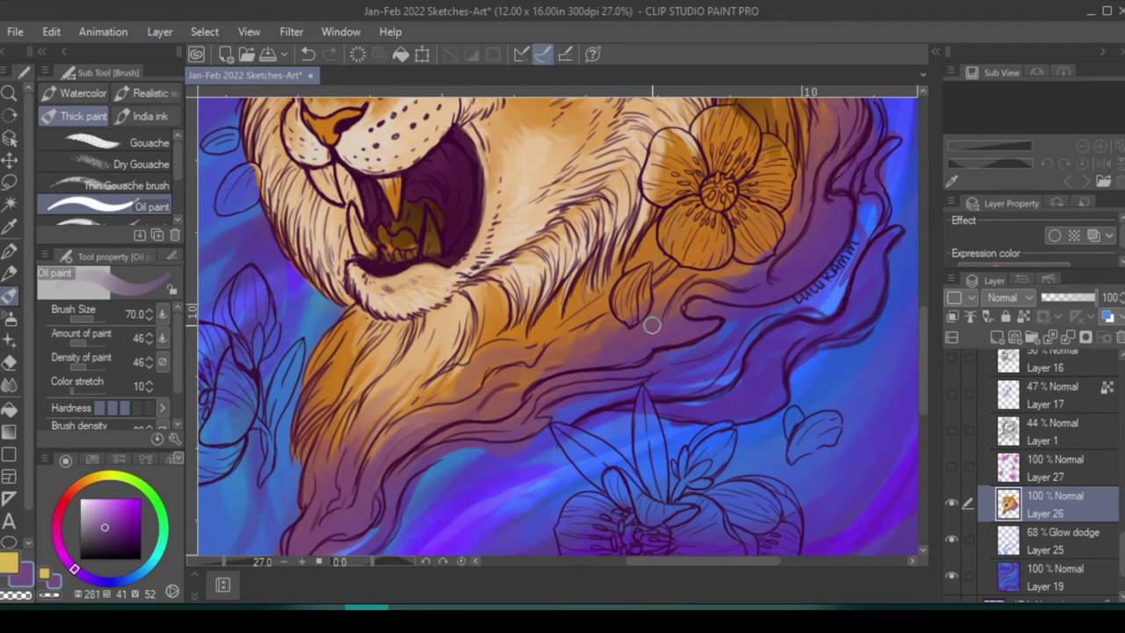
left_click_drag(817, 160, 759, 300)
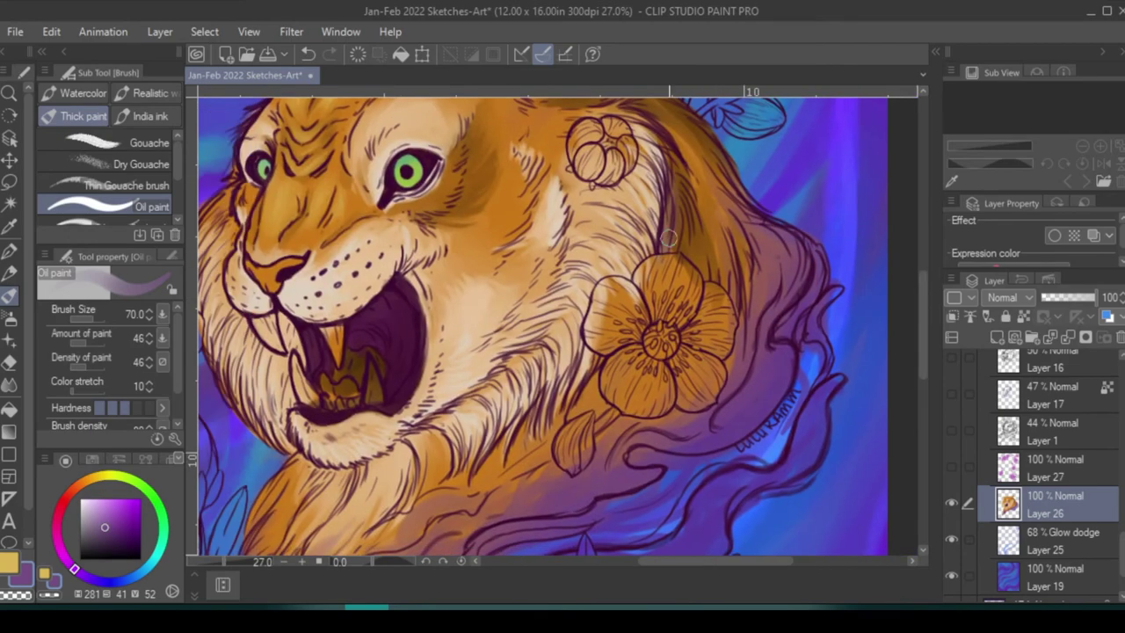
left_click_drag(668, 235, 792, 410)
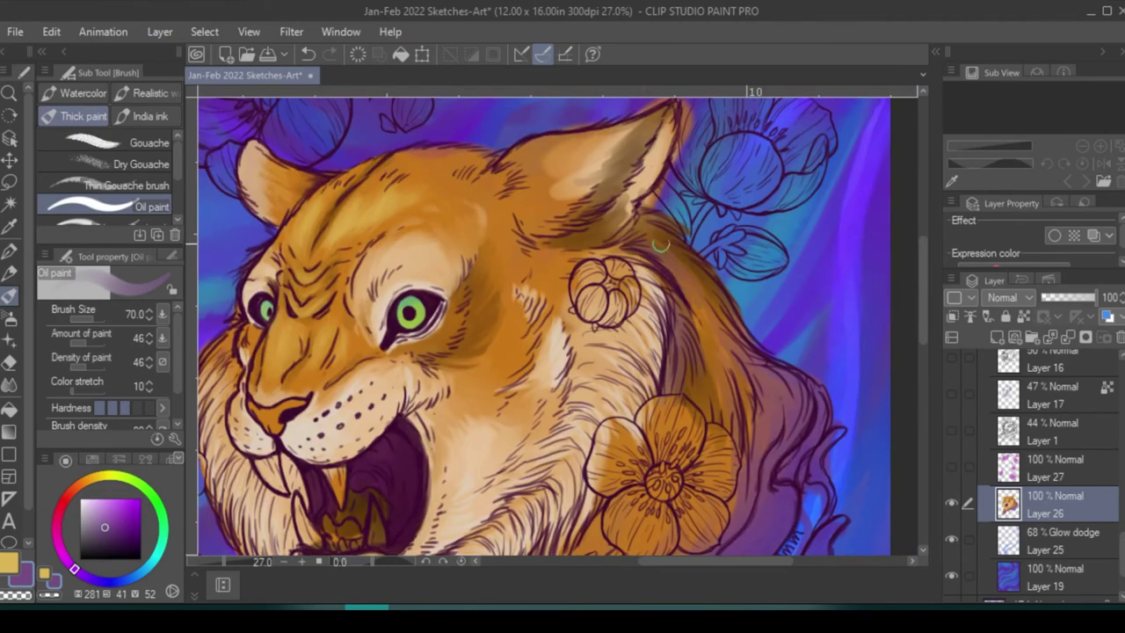
- Warm the near ear with a picked golden yellow and shade beneath it and along the head's top with a picked brown at size 70
left_click(663, 246, "alt")
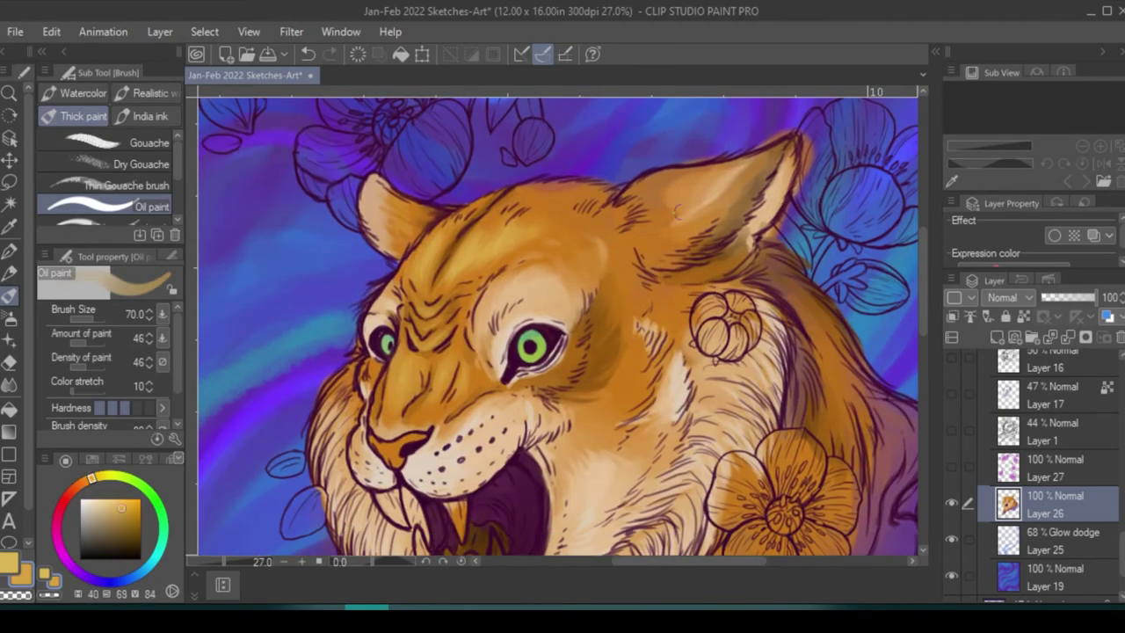
left_click_drag(677, 211, 637, 236)
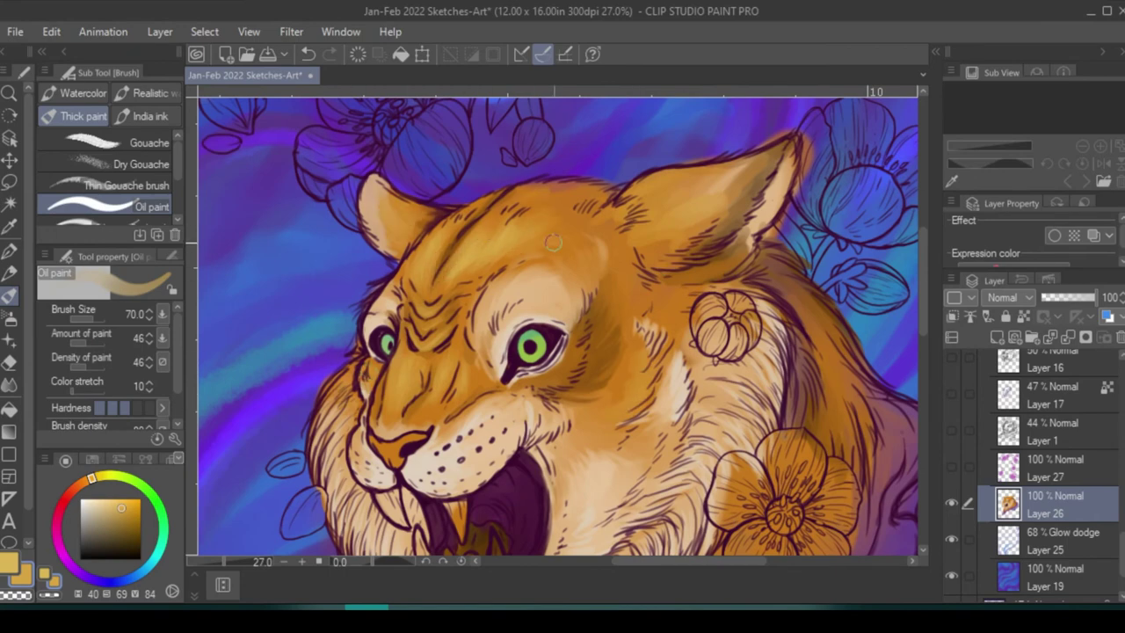
left_click(664, 293, "alt")
left_click_drag(655, 279, 716, 298)
left_click_drag(558, 186, 602, 195)
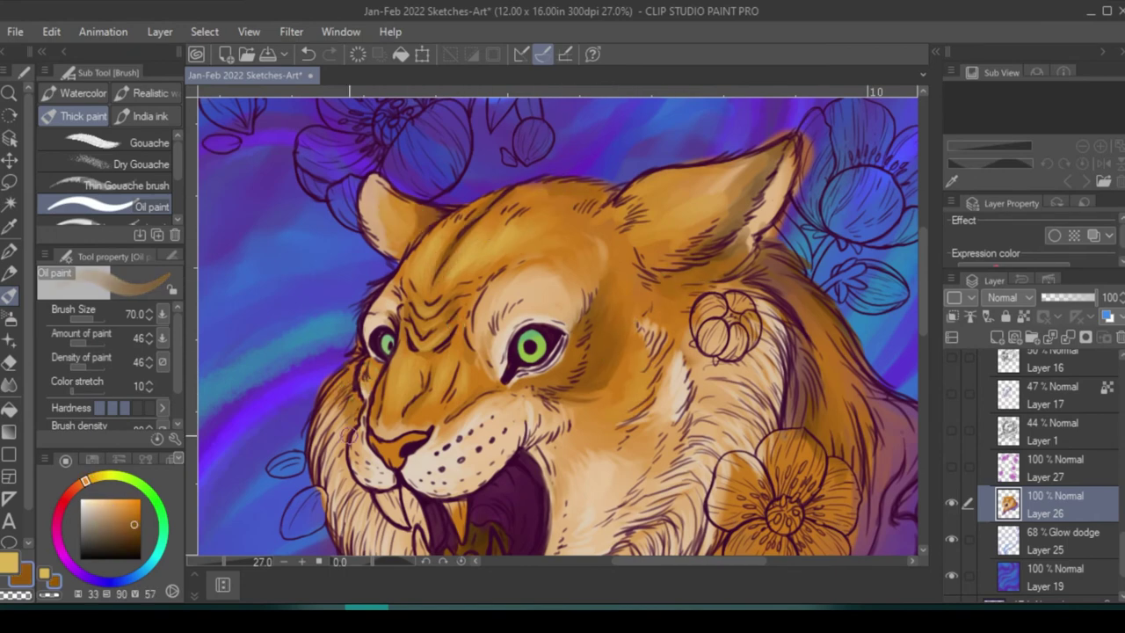
- Shade the far cheek, the chin and the lower ruff with brown tones using Oil paint at size 70
left_click_drag(347, 413, 353, 248)
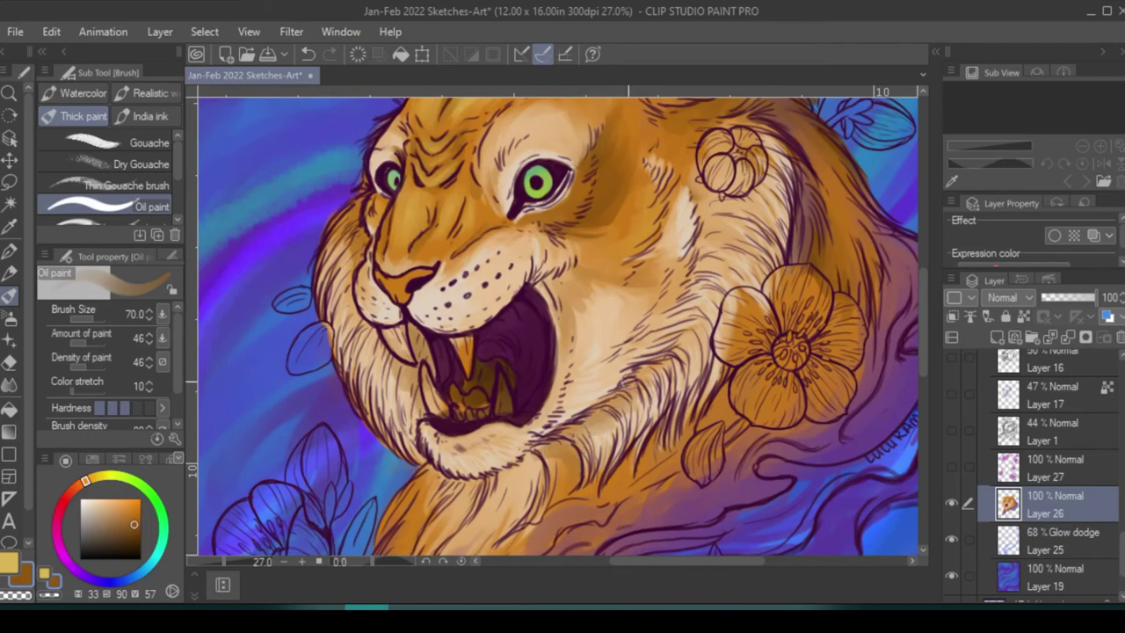
left_click_drag(475, 444, 428, 479)
mouse_move(761, 528)
left_mouse_down()
mouse_move(747, 452)
mouse_move(700, 431)
left_mouse_up()
- Paint the nose, tongue and inside of the mouth muted red with Oil paint at size 25
left_click_drag(506, 484, 607, 242)
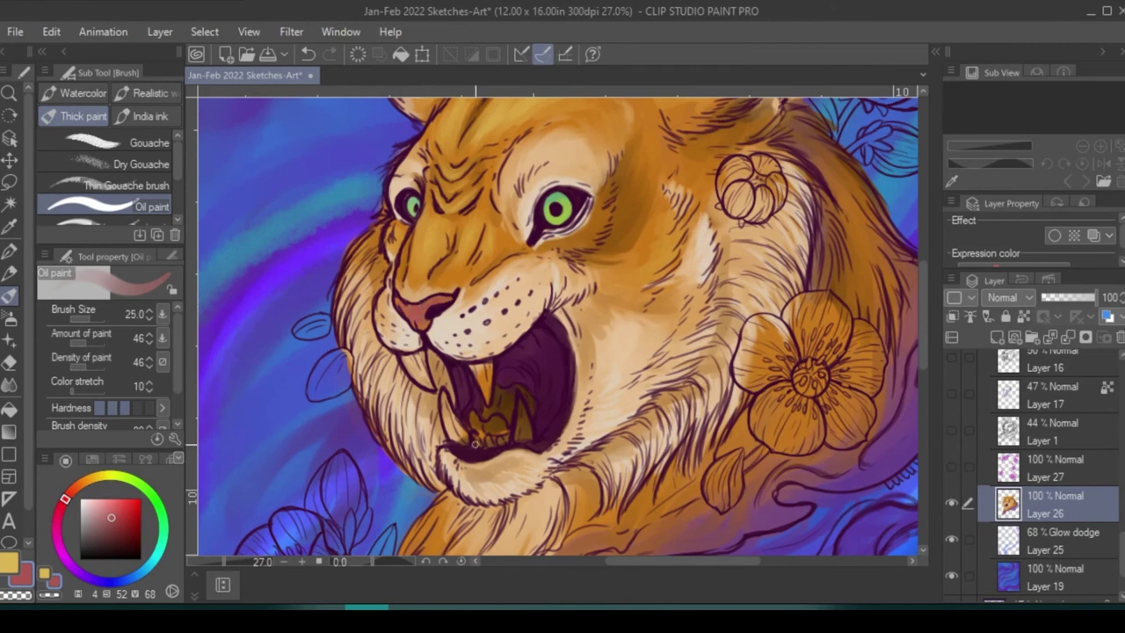
mouse_move(474, 443)
left_mouse_down()
mouse_move(470, 416)
mouse_move(530, 401)
mouse_move(461, 412)
mouse_move(538, 431)
mouse_move(549, 406)
left_mouse_up()
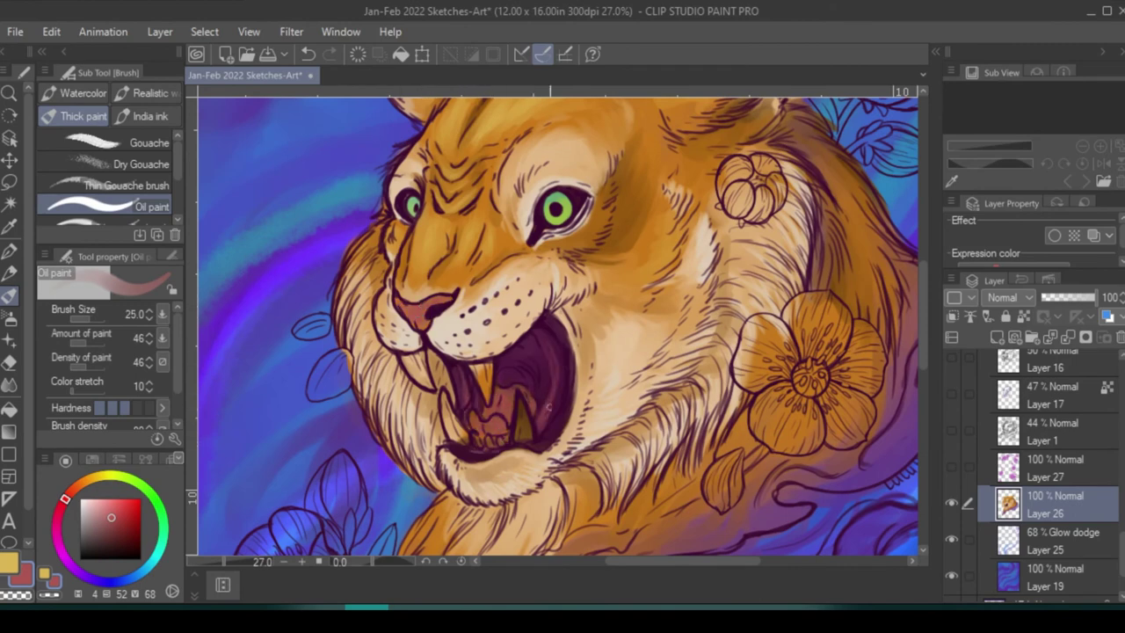
- Paint the fangs and lower teeth in pale yellow tones with Oil paint at size 25
left_click(101, 476)
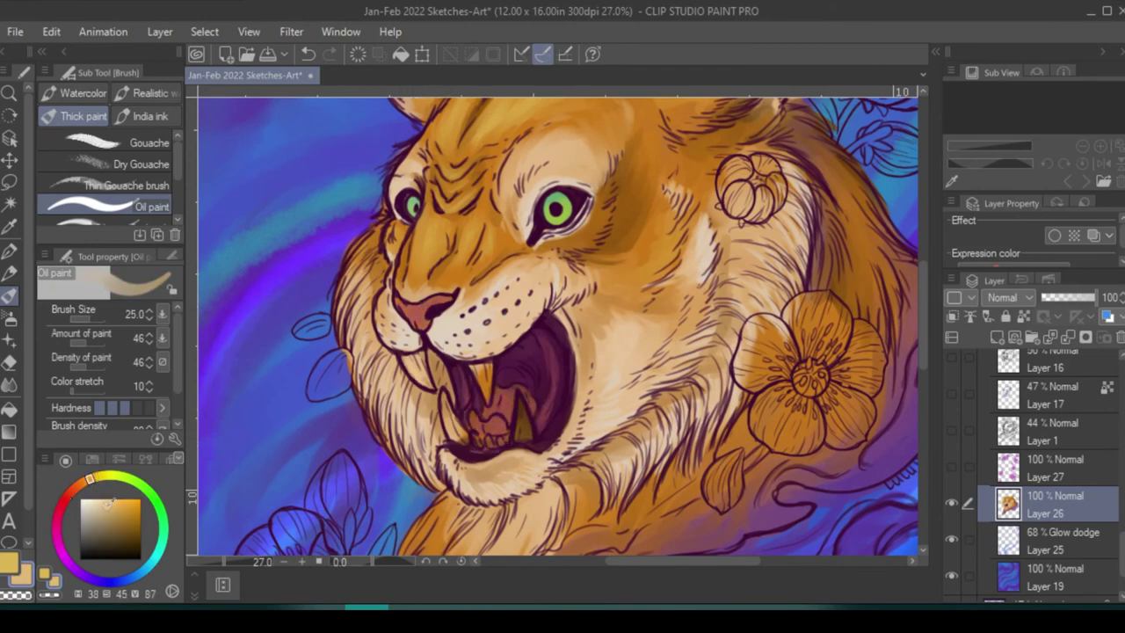
left_click(113, 496)
left_click_drag(424, 388, 410, 358)
left_click_drag(480, 367, 489, 402)
left_click(98, 504)
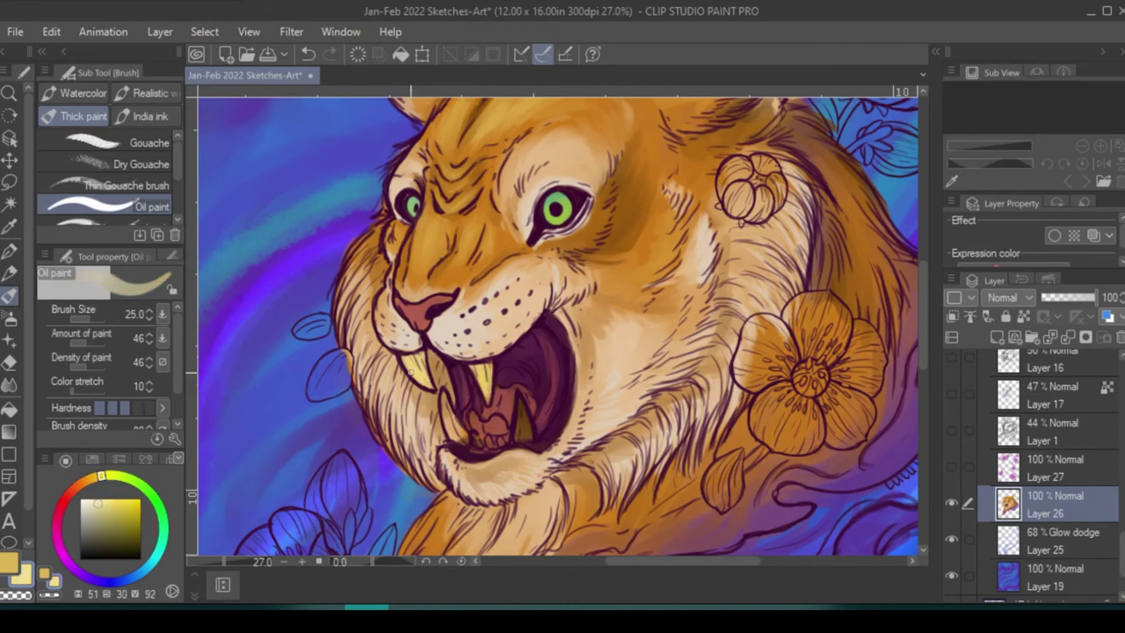
left_click_drag(409, 357, 413, 368)
mouse_move(450, 394)
left_mouse_down()
mouse_move(458, 439)
mouse_move(485, 445)
mouse_move(531, 422)
mouse_move(525, 444)
left_mouse_up()
left_click_drag(484, 367, 488, 396)
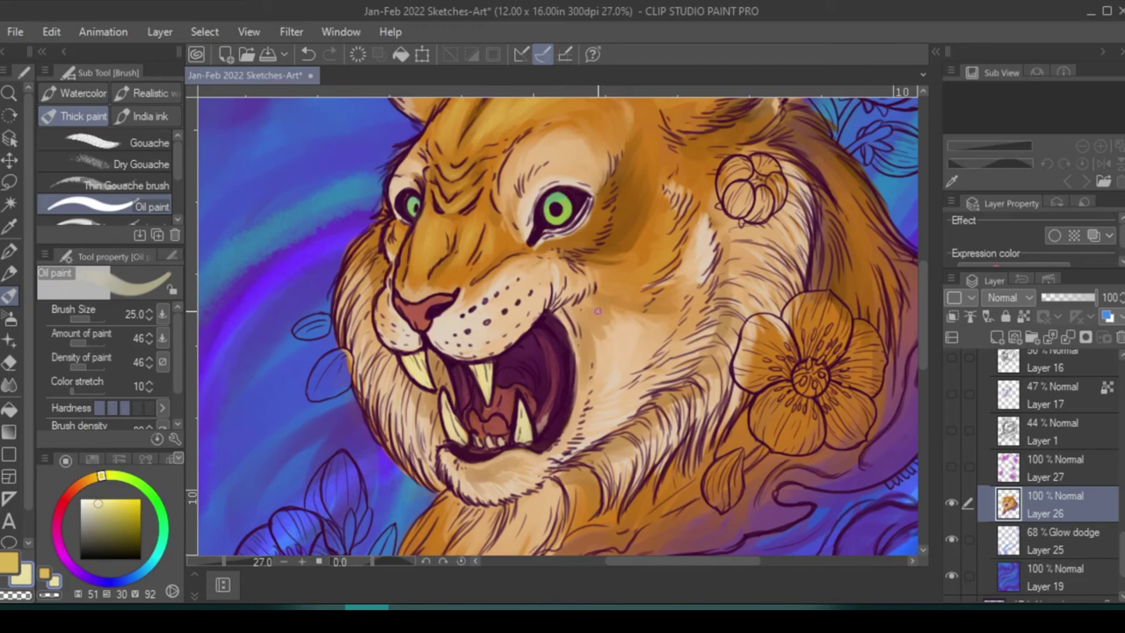
- Add a new layer above the fur and paint dark plum stripes on the forehead and brows with the Lighter pencil at size 30
key("ctrl+shift+n")
key("ctrl+0")
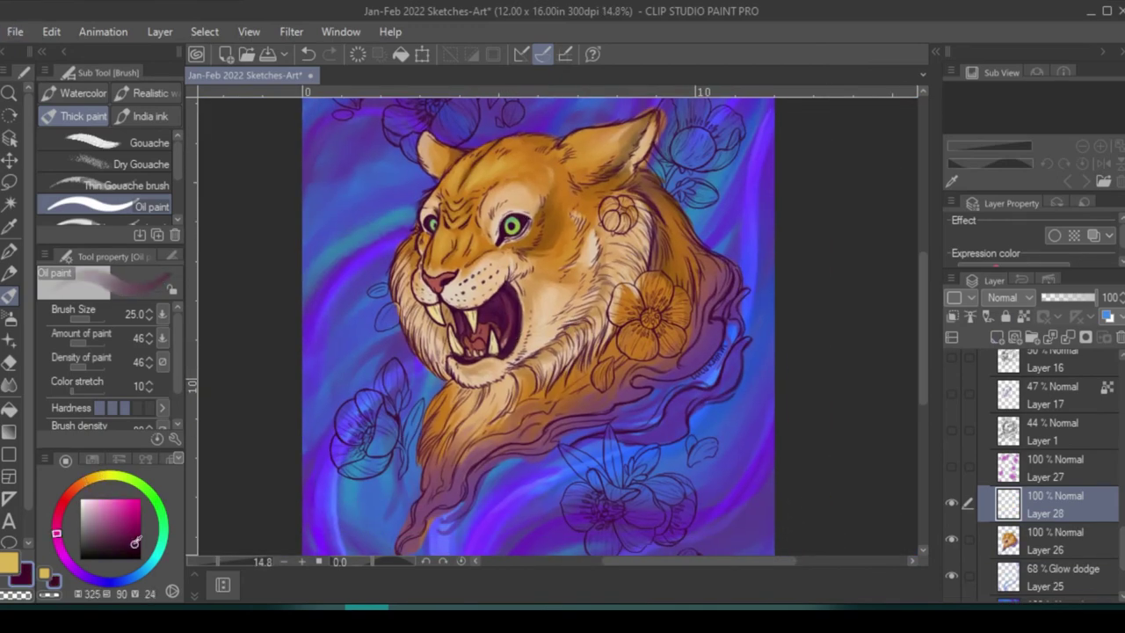
key("p")
scroll(545, 268, "up", 1)
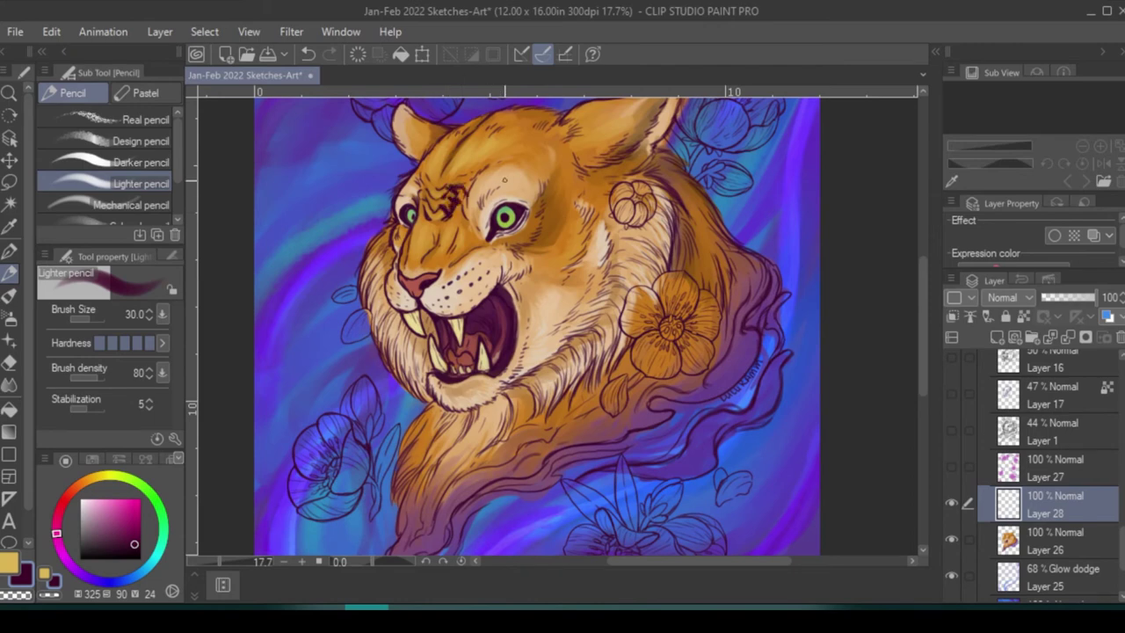
mouse_move(491, 206)
left_mouse_down()
mouse_move(526, 174)
mouse_move(506, 172)
mouse_move(530, 165)
mouse_move(536, 176)
left_mouse_up()
key("ctrl+z")
mouse_move(451, 134)
left_mouse_down()
mouse_move(547, 181)
mouse_move(573, 213)
mouse_move(551, 174)
left_mouse_up()
left_click_drag(411, 183, 467, 167)
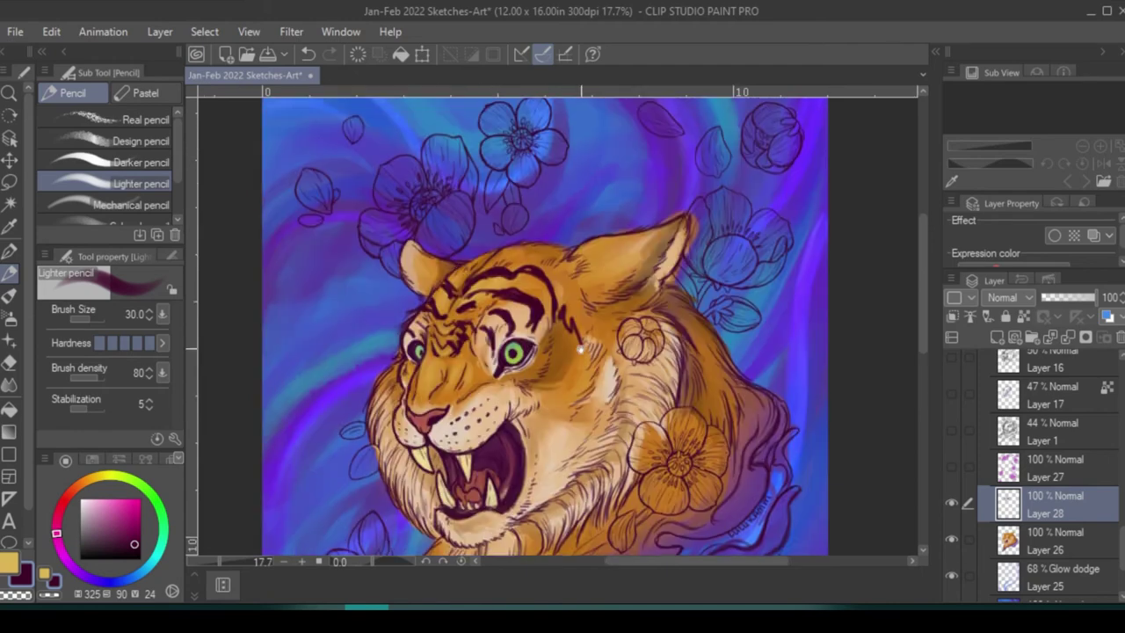
- Paint the dark stripes across the near side of the muzzle with the Lighter pencil, replacing a size 70 stroke with size 30 ones
mouse_move(501, 298)
left_mouse_down()
mouse_move(570, 256)
mouse_move(510, 306)
left_mouse_up()
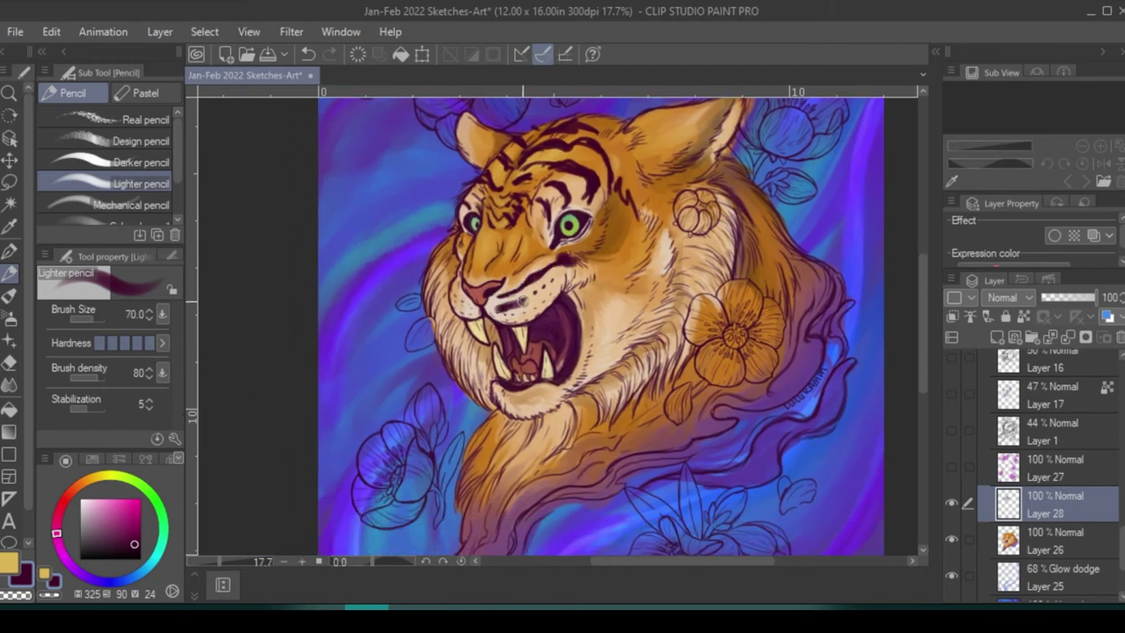
key("bracketleft")
key("bracketleft")
key("bracketleft")
key("bracketleft")
key("ctrl+z")
mouse_move(556, 274)
left_mouse_down()
mouse_move(508, 307)
mouse_move(539, 312)
left_mouse_up()
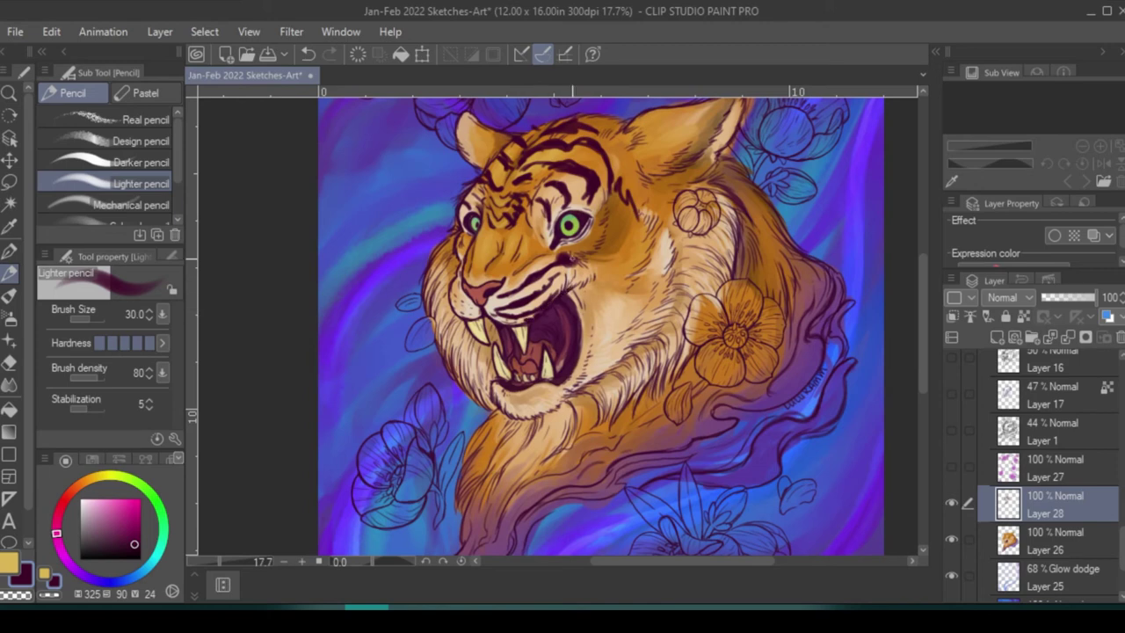
- Paint long dark stripes down both cheeks, the ruff and the front of the chest with the Lighter pencil at size 70
left_click_drag(478, 283, 451, 311)
mouse_move(451, 238)
left_mouse_down()
mouse_move(439, 283)
mouse_move(457, 336)
mouse_move(485, 364)
left_mouse_up()
left_click_drag(620, 215, 594, 303)
mouse_move(641, 253)
left_mouse_down()
mouse_move(612, 306)
mouse_move(615, 341)
left_mouse_up()
left_click_drag(678, 211, 608, 355)
mouse_move(710, 177)
left_mouse_down()
mouse_move(621, 381)
mouse_move(708, 239)
left_mouse_up()
mouse_move(679, 163)
left_mouse_down()
mouse_move(640, 223)
mouse_move(649, 258)
left_mouse_up()
mouse_move(638, 311)
left_mouse_down()
mouse_move(601, 334)
mouse_move(613, 325)
left_mouse_up()
left_click_drag(524, 419, 488, 517)
left_click_drag(525, 419, 508, 490)
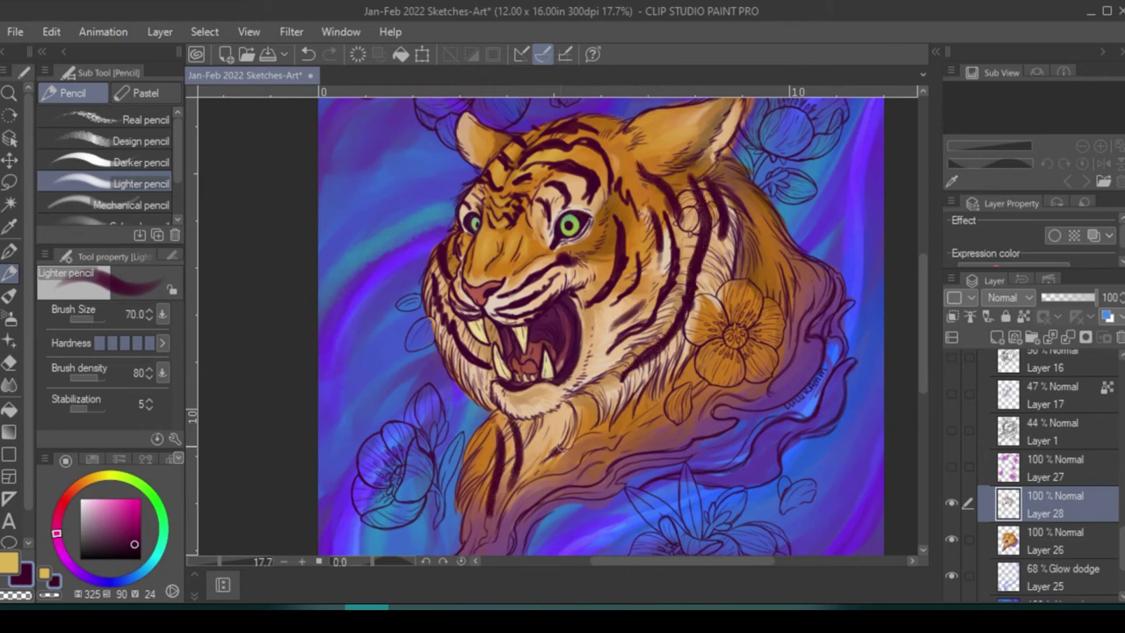
- Continue the dark stripes across the lower chest, the shoulder and the back of the neck at size 70
left_click_drag(620, 418, 538, 481)
left_click_drag(649, 415, 613, 441)
left_click_drag(769, 184, 758, 290)
mouse_move(805, 254)
left_mouse_down()
mouse_move(782, 361)
mouse_move(749, 397)
left_mouse_up()
left_click_drag(713, 175, 729, 305)
- Add dark stripes to both ears, the top of the head and the side of the face at size 70
left_click_drag(731, 229, 645, 283)
mouse_move(653, 278)
left_mouse_down()
mouse_move(744, 226)
mouse_move(705, 292)
left_mouse_up()
left_click_drag(513, 247, 481, 292)
left_click_drag(512, 265, 469, 293)
left_click_drag(640, 259, 595, 275)
left_click_drag(640, 246, 589, 334)
left_click_drag(661, 301, 629, 364)
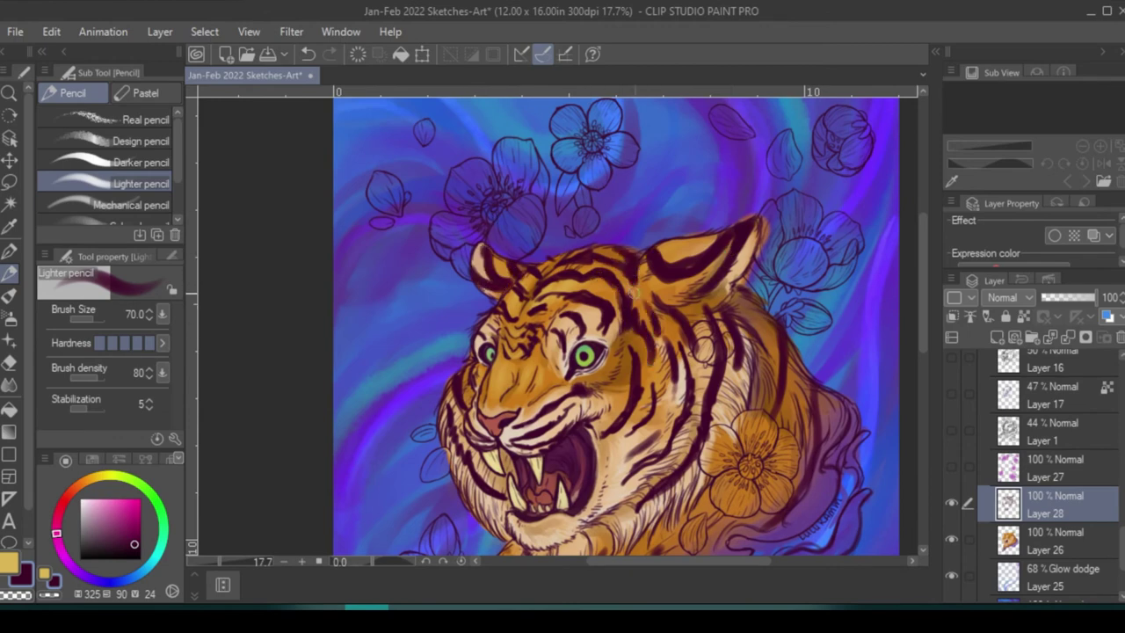
mouse_move(622, 300)
left_mouse_down()
mouse_move(685, 214)
mouse_move(608, 253)
left_mouse_up()
left_click_drag(680, 255, 653, 283)
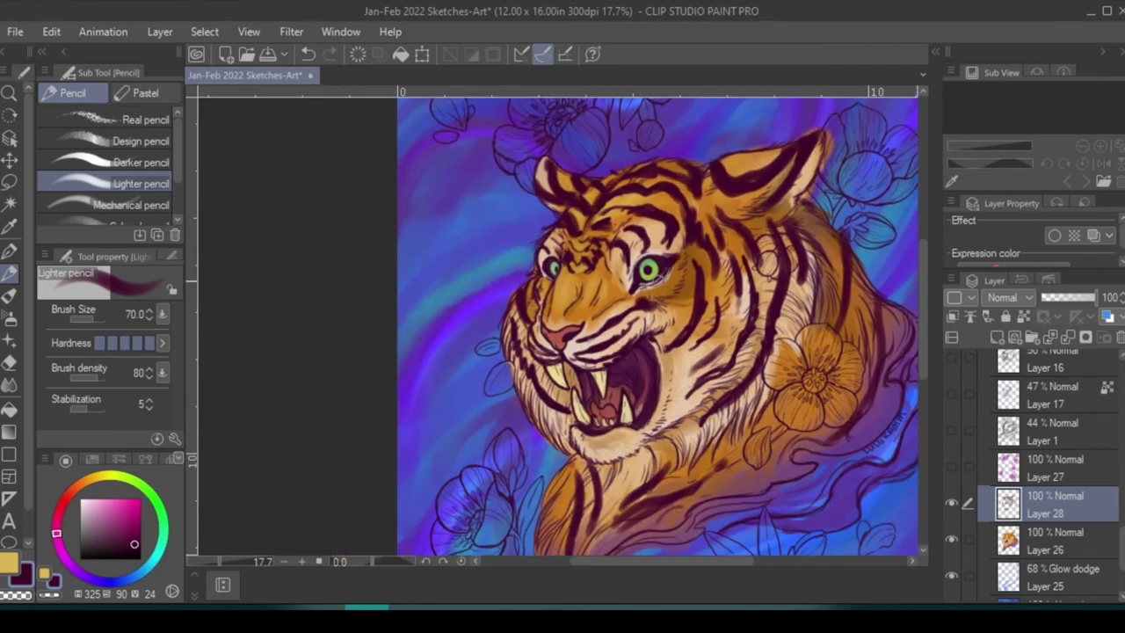
- Paint dark stripes over the pale guide around the near eye and on the forehead on Layer 29 with the Lighter pencil at size 20
scroll(660, 325, "down", 3)
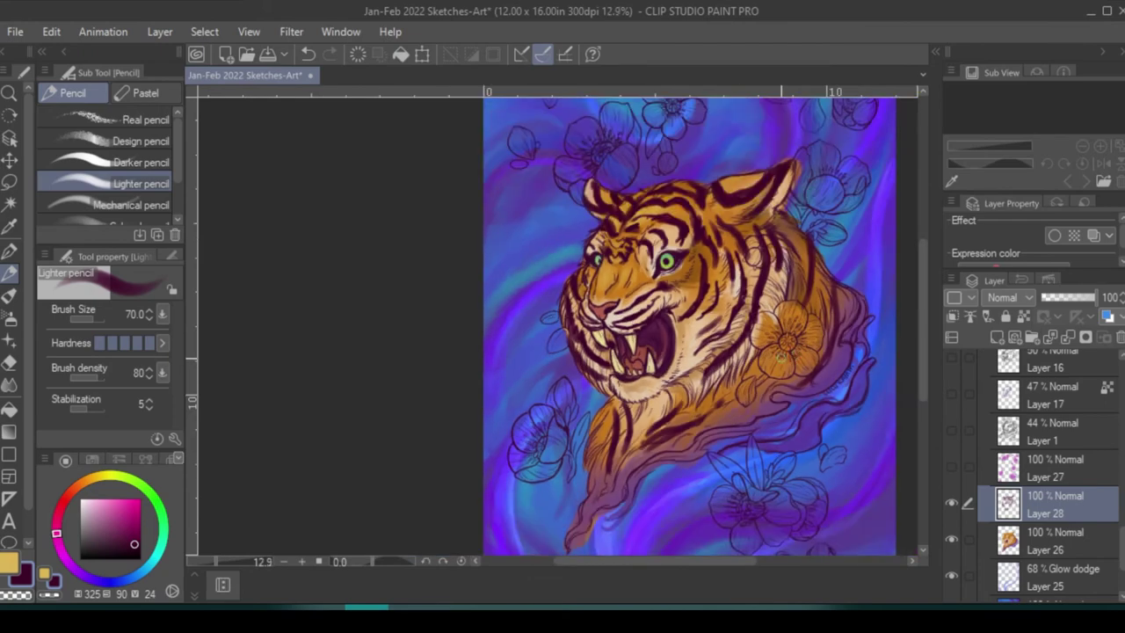
scroll(659, 326, "up", 1)
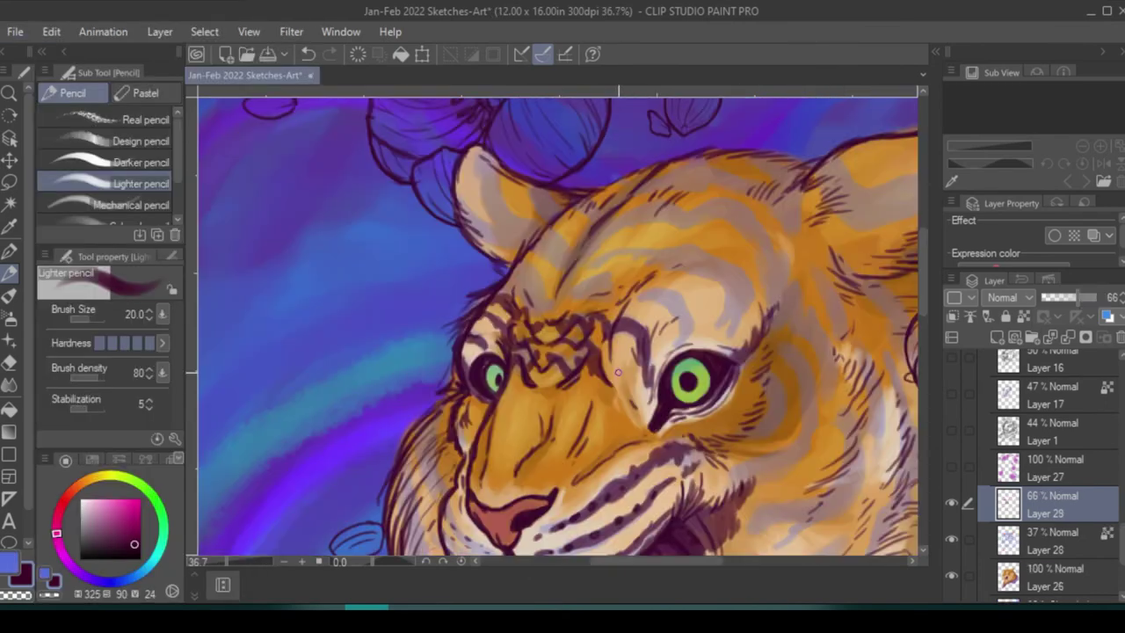
left_click_drag(615, 370, 644, 399)
mouse_move(695, 323)
left_mouse_down()
mouse_move(676, 352)
mouse_move(688, 321)
mouse_move(648, 294)
left_mouse_up()
mouse_move(722, 341)
left_mouse_down()
mouse_move(749, 290)
mouse_move(747, 264)
mouse_move(594, 264)
mouse_move(686, 249)
mouse_move(733, 324)
mouse_move(668, 250)
mouse_move(735, 293)
left_mouse_up()
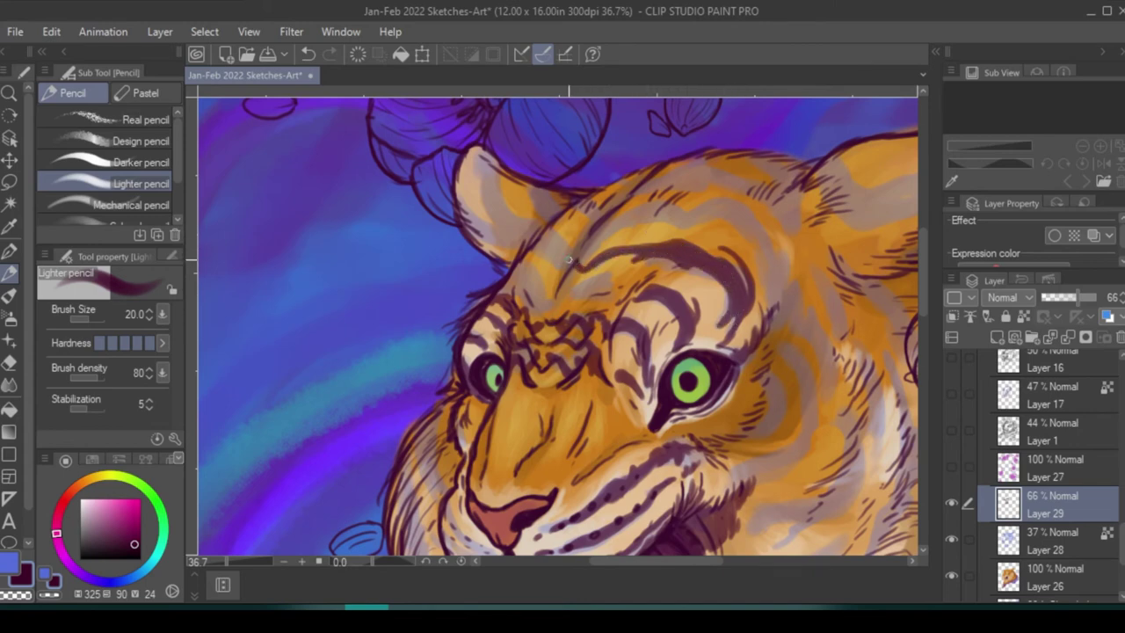
mouse_move(569, 258)
left_mouse_down()
mouse_move(552, 265)
mouse_move(538, 234)
mouse_move(519, 299)
mouse_move(625, 292)
mouse_move(584, 268)
left_mouse_up()
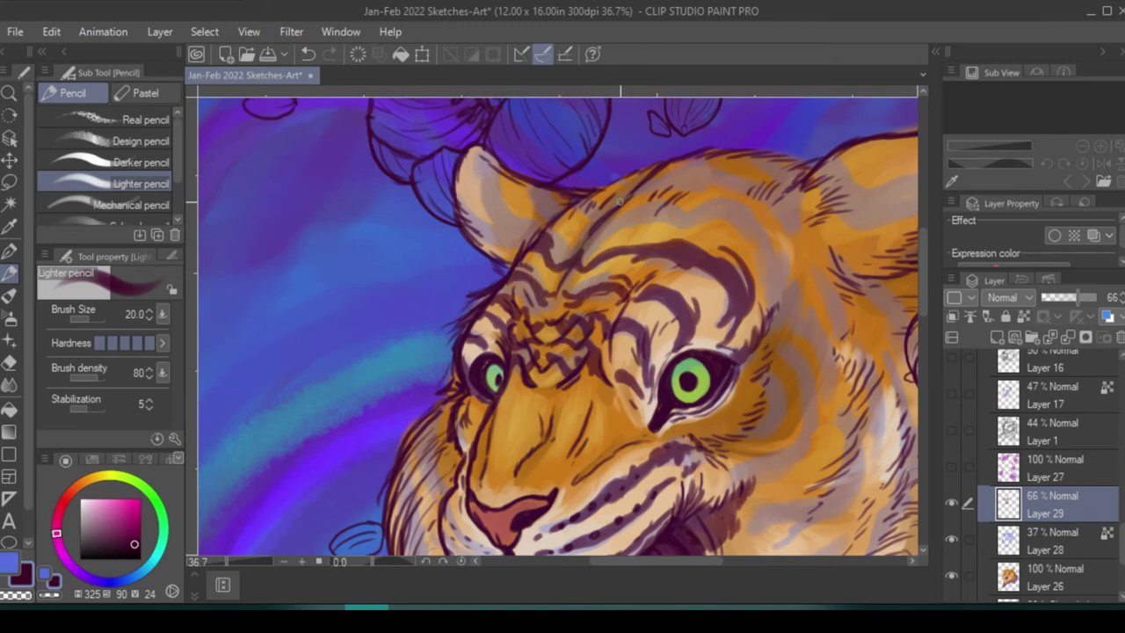
mouse_move(767, 371)
left_mouse_down()
mouse_move(770, 396)
mouse_move(771, 385)
left_mouse_up()
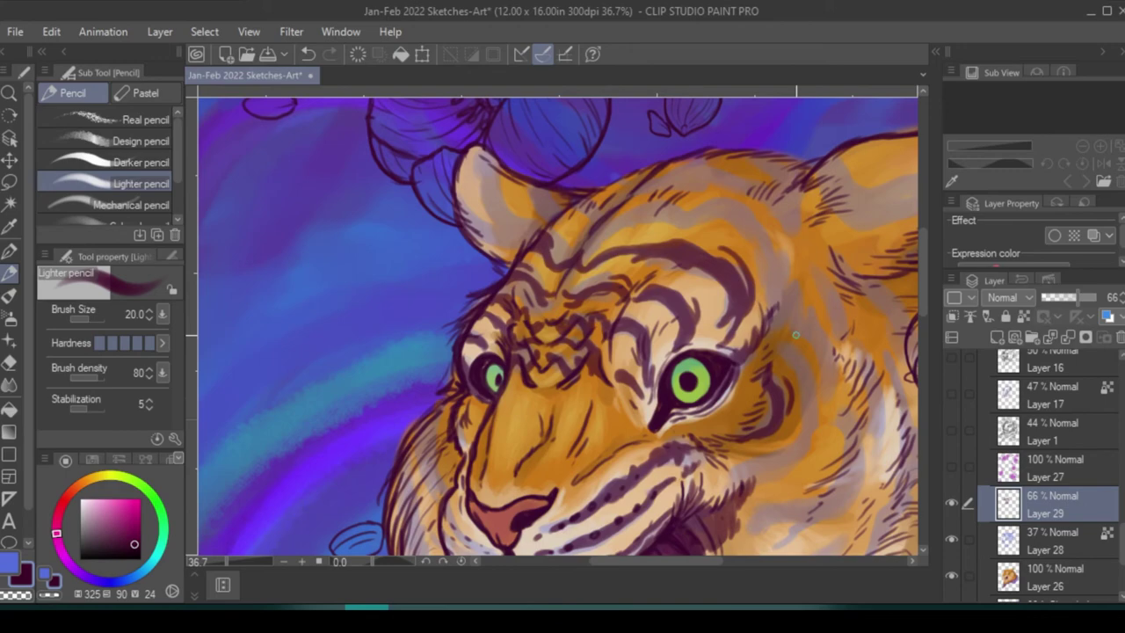
mouse_move(795, 335)
left_mouse_down()
mouse_move(668, 263)
mouse_move(534, 220)
left_mouse_up()
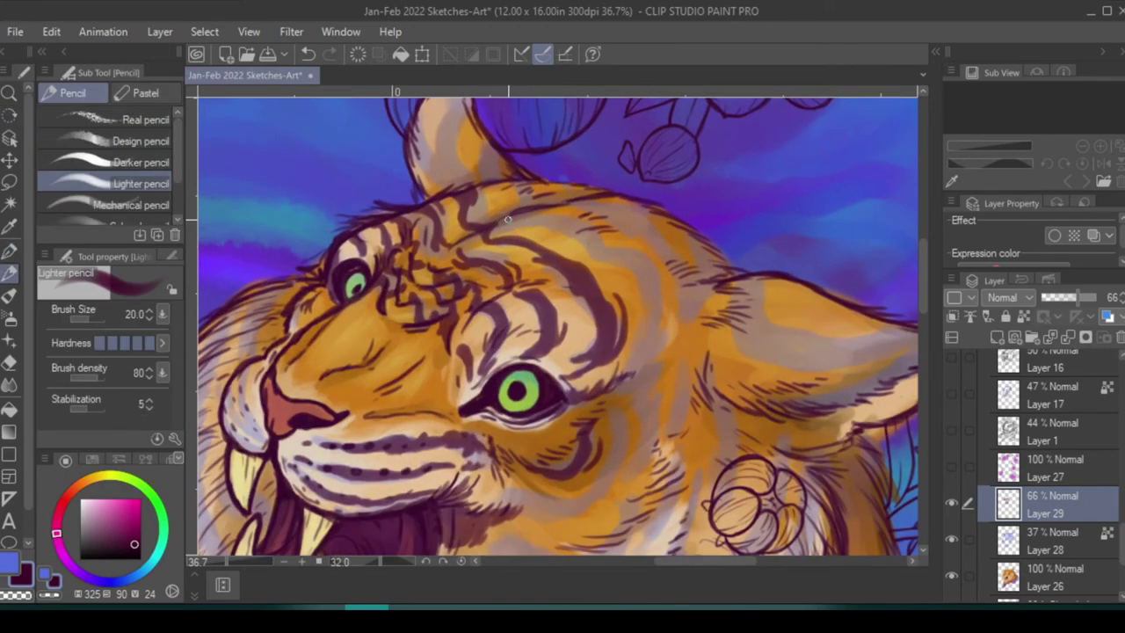
- Paint the dark stripes running from the brow down the temple behind the near eye at size 20
scroll(527, 220, "down", 2)
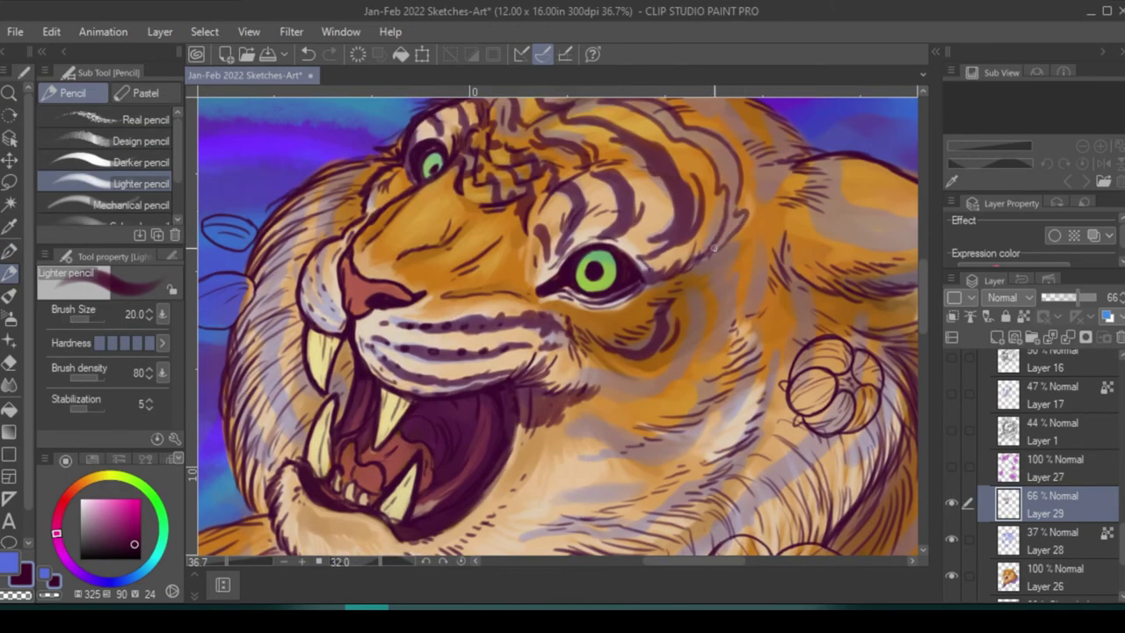
mouse_move(743, 215)
left_mouse_down()
mouse_move(715, 246)
mouse_move(707, 359)
left_mouse_up()
left_click_drag(744, 262, 722, 326)
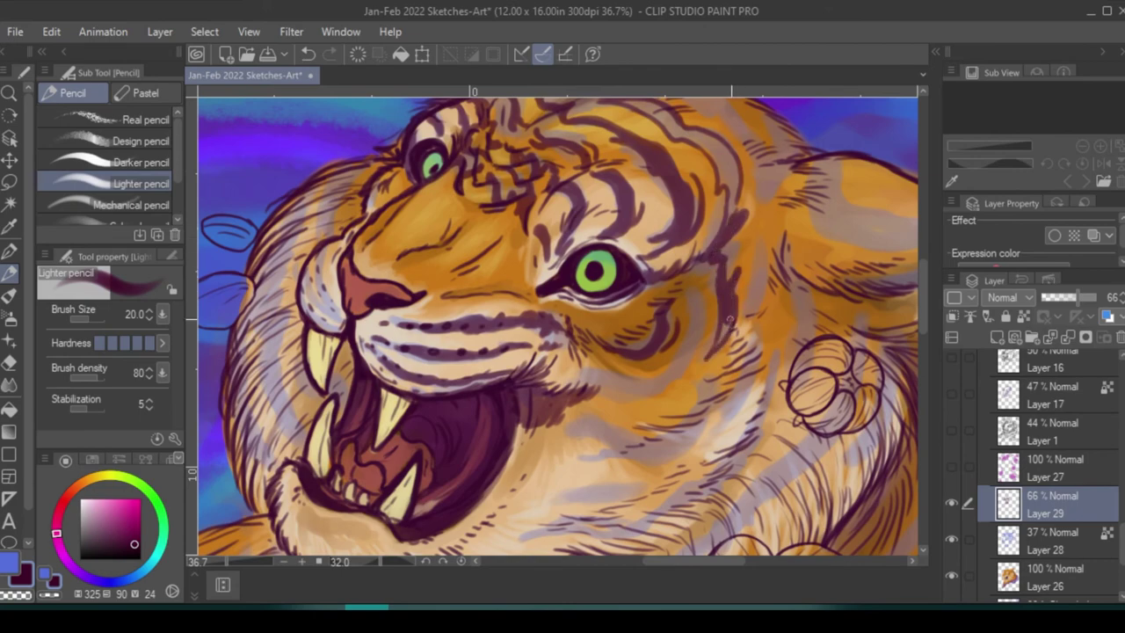
left_click_drag(738, 177, 695, 311)
scroll(714, 264, "up", 2)
left_click_drag(716, 243, 697, 283)
- Fill in the long curved stripes across the top of the head between the ears
mouse_move(605, 202)
left_mouse_down()
mouse_move(654, 233)
mouse_move(691, 239)
left_mouse_up()
mouse_move(572, 191)
left_mouse_down()
mouse_move(561, 165)
mouse_move(689, 213)
mouse_move(747, 264)
left_mouse_up()
left_click_drag(782, 302, 765, 226)
mouse_move(632, 176)
left_mouse_down()
mouse_move(735, 218)
mouse_move(703, 211)
mouse_move(766, 295)
mouse_move(805, 310)
left_mouse_up()
left_click_drag(654, 186, 601, 218)
- Paint the dark markings inside the far ear and at its base
mouse_move(562, 116)
left_mouse_down()
mouse_move(533, 196)
mouse_move(571, 226)
mouse_move(575, 175)
mouse_move(599, 218)
left_mouse_up()
mouse_move(581, 118)
left_mouse_down()
mouse_move(567, 203)
mouse_move(556, 186)
left_mouse_up()
left_click_drag(556, 181, 584, 222)
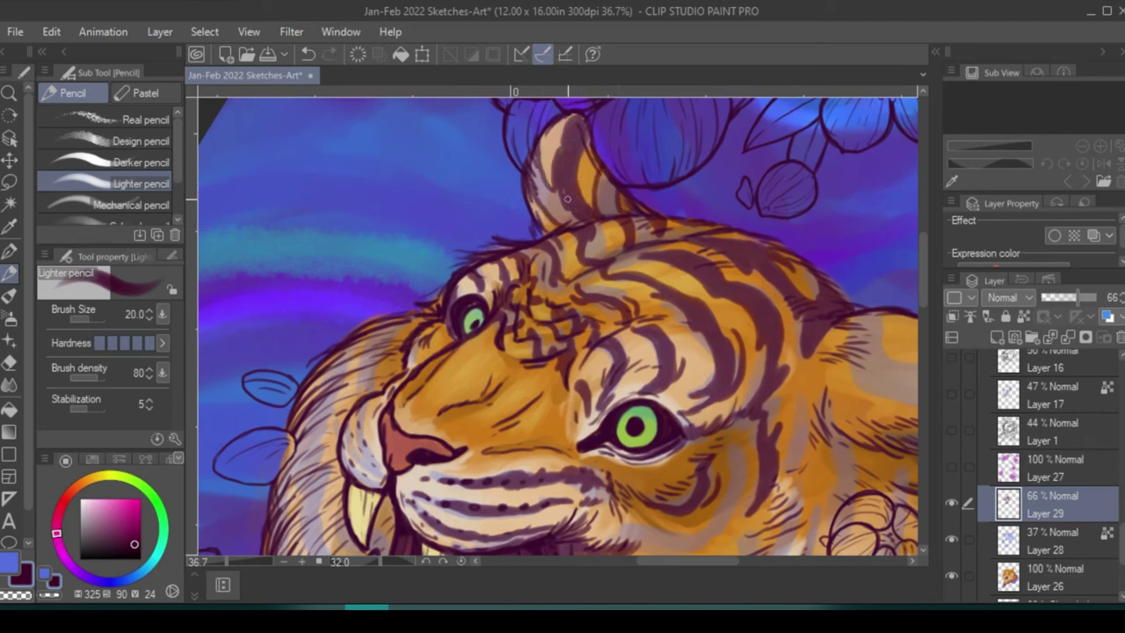
mouse_move(538, 156)
left_mouse_down()
mouse_move(559, 221)
mouse_move(577, 227)
left_mouse_up()
left_click_drag(601, 170, 618, 217)
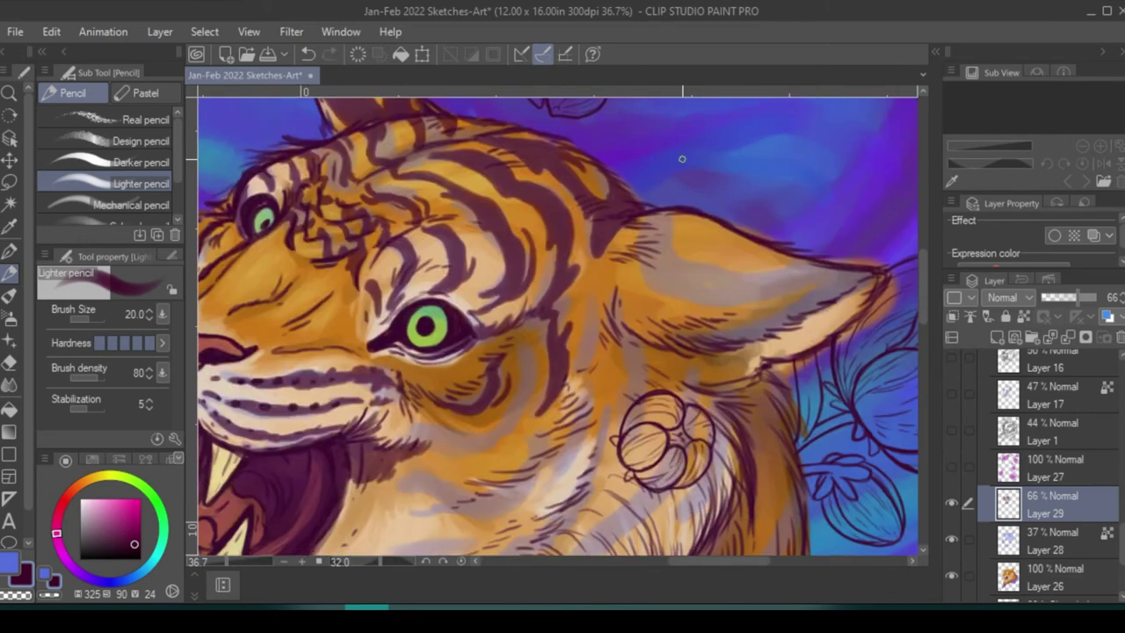
- Fill the large dark marking on the near ear and add a small curved stripe near its upper edge
left_click_drag(896, 260, 683, 159)
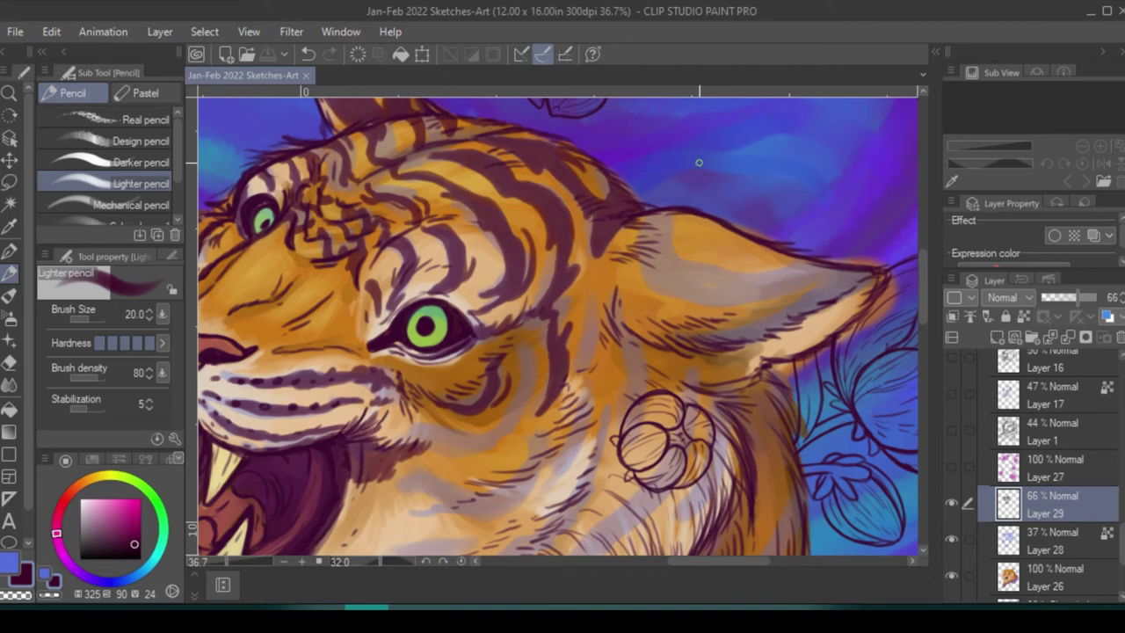
mouse_move(672, 213)
left_mouse_down()
mouse_move(640, 279)
mouse_move(796, 290)
left_mouse_up()
mouse_move(646, 322)
left_mouse_down()
mouse_move(708, 343)
mouse_move(879, 278)
left_mouse_up()
mouse_move(700, 330)
left_mouse_down()
mouse_move(646, 231)
mouse_move(659, 281)
mouse_move(703, 274)
mouse_move(720, 297)
mouse_move(831, 273)
mouse_move(770, 334)
mouse_move(839, 283)
mouse_move(881, 274)
left_mouse_up()
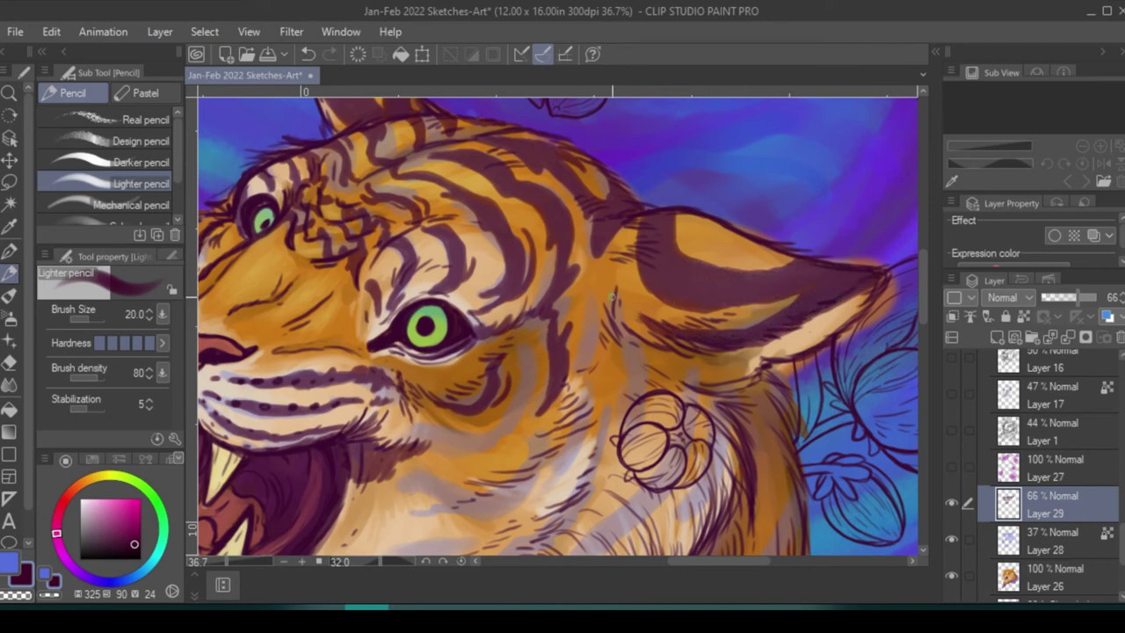
left_click_drag(677, 234, 739, 228)
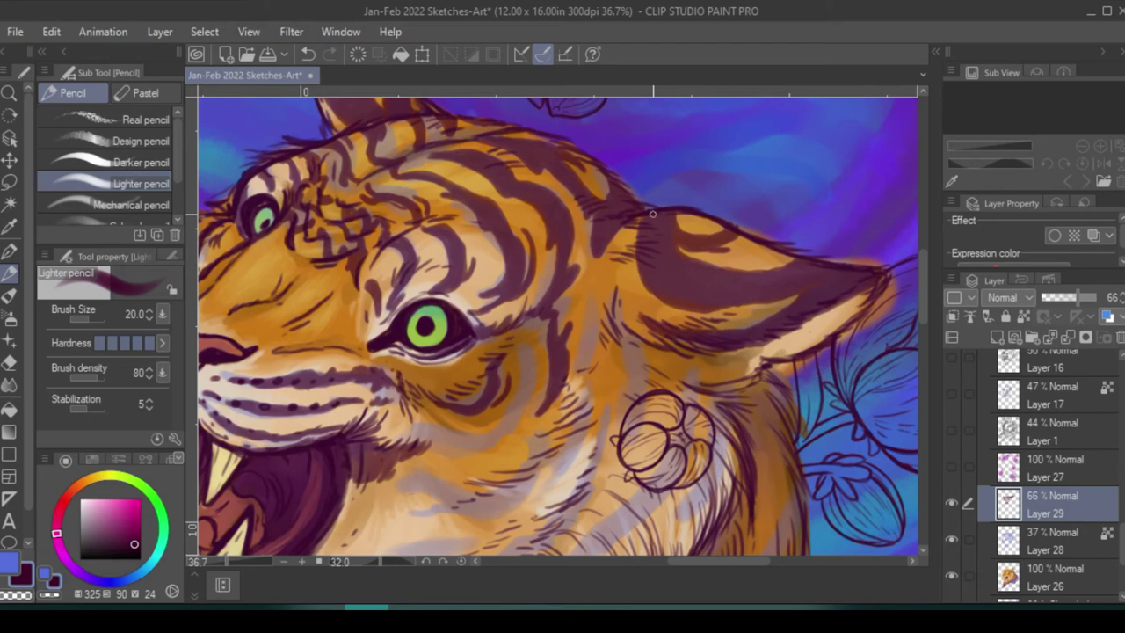
left_click_drag(652, 213, 653, 138)
- Paint the long stripes running from below the near ear down across the near cheek
mouse_move(527, 333)
left_mouse_down()
mouse_move(479, 329)
mouse_move(539, 242)
mouse_move(545, 299)
left_mouse_up()
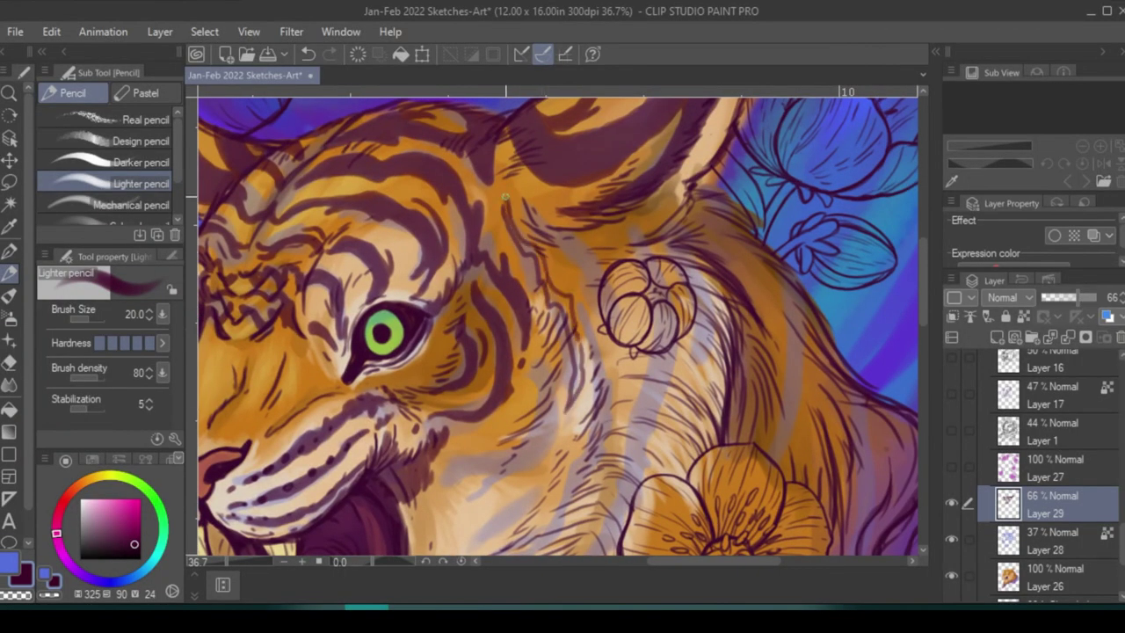
left_click_drag(566, 299, 639, 188)
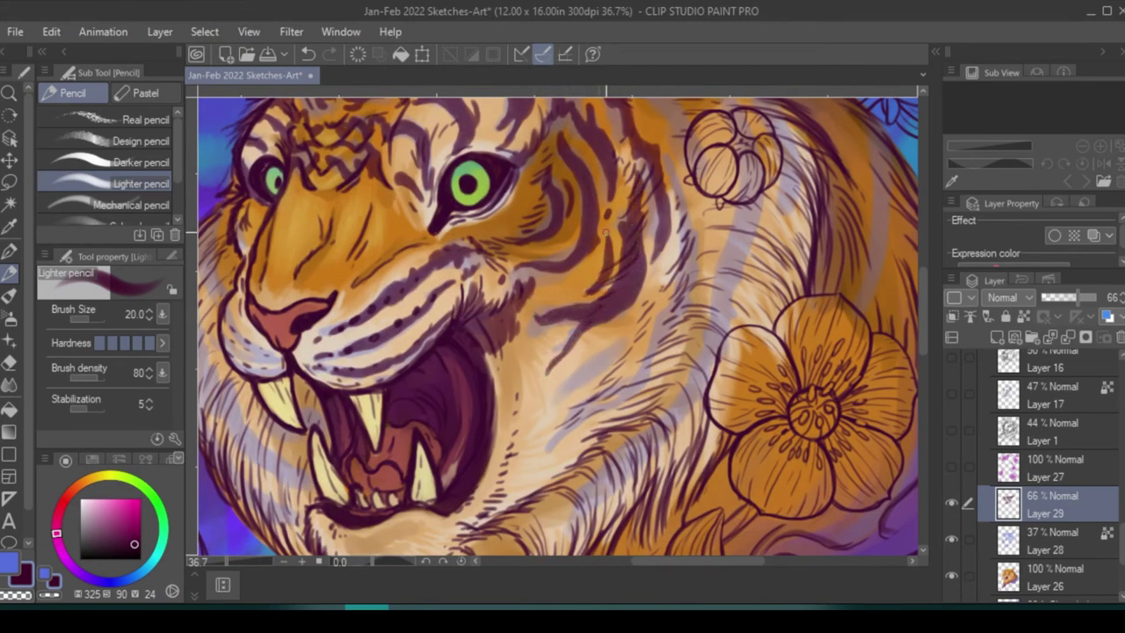
mouse_move(680, 357)
left_mouse_down()
mouse_move(731, 287)
mouse_move(693, 347)
left_mouse_up()
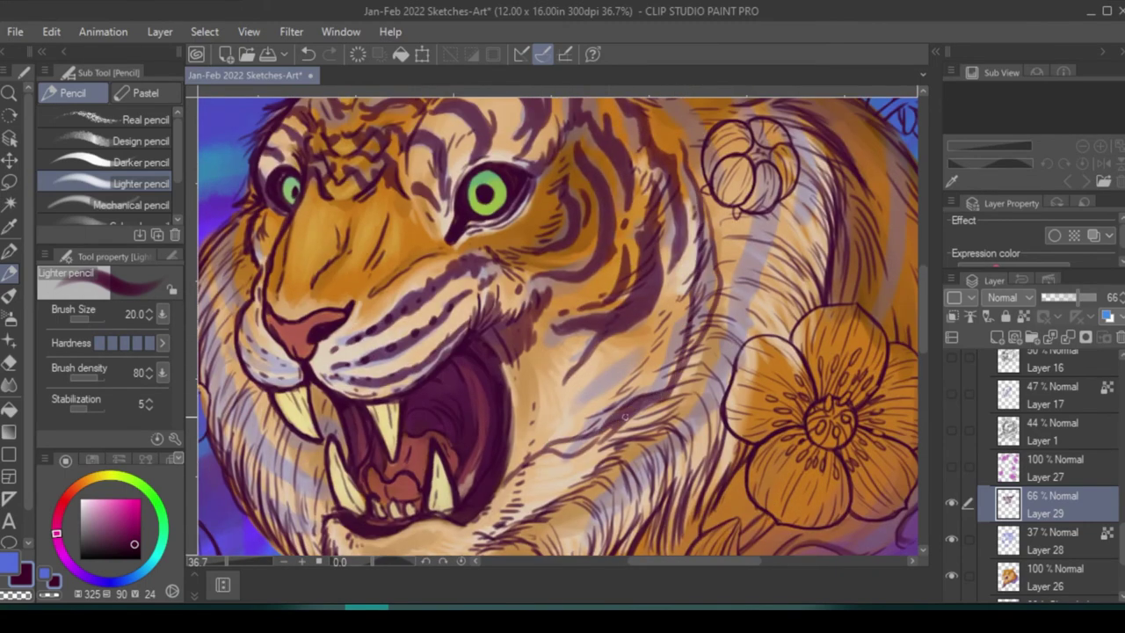
mouse_move(687, 364)
left_mouse_down()
mouse_move(708, 283)
mouse_move(702, 186)
left_mouse_up()
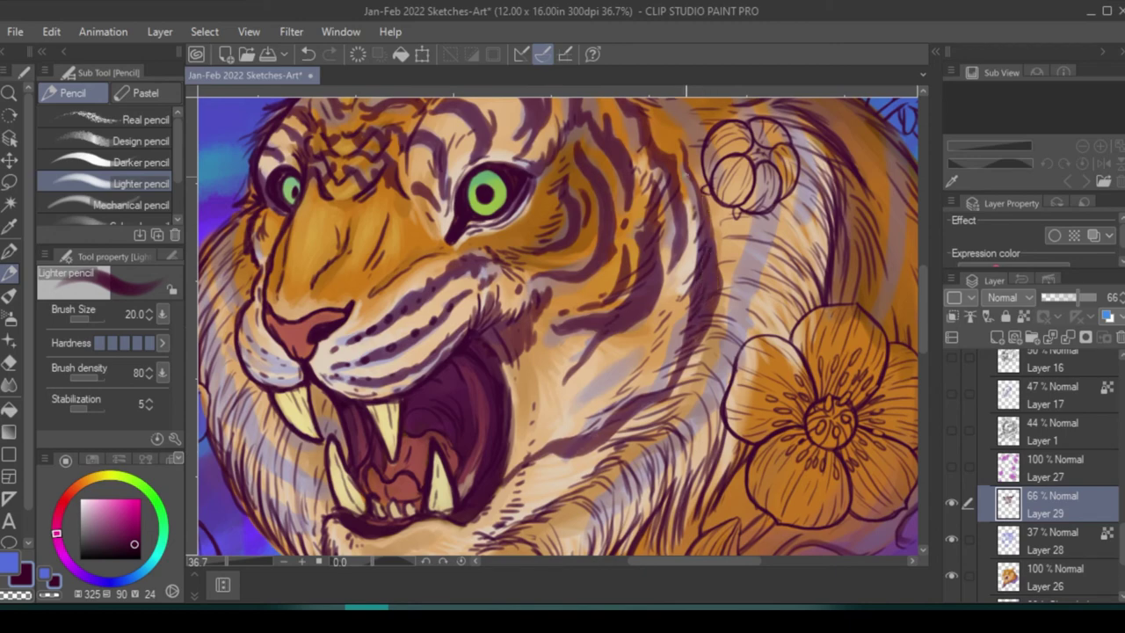
mouse_move(674, 304)
left_mouse_down()
mouse_move(666, 281)
mouse_move(552, 415)
mouse_move(587, 403)
left_mouse_up()
mouse_move(755, 286)
left_mouse_down()
mouse_move(788, 244)
mouse_move(706, 389)
mouse_move(669, 365)
left_mouse_up()
mouse_move(620, 211)
left_mouse_down()
mouse_move(635, 317)
mouse_move(643, 240)
left_mouse_up()
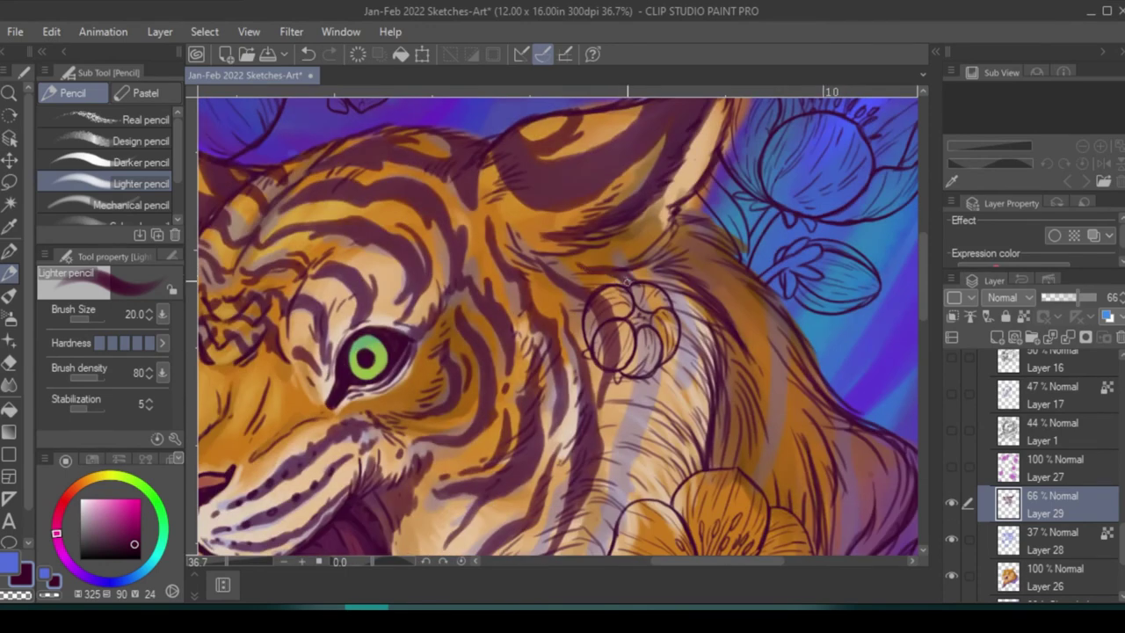
- Fill in the broad stripe along the lower ruff beside the jaw
scroll(628, 282, "down", 5)
scroll(650, 264, "down", 5)
left_click_drag(571, 409, 677, 334)
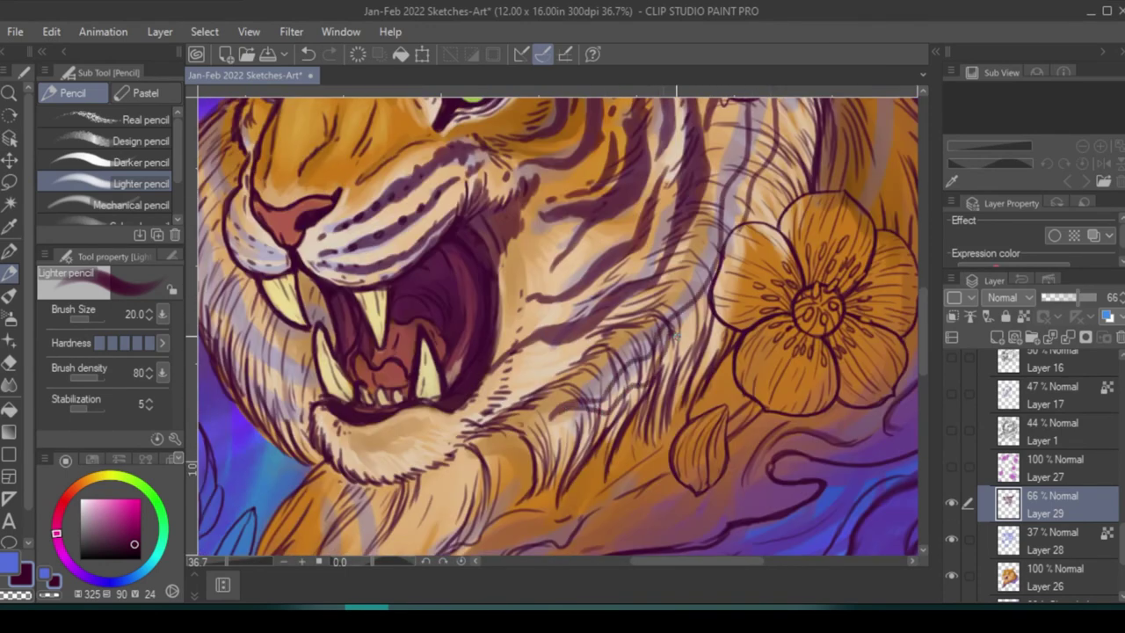
mouse_move(581, 406)
left_mouse_down()
mouse_move(650, 361)
mouse_move(717, 263)
left_mouse_up()
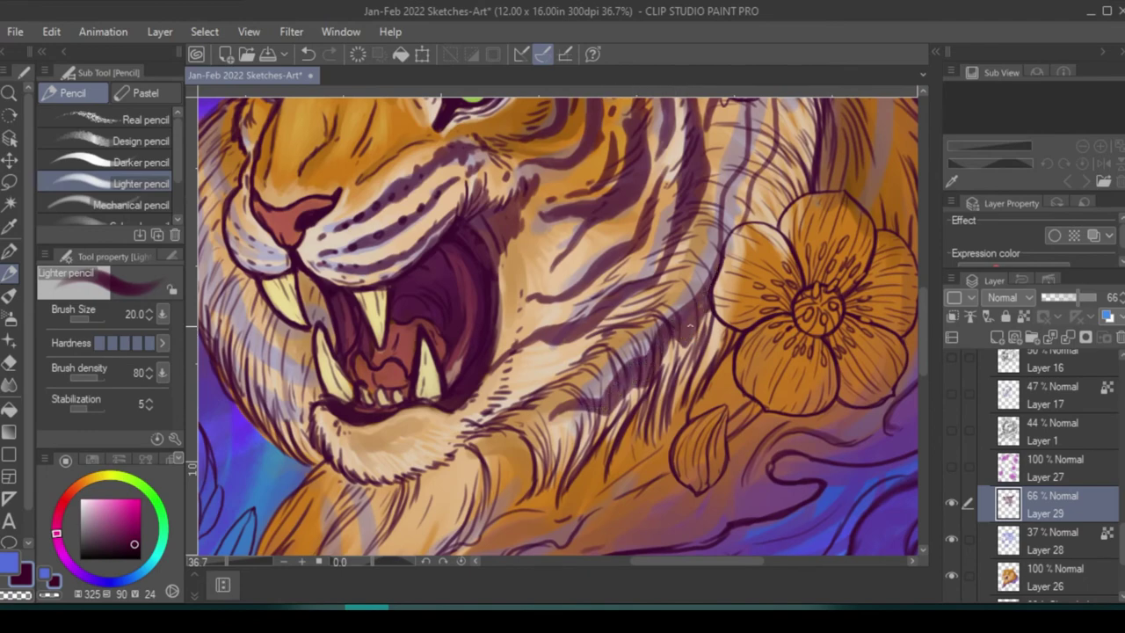
- Continue the stripes up the ruff between the open flower and the bud, and fill out those on the near cheek
scroll(725, 473, "up", 3)
mouse_move(725, 307)
left_mouse_down()
mouse_move(757, 209)
mouse_move(760, 157)
left_mouse_up()
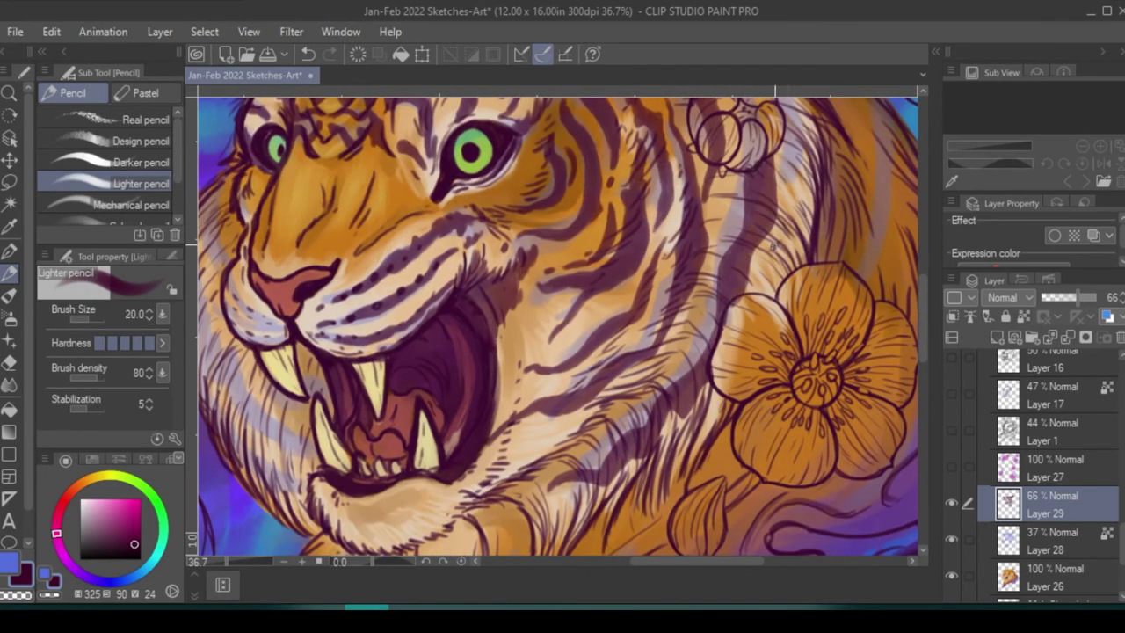
left_click_drag(775, 250, 796, 145)
mouse_move(615, 308)
left_mouse_down()
mouse_move(523, 469)
mouse_move(418, 373)
mouse_move(622, 114)
left_mouse_up()
mouse_move(694, 369)
left_mouse_down()
mouse_move(695, 277)
mouse_move(673, 151)
left_mouse_up()
mouse_move(634, 116)
left_mouse_down()
mouse_move(684, 186)
mouse_move(668, 352)
left_mouse_up()
left_click_drag(684, 276, 668, 349)
mouse_move(668, 351)
left_mouse_down()
mouse_move(718, 159)
mouse_move(611, 400)
mouse_move(590, 420)
left_mouse_up()
- Paint dark stripes on the chest fur below the chin at size 20
mouse_move(529, 471)
left_mouse_down()
mouse_move(721, 351)
mouse_move(777, 362)
left_mouse_up()
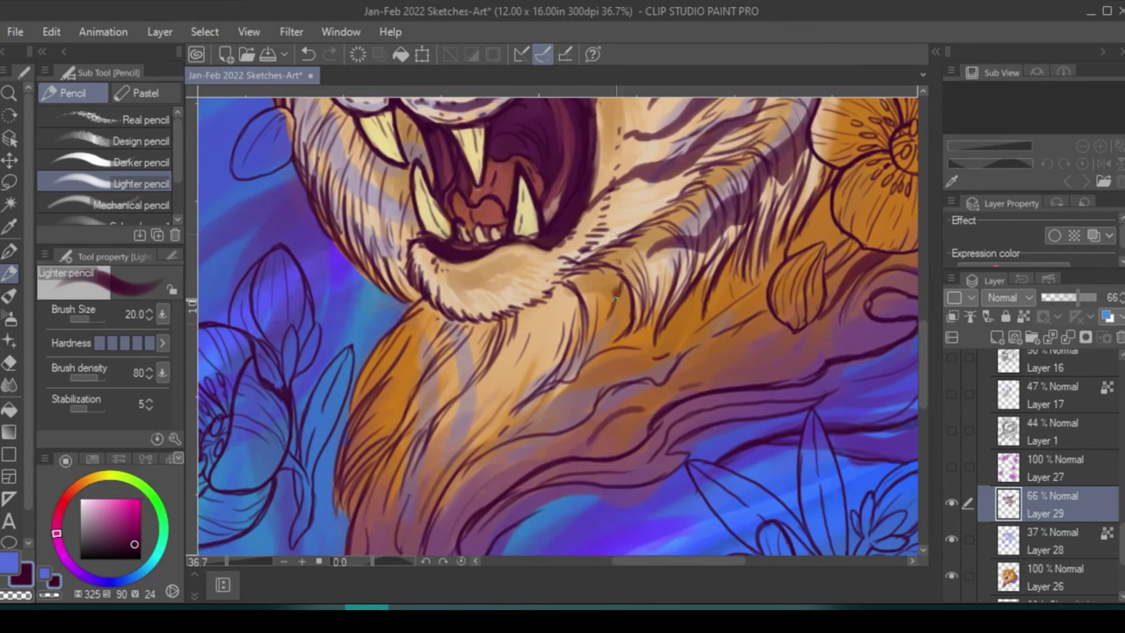
mouse_move(615, 299)
left_mouse_down()
mouse_move(514, 421)
mouse_move(579, 353)
left_mouse_up()
left_click_drag(580, 301, 528, 352)
left_click_drag(594, 285, 527, 349)
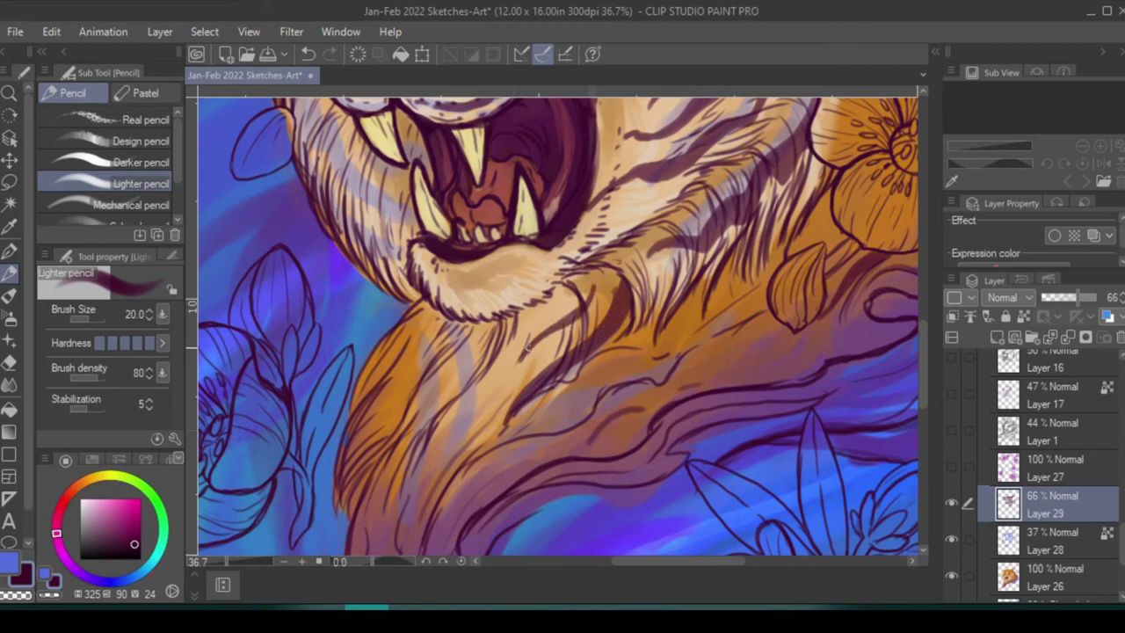
left_click_drag(599, 477, 615, 338)
mouse_move(538, 189)
left_mouse_down()
mouse_move(530, 312)
mouse_move(640, 290)
left_mouse_up()
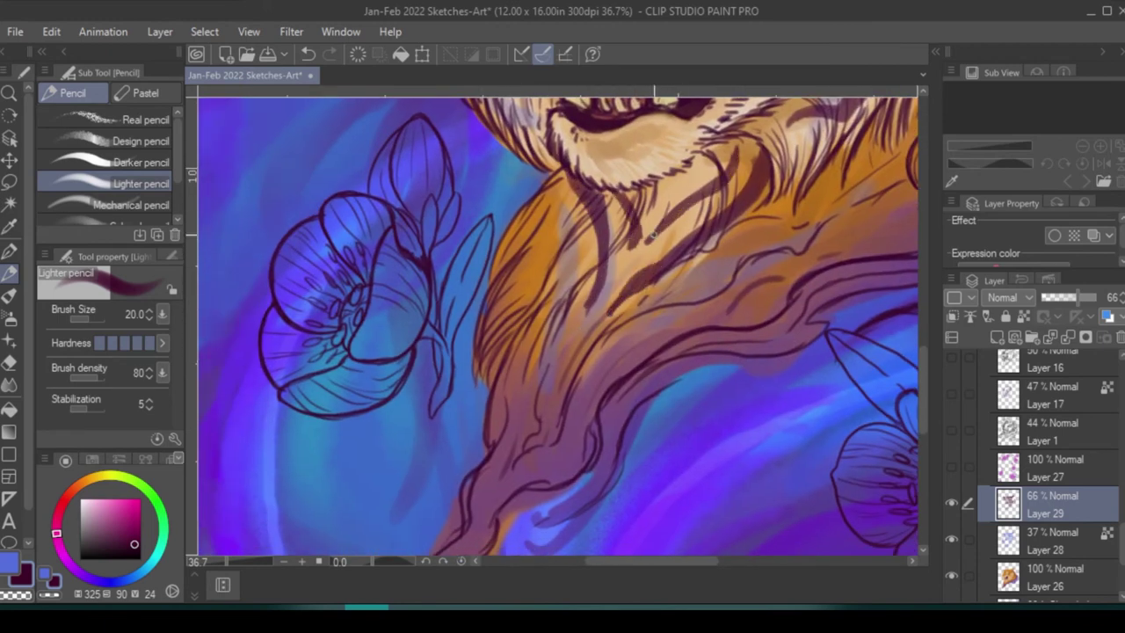
left_click_drag(652, 232, 682, 274)
- Paint the long stripes down the shoulder and the back of the neck at size 20
left_click_drag(573, 241, 543, 422)
mouse_move(575, 256)
left_mouse_down()
mouse_move(531, 429)
mouse_move(551, 400)
left_mouse_up()
left_click_drag(587, 217, 575, 389)
left_click_drag(580, 219, 573, 390)
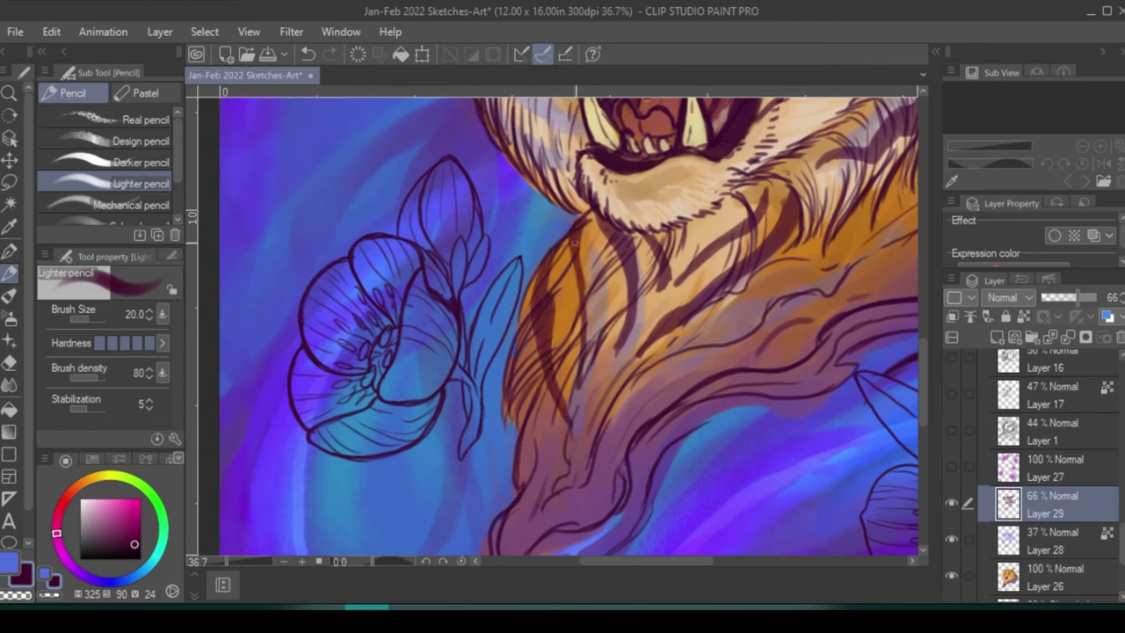
left_click_drag(571, 241, 582, 395)
left_click_drag(703, 352, 589, 396)
mouse_move(729, 378)
left_mouse_down()
mouse_move(523, 457)
mouse_move(513, 439)
left_mouse_up()
mouse_move(671, 402)
left_mouse_down()
mouse_move(539, 453)
mouse_move(632, 408)
mouse_move(537, 248)
left_mouse_up()
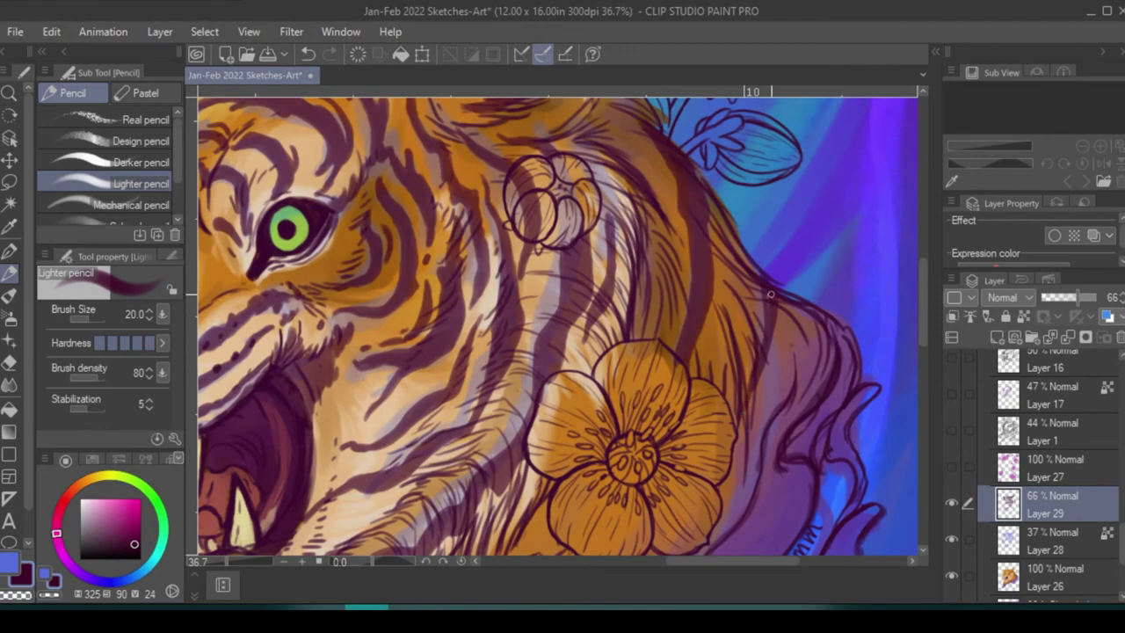
- Set Layer 29's opacity to 100% and try the Lighten, Exclusion and Darker color blending modes on it
scroll(770, 294, "down", 5)
left_click(1094, 297)
left_click(1011, 297)
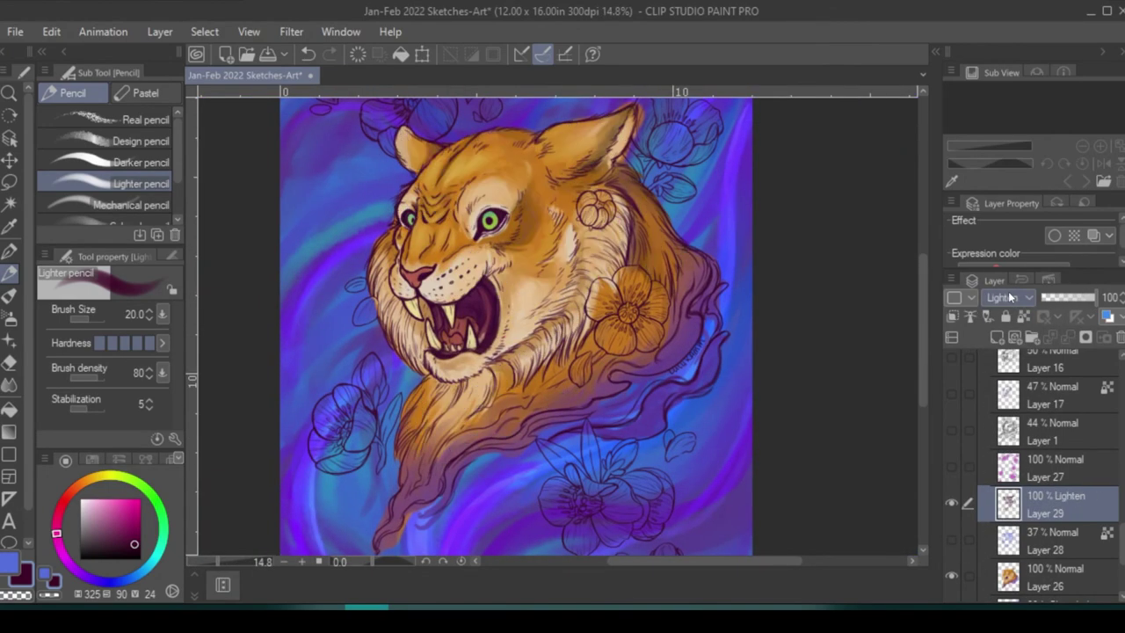
scroll(1011, 297, "down", 9)
scroll(1011, 297, "down", 8)
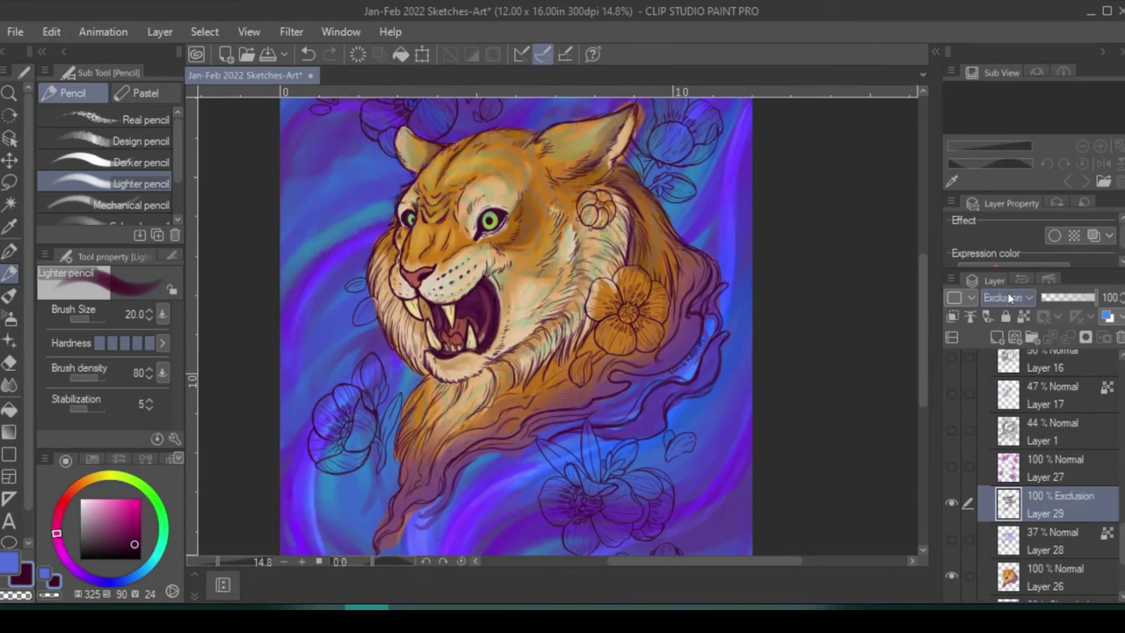
scroll(1004, 300, "up", 9)
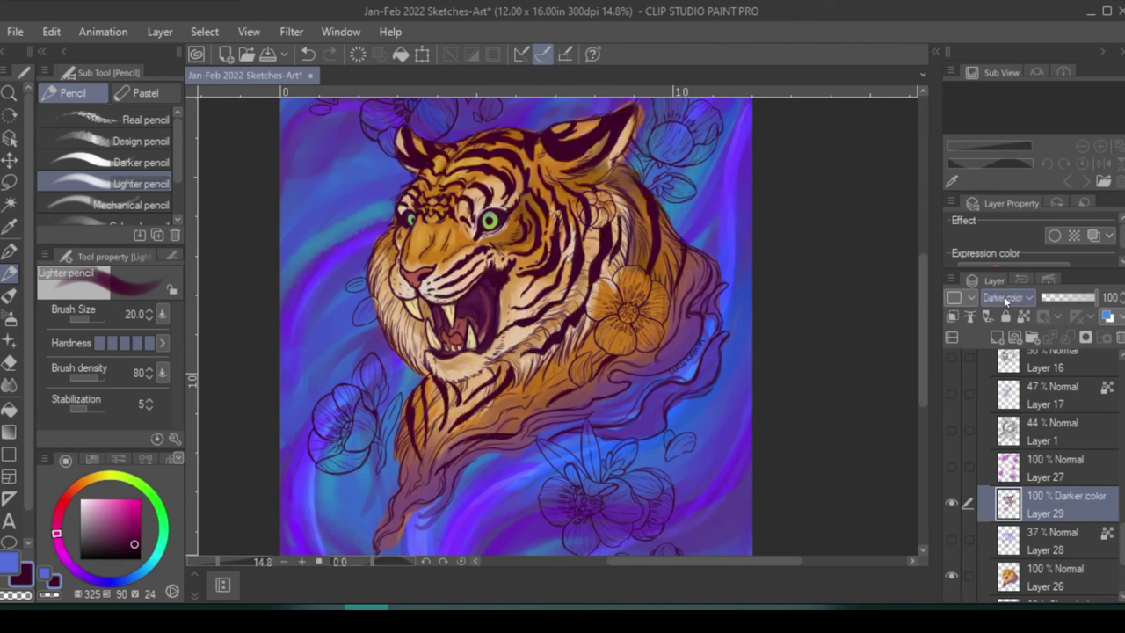
- Adjust the stripes' colour with Hue/Saturation/Luminosity, using hue -36, a raised saturation and a lowered luminosity
left_click(51, 31)
left_click(422, 501)
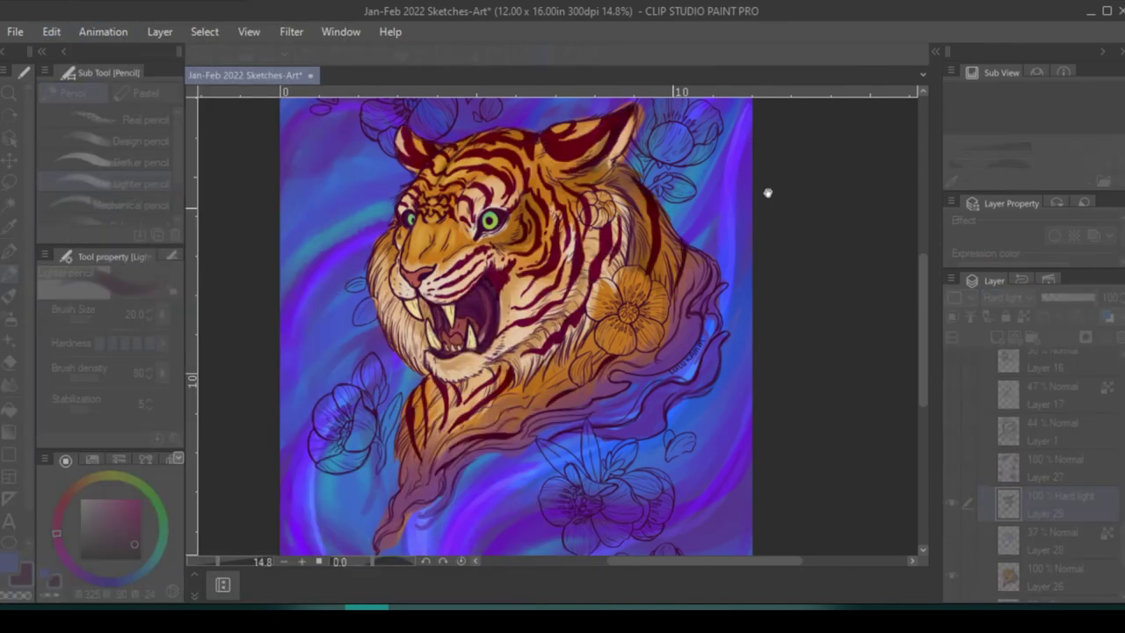
left_click_drag(857, 162, 898, 162)
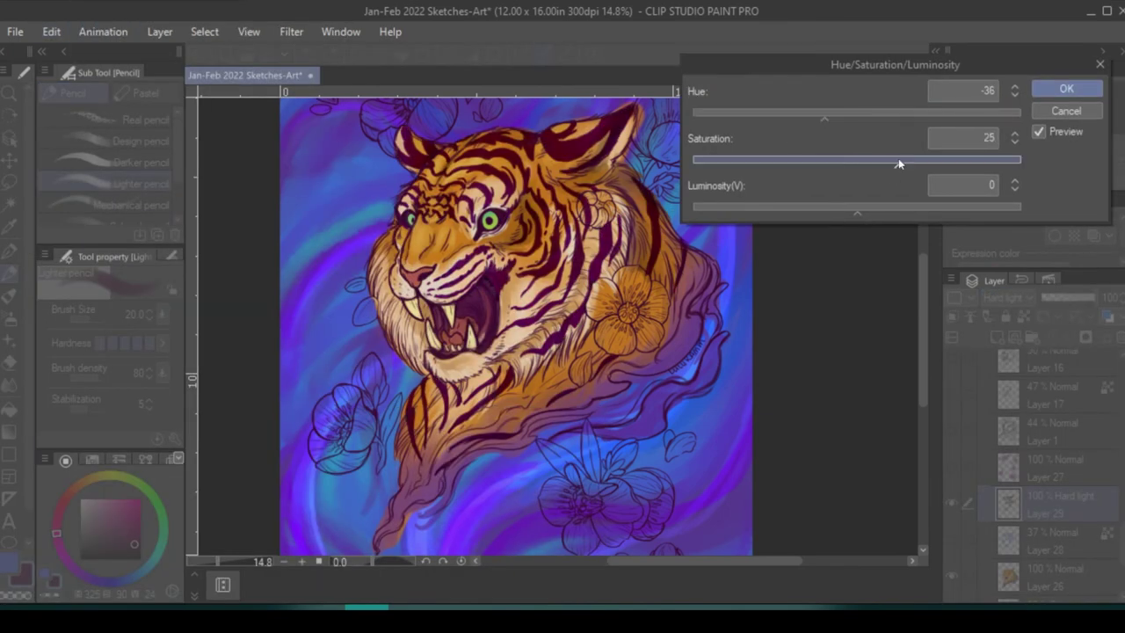
left_click_drag(857, 209, 802, 214)
left_click(1066, 88)
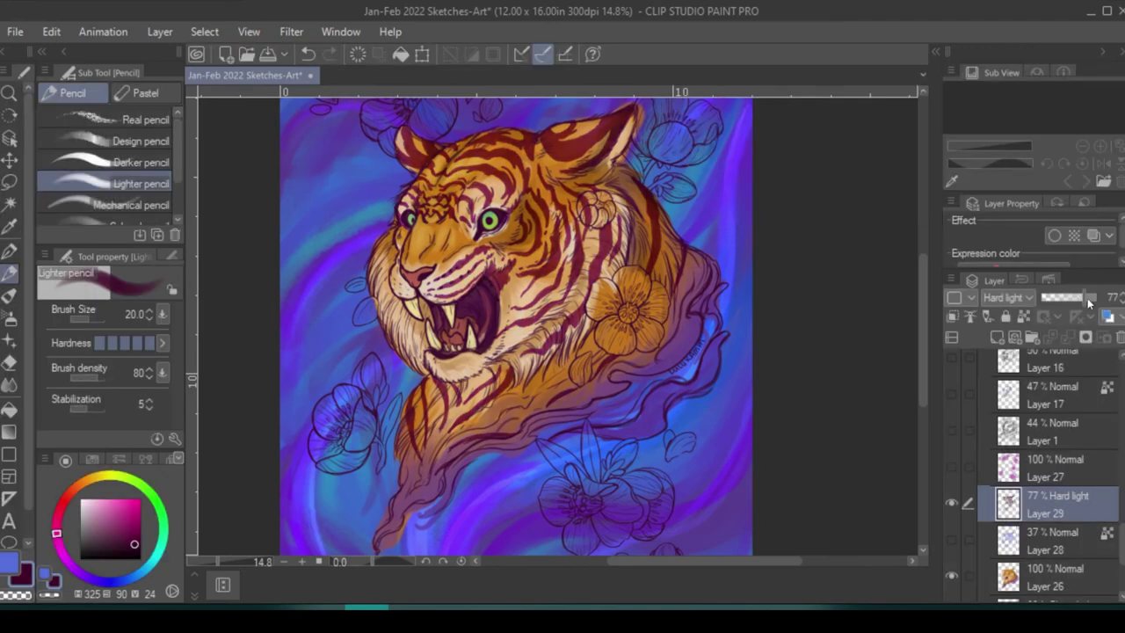
- Set Layer 29's blending mode to Normal and its opacity to 77%
left_click(1005, 297)
scroll(1018, 337, "up", 5)
scroll(1018, 337, "up", 2)
left_click(1002, 318)
left_click_drag(1093, 298, 1083, 301)
- Duplicate Layer 29, try the Hard mix and Darken blending modes on the copy, and delete the copy
key("ctrl+j")
left_click(1004, 297)
left_click(1010, 402)
left_click(1004, 297)
scroll(1011, 384, "down", 3)
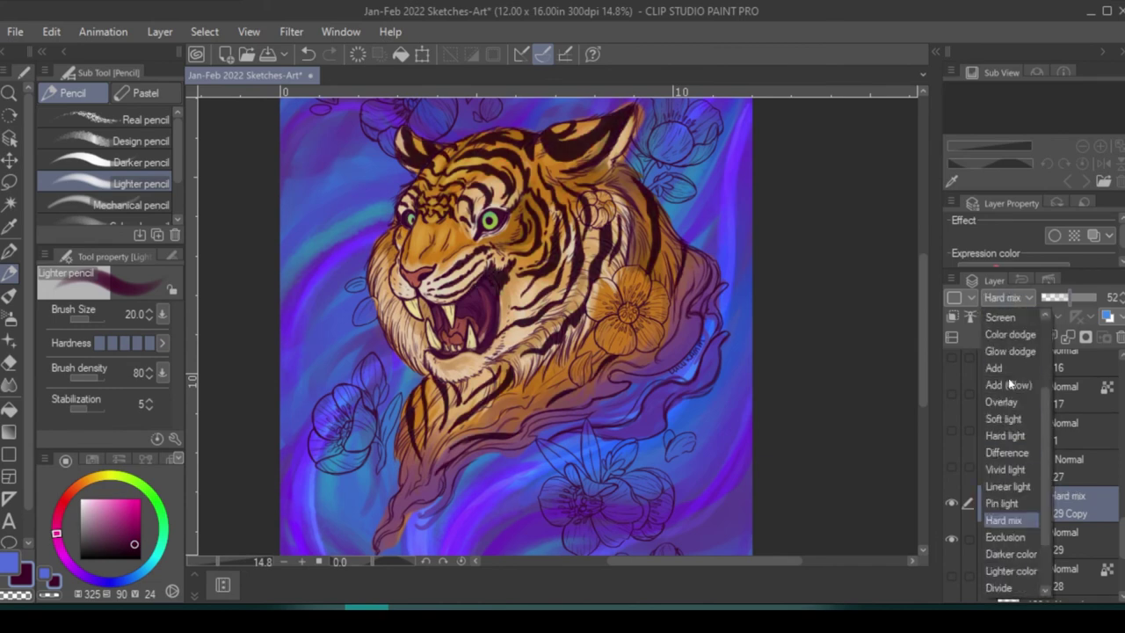
scroll(1010, 385, "up", 3)
left_click(1002, 350)
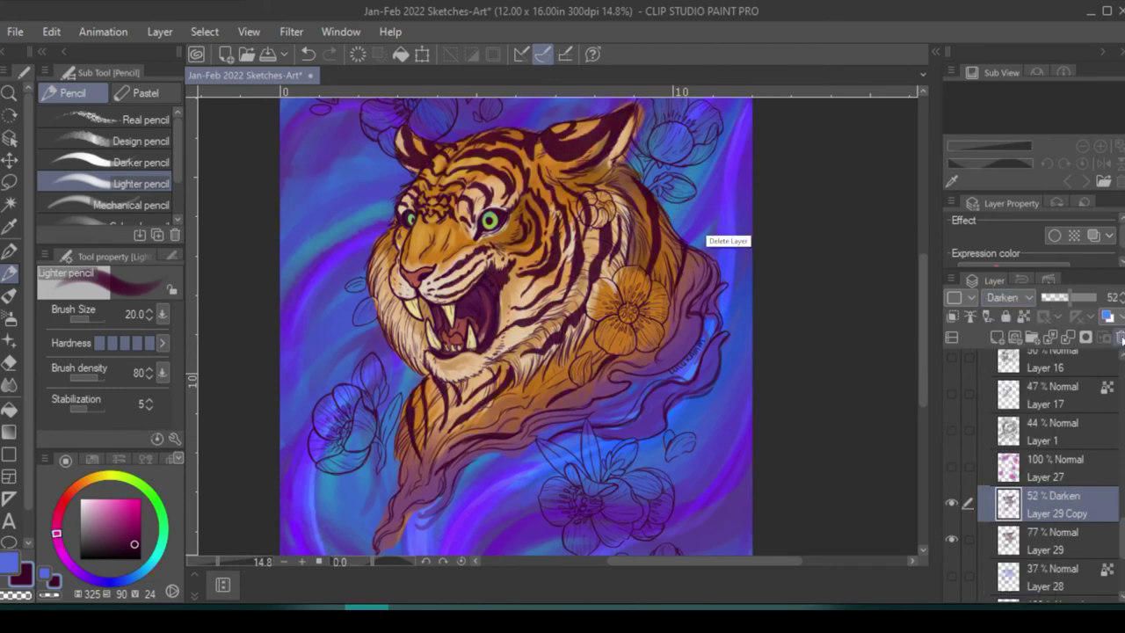
left_click(1120, 339)
- Show Layer 27 with the pink flowers
left_click(952, 466)
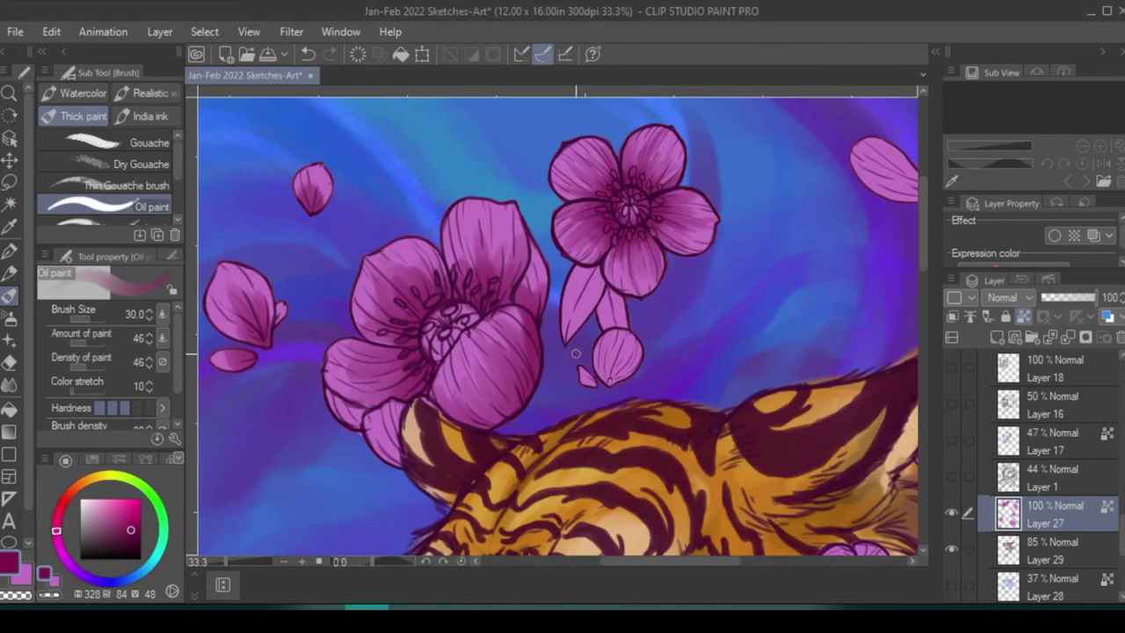
- Shade the loose petals along the upper part of the canvas with the dark magenta Oil paint brush at size 80
left_click(28, 580)
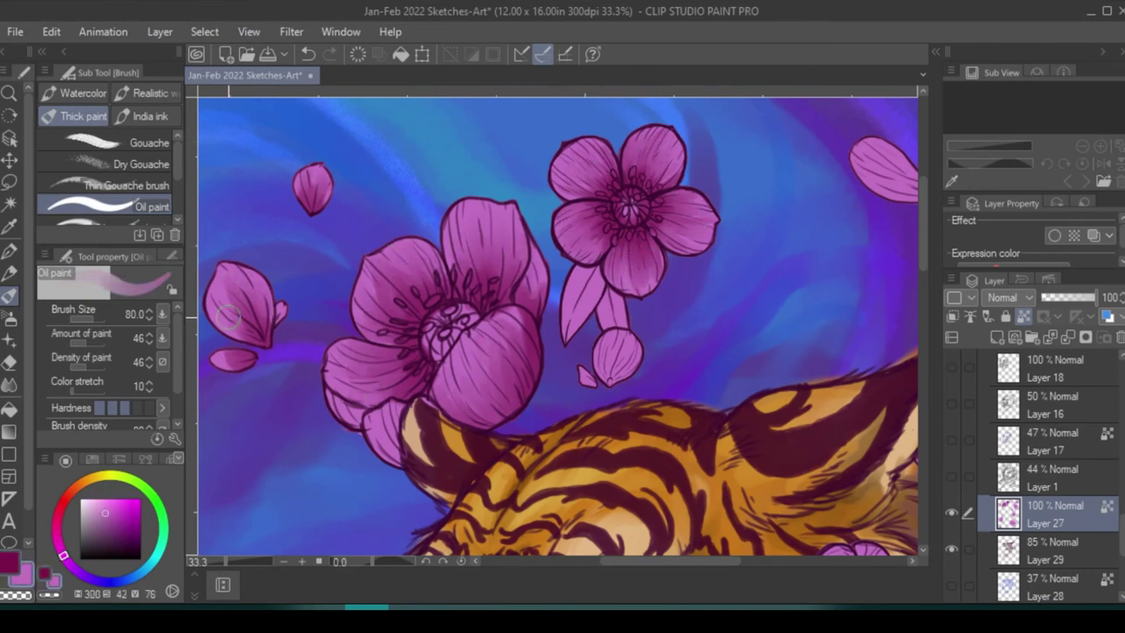
left_click(17, 569)
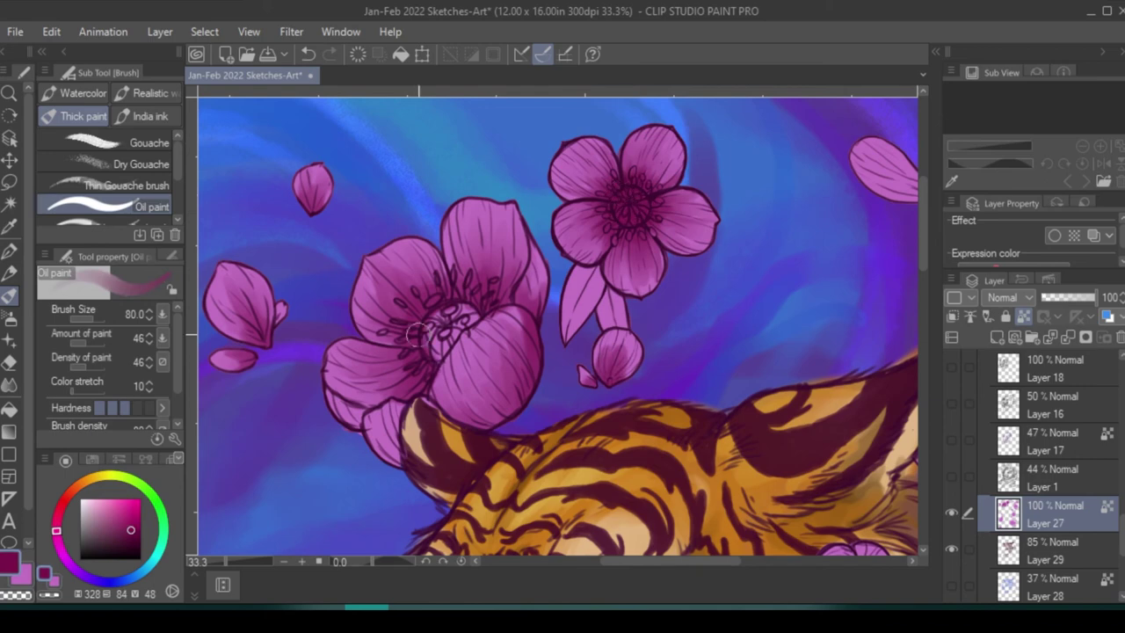
left_click_drag(418, 335, 114, 433)
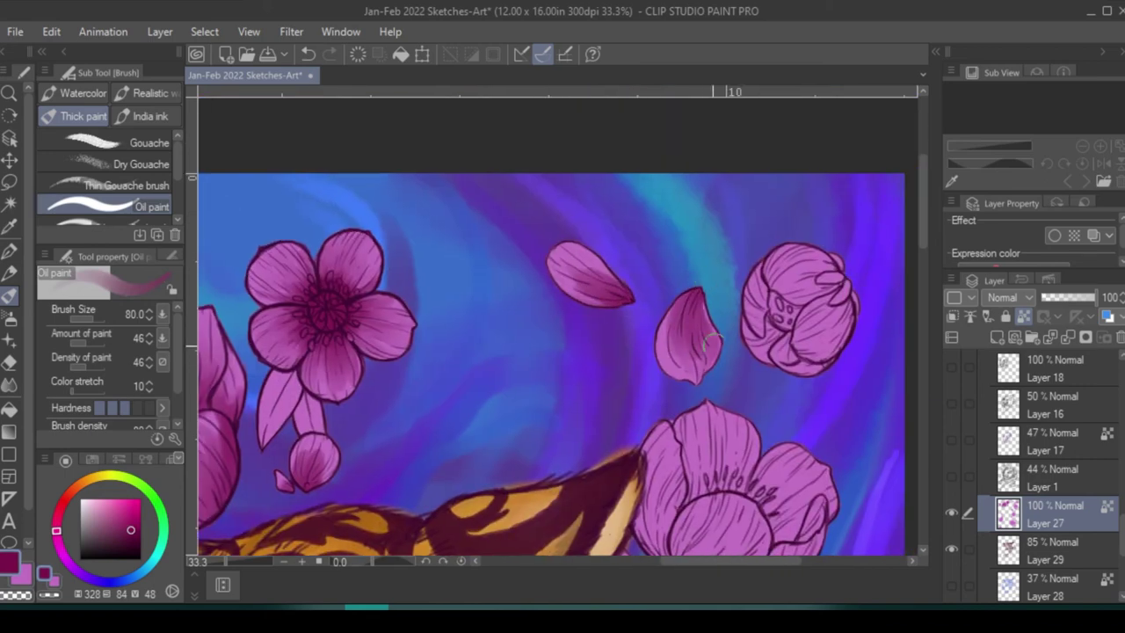
left_click_drag(699, 347, 594, 360)
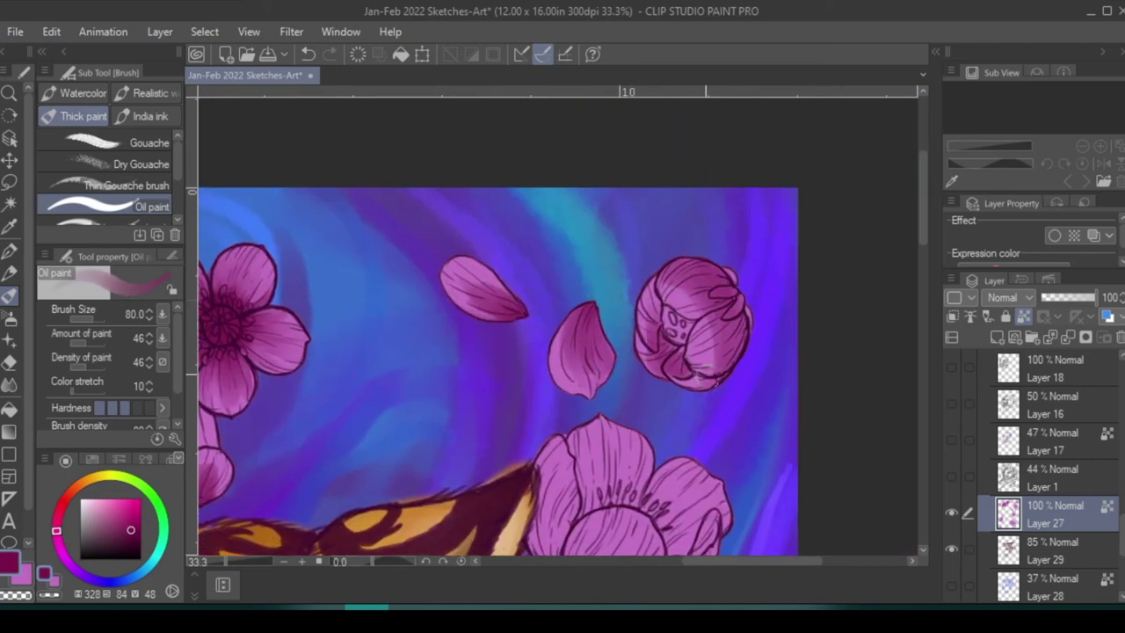
- Shade and blend the round bud in the painting's upper-right corner with magenta and pink tones sampled from it
left_click(707, 342, "alt")
left_click(703, 303, "alt")
mouse_move(677, 279)
left_mouse_down()
mouse_move(721, 325)
mouse_move(729, 369)
left_mouse_up()
left_click(716, 321, "alt")
left_click(724, 327, "alt")
left_click_drag(726, 327, 734, 364)
- Shade the base and inner petals of the large flower beside the tiger's ear with dark magenta at brush size 40
left_click_drag(734, 365, 694, 225)
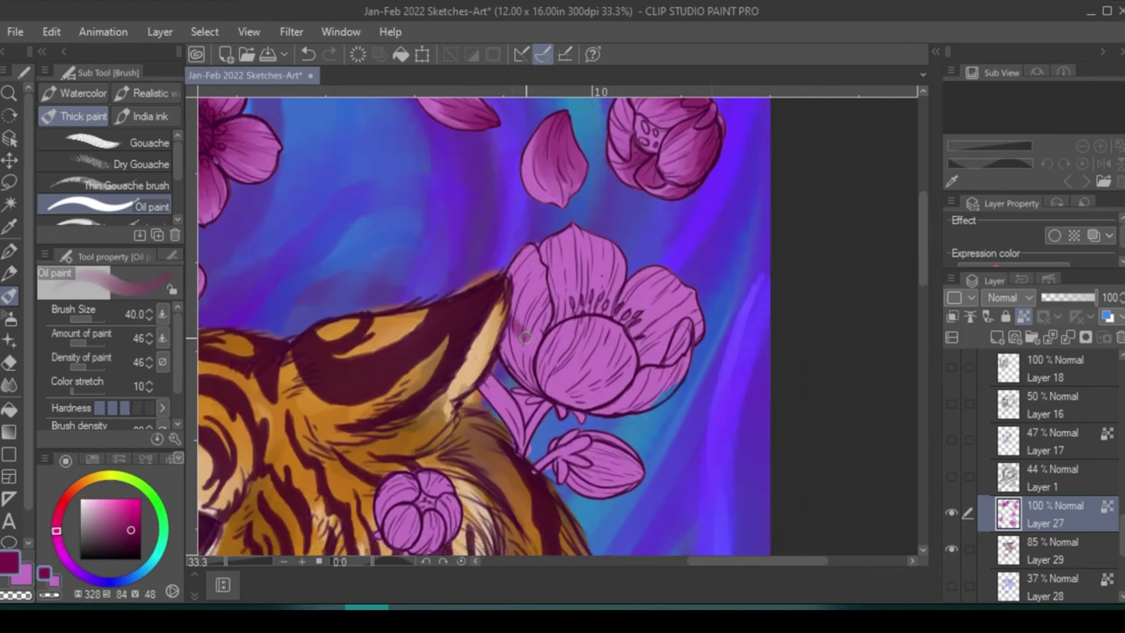
mouse_move(526, 336)
left_mouse_down()
mouse_move(551, 384)
mouse_move(615, 387)
left_mouse_up()
mouse_move(519, 316)
left_mouse_down()
mouse_move(571, 387)
mouse_move(607, 396)
left_mouse_up()
mouse_move(553, 277)
left_mouse_down()
mouse_move(664, 360)
mouse_move(570, 289)
mouse_move(617, 317)
left_mouse_up()
mouse_move(638, 403)
left_mouse_down()
mouse_move(678, 369)
mouse_move(598, 352)
left_mouse_up()
left_click_drag(598, 391, 547, 315)
mouse_move(519, 253)
left_mouse_down()
mouse_move(516, 293)
mouse_move(578, 345)
mouse_move(584, 258)
mouse_move(606, 246)
mouse_move(649, 303)
left_mouse_up()
- Blend sampled pink and dark magenta on the ear-side flower's petals and shade the small bud beneath it
left_click(523, 299, "alt")
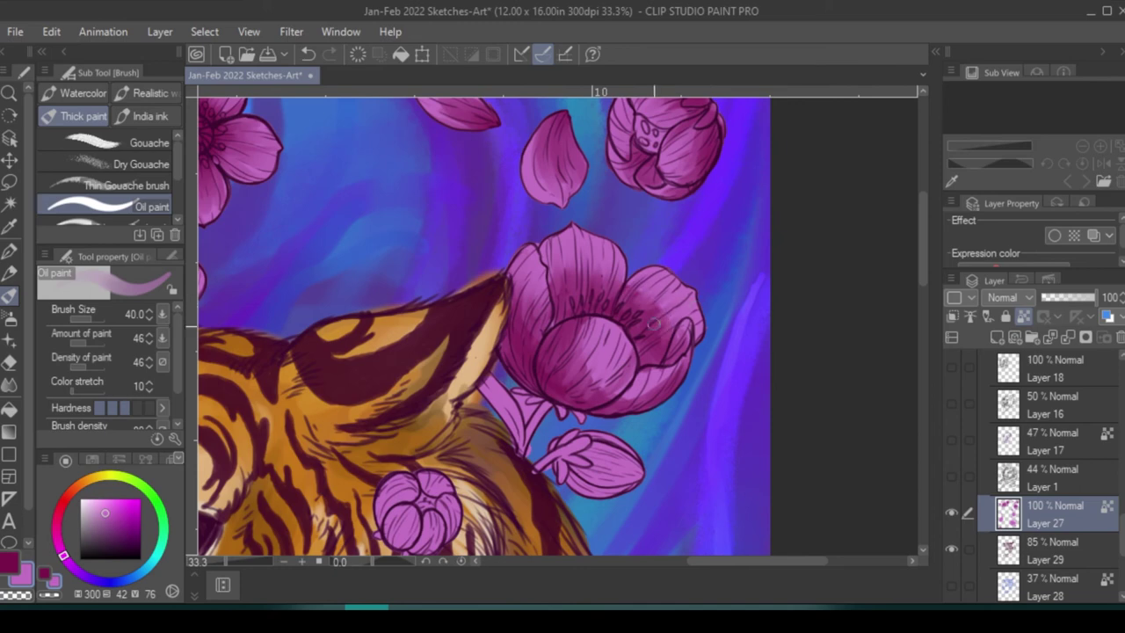
left_click(614, 385, "alt")
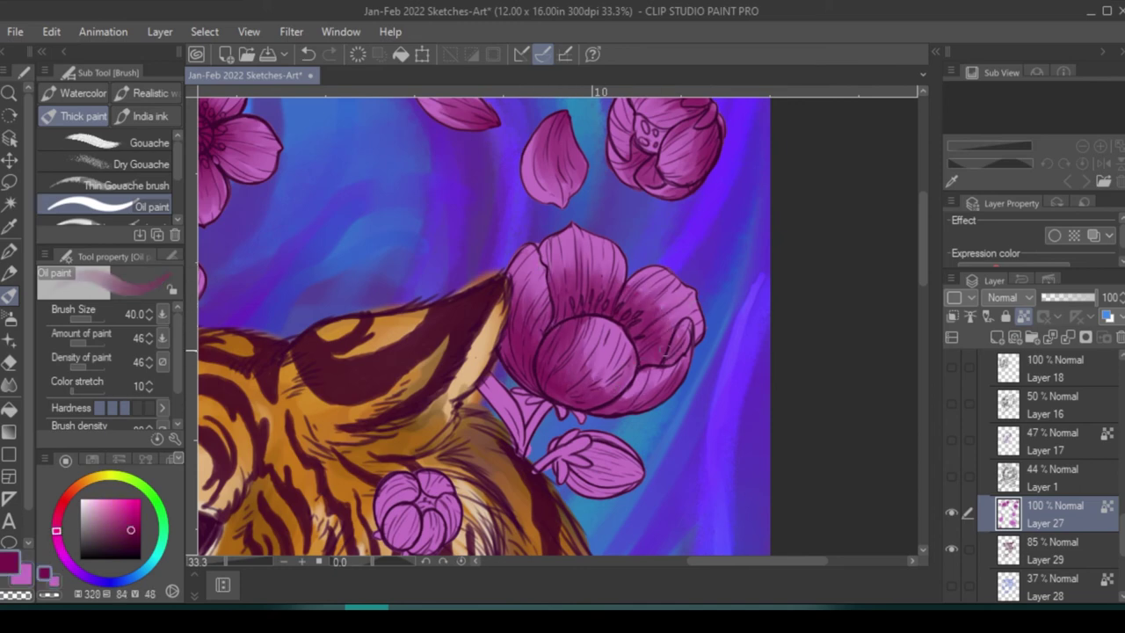
left_click_drag(666, 355, 648, 280)
mouse_move(541, 418)
left_mouse_down()
mouse_move(619, 369)
mouse_move(620, 382)
mouse_move(668, 343)
left_mouse_up()
left_click(605, 388, "alt")
- Shade the round bud on the tiger's cheek with dark magenta using the Oil paint brush at size 40
key("p")
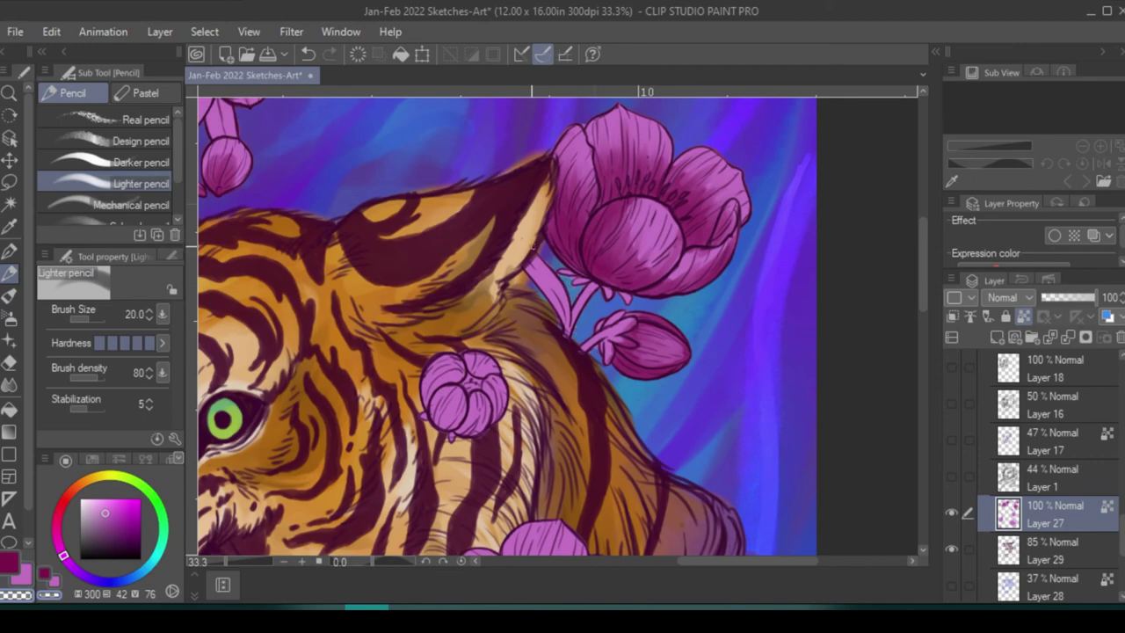
left_click_drag(562, 370, 645, 331)
left_click(527, 334, "alt")
key("b")
left_click_drag(580, 369, 557, 319)
mouse_move(563, 299)
left_mouse_down()
mouse_move(512, 338)
mouse_move(558, 325)
mouse_move(532, 300)
mouse_move(505, 339)
left_mouse_up()
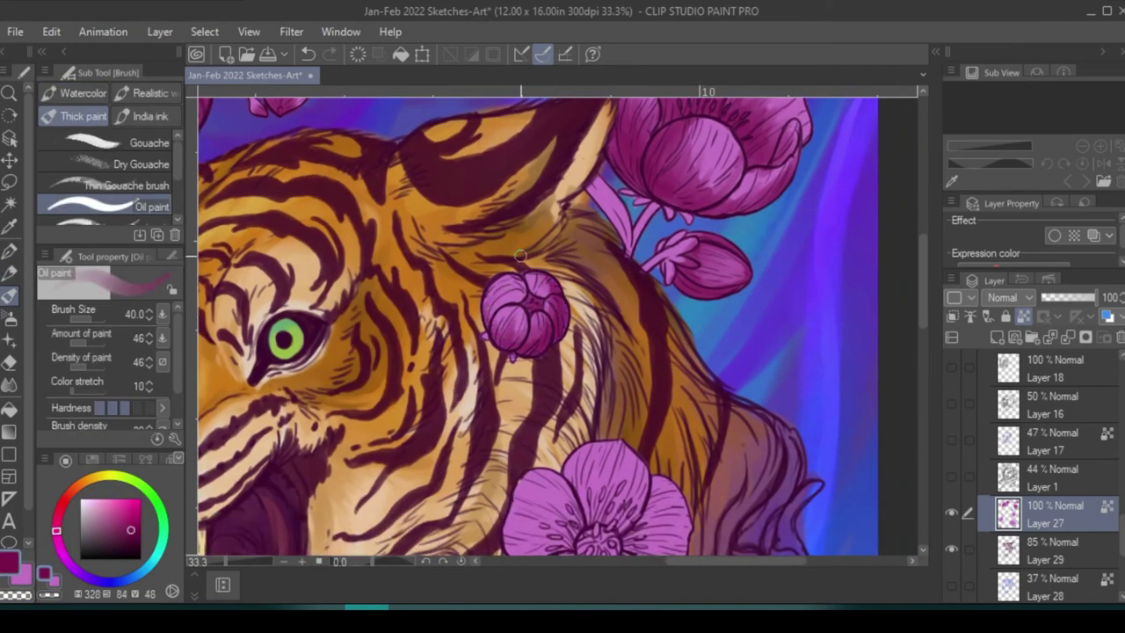
- Shade the five-petal flower on the tiger's neck outward from its centre with dark magenta, softening the petals with light pink at size 60
left_click_drag(562, 422, 563, 228)
mouse_move(571, 308)
left_mouse_down()
mouse_move(633, 378)
mouse_move(569, 348)
left_mouse_up()
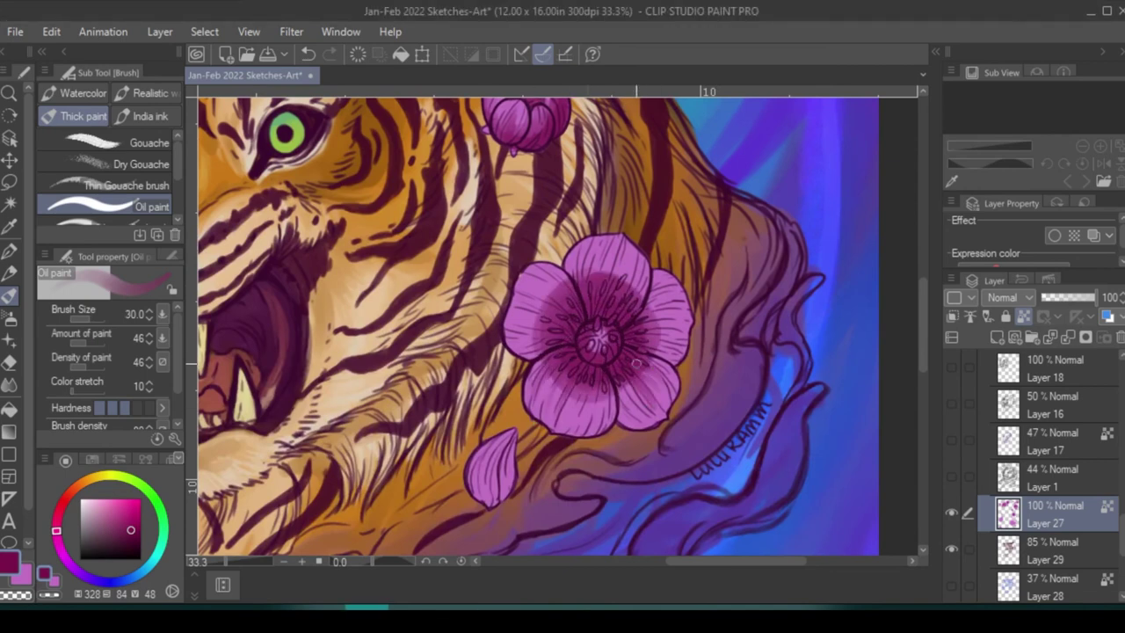
left_click_drag(659, 341, 608, 323)
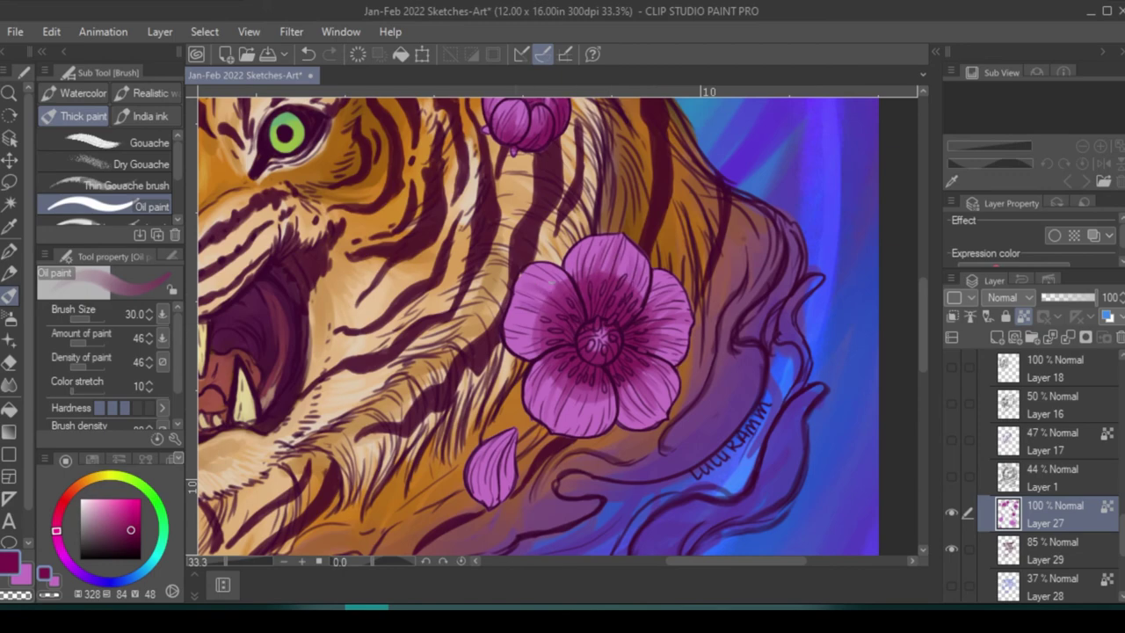
left_click(510, 297, "alt")
key("bracketright")
key("bracketright")
key("bracketright")
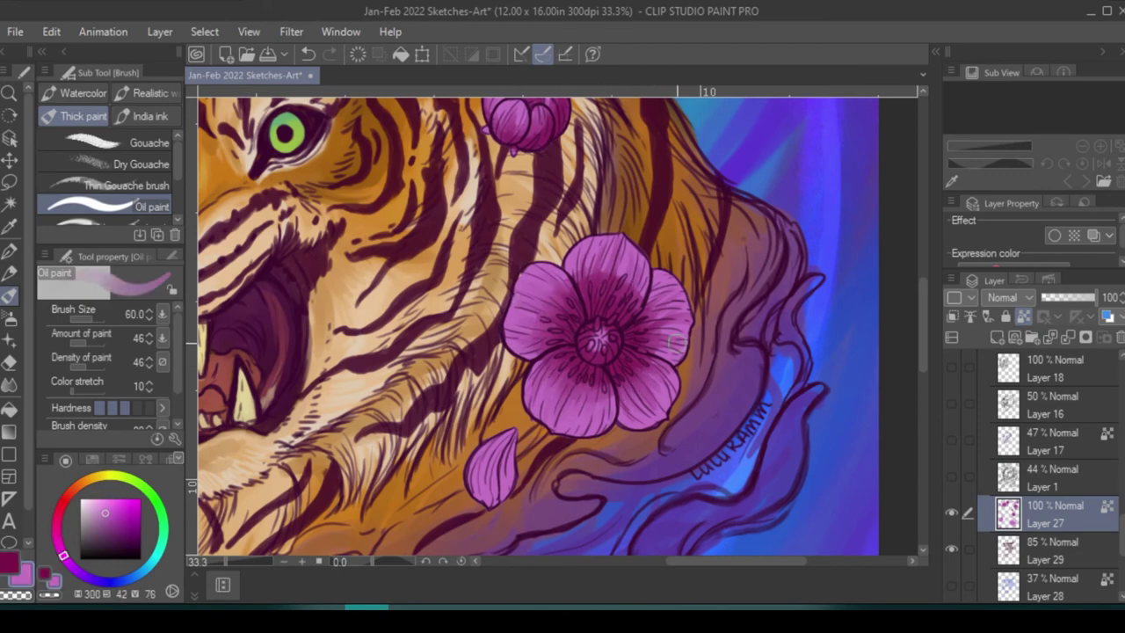
left_click(612, 256, "alt")
- Shade the loose petal pair and the rear blossom of the lower-right flower cluster with dark magenta, blending in light pink
scroll(611, 256, "down", 5)
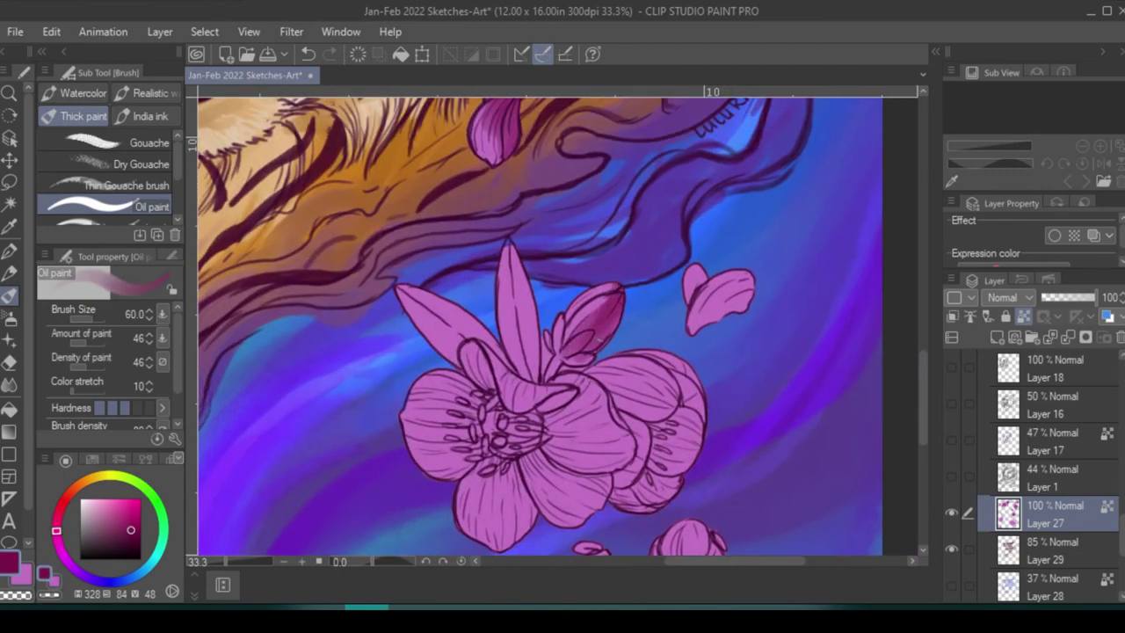
left_click_drag(682, 401, 671, 330)
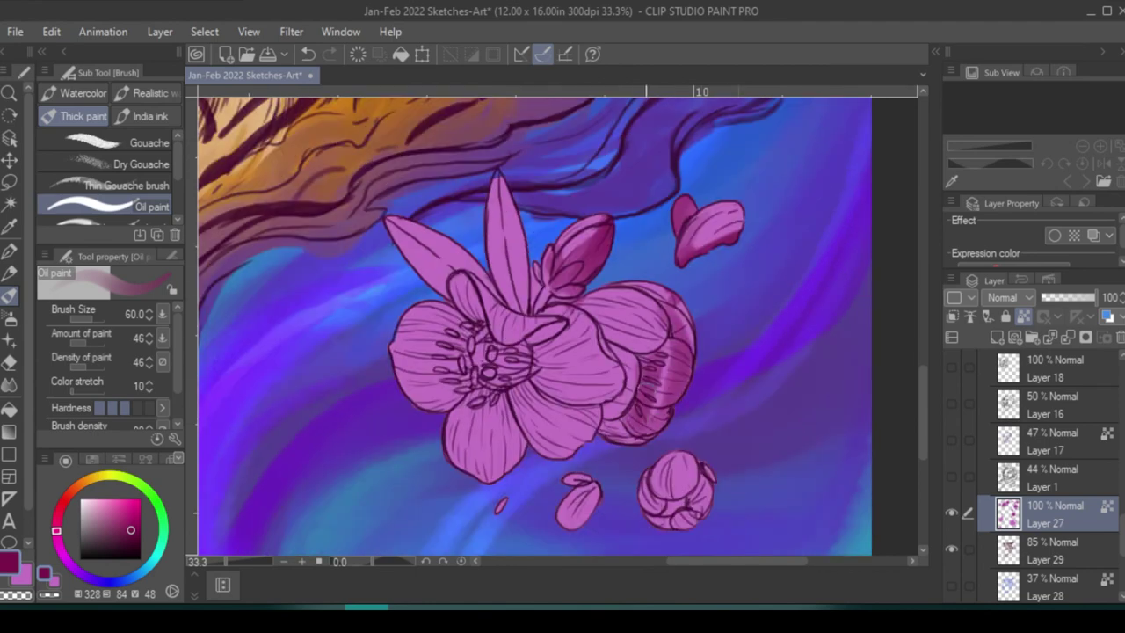
mouse_move(651, 414)
left_mouse_down()
mouse_move(672, 331)
mouse_move(622, 413)
mouse_move(676, 308)
left_mouse_up()
left_click_drag(629, 339, 598, 290)
left_click(606, 325, "alt")
left_click_drag(606, 299, 668, 334)
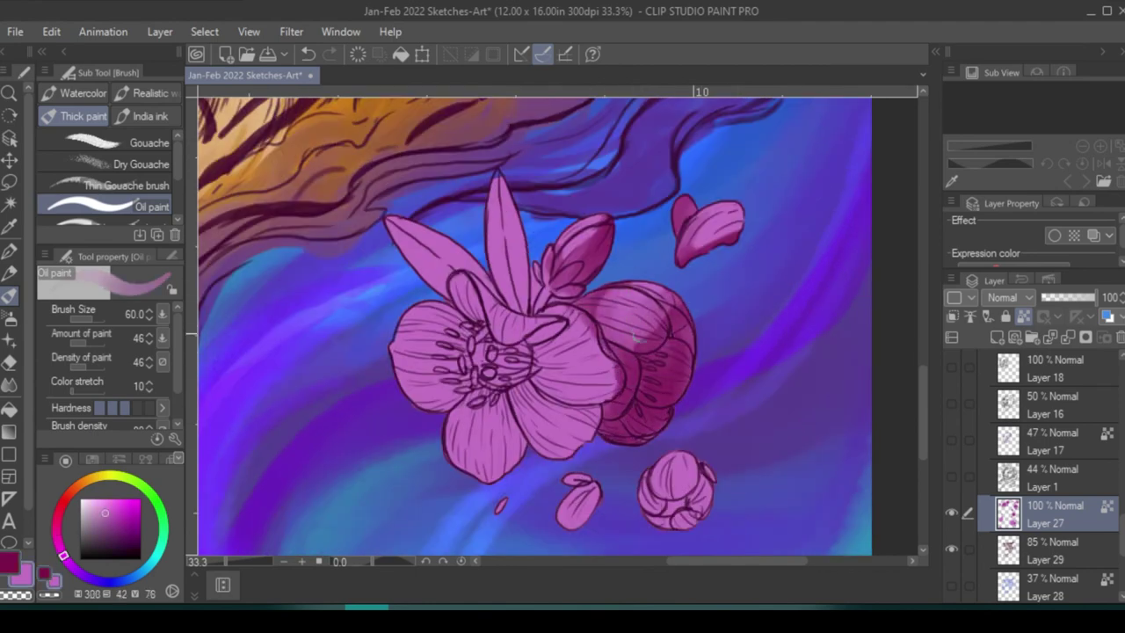
- Shade the front flower of the lower-right cluster, plus the round bud and small petals below it, with dark magenta
mouse_move(615, 369)
left_mouse_down()
mouse_move(685, 373)
mouse_move(606, 351)
left_mouse_up()
left_click(562, 334, "alt")
left_click_drag(545, 312, 563, 395)
mouse_move(466, 281)
left_mouse_down()
mouse_move(492, 334)
mouse_move(554, 342)
left_mouse_up()
scroll(465, 356, "down", 1)
left_click_drag(465, 356, 562, 387)
left_click_drag(659, 426, 694, 488)
mouse_move(580, 453)
left_mouse_down()
mouse_move(607, 488)
mouse_move(615, 484)
left_mouse_up()
left_click_drag(503, 463, 508, 472)
- Reduce the brush size to 25 and add finer dark magenta shading to the front flower's petals around its centre
key("bracketleft")
key("bracketleft")
key("bracketleft")
key("bracketleft")
left_click_drag(492, 360, 501, 439)
left_click_drag(457, 378, 474, 422)
left_click_drag(492, 386, 509, 426)
left_click_drag(400, 321, 448, 360)
left_click_drag(409, 295, 457, 281)
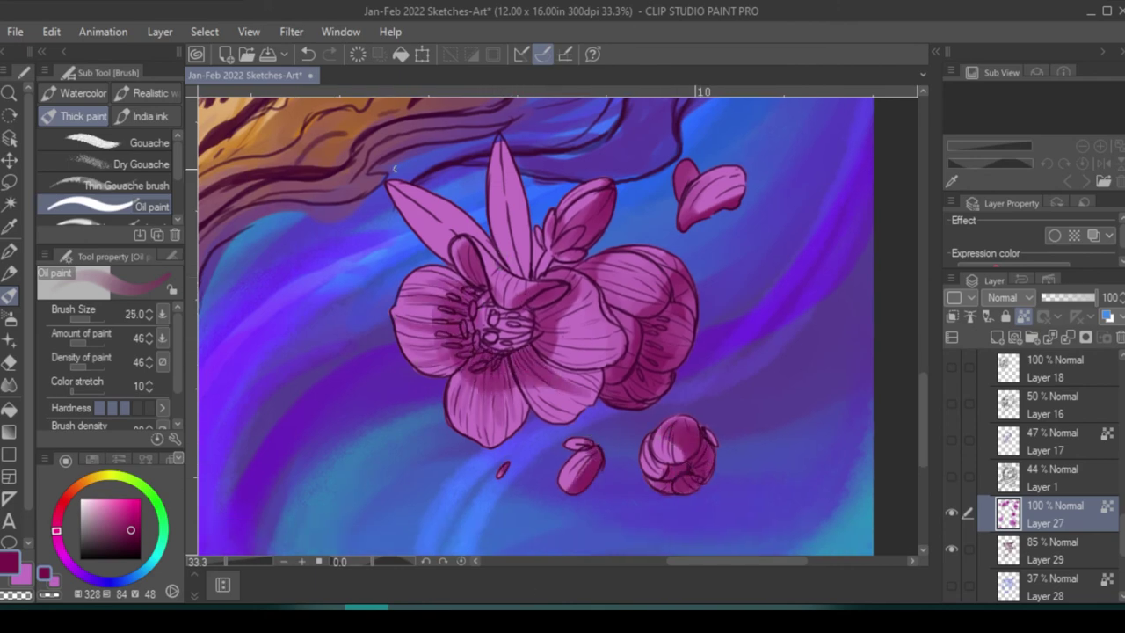
- Extend the shading over the front flower's remaining petals and the round bud, and blend with light pink at brush size 60
left_click_drag(563, 338, 602, 316)
left_click_drag(589, 360, 538, 400)
left_click_drag(558, 369, 602, 376)
left_click_drag(668, 432, 670, 453)
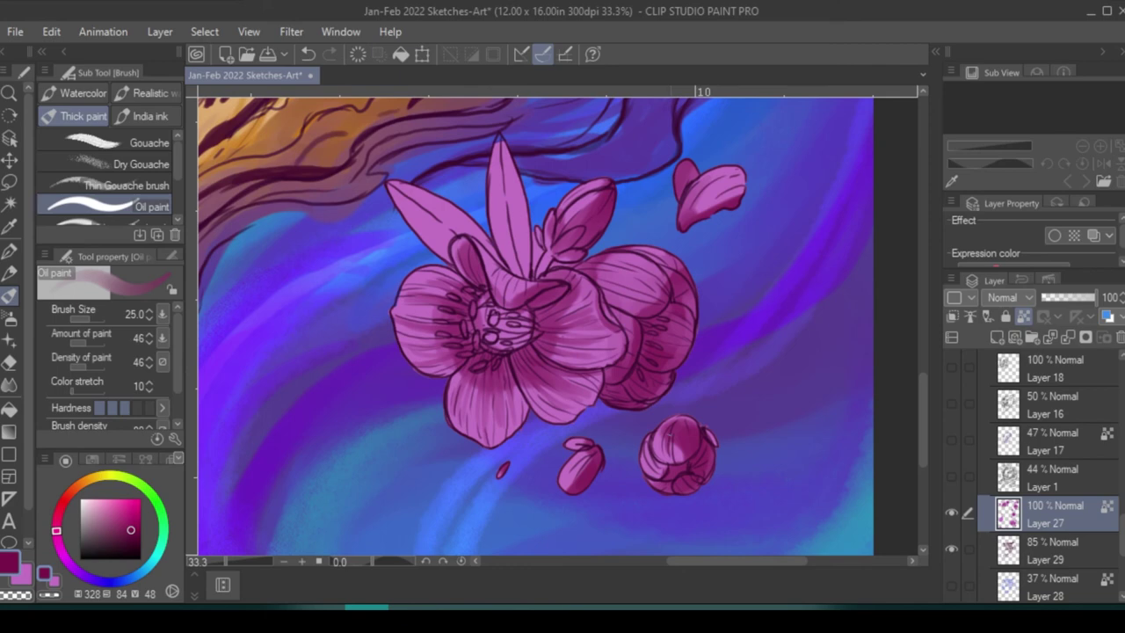
left_click(684, 424, "alt")
key("bracketright")
key("bracketright")
key("bracketright")
key("bracketright")
left_click_drag(624, 324, 563, 356)
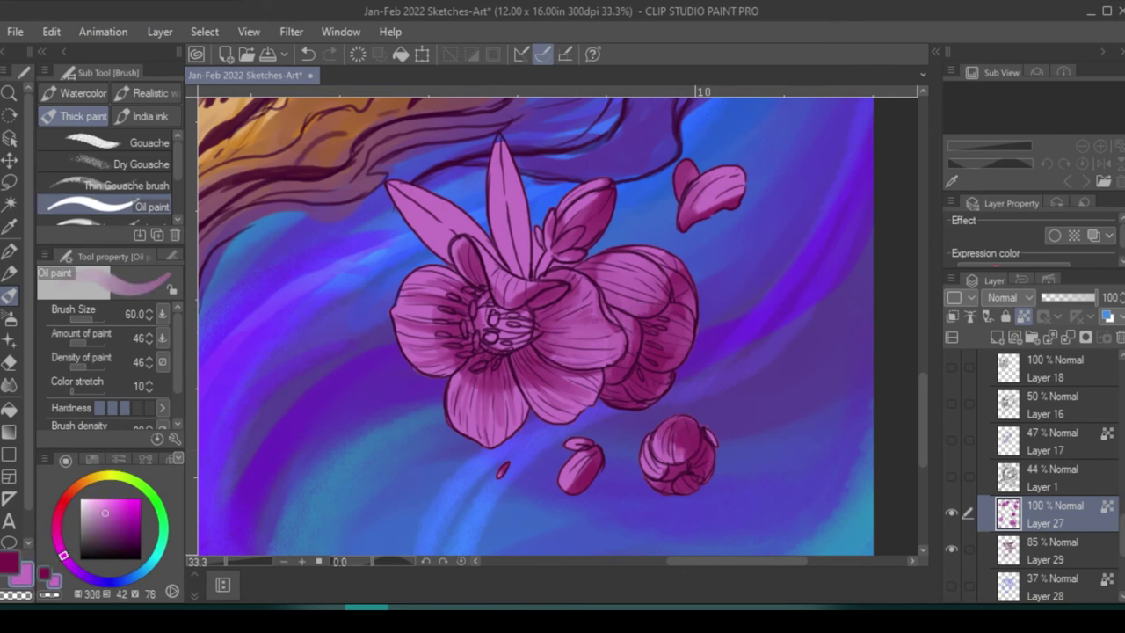
- Shade the bud in the canvas's bottom-left corner, and block in dark magenta shadows on the flower beside the tiger's foreleg
mouse_move(518, 294)
left_mouse_down()
mouse_move(413, 316)
mouse_move(503, 390)
left_mouse_up()
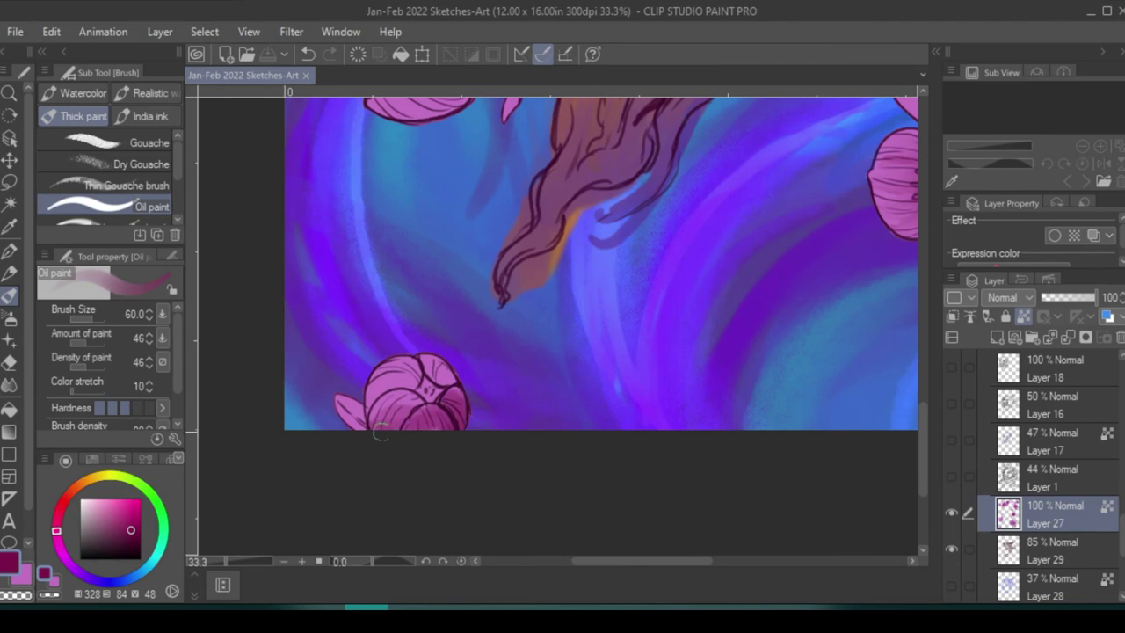
left_click_drag(413, 413, 376, 387)
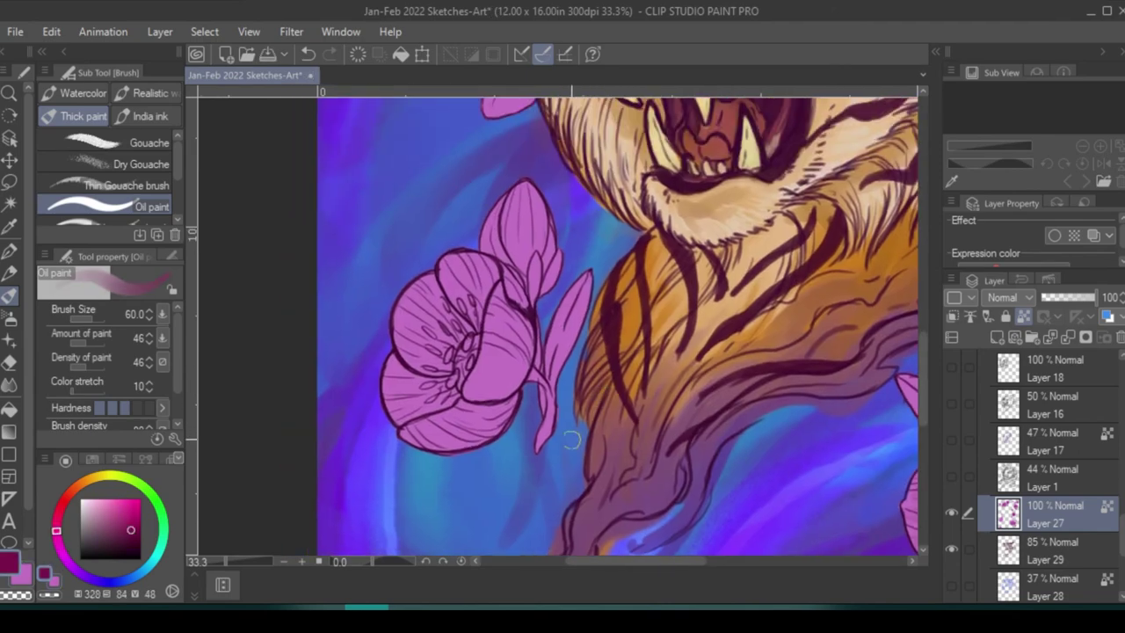
left_click_drag(440, 325, 457, 392)
mouse_move(519, 273)
left_mouse_down()
mouse_move(474, 440)
mouse_move(528, 179)
mouse_move(540, 294)
left_mouse_up()
- Refine the shading of the flower and bud beside the tiger's foreleg with magenta and light pink at brush size 25
key("bracketleft")
key("bracketleft")
key("bracketleft")
key("bracketleft")
left_click_drag(444, 317, 409, 364)
left_click(497, 334, "alt")
left_click_drag(496, 321, 500, 378)
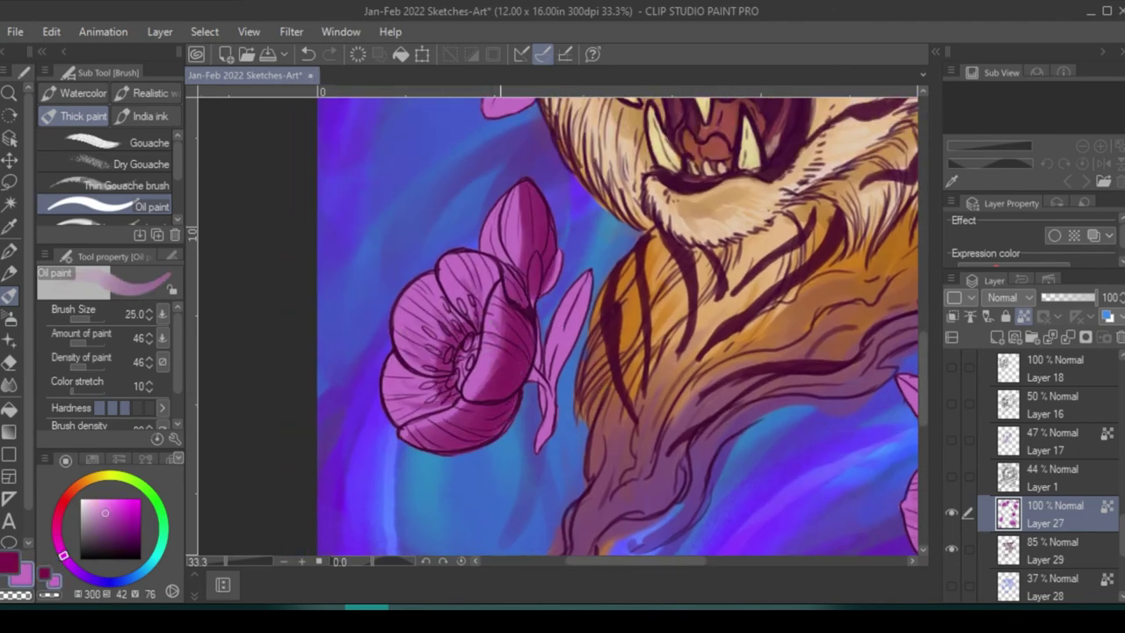
left_click_drag(520, 268, 517, 208)
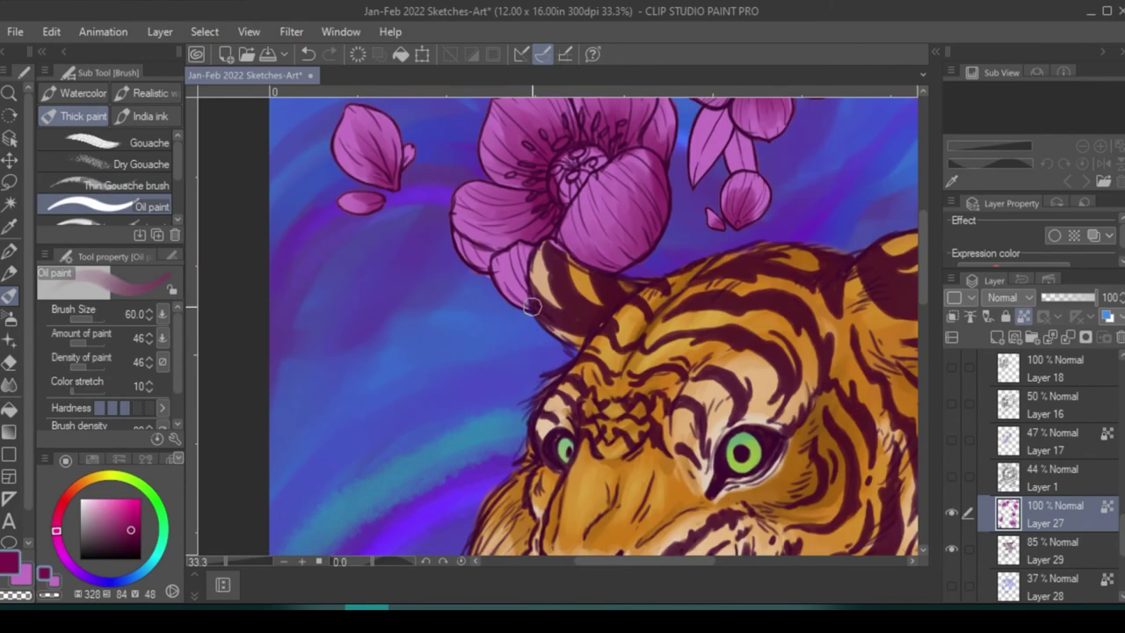
- Choose a dark purple (hue 282, saturation 92, value 38) and deepen the shadows in the flowers with brush size 60
left_click_drag(532, 306, 475, 260)
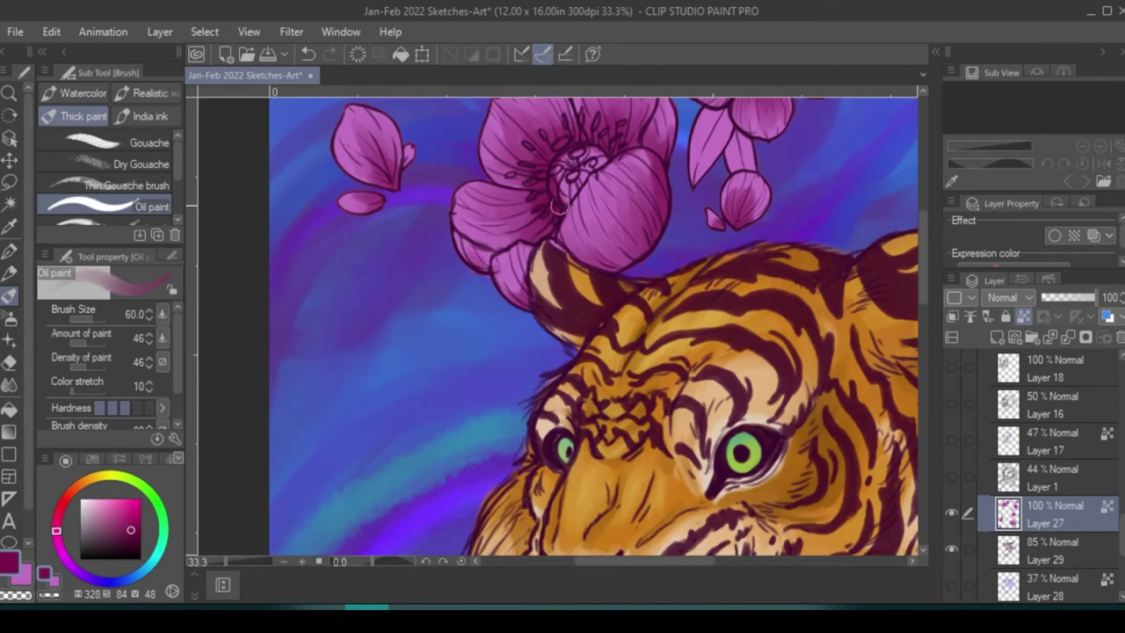
left_click_drag(67, 514, 82, 575)
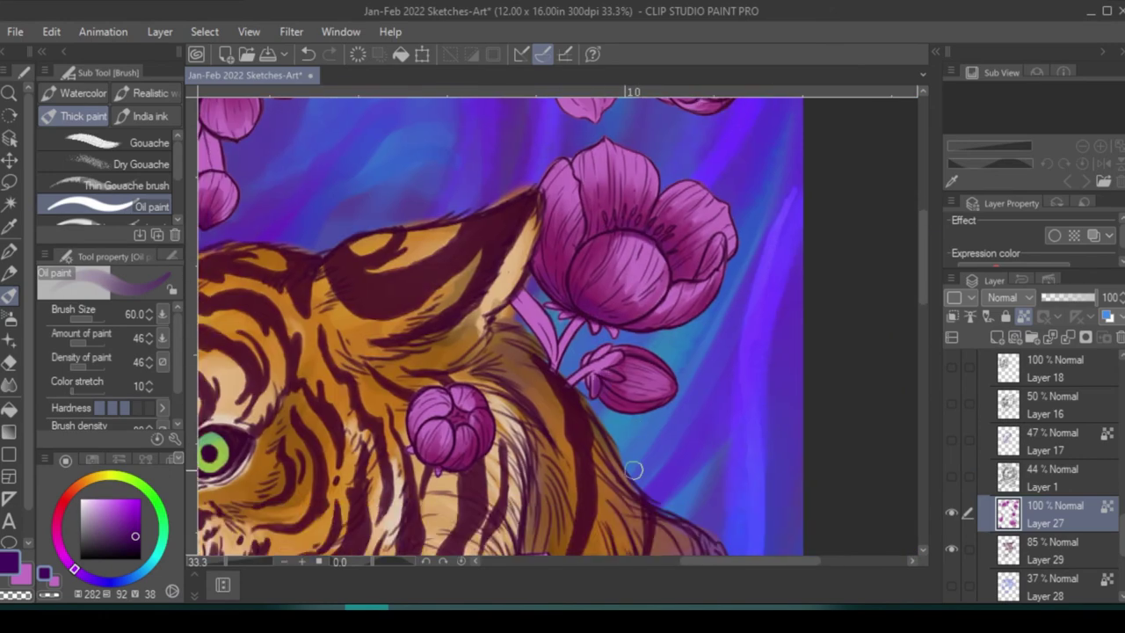
scroll(633, 471, "down", 10)
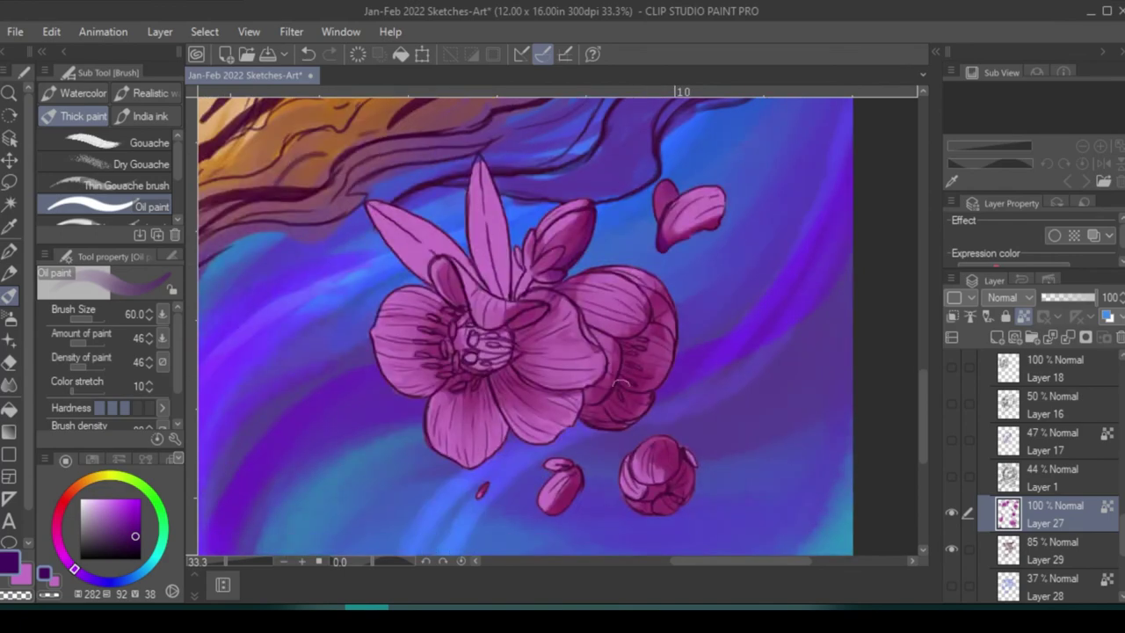
left_click_drag(632, 334, 616, 413)
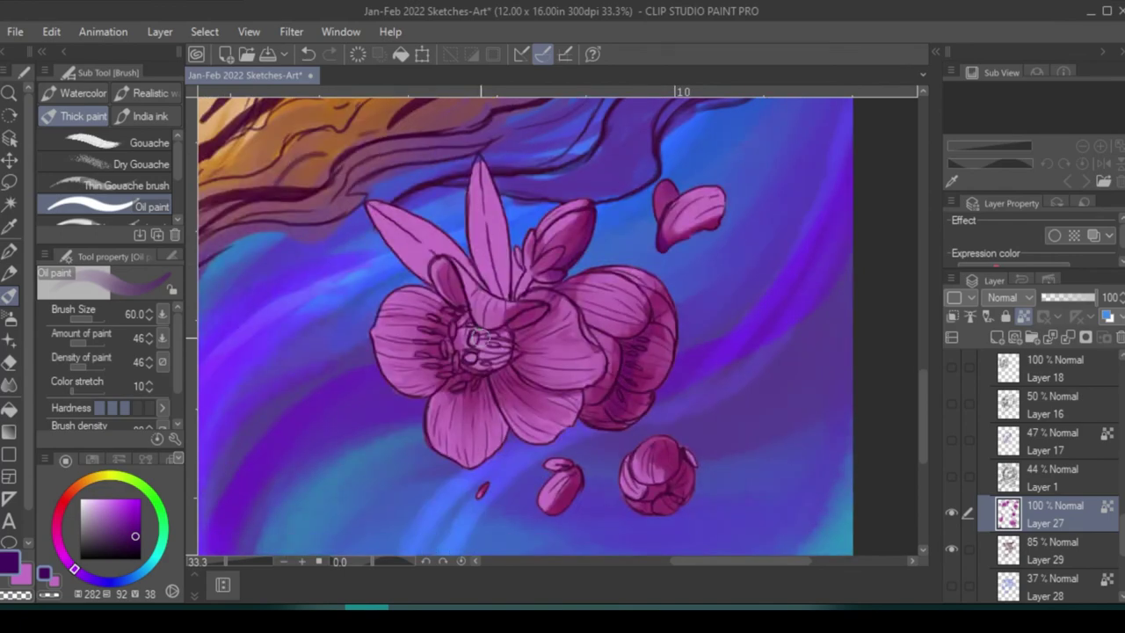
left_click_drag(465, 360, 527, 333)
left_click_drag(523, 396, 571, 386)
left_click_drag(409, 495, 480, 455)
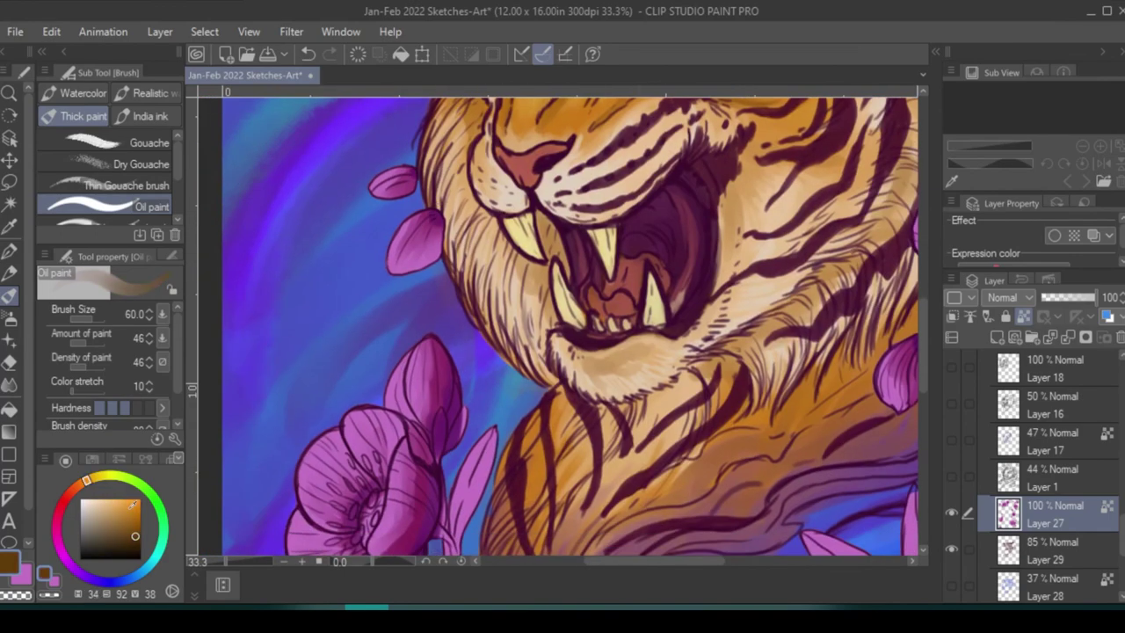
- Paint the centre of the flower beside the foreleg with the Lighter pencil in dark red (hue 352, saturation 64, value 35)
left_click(10, 272)
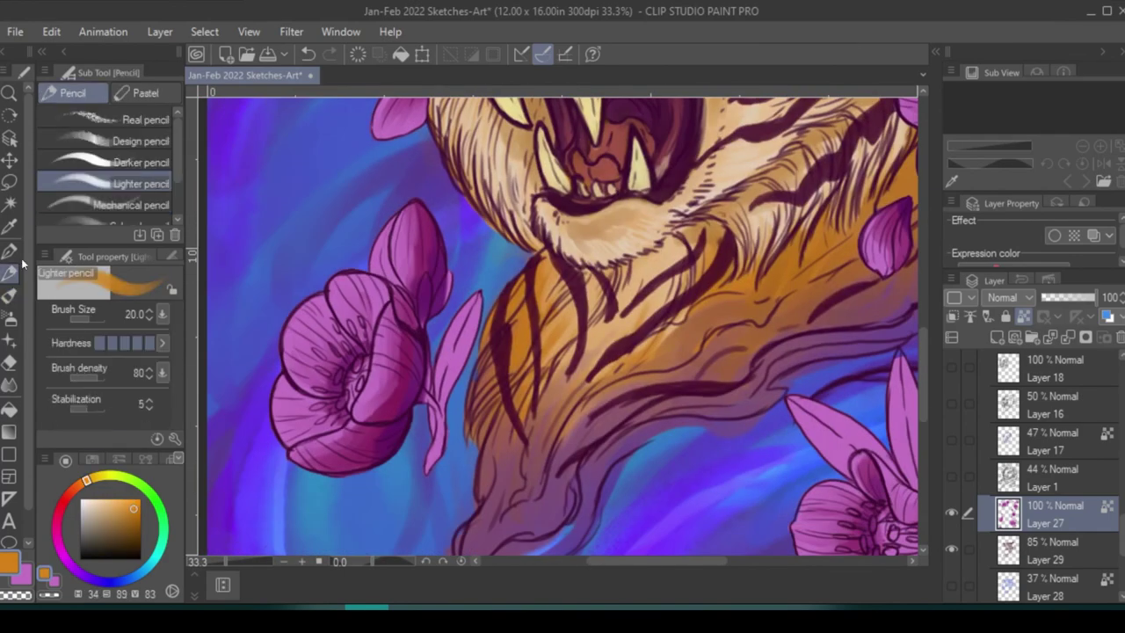
key("ctrl+z")
left_click(23, 573)
left_click(70, 492)
left_click(108, 535)
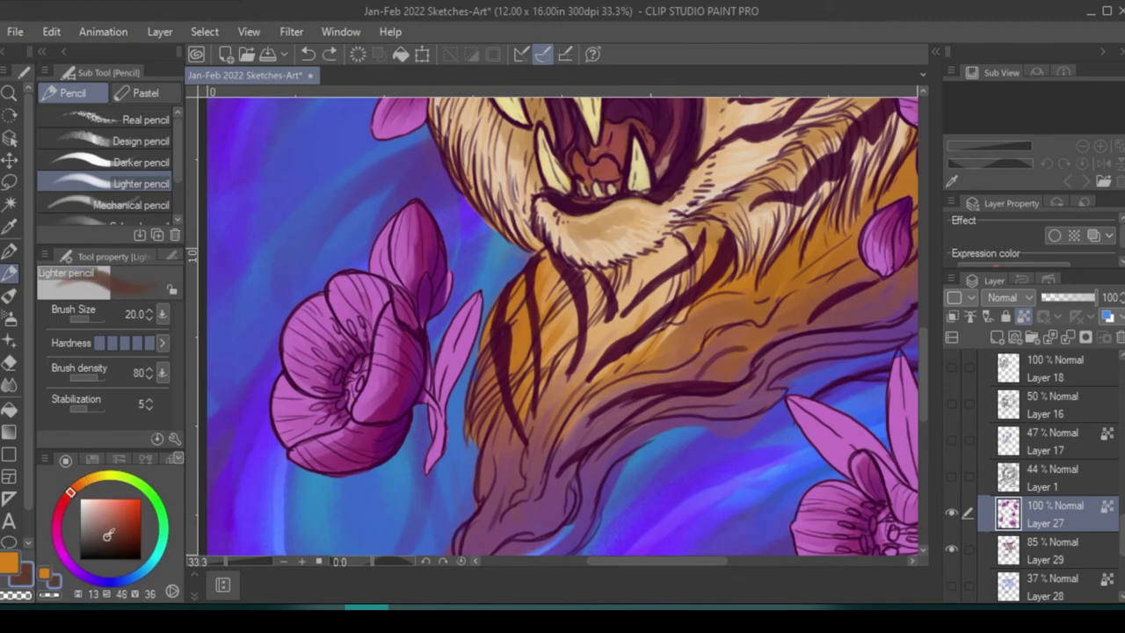
left_click(60, 508)
left_click(118, 538)
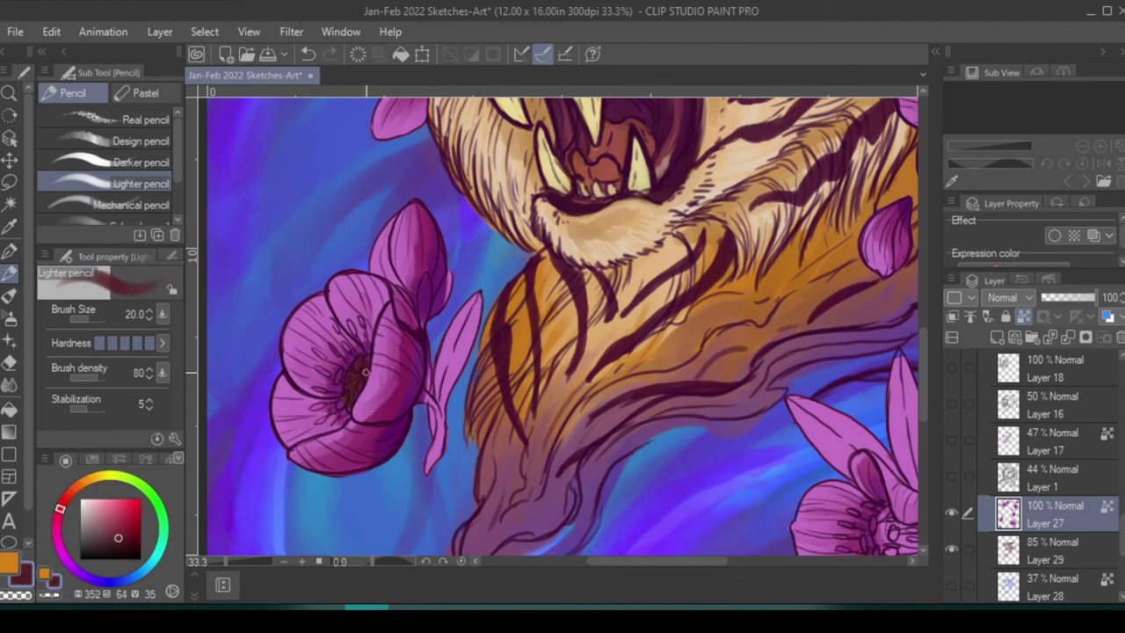
- Fill the centres of the upper flowers, the round buds, the neck flower and the lower-right cluster with dark red
scroll(467, 259, "up", 5)
left_click_drag(455, 264, 464, 269)
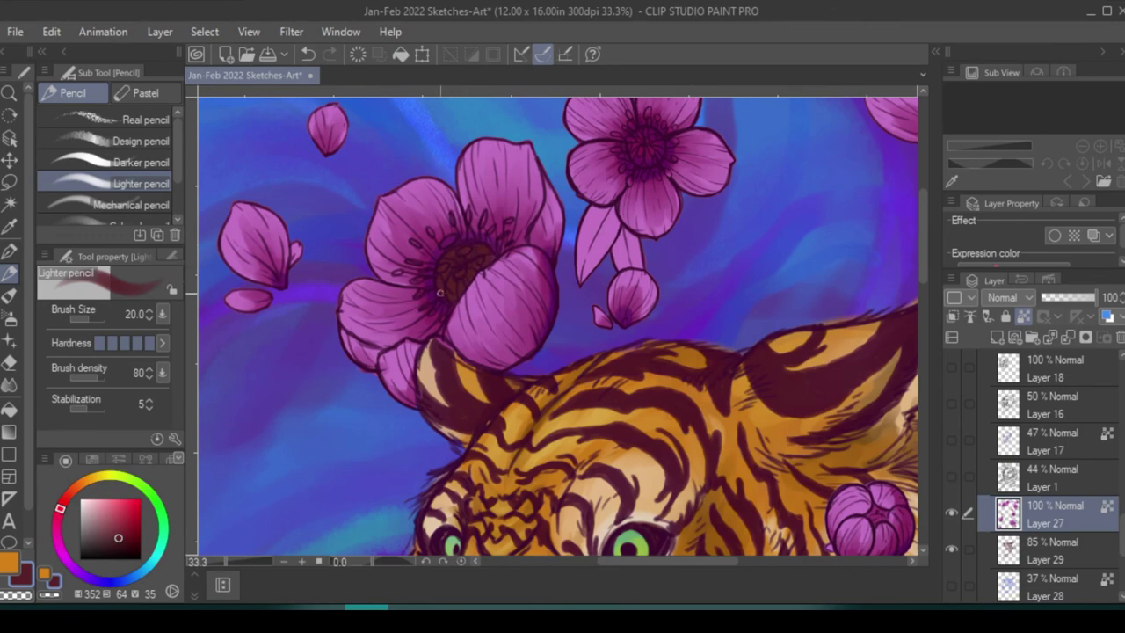
mouse_move(826, 319)
left_mouse_down()
mouse_move(648, 455)
mouse_move(298, 431)
left_mouse_up()
left_click_drag(573, 239, 587, 264)
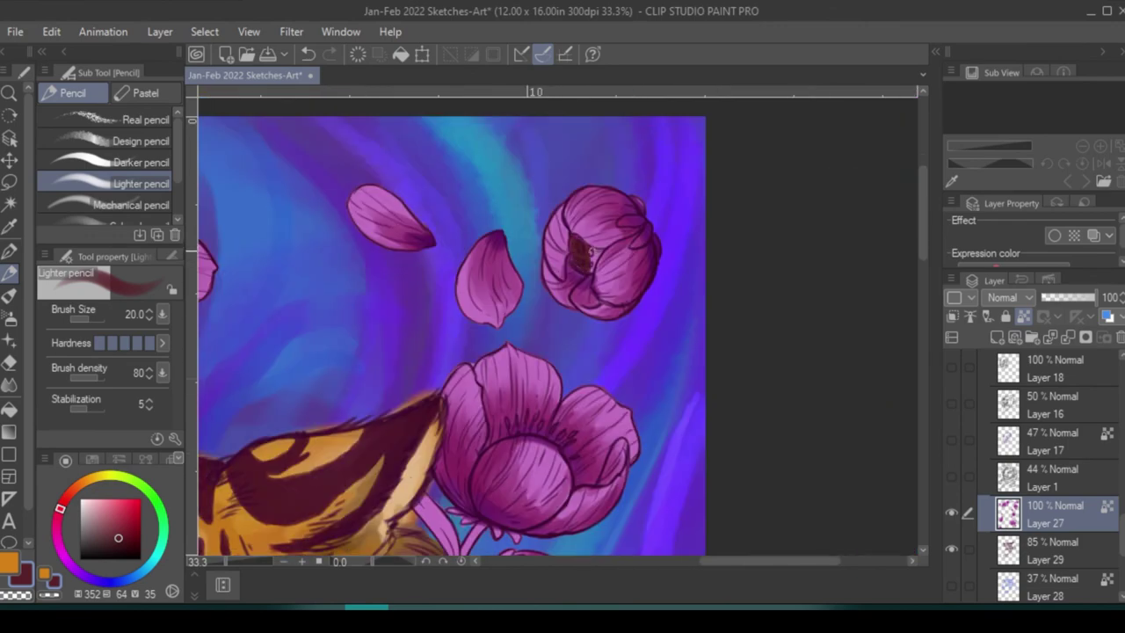
left_click_drag(362, 471, 480, 141)
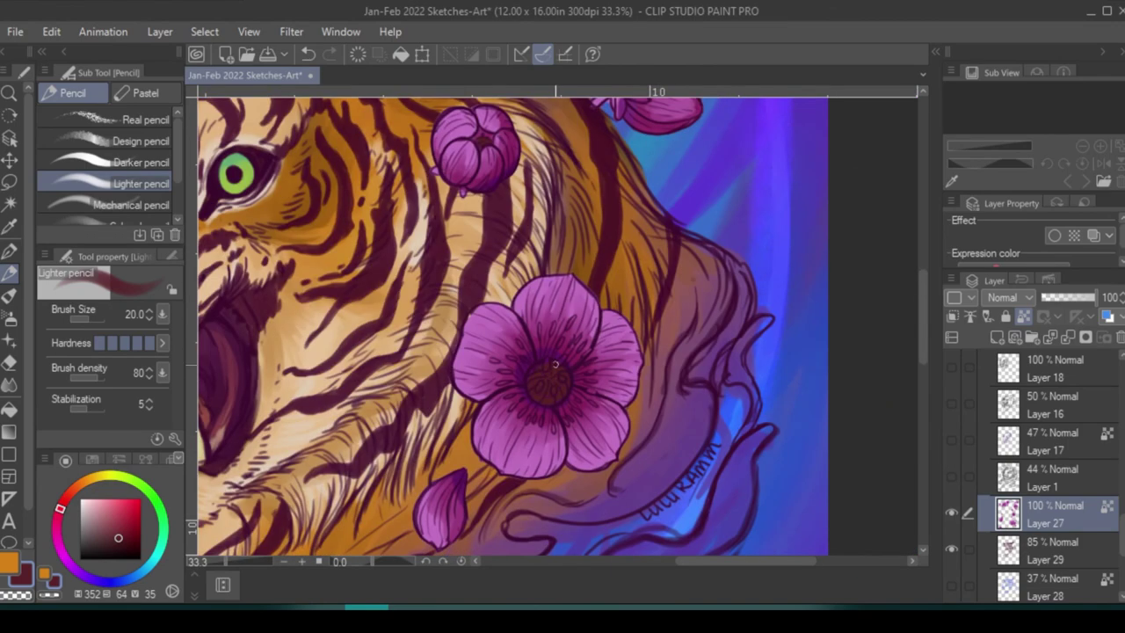
left_click_drag(527, 493, 560, 345)
left_click_drag(518, 528, 547, 323)
mouse_move(503, 439)
left_mouse_down()
mouse_move(509, 405)
mouse_move(708, 442)
mouse_move(610, 304)
left_mouse_up()
- Paint the stamens of the lower-right cluster and the lower-left flower in orange (hue 34, saturation 89, value 83) at size 20; save the file
left_click_drag(737, 317, 743, 340)
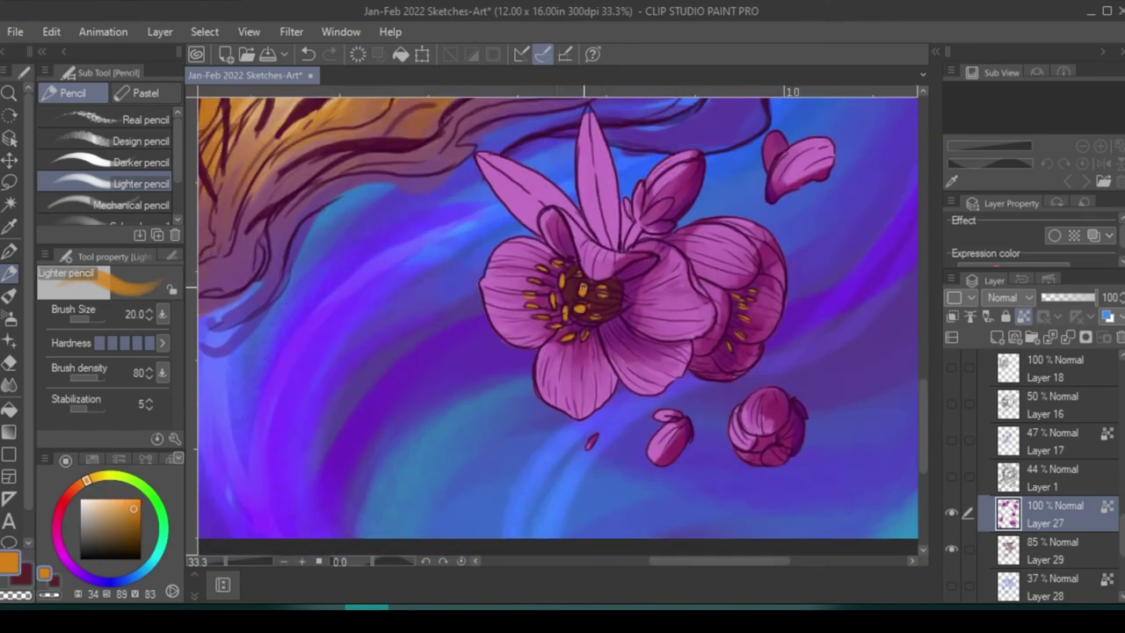
left_click_drag(583, 263, 716, 318)
left_click_drag(858, 360, 450, 392)
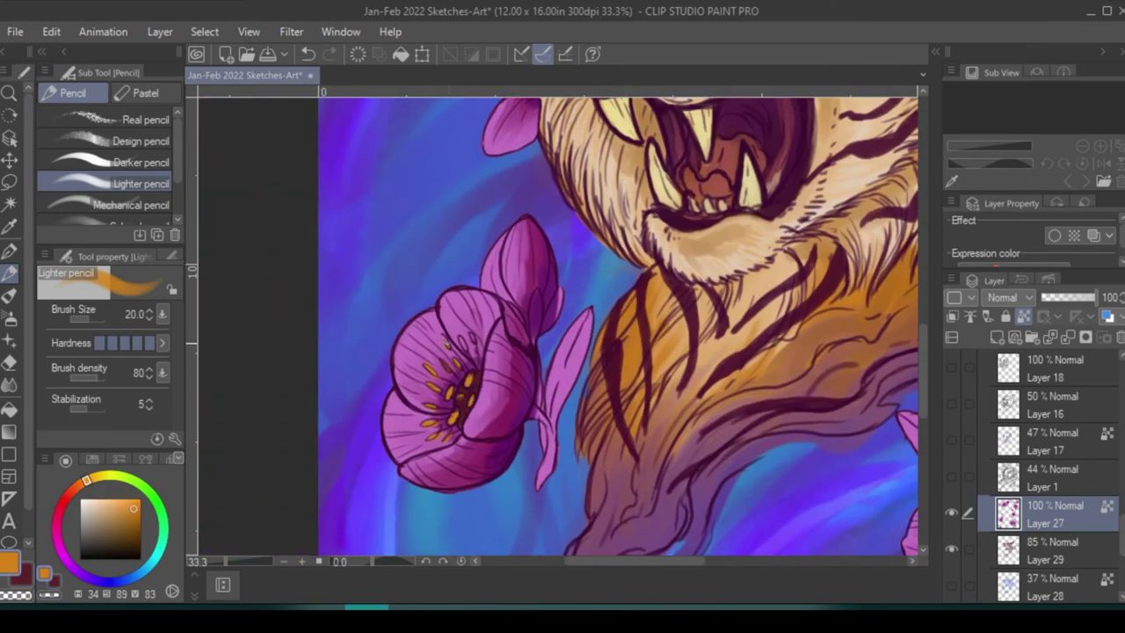
left_click_drag(477, 354, 626, 403)
key("ctrl+s")
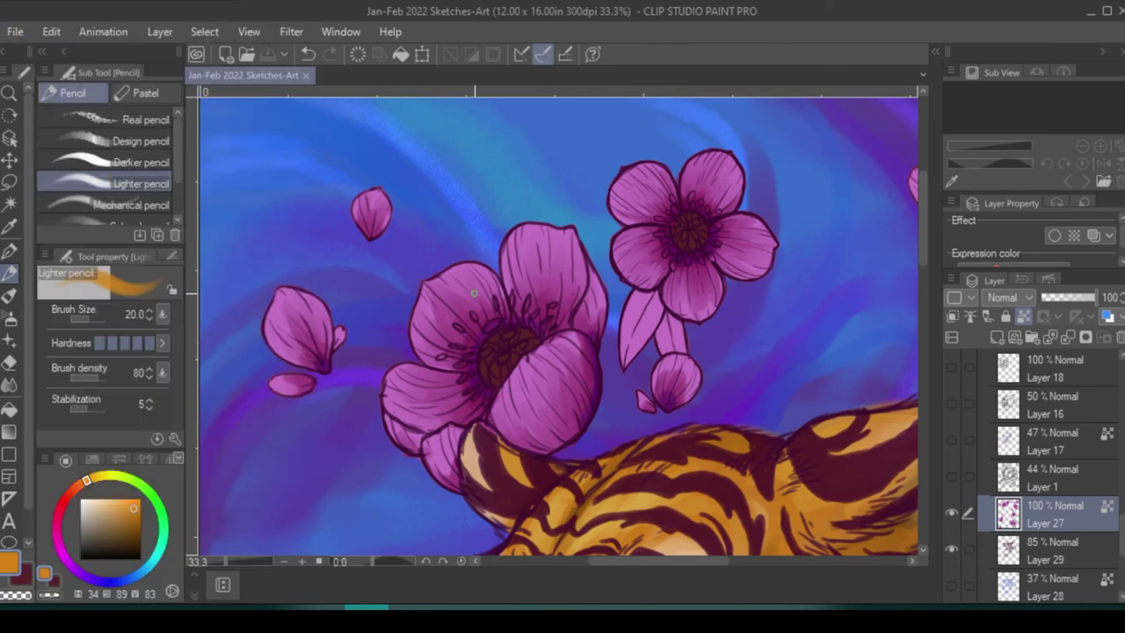
- Dot orange stamens onto the large upper-left flower, the small top flower and the neck flower with the Lighter pencil
left_click(492, 324)
left_click(508, 335)
left_click(486, 352)
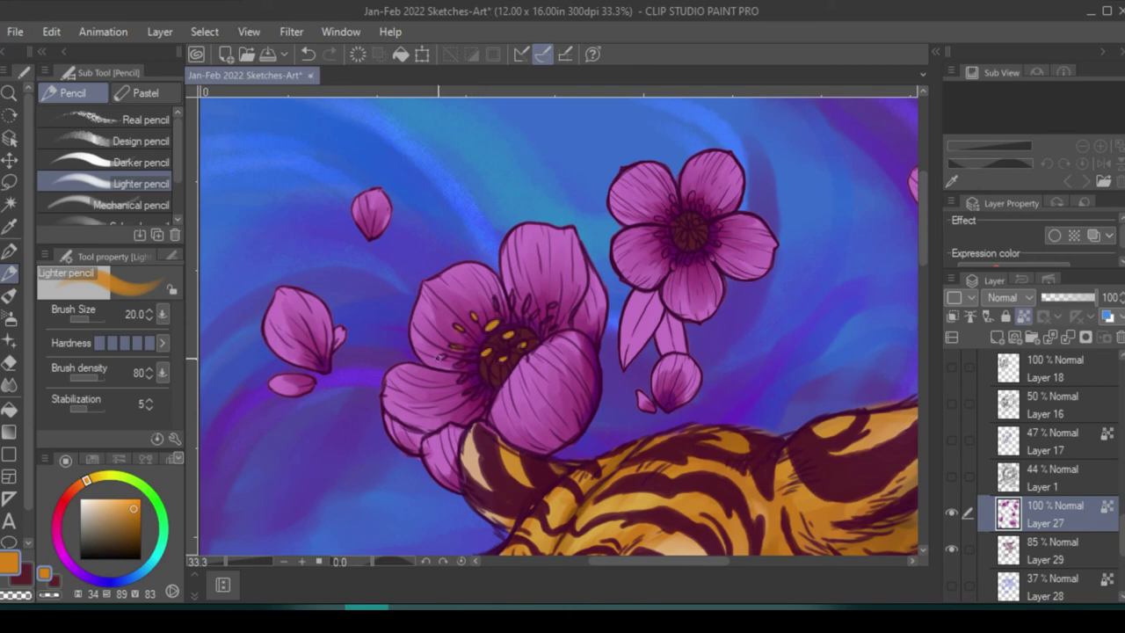
left_click_drag(553, 307, 508, 293)
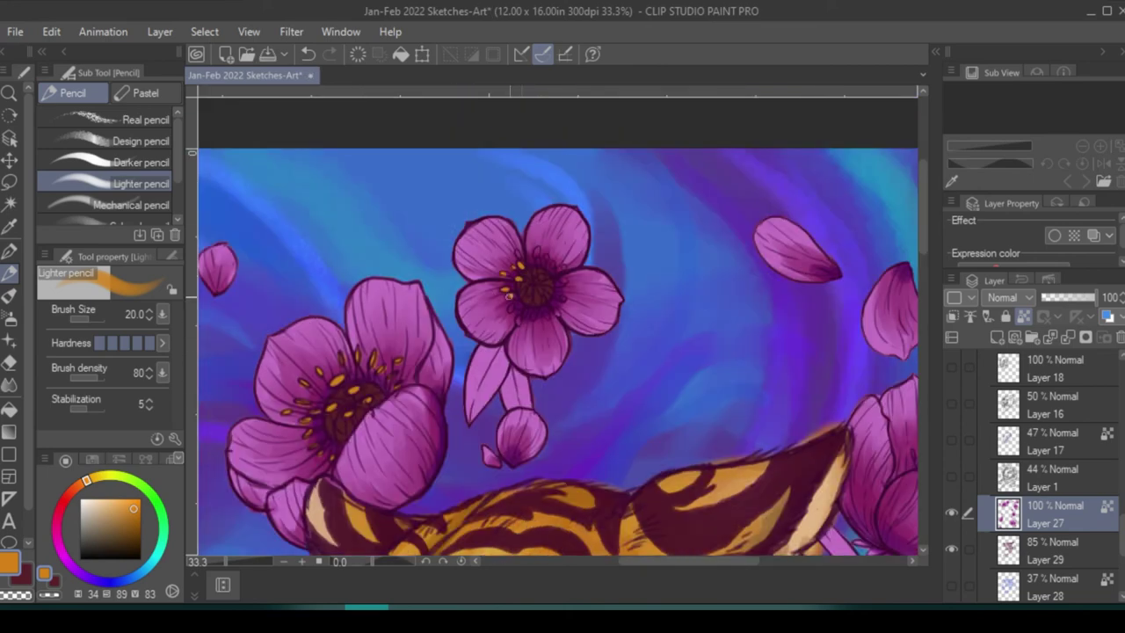
left_click_drag(551, 264, 625, 280)
left_click_drag(664, 318, 565, 289)
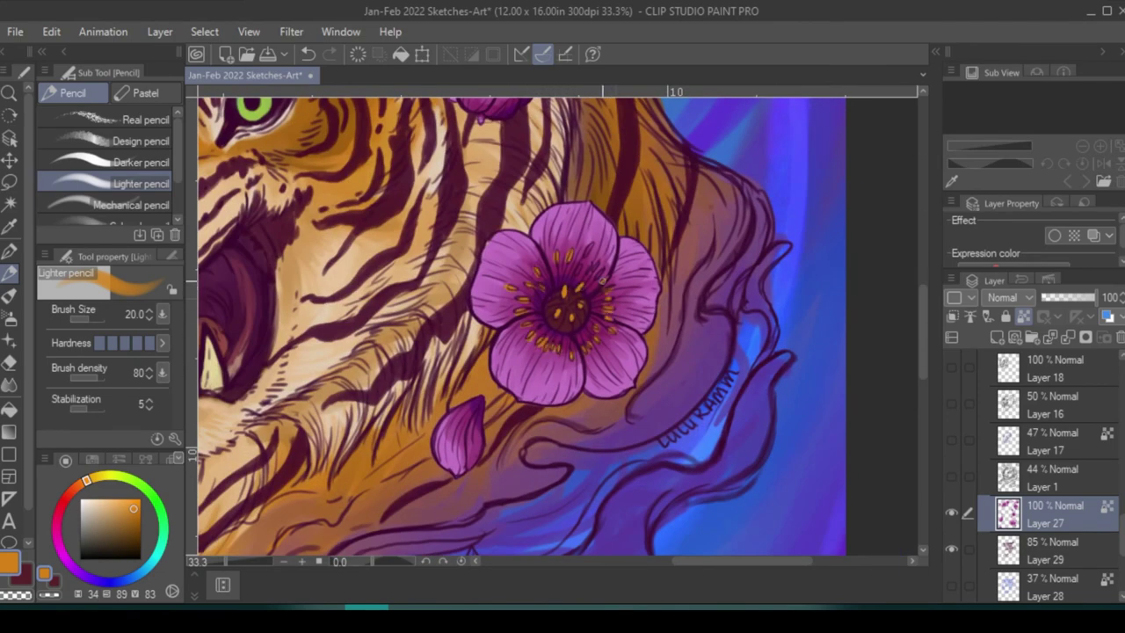
- Colour the lower-right cluster's leaves and sepals green (hue 102, saturation 39, value 43) and sample the dark red of the round bud's centre
scroll(753, 334, "down", 1)
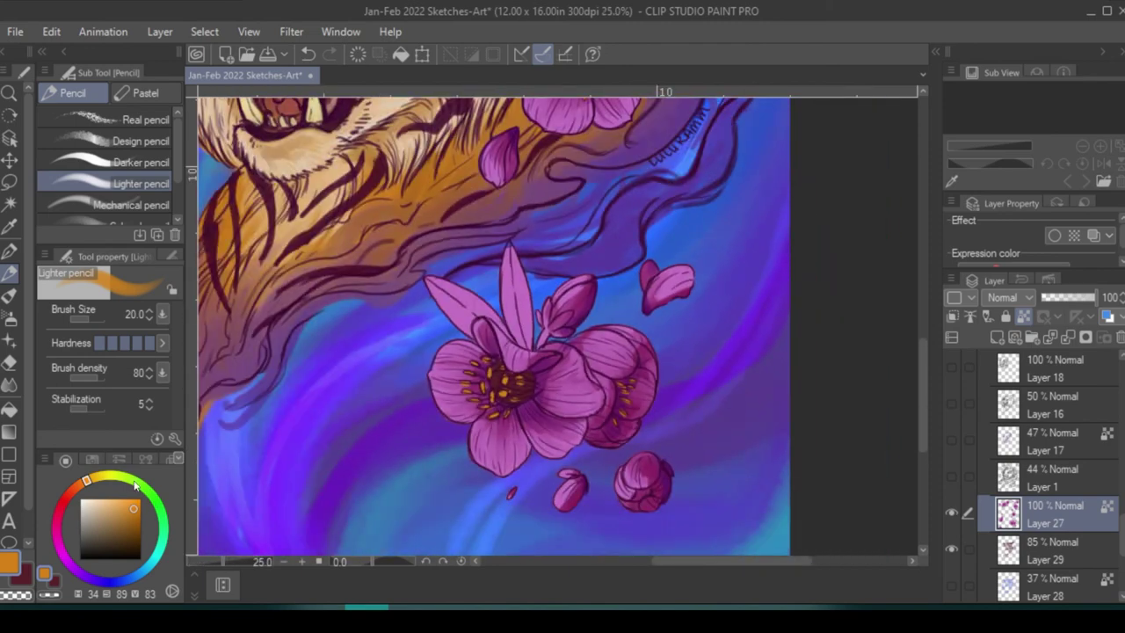
left_click(437, 297, "alt")
left_click_drag(437, 297, 474, 316)
left_click_drag(506, 255, 519, 321)
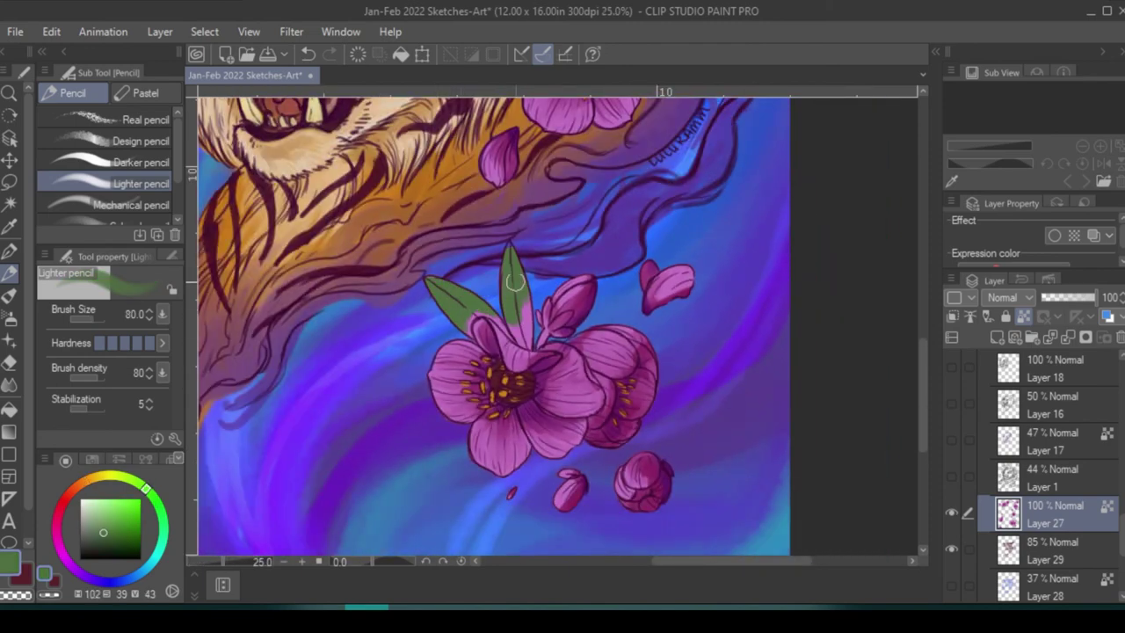
scroll(528, 306, "up", 3)
mouse_move(501, 360)
left_mouse_down()
mouse_move(536, 308)
mouse_move(532, 387)
left_mouse_up()
left_click_drag(454, 321, 418, 320)
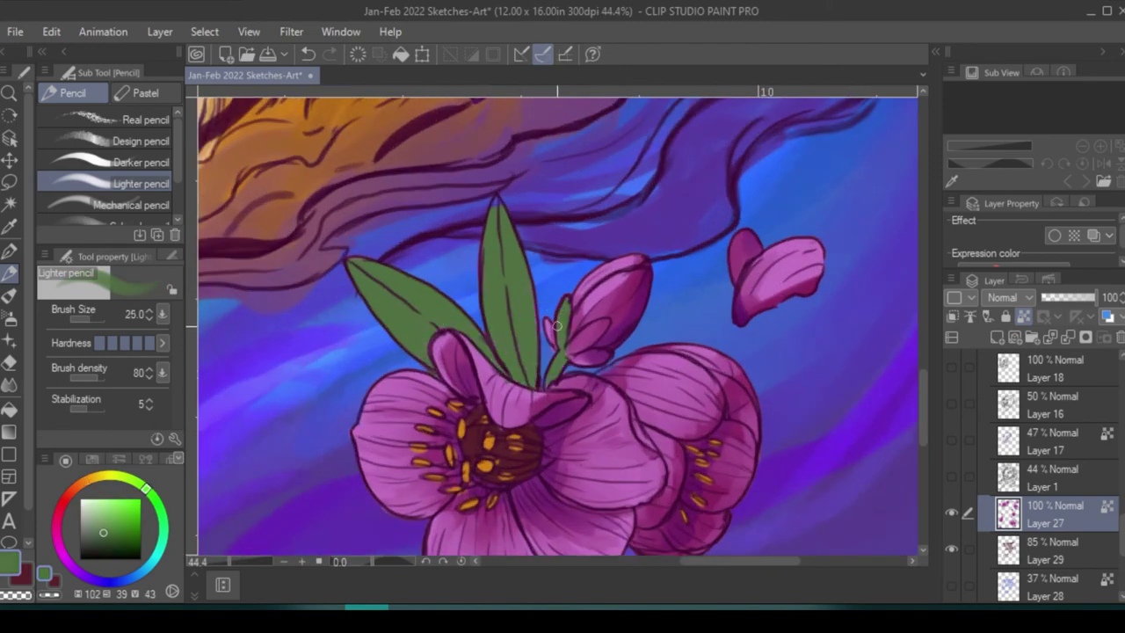
scroll(606, 357, "down", 4)
left_click(703, 470, "alt")
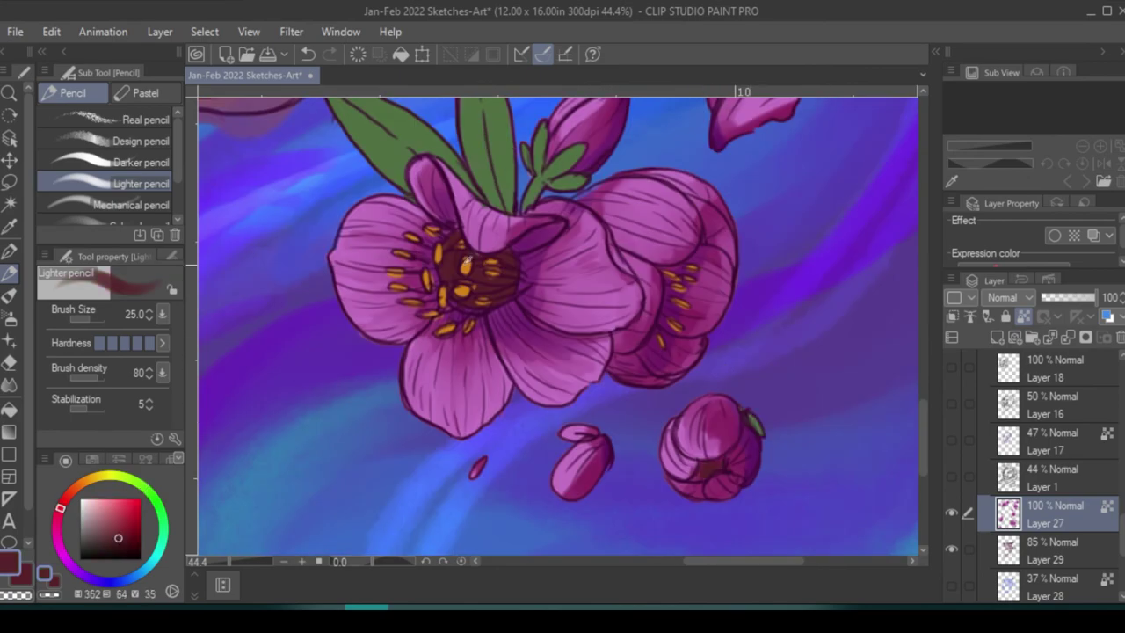
left_click(703, 475, "alt")
- Paint the stems, sepals and leaves of the ear flower, the top flower and the lower-left flower green with brush sizes 15 to 50
scroll(615, 404, "up", 2)
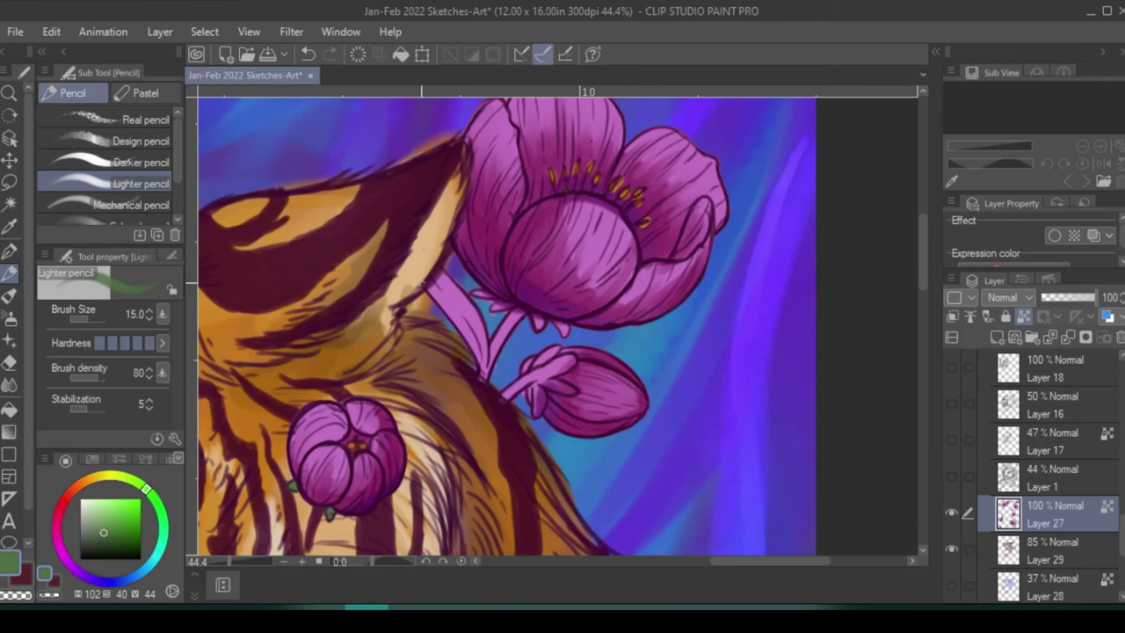
mouse_move(435, 281)
left_mouse_down()
mouse_move(483, 373)
mouse_move(514, 312)
left_mouse_up()
mouse_move(505, 395)
left_mouse_down()
mouse_move(547, 356)
mouse_move(555, 365)
left_mouse_up()
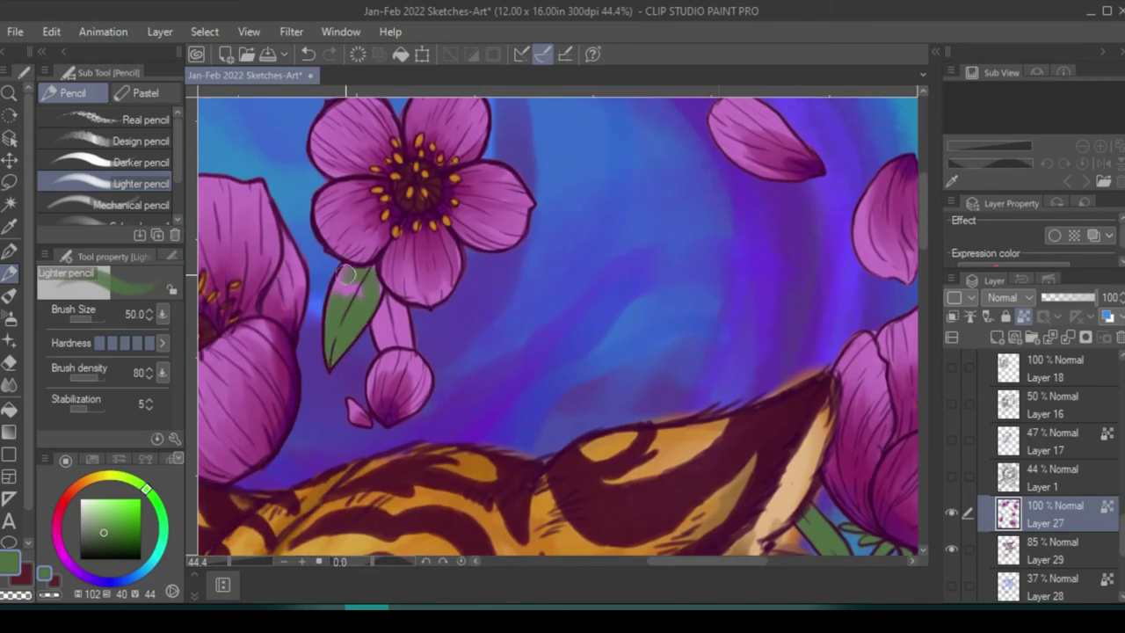
mouse_move(369, 281)
left_mouse_down()
mouse_move(405, 343)
mouse_move(342, 275)
mouse_move(350, 351)
left_mouse_up()
mouse_move(472, 279)
left_mouse_down()
mouse_move(476, 337)
mouse_move(513, 276)
left_mouse_up()
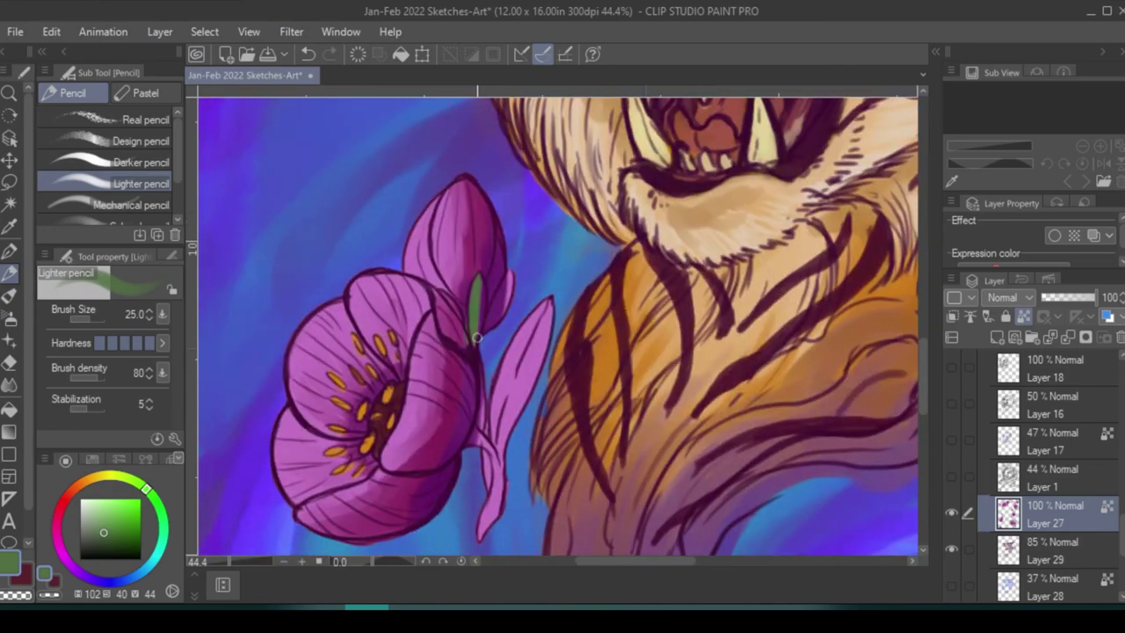
left_click_drag(493, 464, 531, 317)
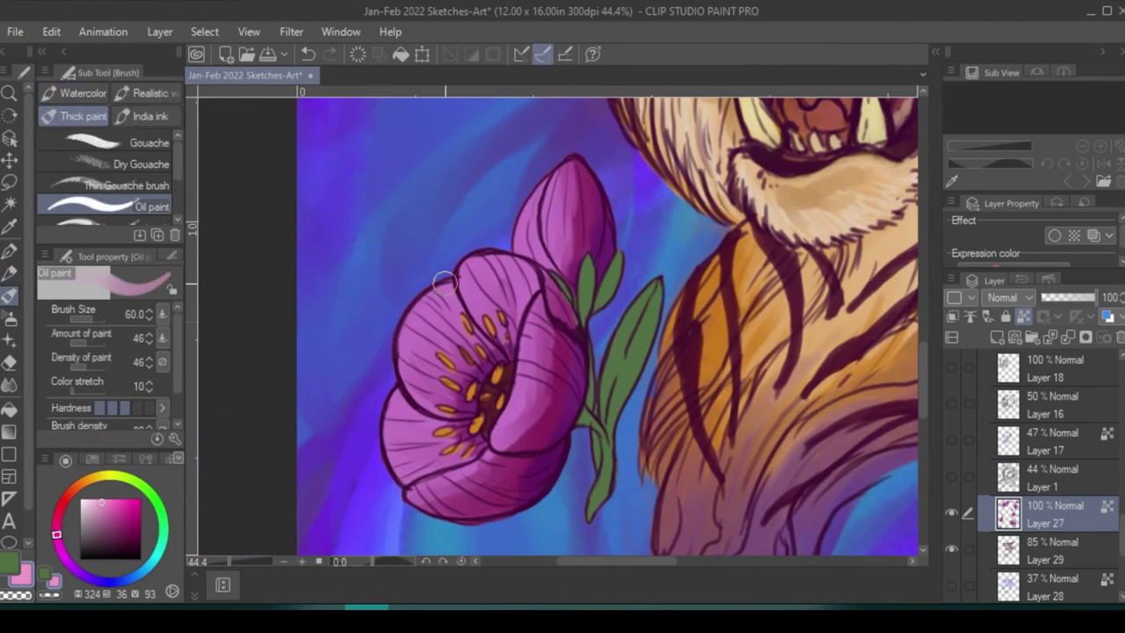
- Highlight the lower-left flower and its bud in light pink (hue 324, saturation 36, value 93) with the Oil paint brush at size 60
left_click_drag(444, 282, 413, 342)
left_click_drag(466, 264, 519, 355)
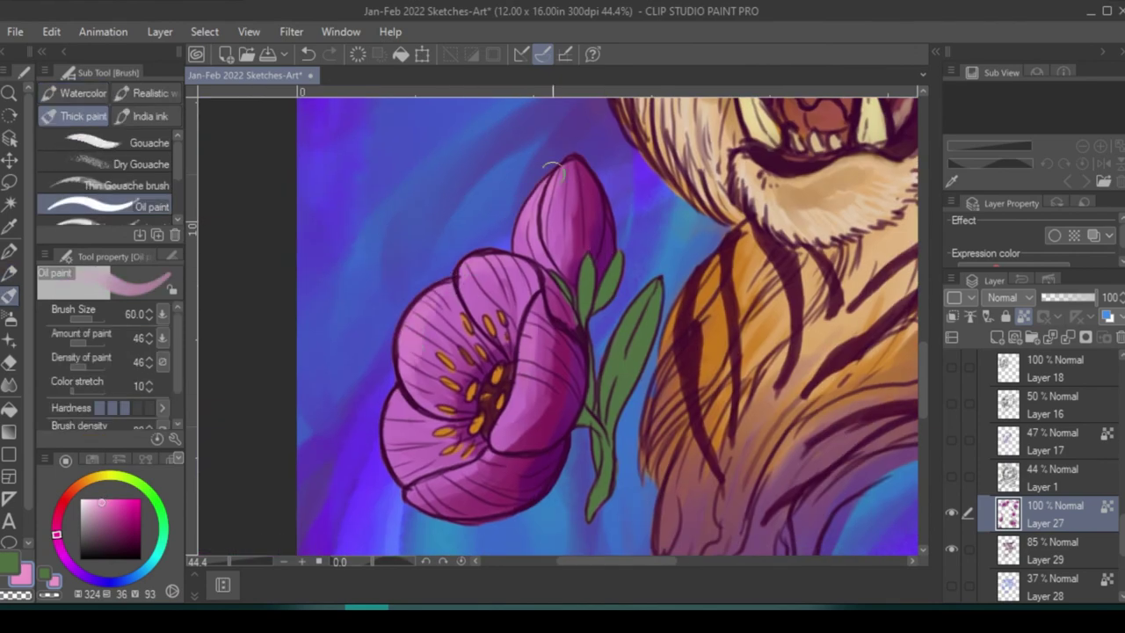
left_click_drag(541, 211, 416, 341)
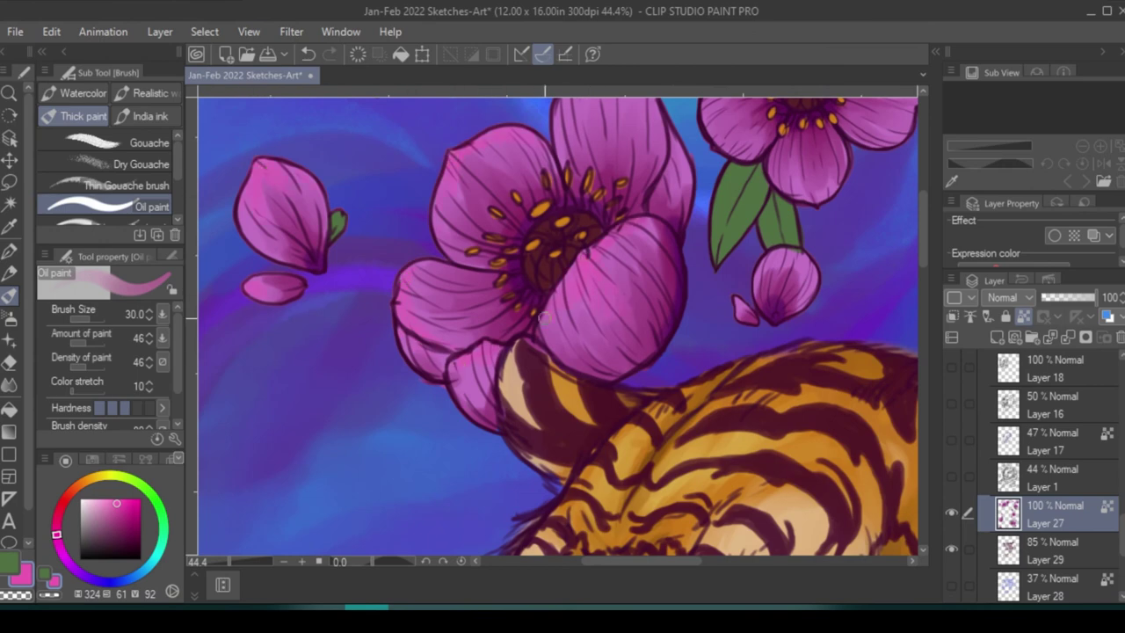
- Brighten the petals of the remaining flowers and buds in hot pink (hue 324, saturation 61, value 92) with Oil paint at size 30
scroll(598, 242, "up", 3)
scroll(344, 189, "up", 2)
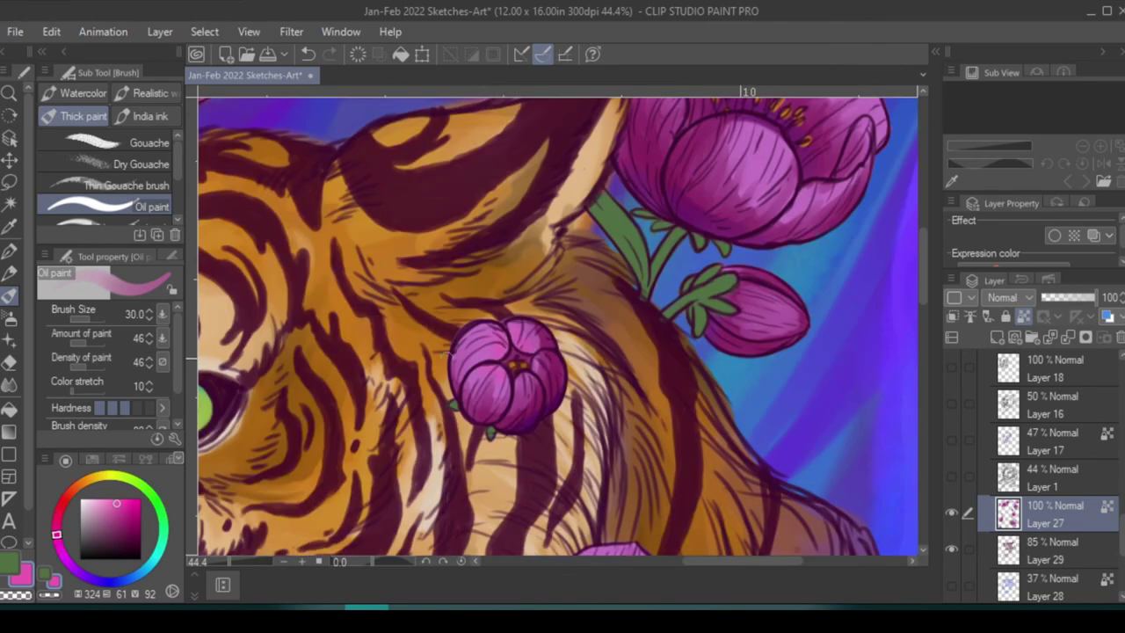
scroll(556, 325, "up", 3)
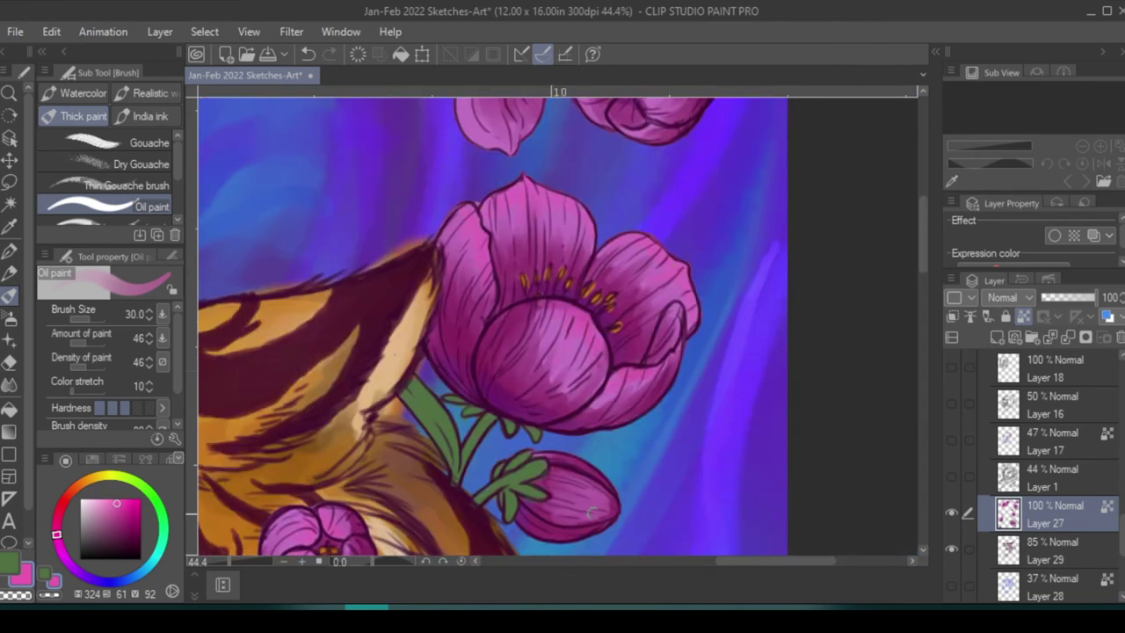
scroll(624, 376, "up", 3)
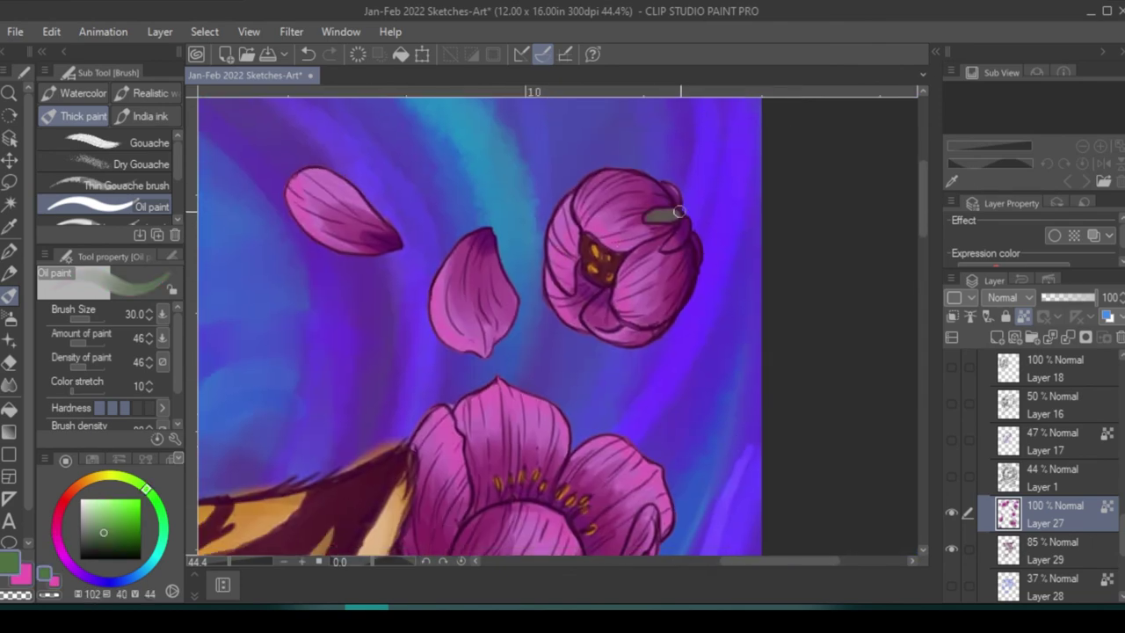
scroll(492, 334, "down", 5)
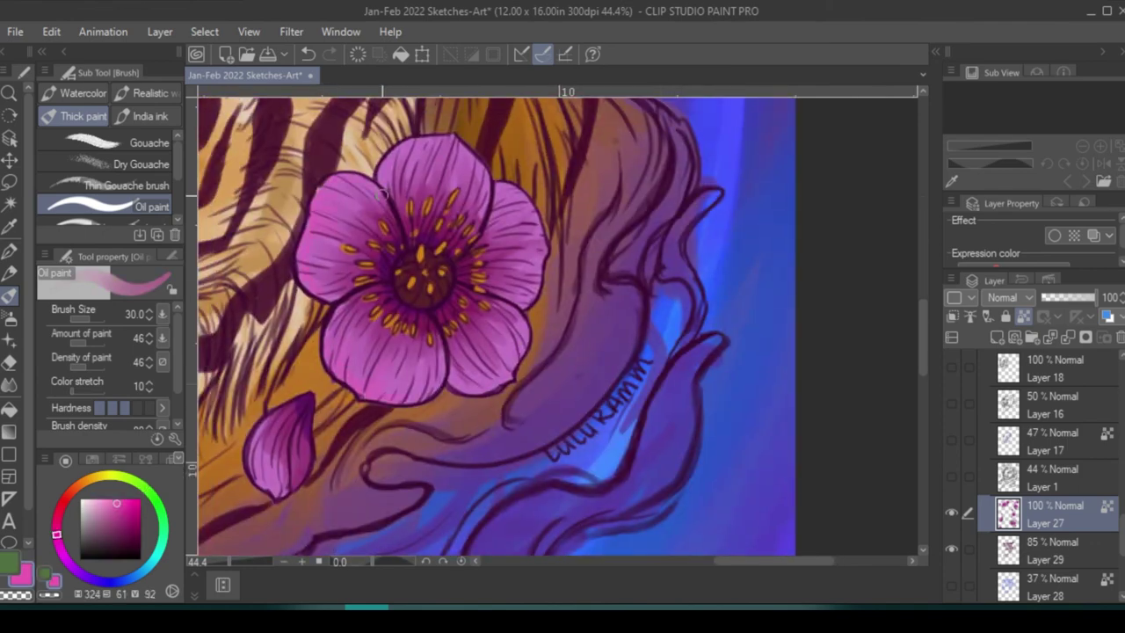
scroll(502, 361, "down", 5)
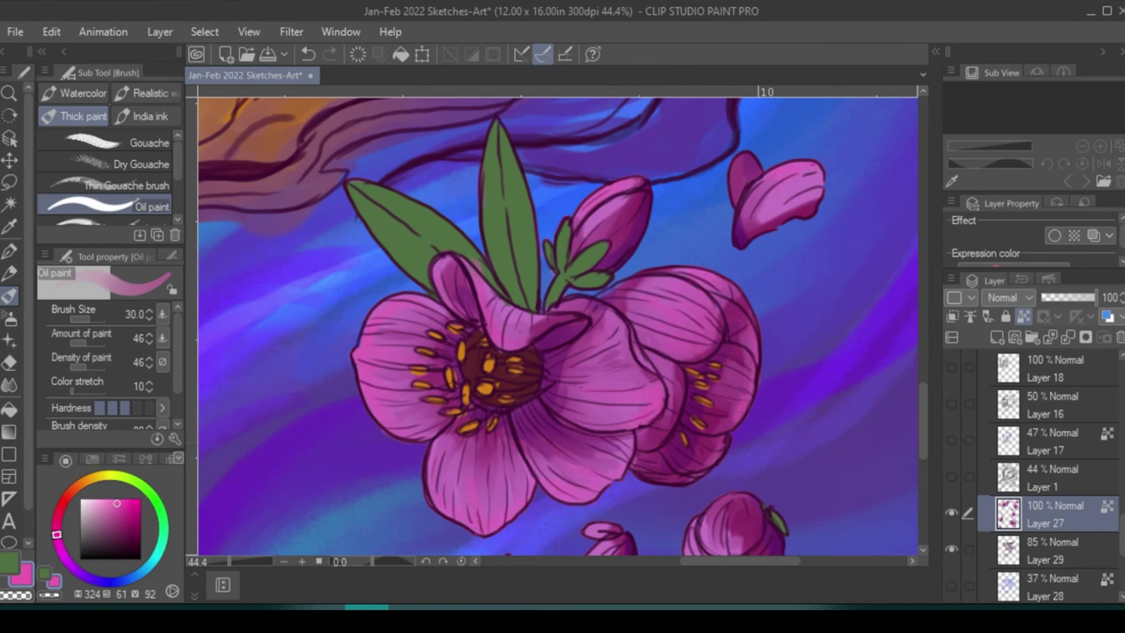
scroll(682, 502, "down", 3)
scroll(719, 341, "left", 5)
scroll(764, 435, "down", 1)
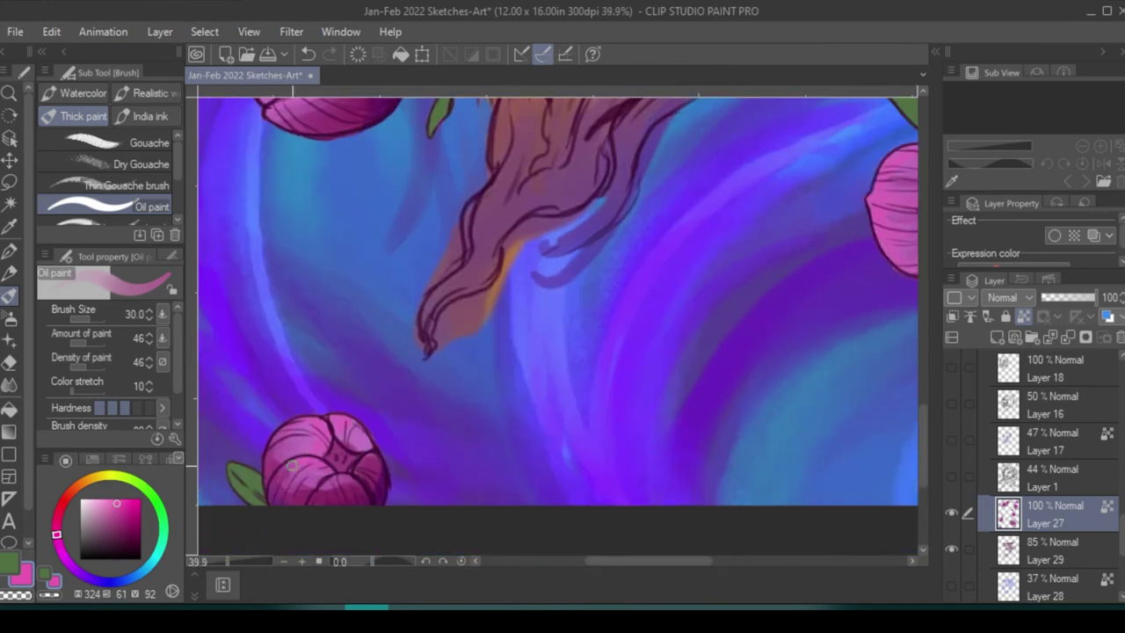
- On Layer 29, draw dark maroon stripes (hue 326, saturation 90, value 24) on the tiger's far cheek with the Lighter pencil at size 20
key("ctrl+0")
key("alt+bracketleft")
left_click(581, 235, "alt")
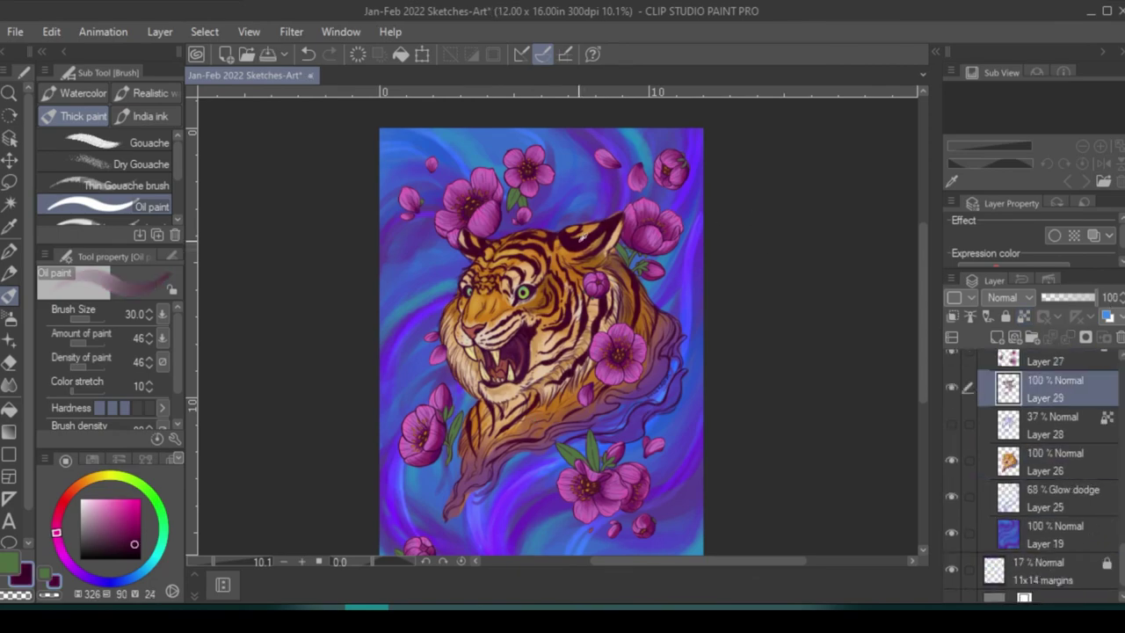
key("p")
scroll(512, 314, "up", 4)
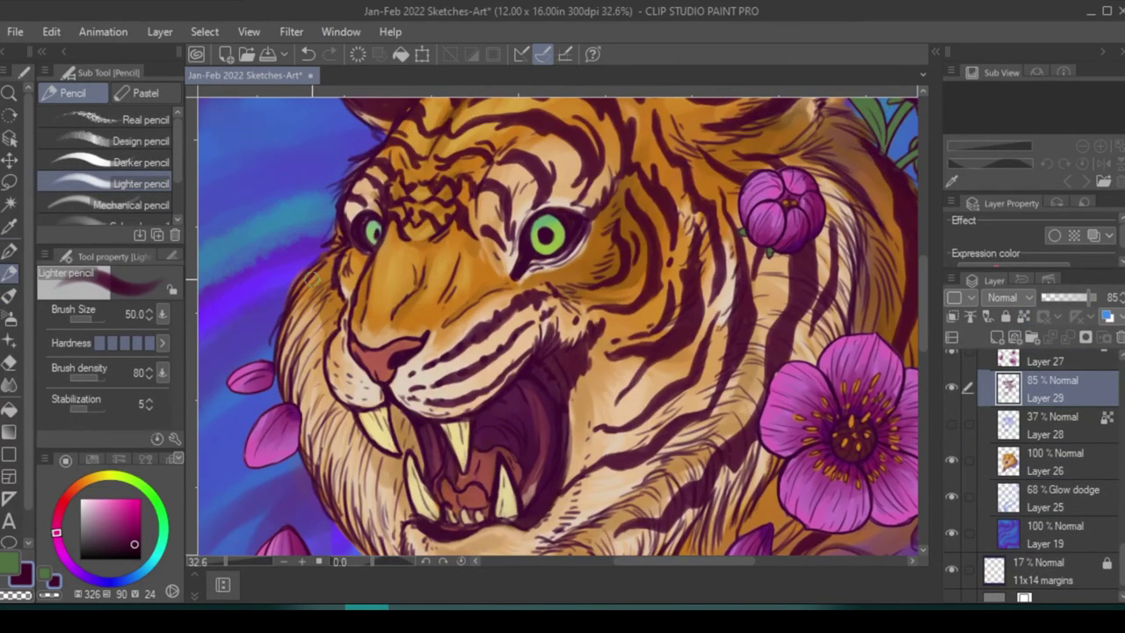
key("bracketleft")
key("bracketleft")
key("bracketleft")
mouse_move(309, 278)
left_mouse_down()
mouse_move(334, 323)
mouse_move(356, 439)
left_mouse_up()
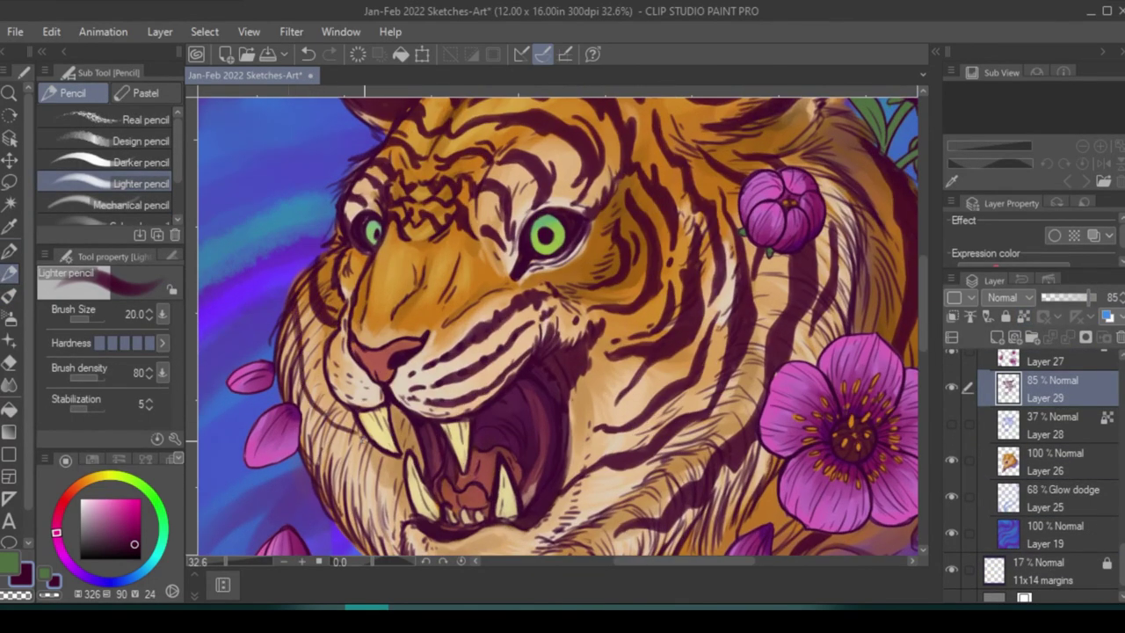
left_click_drag(297, 317, 360, 440)
left_click_drag(325, 384, 413, 450)
left_click_drag(310, 335, 327, 388)
left_click_drag(297, 283, 304, 325)
left_click_drag(308, 383, 339, 432)
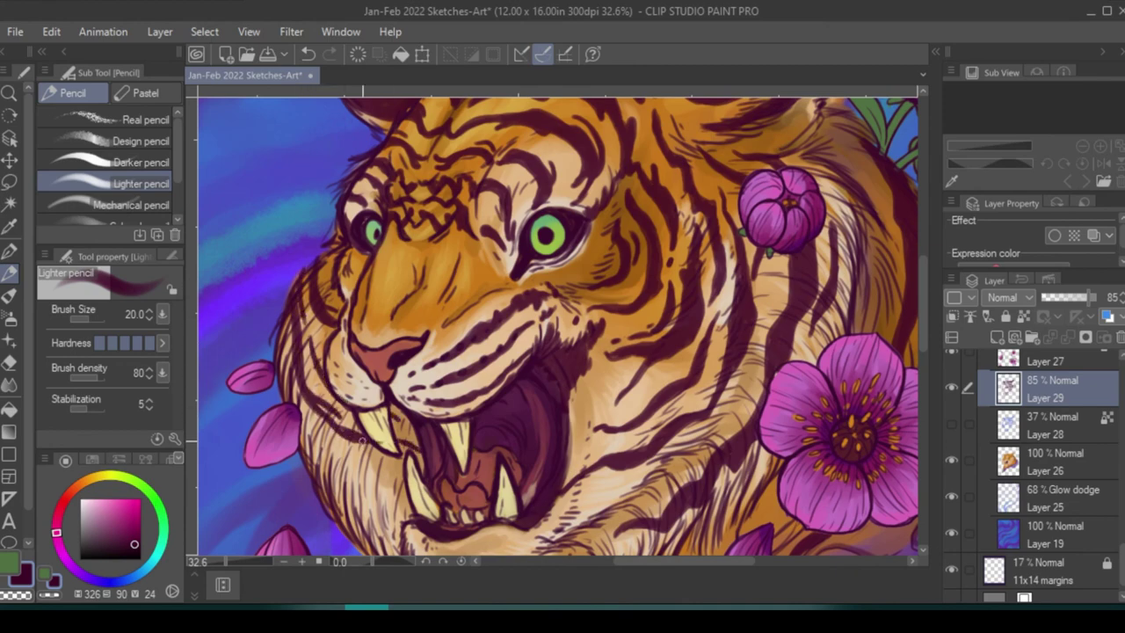
- Continue the dark maroon stripes along the far cheek's outer edge and down to the lower jaw
left_click_drag(281, 355, 289, 398)
left_click_drag(299, 475, 279, 372)
left_click_drag(290, 313, 387, 421)
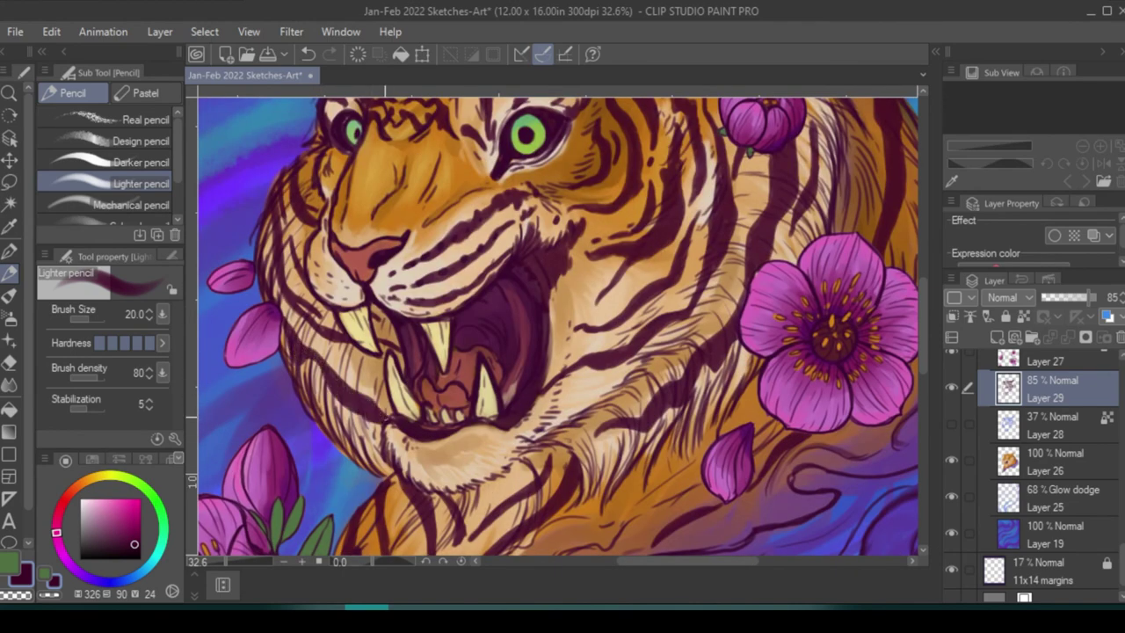
left_click_drag(343, 362, 391, 408)
mouse_move(313, 343)
left_mouse_down()
mouse_move(350, 369)
mouse_move(375, 449)
left_mouse_up()
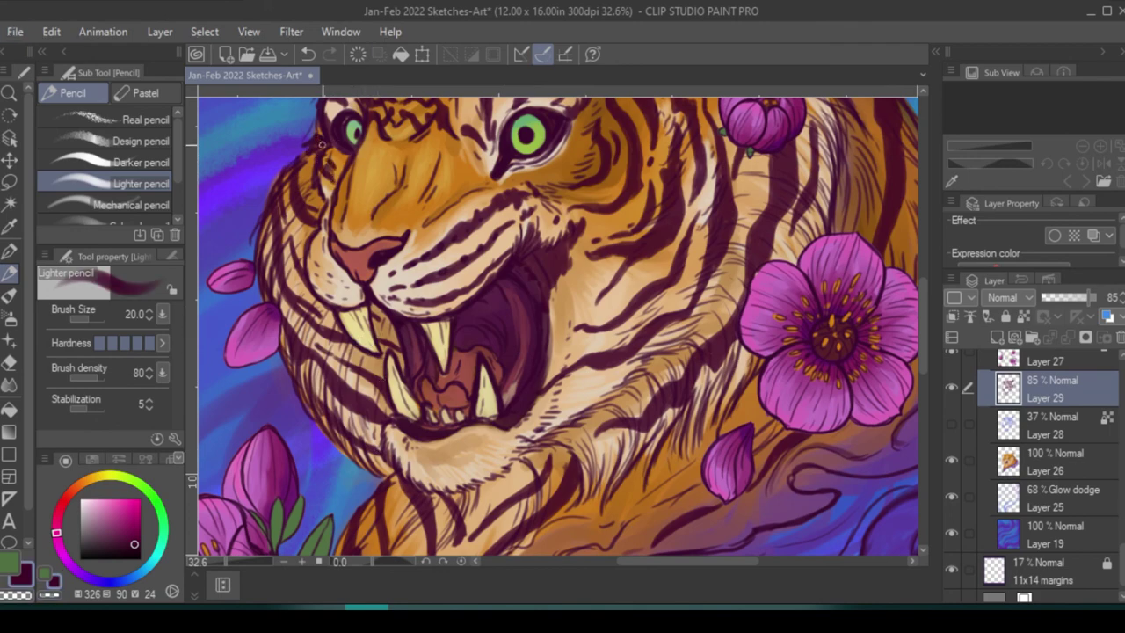
- On Layer 26, erase the orange spill around the foreleg's wispy tip and touch it up with purple Gouache (hue 305, saturation 39, value 48)
key("alt")
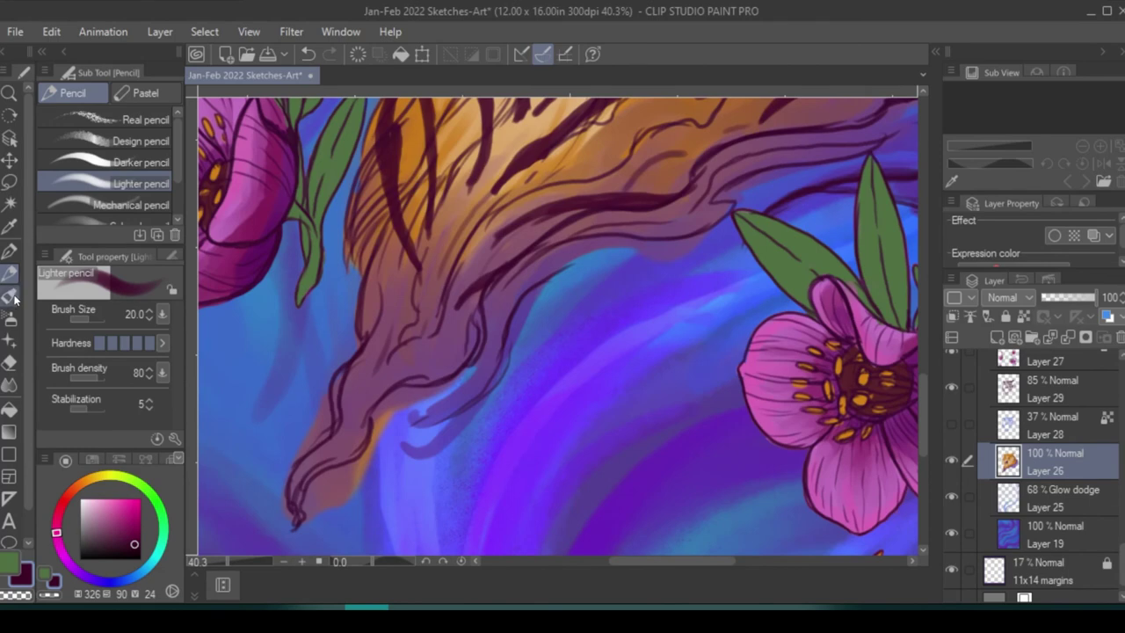
key("b")
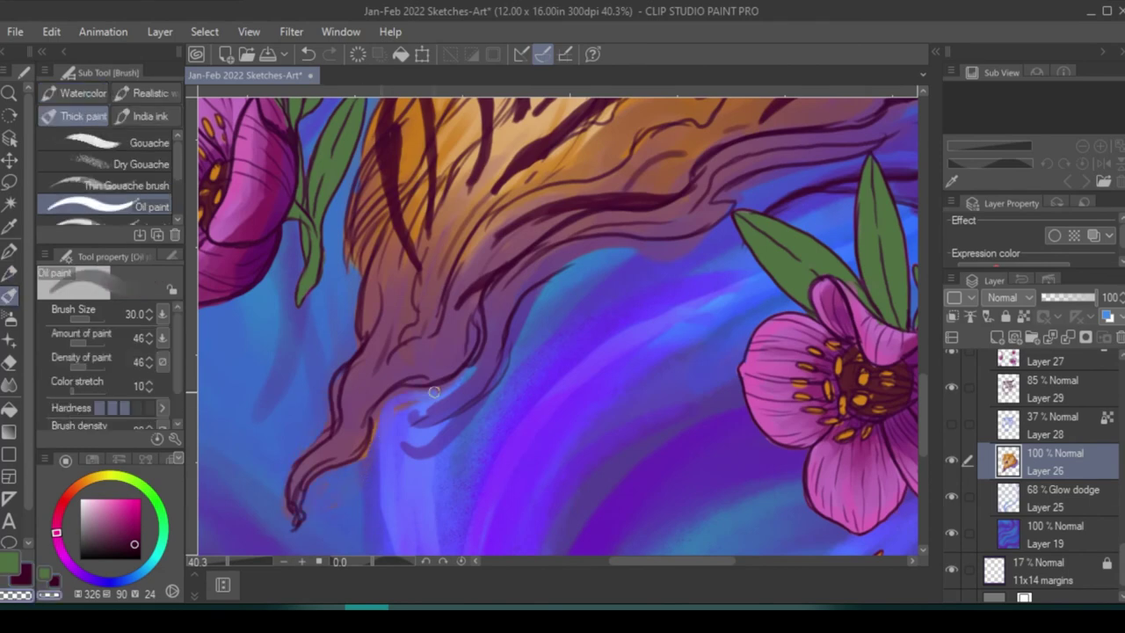
key("g")
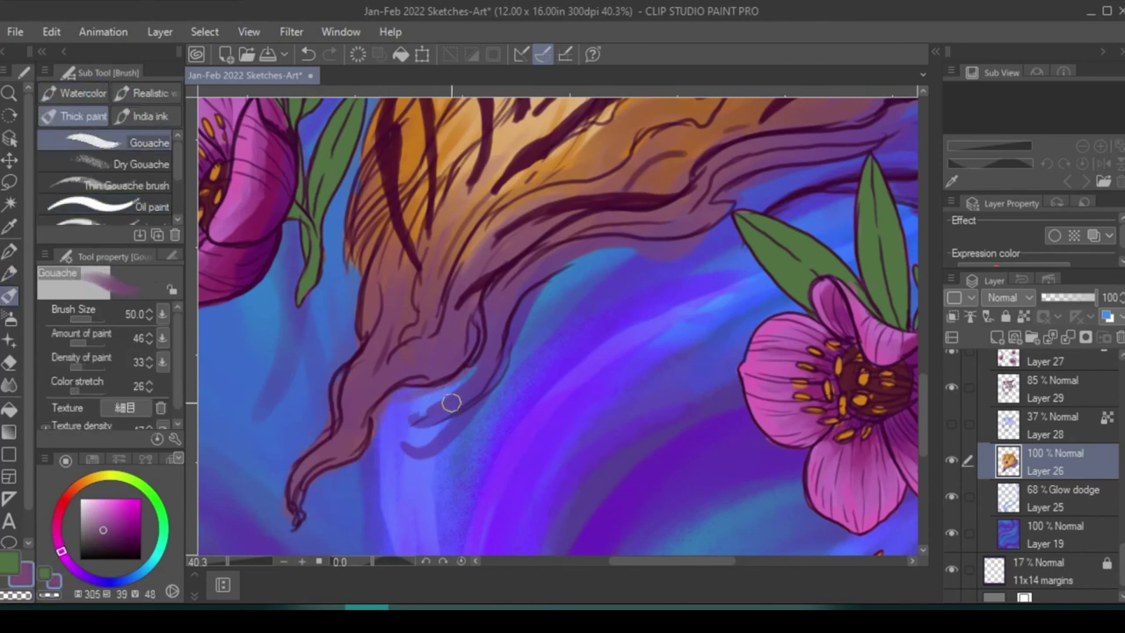
mouse_move(451, 401)
left_mouse_down()
mouse_move(400, 421)
mouse_move(386, 450)
left_mouse_up()
- Paint the flowing fur above the lower-right cluster in blue-purple (hue 255, saturation 61, value 62) with Gouache at size 50
scroll(551, 366, "up", 5)
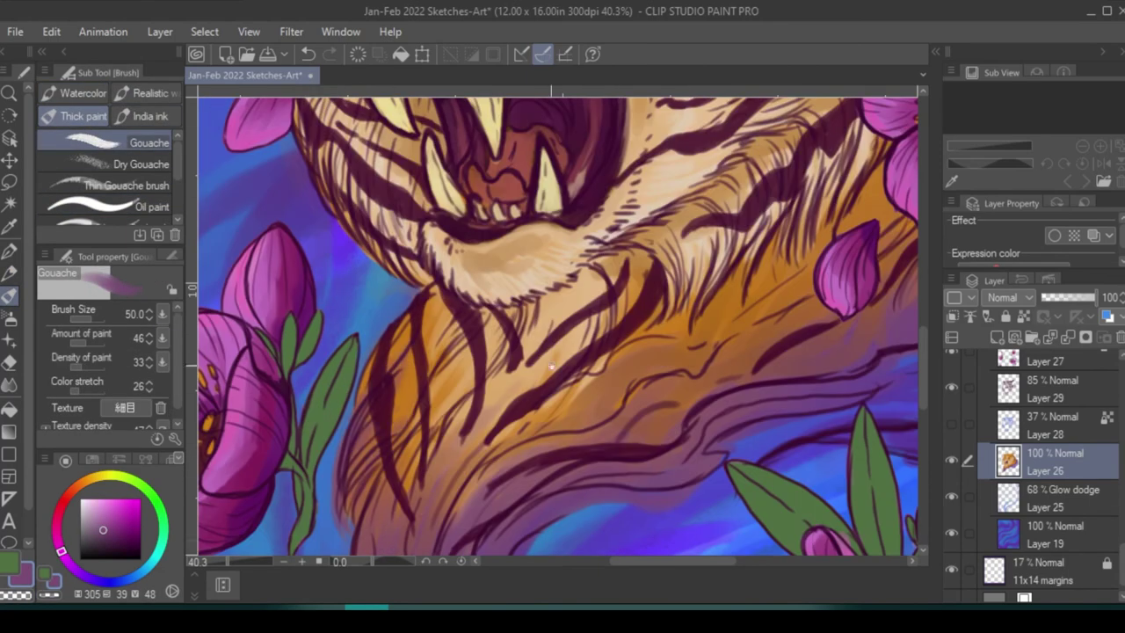
scroll(551, 365, "up", 3)
scroll(551, 365, "down", 3)
scroll(571, 334, "right", 4)
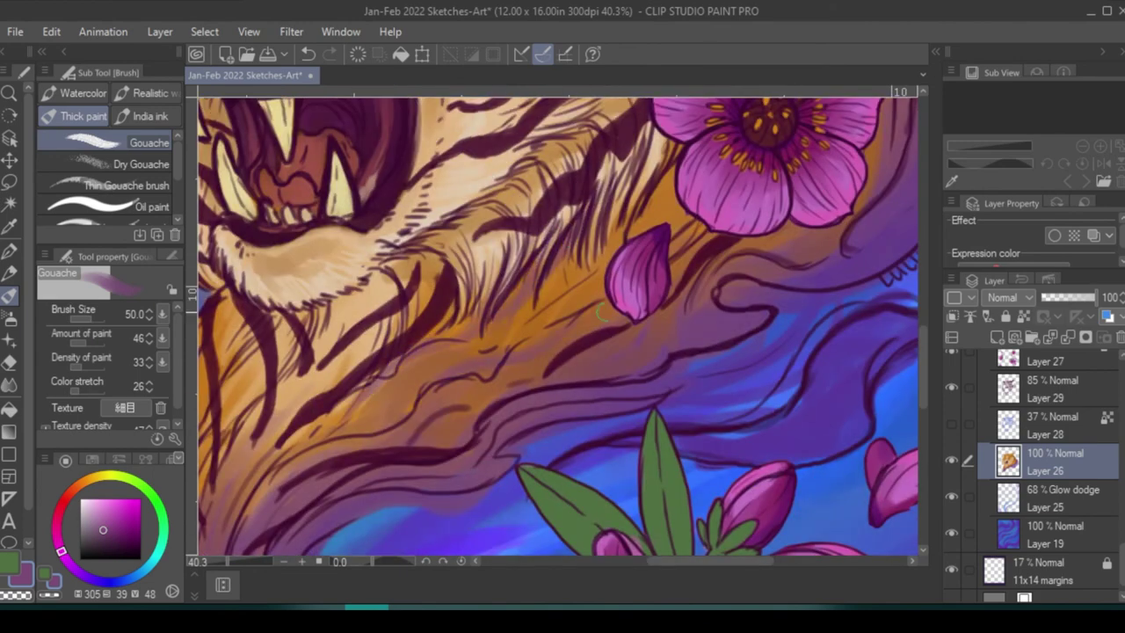
scroll(602, 312, "down", 3)
scroll(602, 312, "right", 2)
left_click(570, 290, "alt")
left_click_drag(642, 263, 703, 294)
left_click_drag(651, 326, 729, 298)
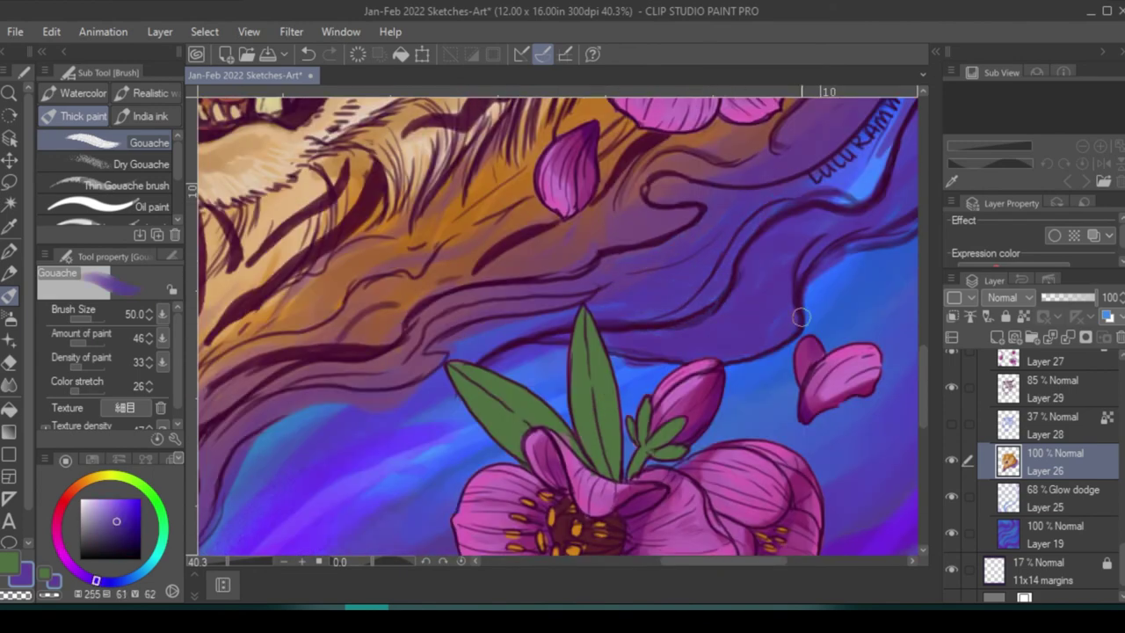
- Blend blue-purple (hue 255, saturation 61, value 62) into the flowing fur around the signature with Gouache at size 80
scroll(799, 316, "up", 3)
scroll(799, 317, "right", 3)
key("bracketright")
key("bracketright")
key("bracketright")
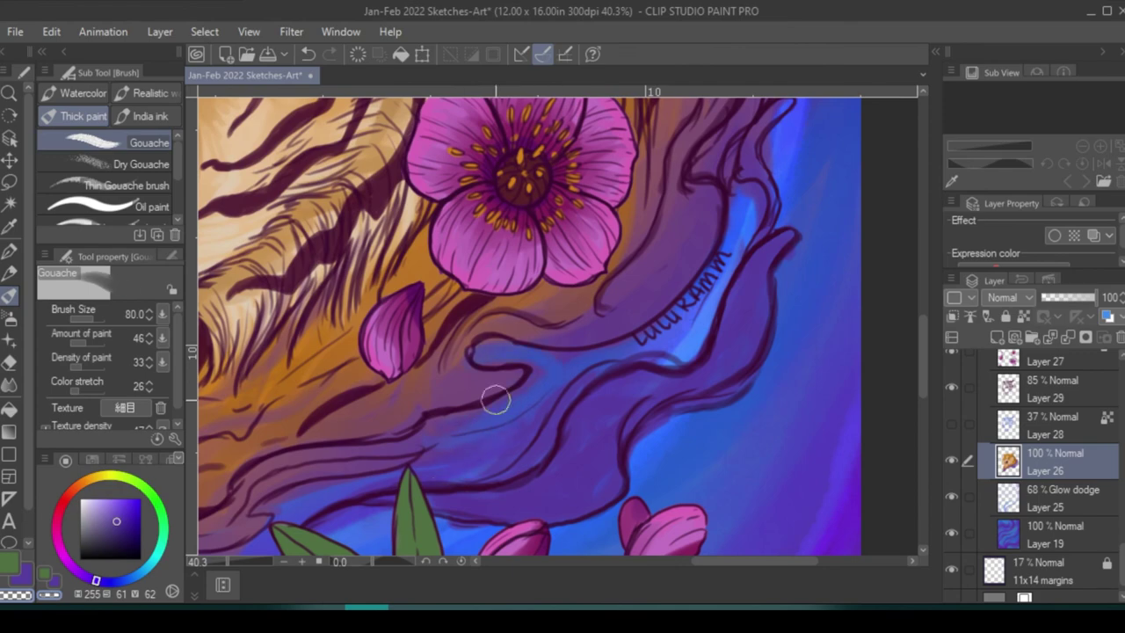
scroll(494, 400, "up", 3)
scroll(495, 400, "right", 2)
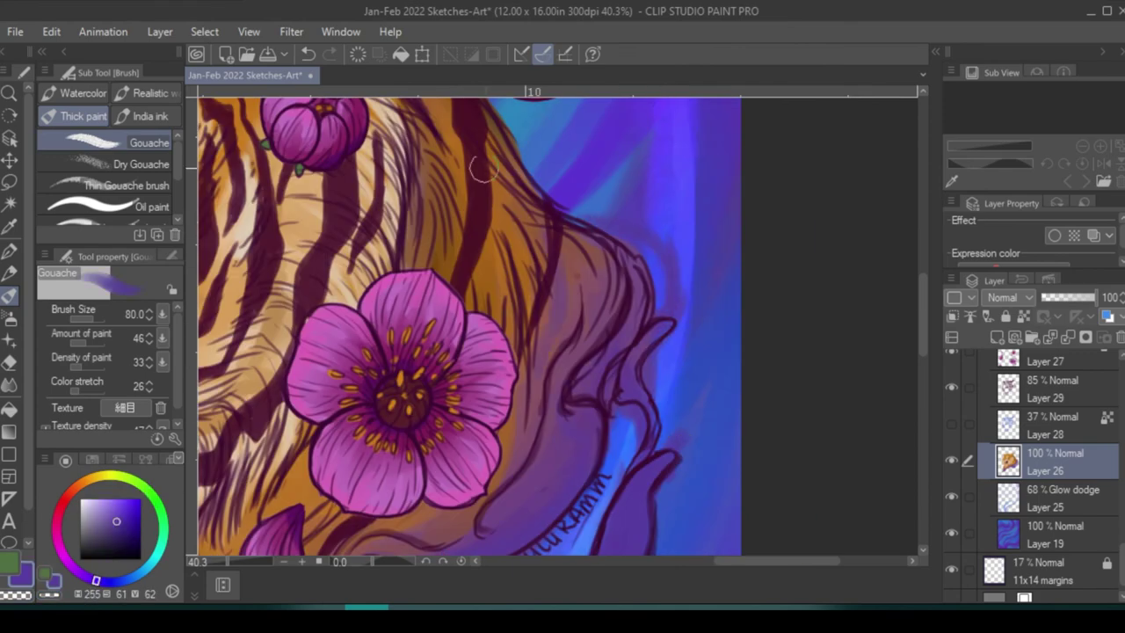
- Brighten the near eye's iris with yellow (hue 60, saturation 90, value 87) using the Lighter pencil at size 12
scroll(668, 466, "up", 3)
scroll(668, 466, "left", 5)
left_click(10, 273)
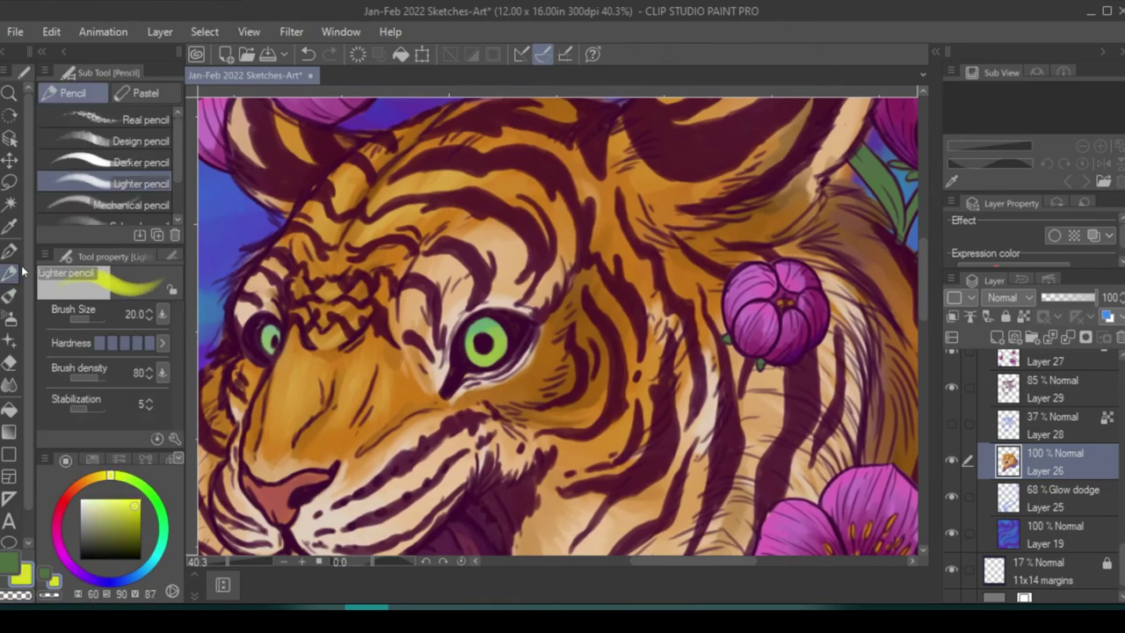
key("bracketleft")
key("bracketleft")
key("bracketleft")
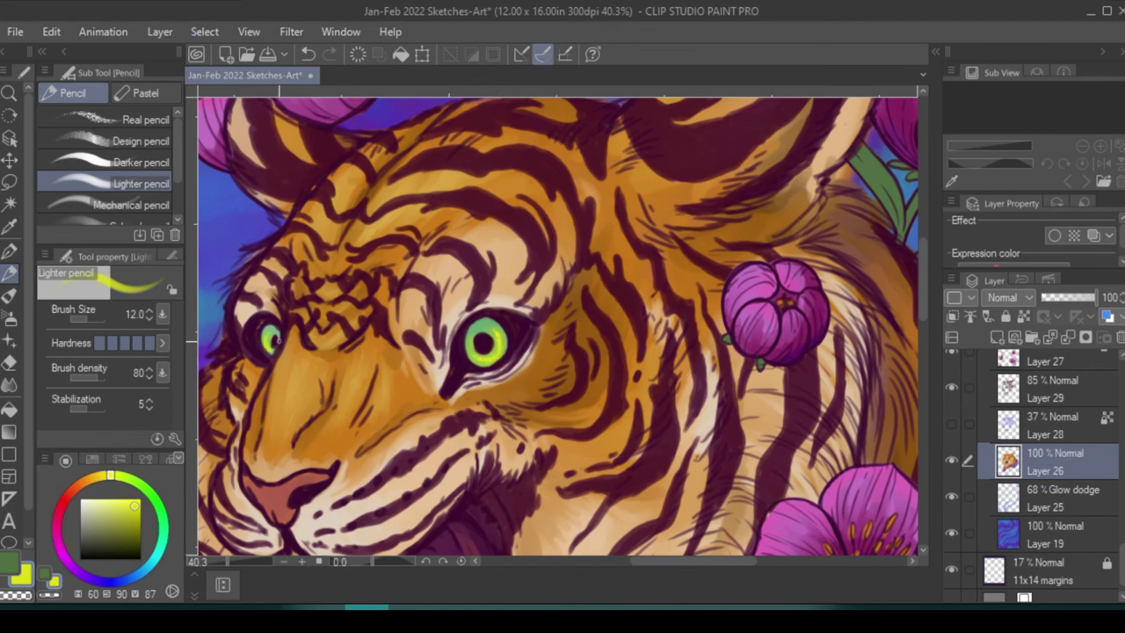
- Add pale yellow highlights (hue 60, saturation 26, value 96) and green touches (hue 130, saturation 38, value 66) to the near iris
left_click(490, 328, "alt")
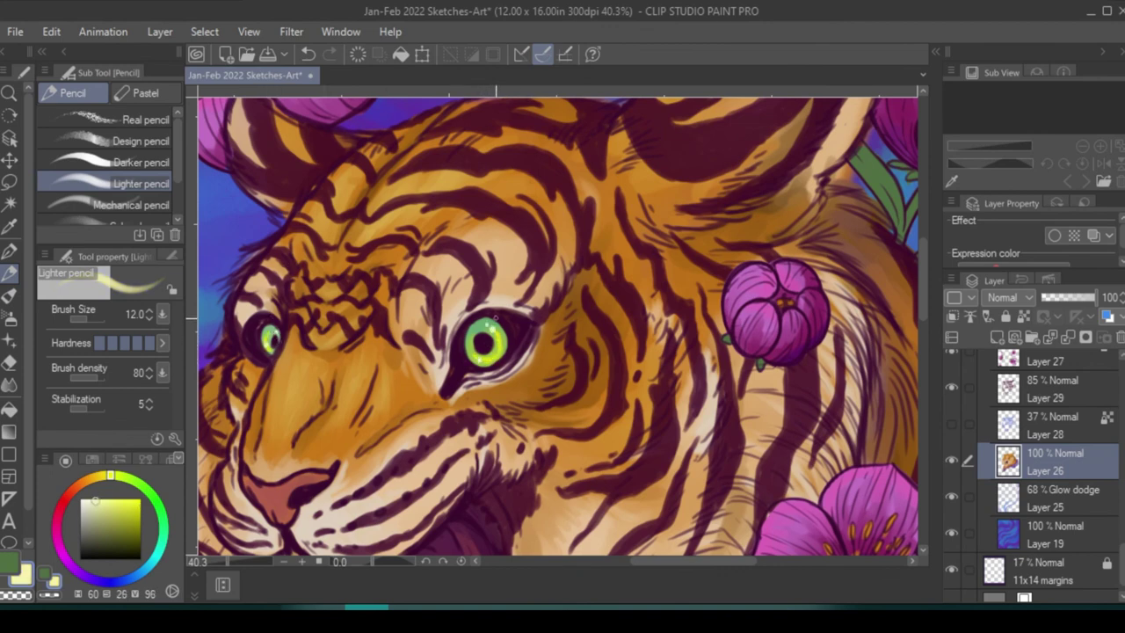
left_click(473, 356, "alt")
left_click(493, 359, "alt")
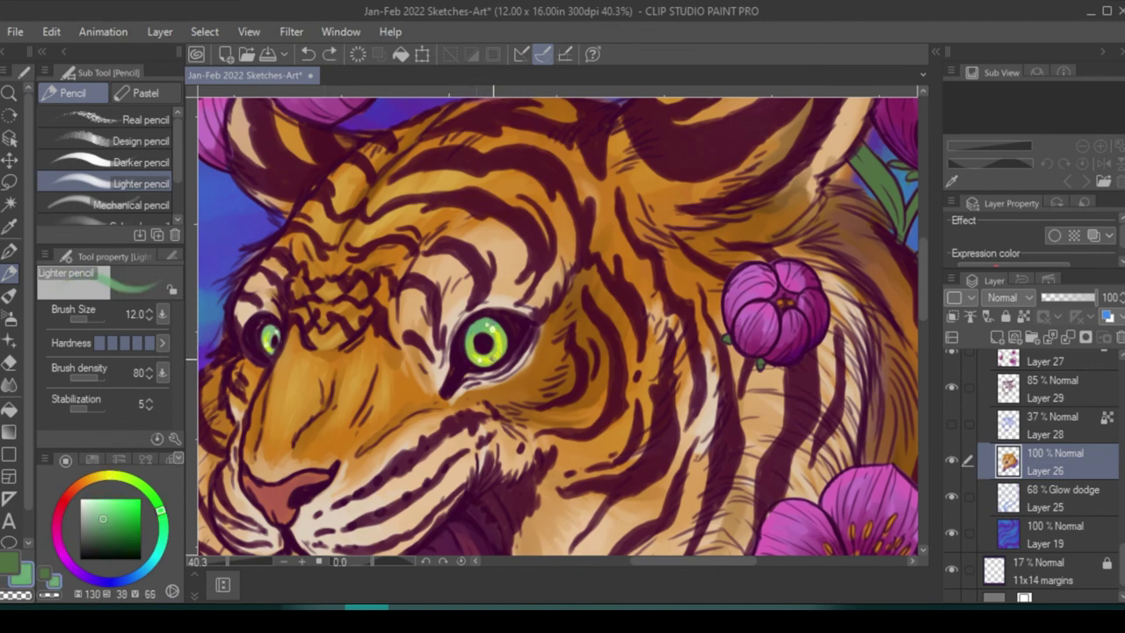
- Lighten the tiger's nose with soft red (hue 9, saturation 46, value 76) Gouache at size 25
key("b")
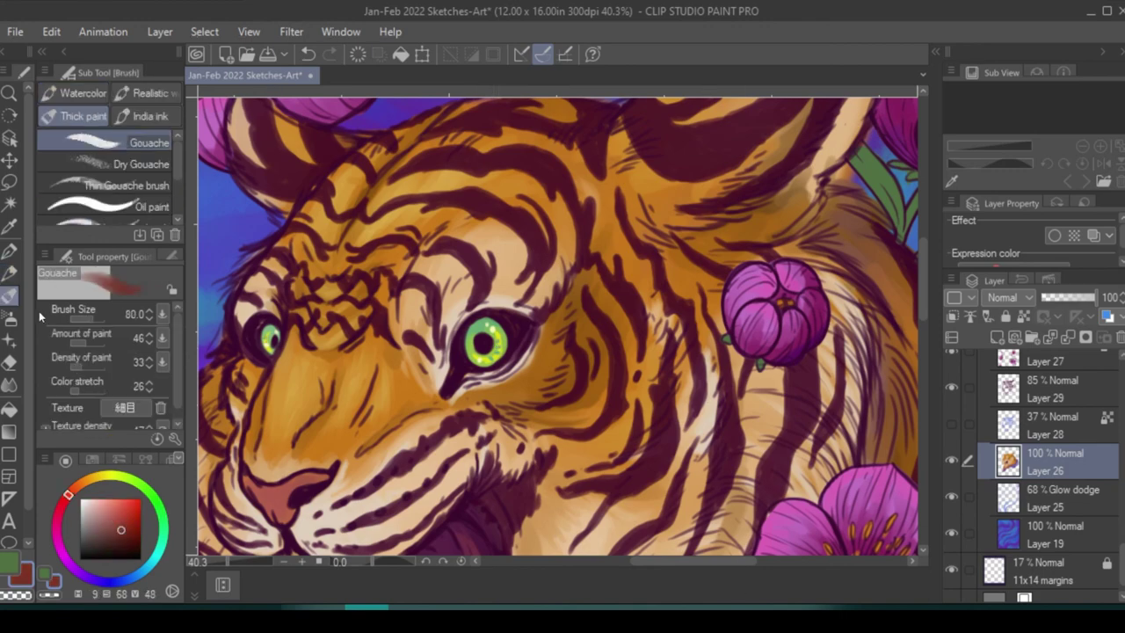
left_click(108, 512)
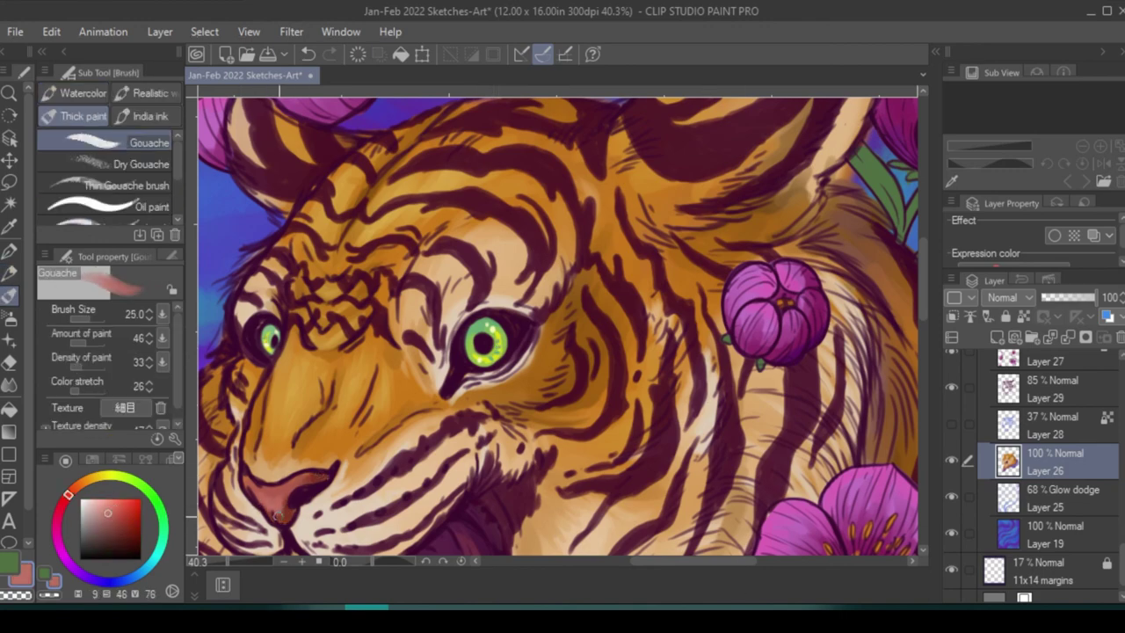
scroll(596, 325, "down", 2)
scroll(596, 222, "down", 2)
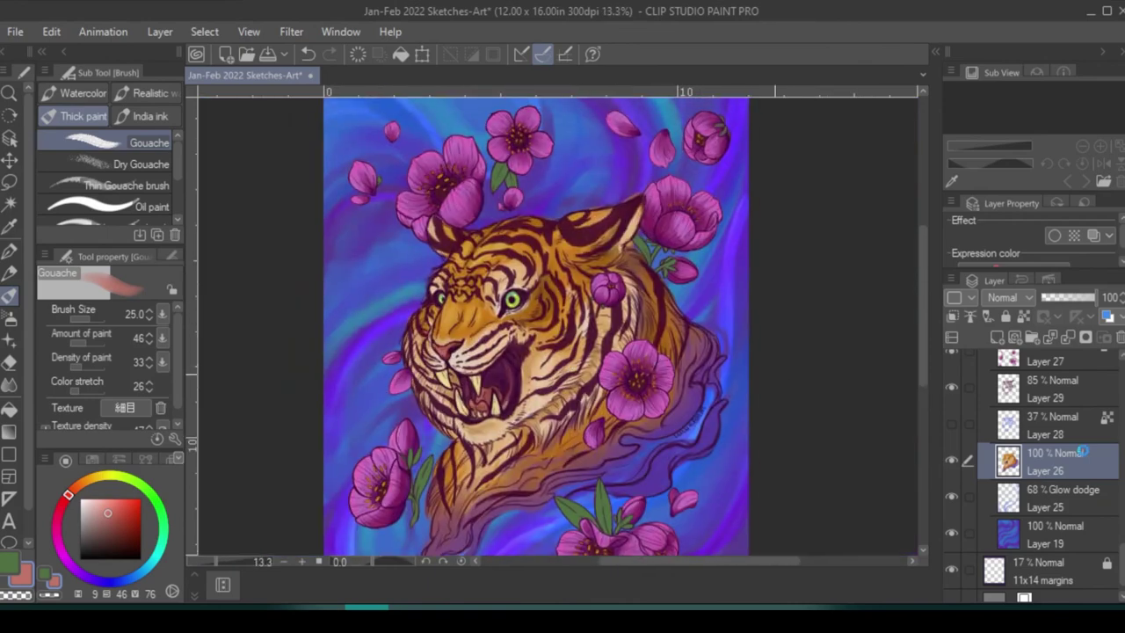
- On Layer 27, shade the top flower's leaves in light green (hue 78, saturation 58, value 70) and dark green Gouache, up to size 50
scroll(479, 154, "up", 3)
left_click(406, 389, "alt")
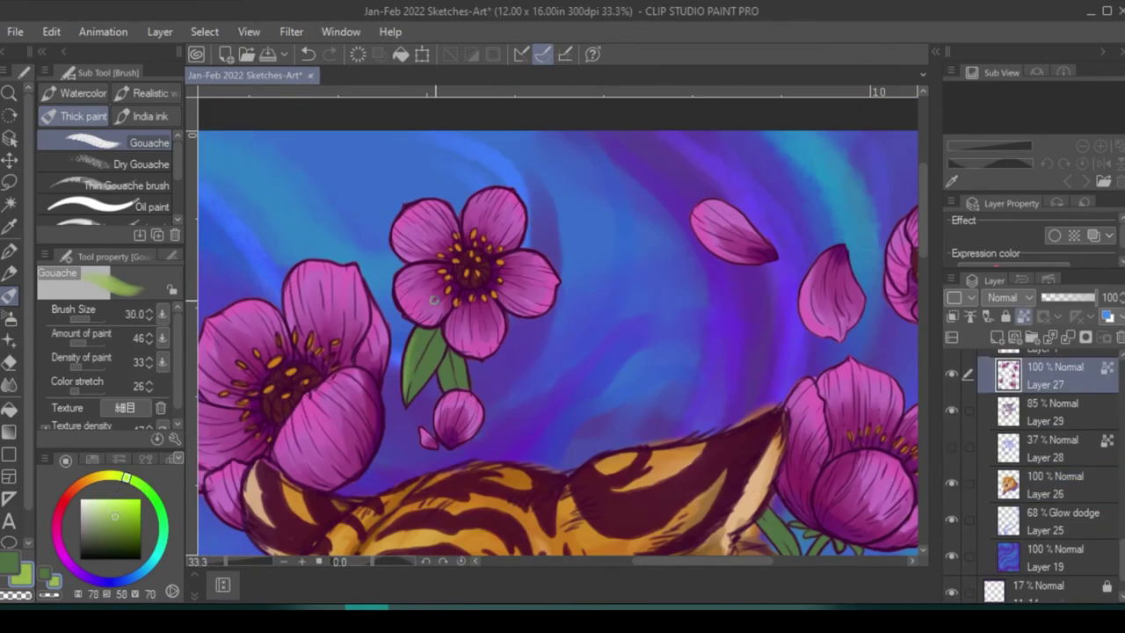
left_click(439, 384, "alt")
key("bracketright")
key("bracketright")
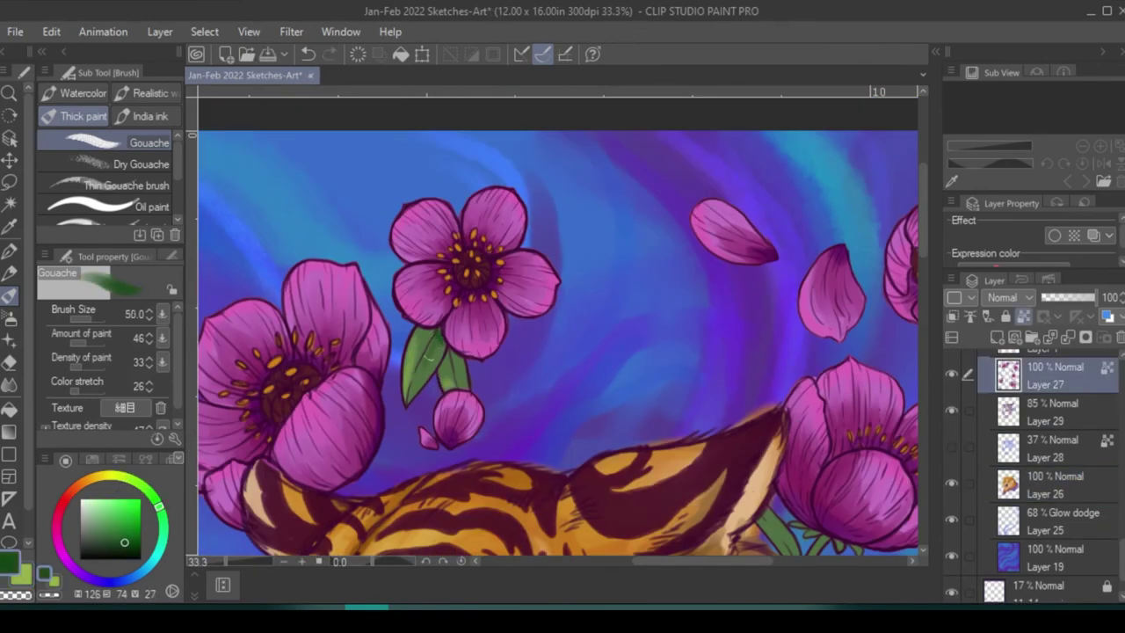
- Shade the leaves below the top flower and beside the upper-right flower in dark green (hue 131, saturation 71, value 30) with Oil paint at size 30
key("period")
key("period")
key("period")
left_click(447, 378, "alt")
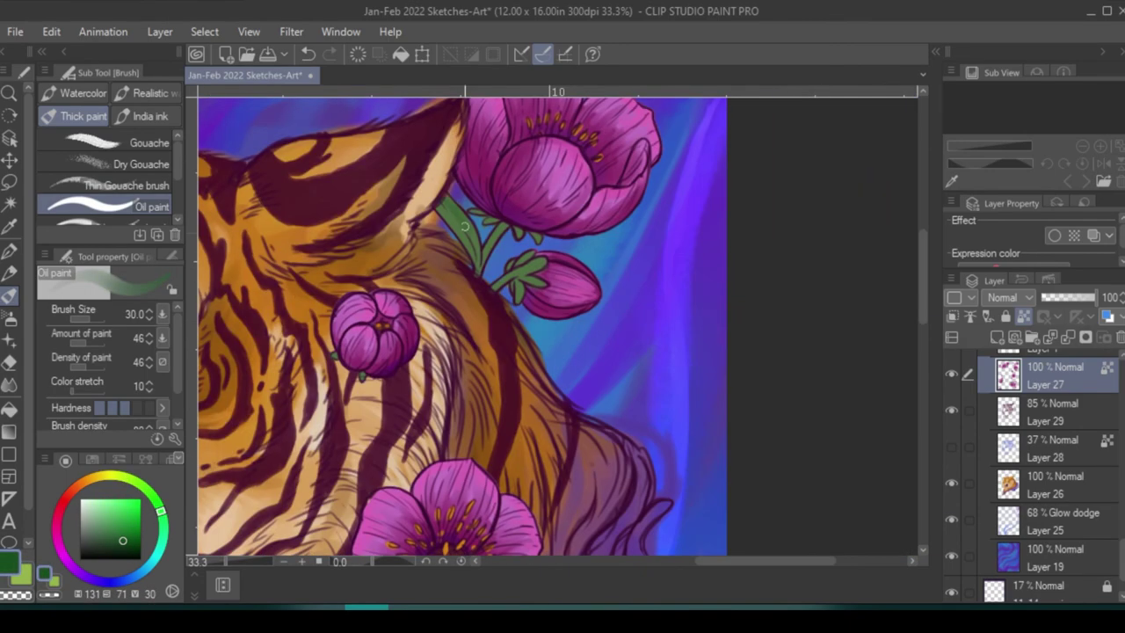
left_click(479, 246, "alt")
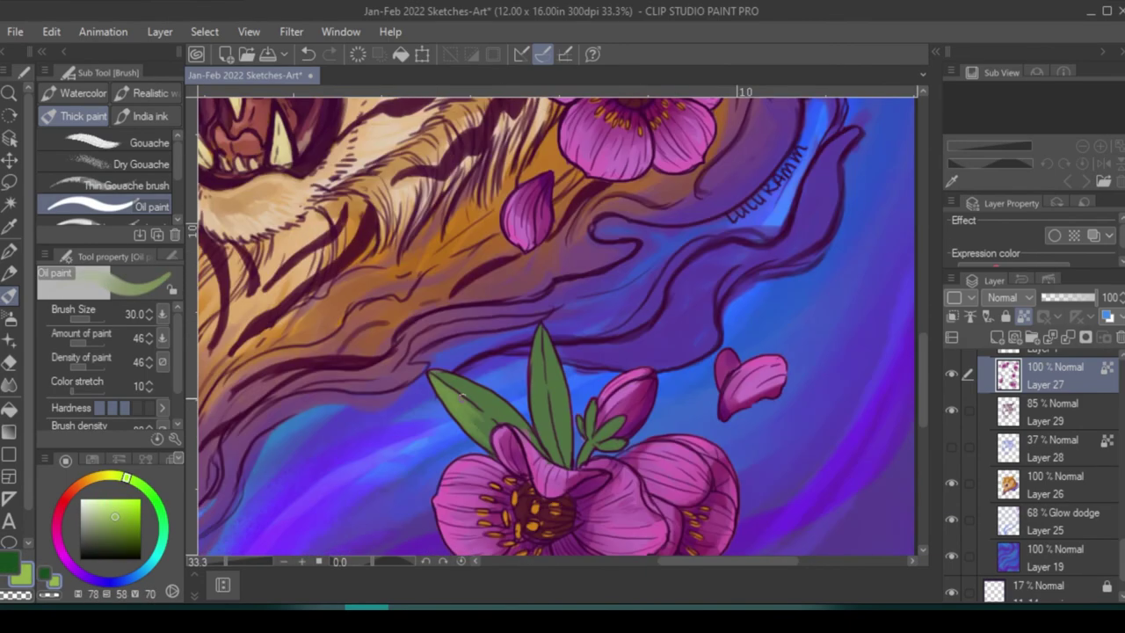
- Paint light green (hue 78, saturation 58, value 70) and darker green shading on the lower-right cluster's two long leaves with Oil paint
left_click_drag(439, 378, 479, 430)
left_click_drag(538, 334, 545, 449)
left_click(559, 423, "alt")
left_click_drag(492, 399, 559, 424)
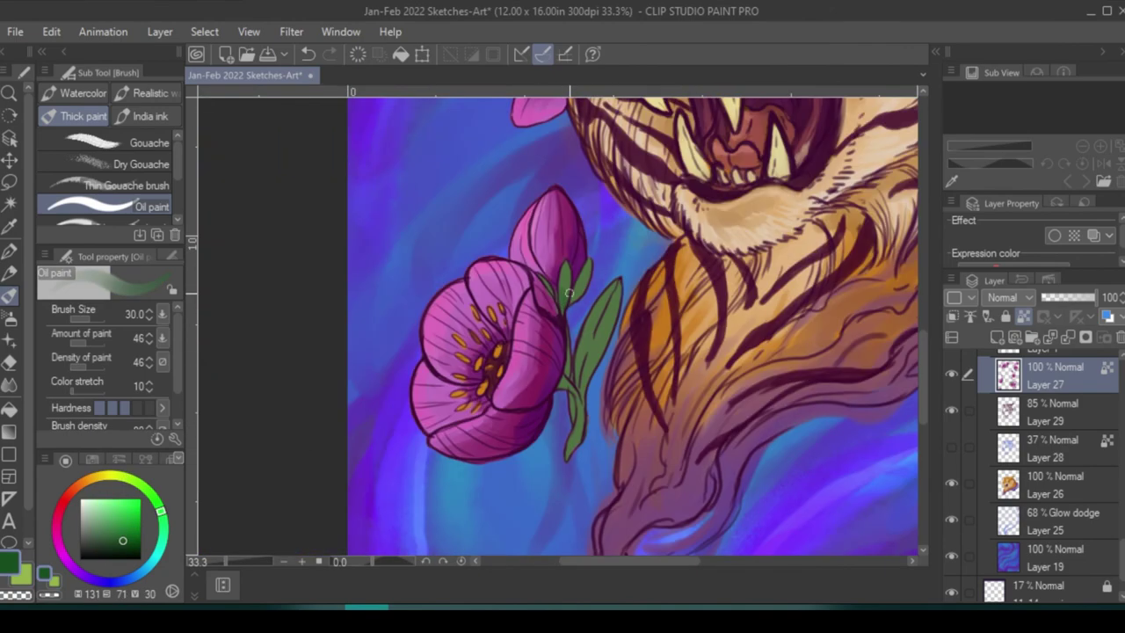
- Shade the lower-left flower's stem and leaves with dark green (hue 131, saturation 71, value 30) and light green (hue 78, saturation 58, value 70) Oil paint
left_click_drag(575, 263, 571, 448)
mouse_move(606, 290)
left_mouse_down()
mouse_move(575, 452)
mouse_move(611, 325)
left_mouse_up()
left_click(602, 303, "alt")
scroll(554, 325, "down", 5)
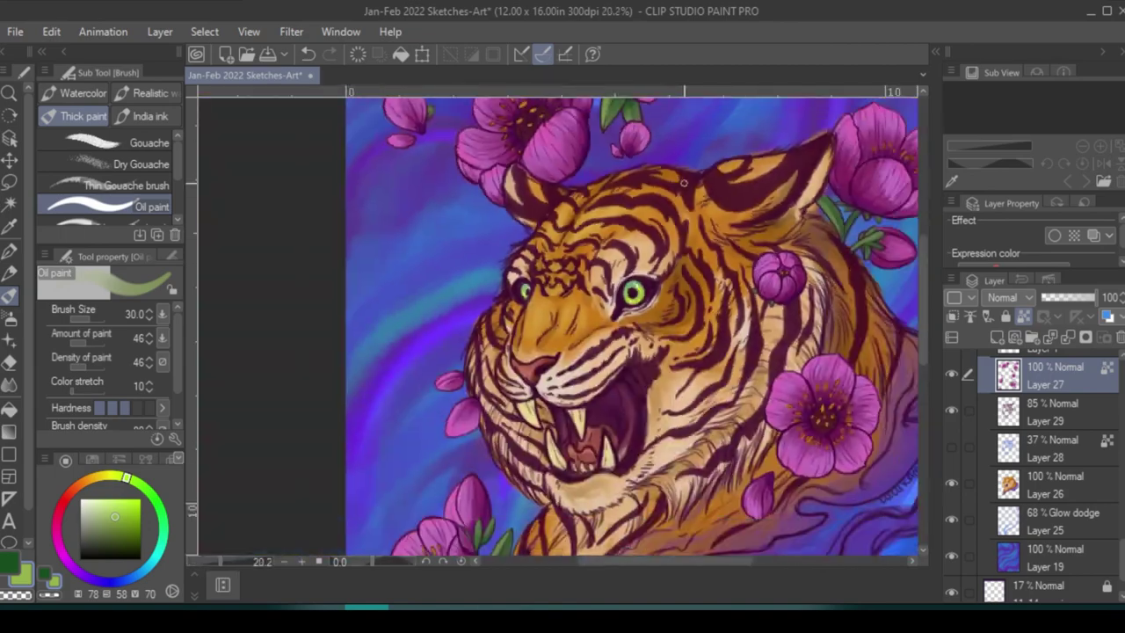
scroll(1046, 420, "up", 5)
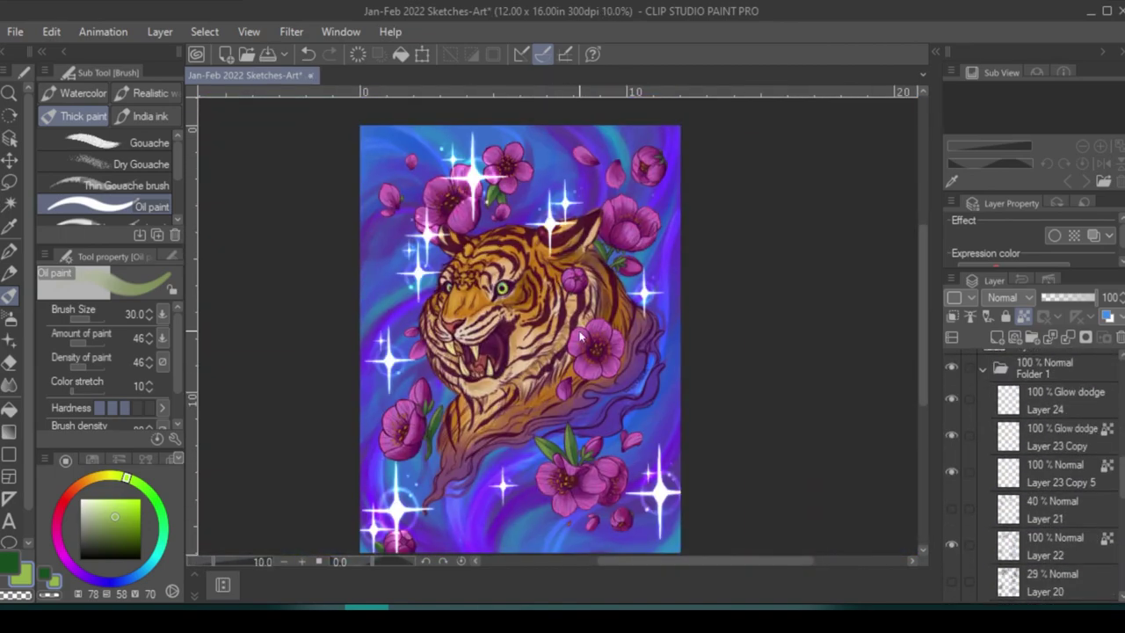